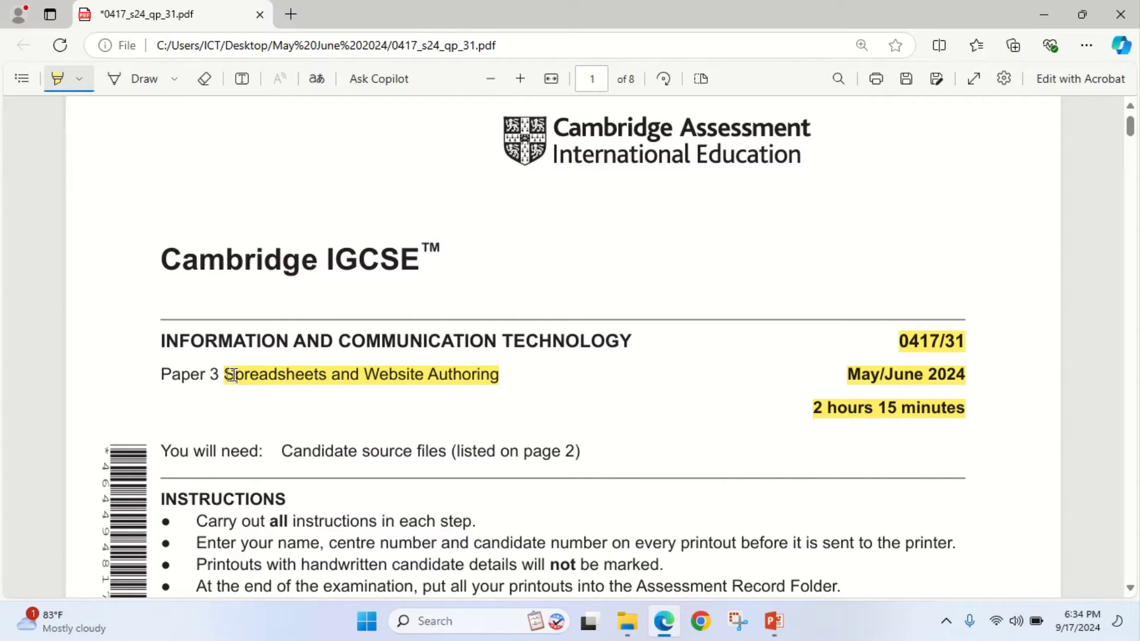
Highlight "Spreadsheets" in the exam paper's title and the full list of supplied source files on page 2
left_click_drag(221, 375, 322, 375)
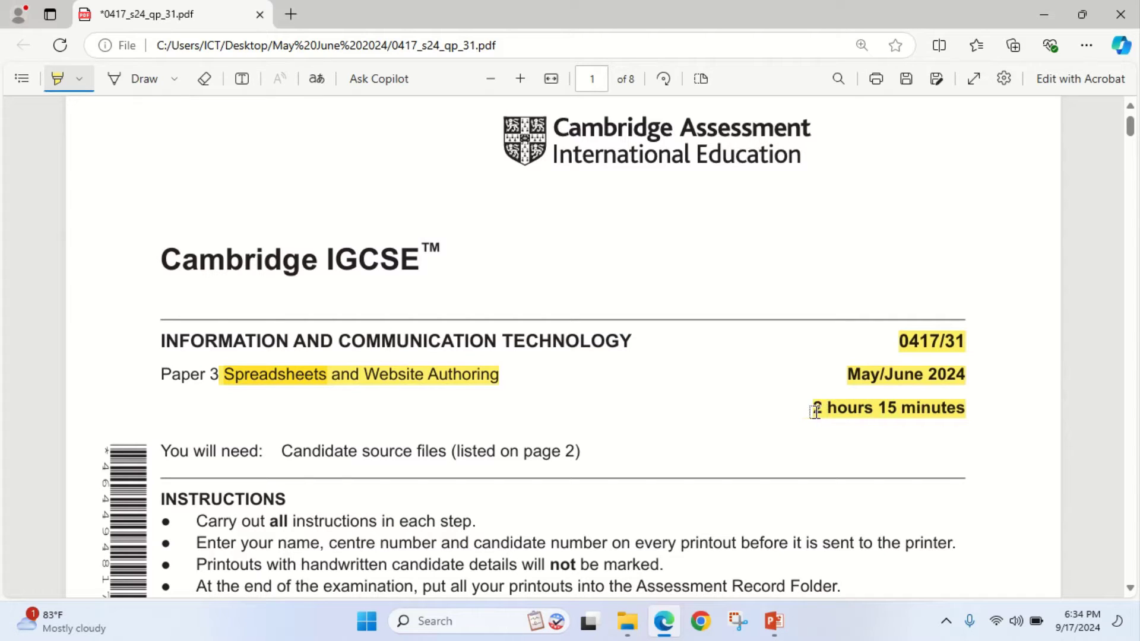
scroll(534, 357, "down", 3)
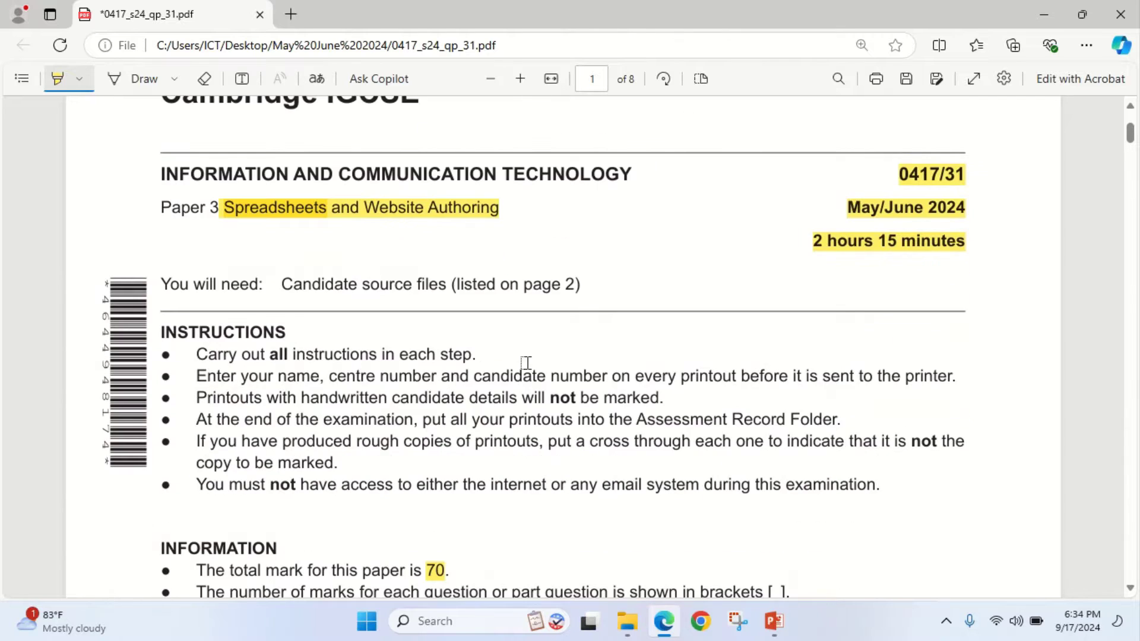
scroll(452, 357, "down", 3)
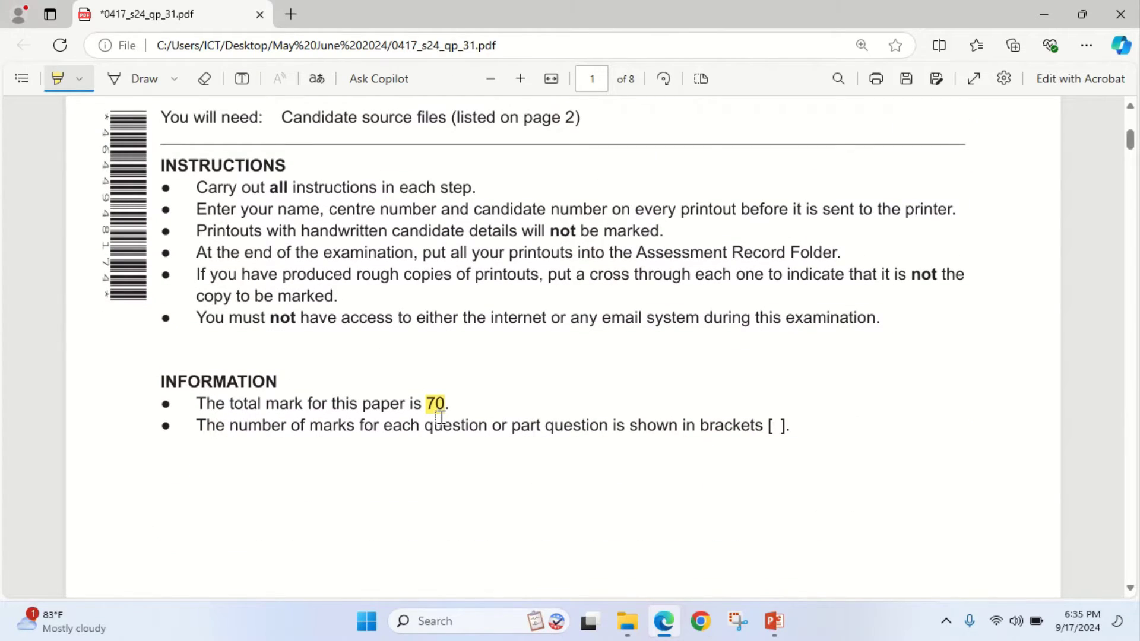
scroll(440, 417, "down", 10)
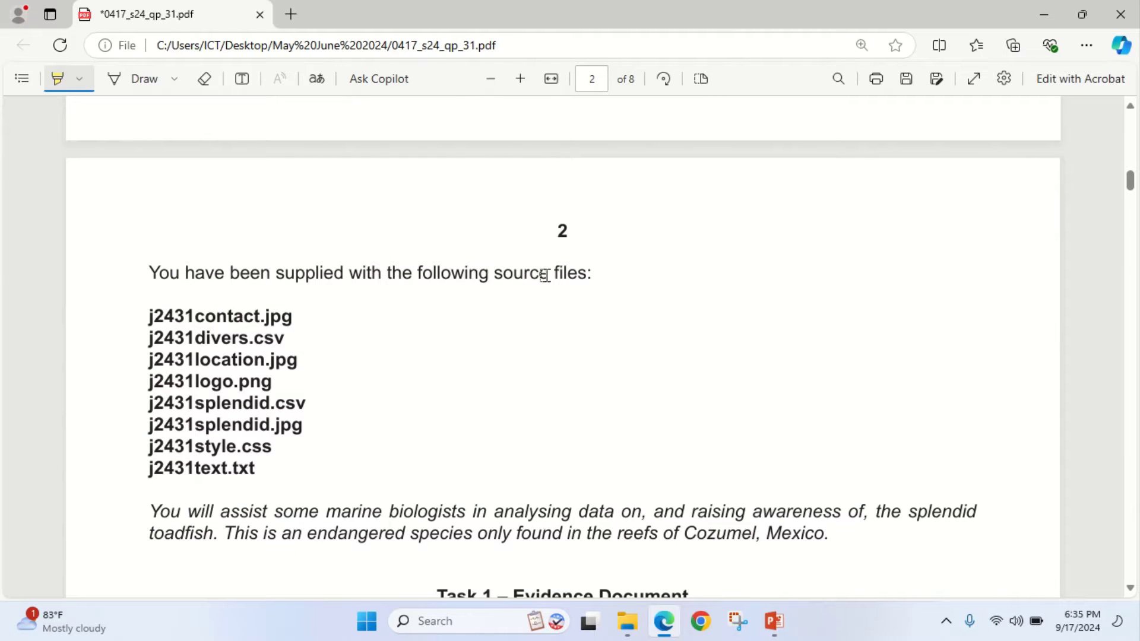
mouse_move(143, 316)
left_mouse_down()
mouse_move(283, 311)
mouse_move(302, 359)
mouse_move(299, 387)
mouse_move(318, 403)
mouse_move(300, 453)
mouse_move(265, 482)
left_mouse_up()
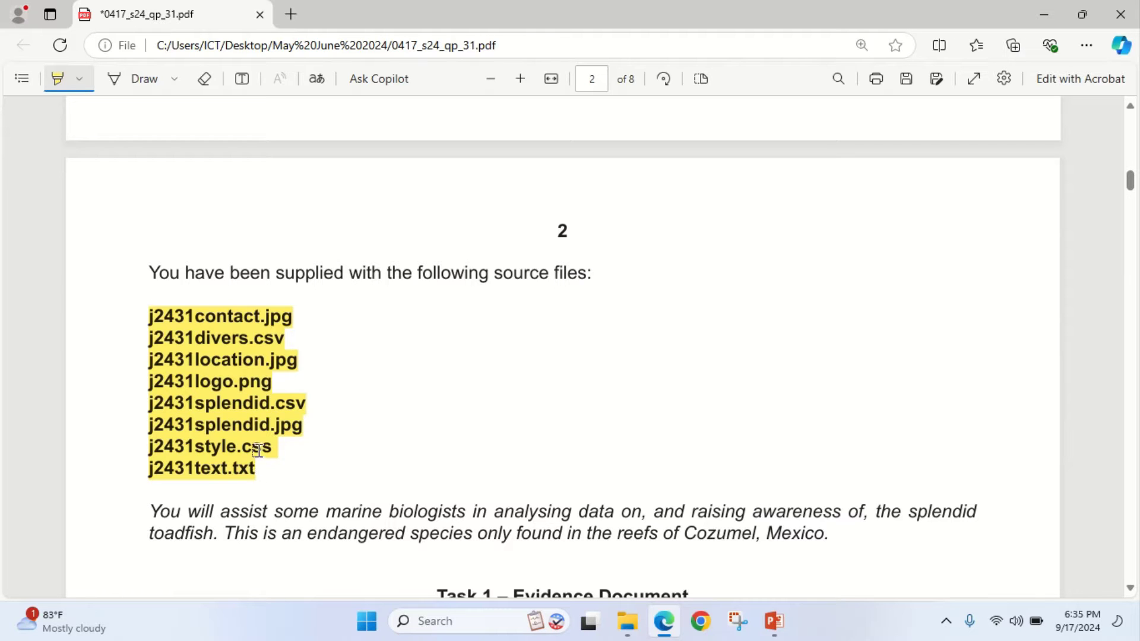
Highlight the italic scenario paragraph about the splendid toadfish, including its final full stop
scroll(255, 445, "down", 3)
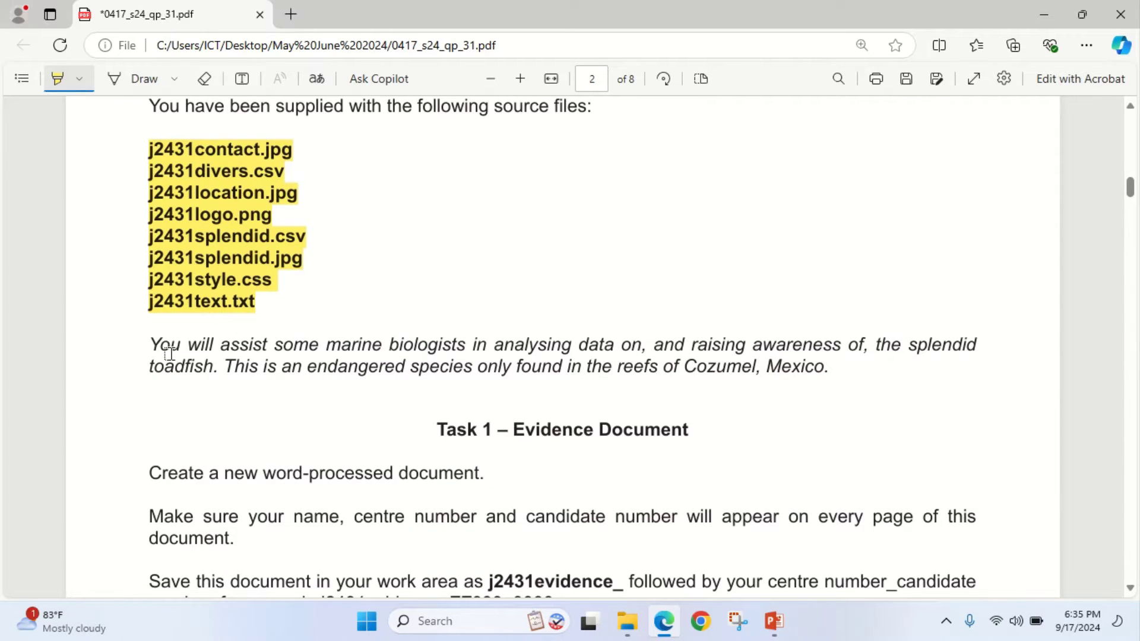
mouse_move(156, 343)
left_mouse_down()
mouse_move(555, 357)
mouse_move(614, 346)
mouse_move(947, 345)
mouse_move(838, 370)
left_mouse_up()
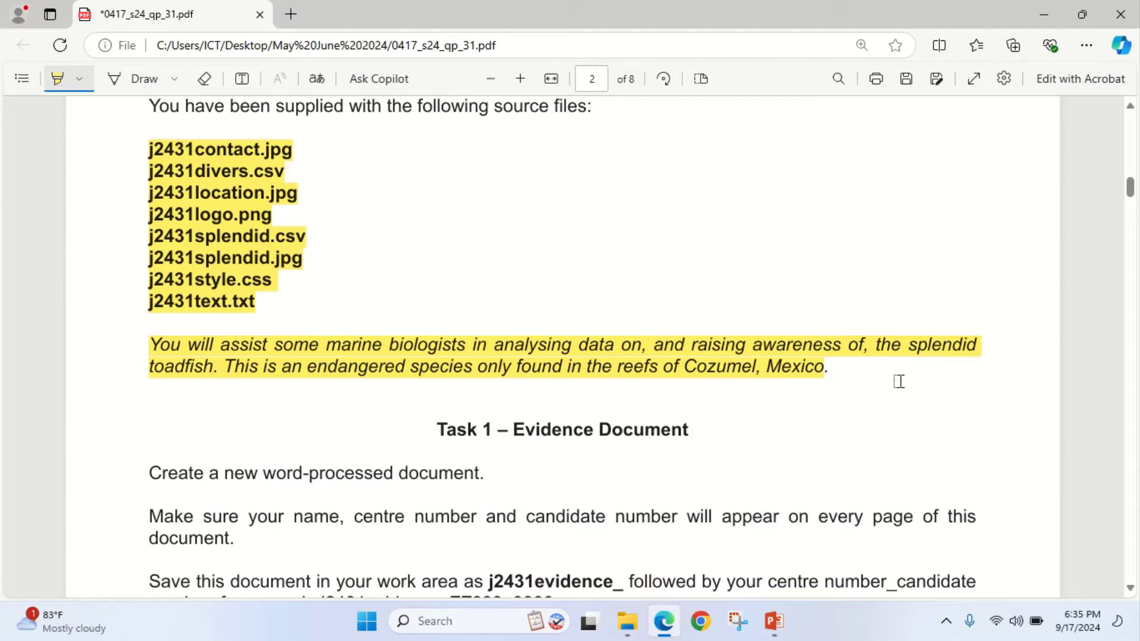
left_click_drag(860, 380, 840, 373)
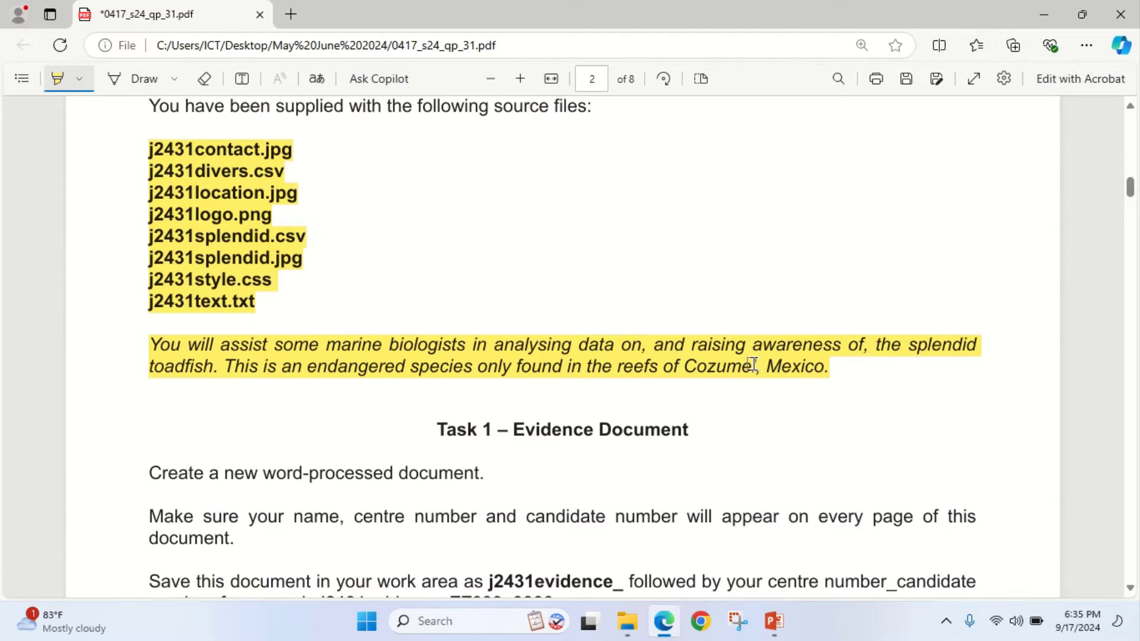
Highlight the "Task 1 – Evidence Document" heading and the instruction to create a new word-processed document
scroll(527, 414, "down", 3)
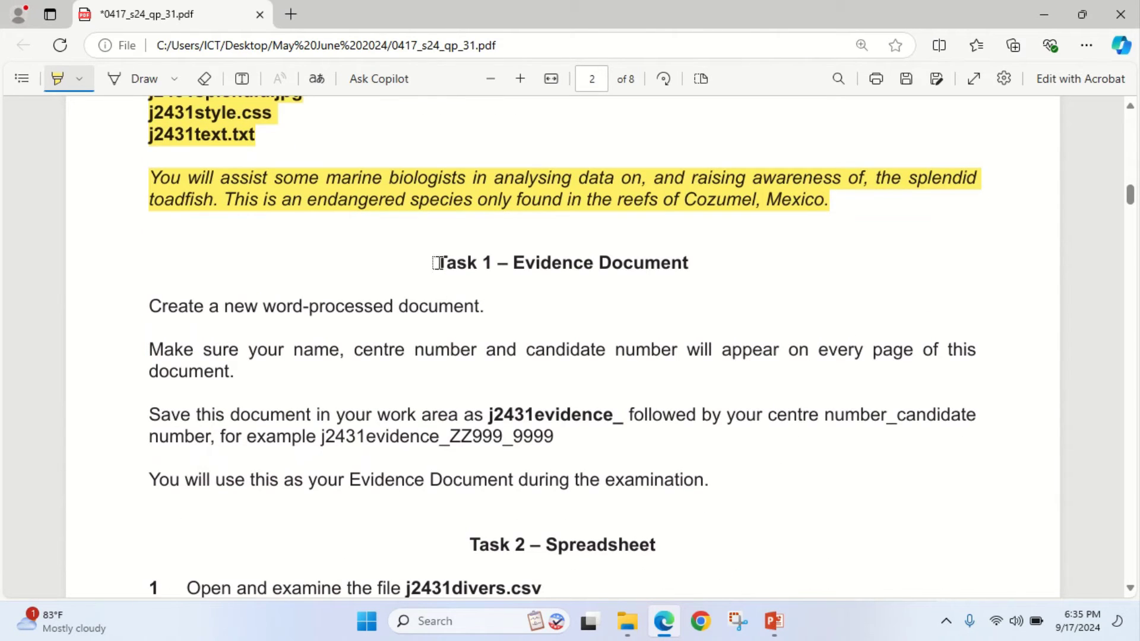
left_click_drag(437, 262, 693, 272)
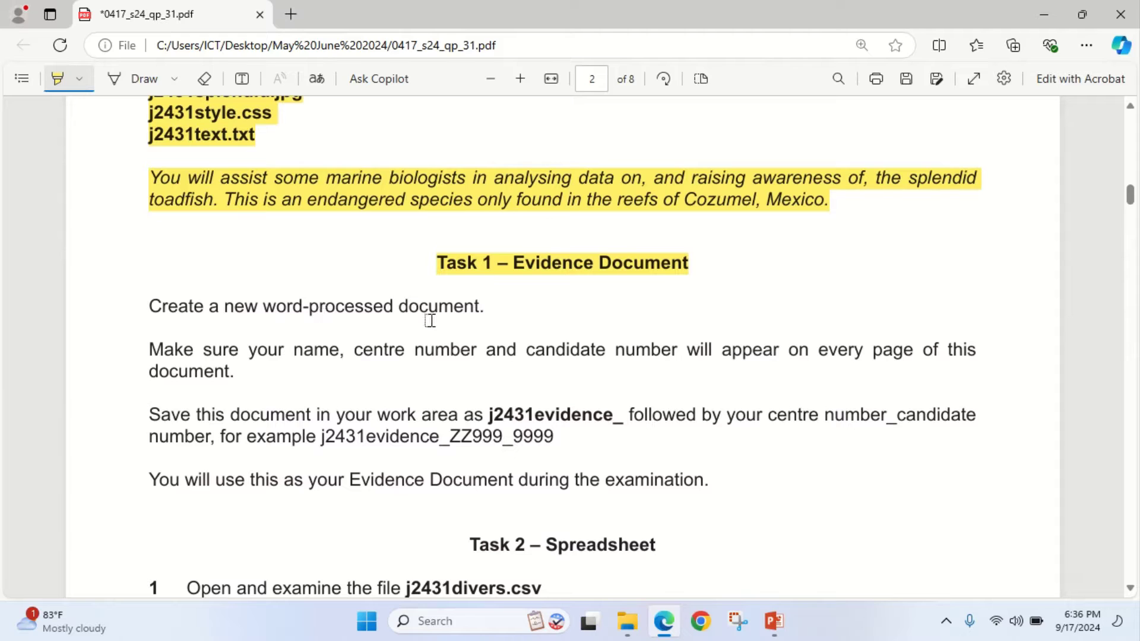
left_click_drag(150, 307, 483, 307)
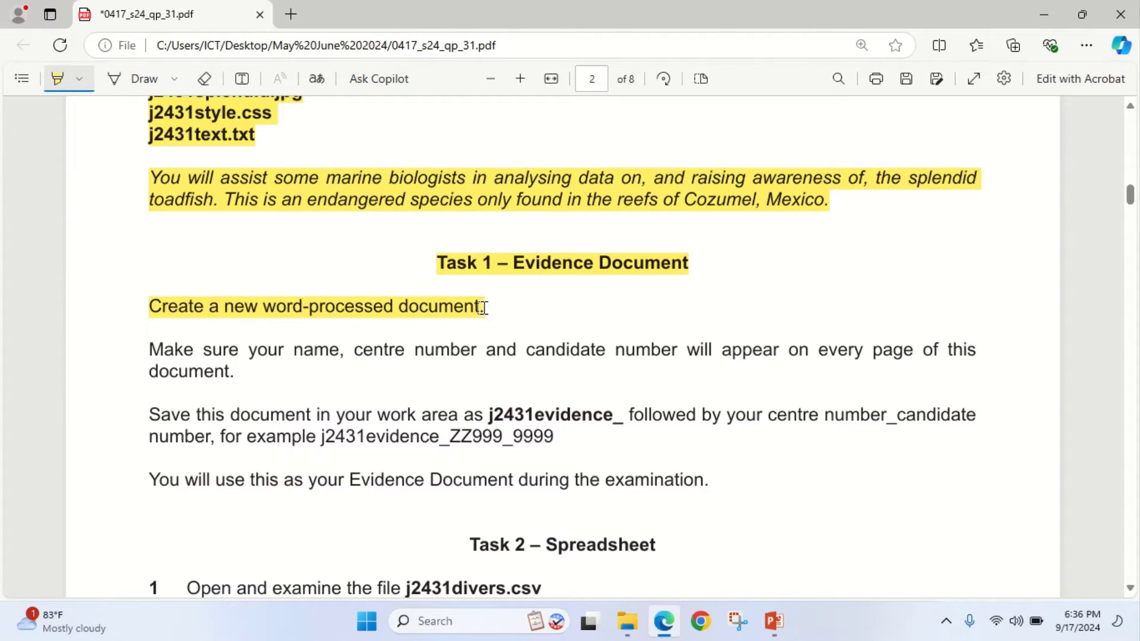
Create a new folder on the desktop named "Work Area May June 2024"
left_click(1047, 13)
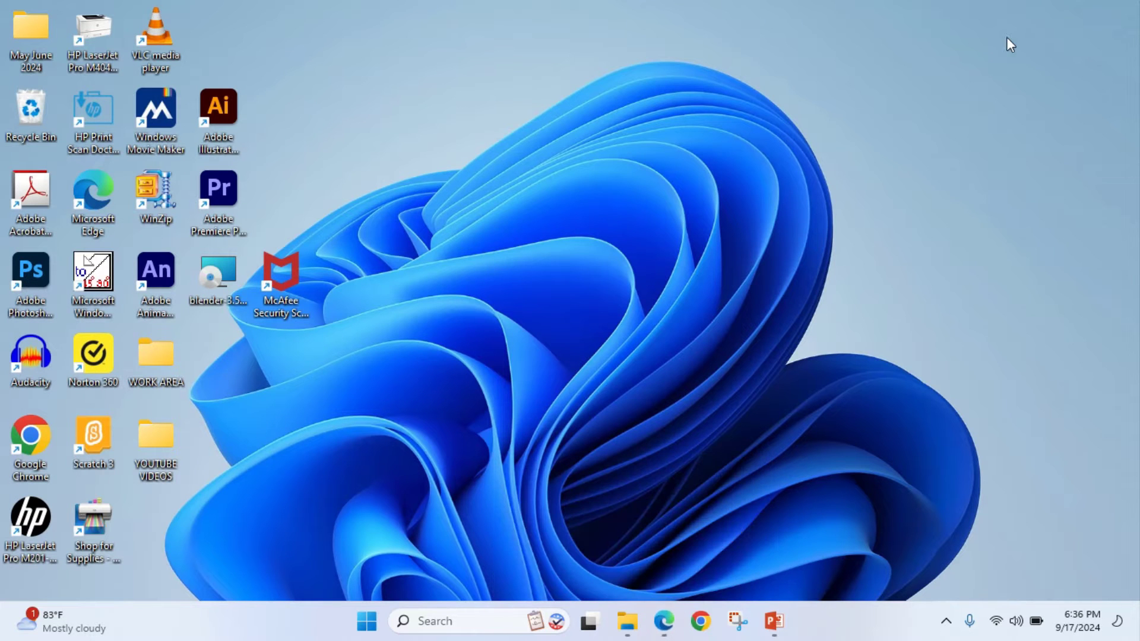
right_click(650, 126)
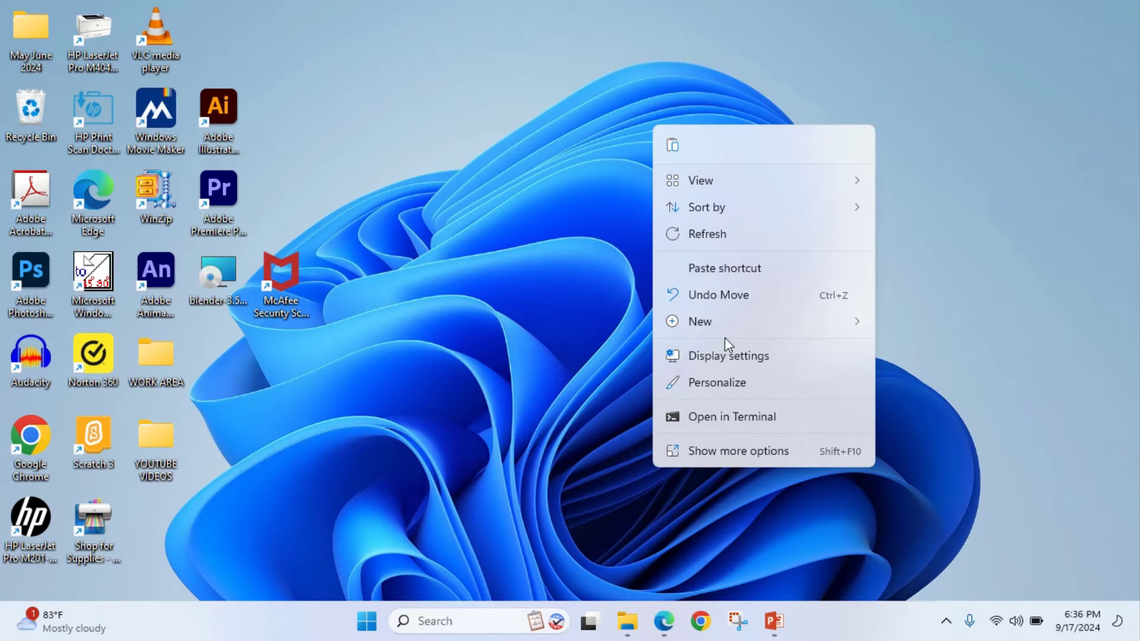
mouse_move(767, 316)
left_click(932, 44)
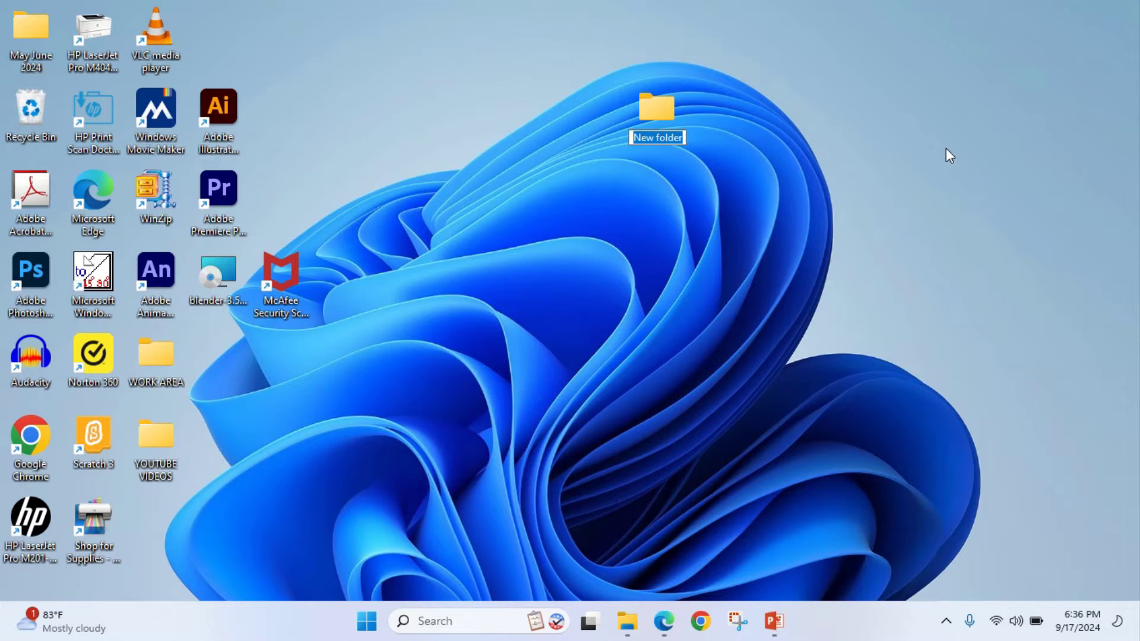
key("BackSpace")
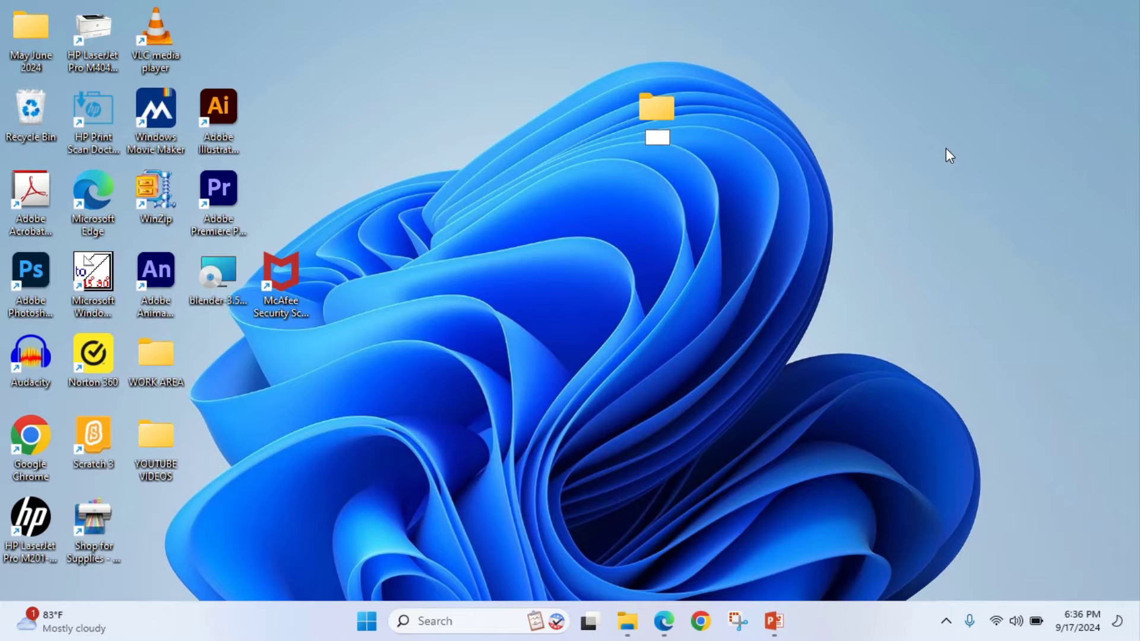
type("Work Area M")
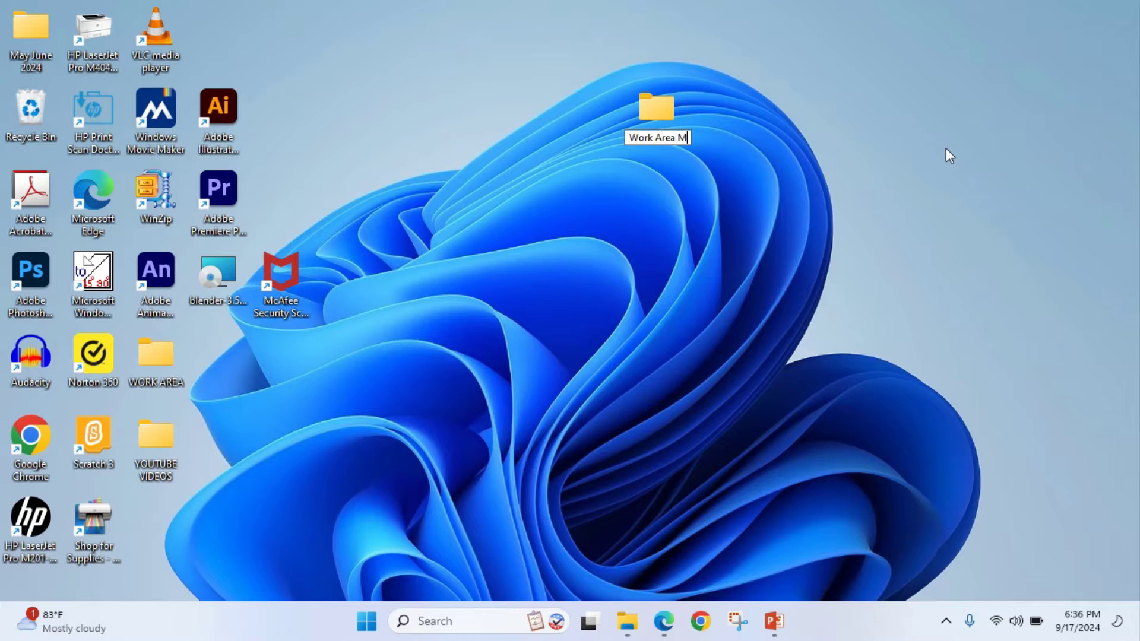
type("ay June")
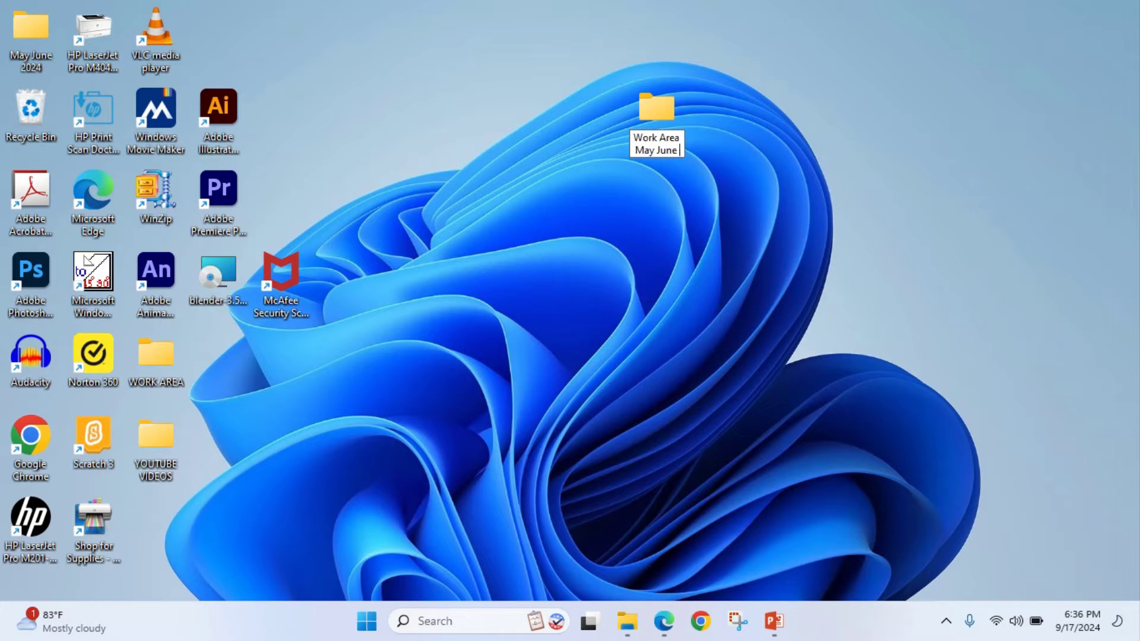
type(" 2024")
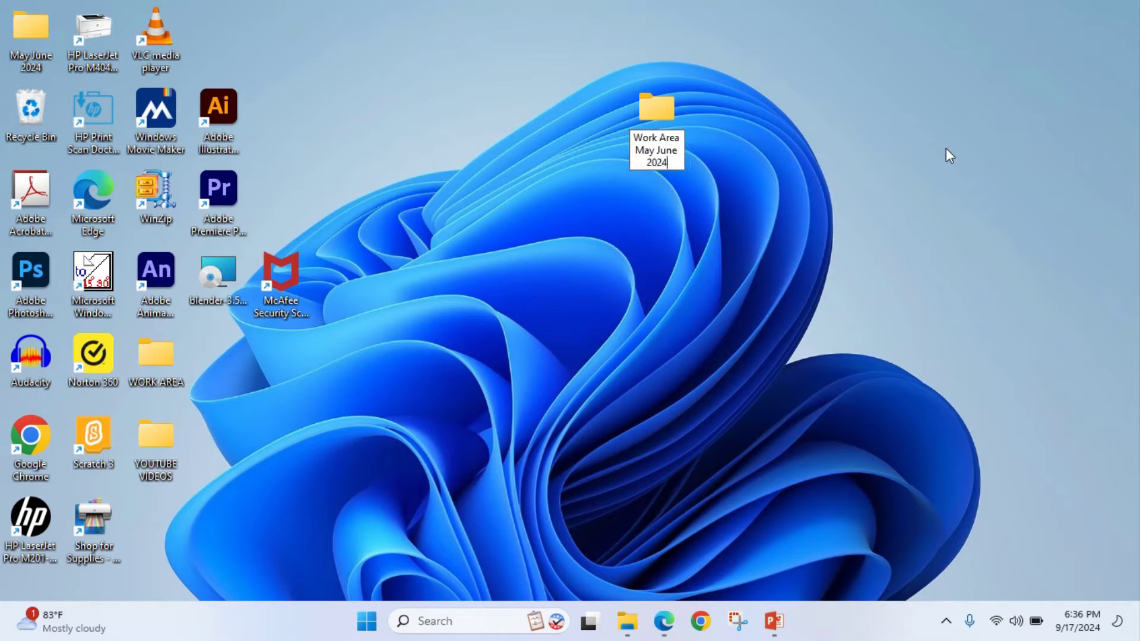
key("Return")
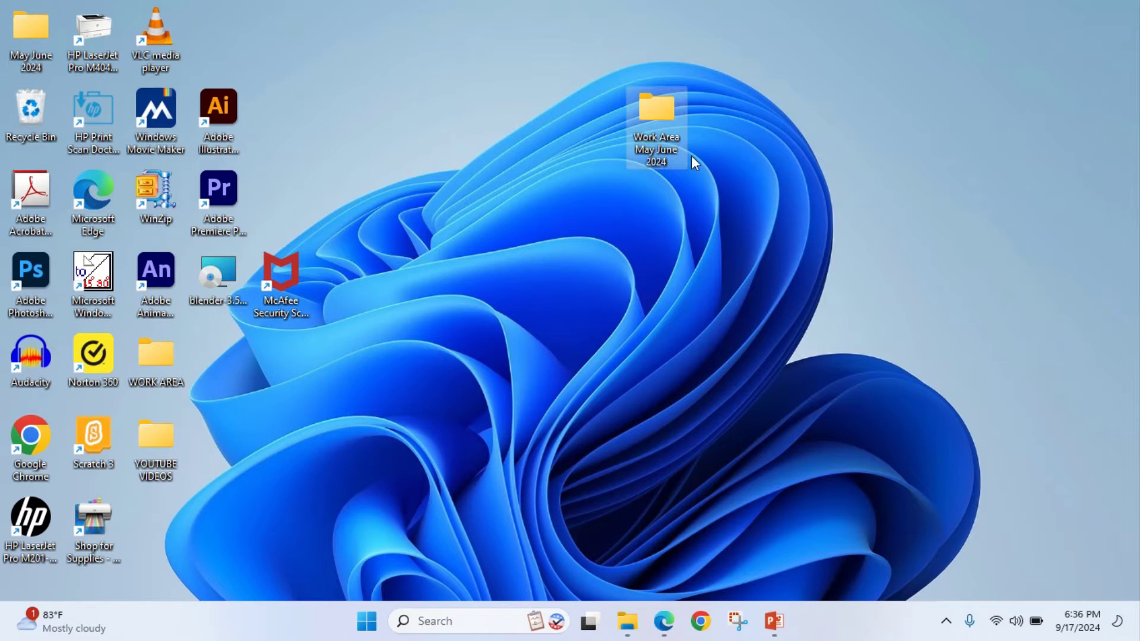
Create a Microsoft Word document named "Evidence Document" inside the Work Area May June 2024 folder
double_click(661, 112)
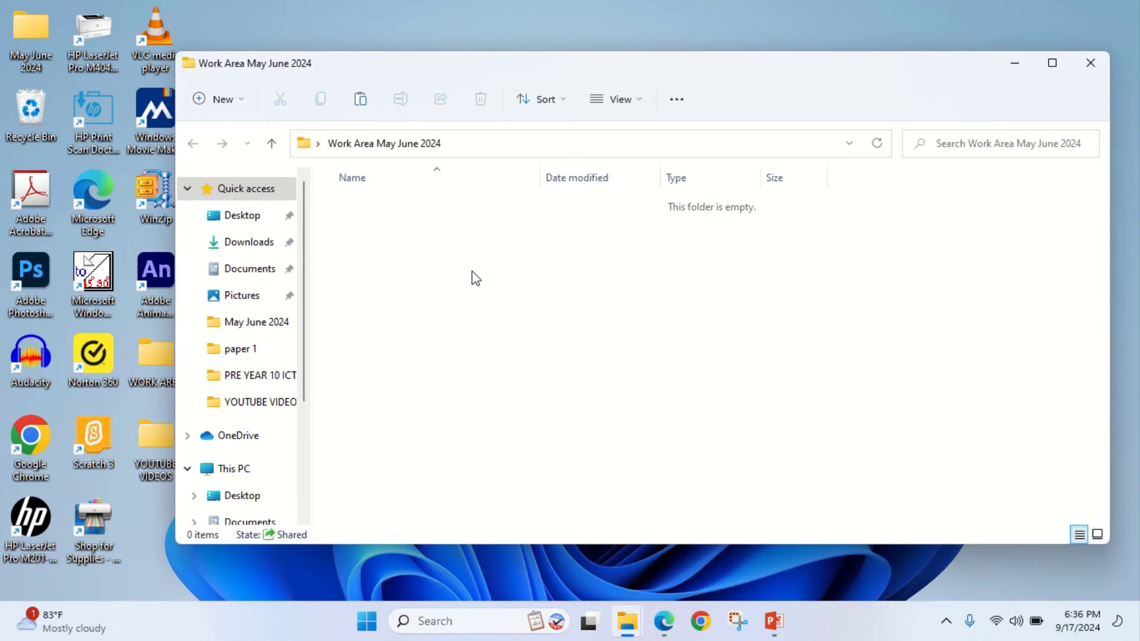
right_click(432, 261)
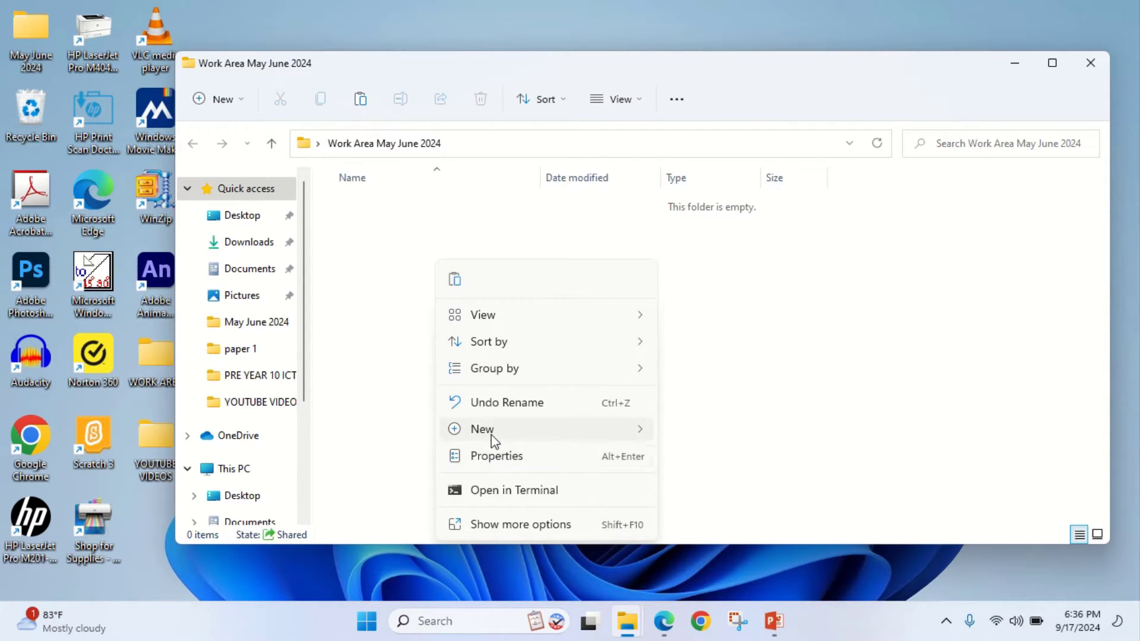
mouse_move(493, 434)
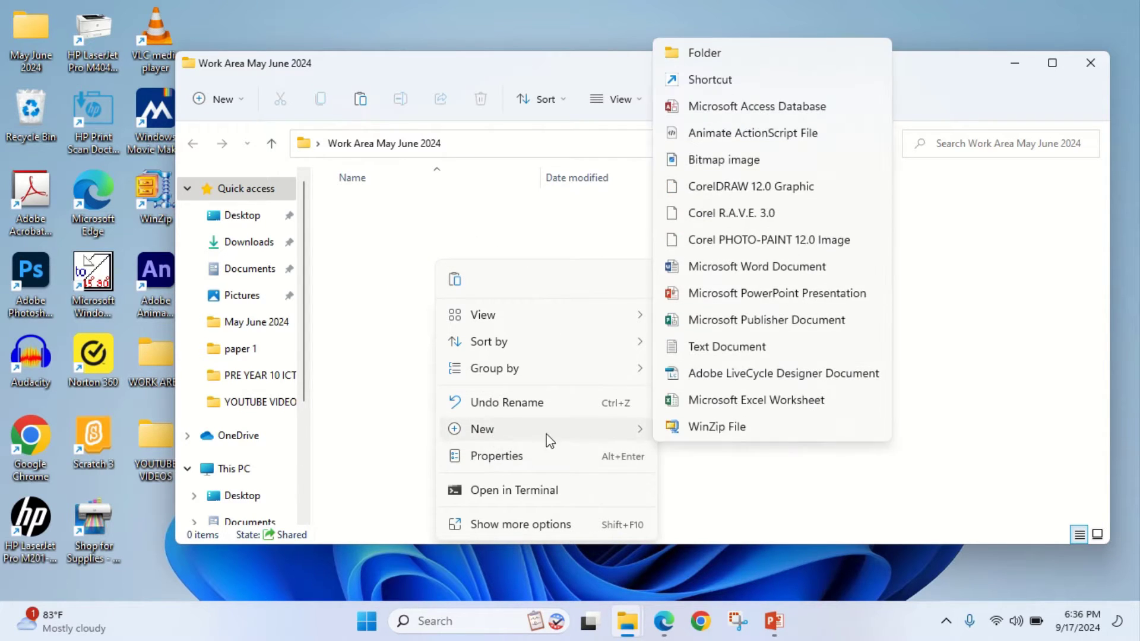
left_click(729, 271)
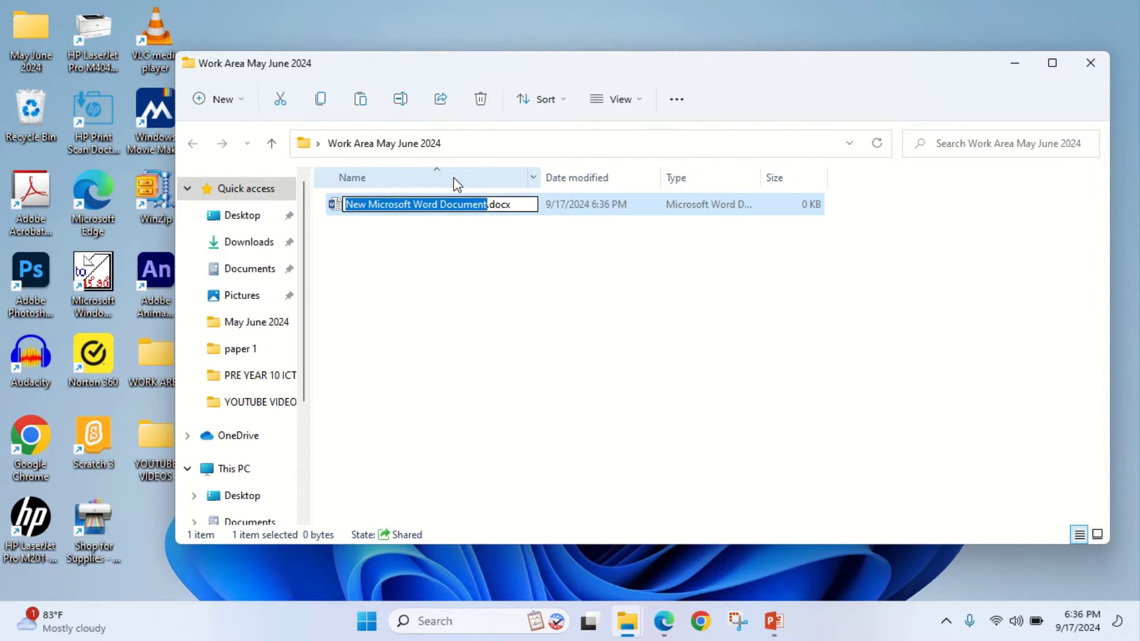
type("Evidence Doc")
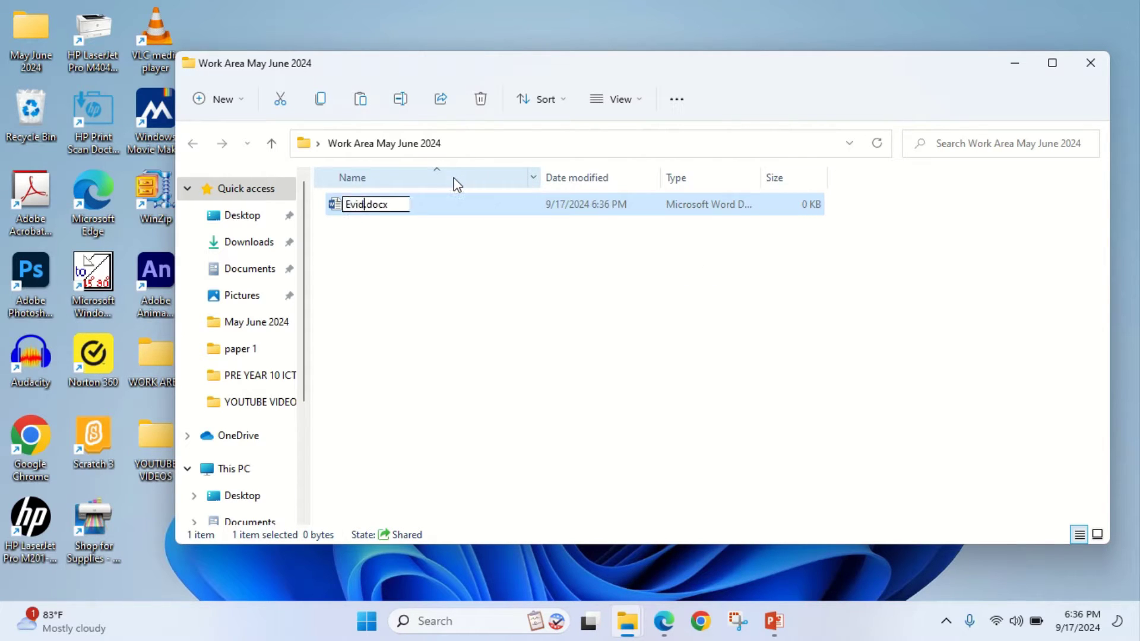
type("ument")
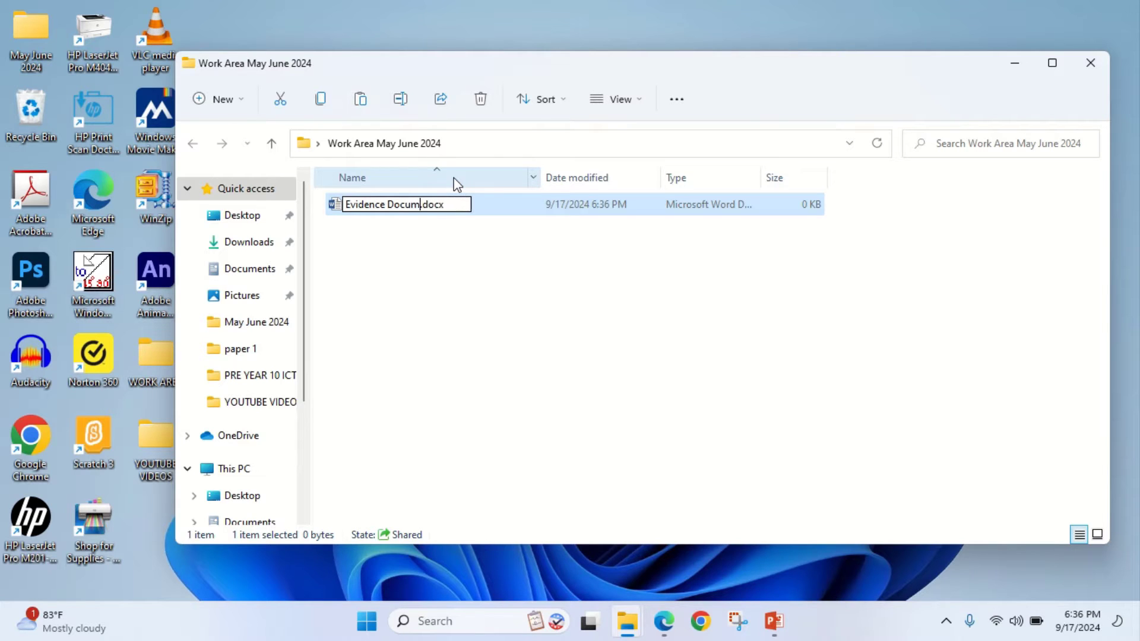
key("BackSpace")
Switch to the exam paper in Edge, turn off highlighting and copy the file name prefix "j2431evidence_" from Task 1
left_click(669, 624)
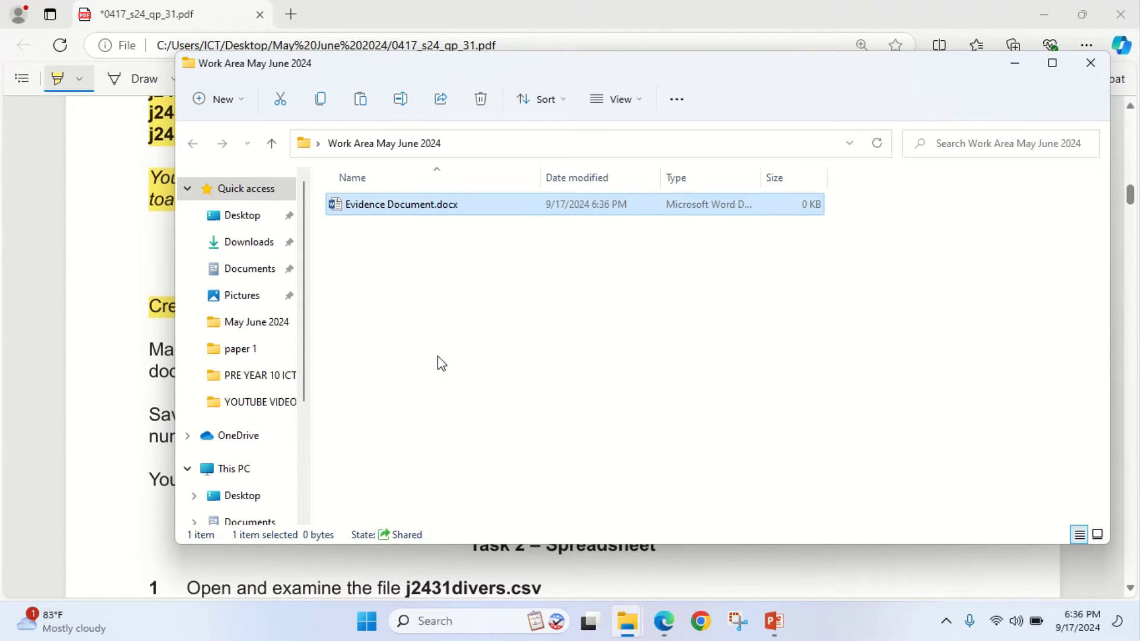
left_click(162, 288)
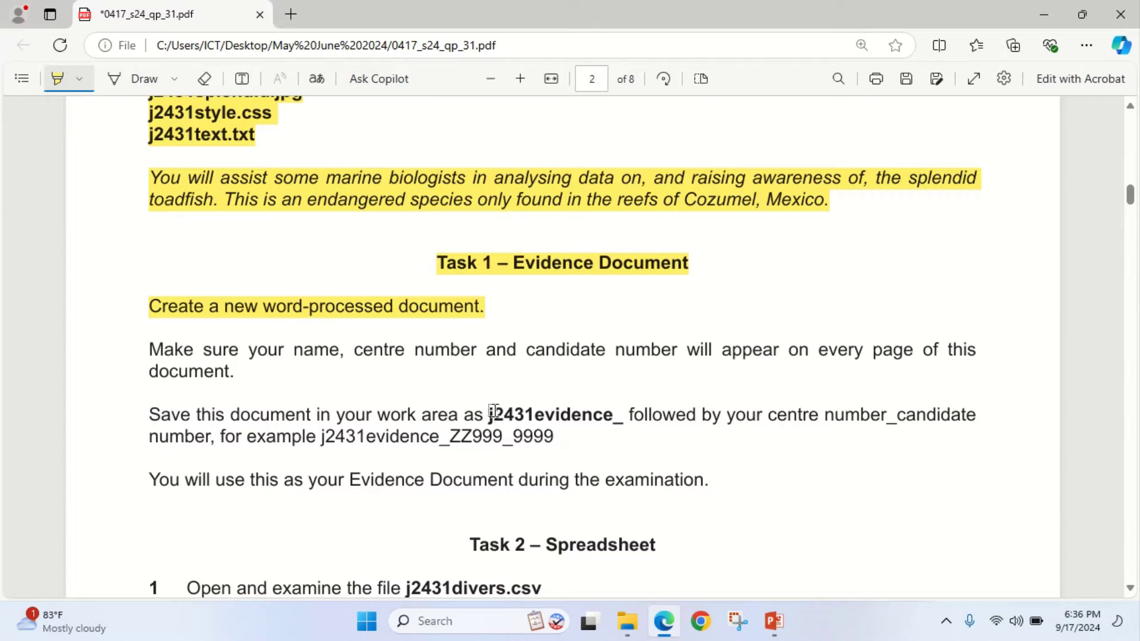
left_click(57, 78)
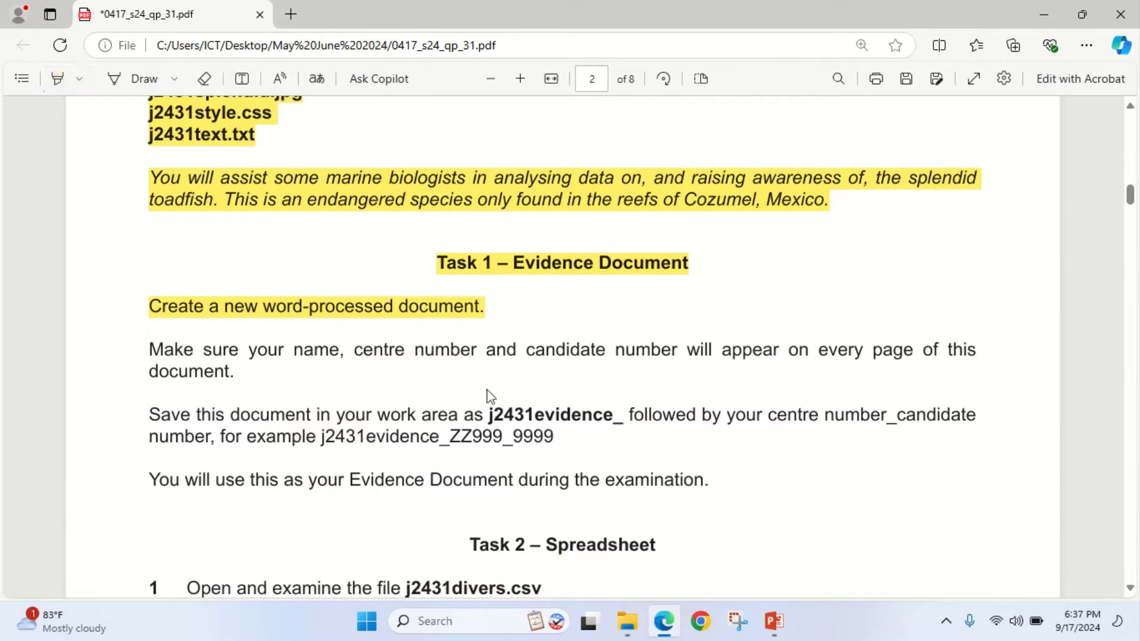
left_click_drag(490, 409, 617, 423)
right_click(618, 422)
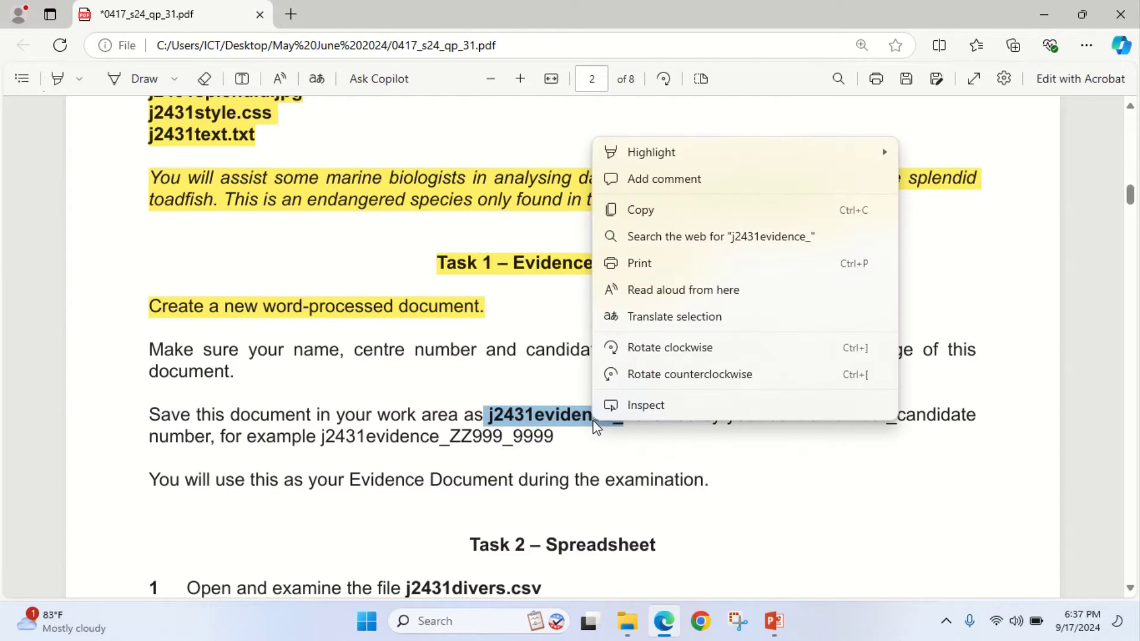
left_click(662, 208)
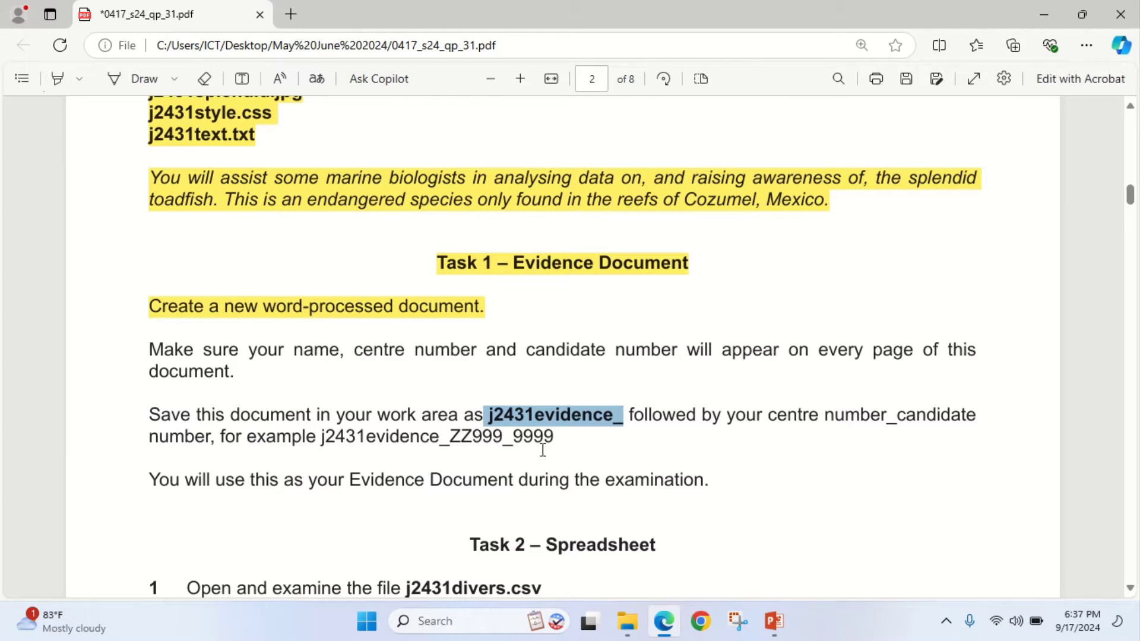
Return to the Work Area May June 2024 folder and rename Evidence Document.docx as j2431evidence_CN_001.docx
left_click(662, 629)
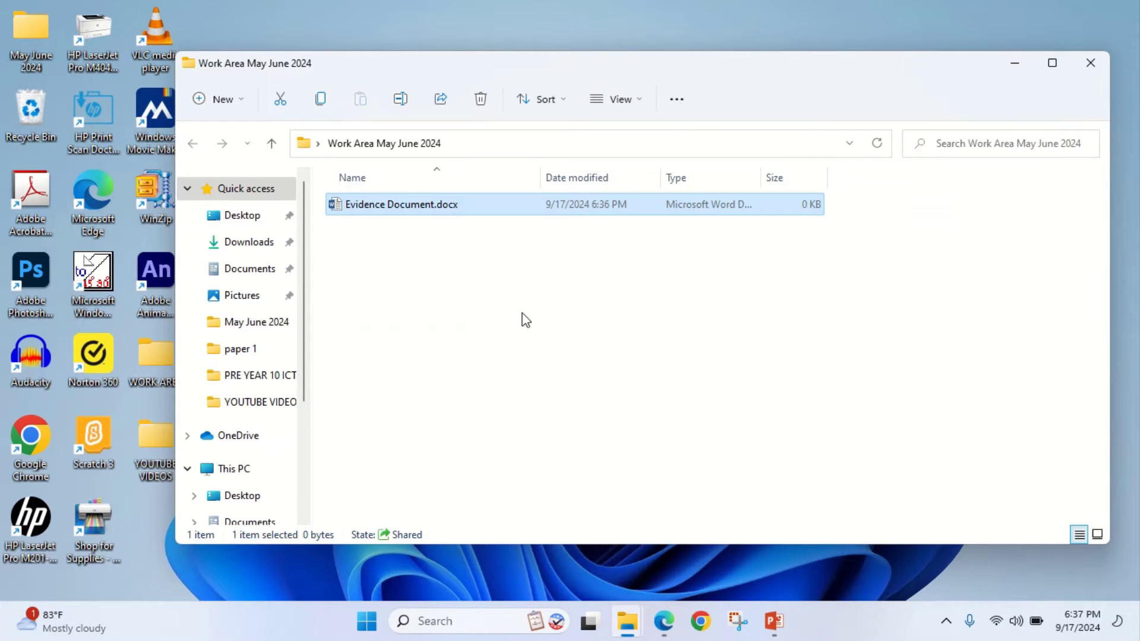
left_click(346, 204)
right_click(355, 204)
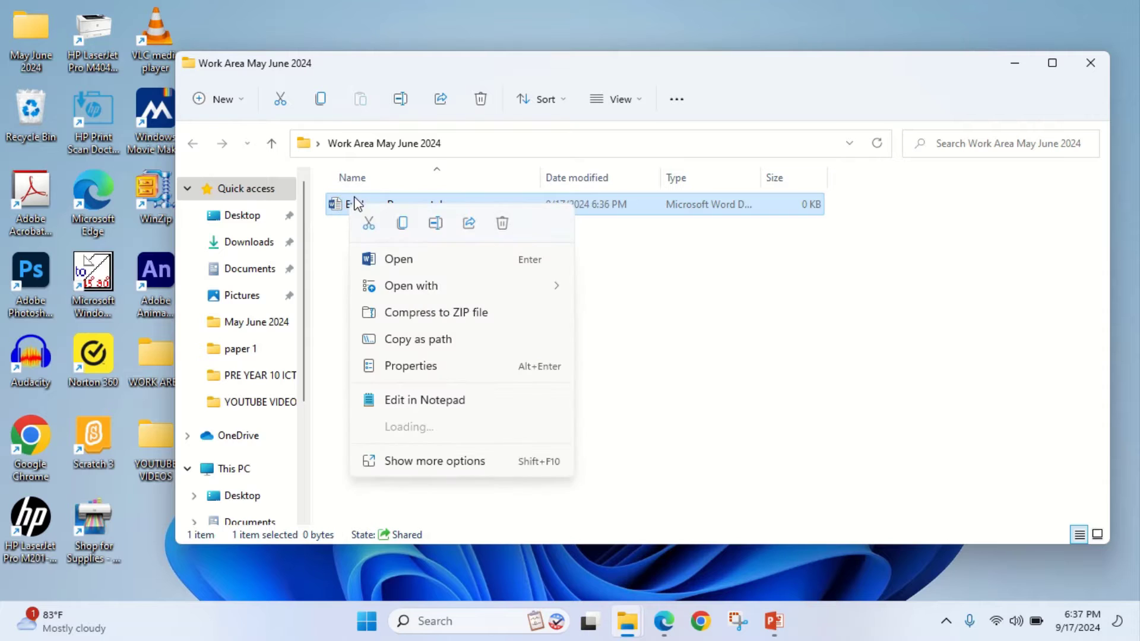
left_click(440, 222)
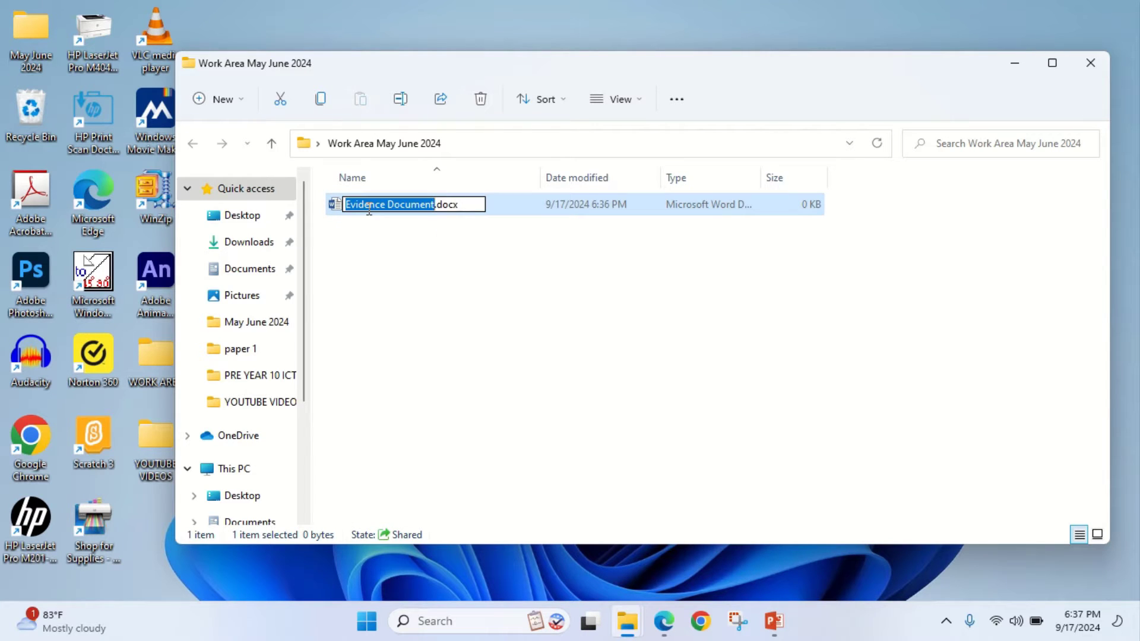
type("j2431evidence_")
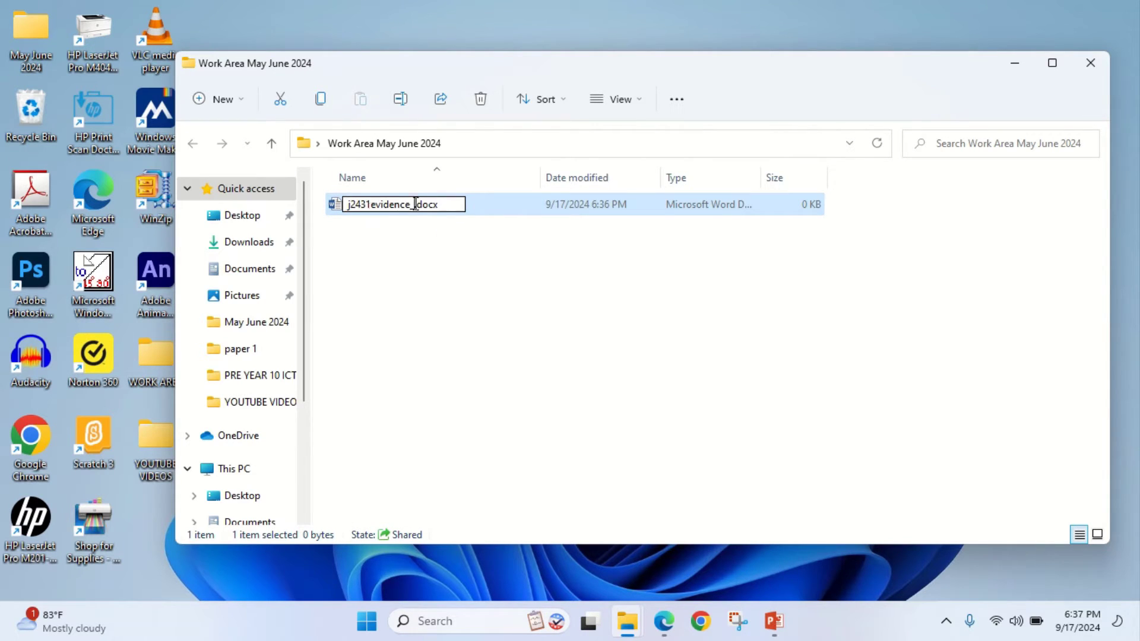
type("CN_001")
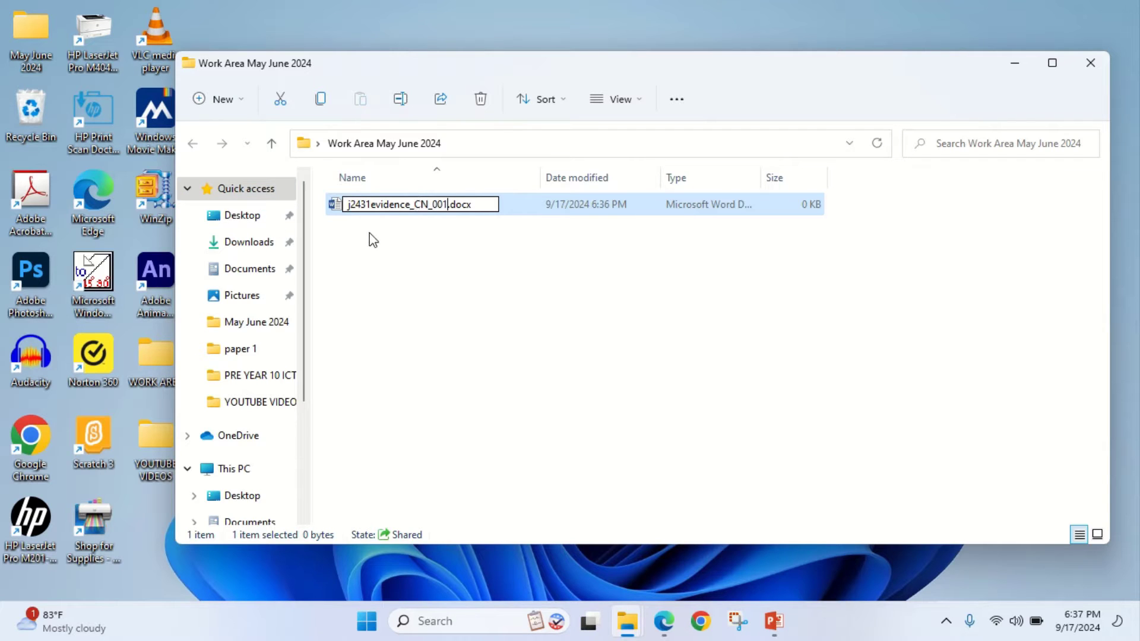
left_click(373, 240)
Open j2431evidence_CN_001.docx in Word and dismiss the Office activation wizard
left_click(378, 215)
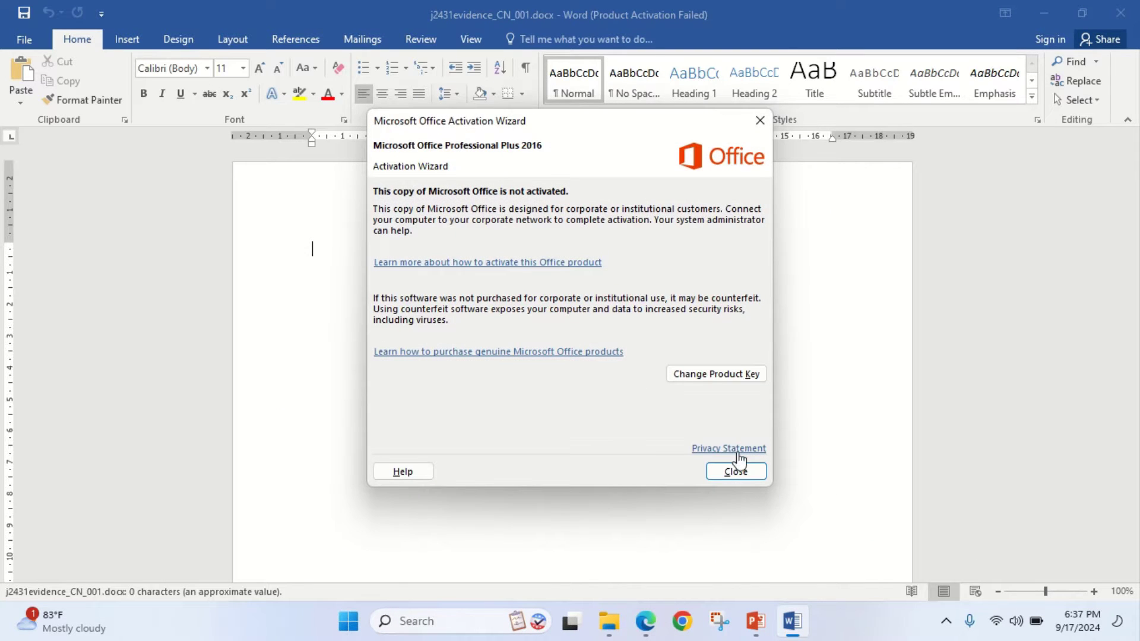
left_click(736, 471)
left_click(1094, 592)
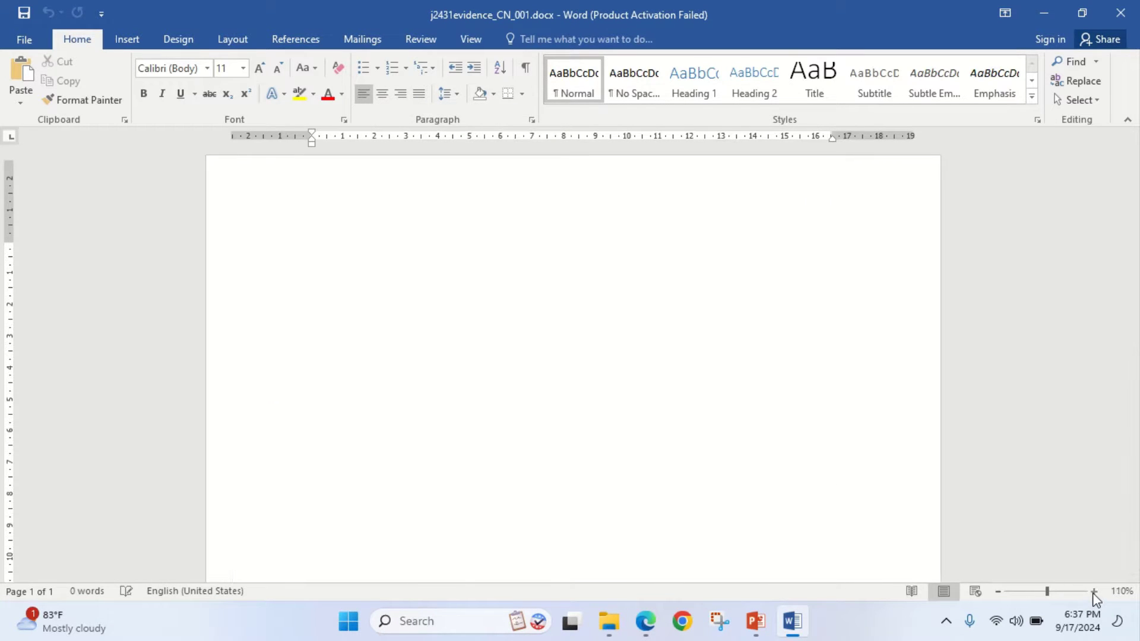
left_click(1094, 591)
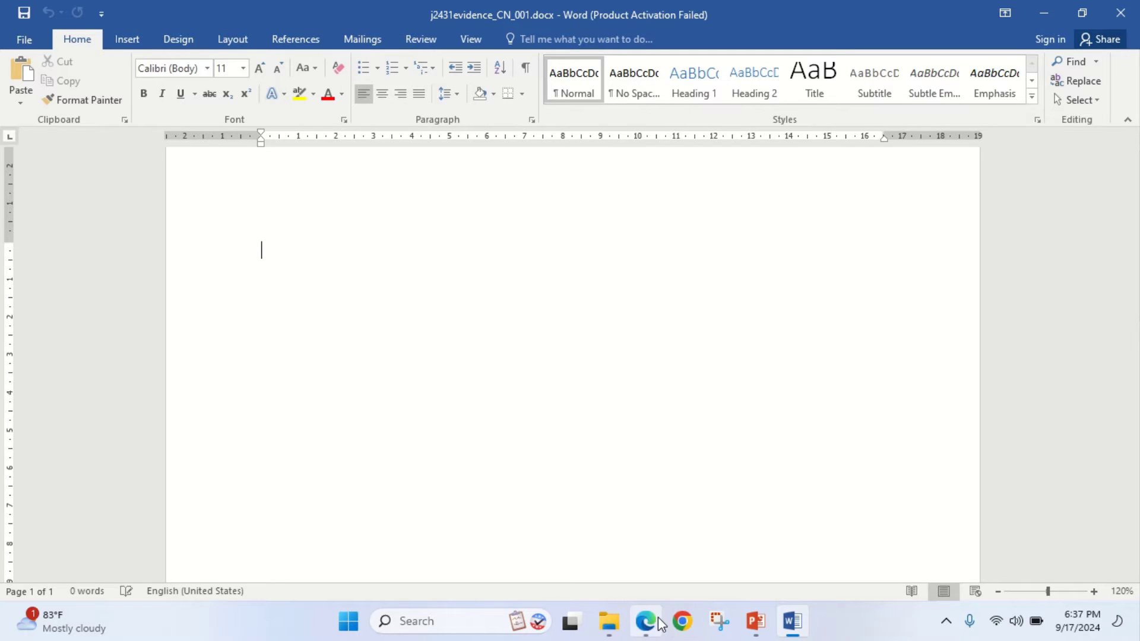
Switch to the exam paper in Edge and highlight the "Task 2 – Spreadsheet" heading and the instruction to open and examine j2431divers.csv
left_click(645, 623)
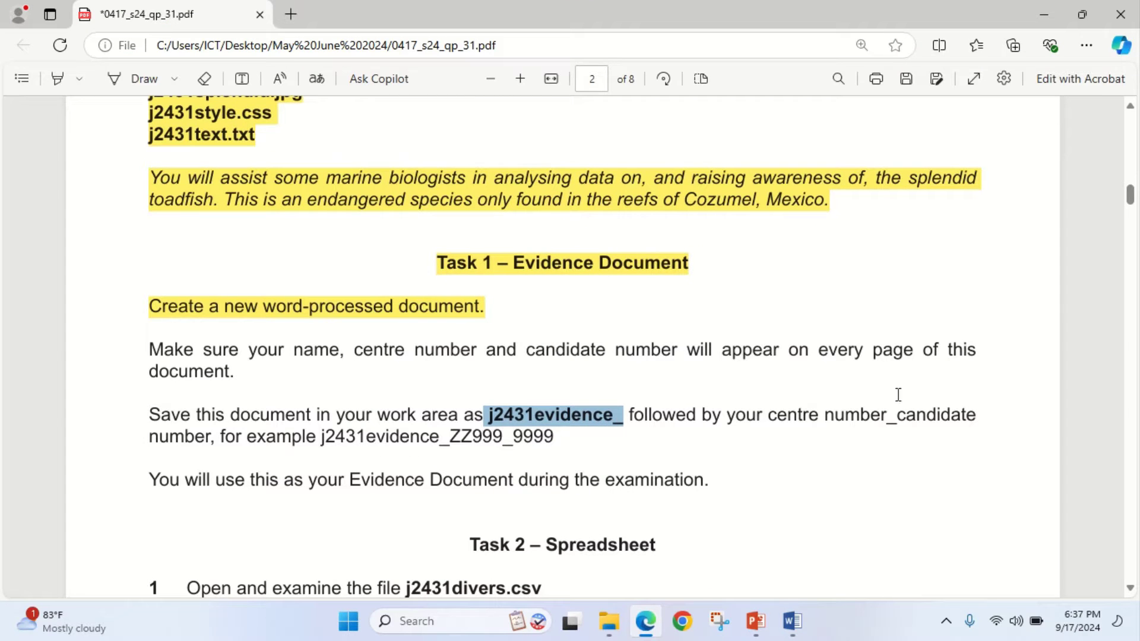
scroll(468, 425, "down", 2)
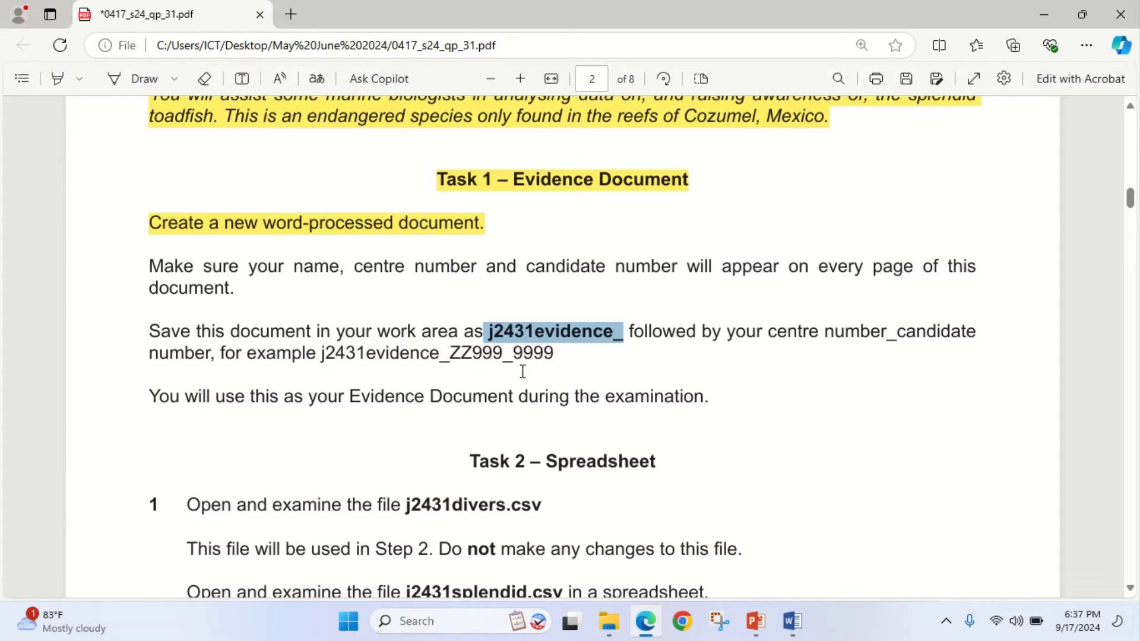
scroll(579, 368, "down", 4)
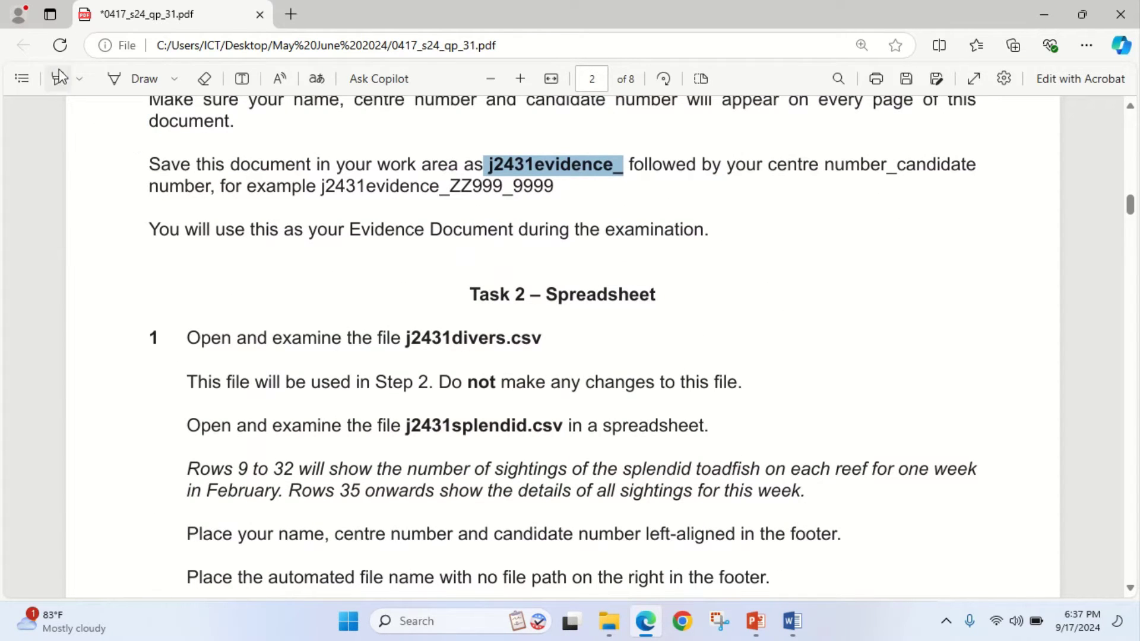
left_click(57, 78)
left_click_drag(471, 293, 654, 304)
scroll(455, 303, "down", 2)
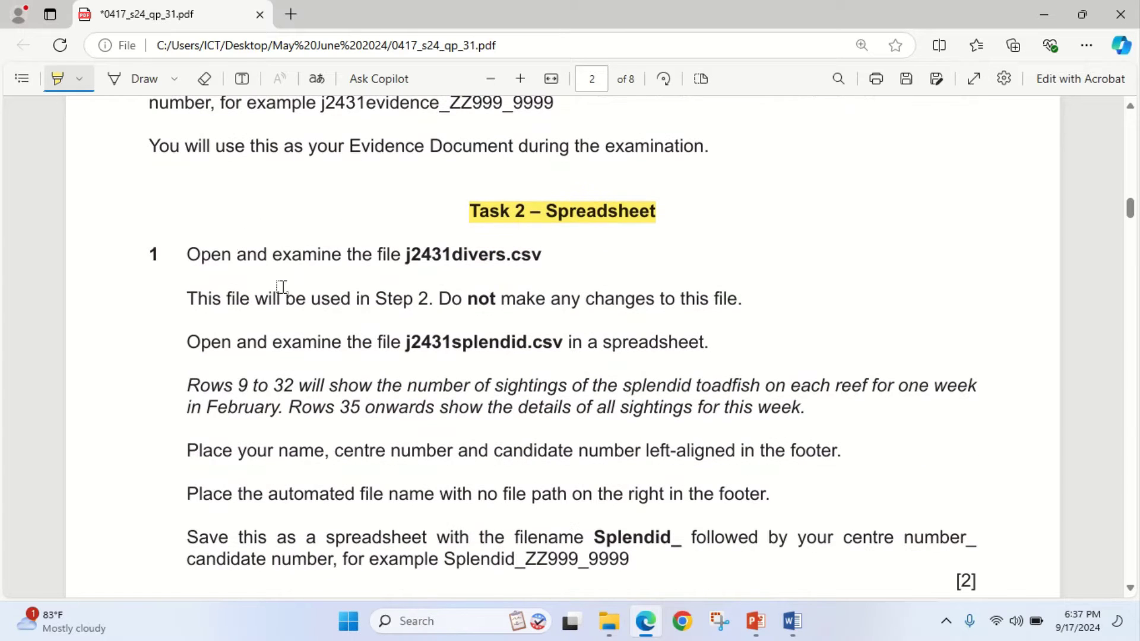
left_click_drag(186, 257, 543, 260)
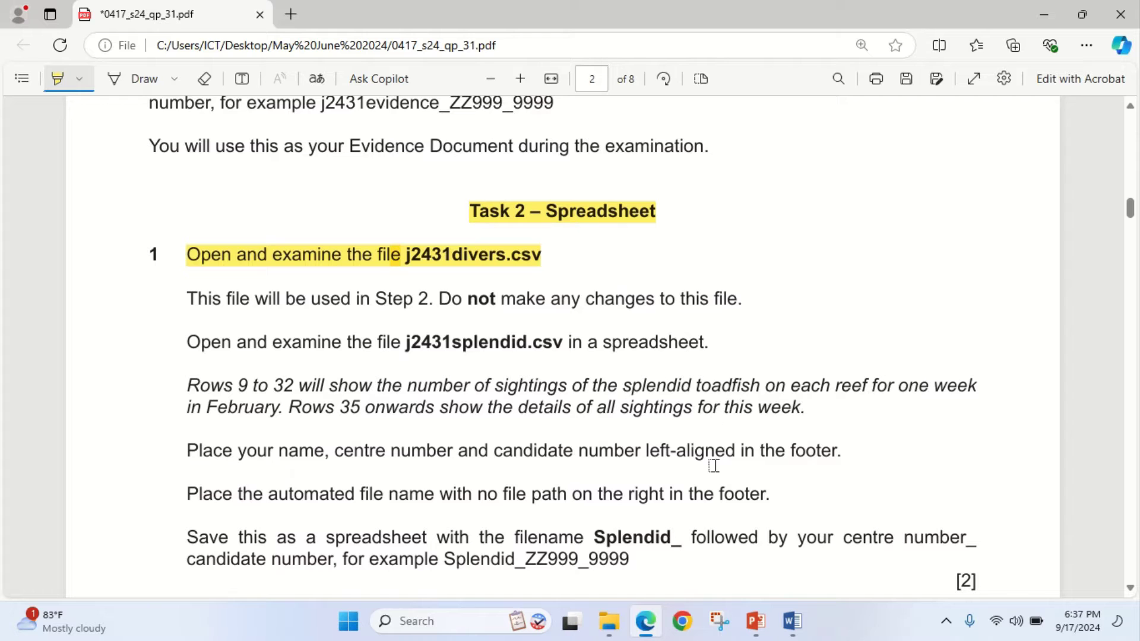
Open j2431divers.csv from the 0417_s24_sf_31 folder in Excel, dismiss the activation wizard and maximize the workbook window
mouse_move(609, 621)
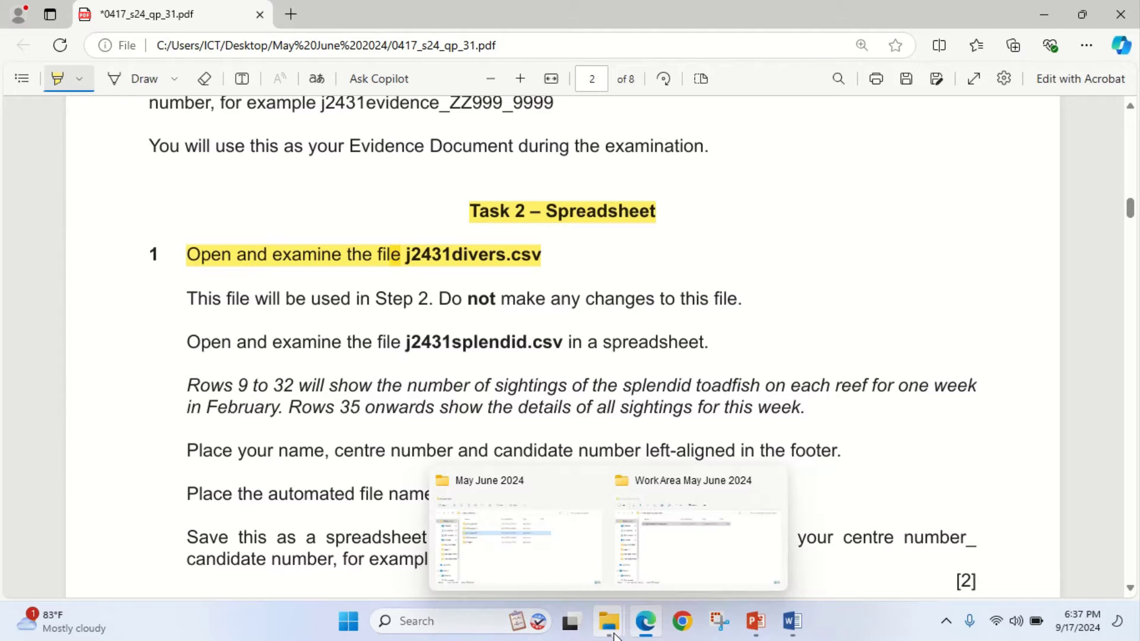
mouse_move(672, 561)
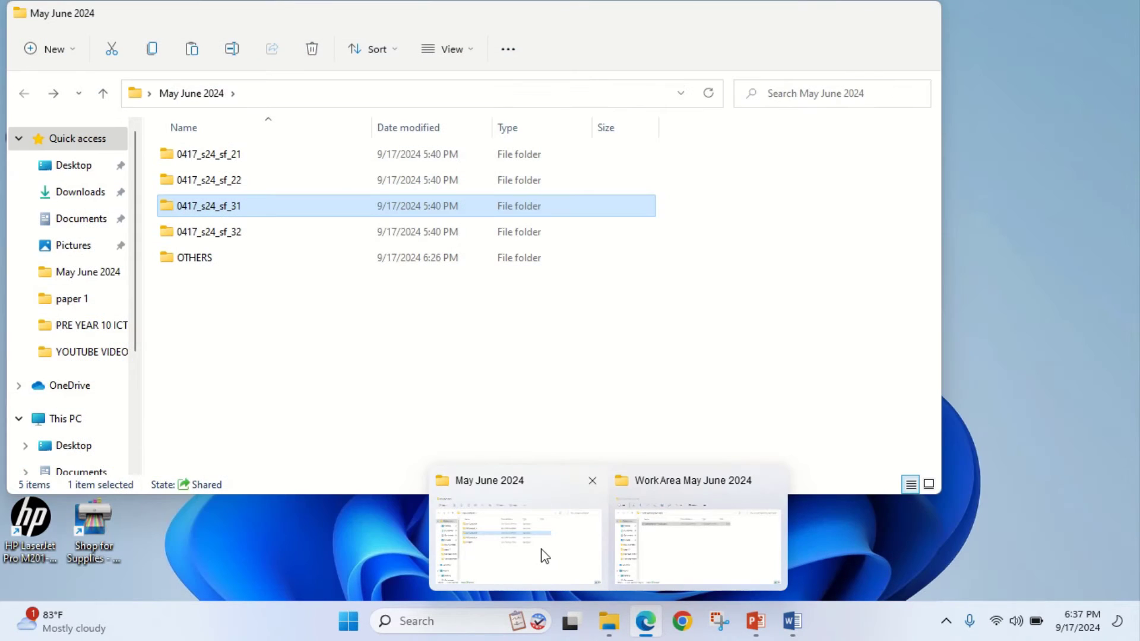
left_click(540, 552)
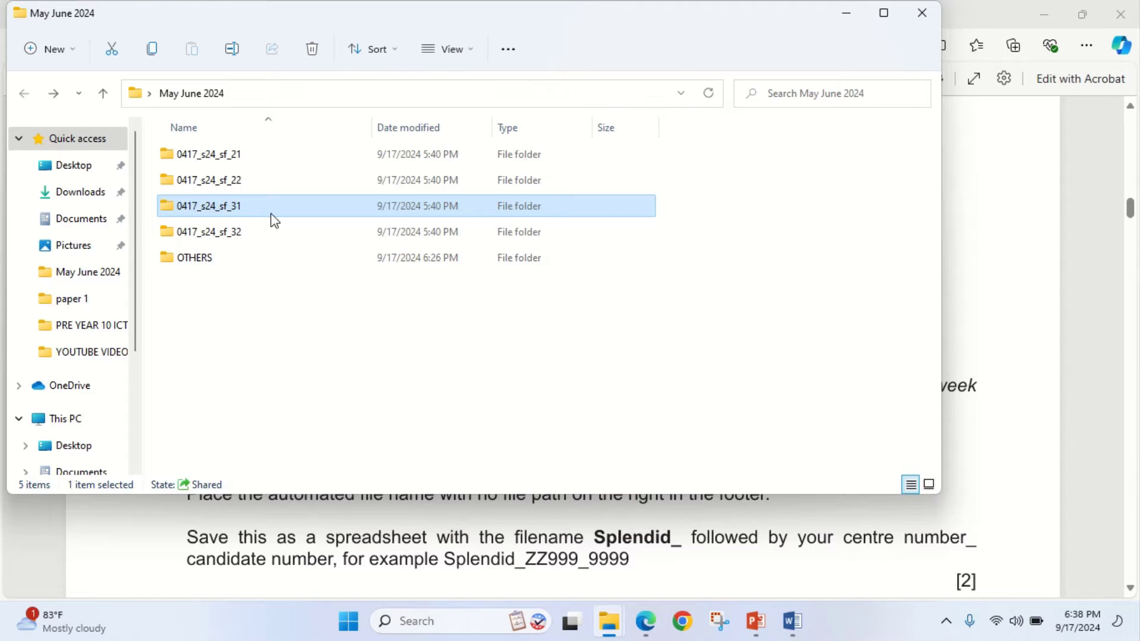
double_click(215, 208)
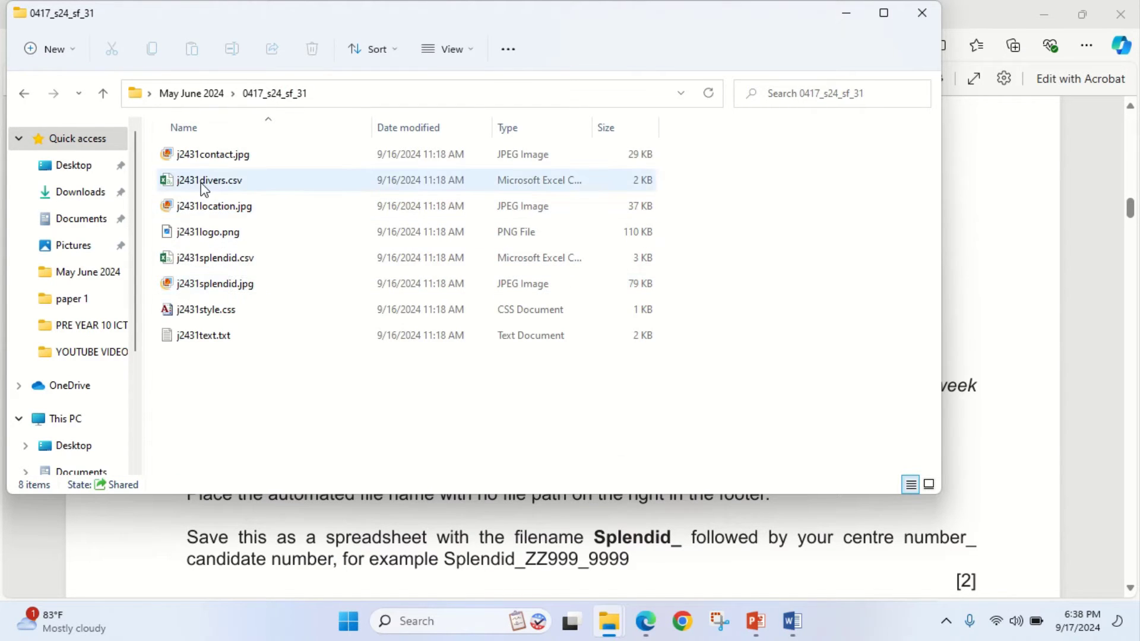
right_click(205, 189)
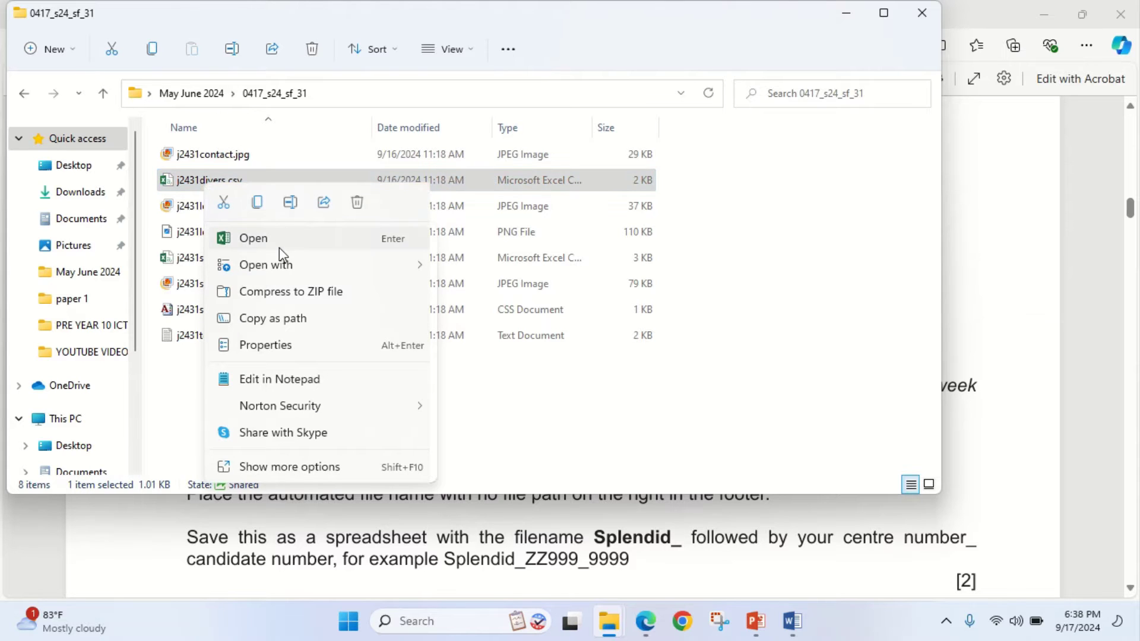
left_click(279, 244)
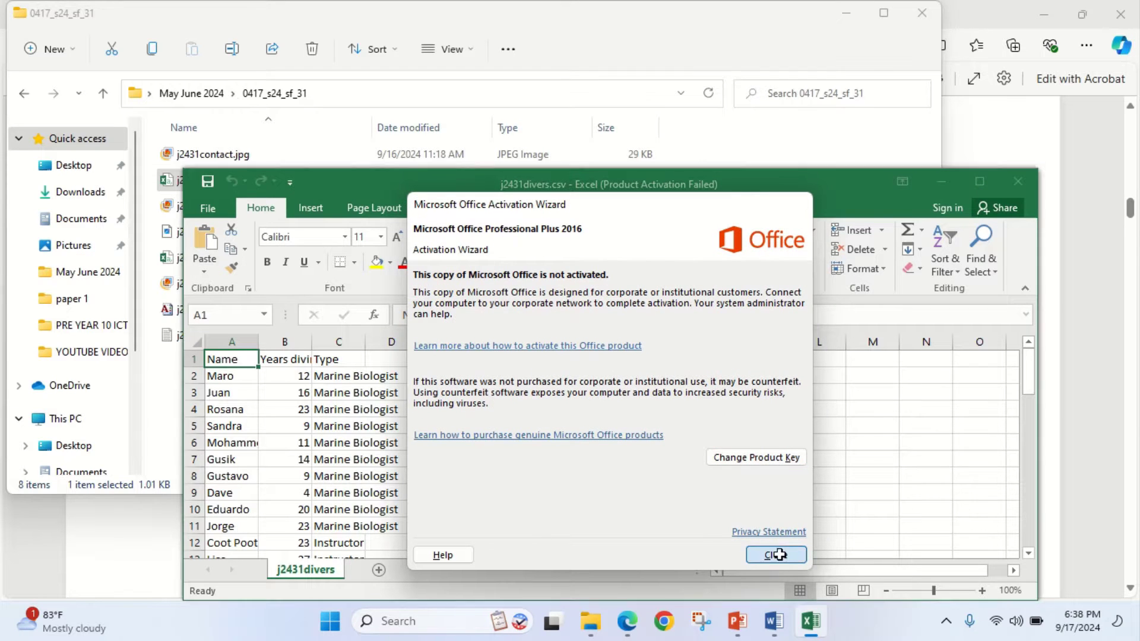
left_click(778, 554)
left_click(980, 181)
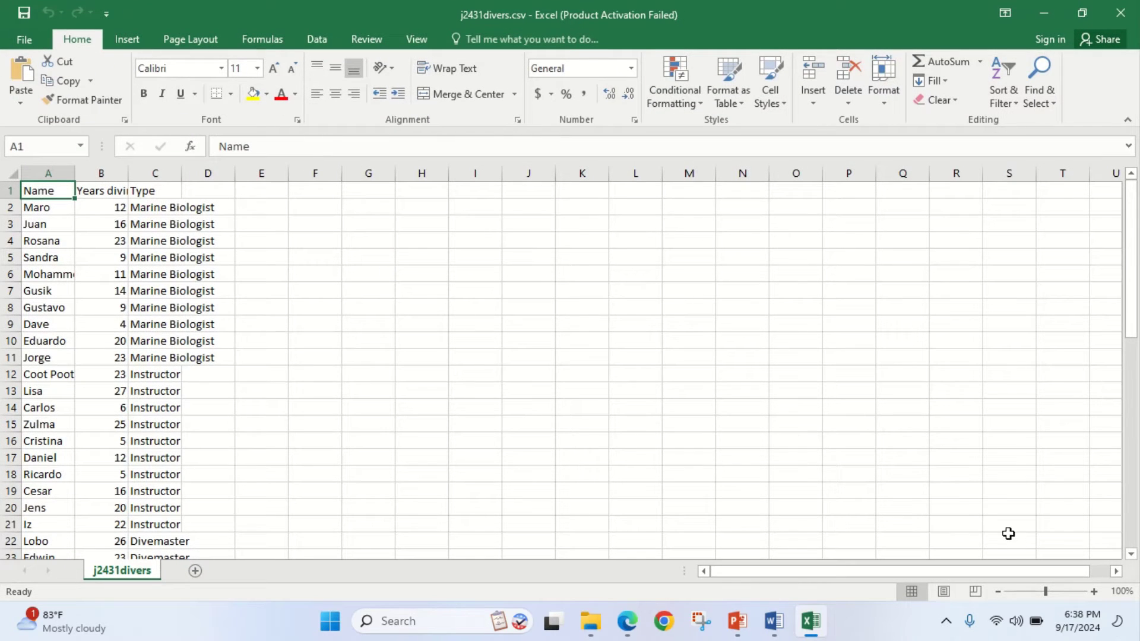
Auto-fit the widths of the "Years diving" and "Type" columns to their contents in the divers sheet
left_click(1094, 591)
left_click(1094, 592)
left_click(1094, 592)
left_click(1094, 591)
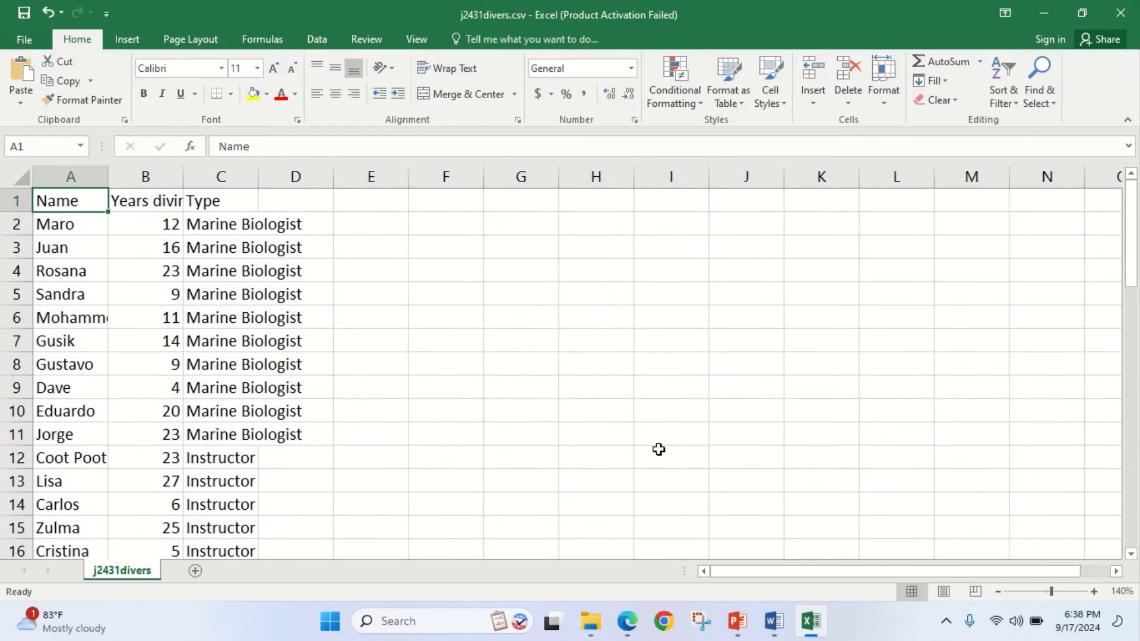
double_click(183, 176)
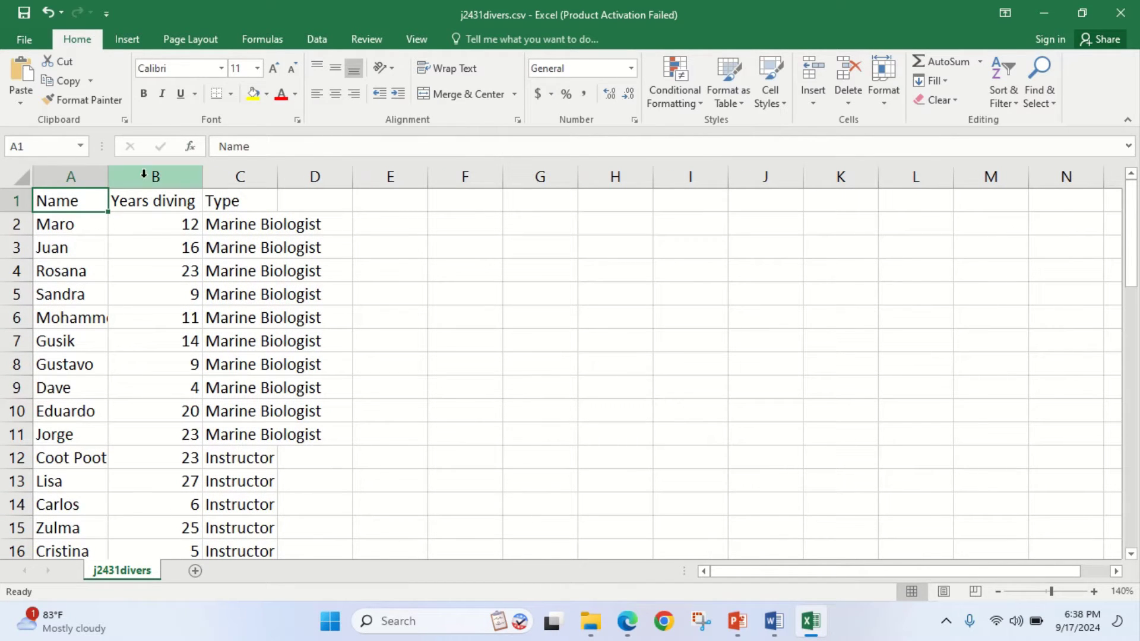
double_click(277, 177)
Switch to the exam paper in Edge and highlight the sentence about not changing the divers file and the file name j2431splendid.csv
left_click(627, 621)
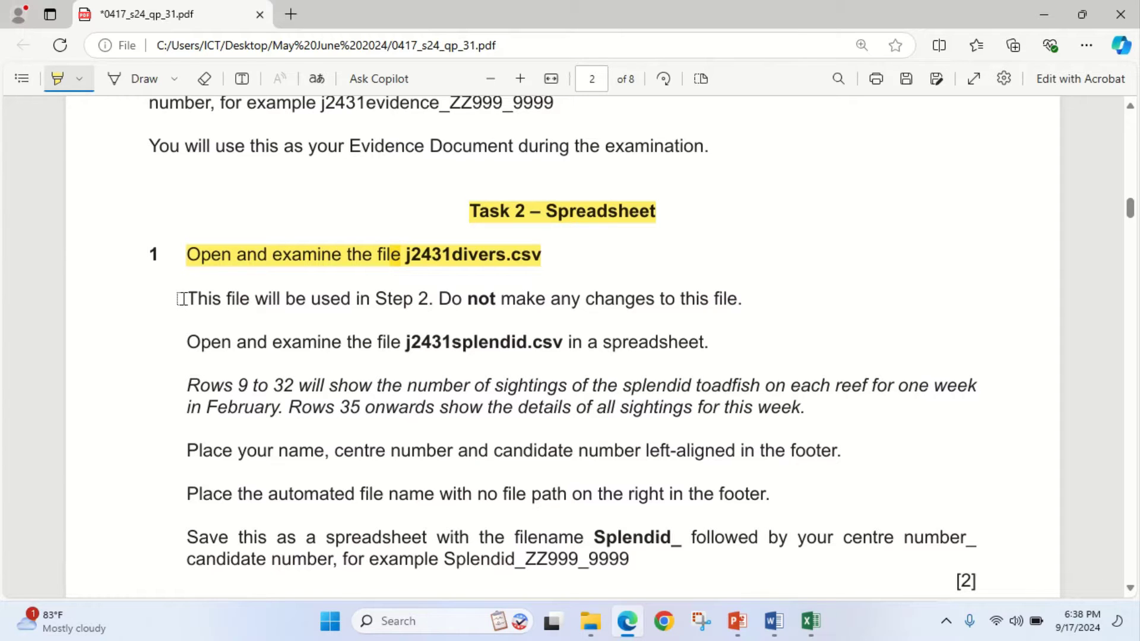
left_click_drag(185, 298, 742, 299)
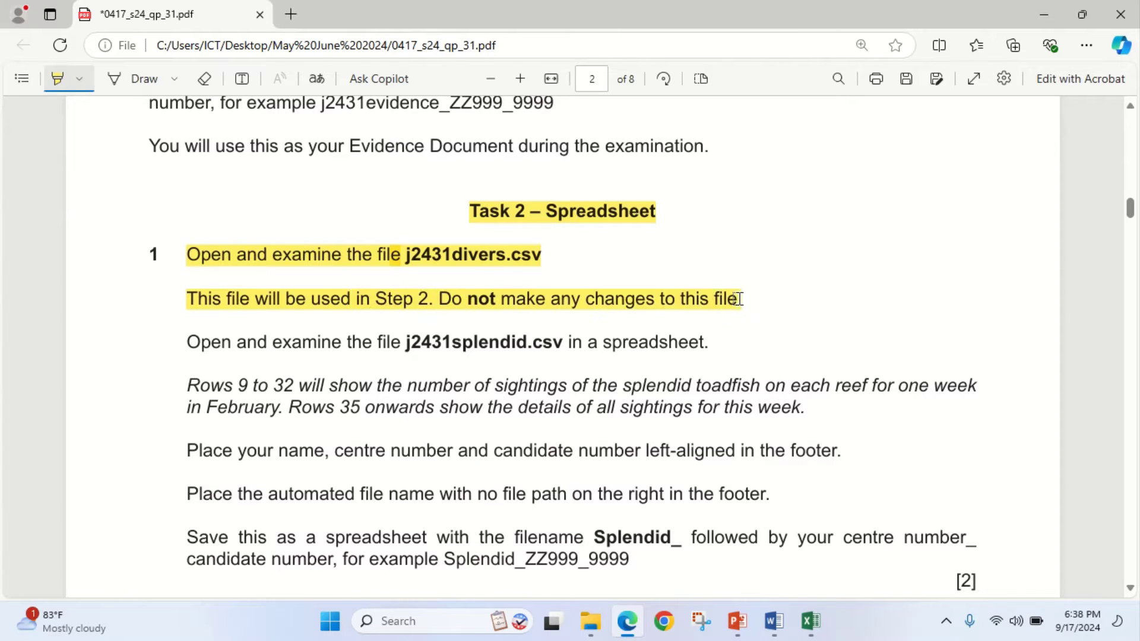
key("alt+Tab")
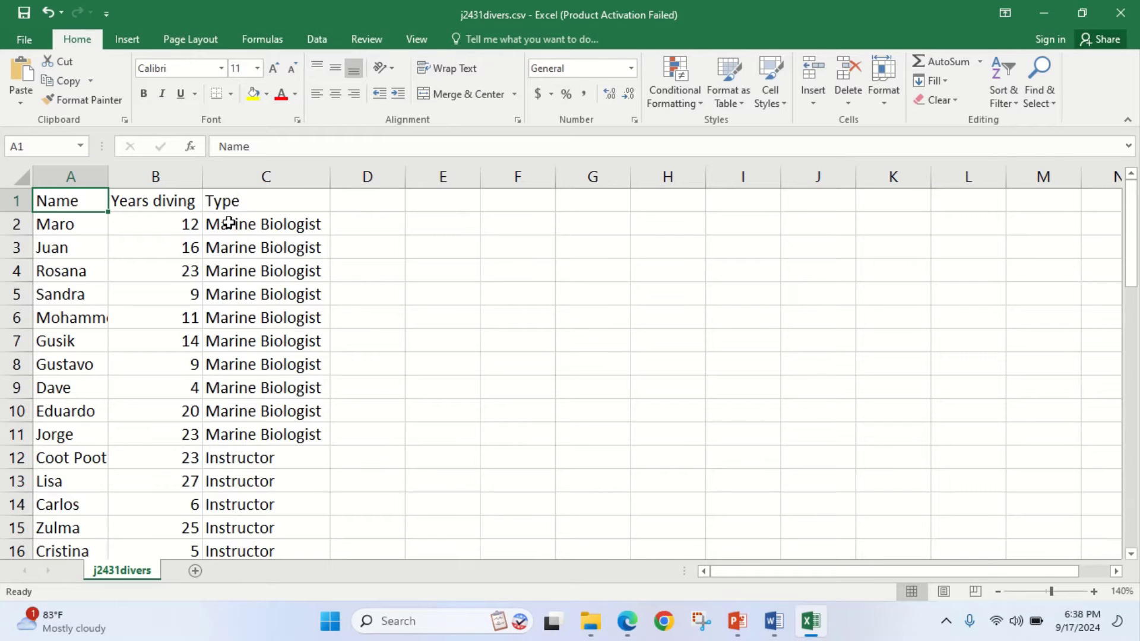
left_click(627, 620)
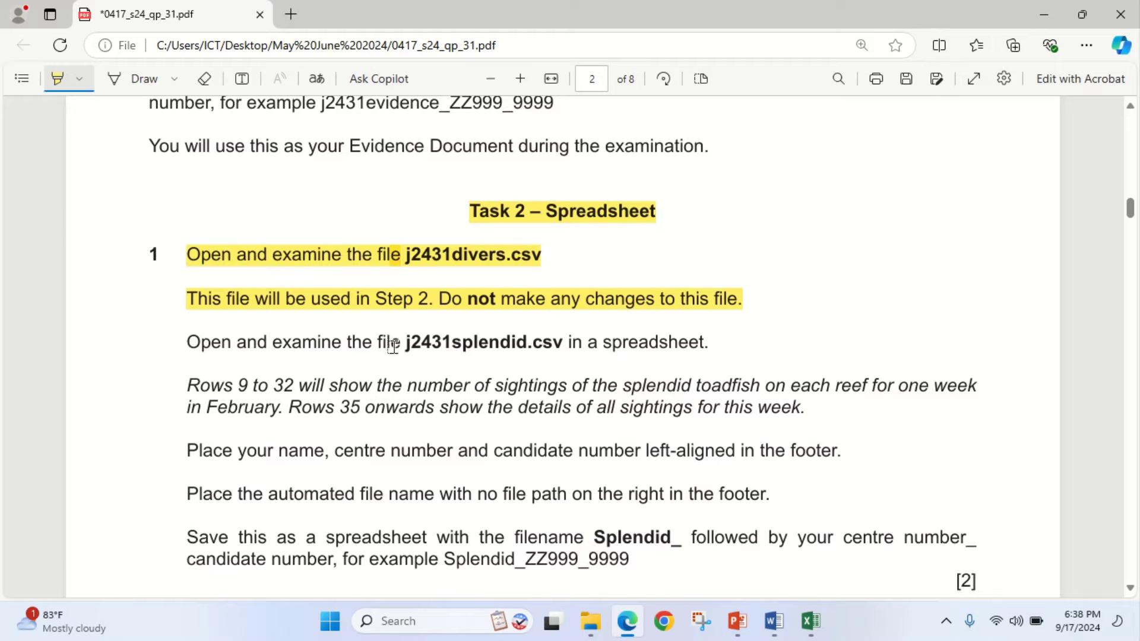
left_click_drag(404, 347, 562, 345)
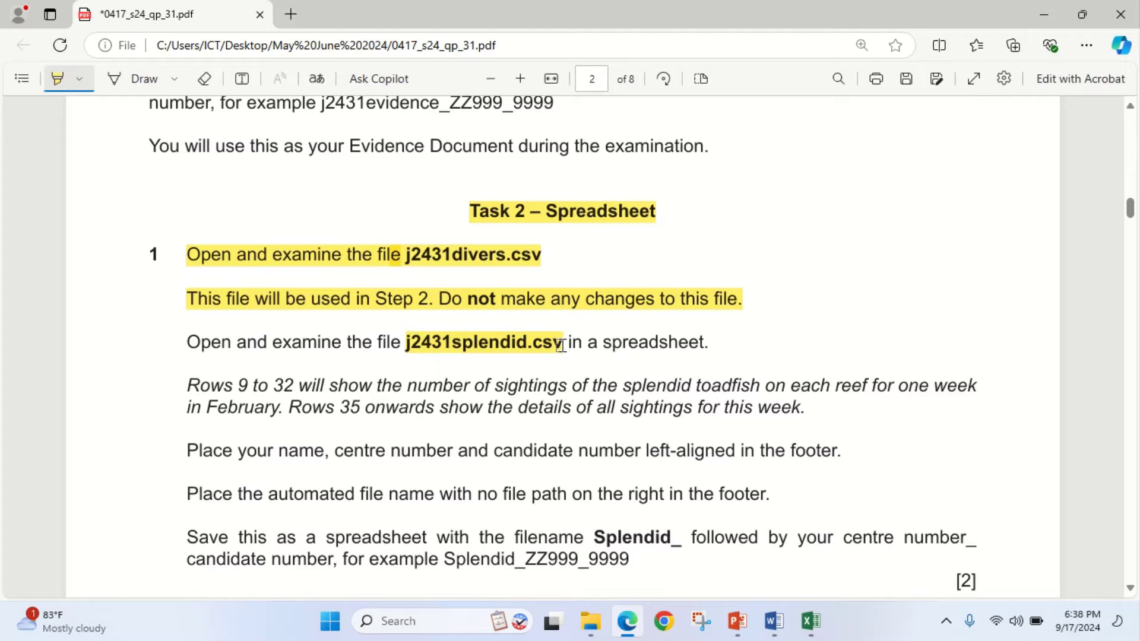
Open j2431splendid.csv from the 0417_s24_sf_31 folder in Excel and enlarge the sheet view to 150%
left_click(631, 621)
mouse_move(594, 621)
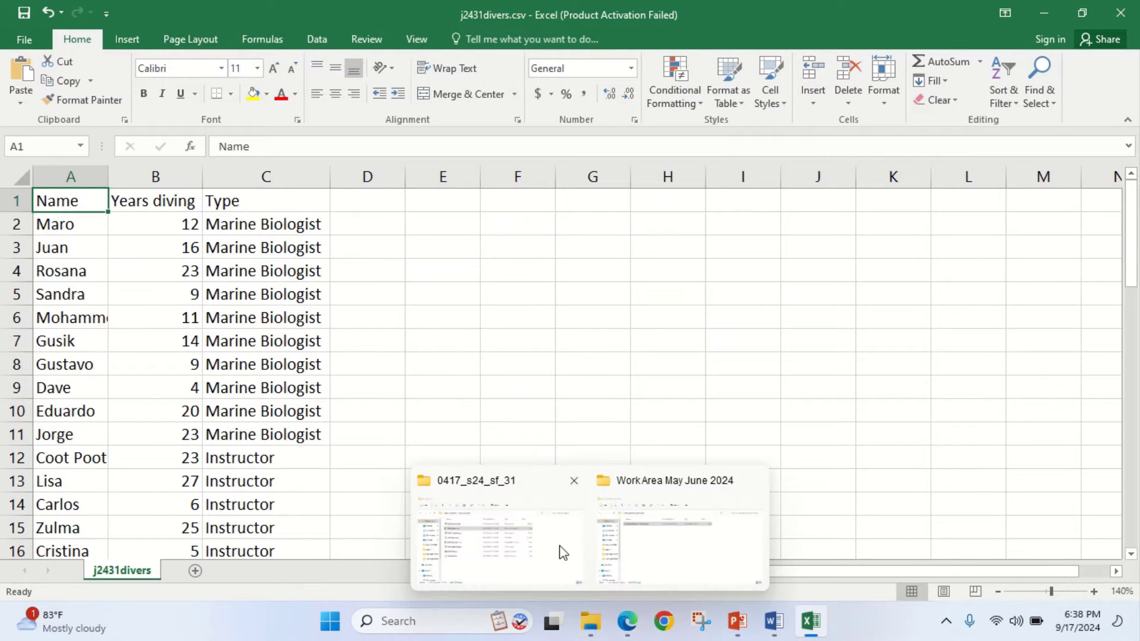
left_click(515, 561)
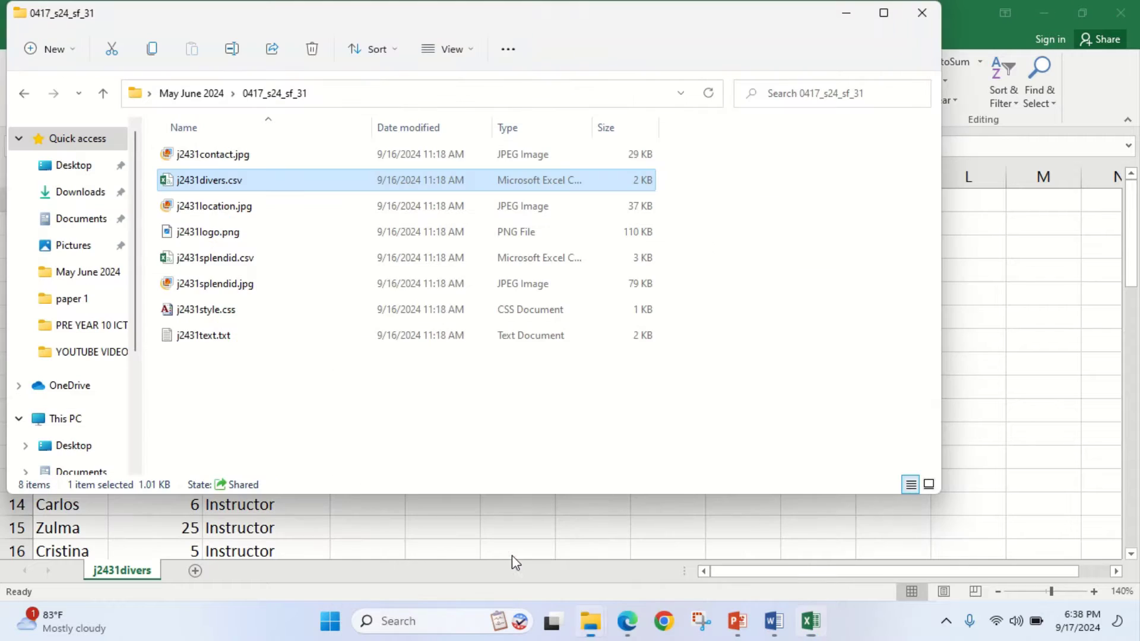
double_click(199, 261)
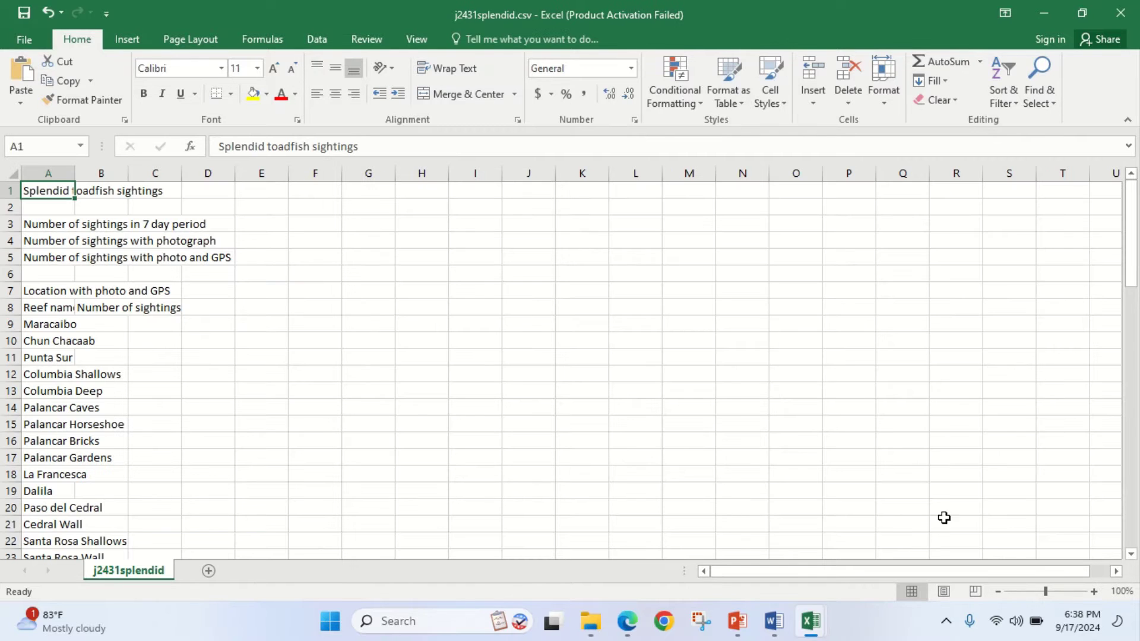
left_click(1092, 592)
left_click(1093, 592)
left_click(1092, 591)
left_click(1092, 591)
left_click(1092, 592)
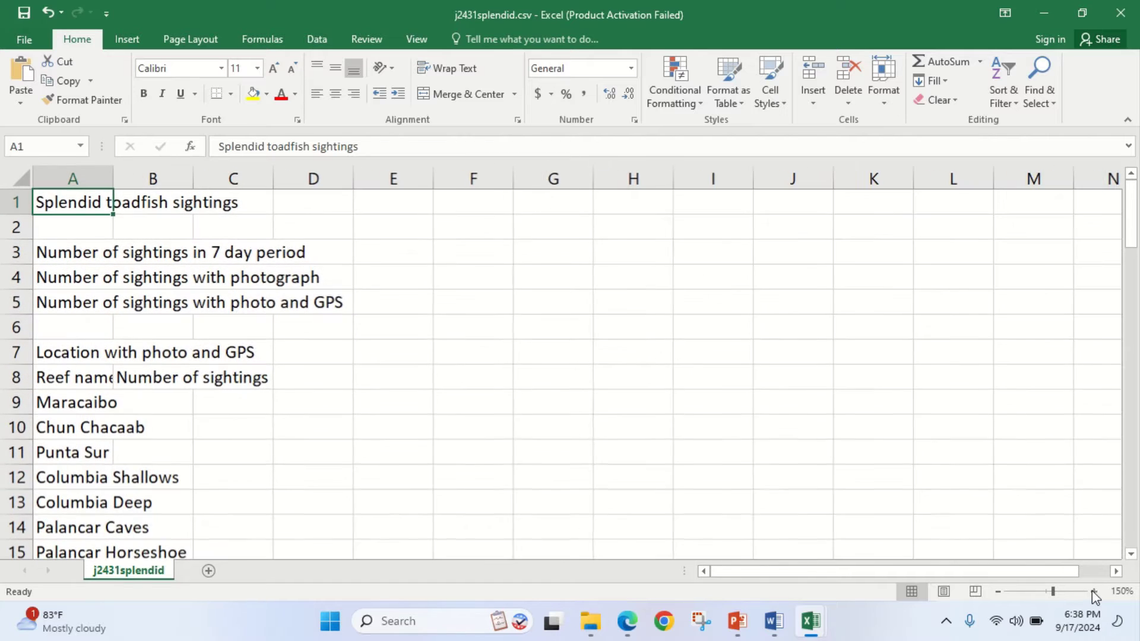
Switch to the exam paper in Edge and highlight "9 to 32" and "splendid toadfish" in the note about the sightings rows
mouse_move(627, 621)
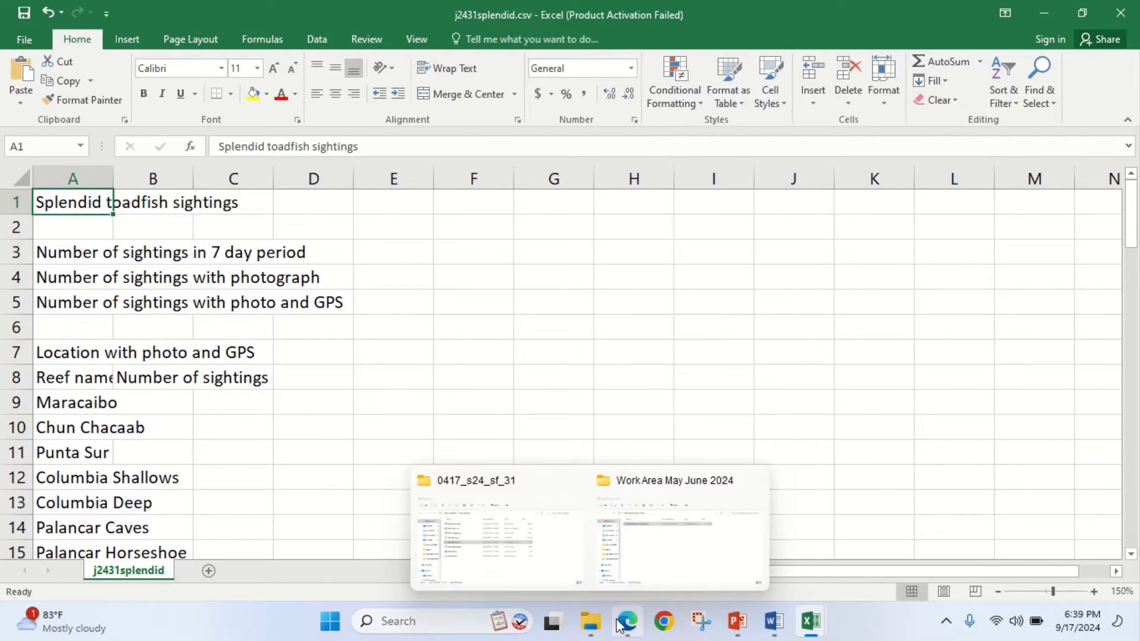
left_click(504, 523)
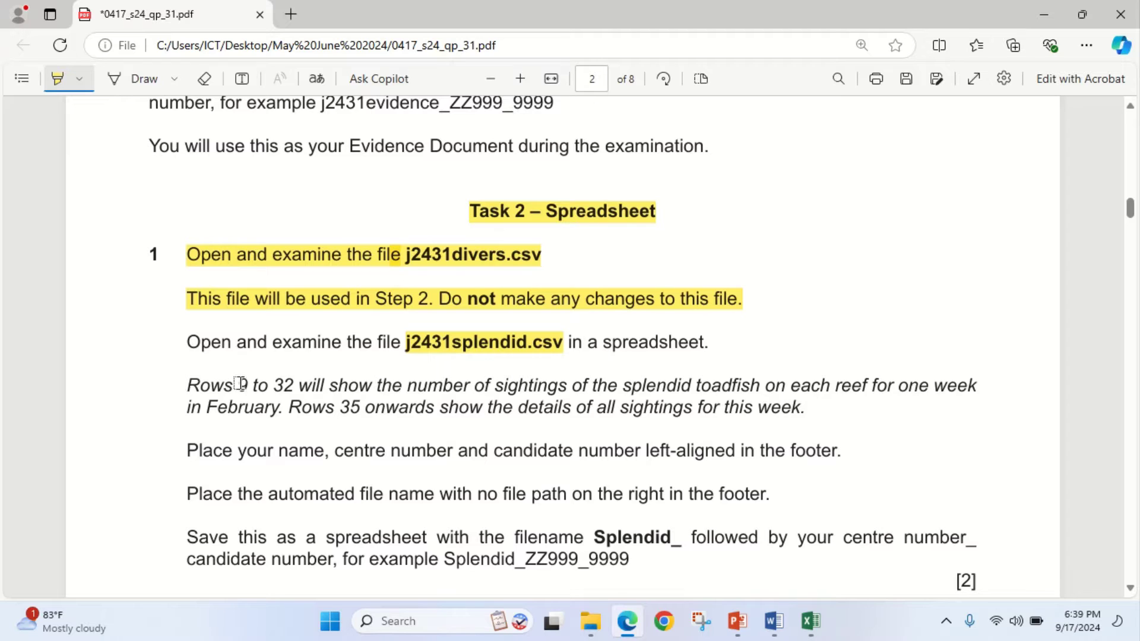
left_click_drag(242, 385, 294, 385)
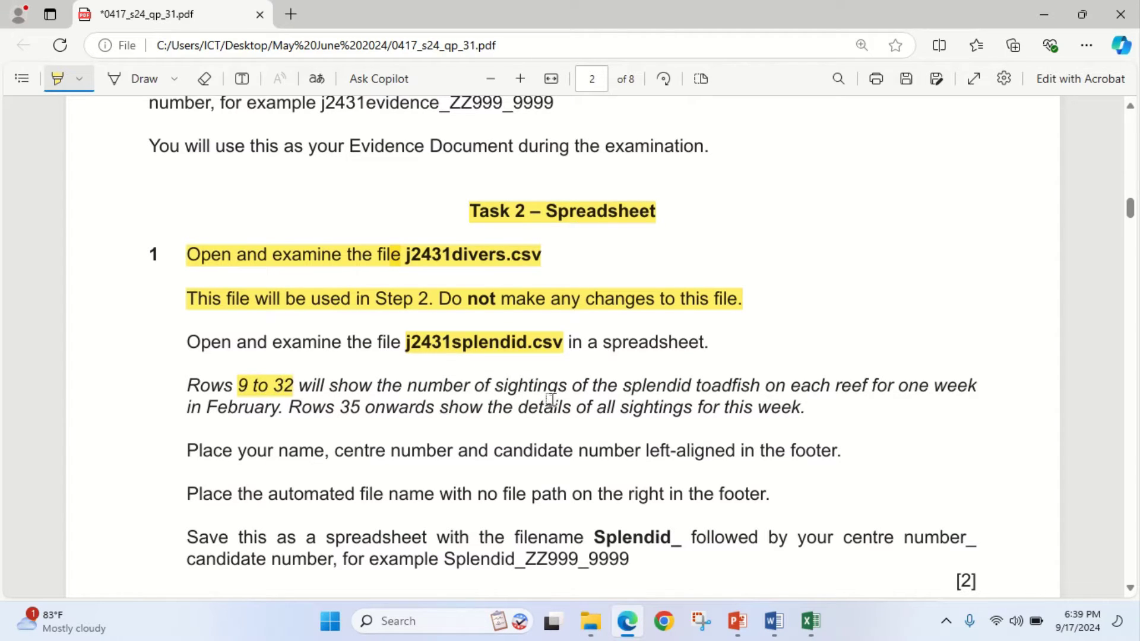
left_click_drag(616, 387, 772, 391)
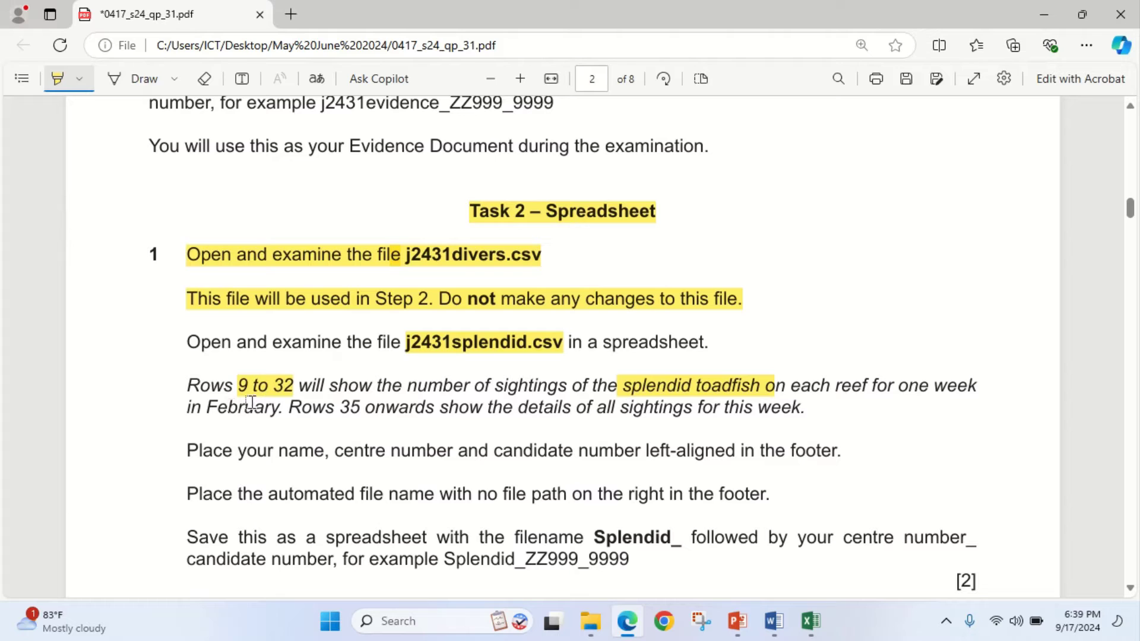
Highlight "February" and the sentence about placing name, centre number and candidate number left-aligned in the footer
left_click_drag(206, 407, 278, 407)
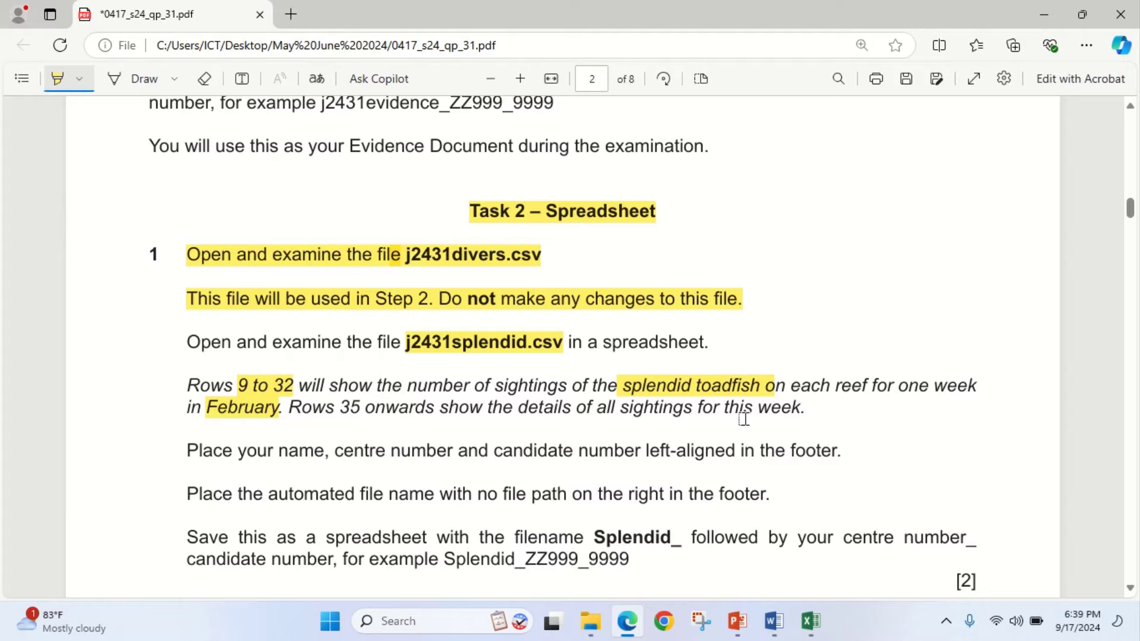
scroll(362, 502, "down", 2)
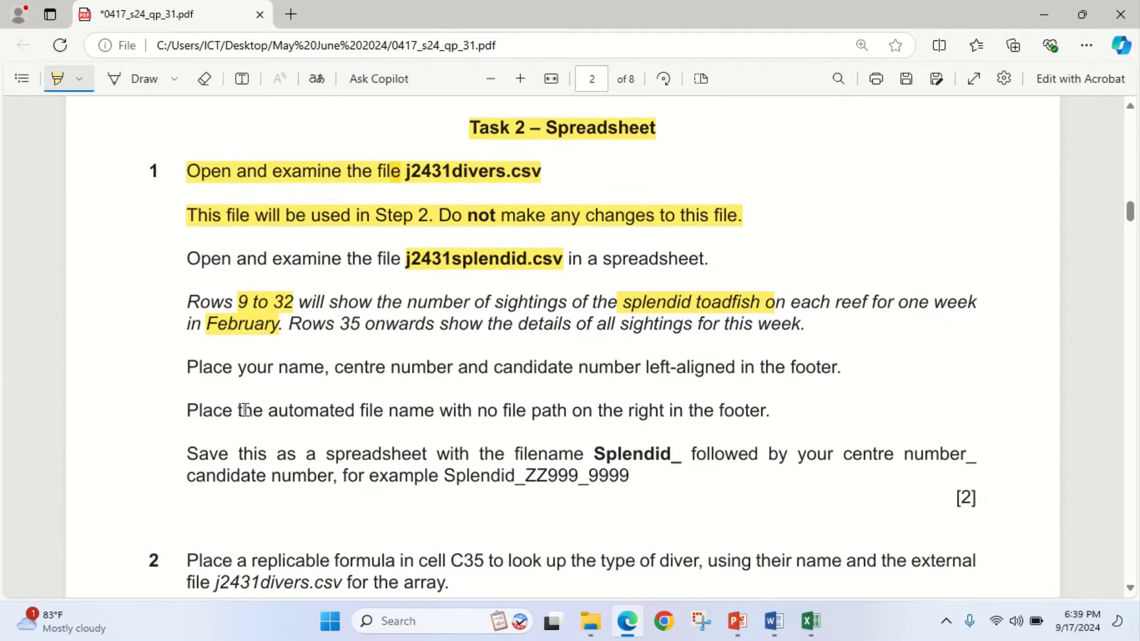
left_click_drag(183, 376, 834, 376)
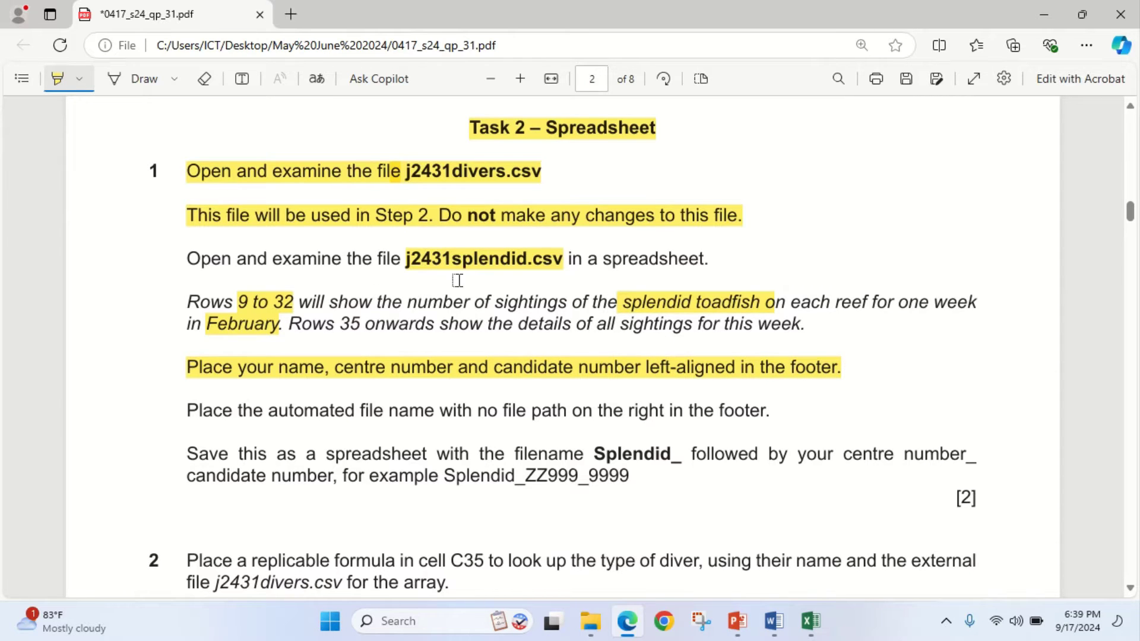
Switch to the j2431splendid.csv workbook in Excel and start adding a header and footer to the sheet
left_click(623, 635)
left_click(622, 634)
left_click(622, 634)
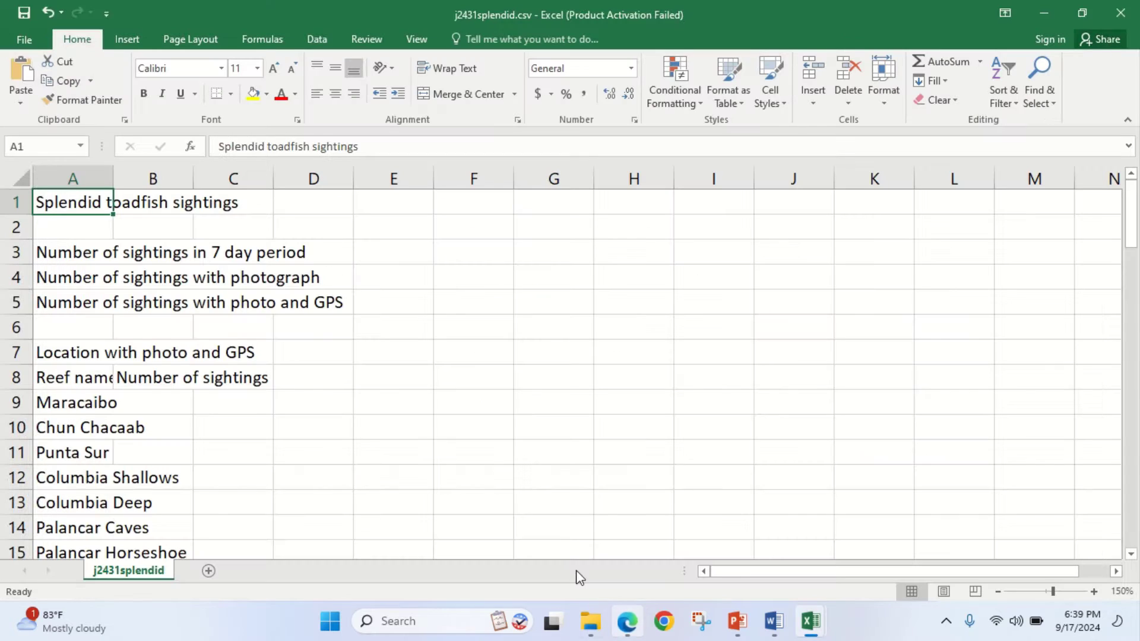
left_click(127, 41)
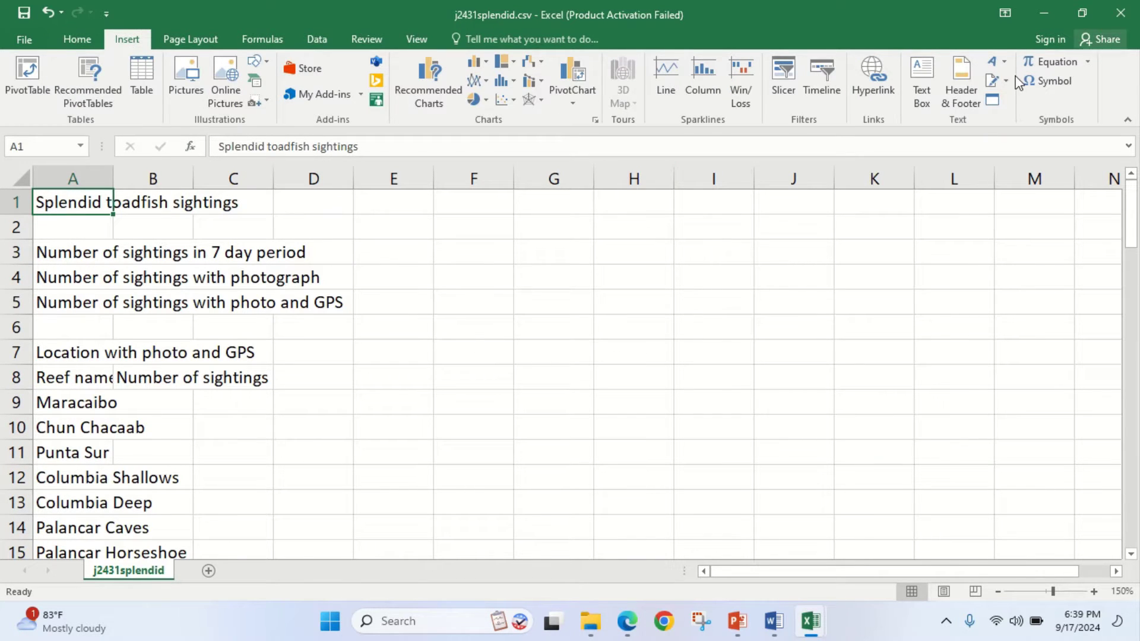
left_click(961, 95)
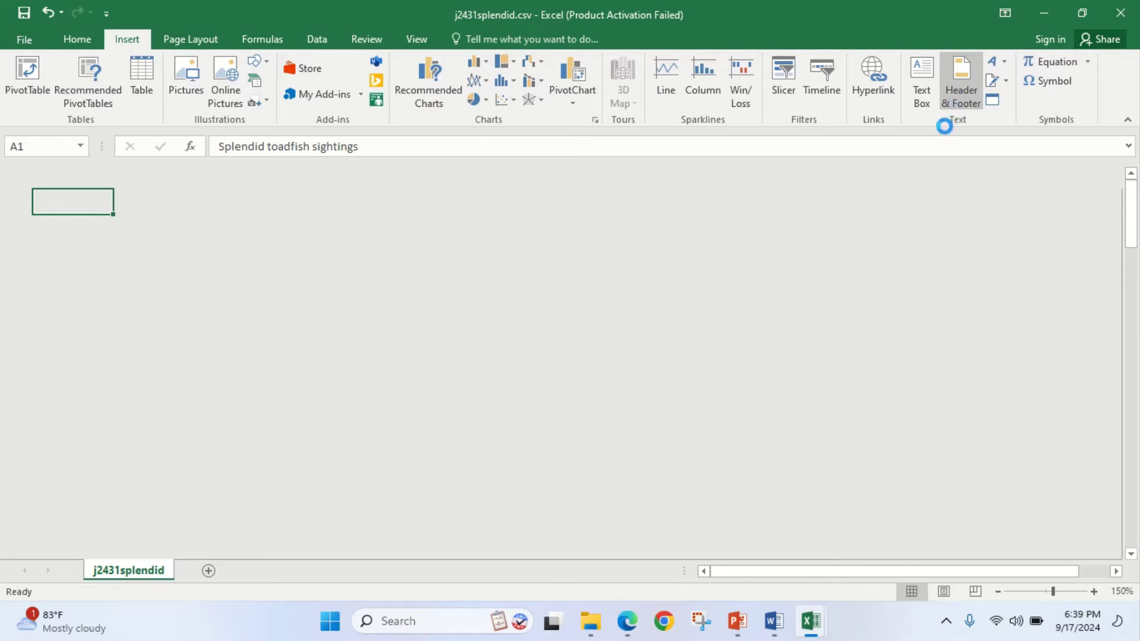
left_click(626, 632)
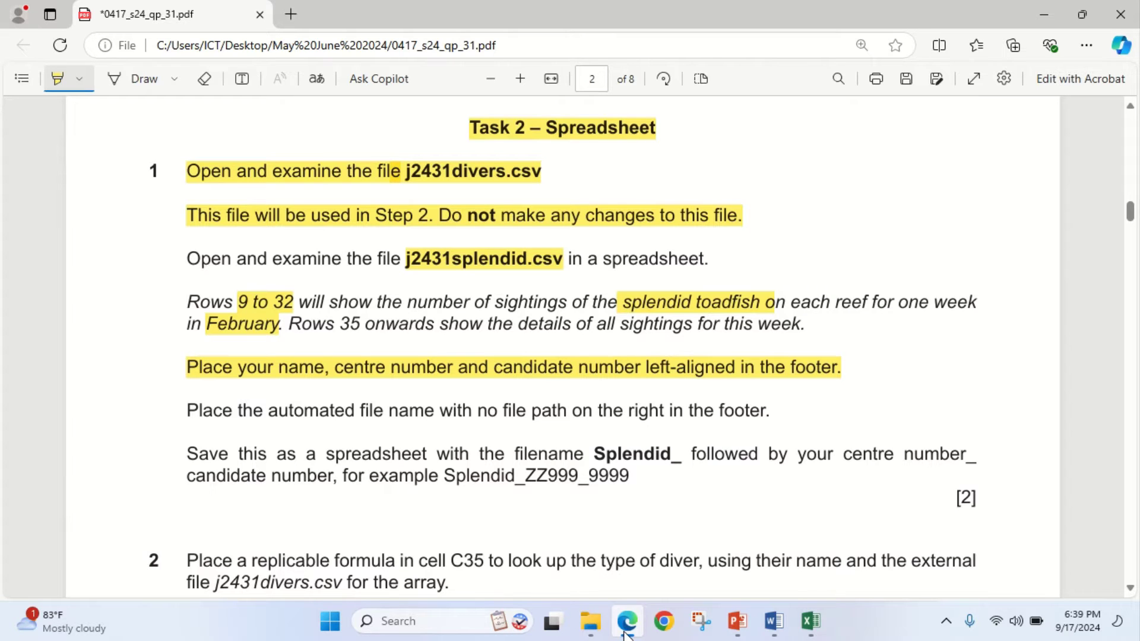
left_click(626, 632)
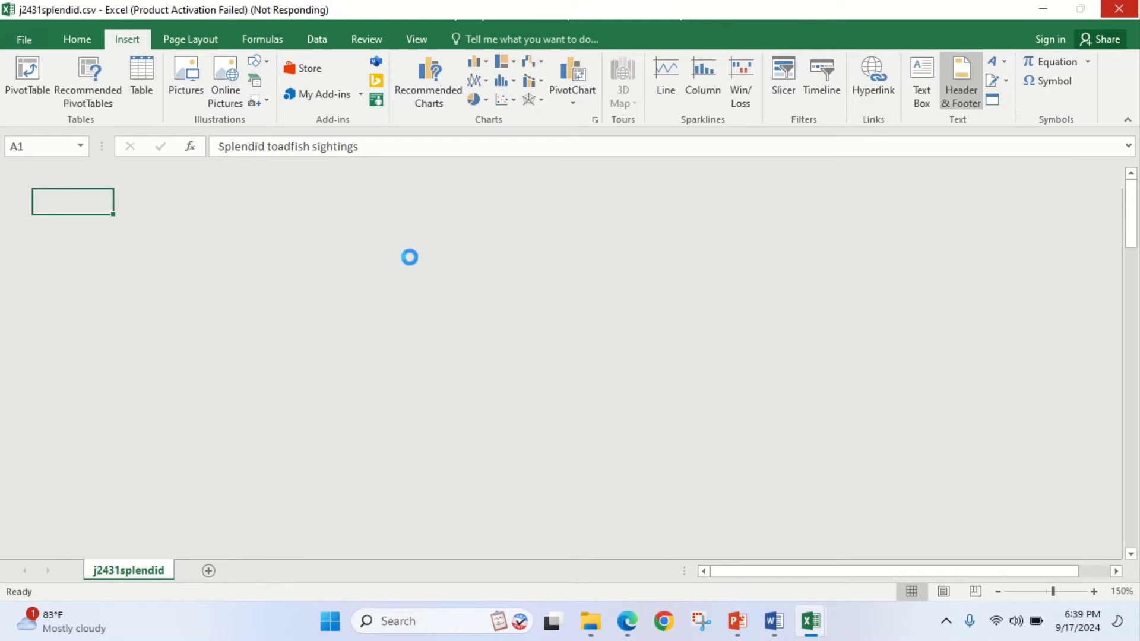
left_click(628, 624)
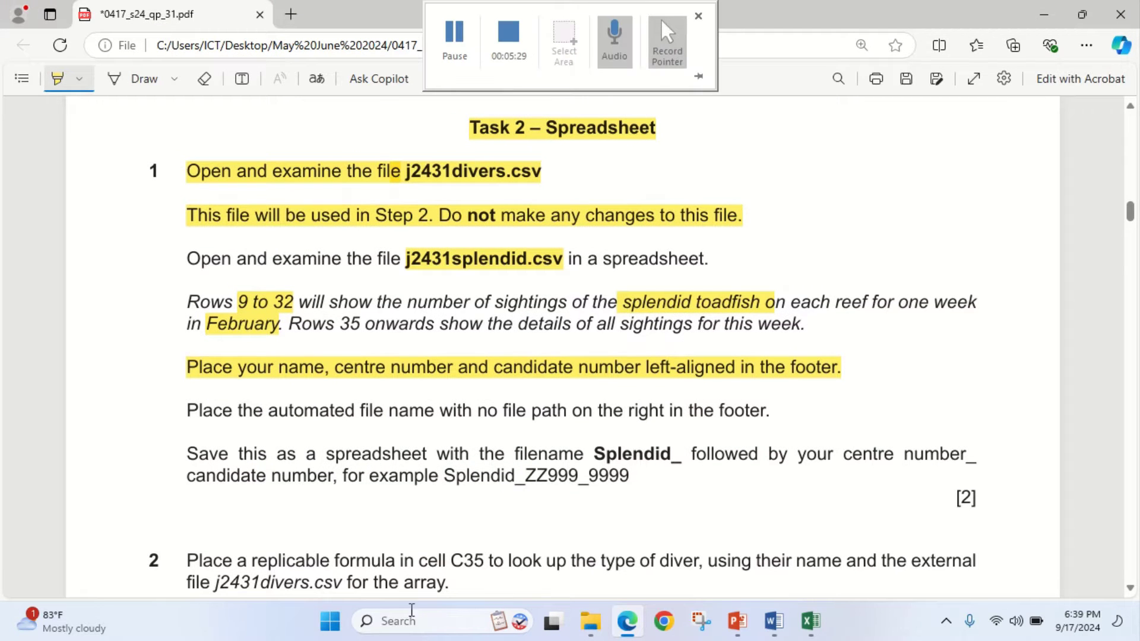
mouse_move(810, 621)
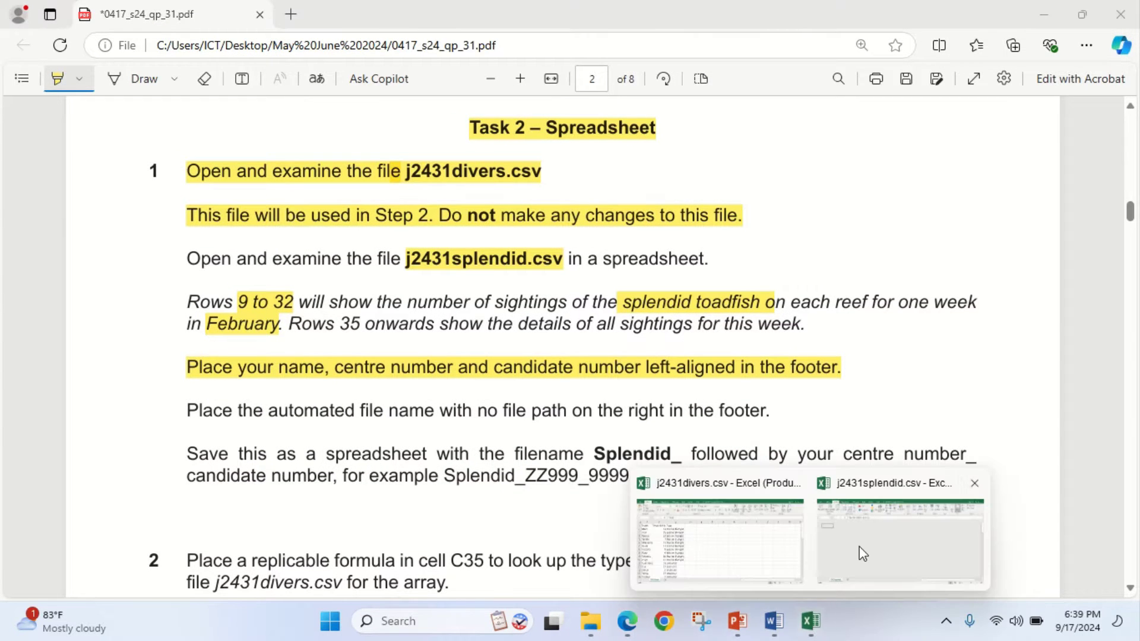
left_click(859, 545)
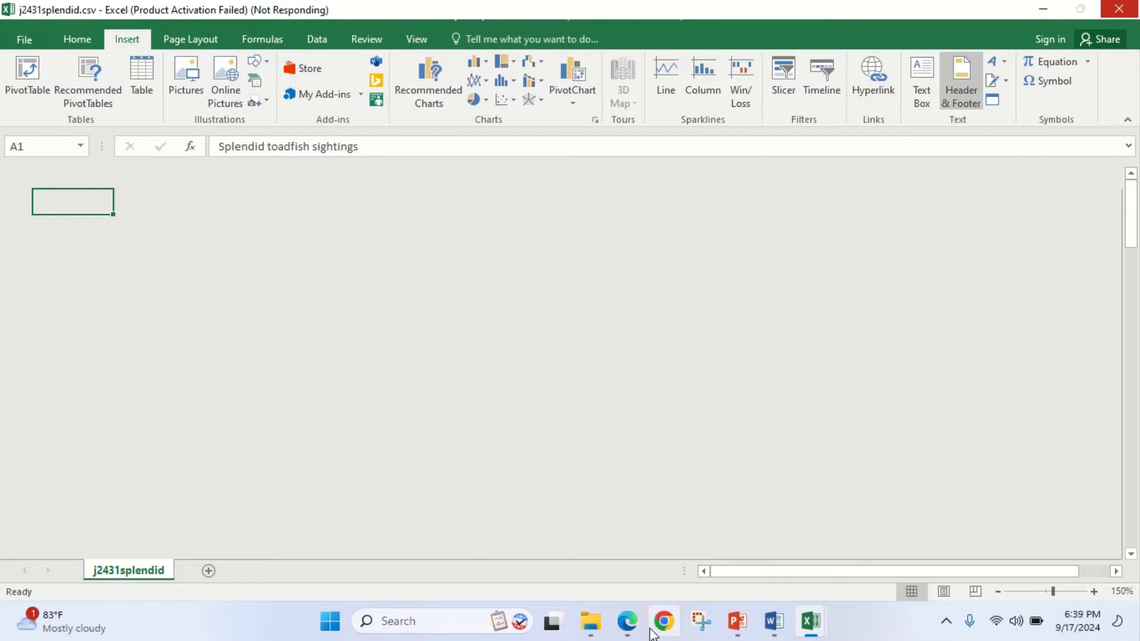
left_click(627, 621)
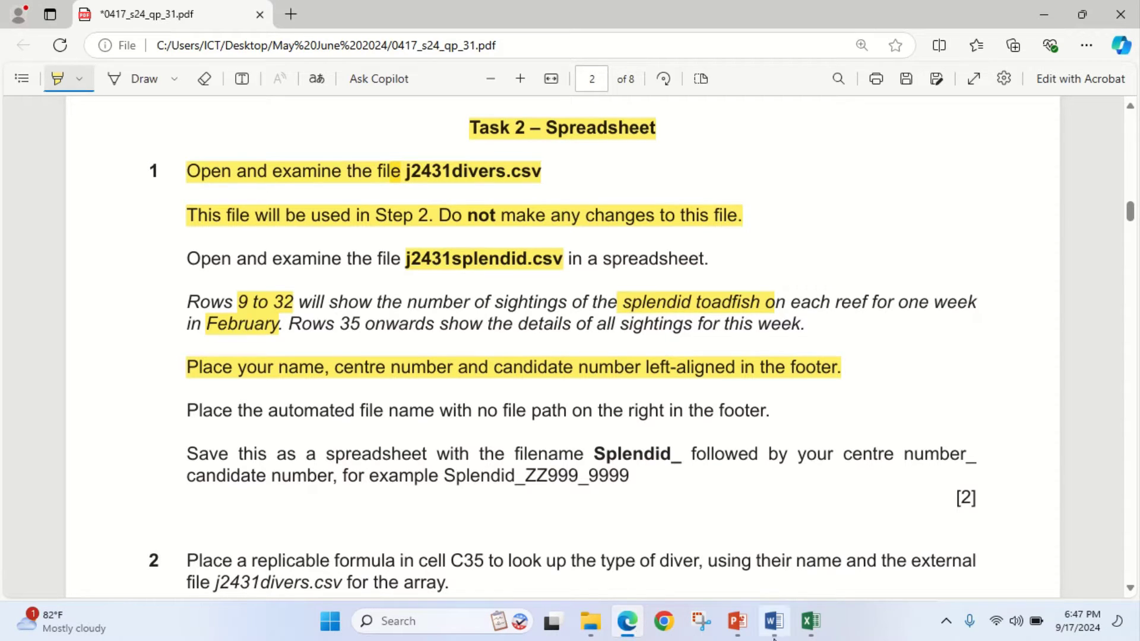
Return to j2431splendid.csv in Excel and enter the candidate's name, centre number and candidate number in the left section of the page footer
left_click(811, 630)
left_click(876, 557)
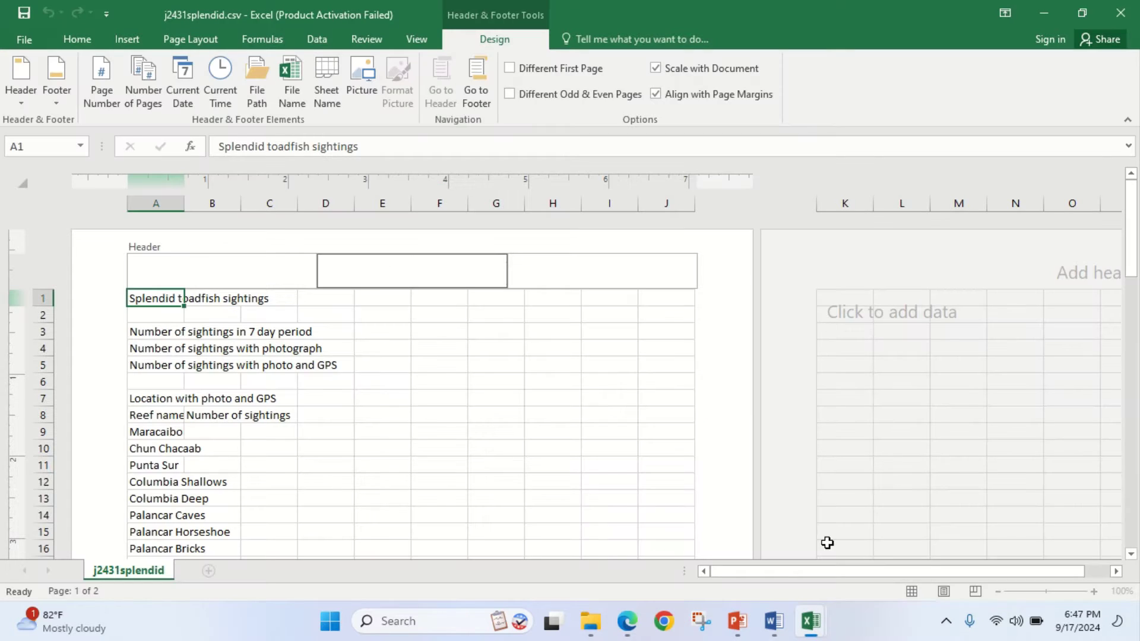
left_click(203, 275)
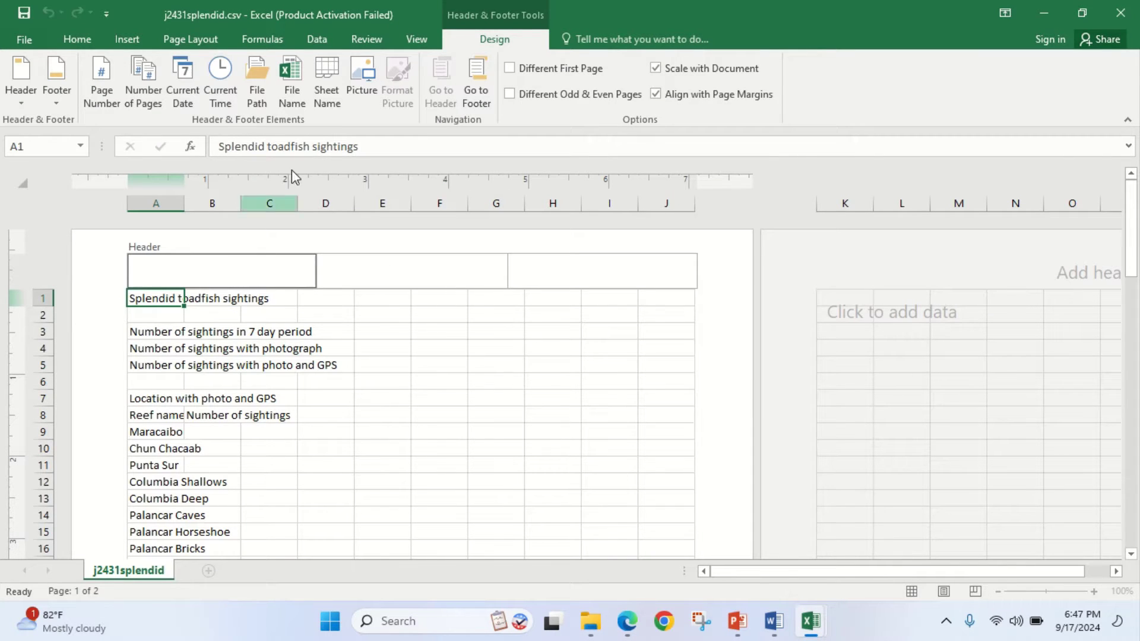
left_click(476, 92)
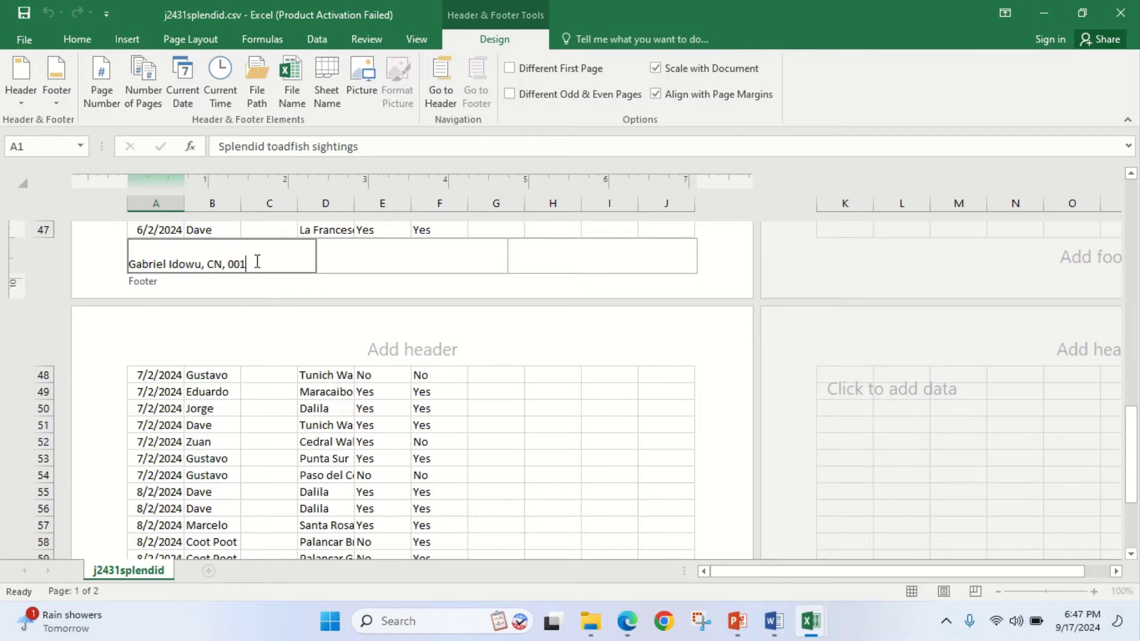
Switch to the exam paper in Edge and highlight "file name" and "no file path on the right in the footer" in the next instruction
left_click(631, 624)
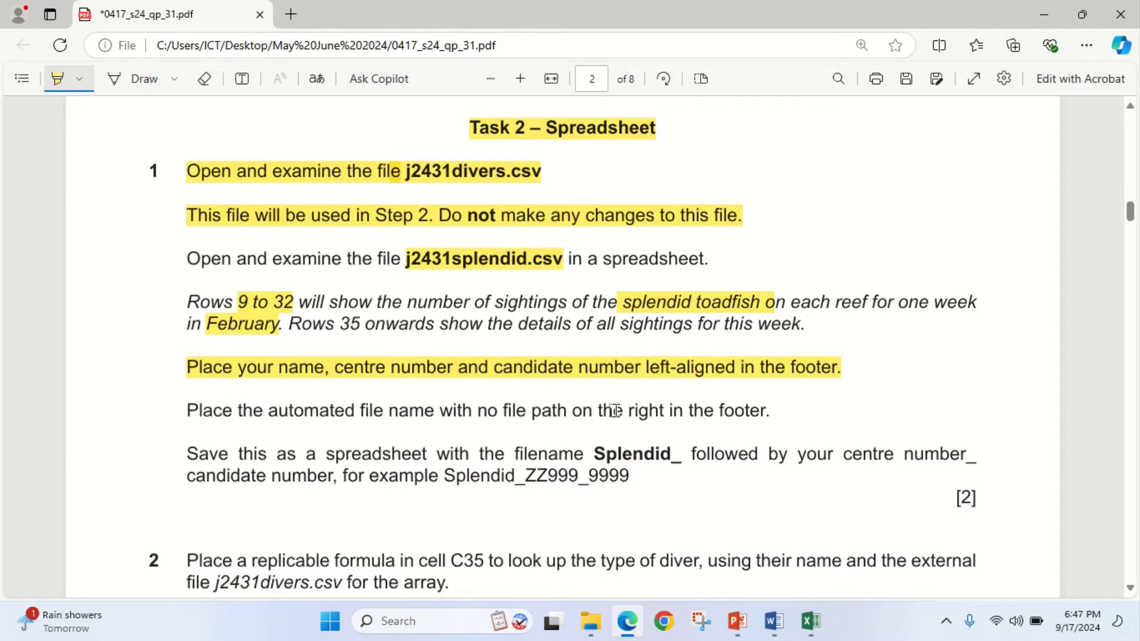
left_click_drag(482, 409, 743, 409)
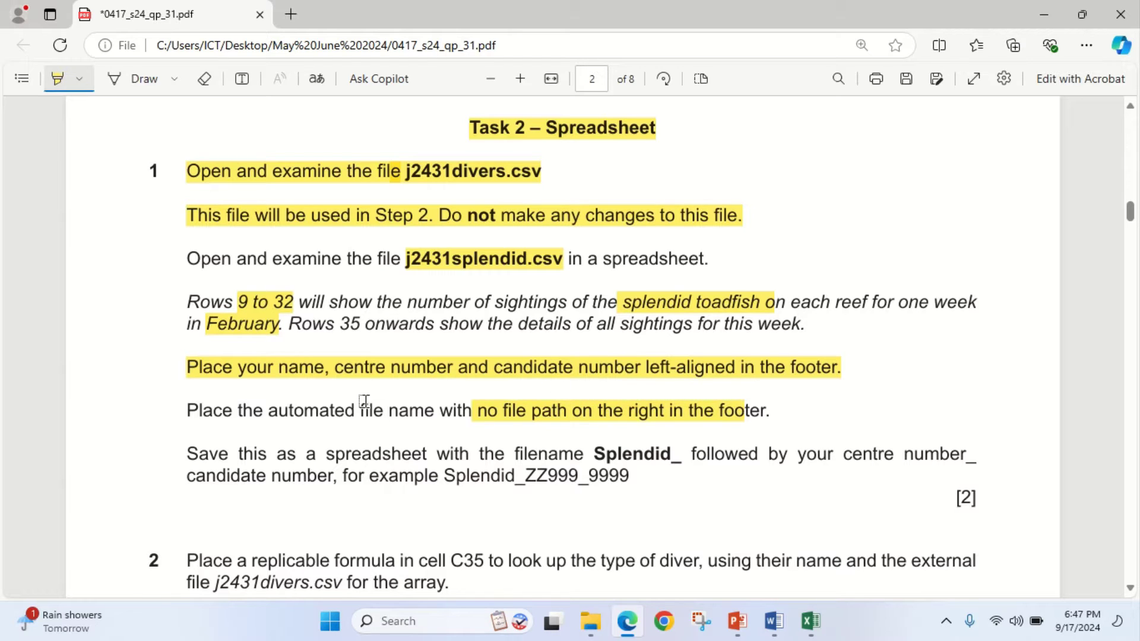
mouse_move(364, 408)
left_mouse_down()
mouse_move(474, 410)
mouse_move(453, 410)
left_mouse_up()
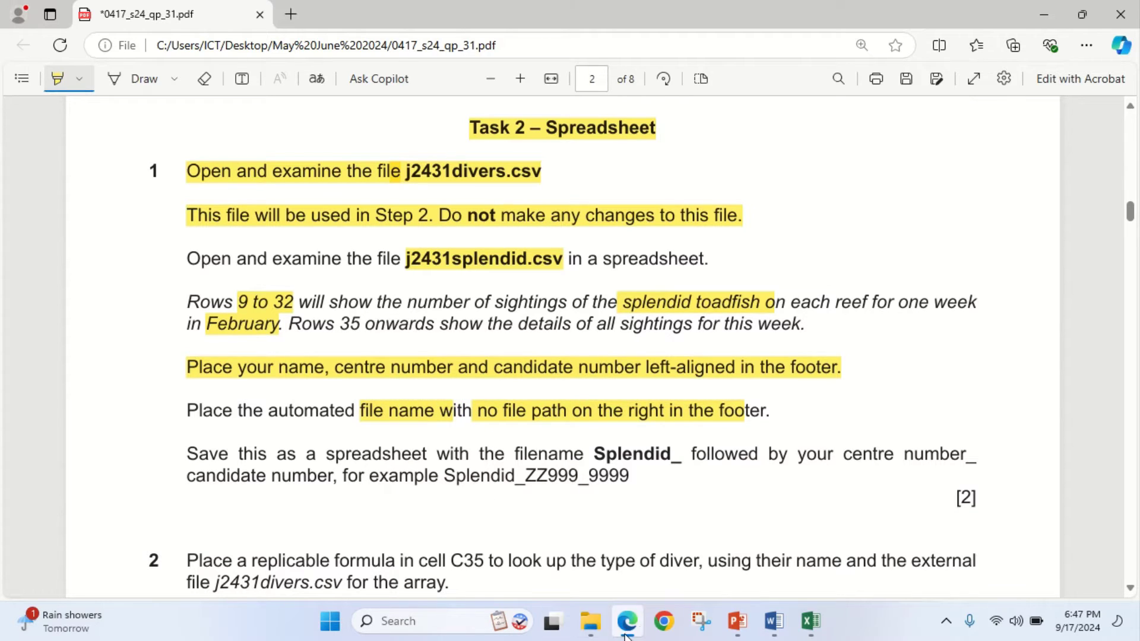
Return to the workbook in Excel and insert the automated file name in the right section of the footer
left_click(640, 633)
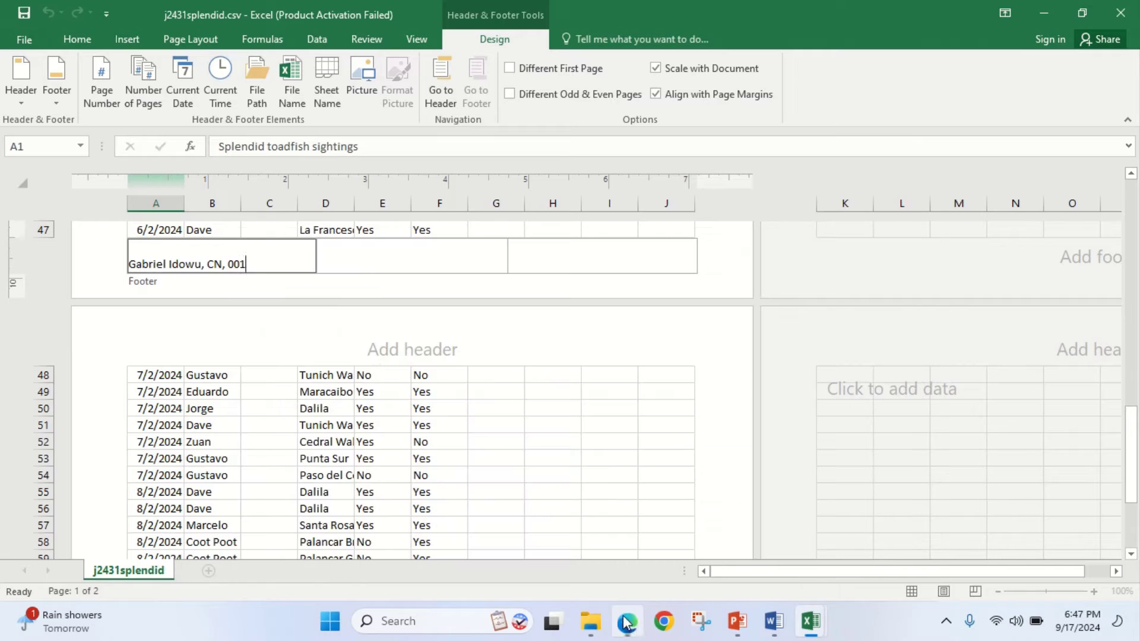
left_click(633, 264)
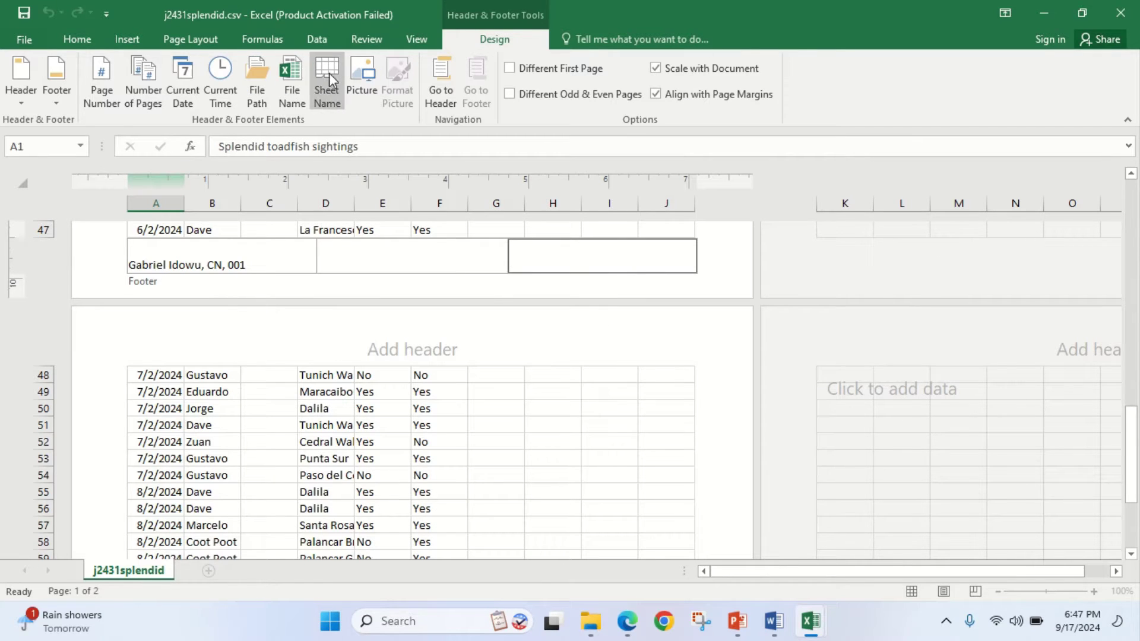
left_click(294, 77)
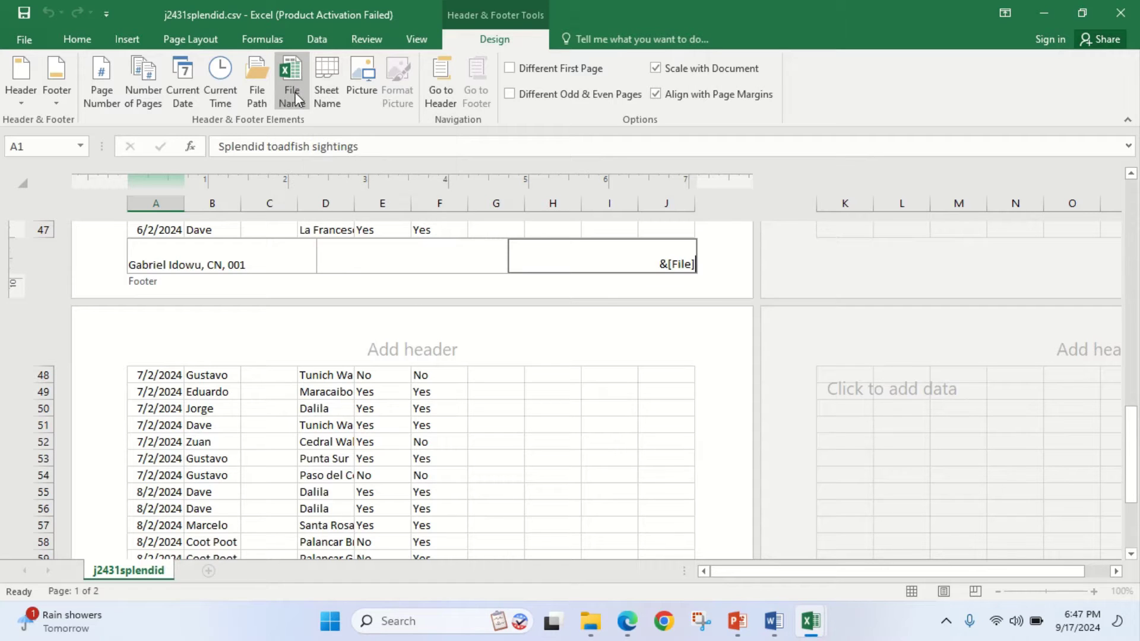
Switch to the exam paper in Edge, turn off the highlighter, copy "Splendid_" from the save instruction and return to Excel
left_click(634, 622)
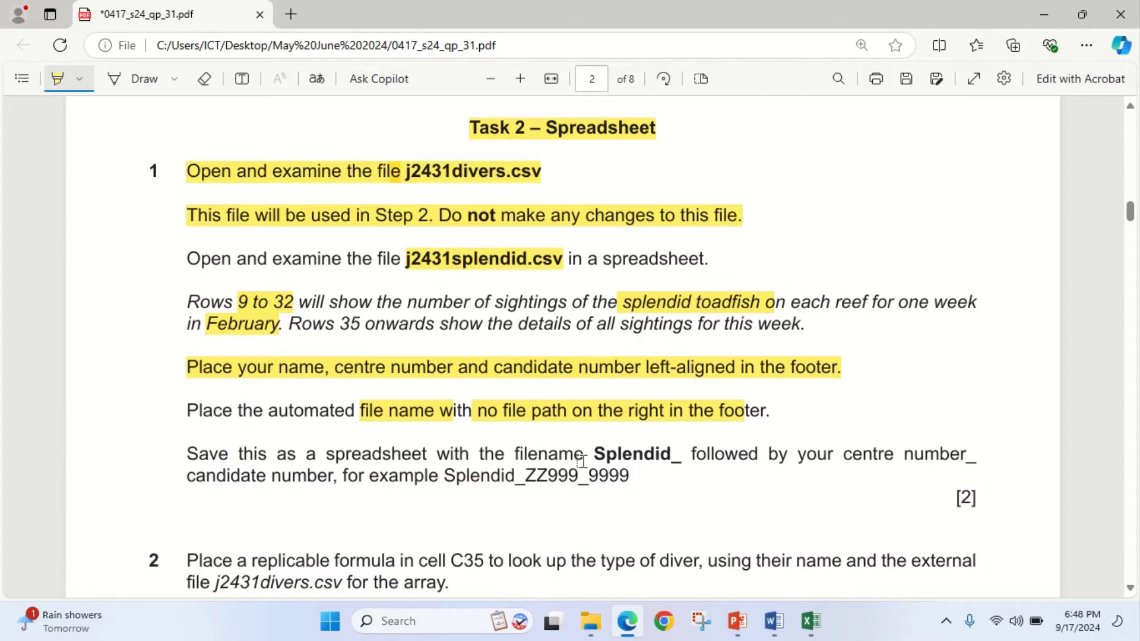
left_click(63, 77)
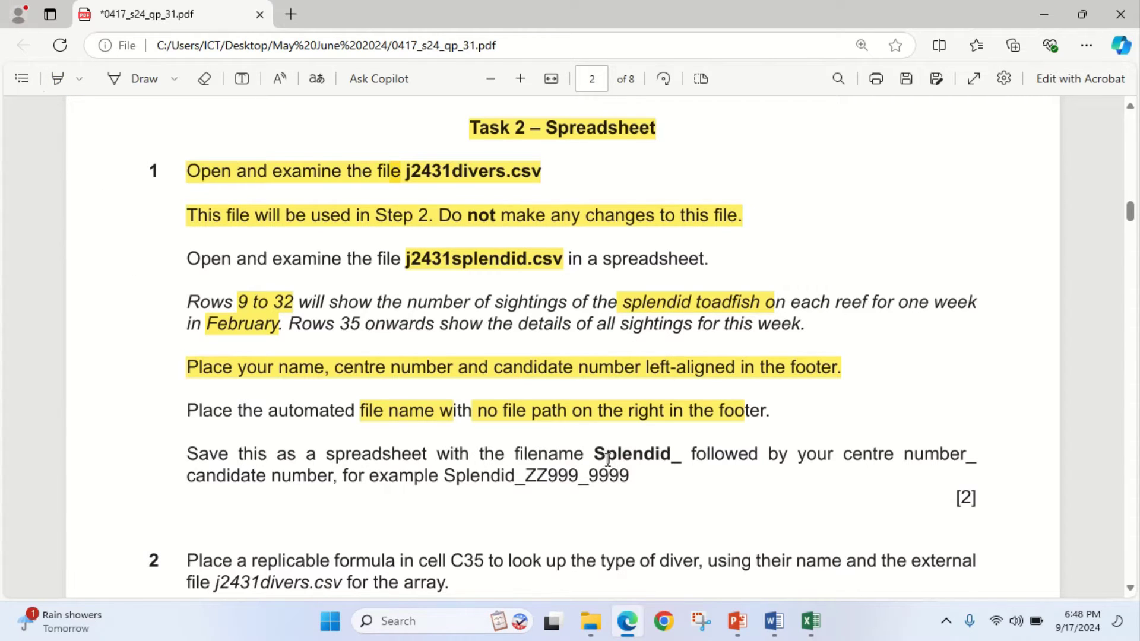
left_click_drag(598, 453, 684, 451)
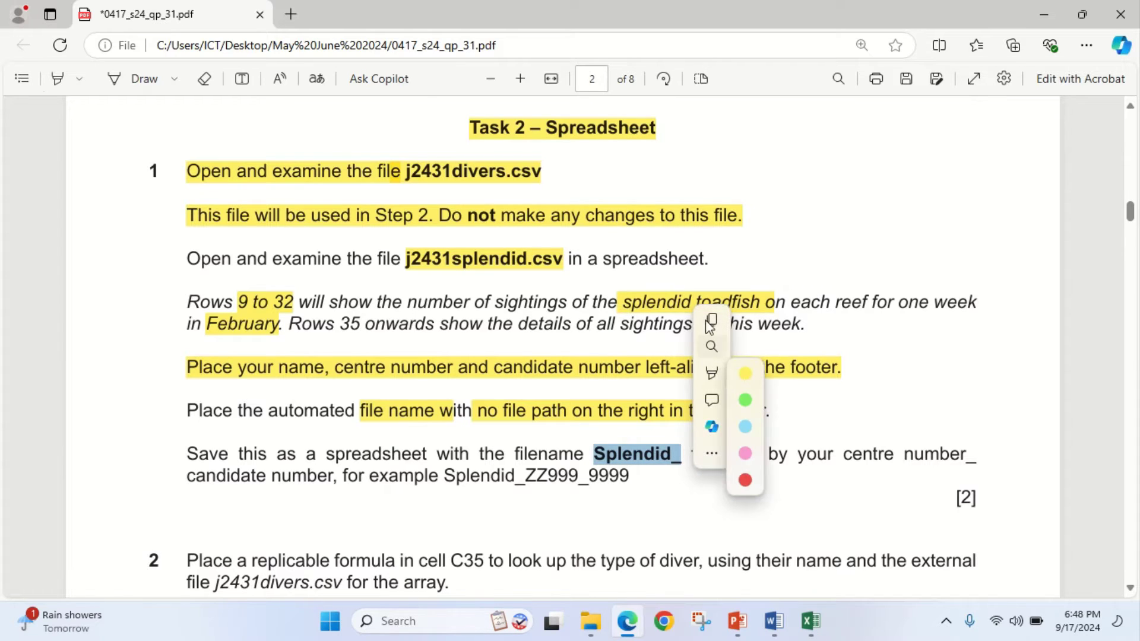
left_click(715, 324)
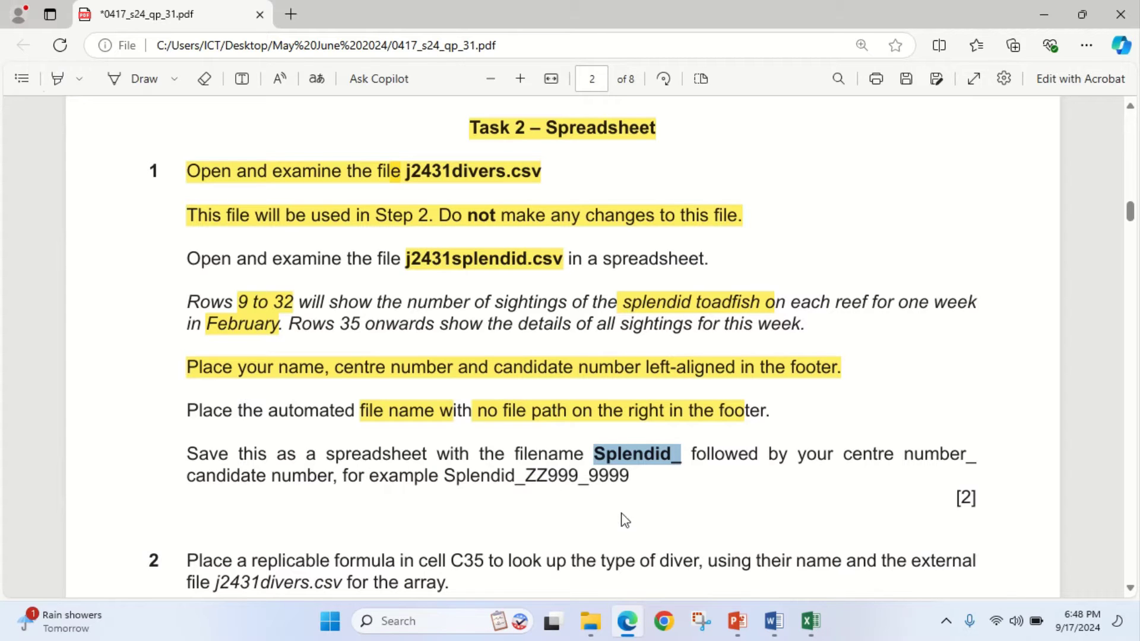
left_click(628, 633)
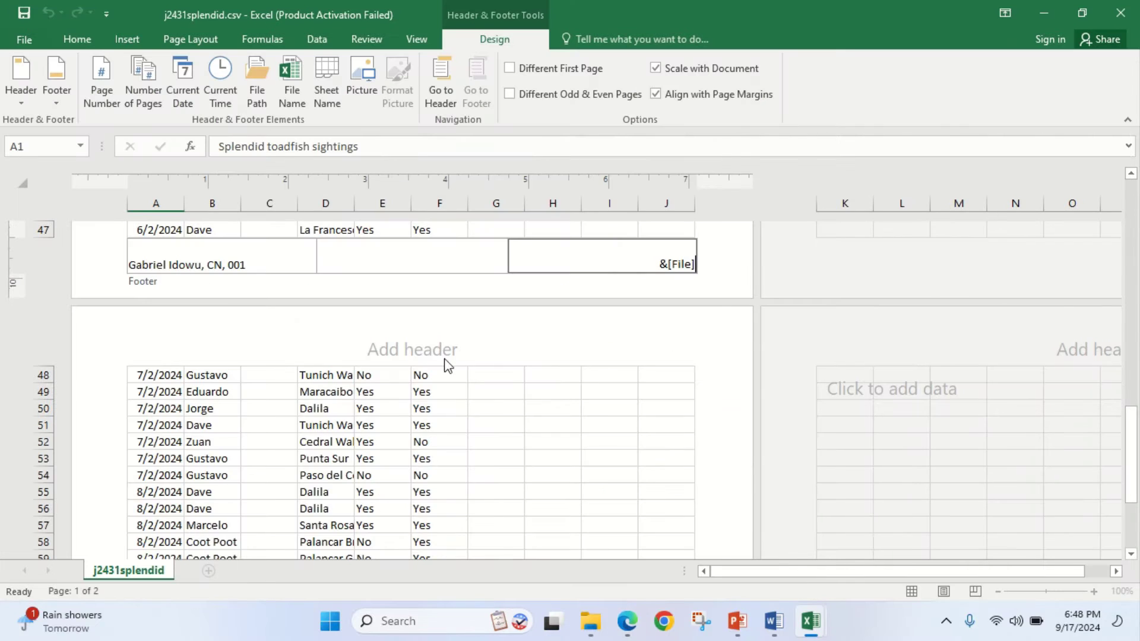
left_click(627, 624)
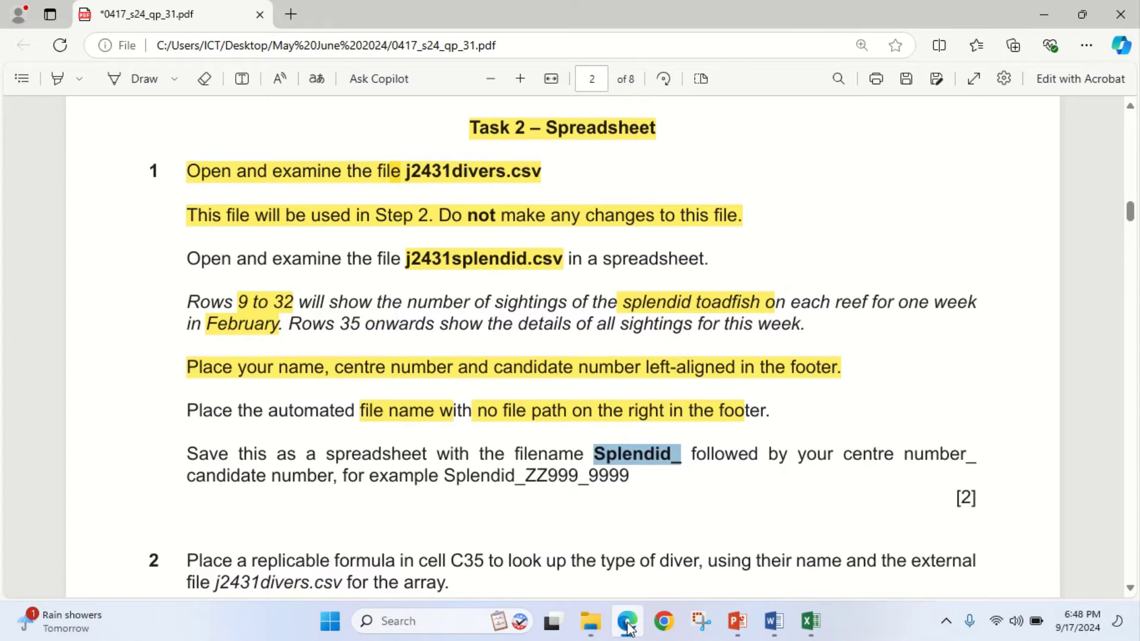
left_click(628, 623)
Start saving a copy of the workbook and choose the Work Area May June folder on the Desktop as its location
left_click(18, 37)
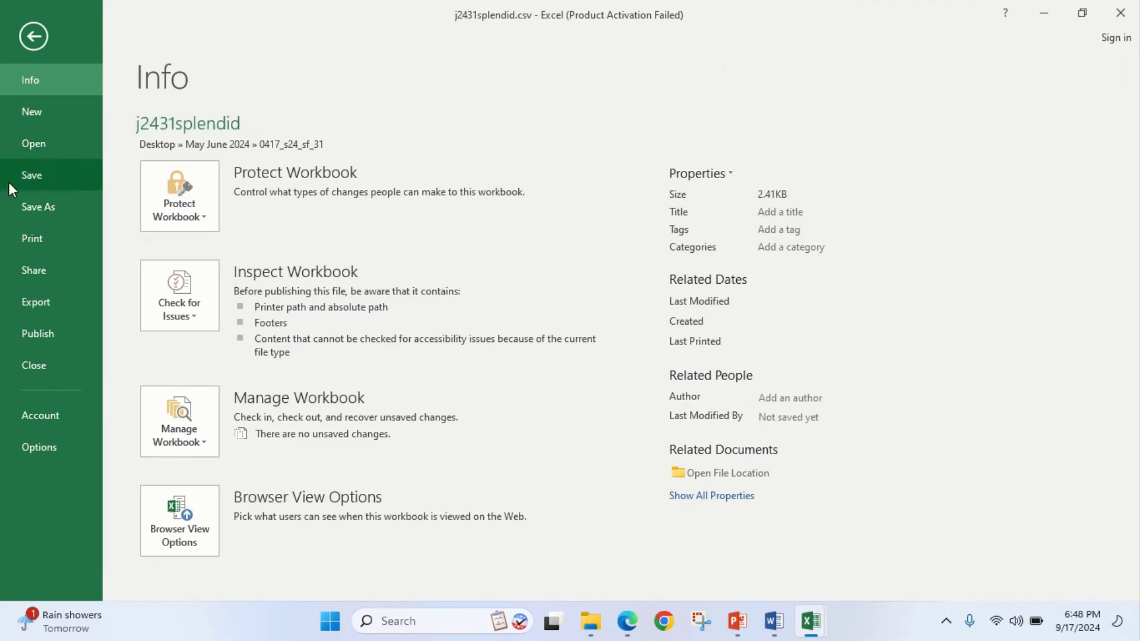
left_click(39, 210)
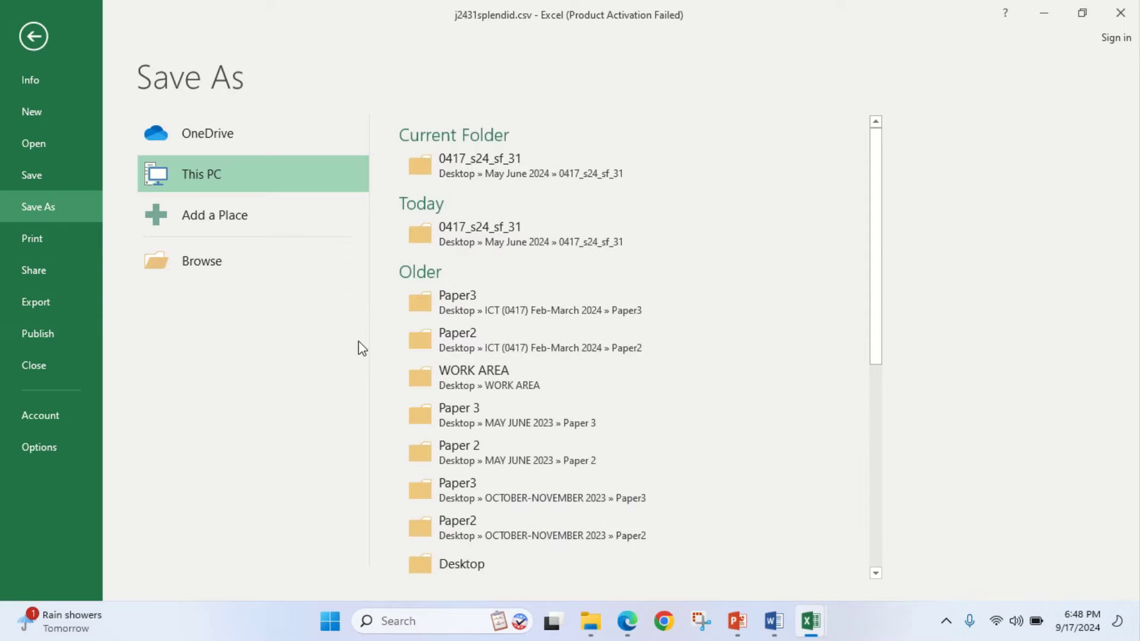
left_click(172, 258)
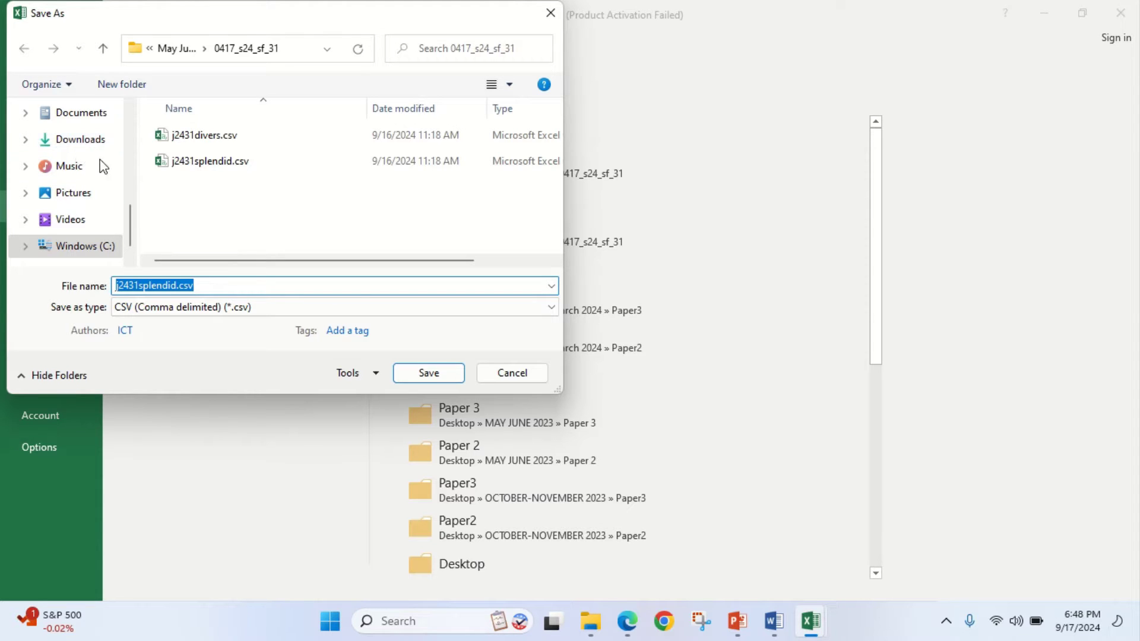
left_click_drag(127, 212, 131, 92)
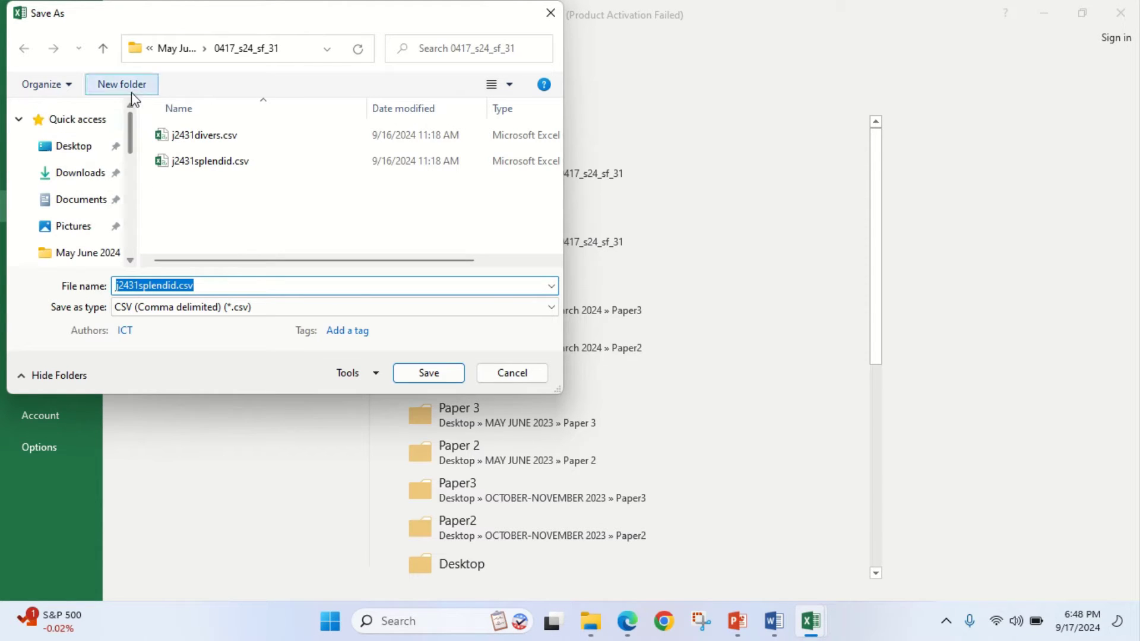
left_click(59, 149)
double_click(205, 196)
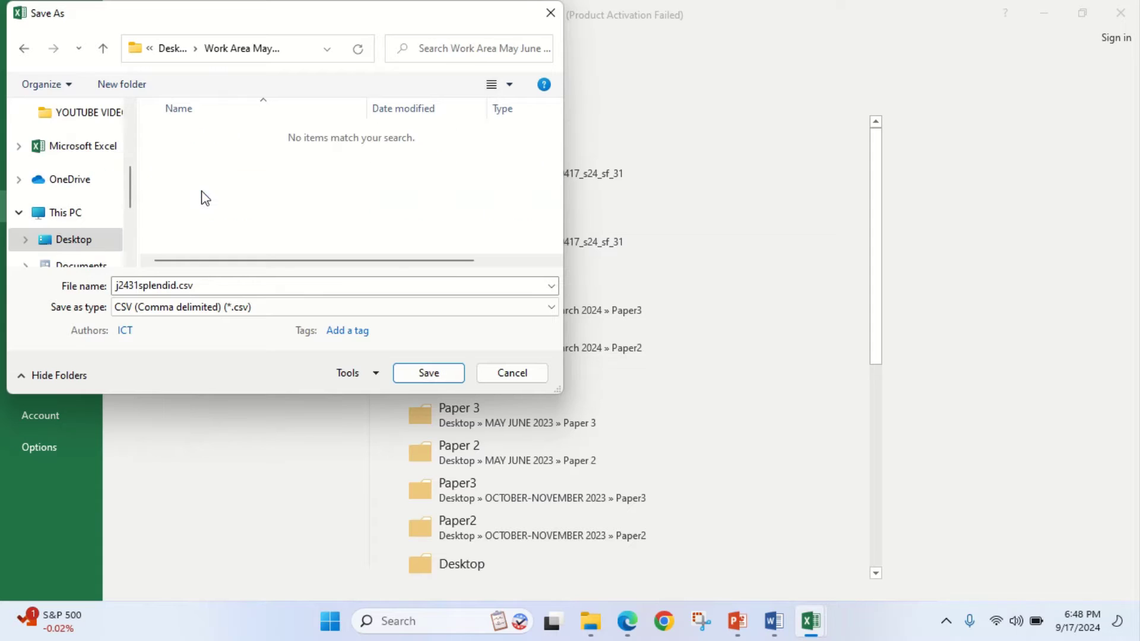
Name the copy Splendid_CN_001, set its type to Excel Workbook (*.xlsx), save it and leave the footer
left_click_drag(208, 285, 112, 272)
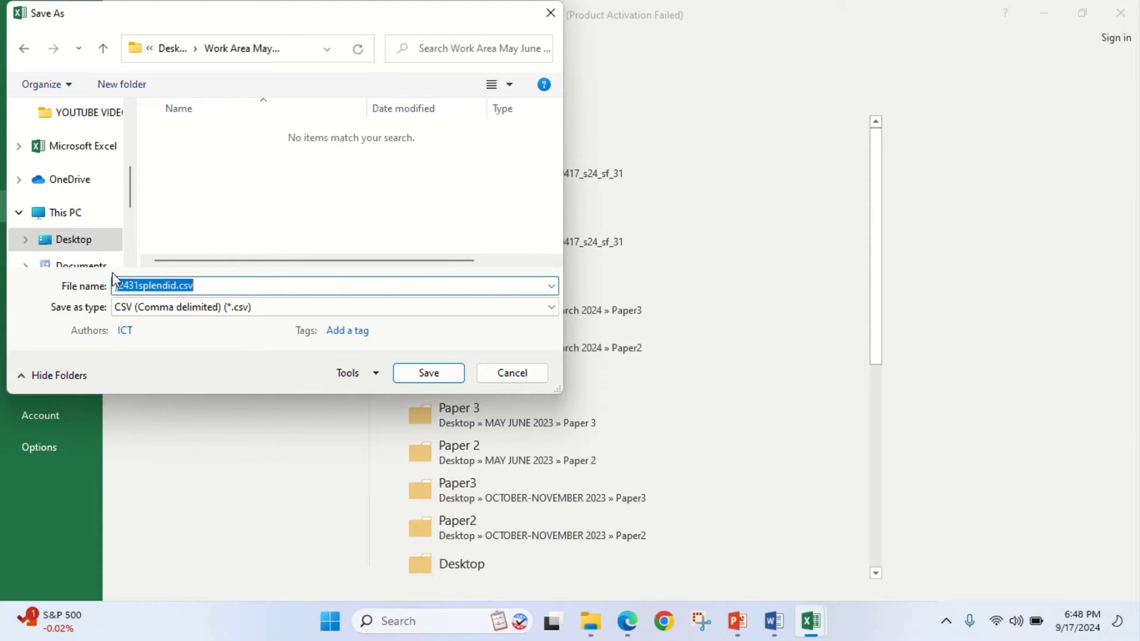
type("Splendid_CN_001")
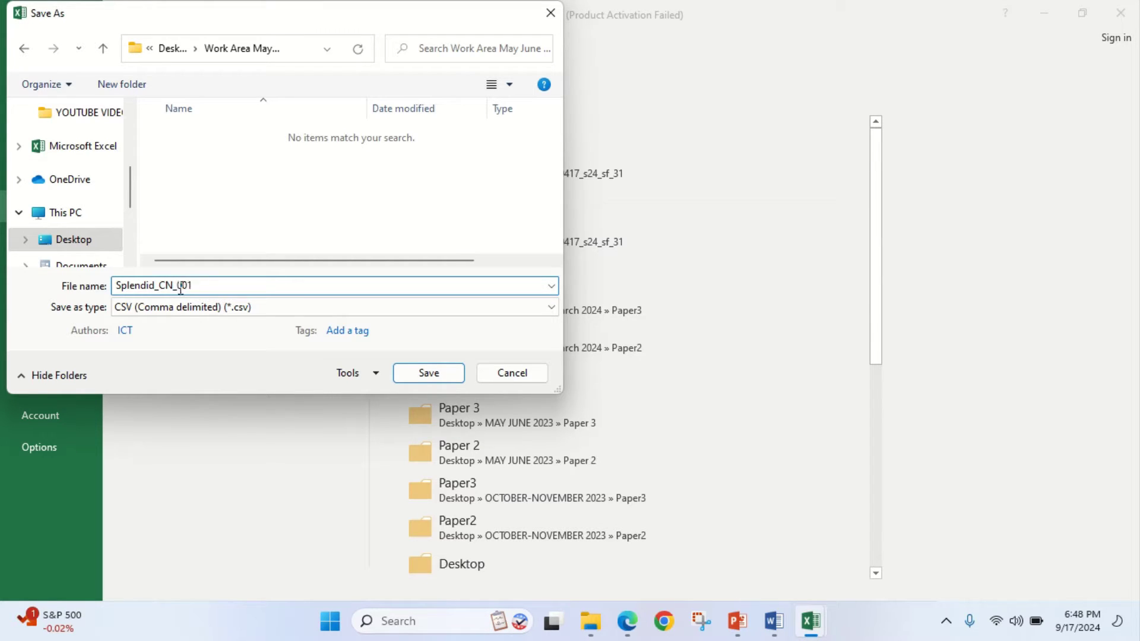
left_click(273, 305)
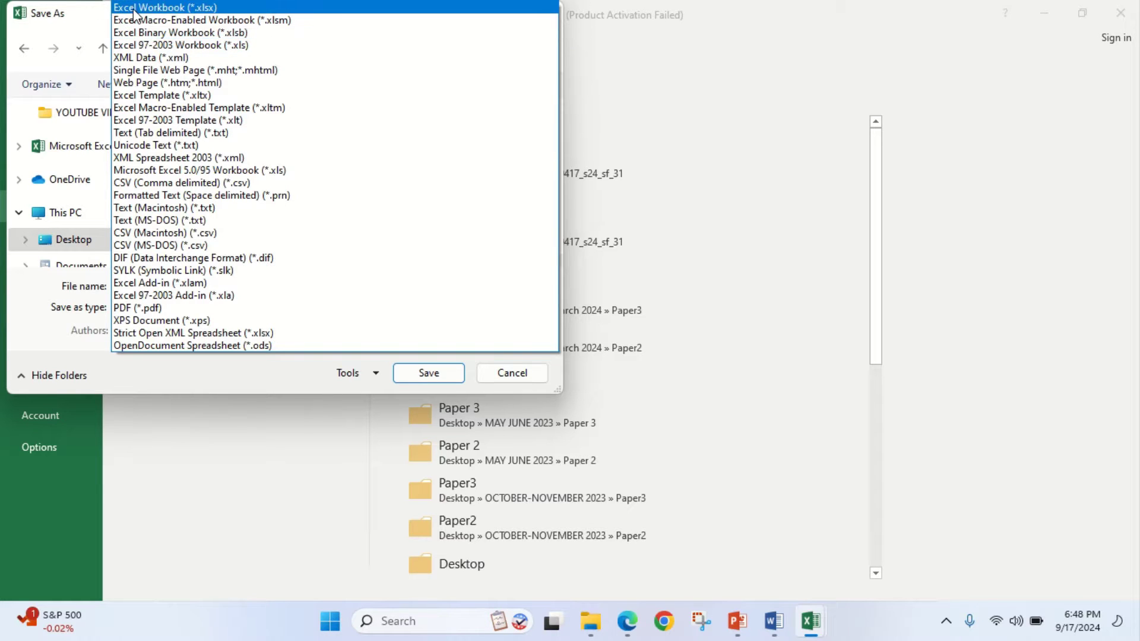
left_click(159, 8)
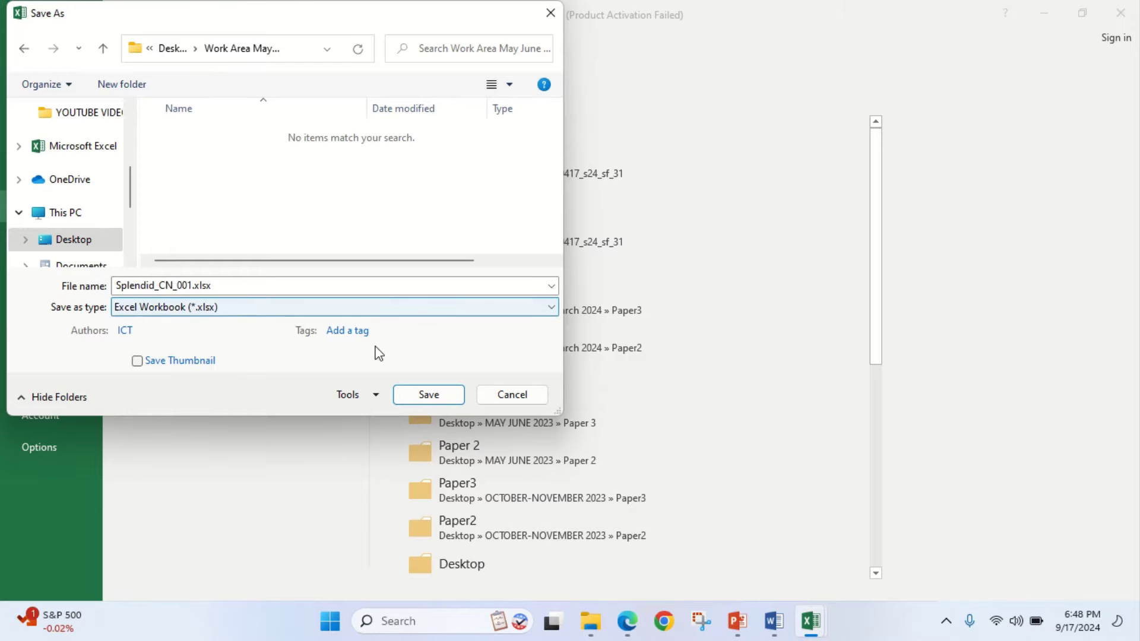
left_click(432, 397)
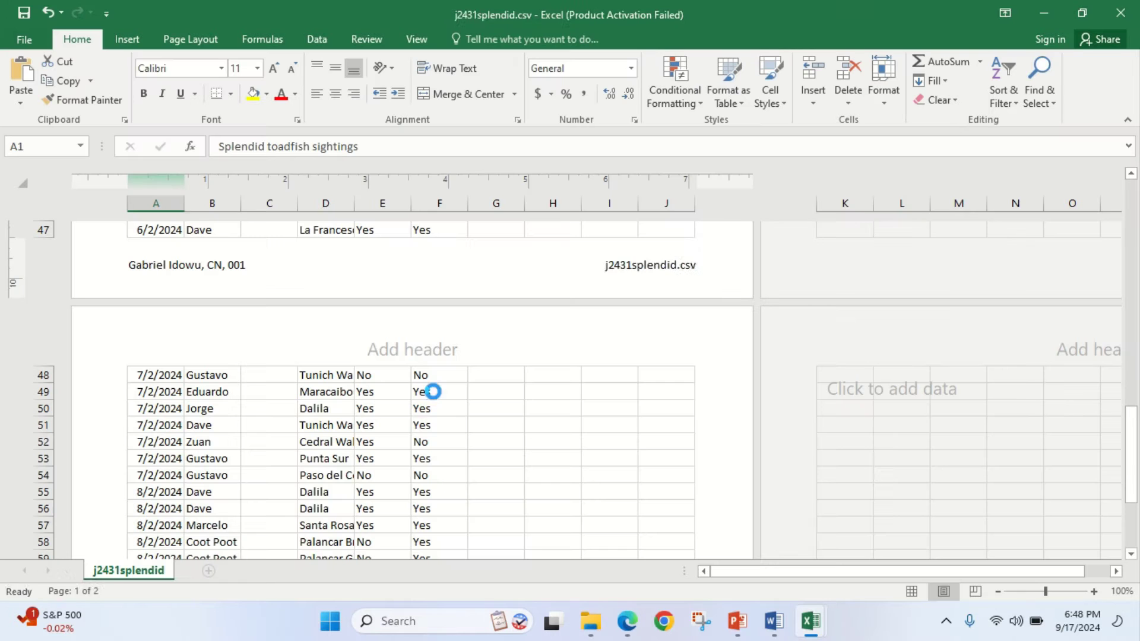
left_click(509, 421)
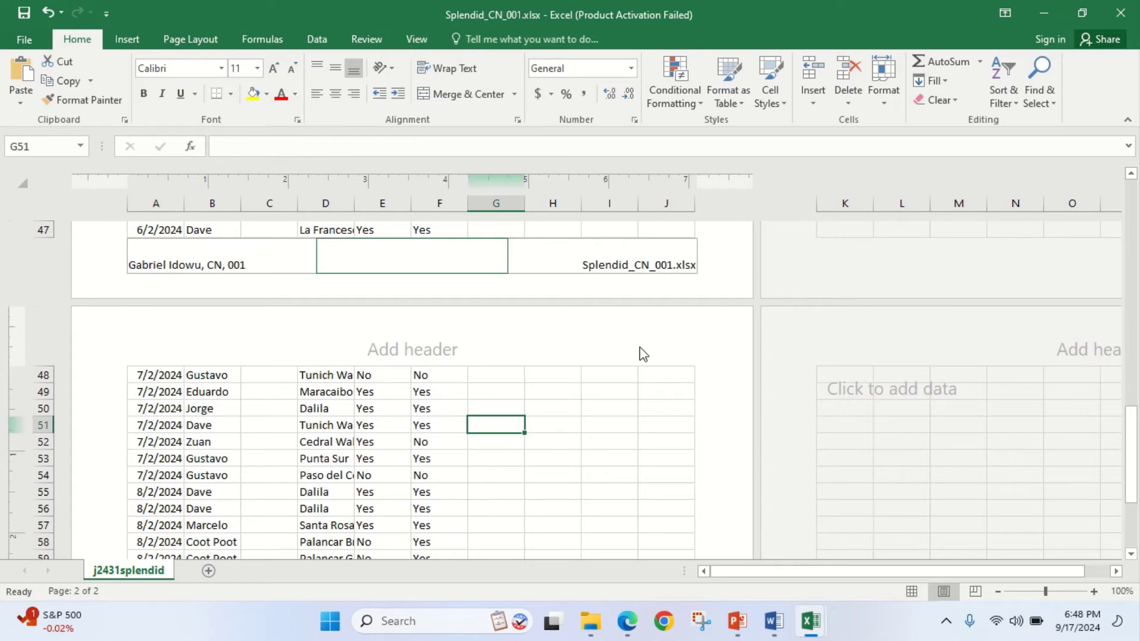
Enlarge the page layout view to 130% and switch the worksheet to Normal view
left_click(1094, 592)
left_click(1094, 592)
left_click(1094, 592)
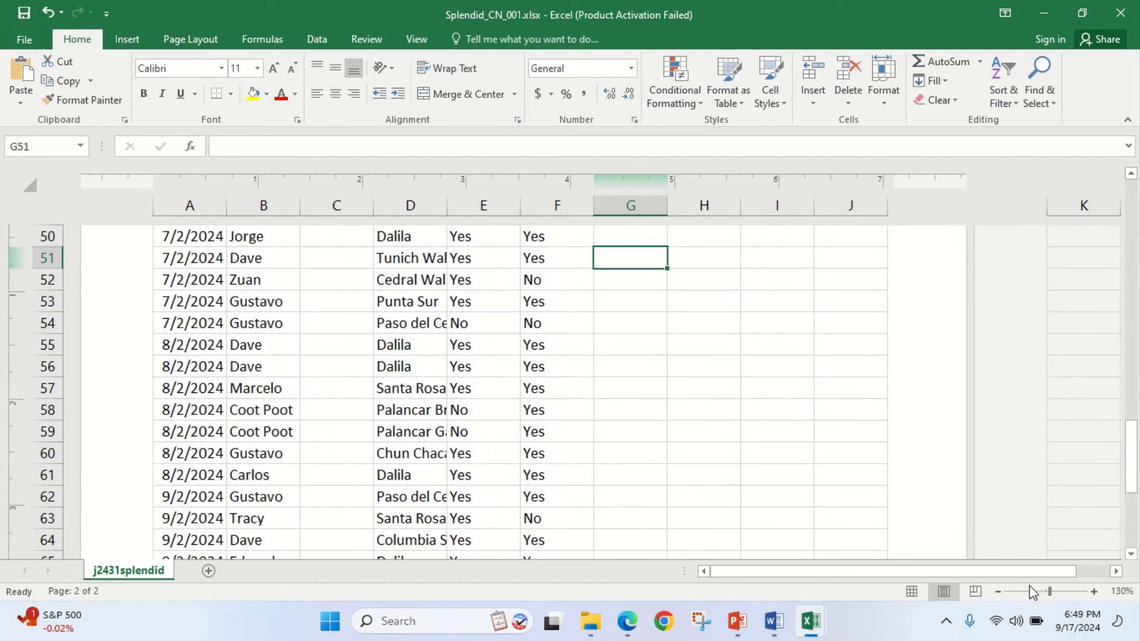
left_click(919, 593)
scroll(388, 430, "up", 3)
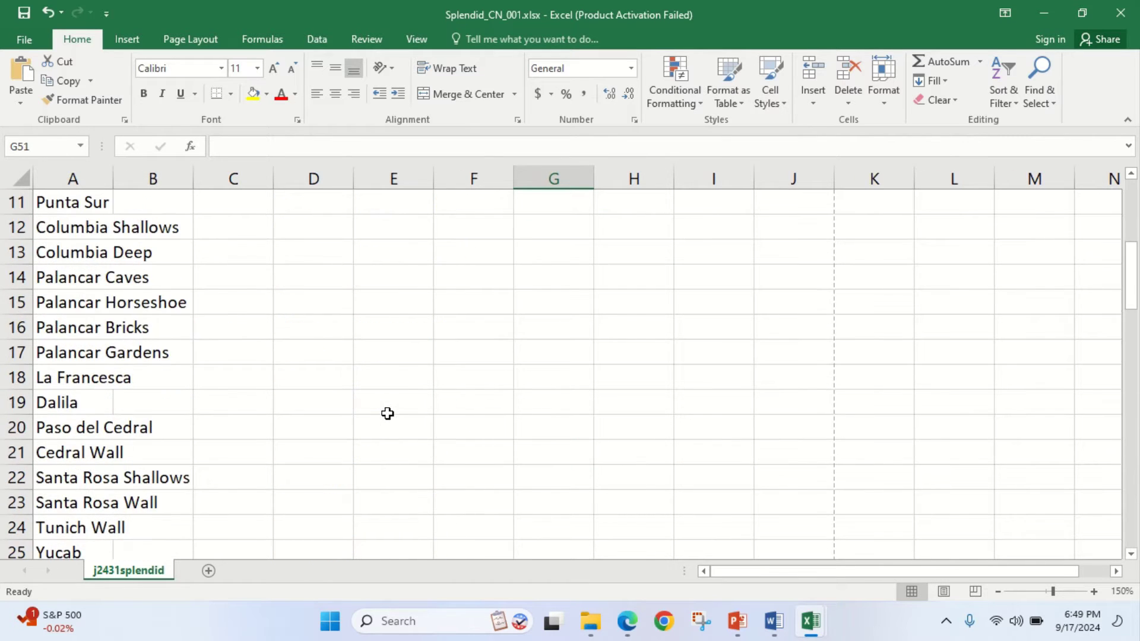
scroll(388, 414, "up", 4)
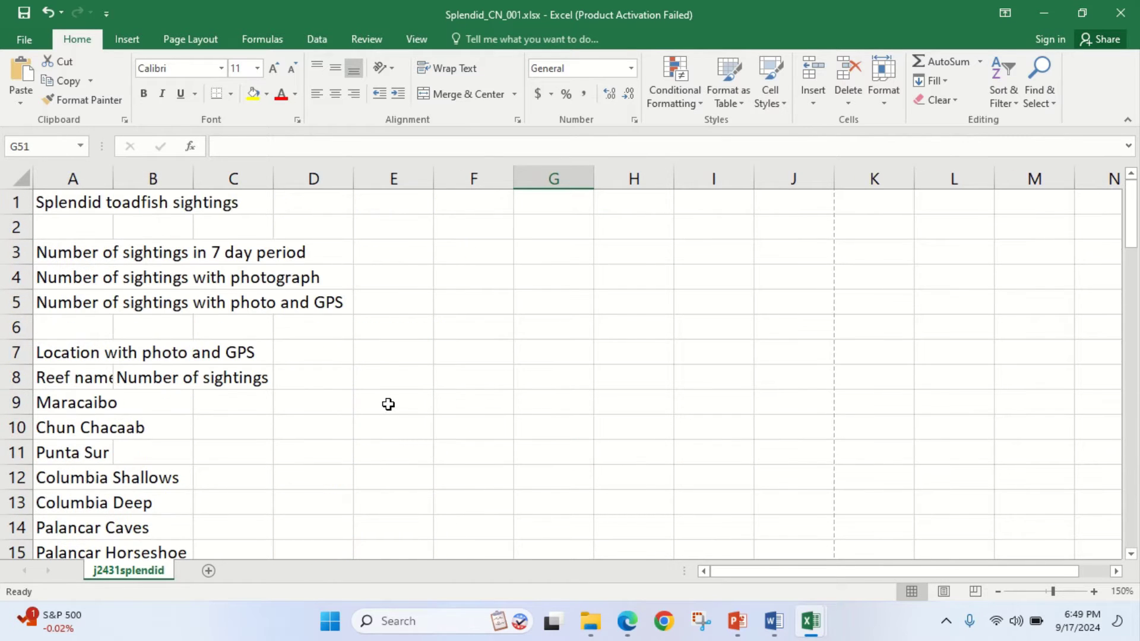
Switch to the exam paper in Edge and highlight "cell C35", "look up the type of diver", "their name" and "j2431divers.csv for the array" in question 2
left_click(633, 630)
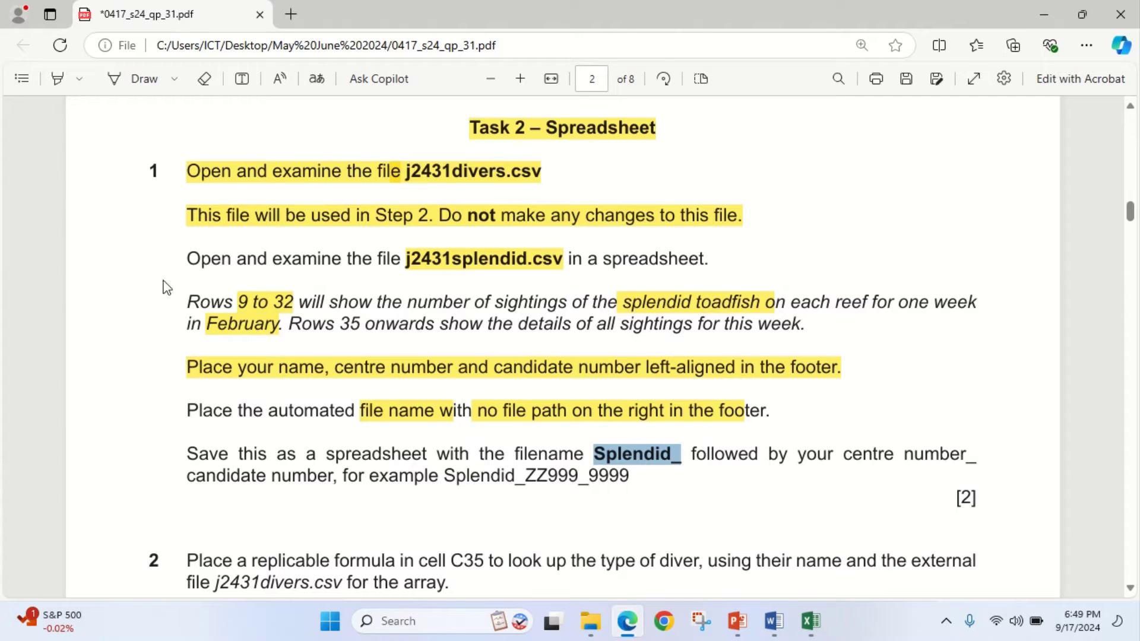
scroll(318, 374, "down", 1)
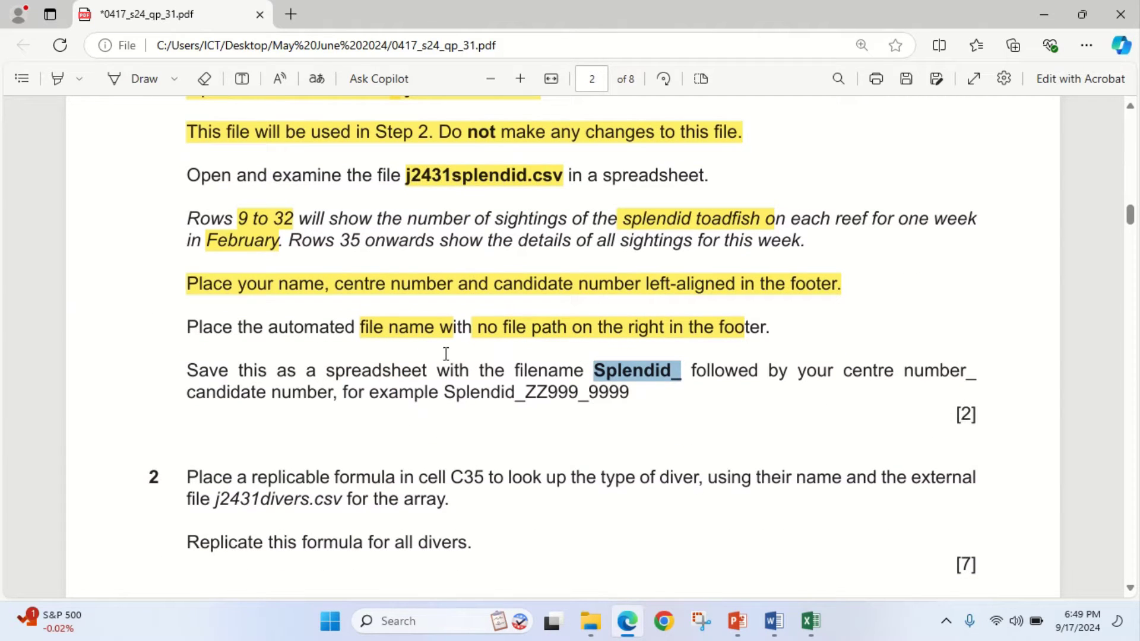
left_click(64, 81)
scroll(382, 293, "down", 3)
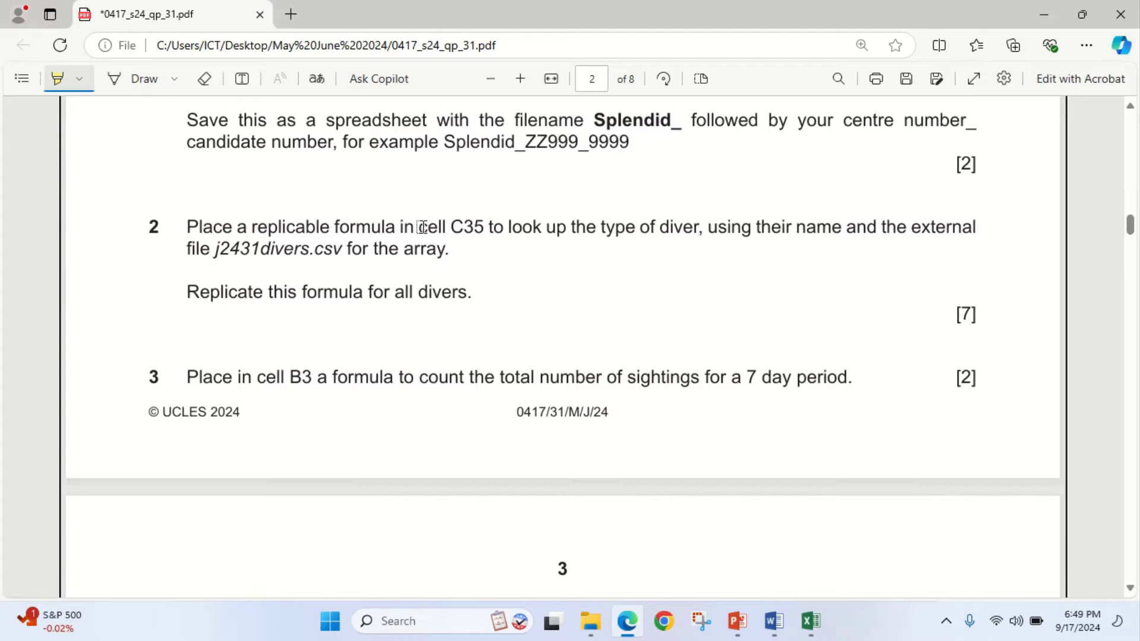
left_click_drag(422, 228, 698, 240)
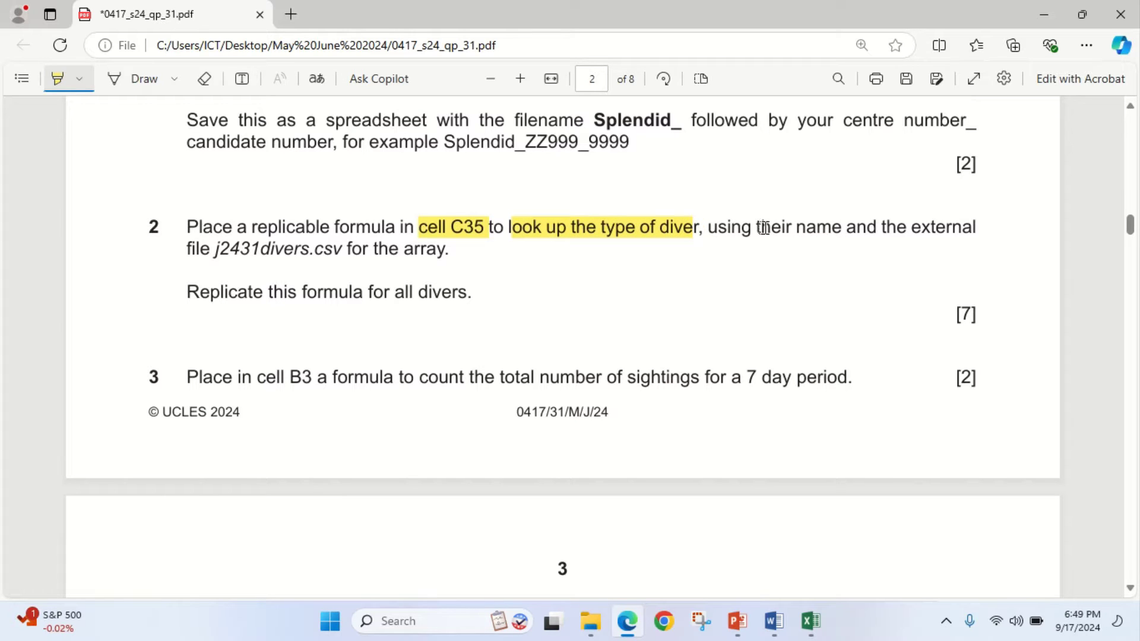
left_click_drag(760, 228, 821, 226)
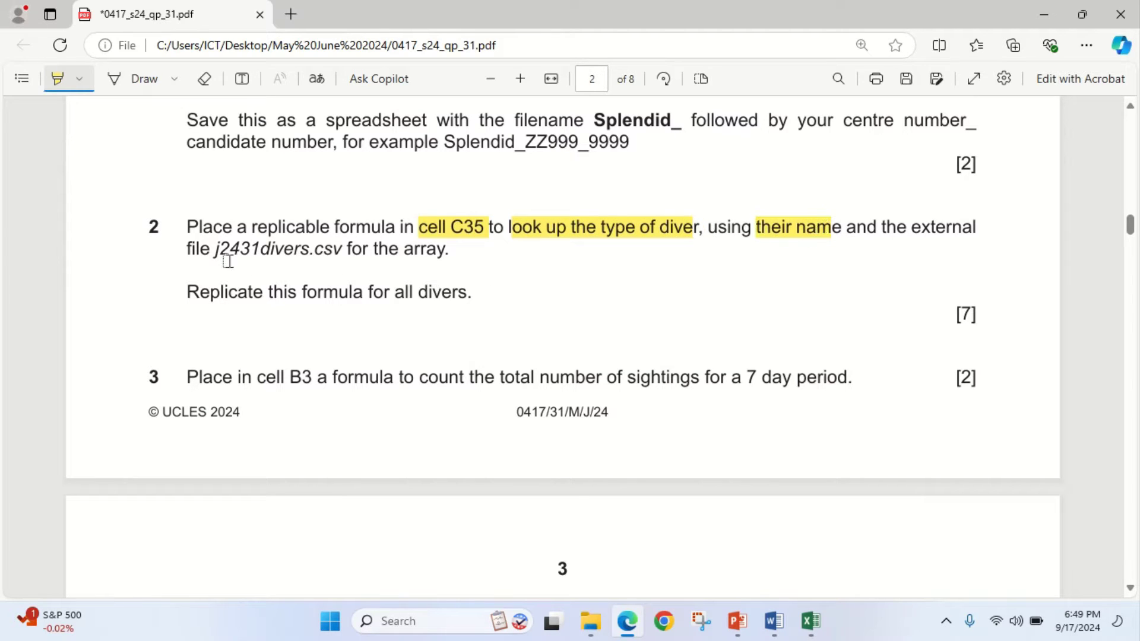
left_click_drag(213, 251, 441, 251)
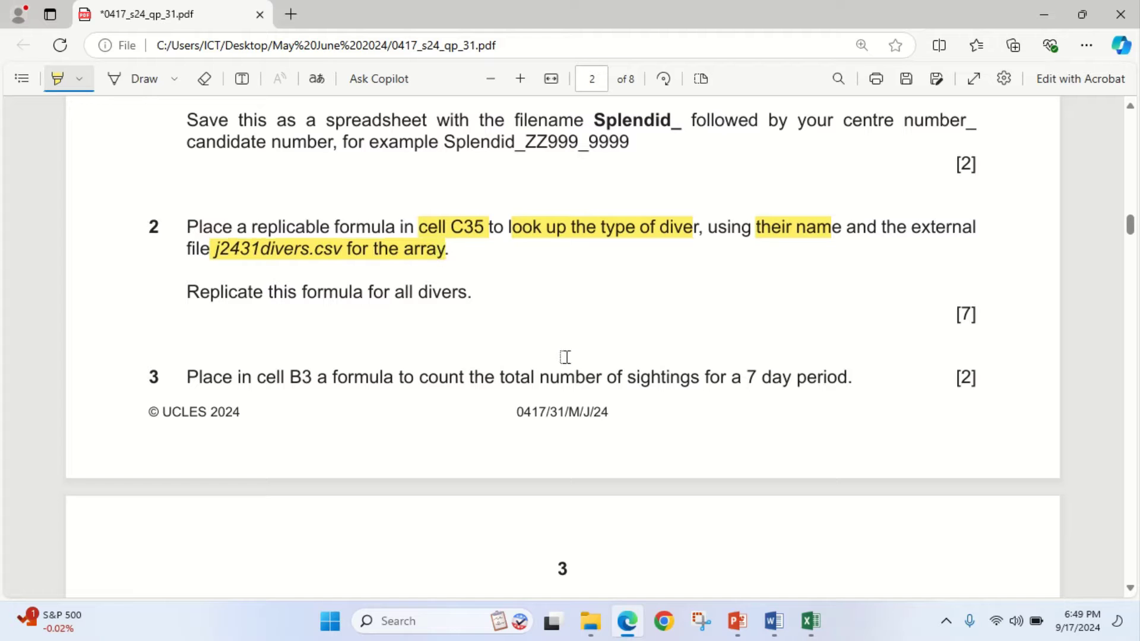
Look at j2431divers.csv in Excel, return to the exam paper in Edge and highlight "replicable formula" in question 2
mouse_move(807, 620)
left_click(764, 565)
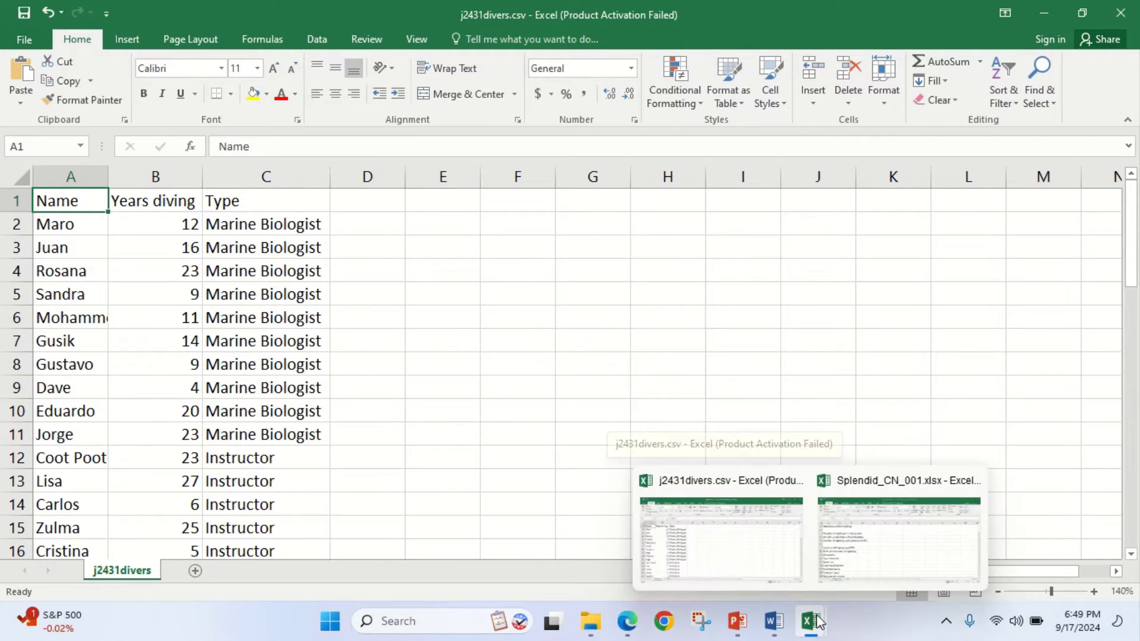
left_click(638, 620)
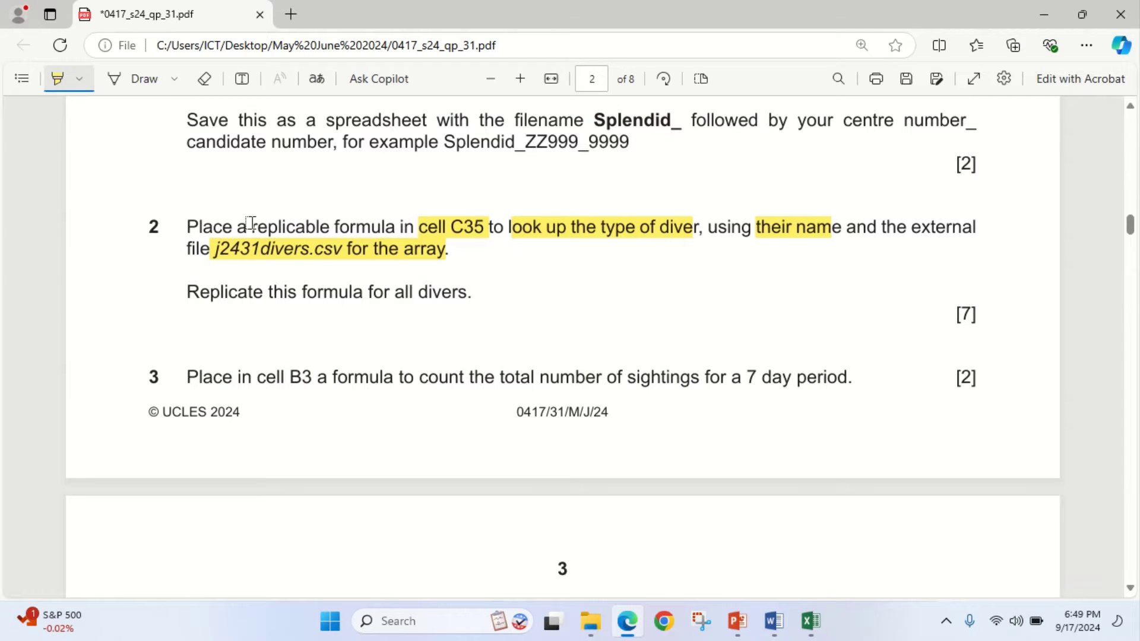
left_click_drag(248, 227, 388, 227)
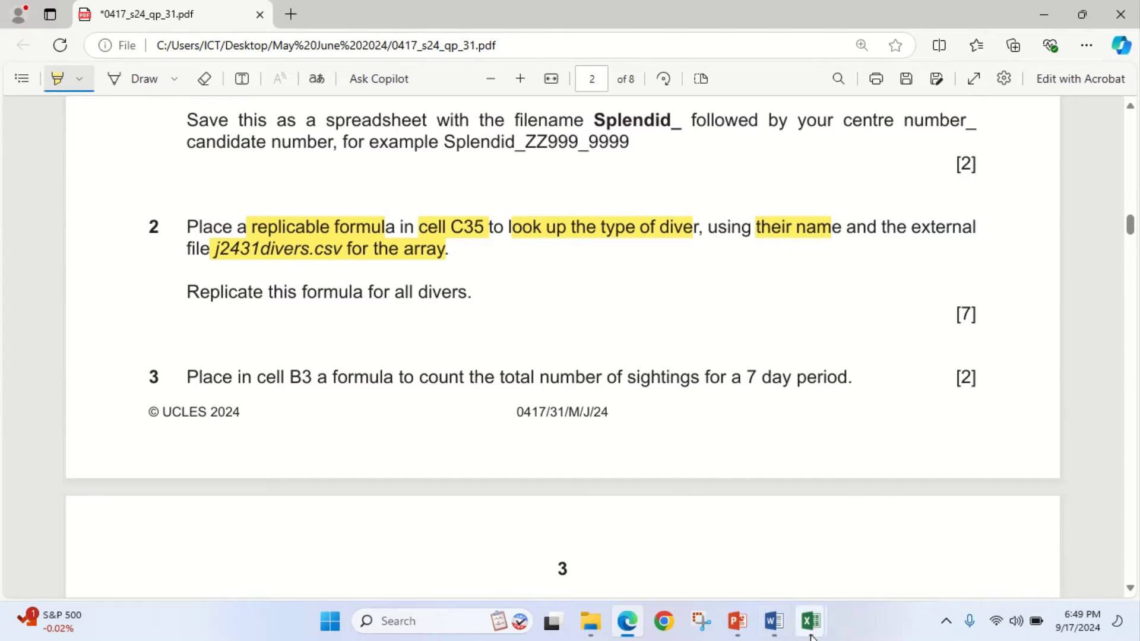
View j2431divers.csv in Excel, switch to Splendid_CN_001.xlsx and autofit the widths of columns A and B
mouse_move(793, 624)
left_click(757, 565)
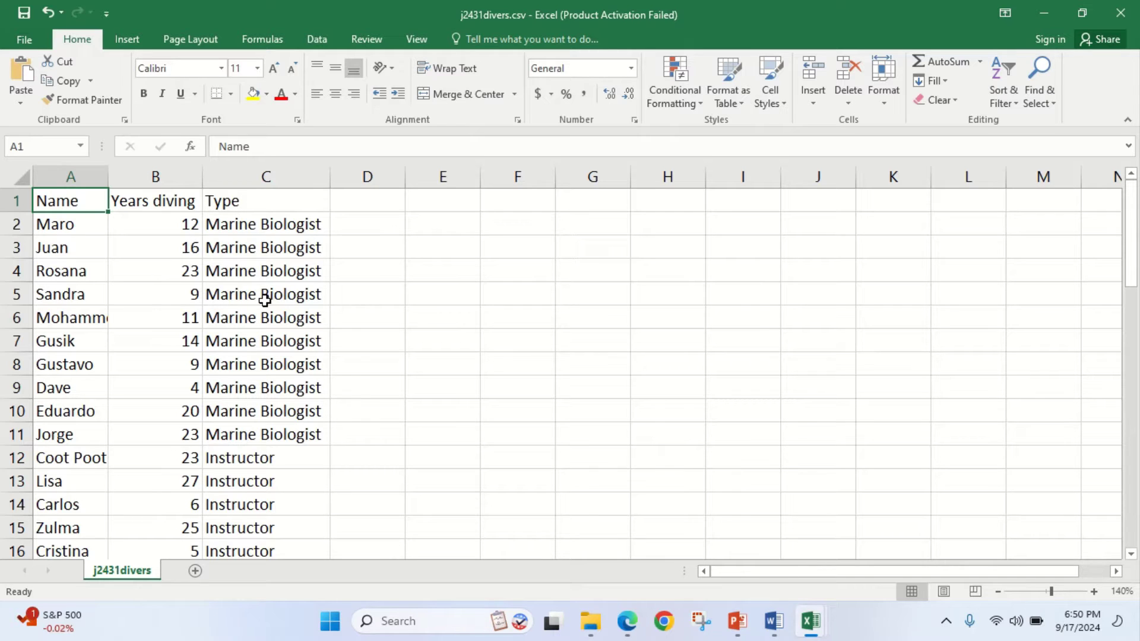
mouse_move(808, 621)
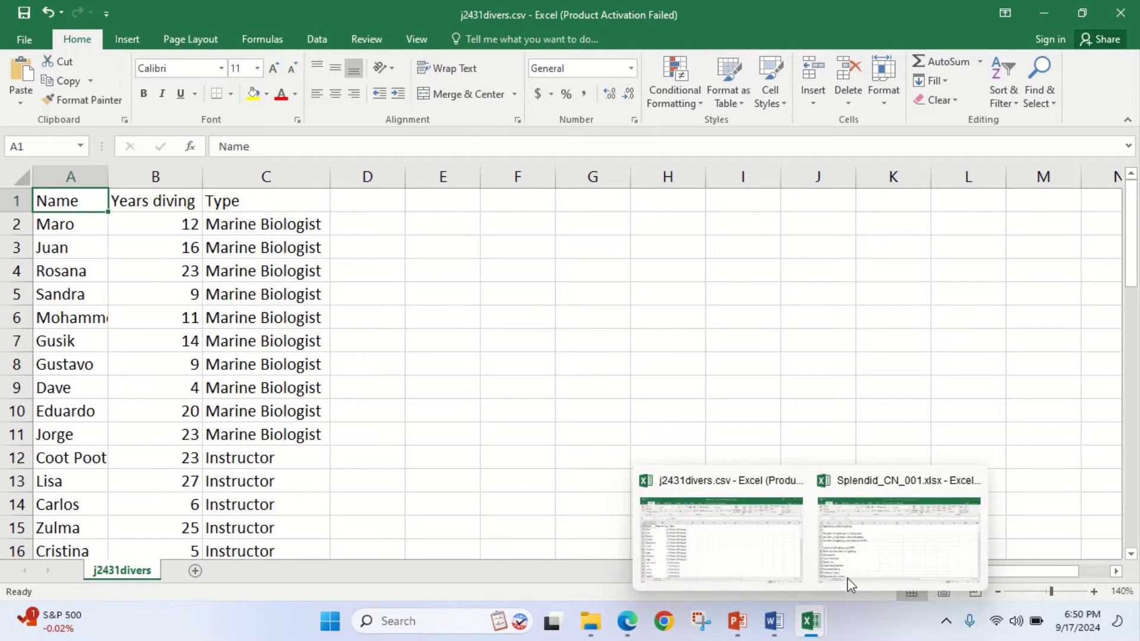
left_click(874, 553)
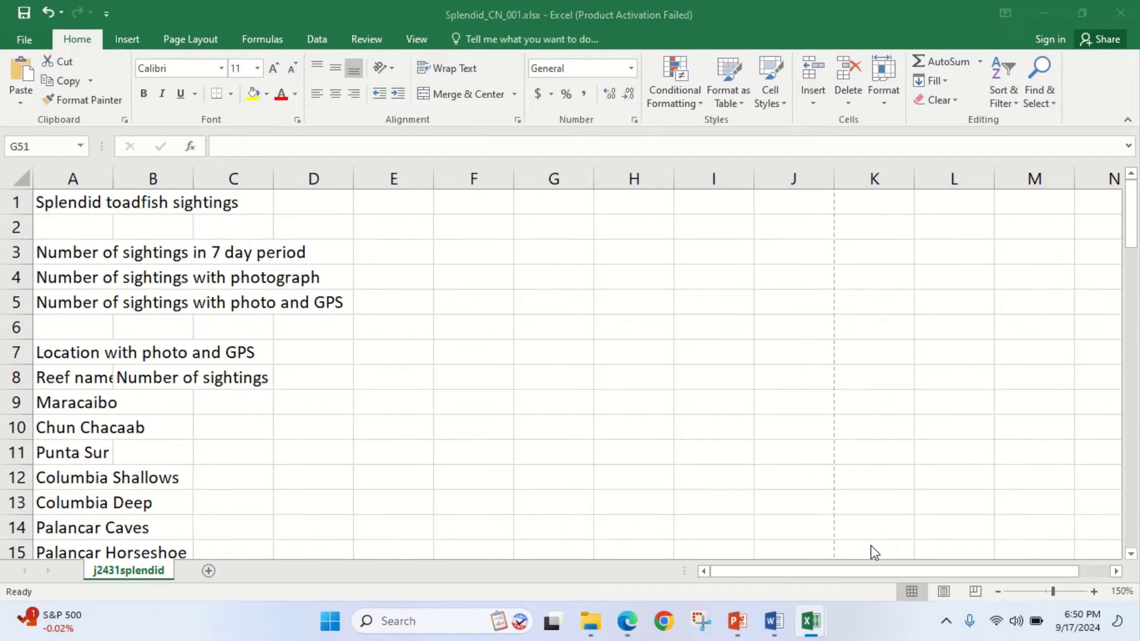
double_click(114, 180)
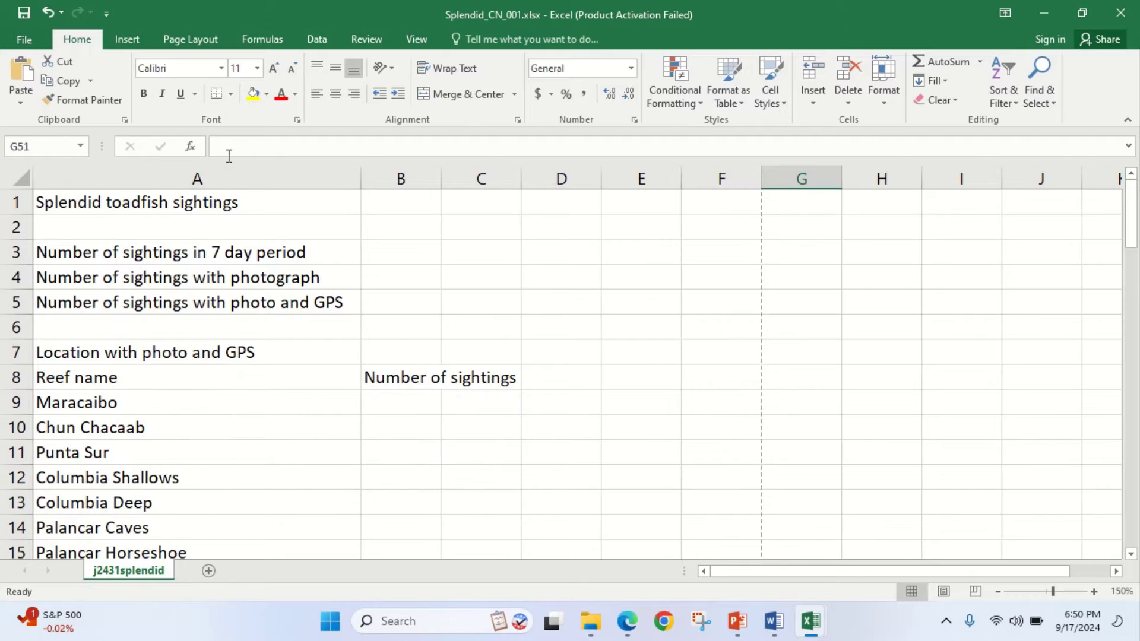
double_click(440, 179)
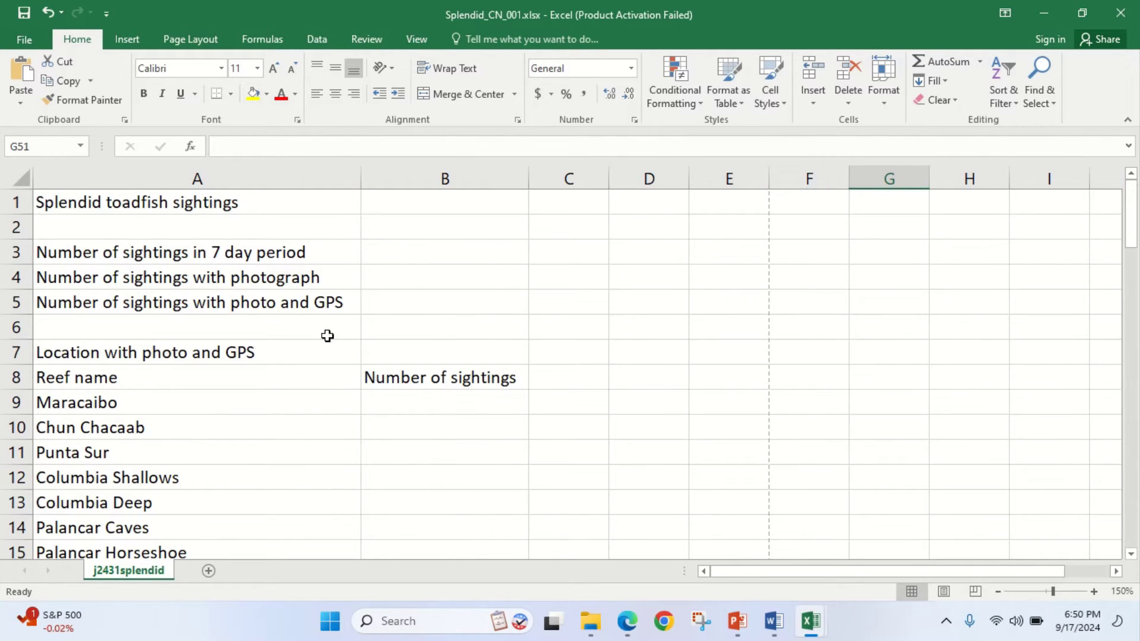
Review question 2 in Edge, cells B35 and C35 of Splendid_CN_001.xlsx in Excel, and the diver list in j2431divers.csv
left_click(625, 621)
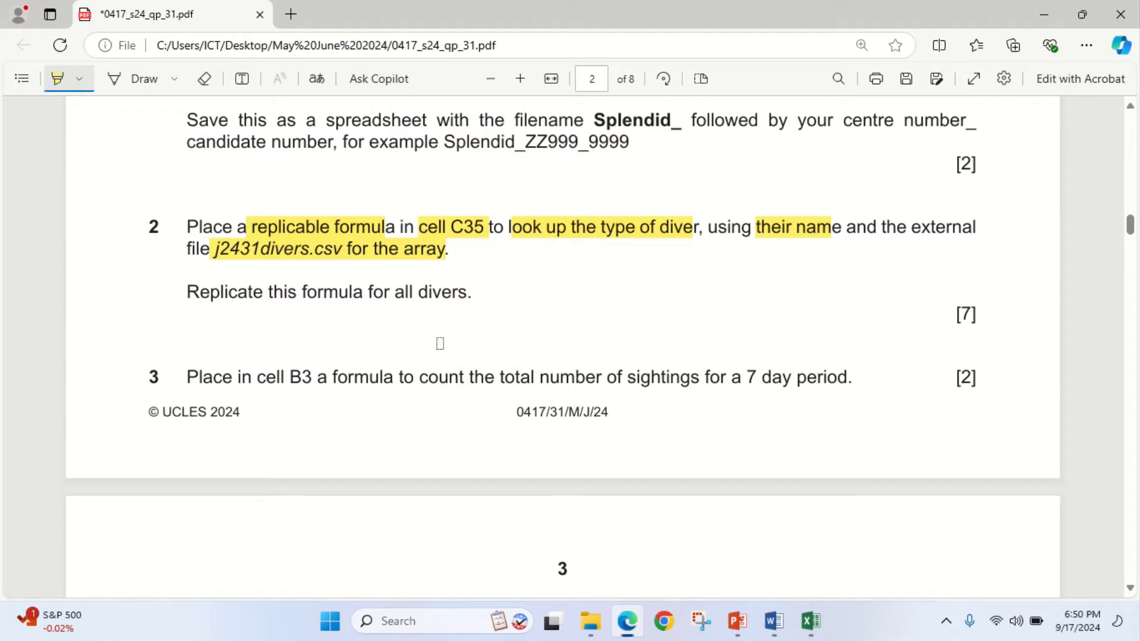
left_click(634, 637)
scroll(297, 410, "down", 11)
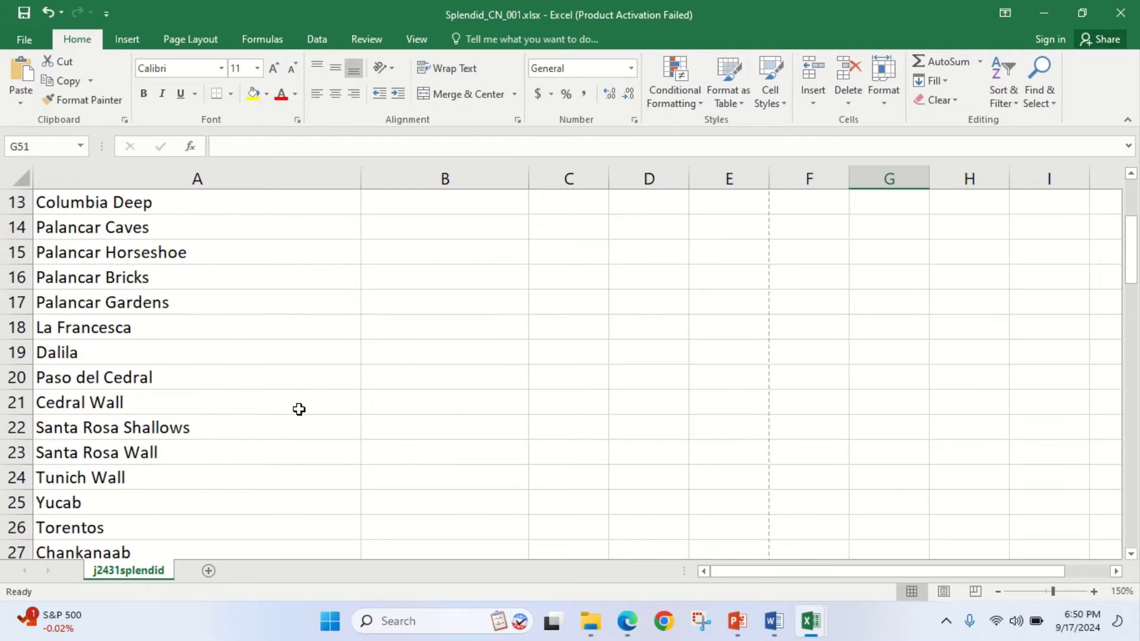
scroll(297, 414, "up", 1)
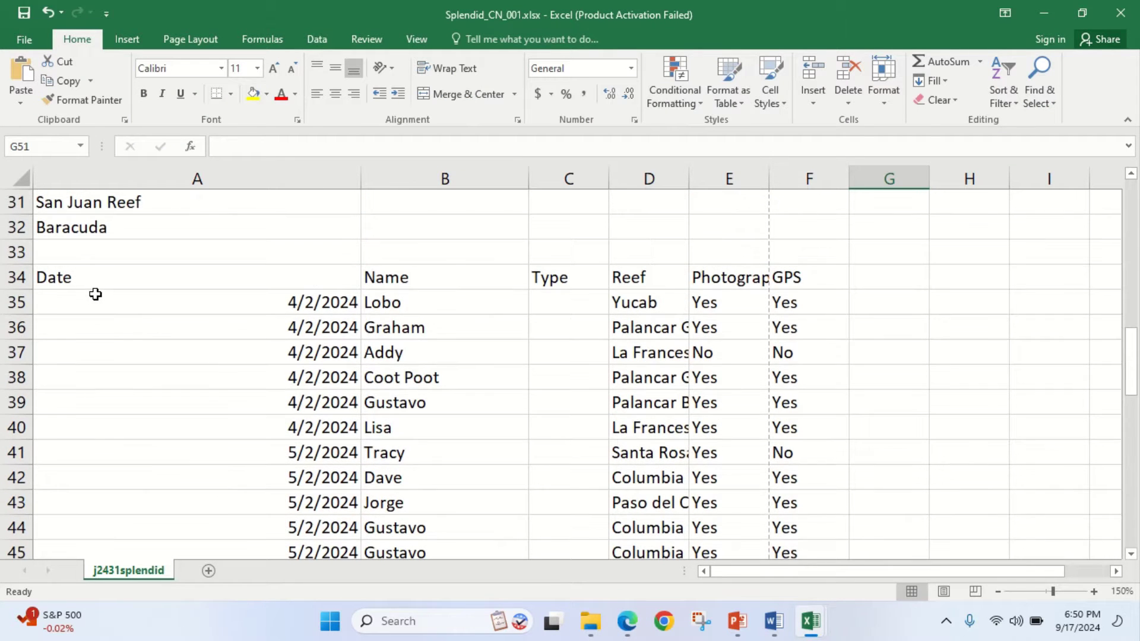
left_click(562, 305)
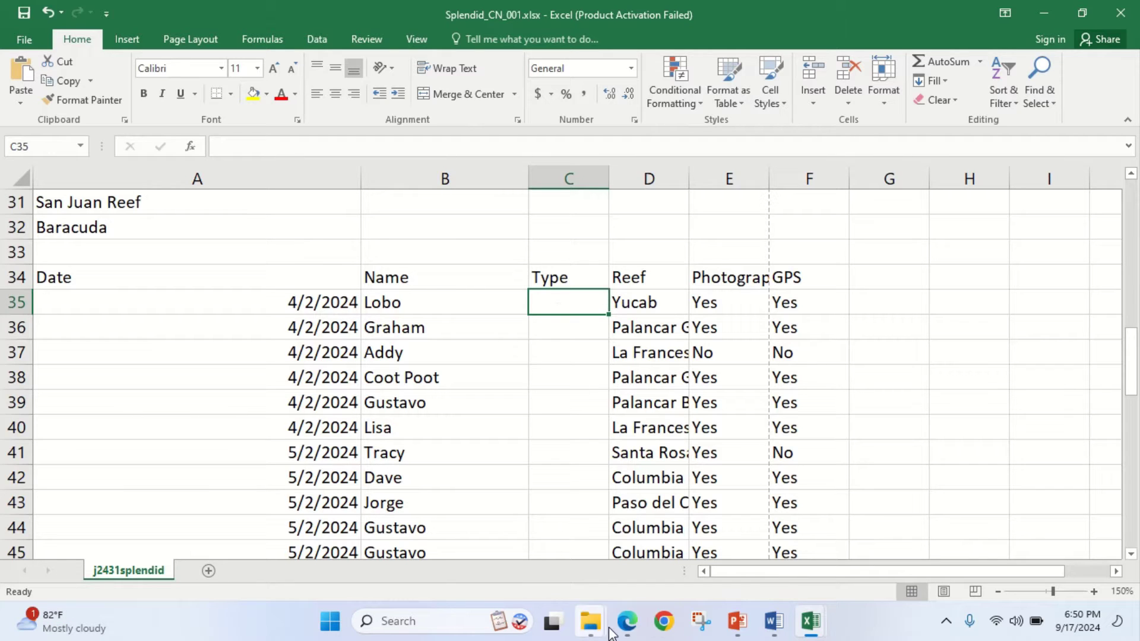
left_click(628, 631)
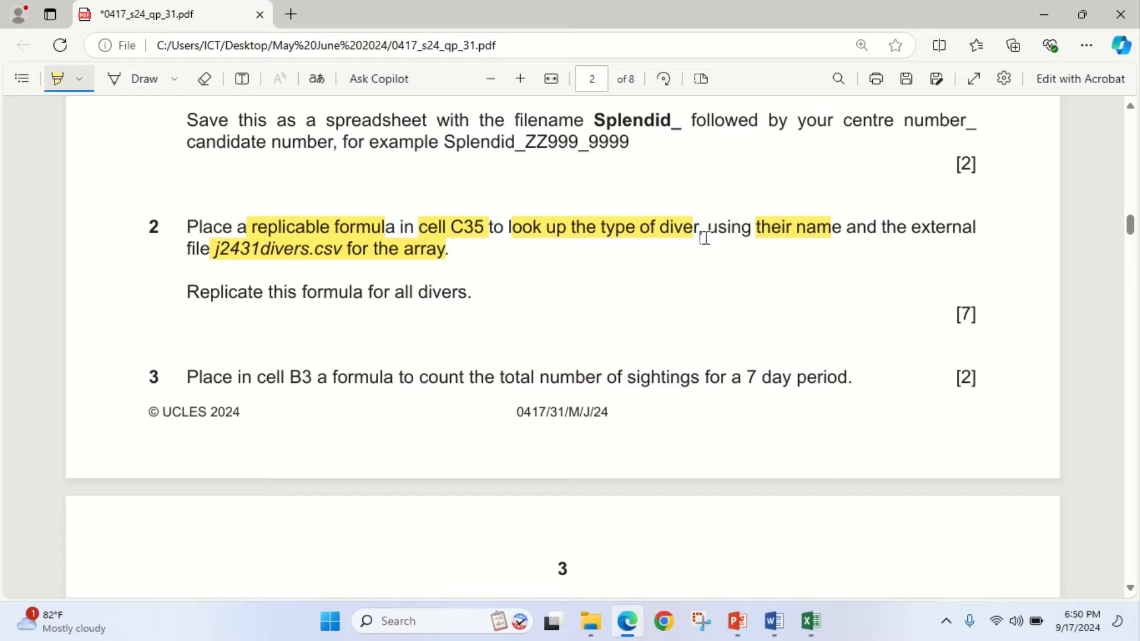
left_click(626, 621)
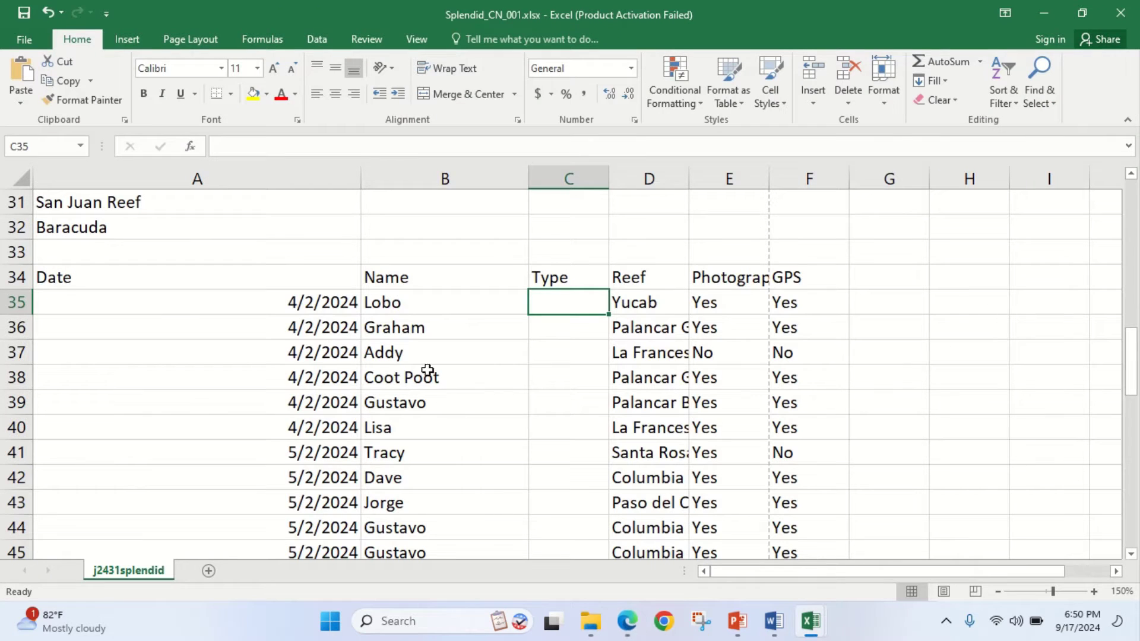
left_click(392, 305)
left_click(565, 305)
left_click(810, 622)
left_click(732, 556)
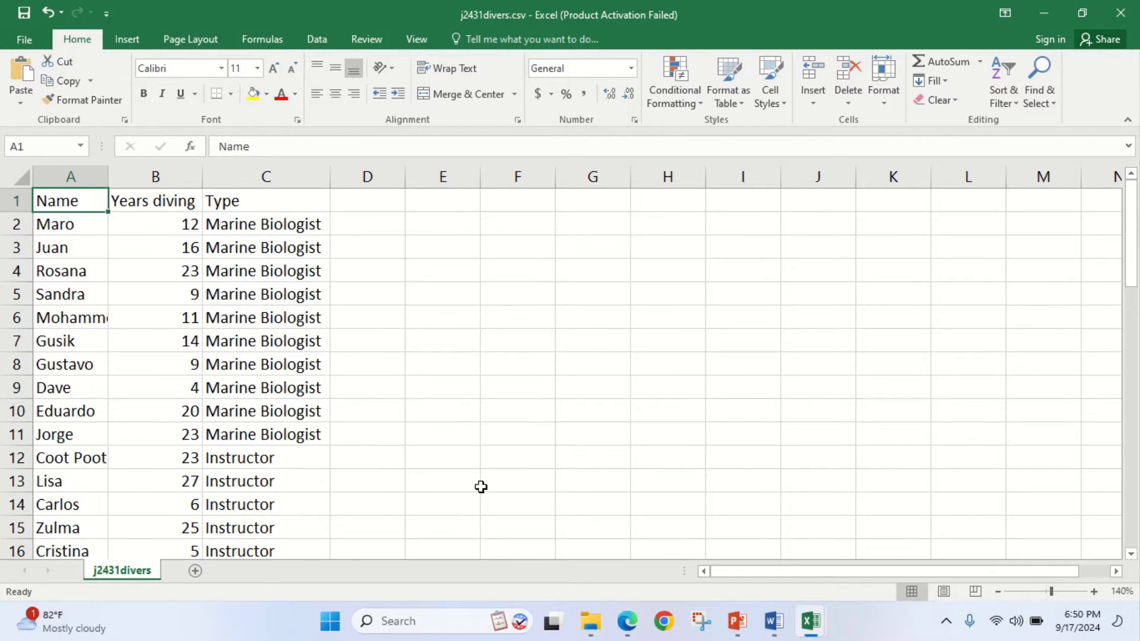
left_click(627, 624)
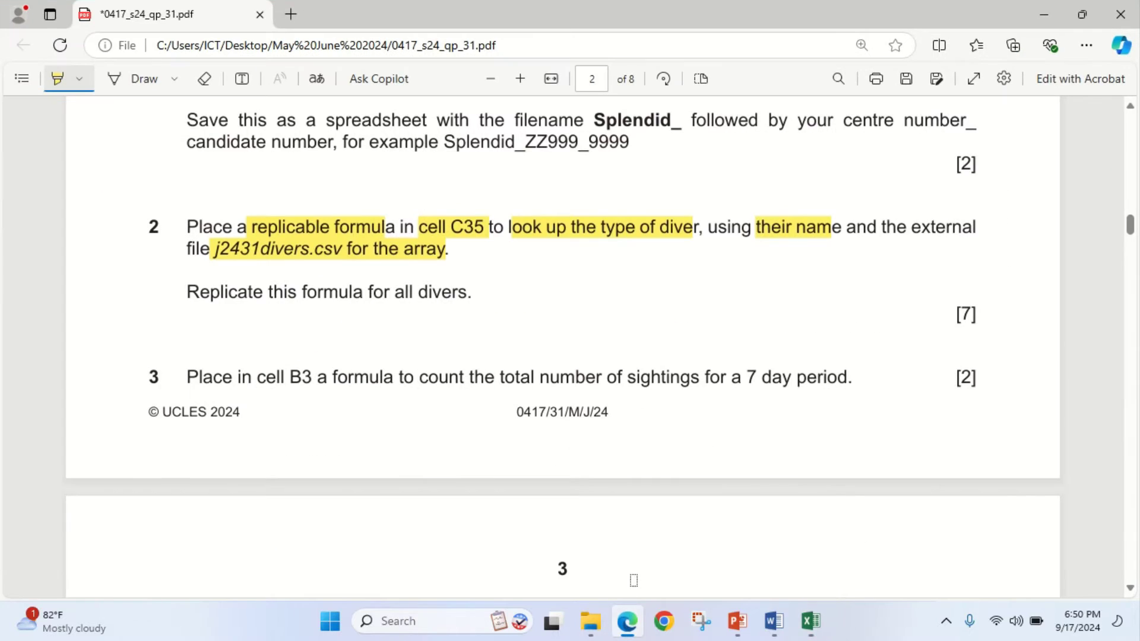
Switch to Splendid_CN_001.xlsx in Excel and start a VLOOKUP formula in C35 with B35 as the lookup value
mouse_move(811, 621)
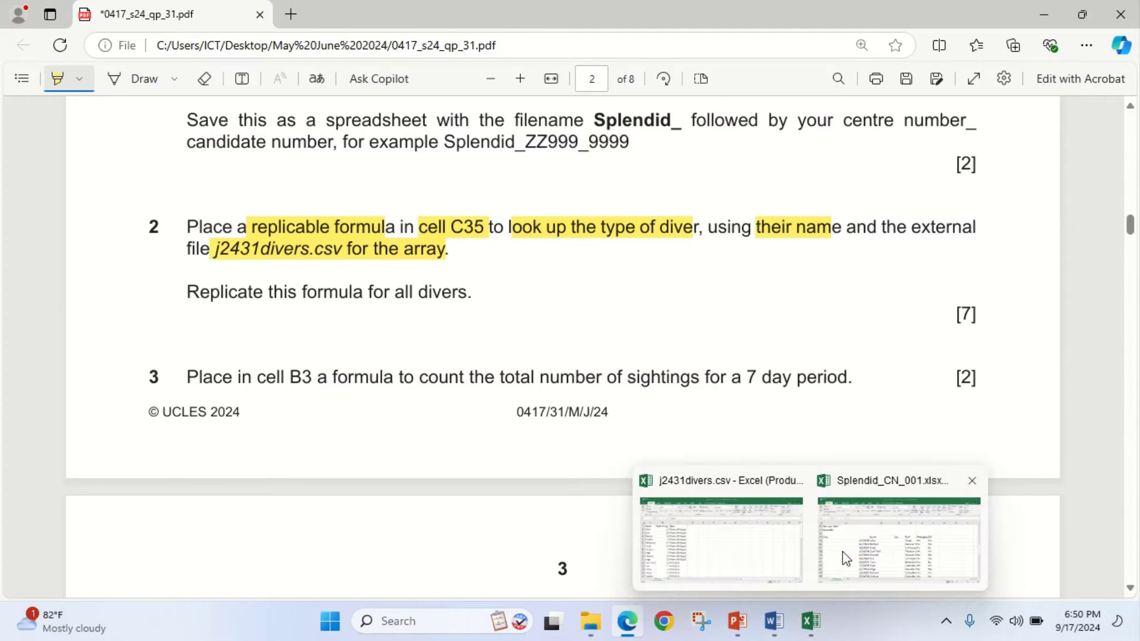
left_click(884, 555)
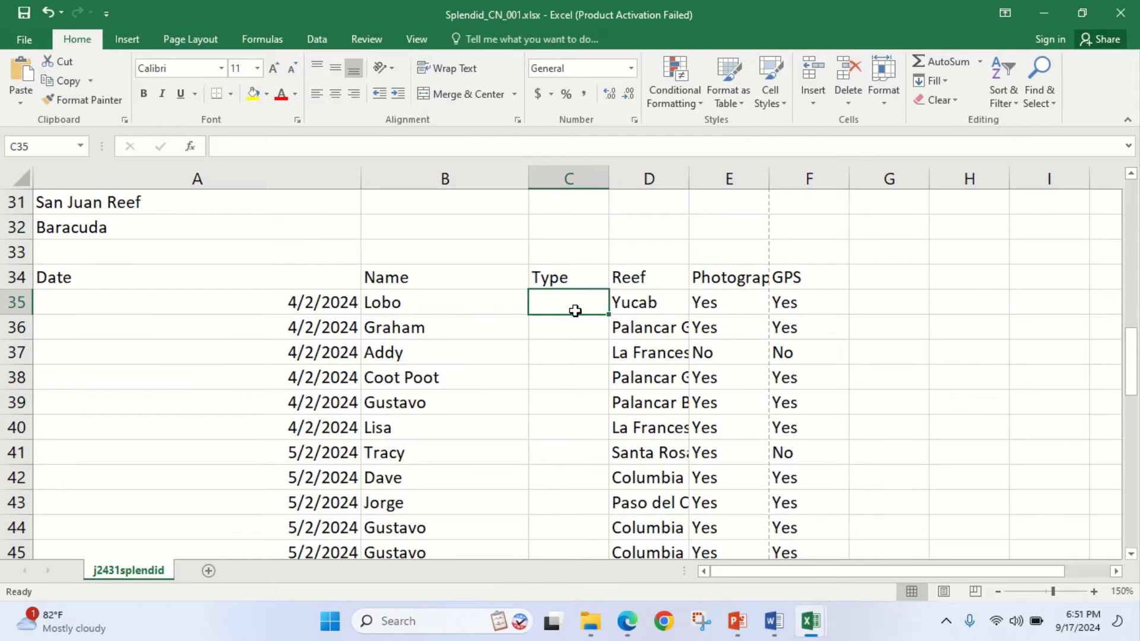
mouse_move(811, 621)
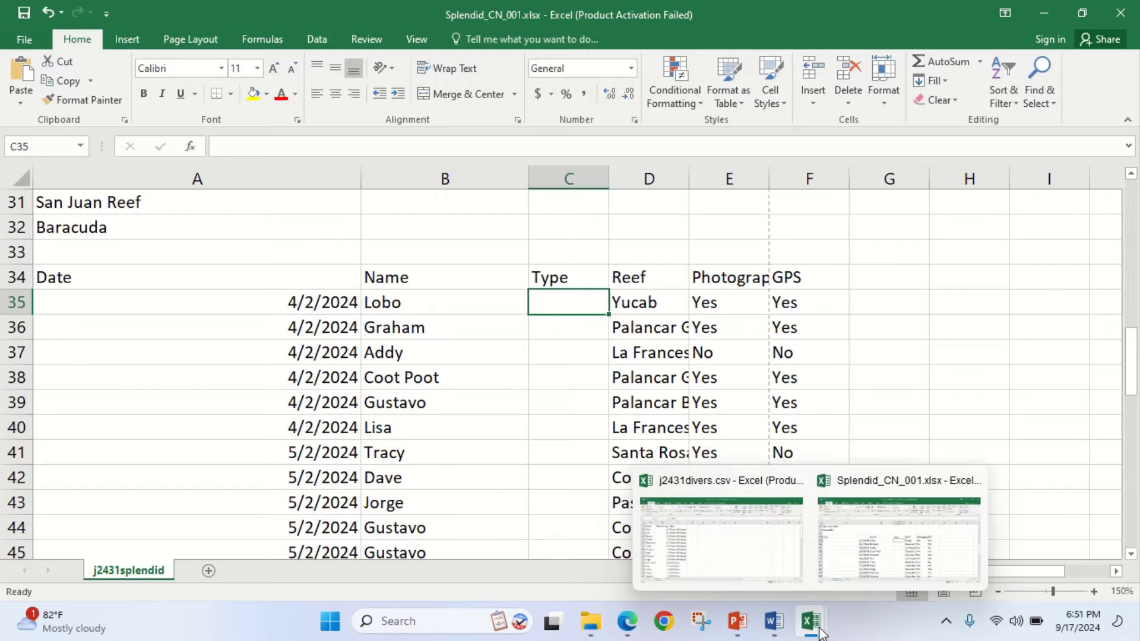
mouse_move(713, 545)
type("=")
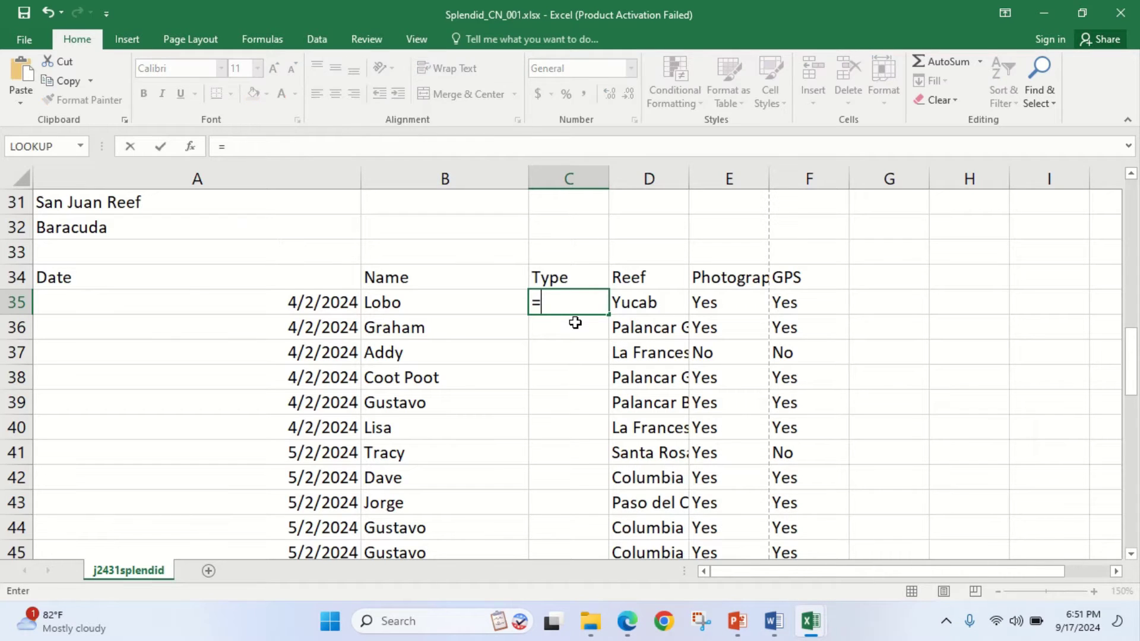
type("v")
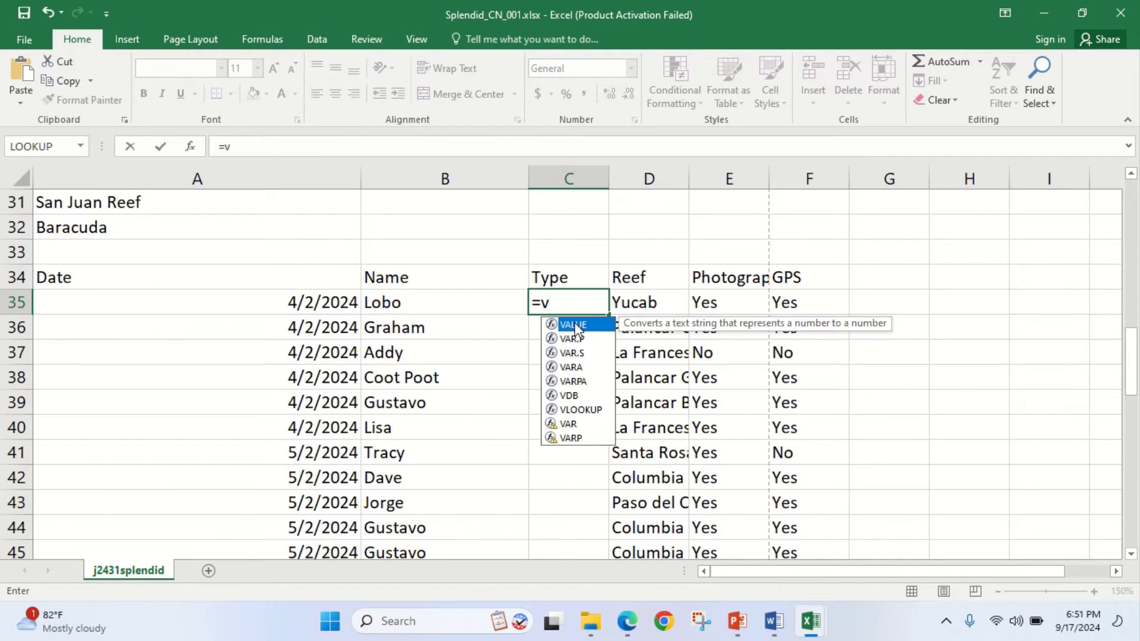
double_click(582, 410)
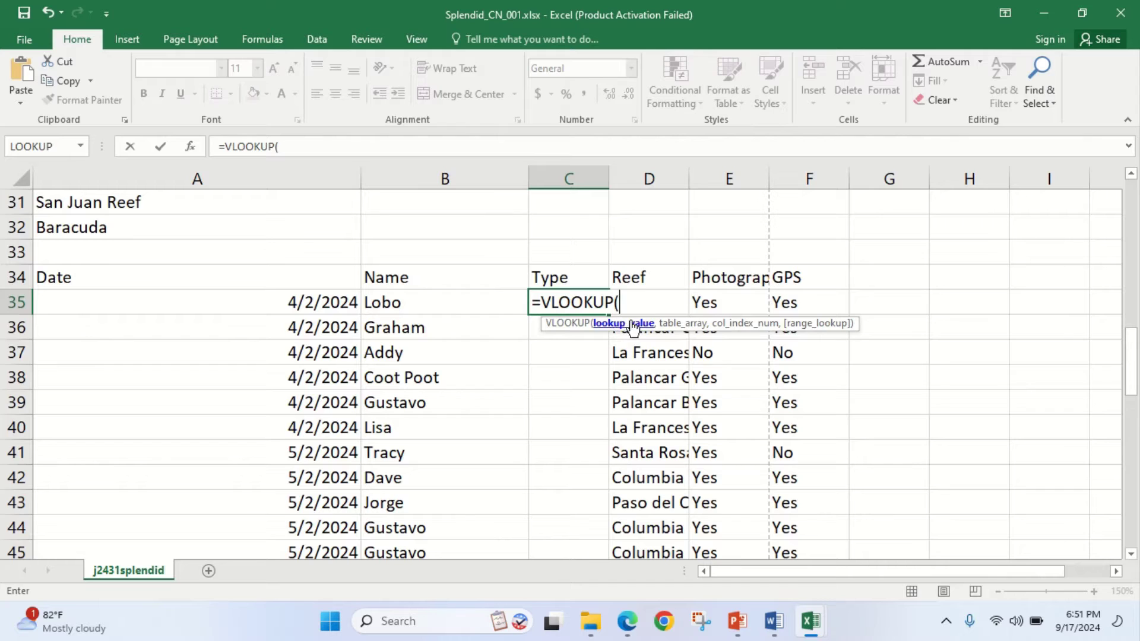
left_click(419, 303)
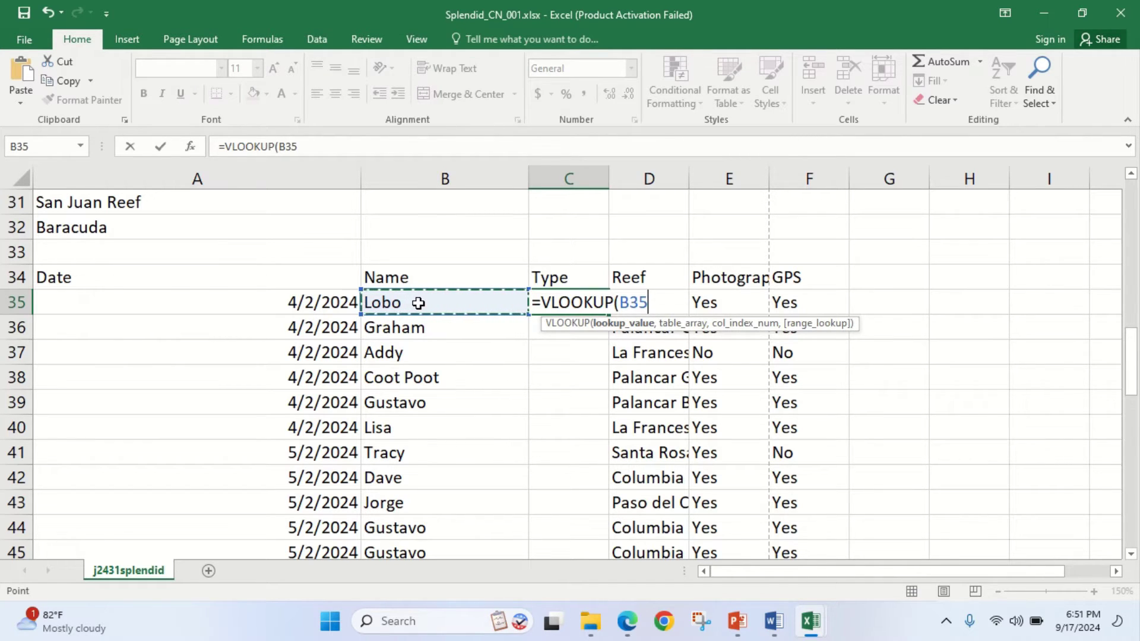
type(",")
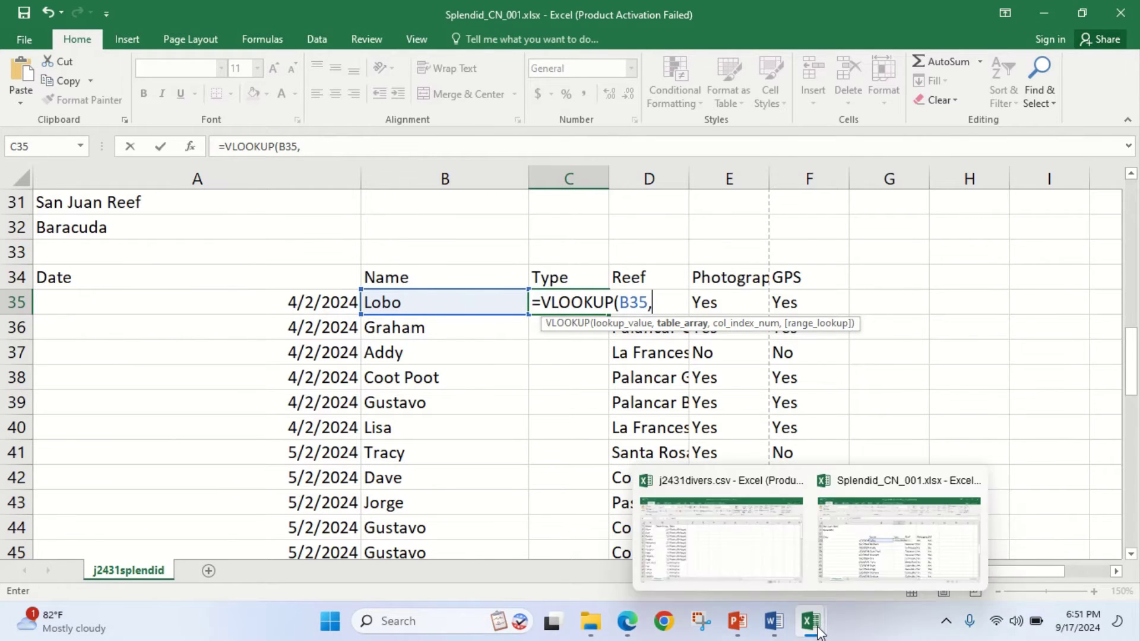
Set the VLOOKUP table array to the absolute range $A$2:$C$51 in j2431divers.csv
left_click(722, 562)
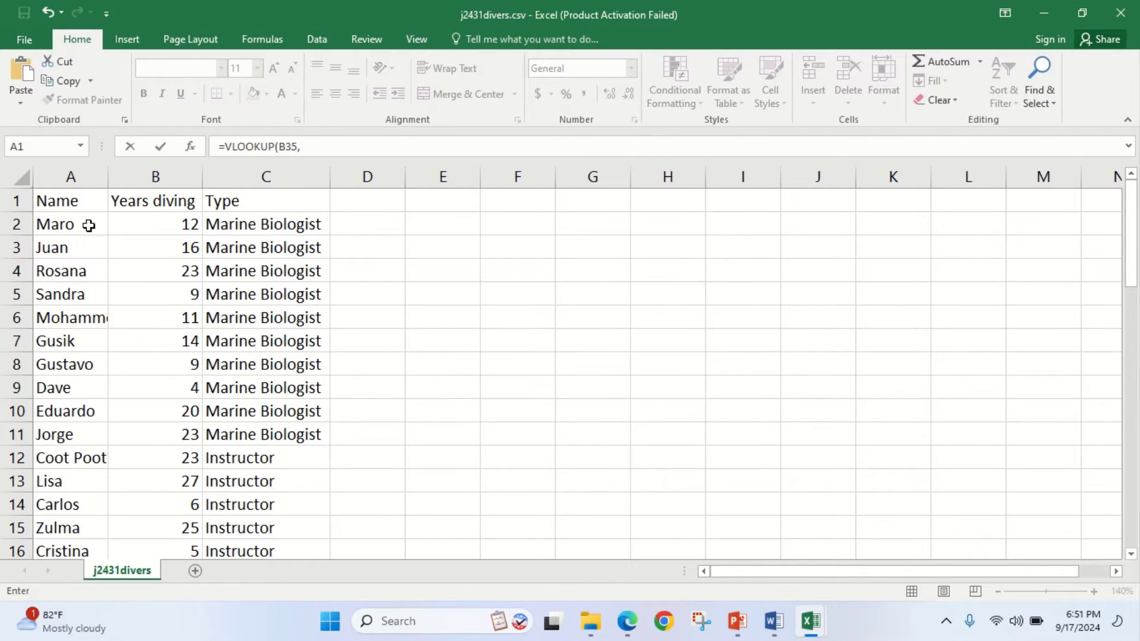
left_click_drag(46, 221, 224, 217)
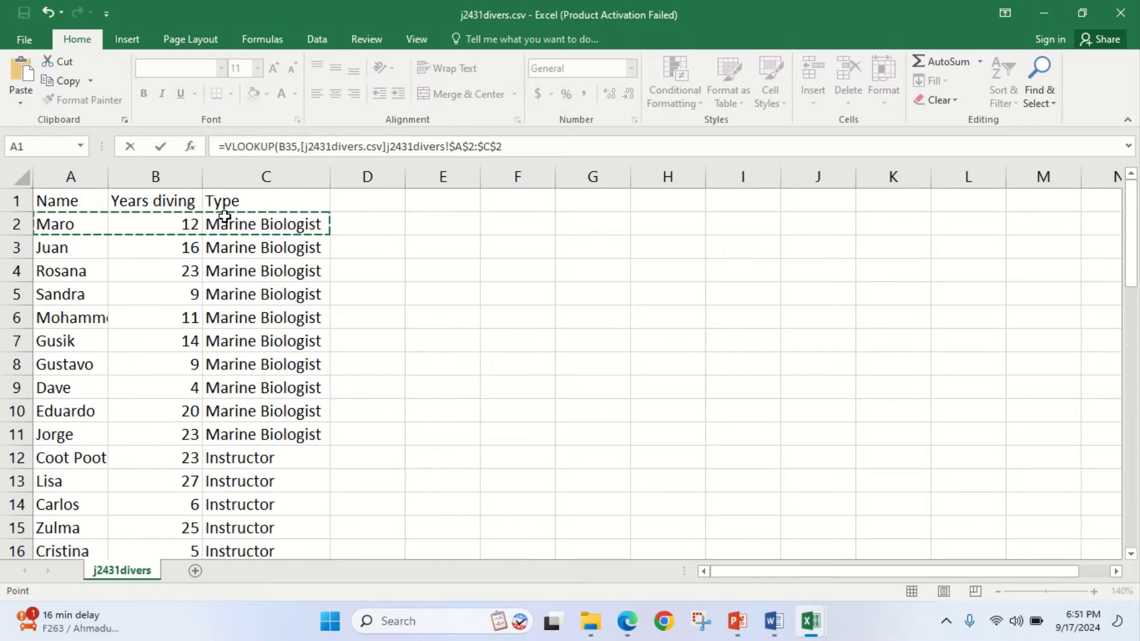
key("ctrl+shift+Down")
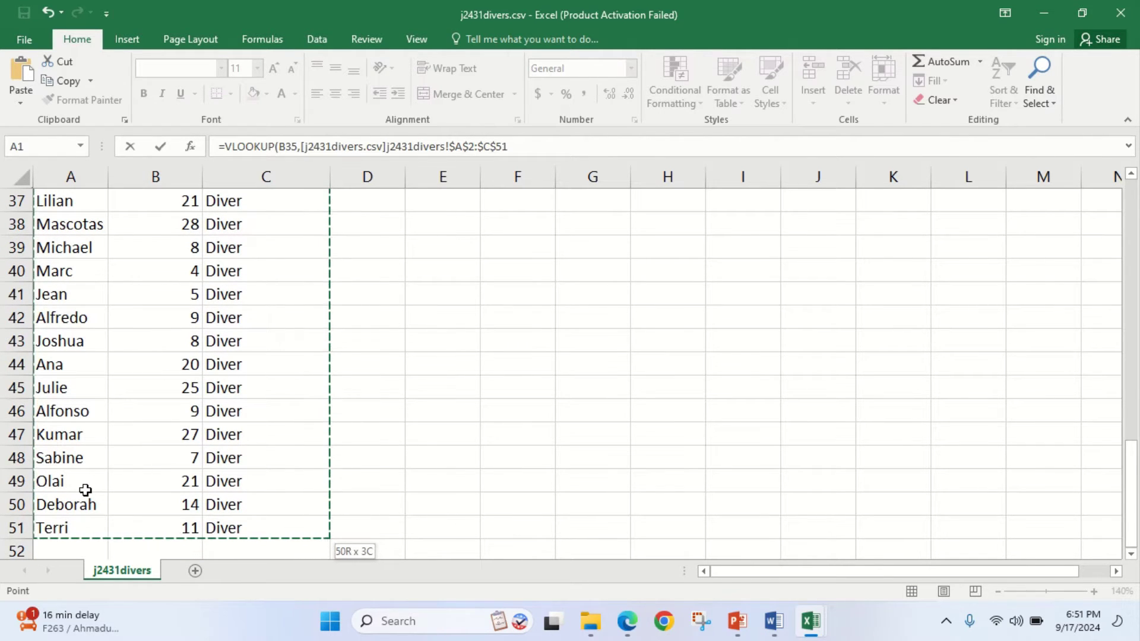
type(",")
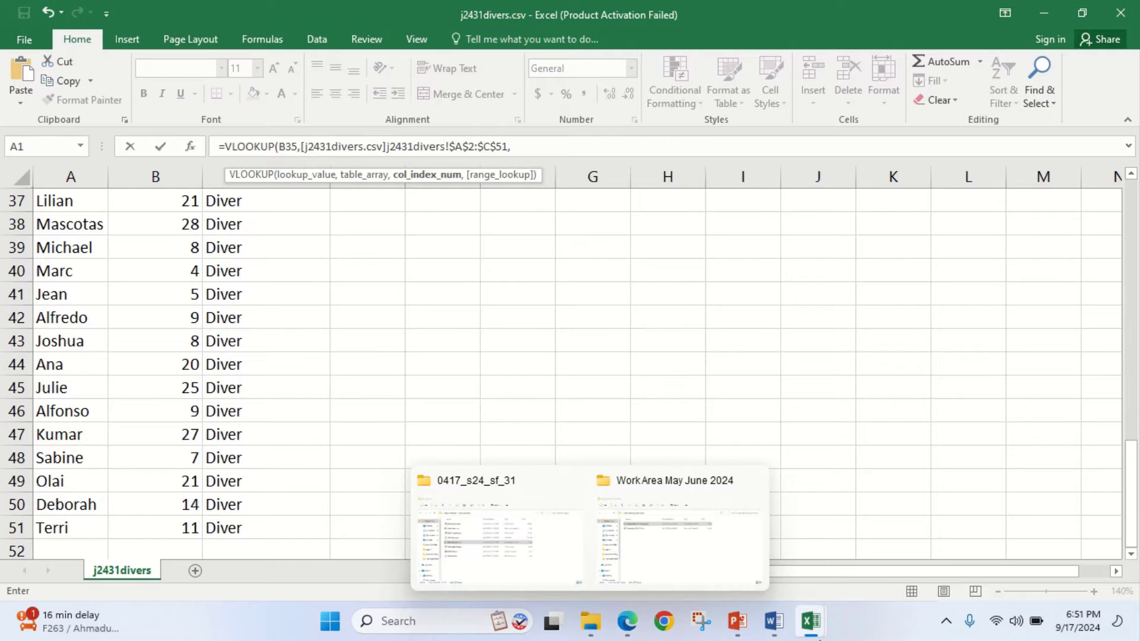
Complete the VLOOKUP in C35 of Splendid_CN_001.xlsx with column index 3 and exact match FALSE, and autofit column C
mouse_move(632, 634)
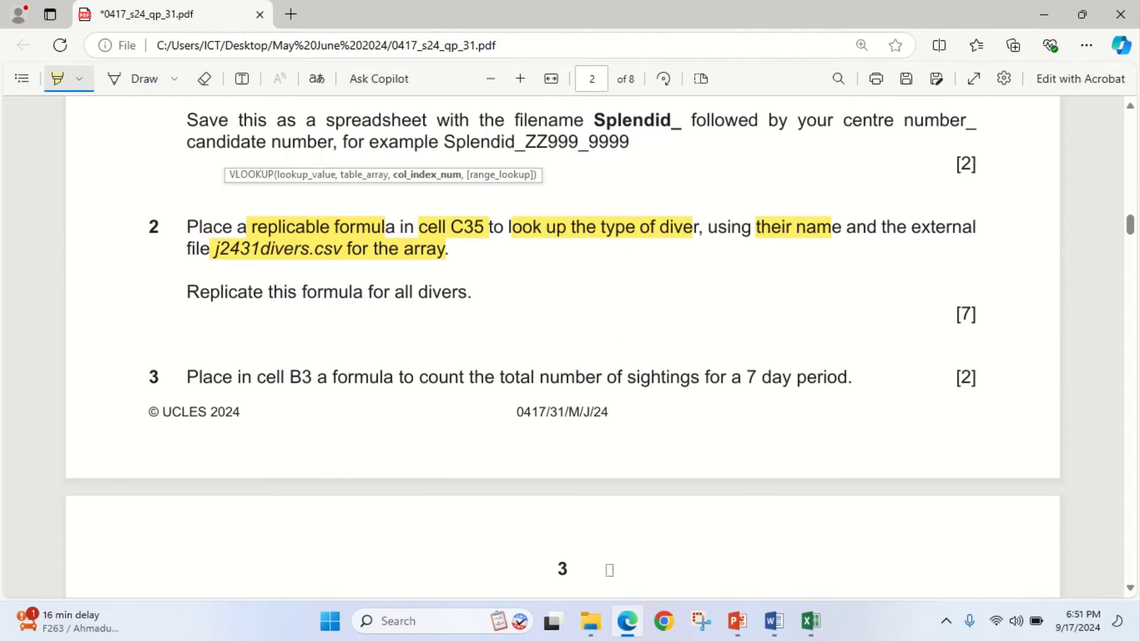
left_click(627, 633)
scroll(356, 392, "up", 11)
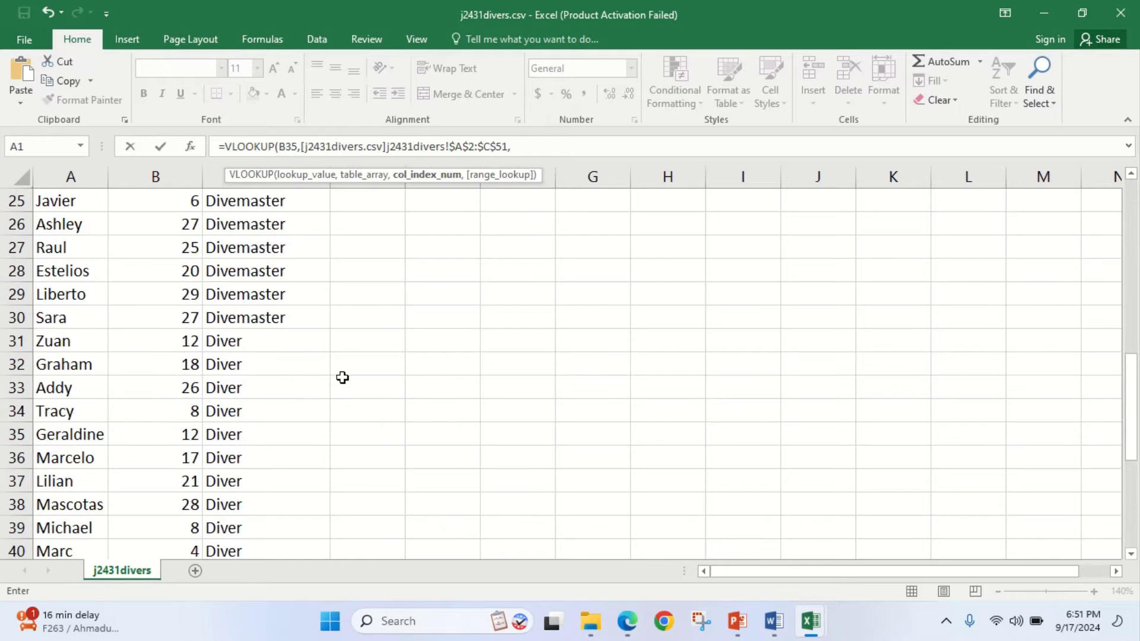
scroll(337, 367, "up", 1)
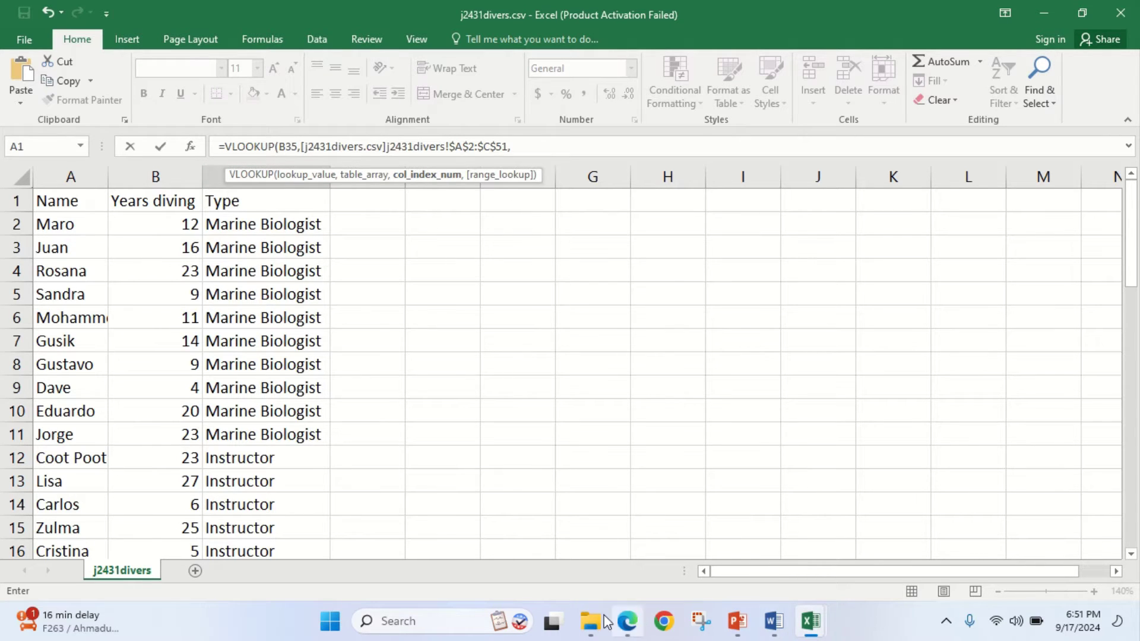
mouse_move(633, 630)
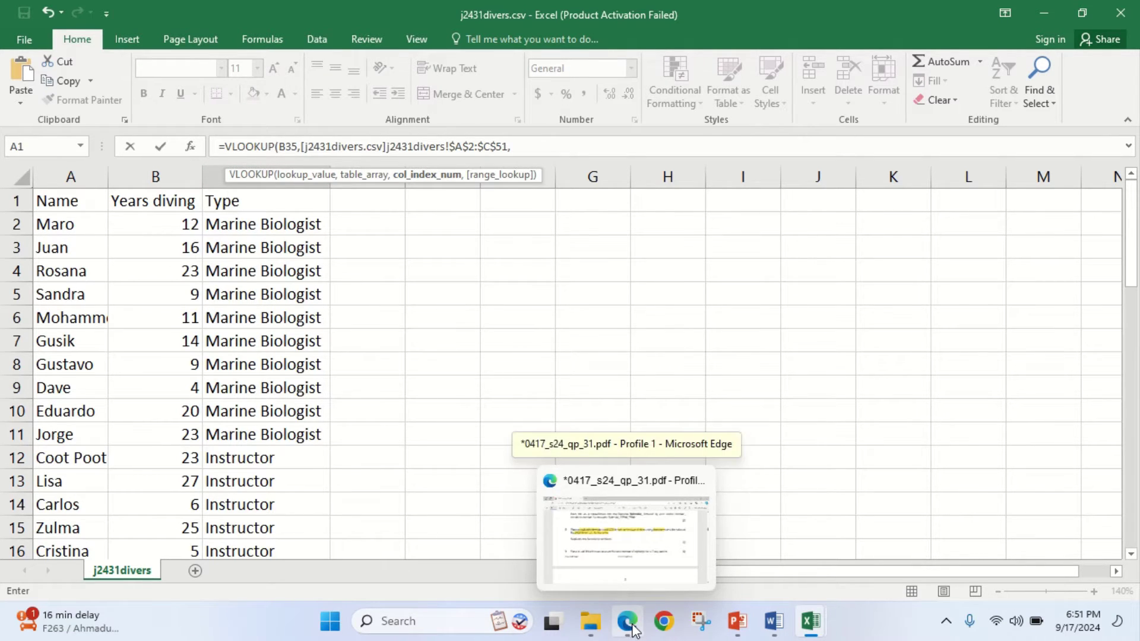
mouse_move(827, 613)
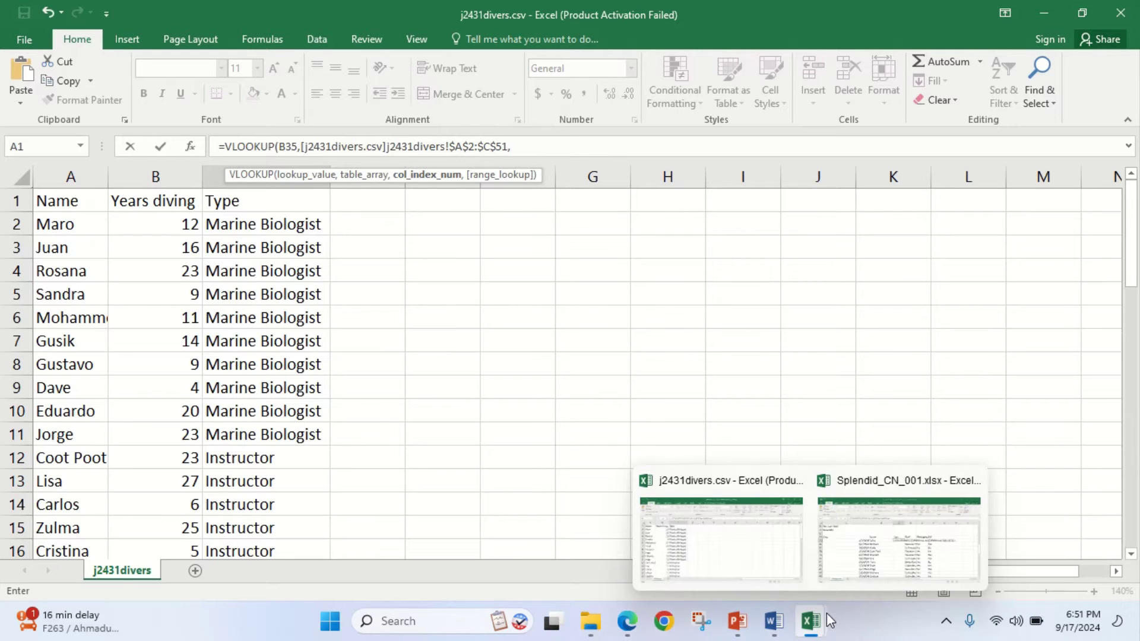
left_click(858, 543)
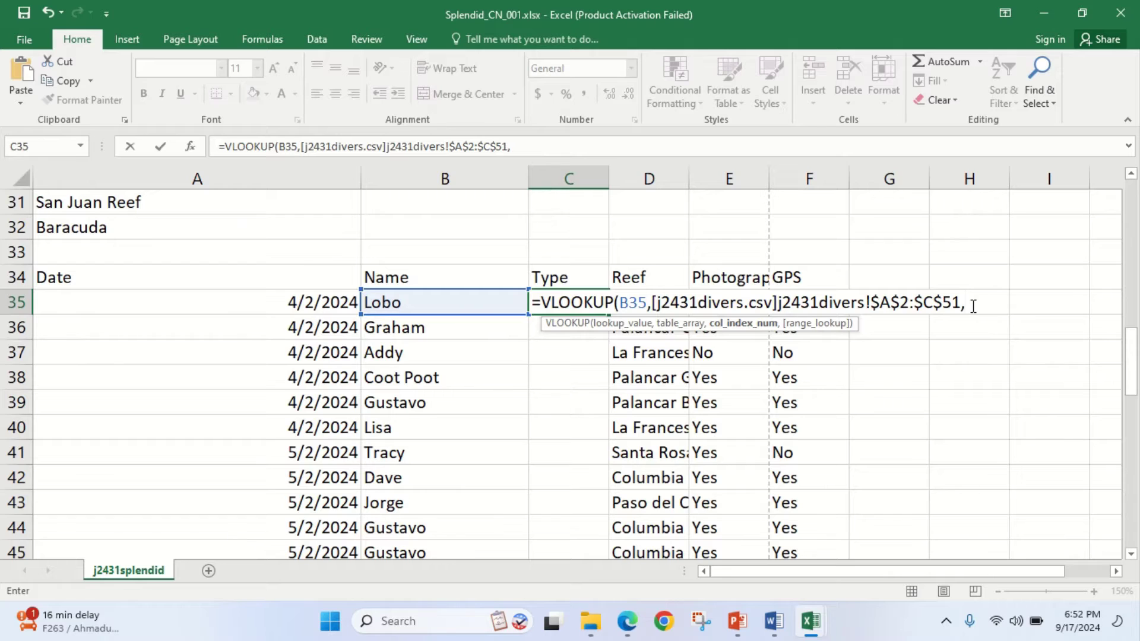
type("3,")
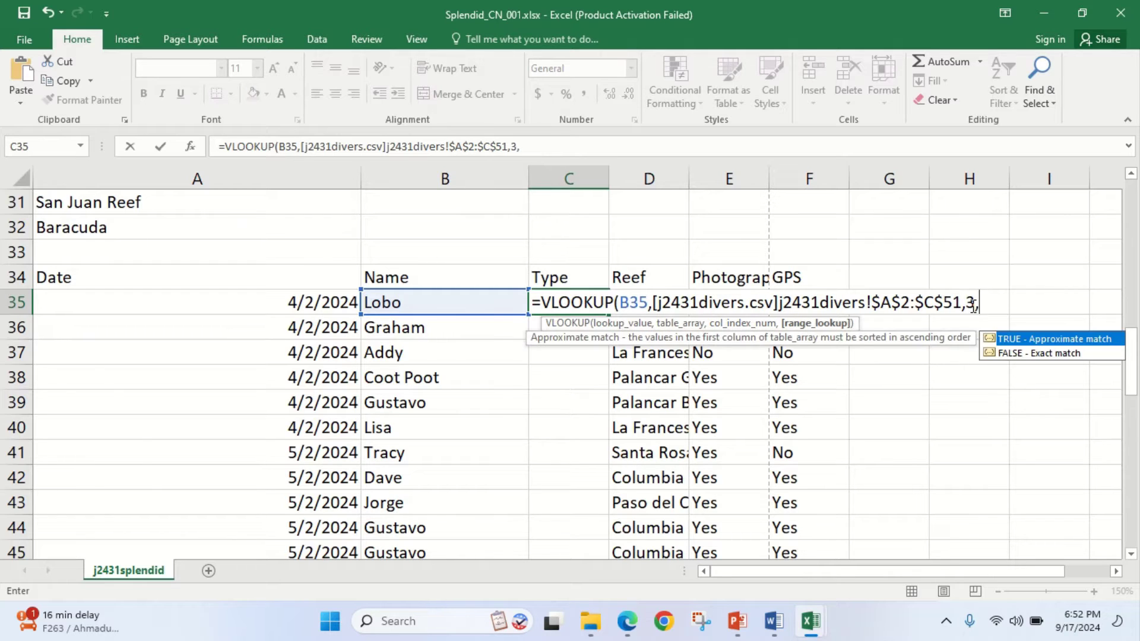
double_click(1053, 353)
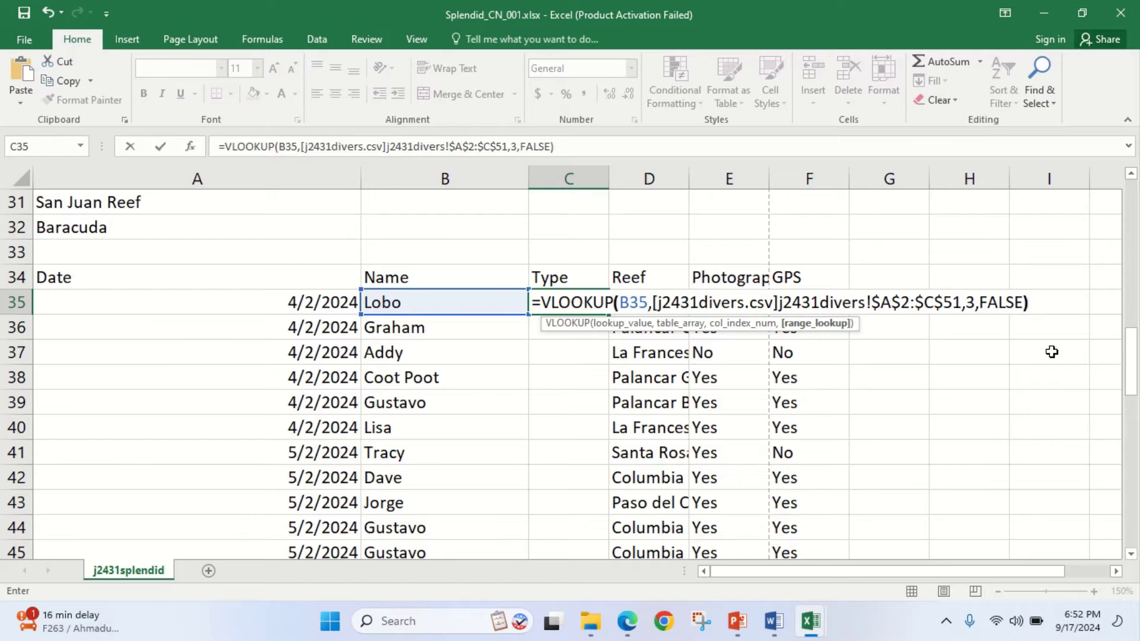
key("Return")
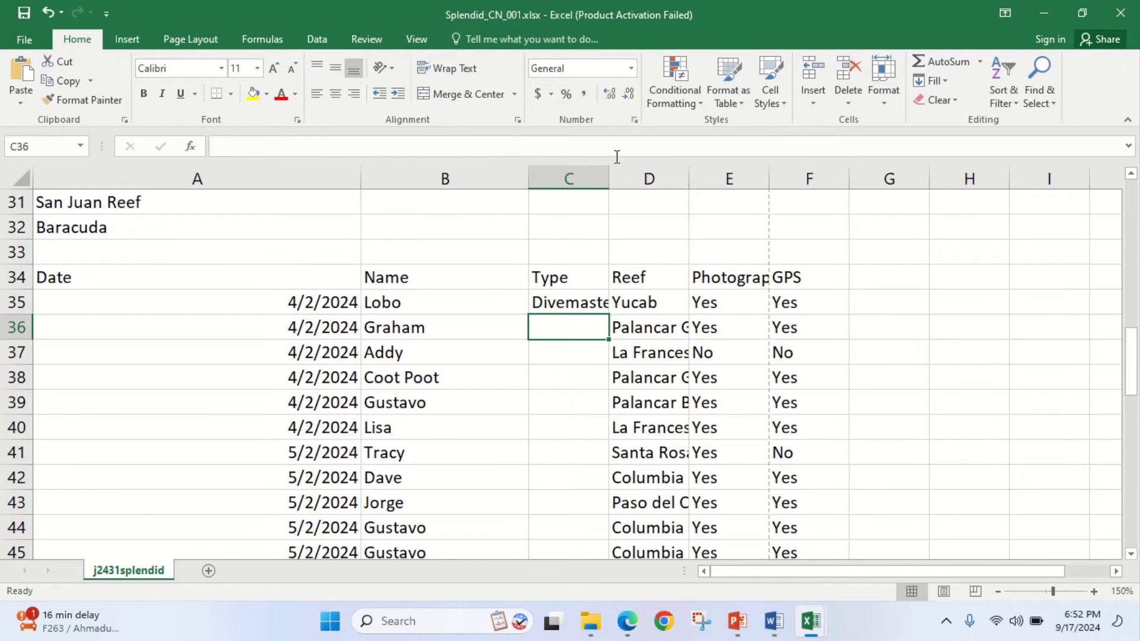
double_click(609, 174)
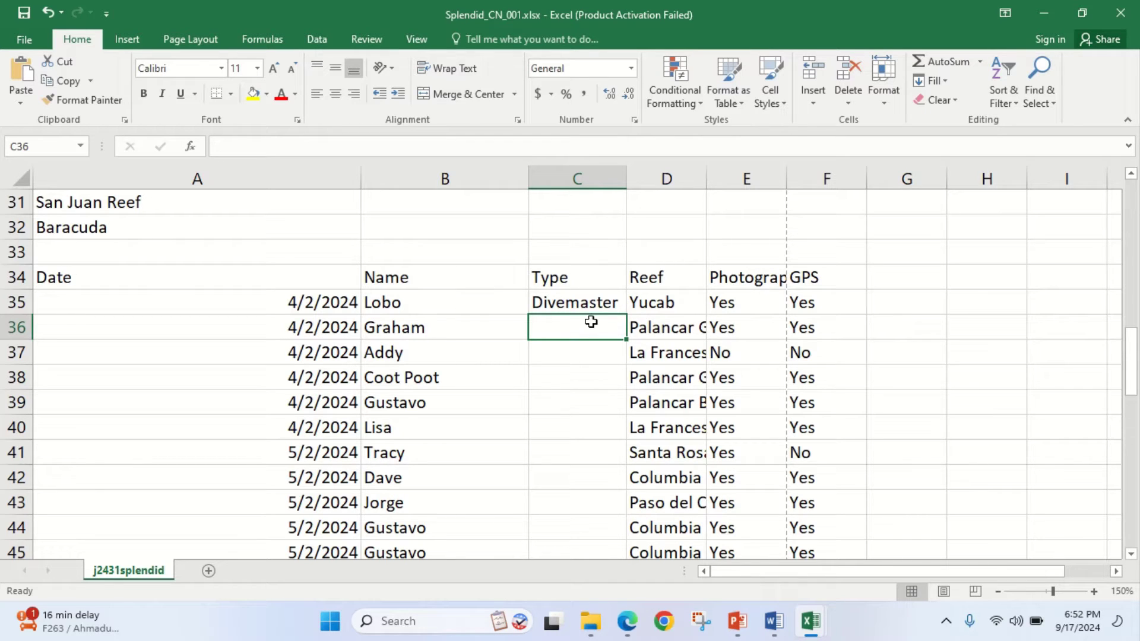
Search j2431divers.csv for the diver named in B35 and check that diver's type in column C
mouse_move(811, 612)
left_click(739, 561)
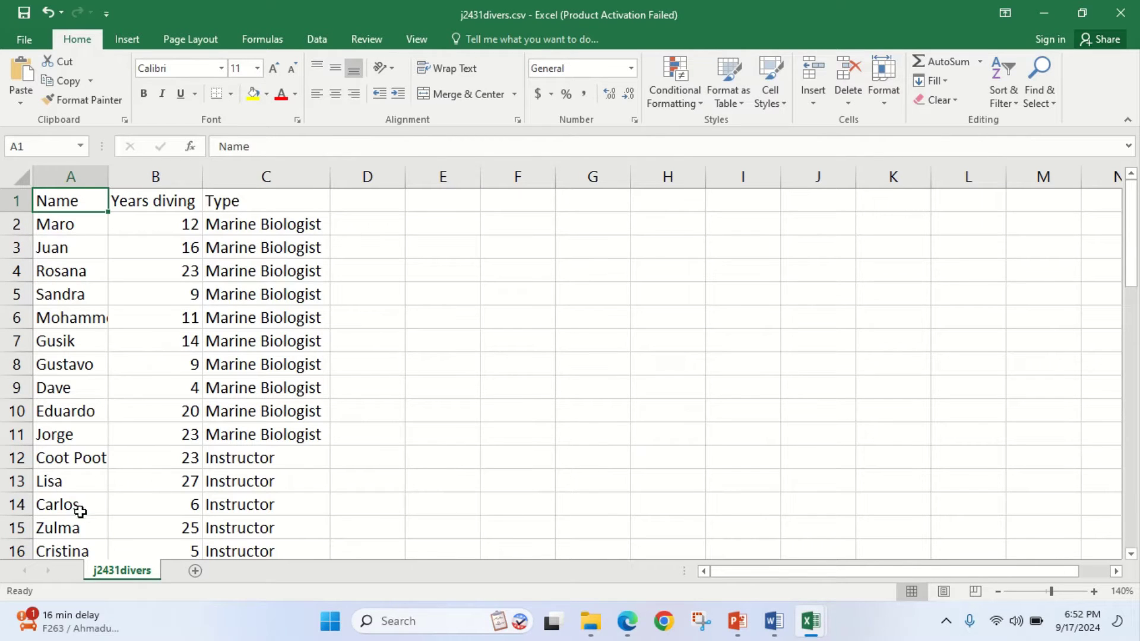
scroll(85, 484, "down", 1)
scroll(85, 484, "up", 1)
left_click(89, 385)
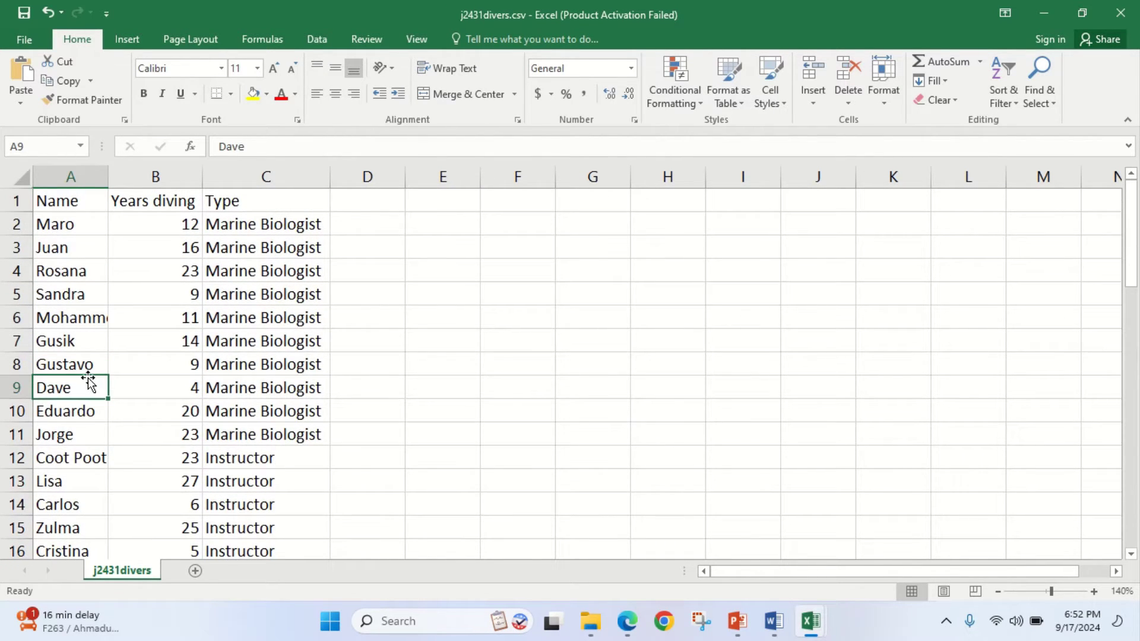
key("ctrl+f")
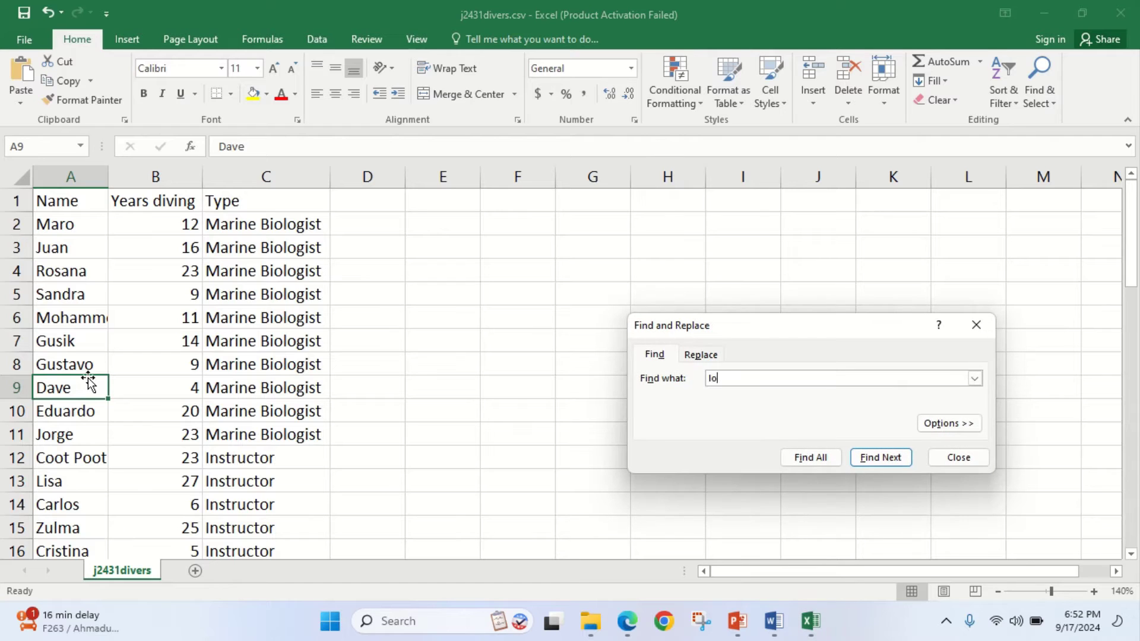
key("Return")
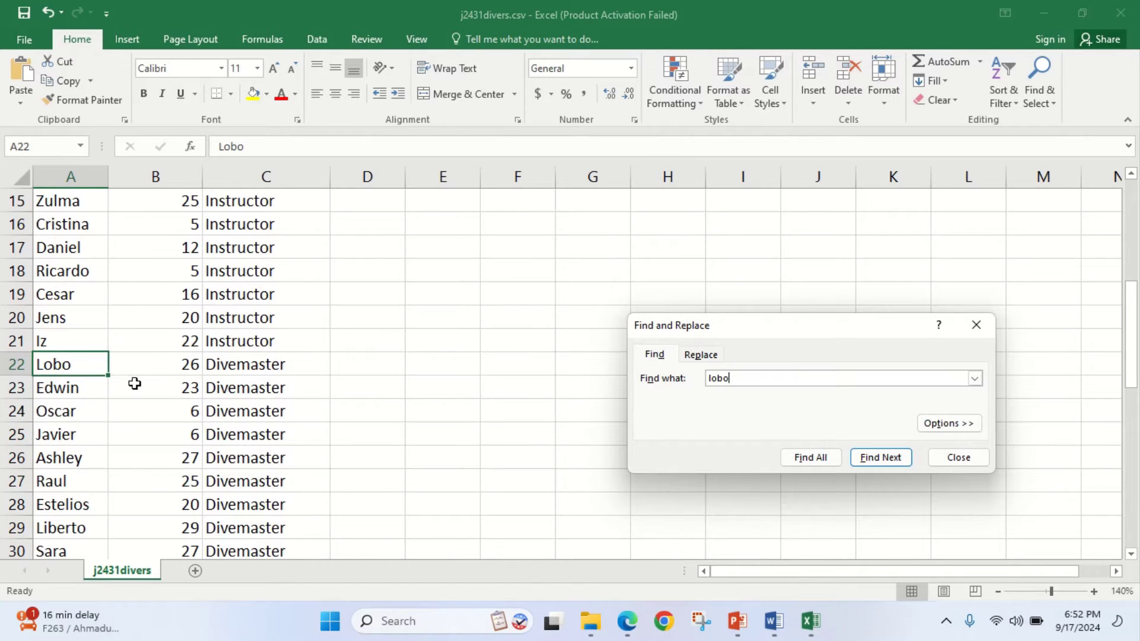
left_click(270, 365)
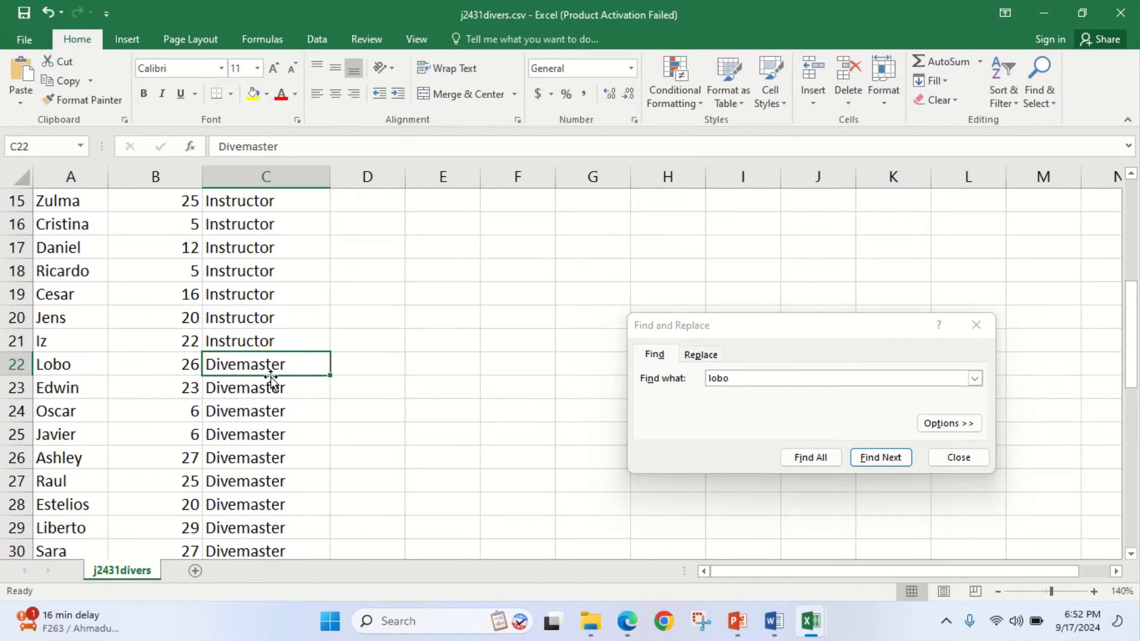
left_click(976, 325)
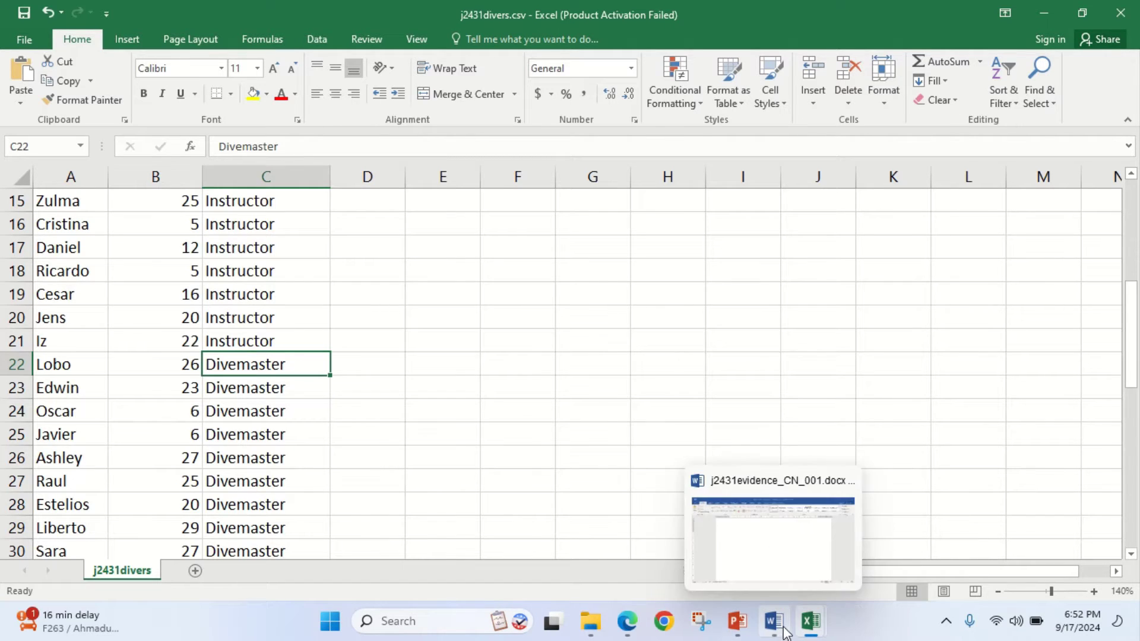
Return to Splendid_CN_001.xlsx, replicate the C35 formula down to C75 for all divers, and review the filled column
mouse_move(811, 634)
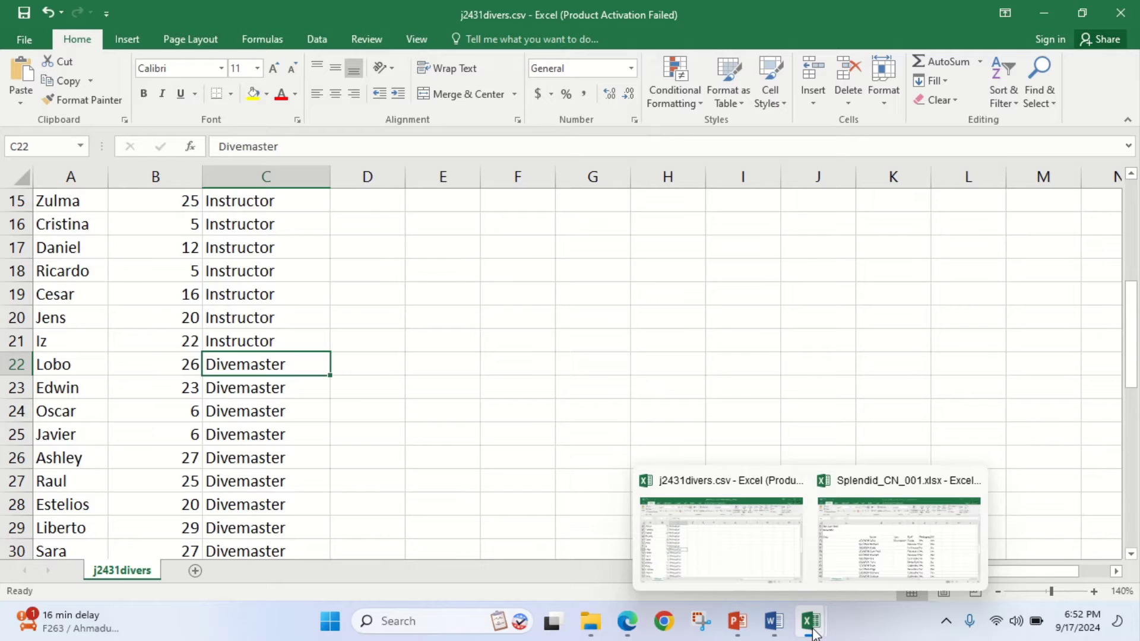
left_click(868, 567)
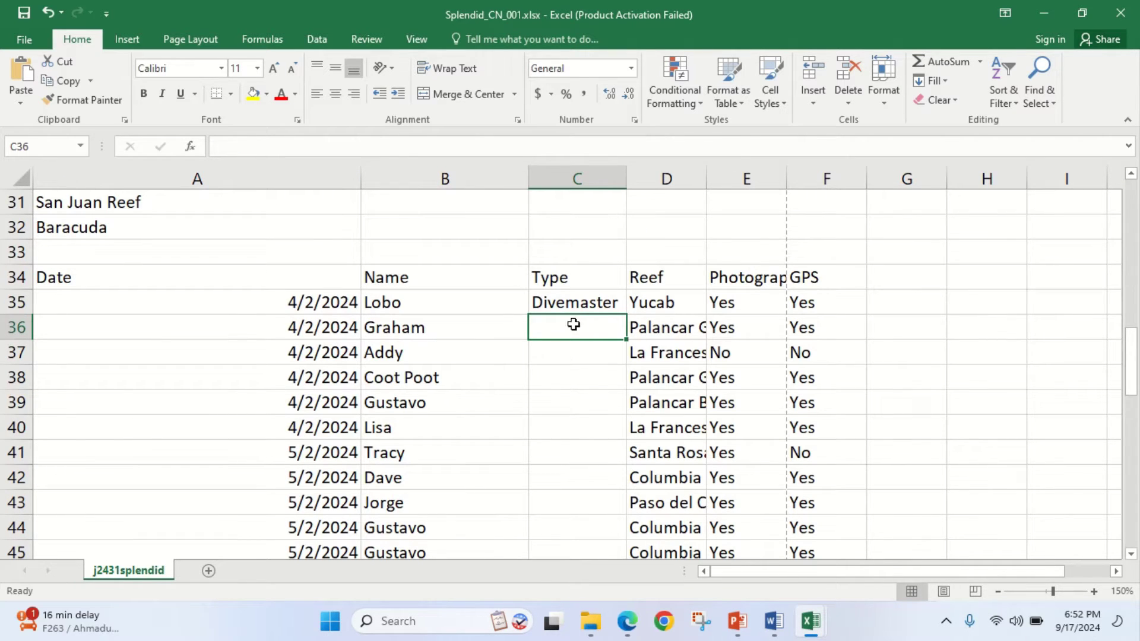
left_click(586, 300)
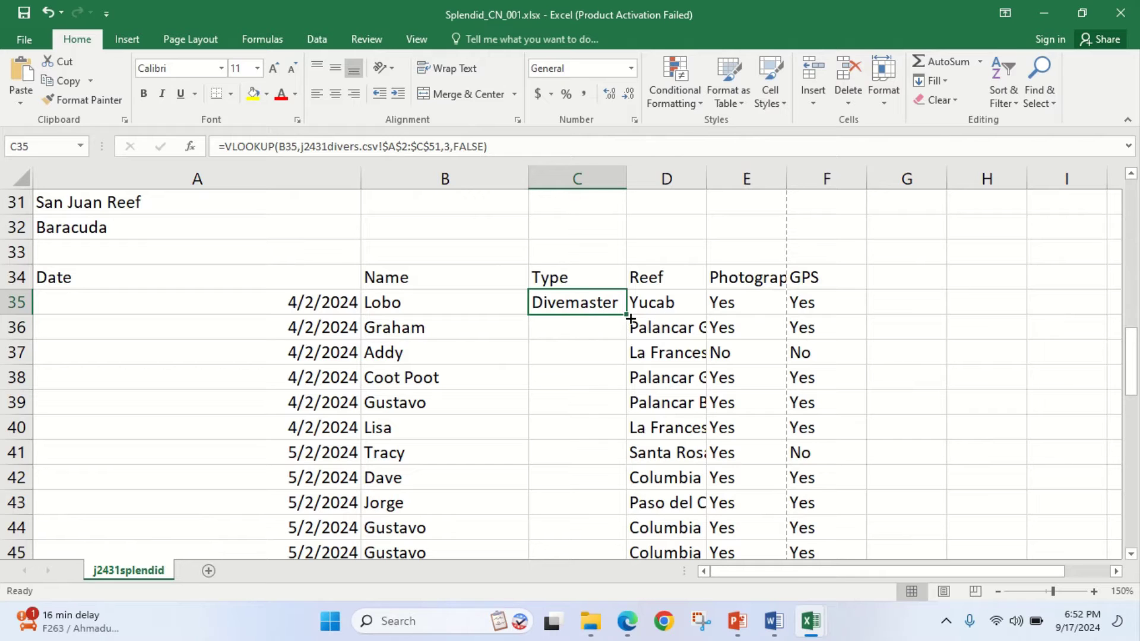
double_click(629, 316)
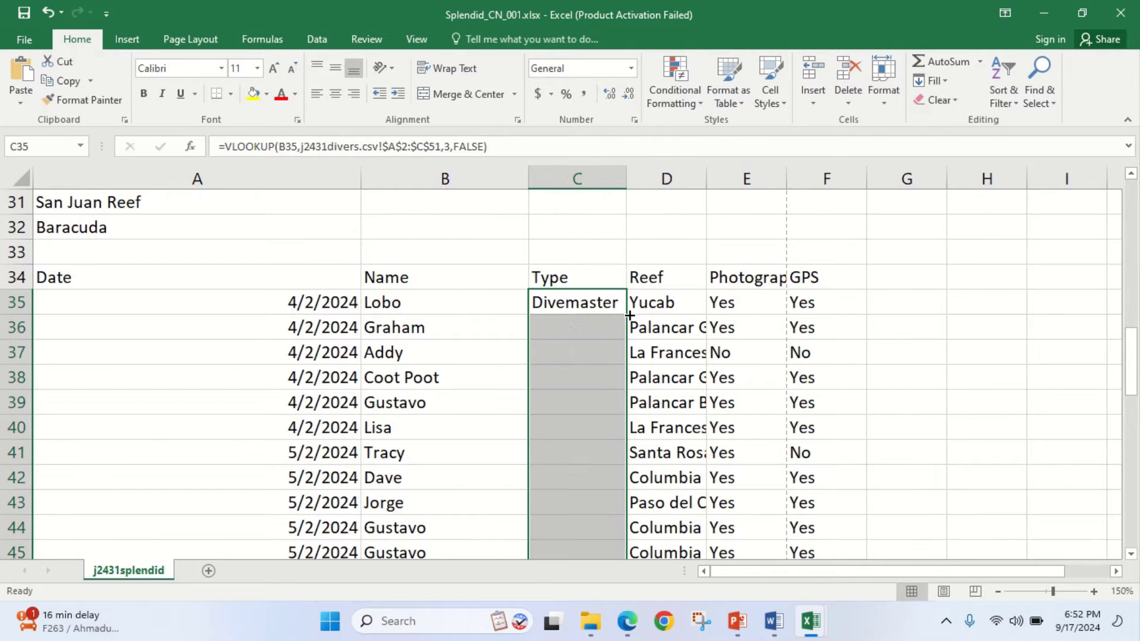
scroll(581, 374, "down", 15)
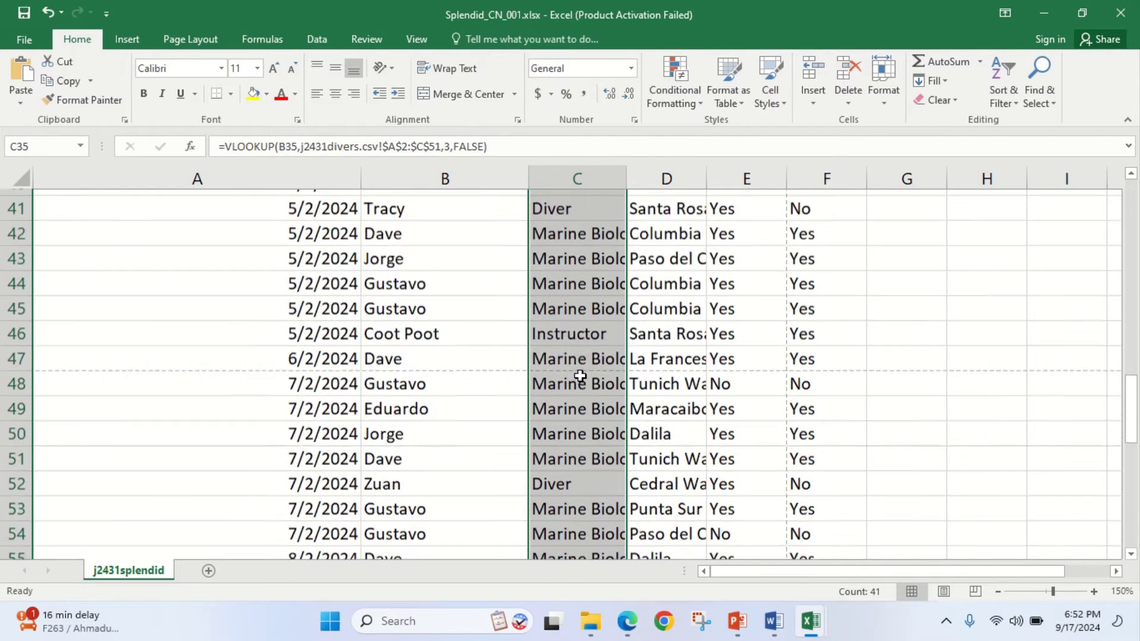
scroll(581, 374, "up", 2)
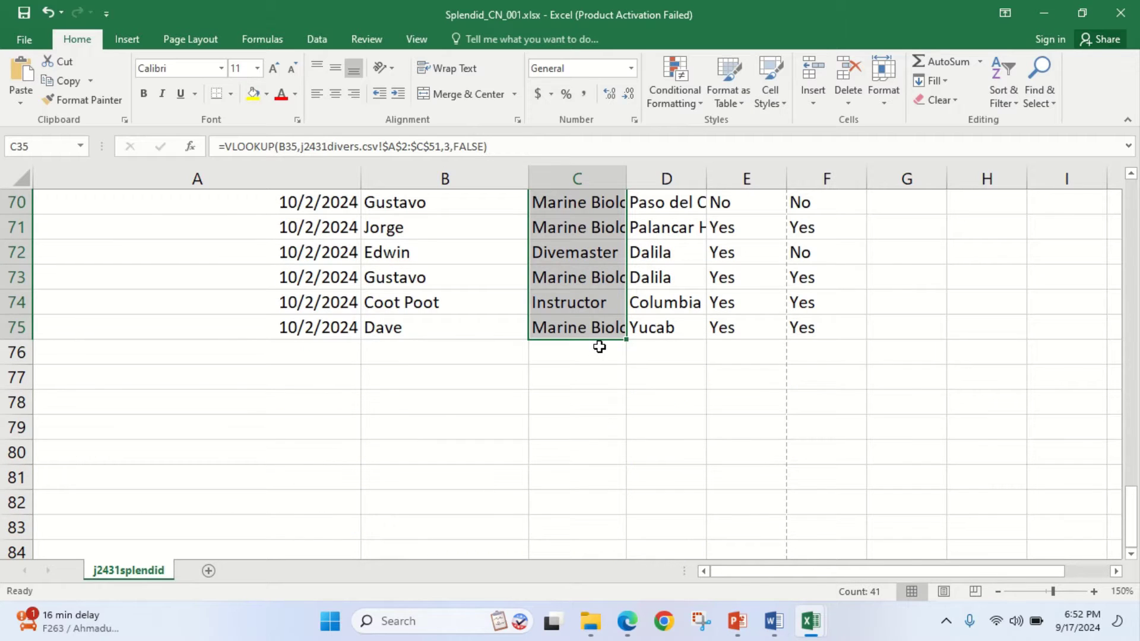
scroll(599, 347, "up", 17)
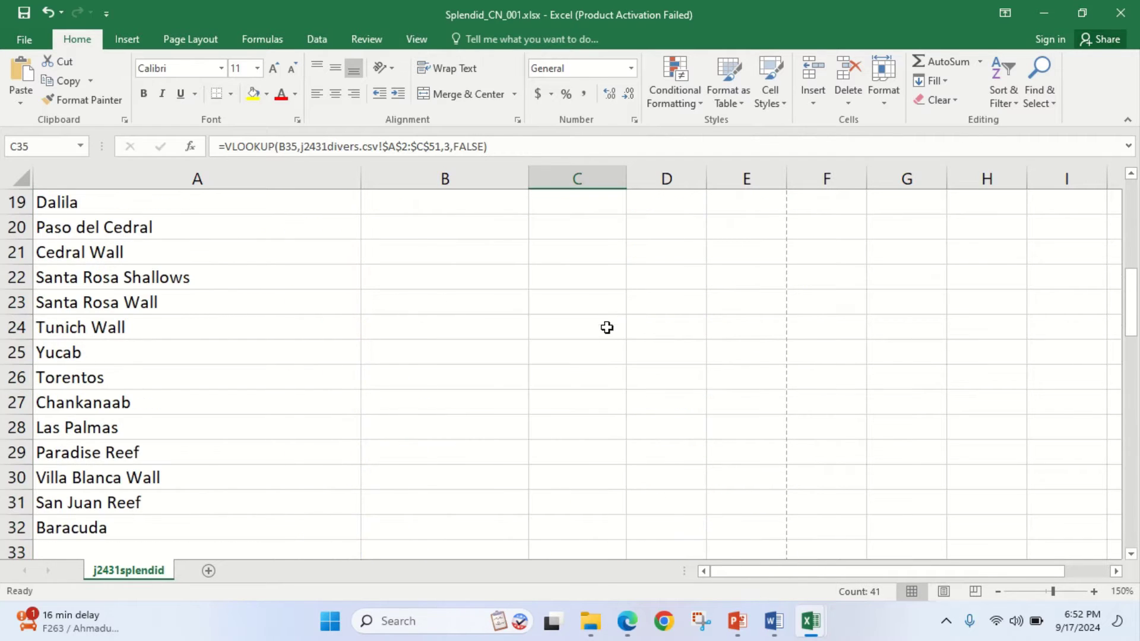
In the exam paper in Edge, highlight question 2's instruction "Replicate this formula for all divers." and its [7] mark allocation
scroll(601, 350, "down", 2)
scroll(601, 350, "down", 1)
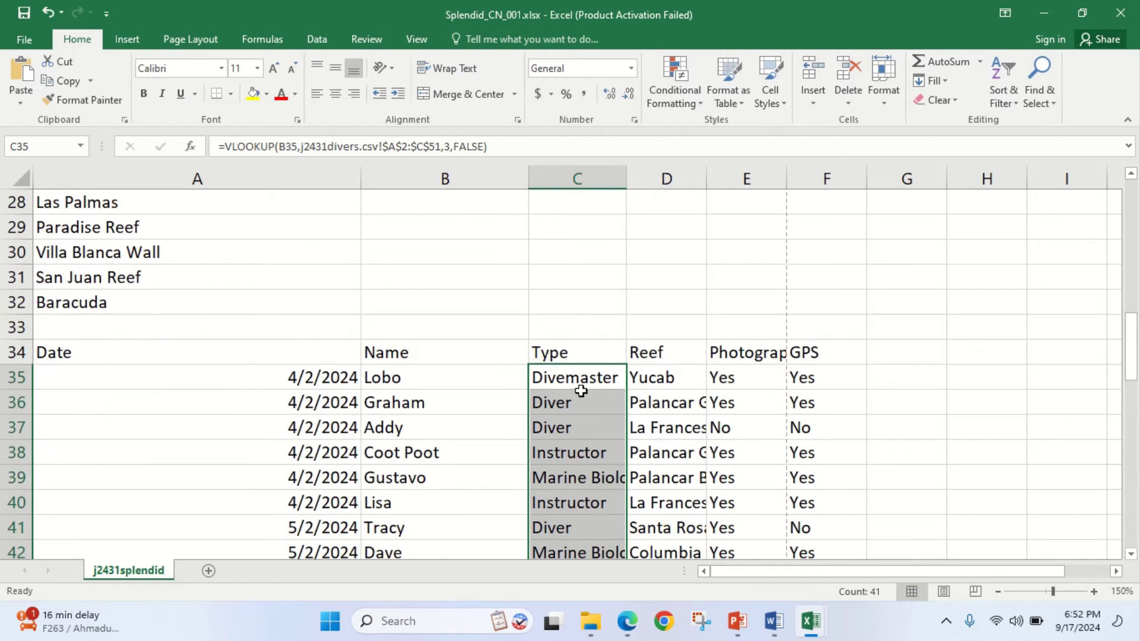
left_click(627, 621)
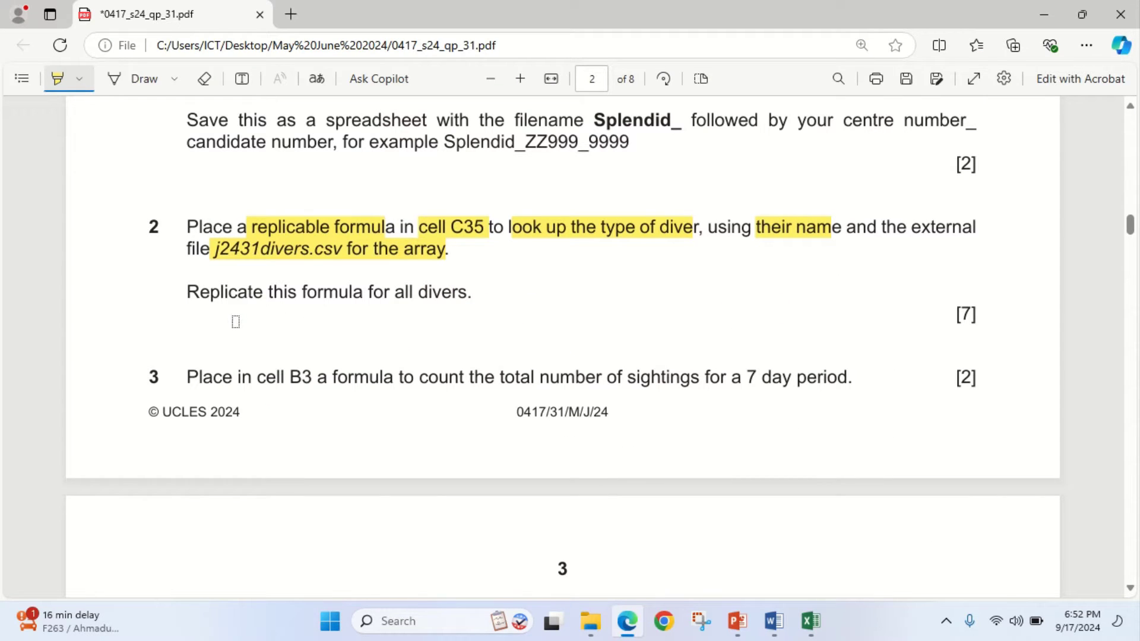
left_click(627, 622)
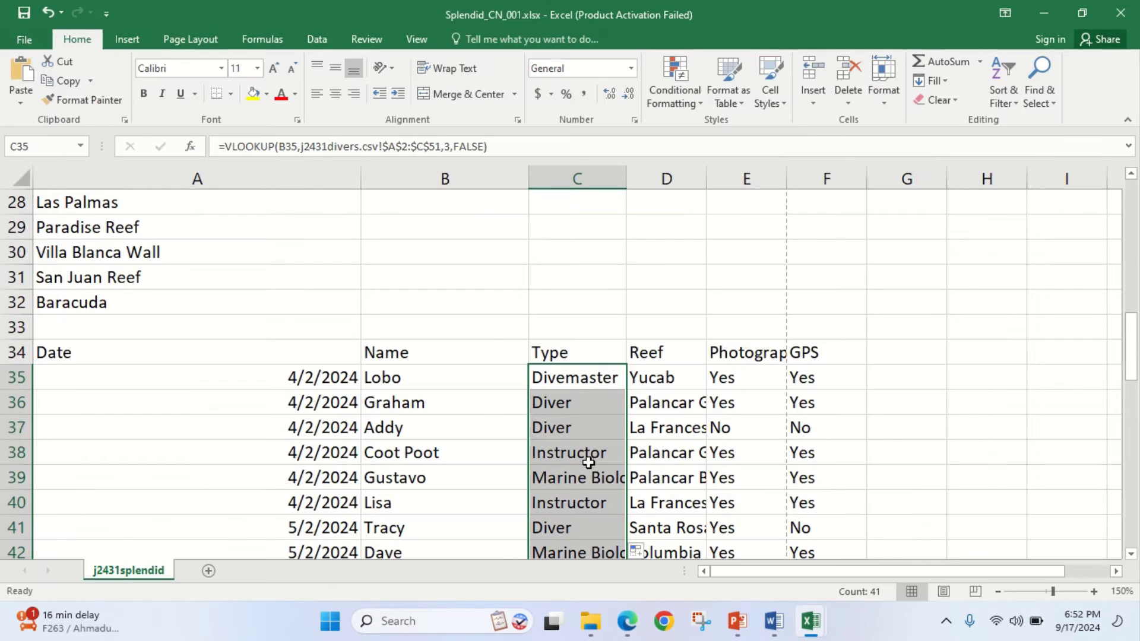
scroll(492, 414, "up", 4)
scroll(492, 414, "up", 5)
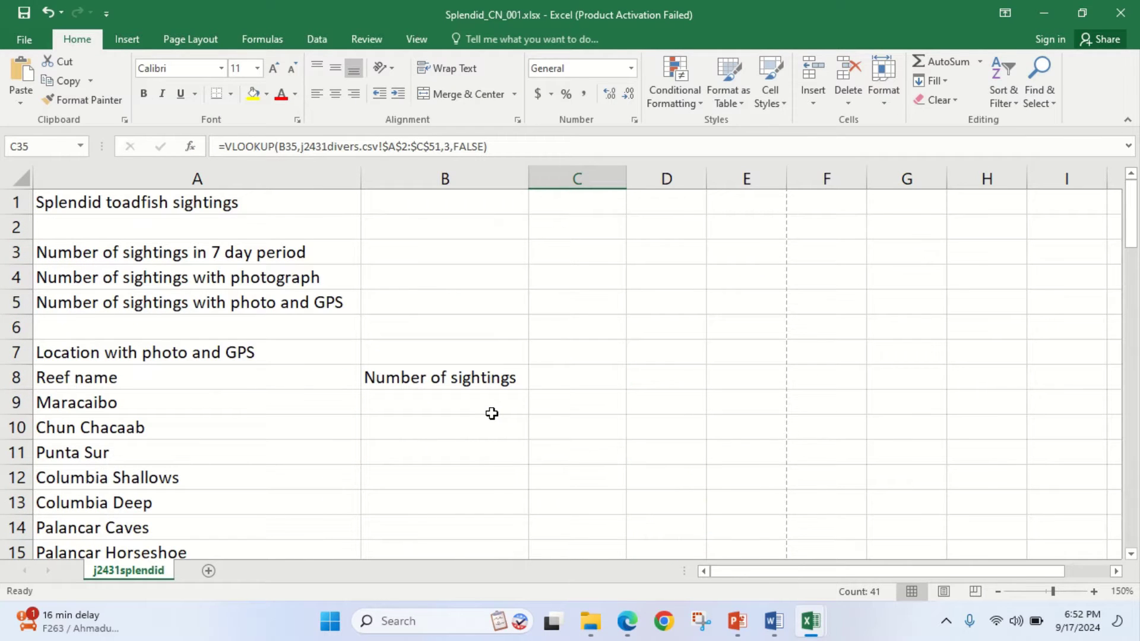
scroll(492, 414, "down", 10)
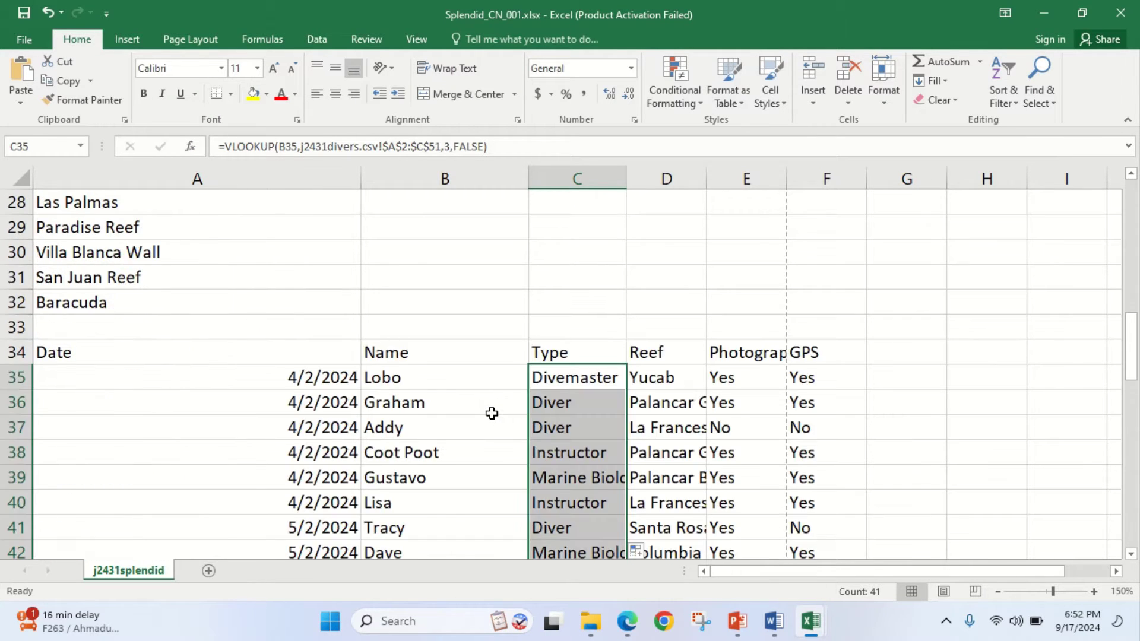
left_click(628, 621)
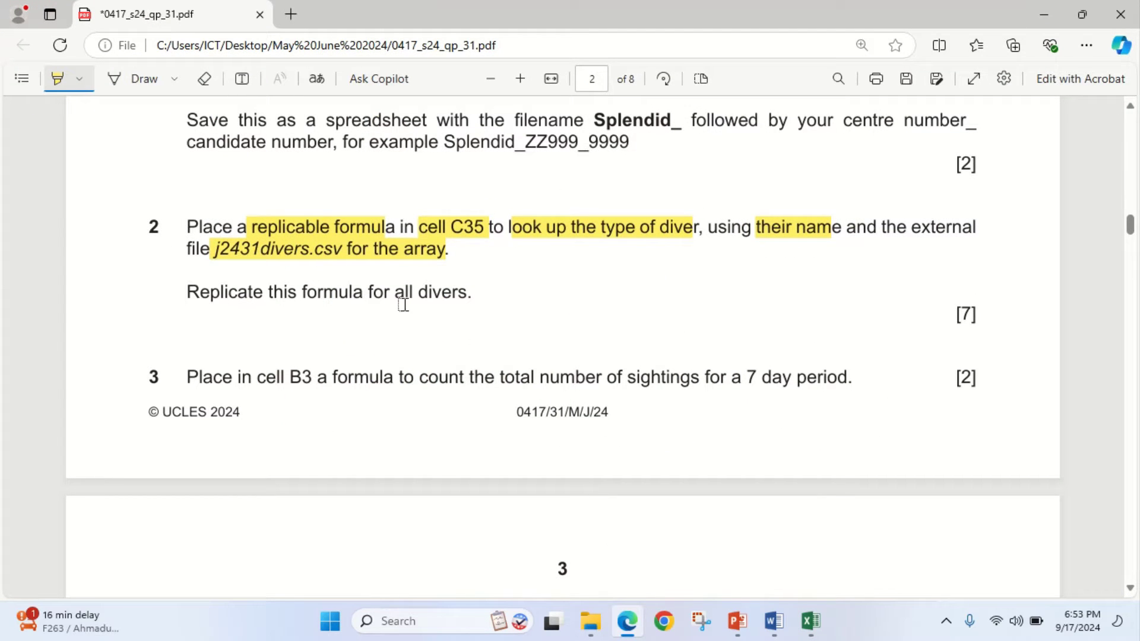
left_click_drag(188, 295, 472, 294)
left_click_drag(956, 315, 972, 316)
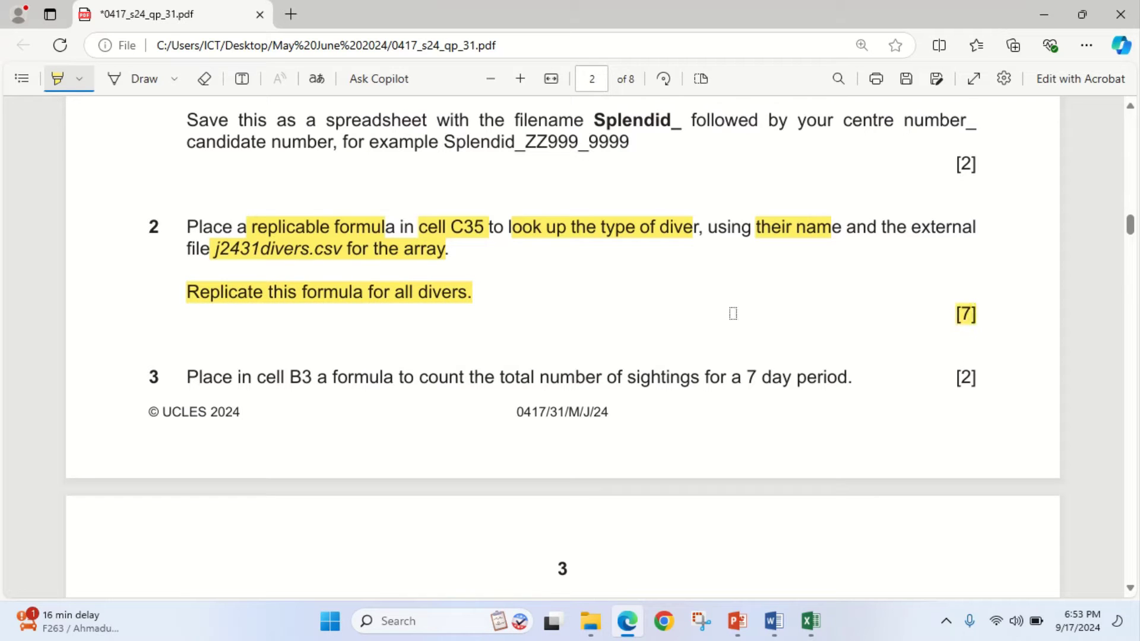
Highlight "B3" and "sightings for a 7 day period." in question 3 of the exam paper
scroll(534, 319, "down", 1)
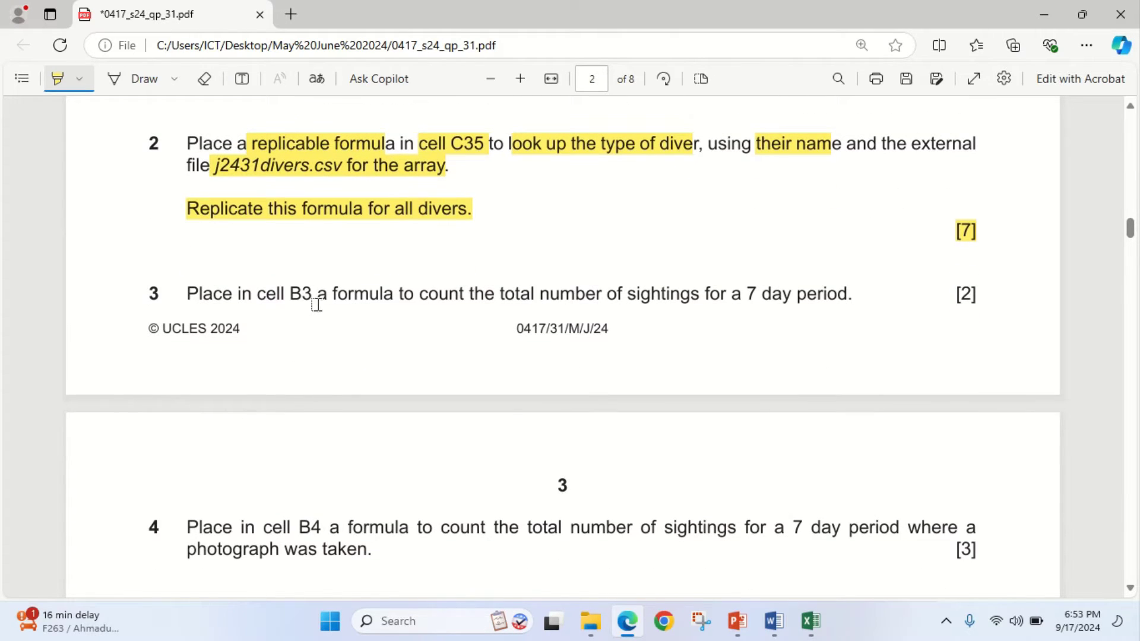
left_click_drag(289, 294, 331, 293)
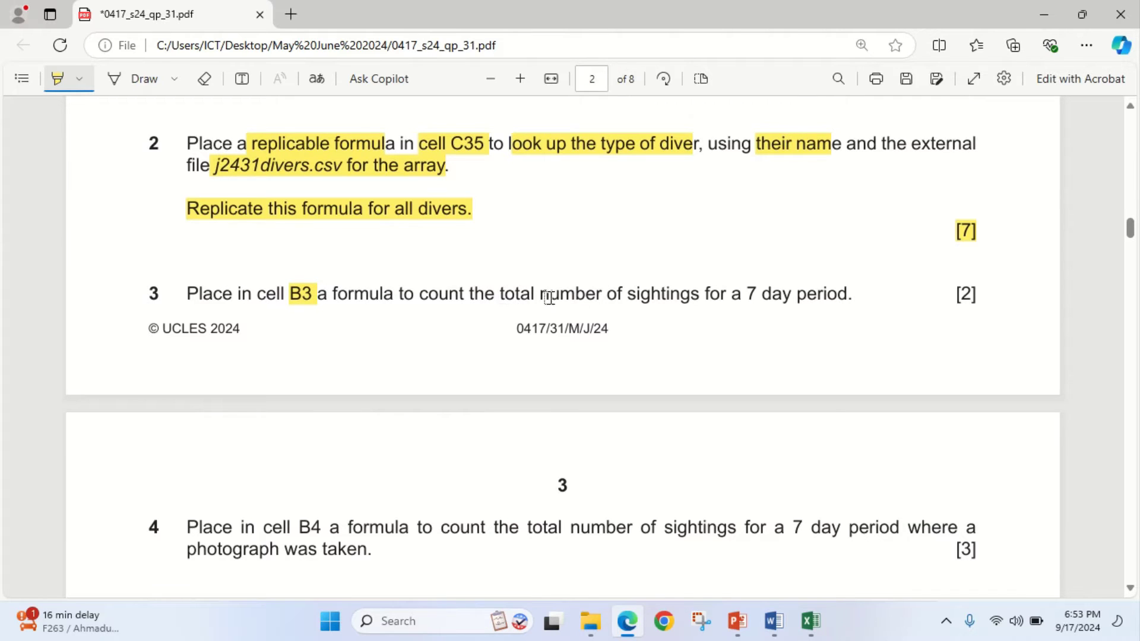
left_click_drag(634, 297, 851, 300)
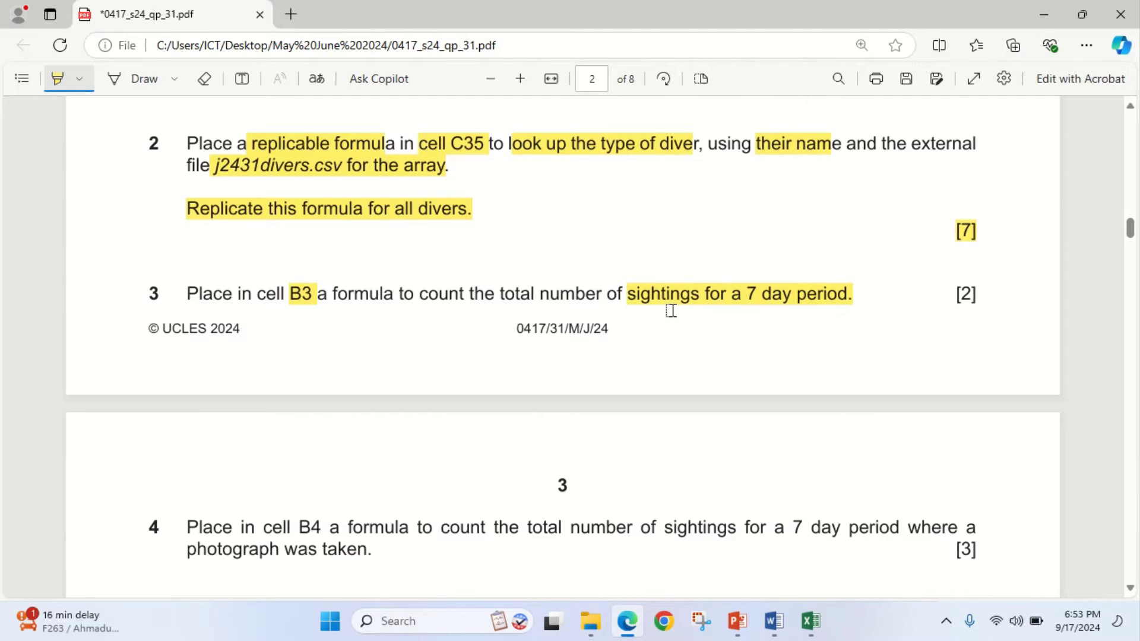
Switch to Splendid_CN_001.xlsx in Excel and select cell B3, beside the number of sightings in the 7 day period
mouse_move(811, 621)
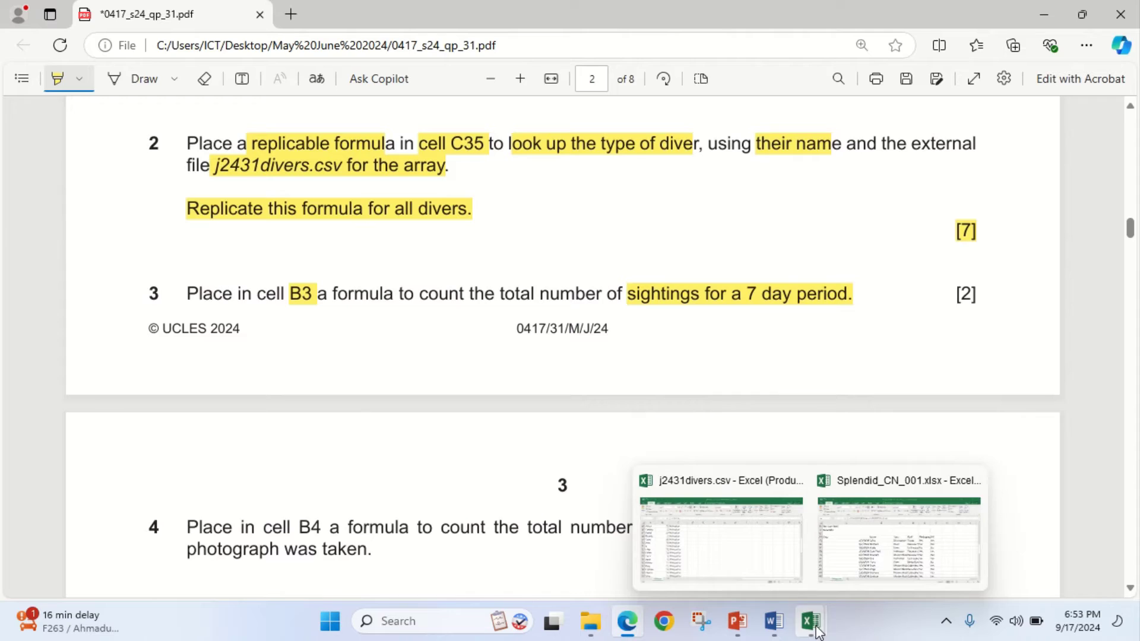
left_click(876, 558)
scroll(483, 403, "up", 10)
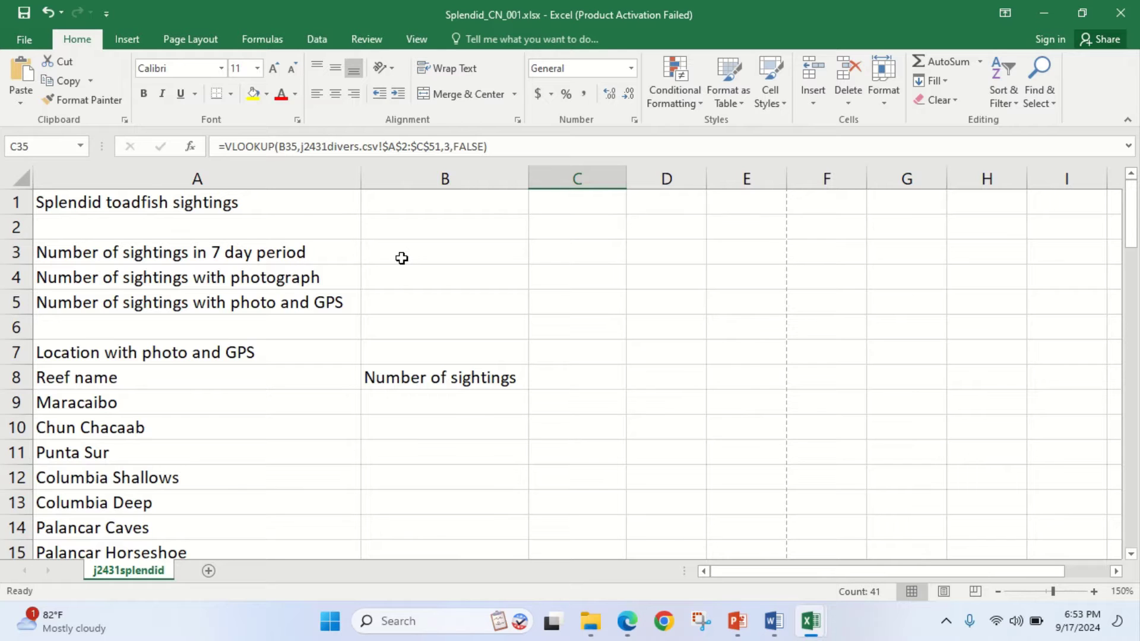
left_click(627, 621)
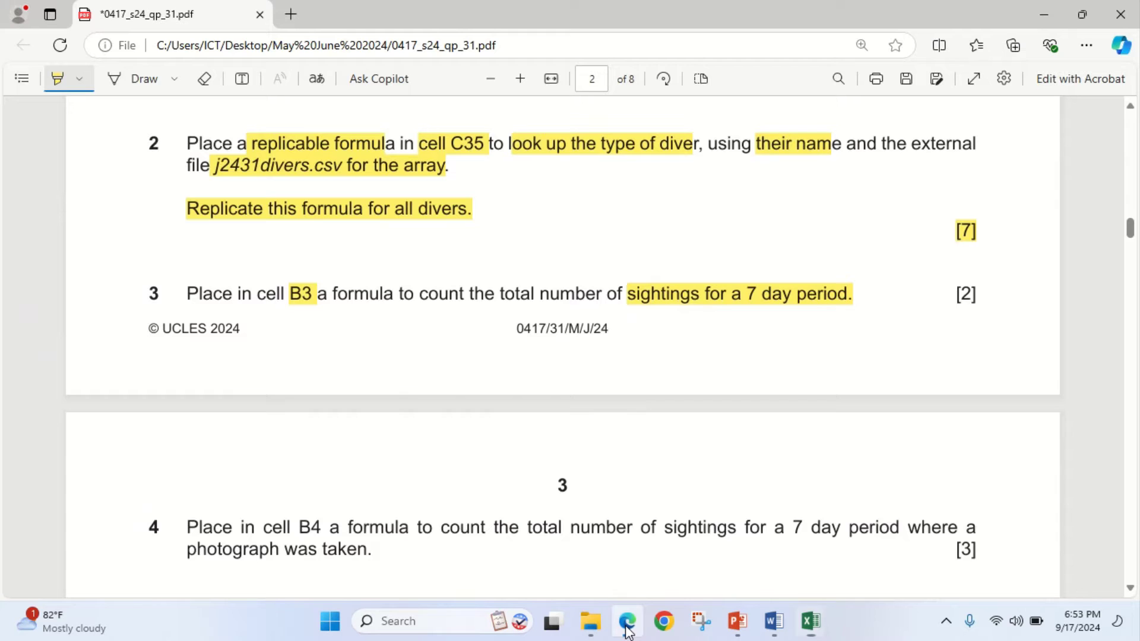
left_click(628, 628)
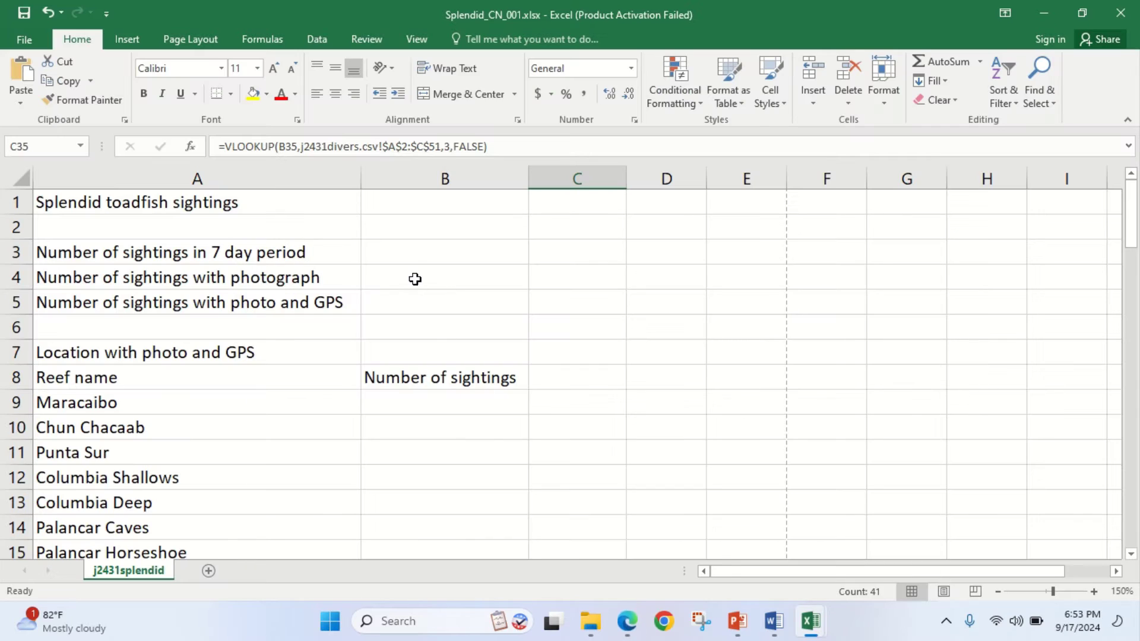
left_click(364, 255)
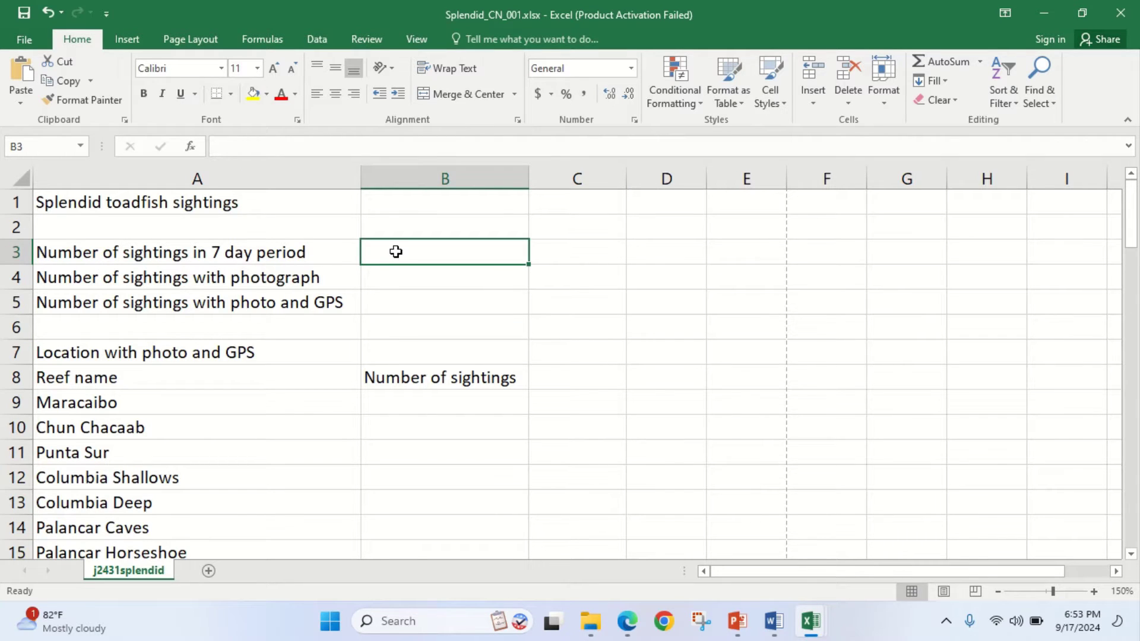
Reread question 3 in the exam paper and look over the sighting records from row 34 of Splendid_CN_001.xlsx
left_click(626, 629)
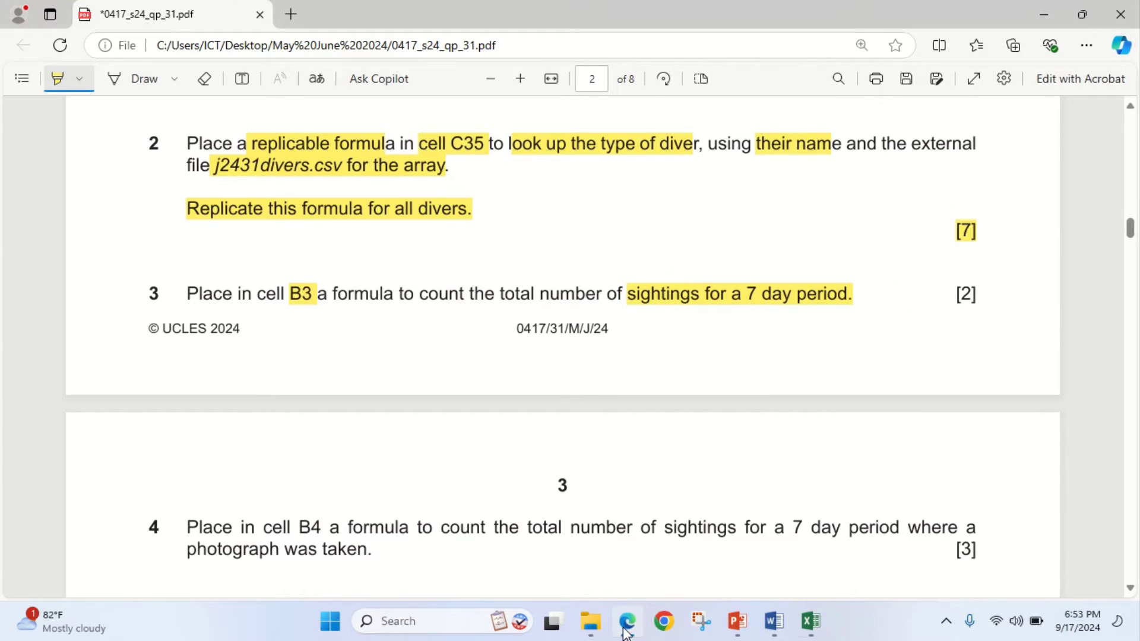
left_click(626, 633)
scroll(475, 393, "down", 3)
scroll(484, 390, "up", 1)
scroll(483, 390, "up", 2)
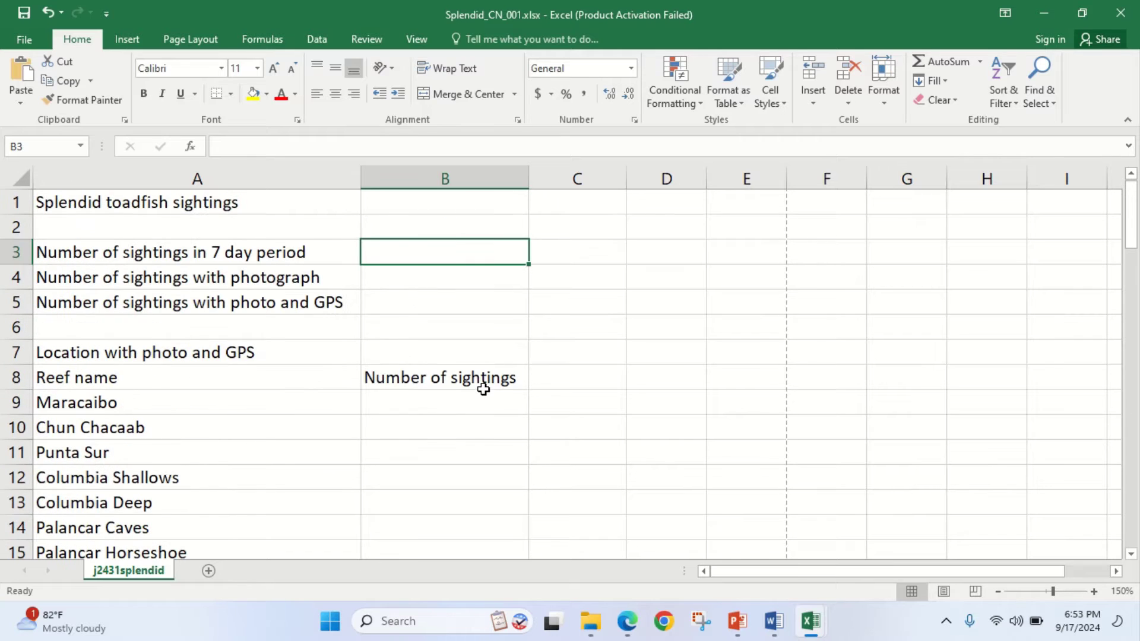
scroll(482, 389, "down", 10)
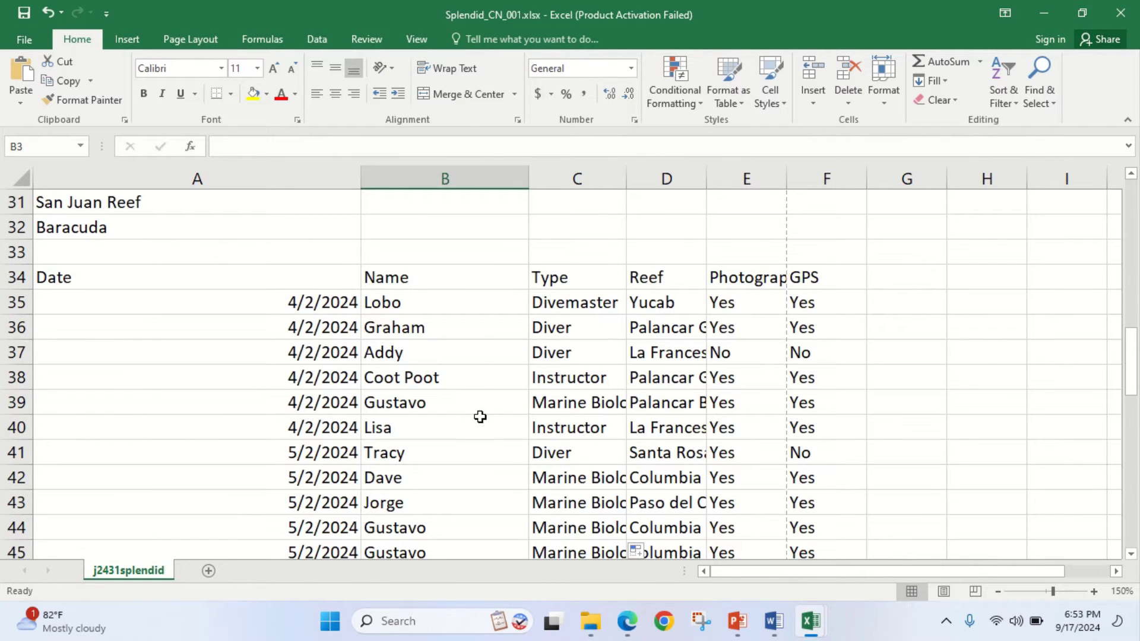
scroll(478, 401, "up", 7)
scroll(478, 411, "up", 3)
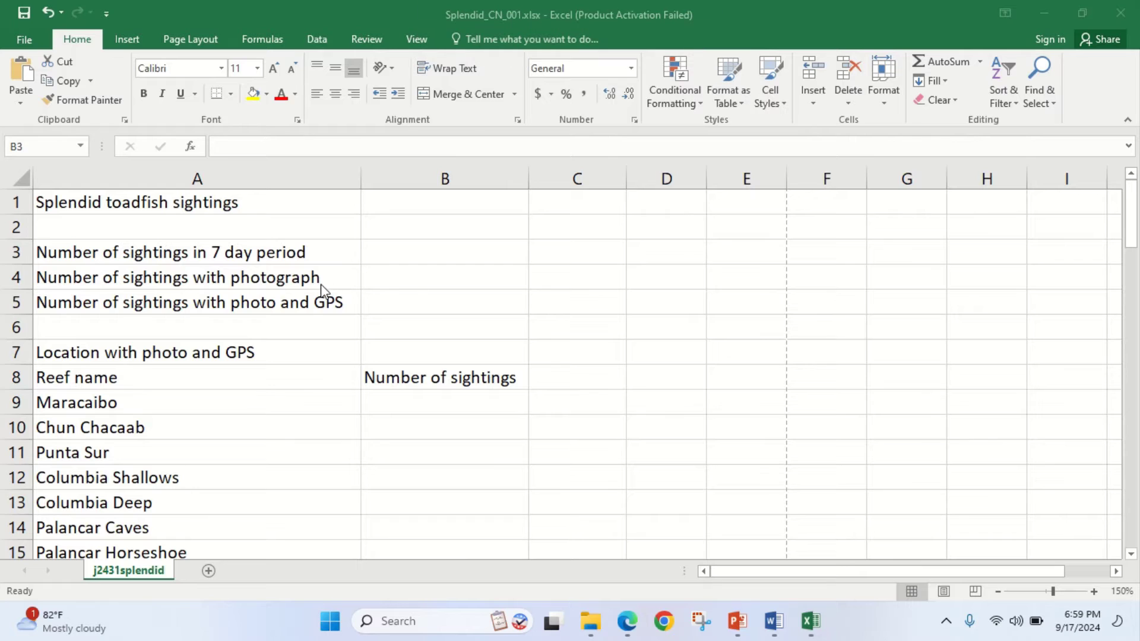
Select cell B3 again and consult the exam paper's notes on the sightings rows before returning to Splendid_CN_001.xlsx
left_click(392, 263)
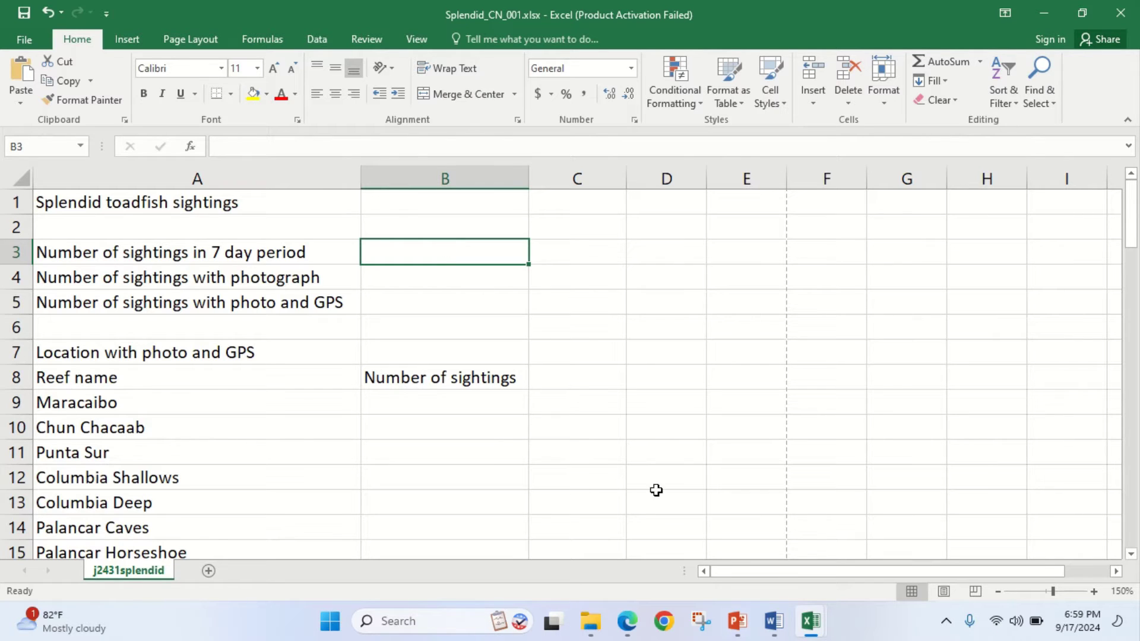
left_click(628, 622)
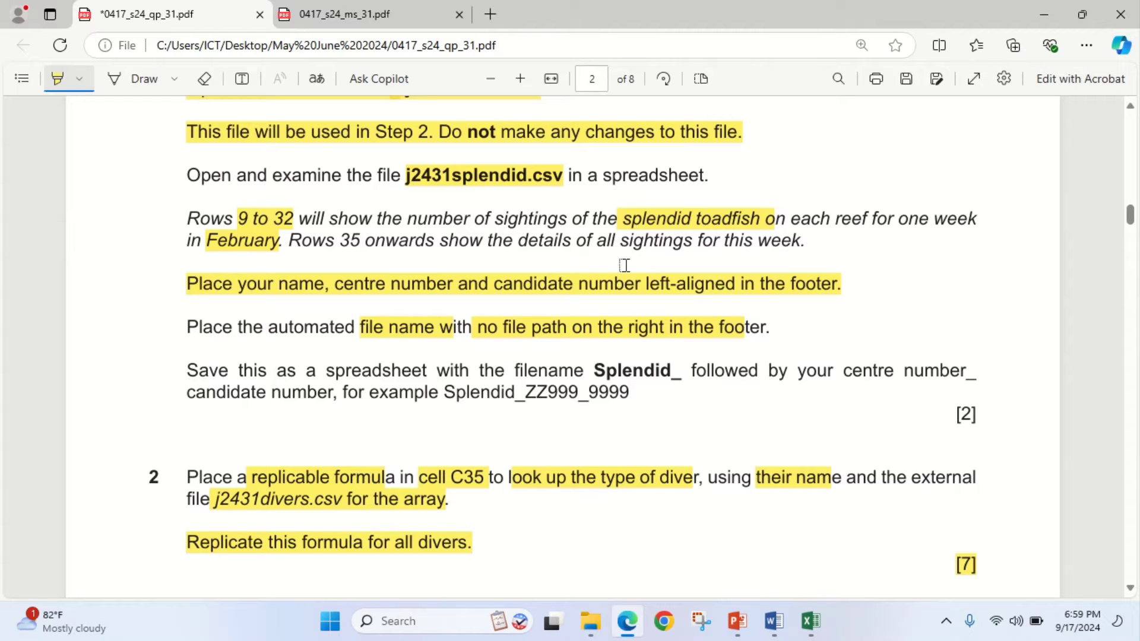
mouse_move(811, 621)
left_click(865, 541)
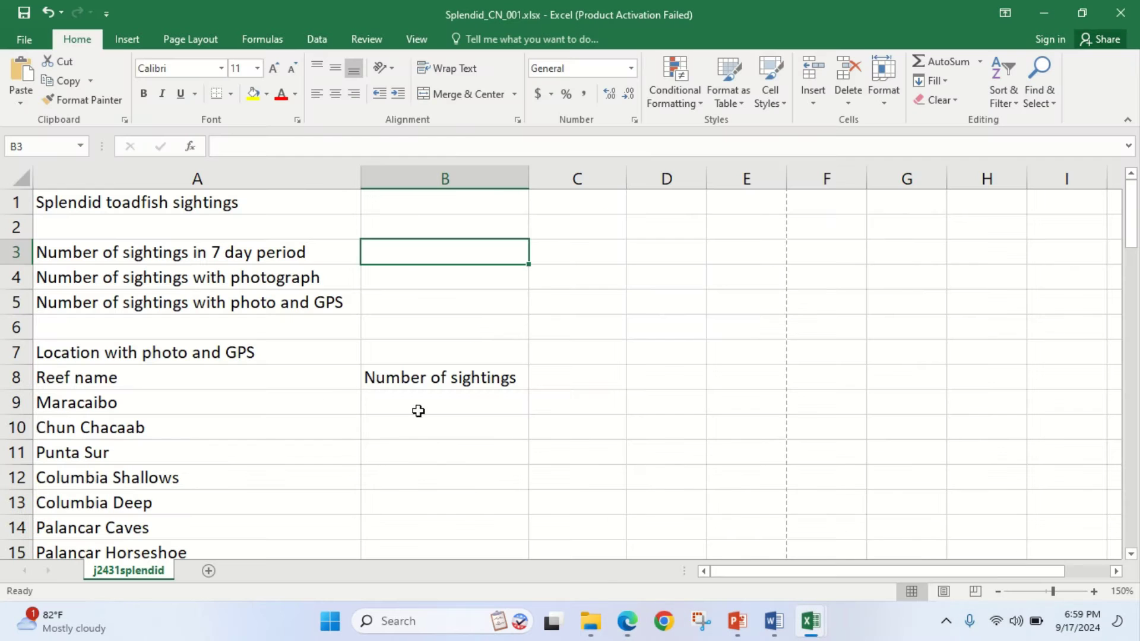
Examine the sighting dates in column A from row 35 to row 75 to check which days the records cover
scroll(319, 382, "down", 11)
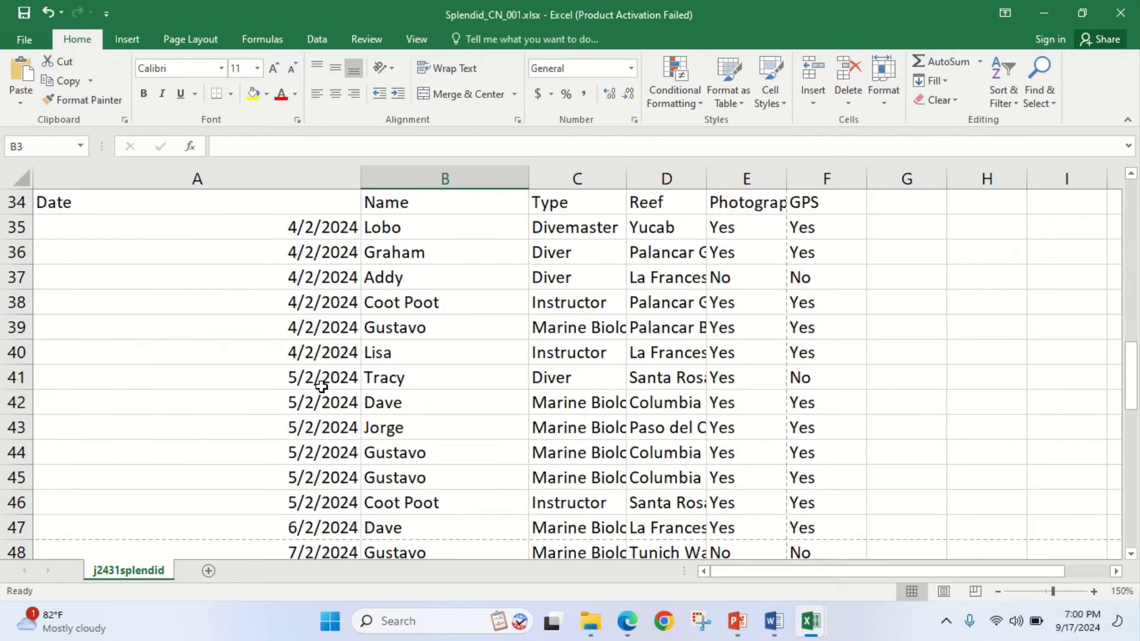
scroll(322, 386, "up", 2)
scroll(319, 383, "down", 2)
scroll(318, 385, "up", 2)
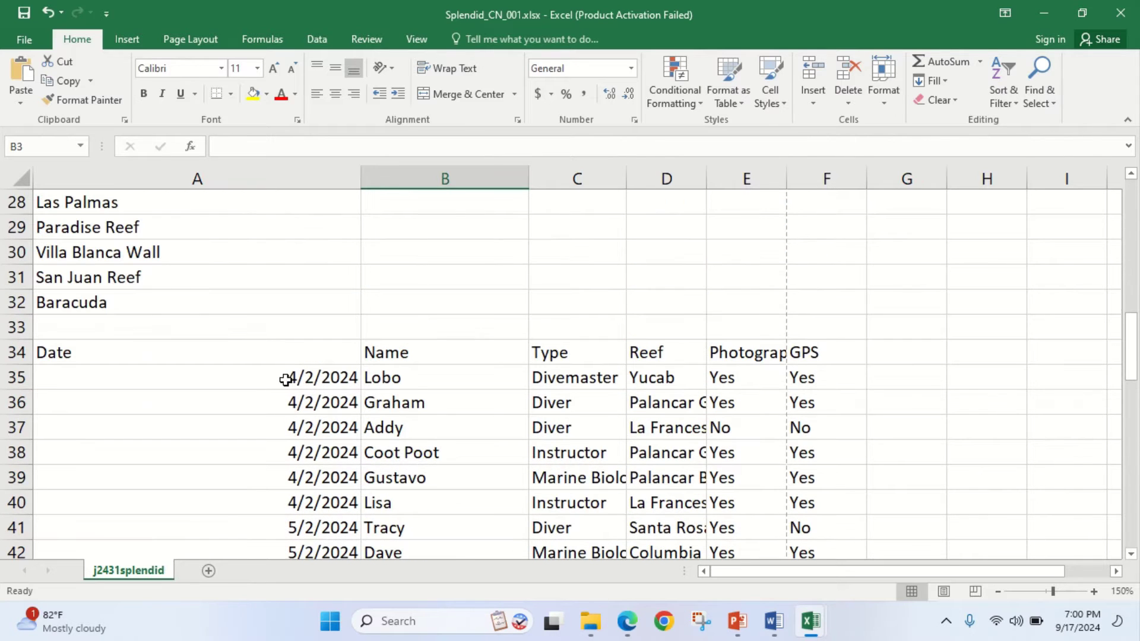
scroll(296, 380, "down", 6)
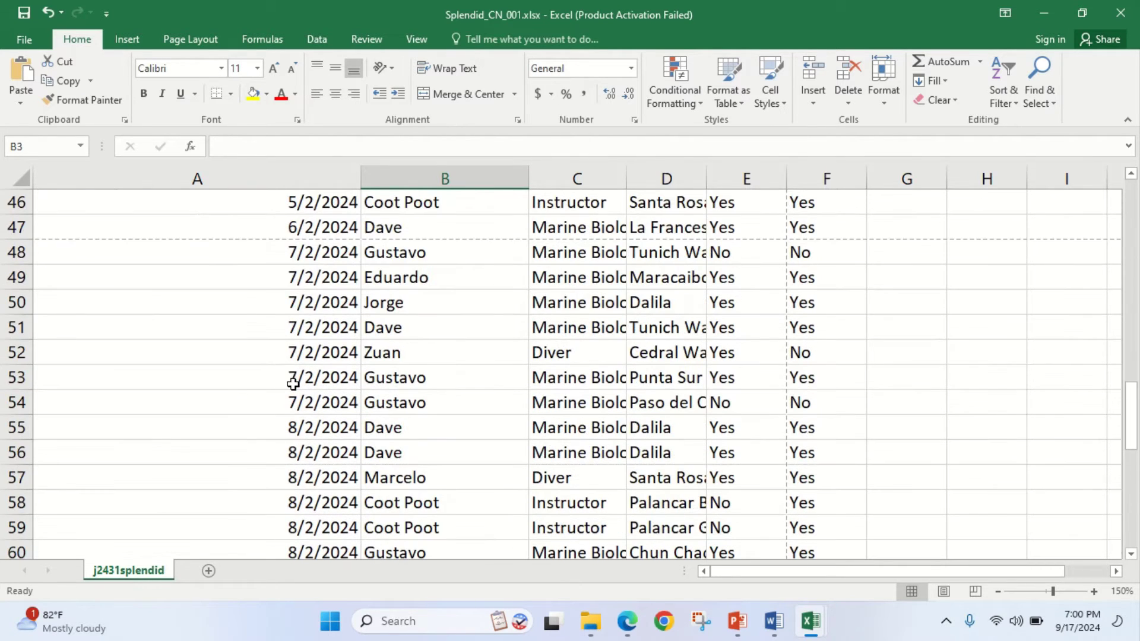
scroll(293, 384, "down", 7)
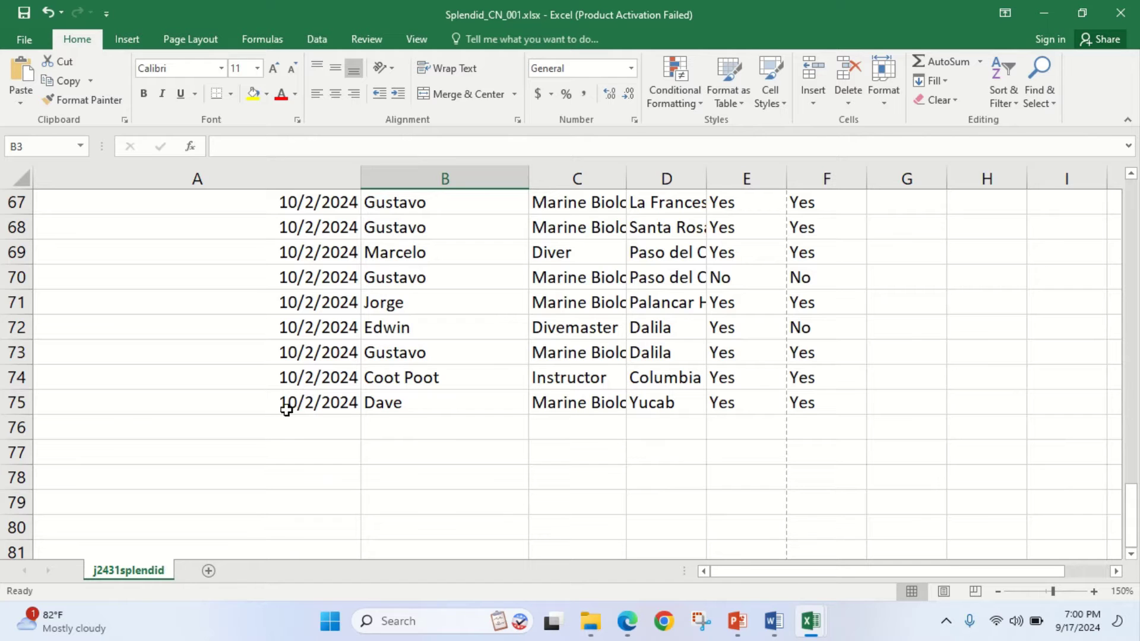
scroll(287, 409, "up", 1)
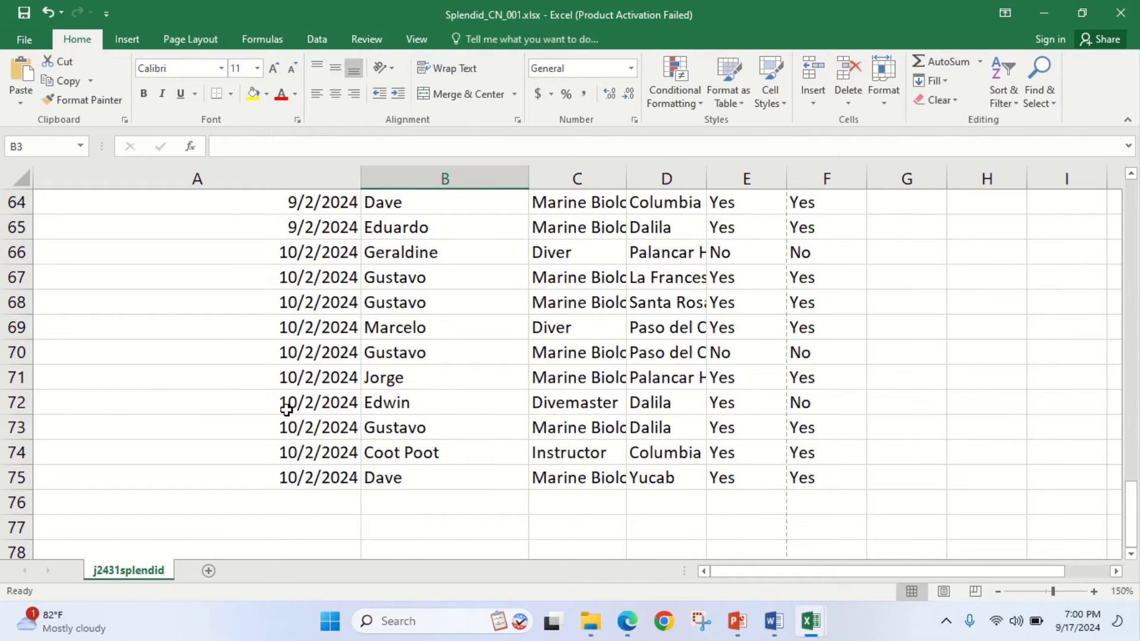
scroll(287, 410, "up", 12)
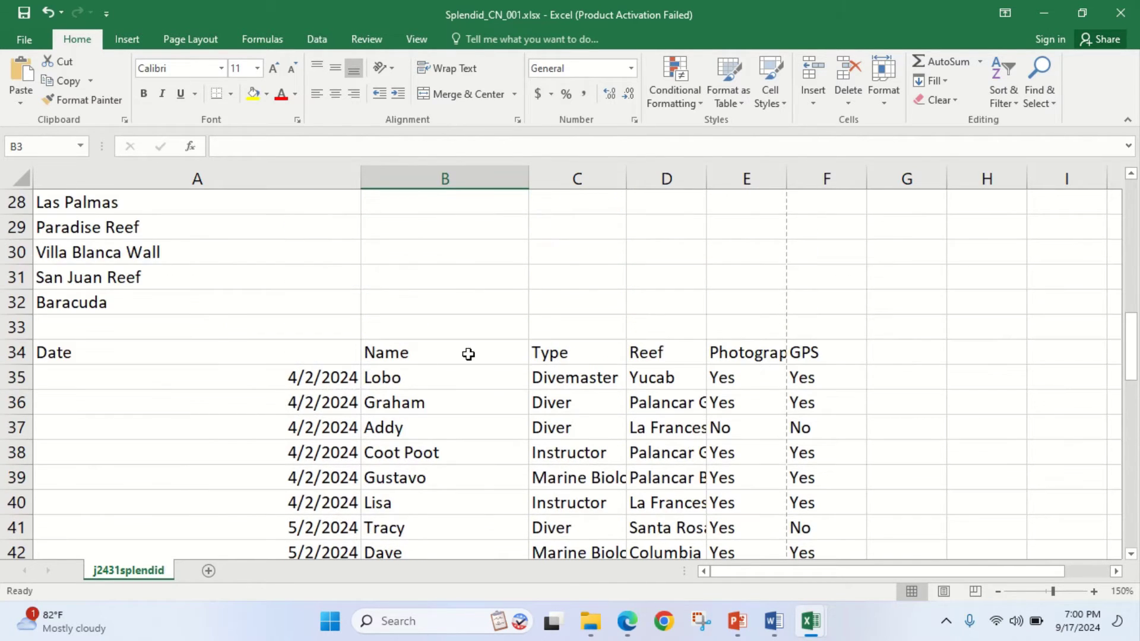
scroll(444, 425, "down", 3)
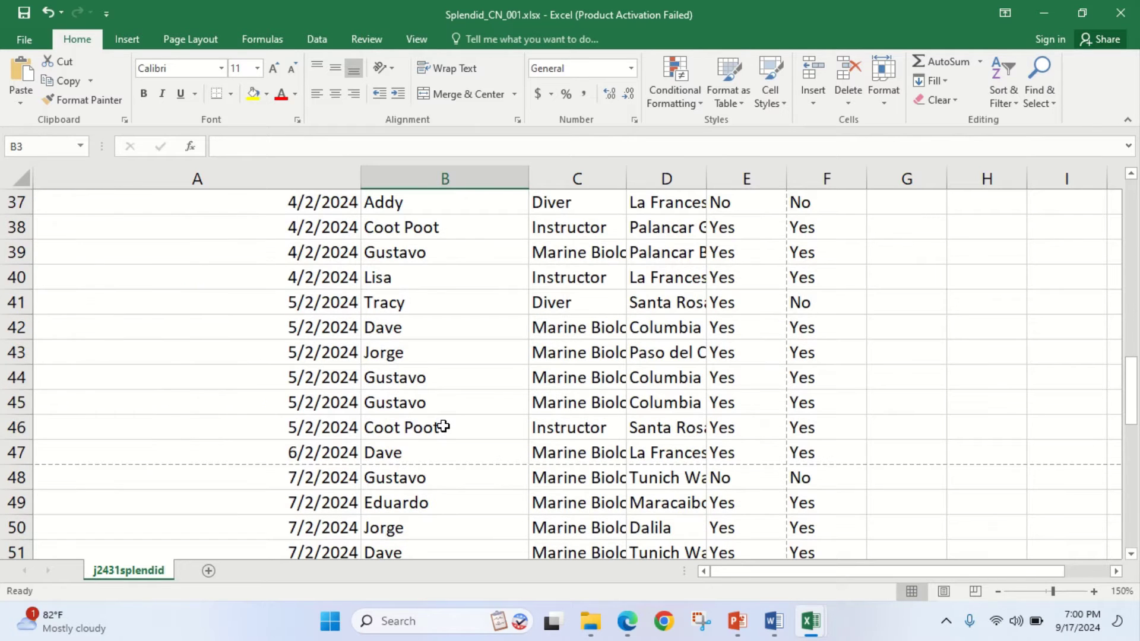
Recheck question 3 in the exam paper against the sighting records, and go back towards the summary rows of Splendid_CN_001.xlsx
left_click(627, 622)
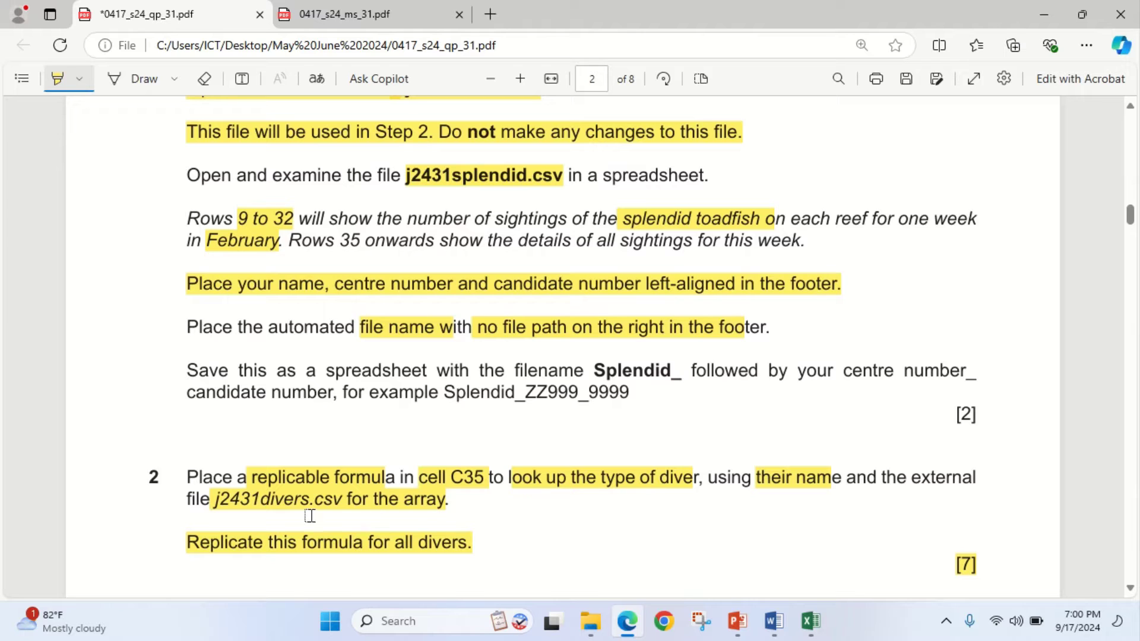
scroll(289, 482, "down", 2)
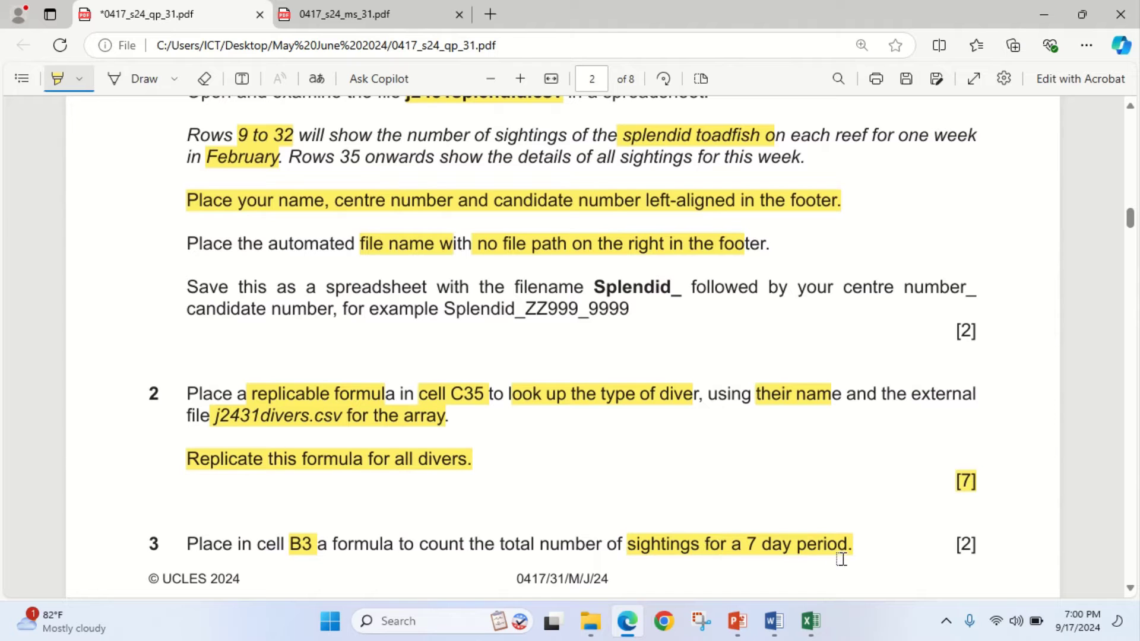
left_click(622, 634)
scroll(377, 430, "up", 4)
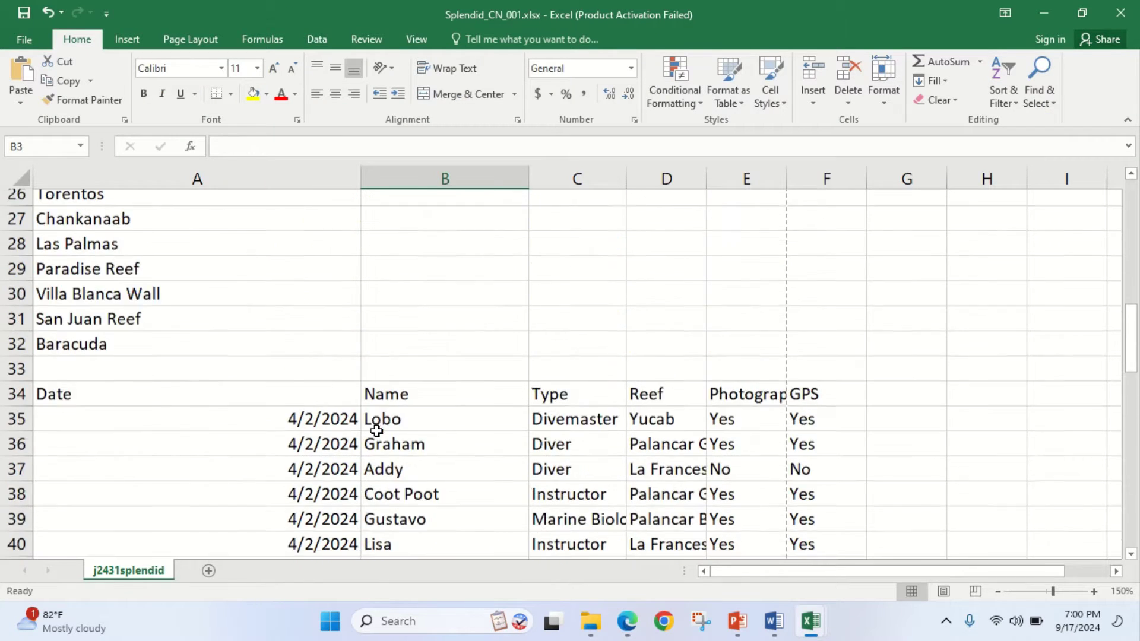
scroll(376, 431, "down", 2)
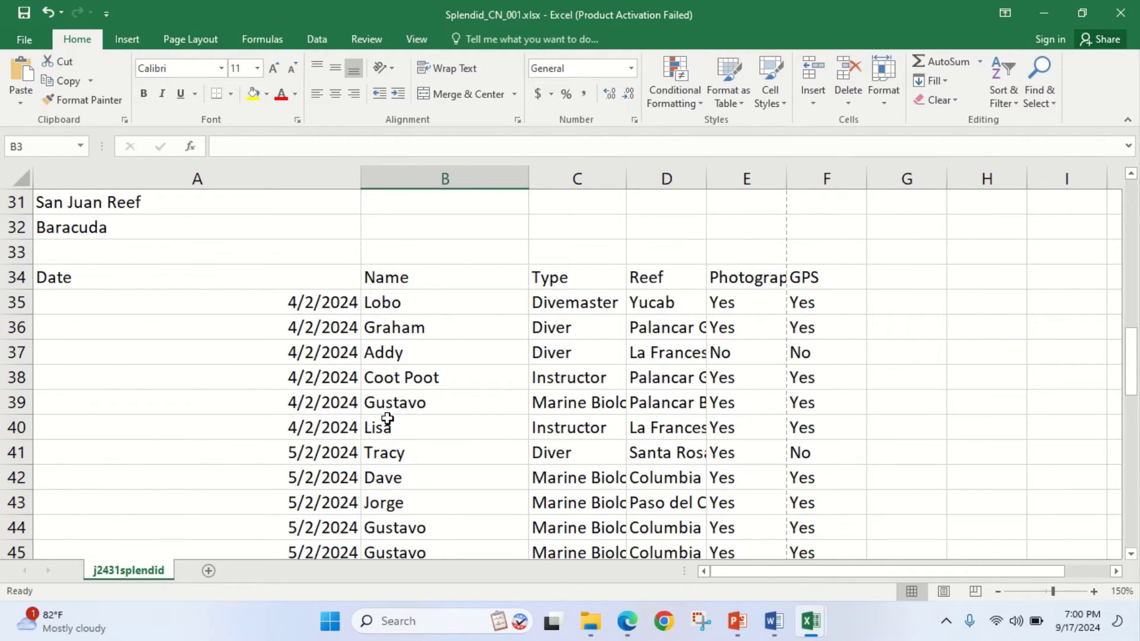
scroll(387, 418, "up", 3)
scroll(387, 419, "up", 5)
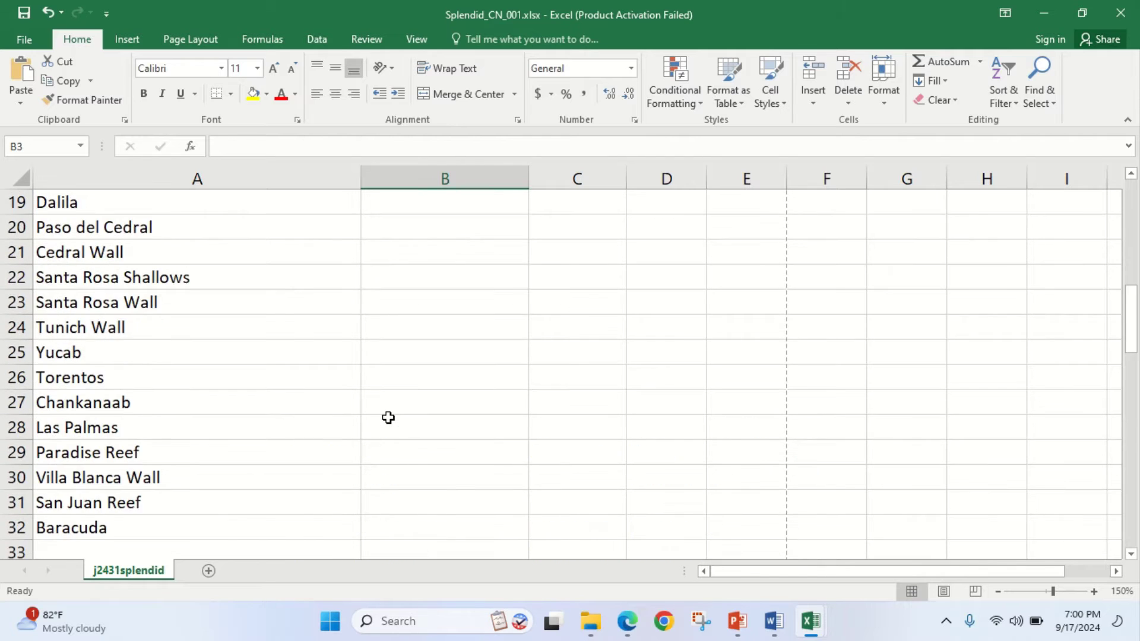
scroll(389, 418, "up", 1)
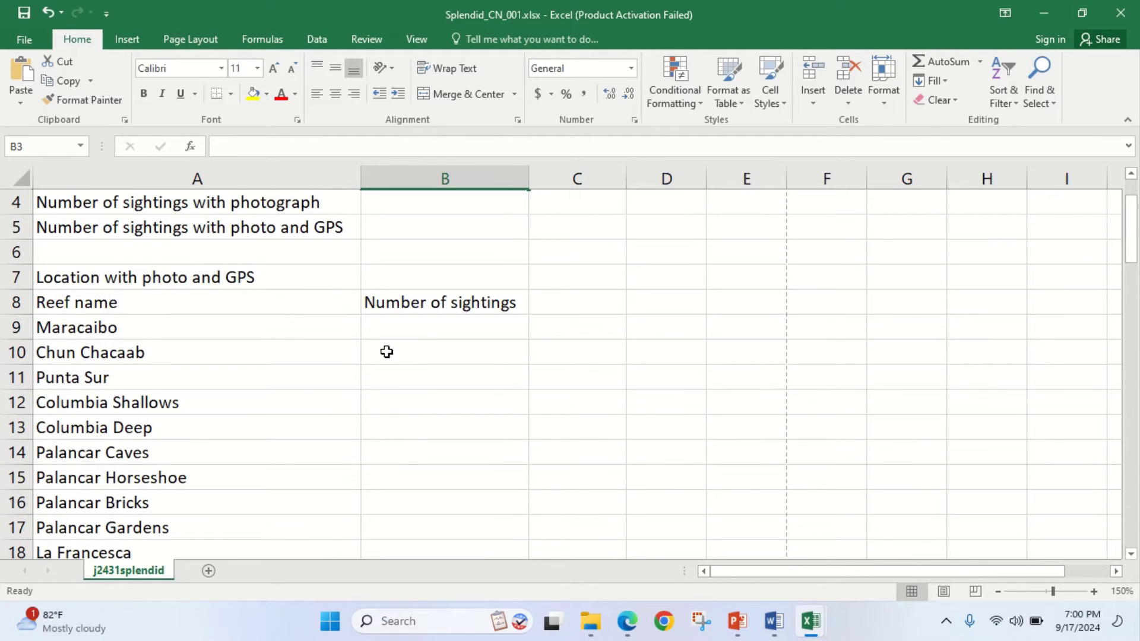
Look over the sighting records from row 35 once more against the 7-day sightings summary row
scroll(401, 258, "up", 1)
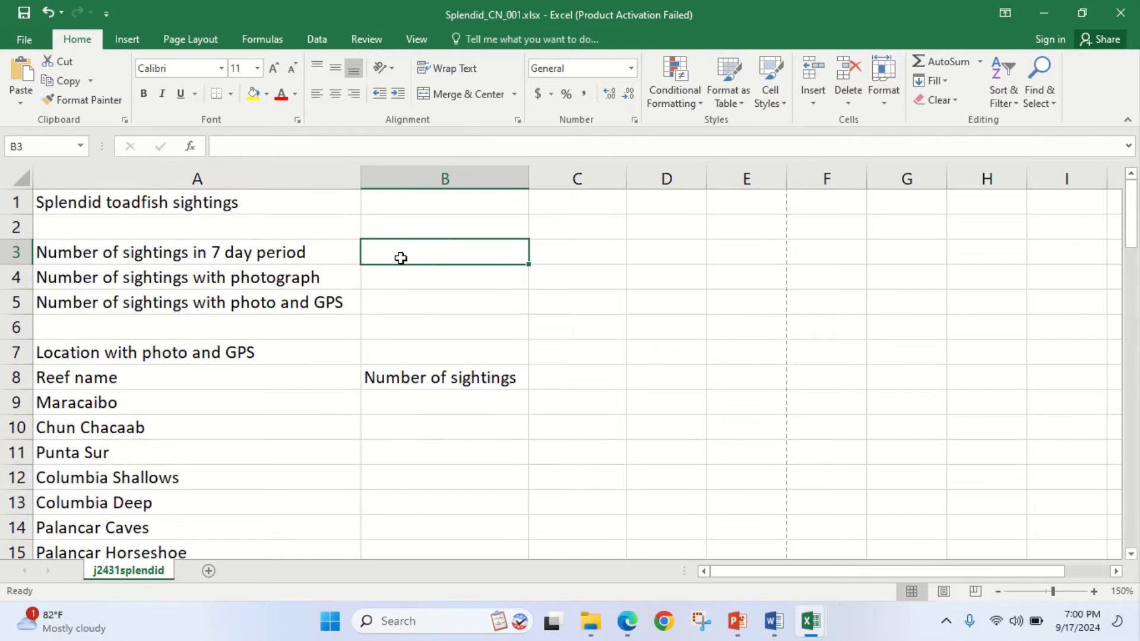
scroll(426, 268, "down", 11)
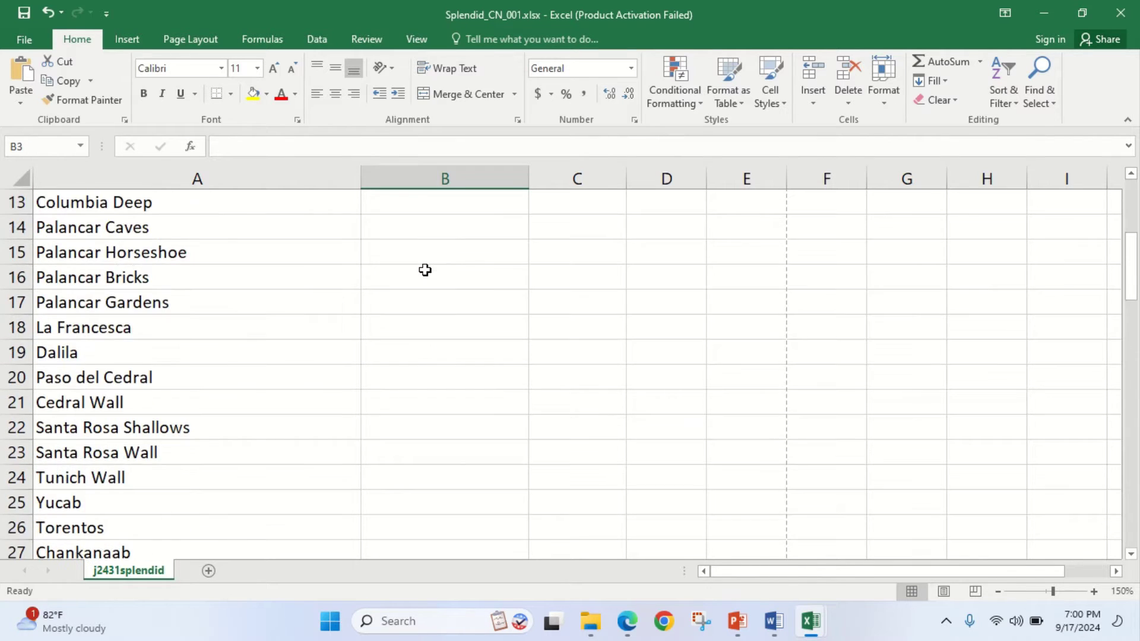
scroll(414, 300, "up", 1)
scroll(414, 300, "up", 2)
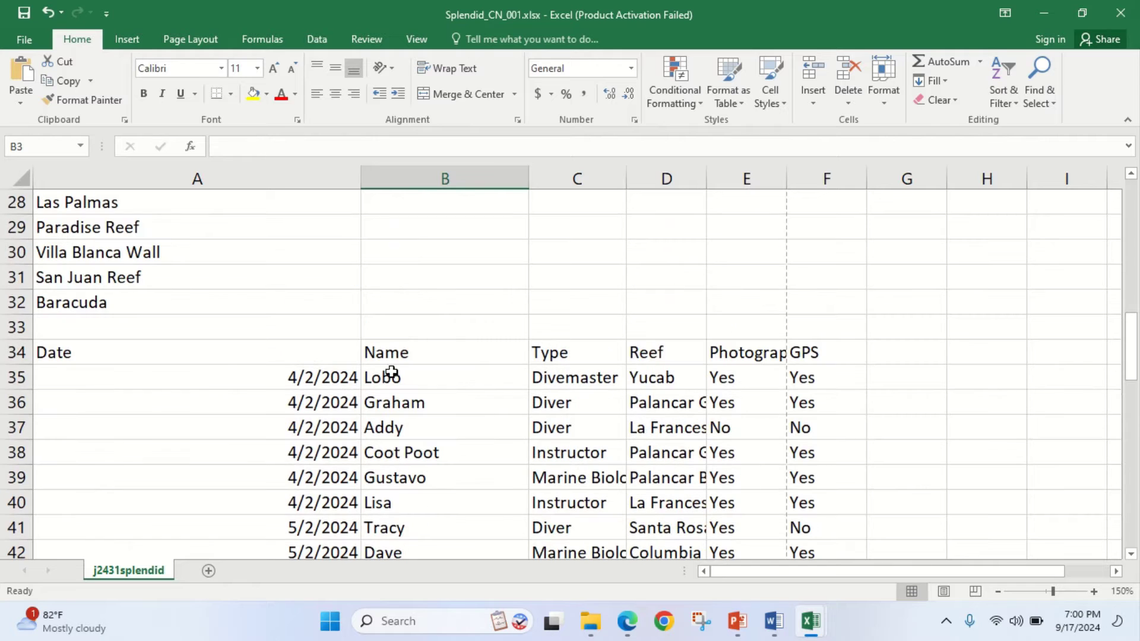
left_click(391, 383)
scroll(391, 385, "down", 3)
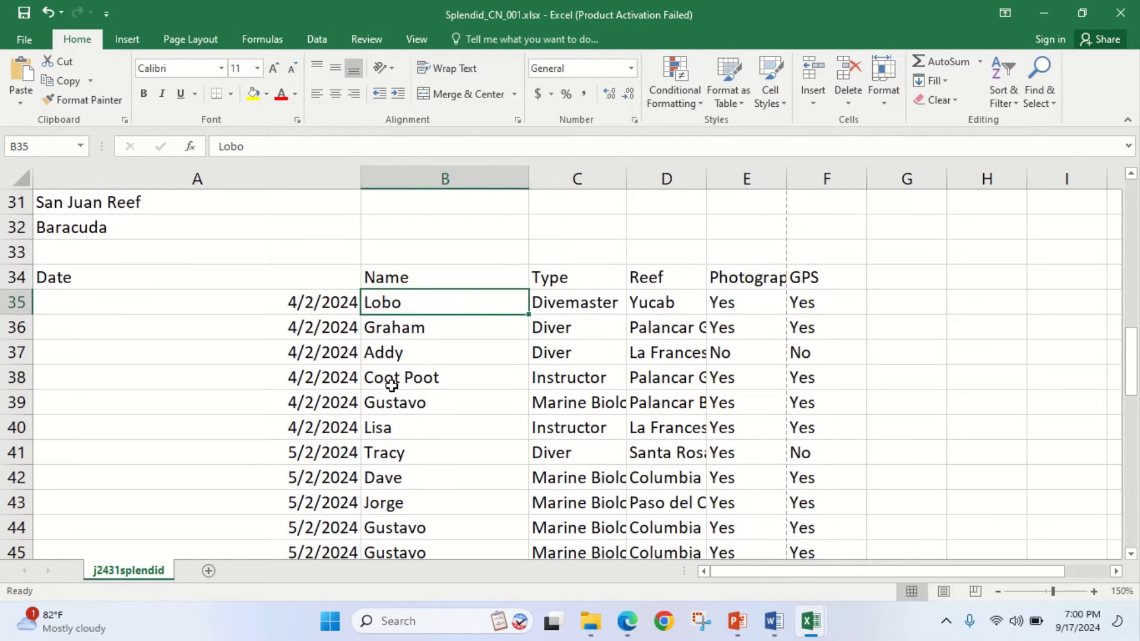
scroll(391, 387, "up", 3)
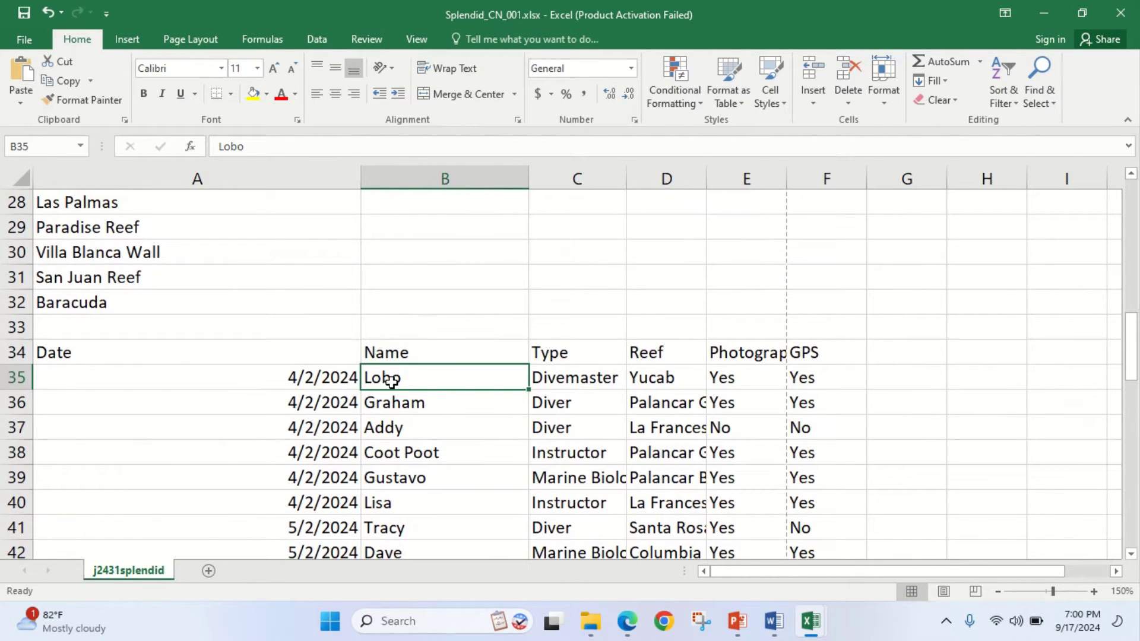
scroll(391, 383, "up", 9)
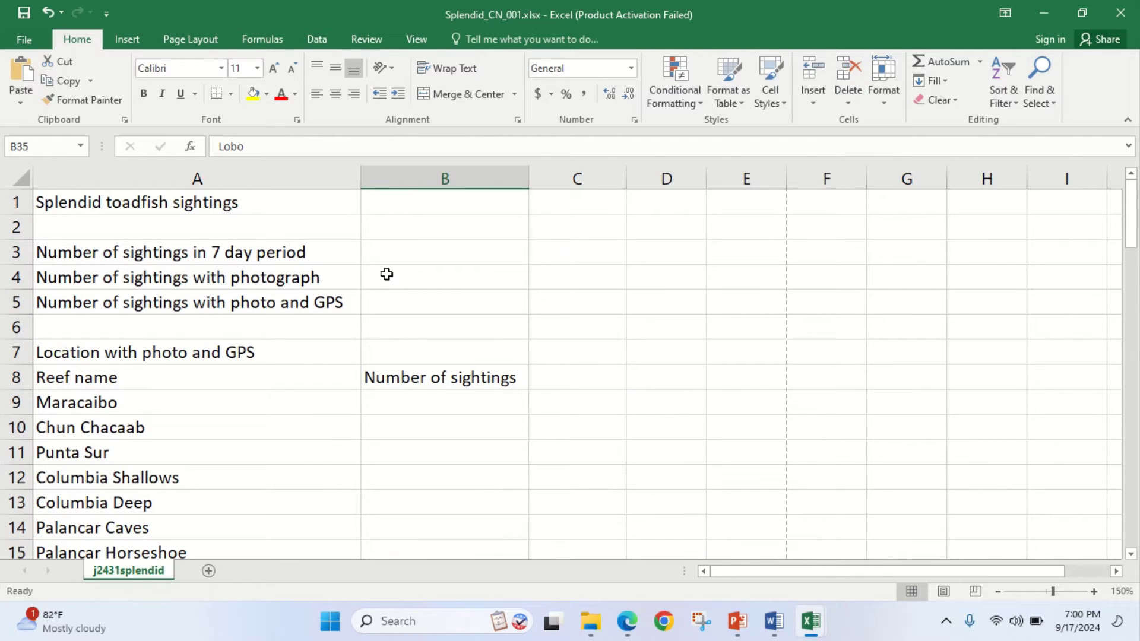
Start a COUNT formula in cell B3 with the diver names in B35:B75 as its range
left_click(417, 255)
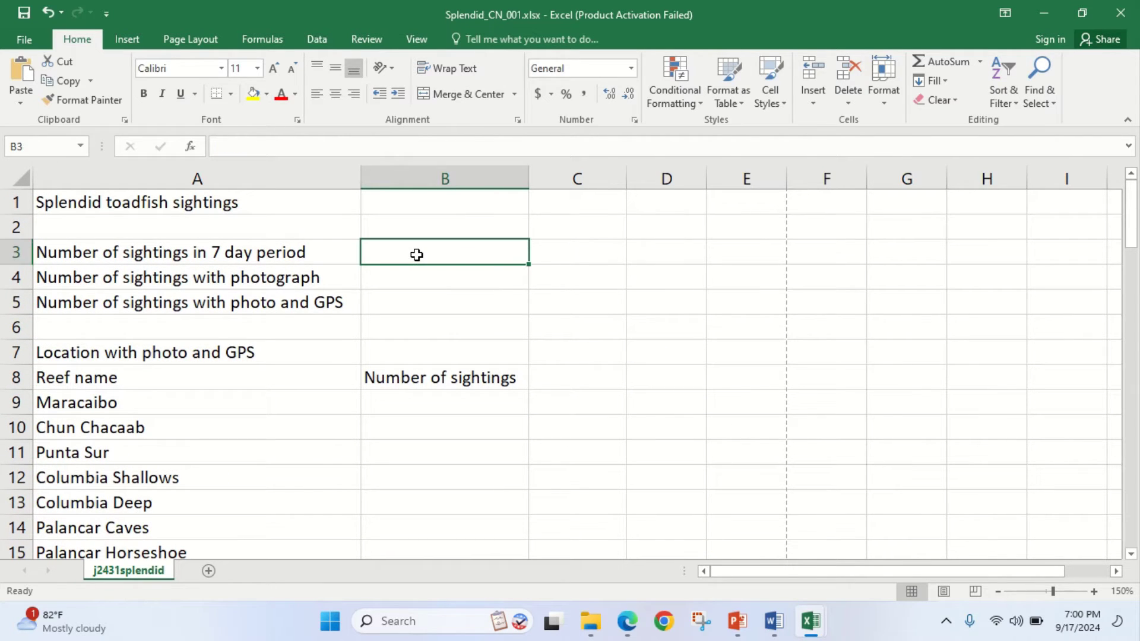
type("=")
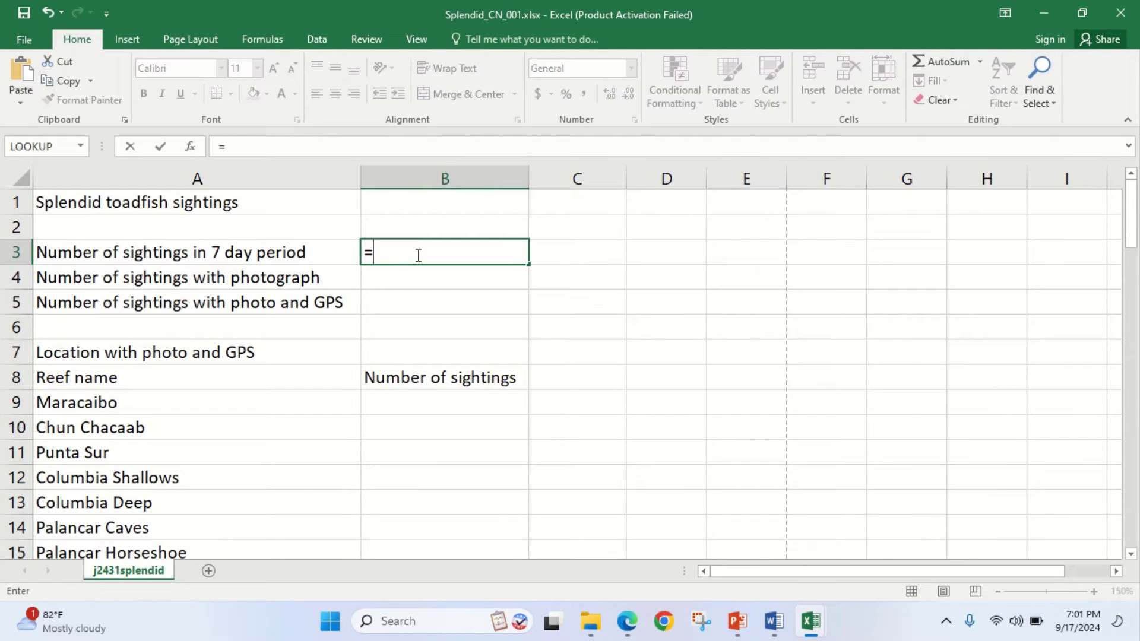
type("couna")
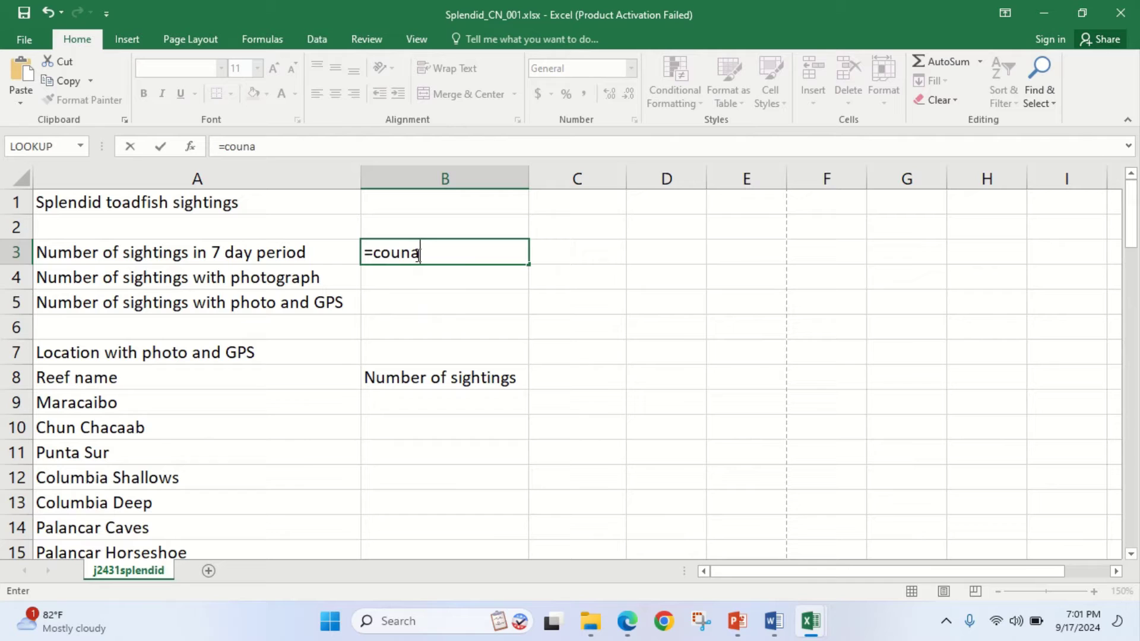
key("BackSpace")
type("t")
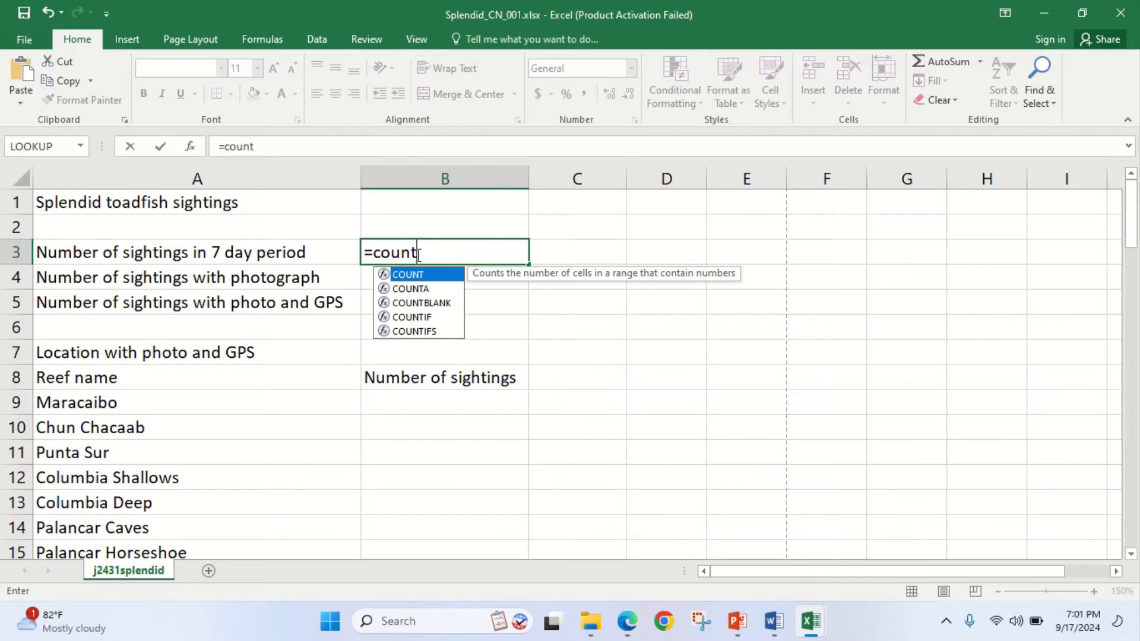
left_click(423, 291)
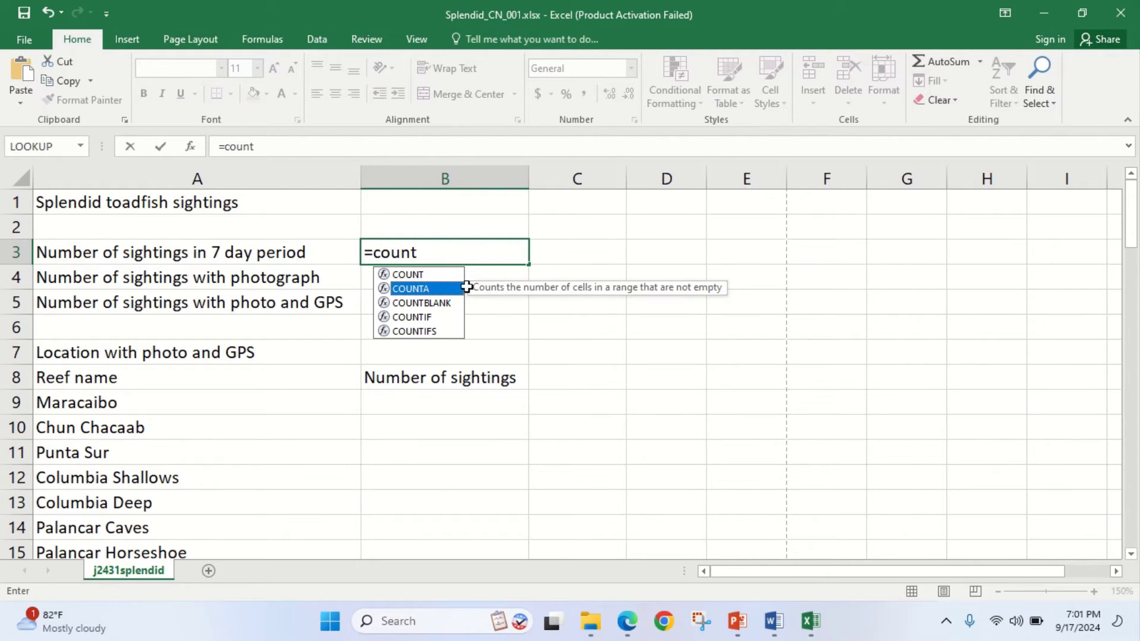
left_click(435, 257)
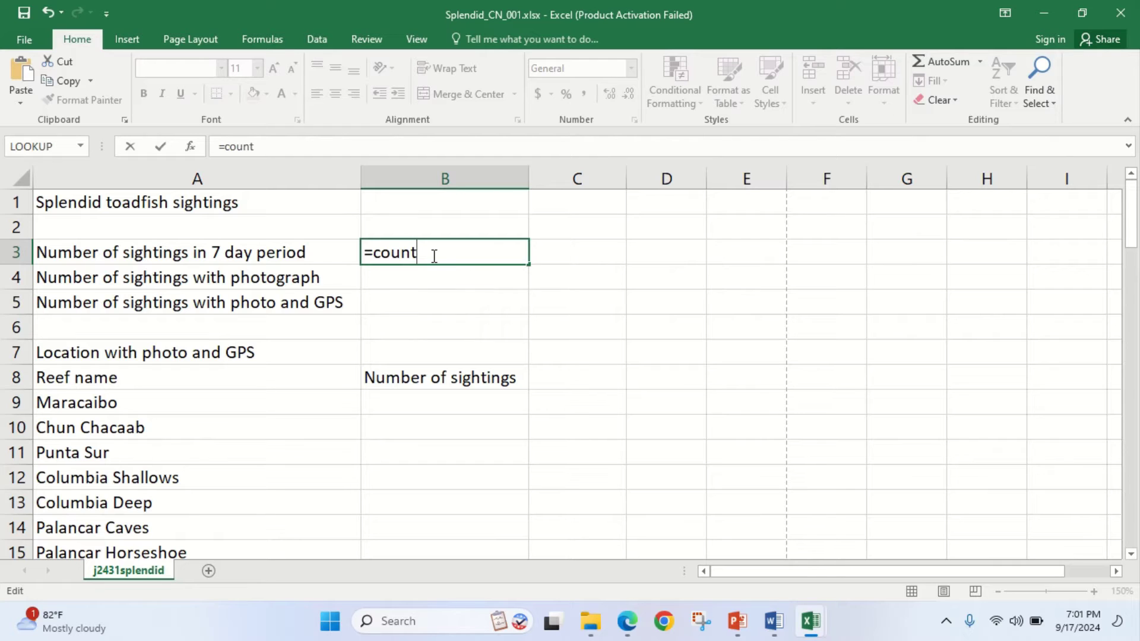
type("(")
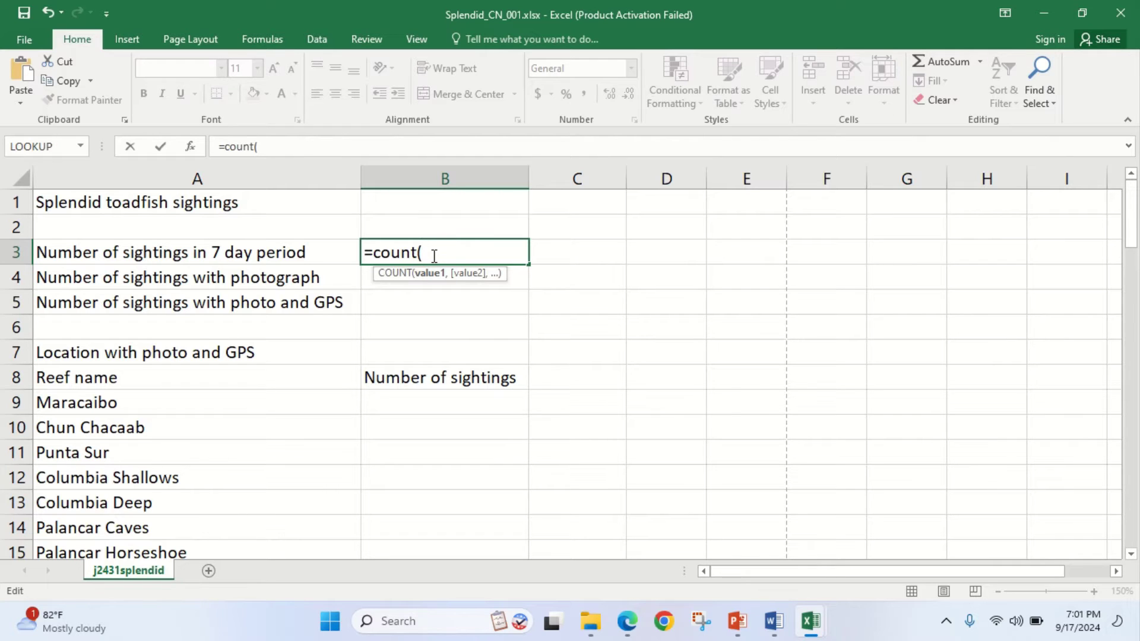
scroll(438, 332, "down", 12)
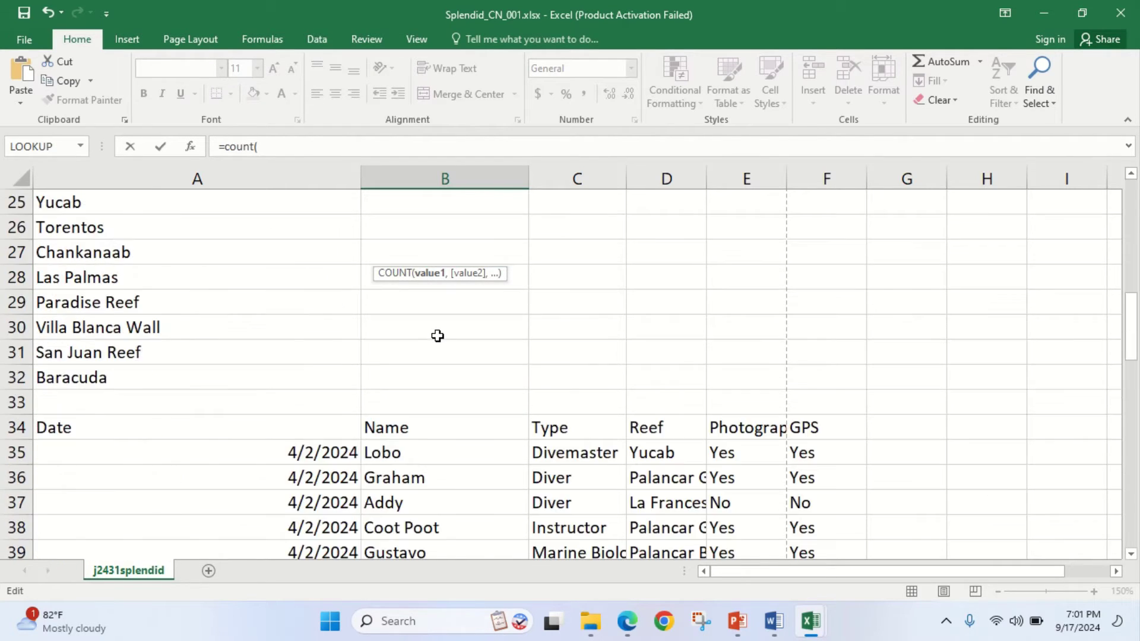
scroll(437, 335, "up", 3)
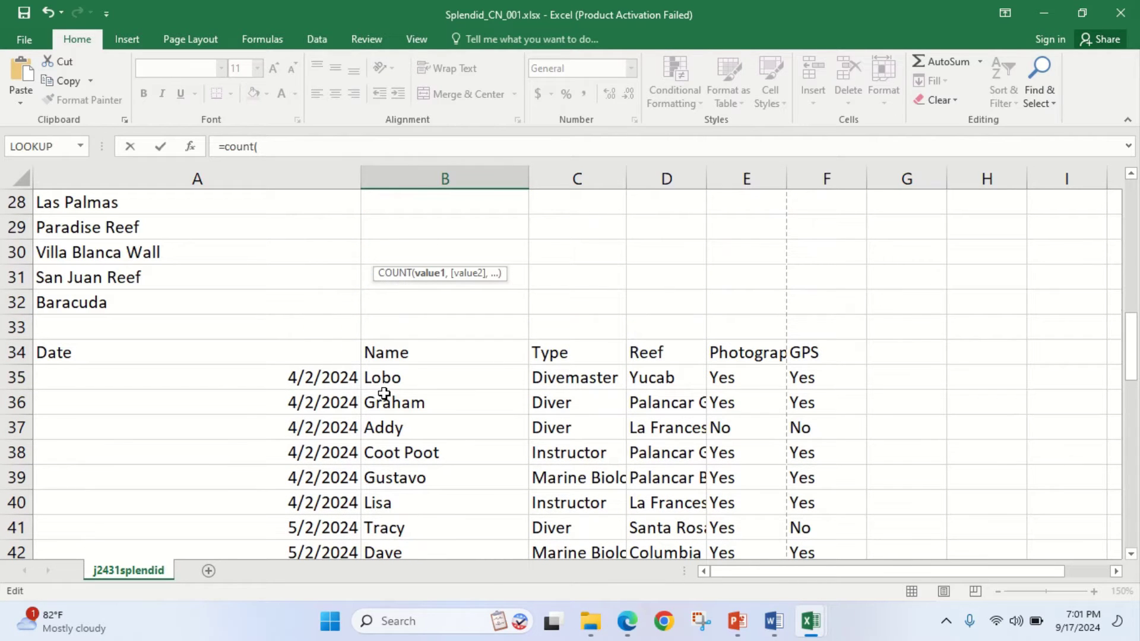
left_click_drag(389, 383, 455, 498)
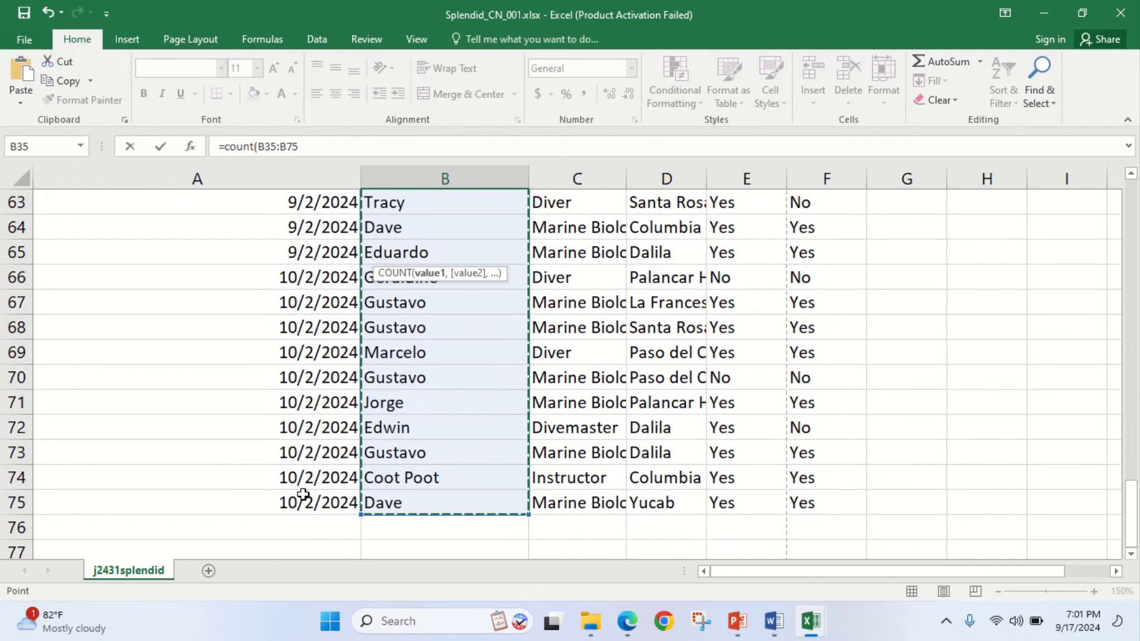
Examine the dates beside the chosen range from row 35 to row 75 to verify the period it covers
scroll(301, 497, "up", 3)
scroll(305, 482, "down", 2)
scroll(304, 482, "down", 1)
scroll(279, 400, "down", 1)
scroll(279, 400, "up", 13)
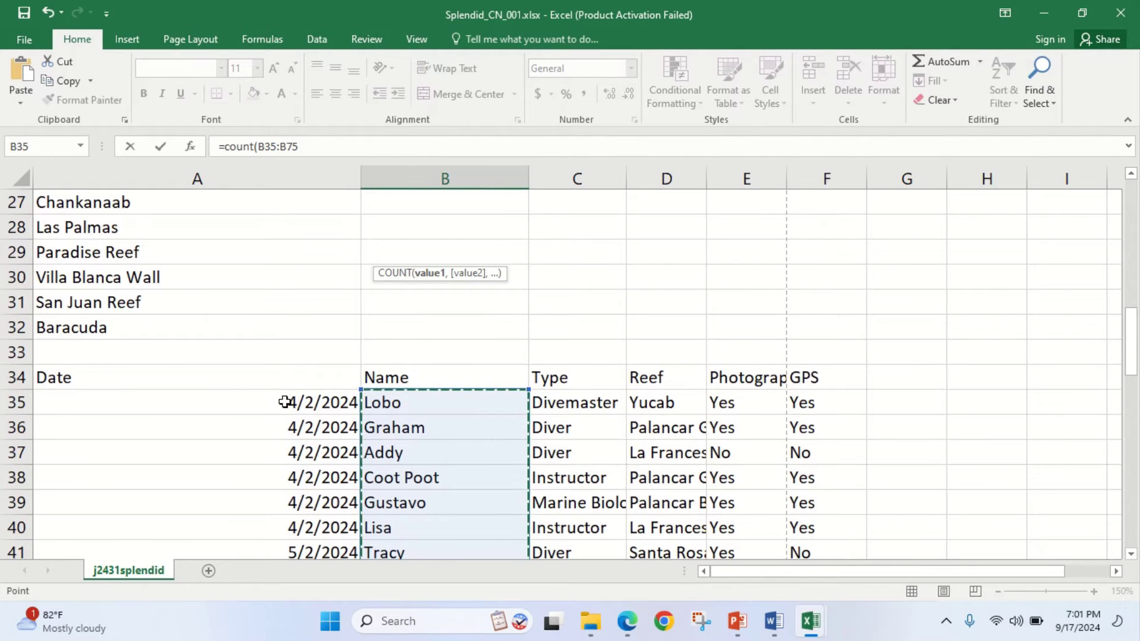
scroll(284, 402, "down", 1)
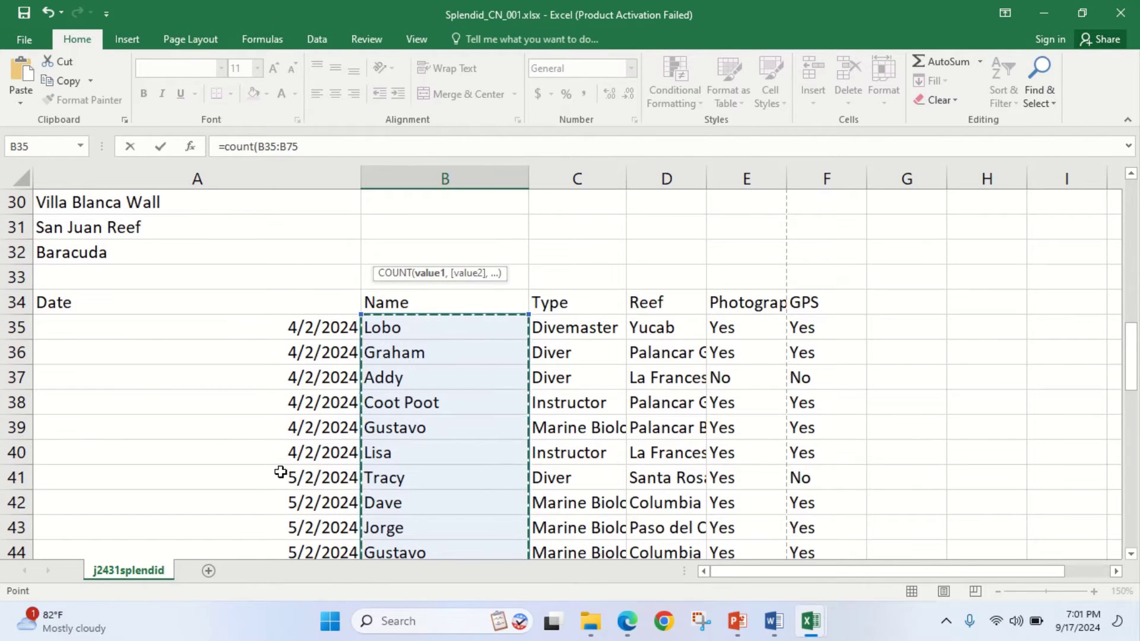
scroll(291, 440, "down", 1)
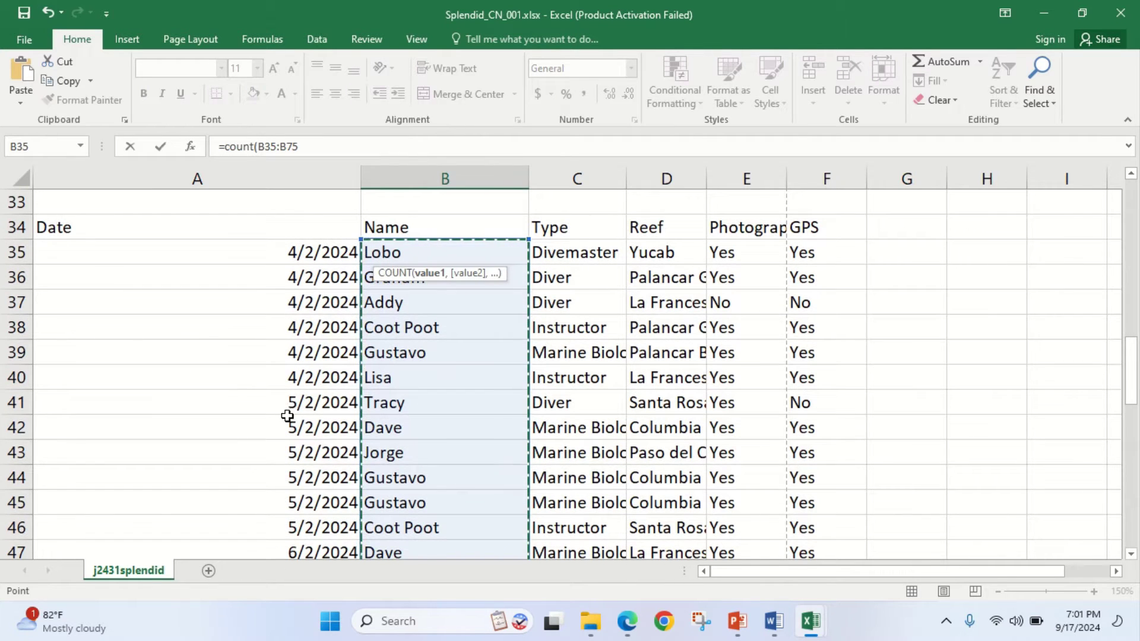
scroll(287, 415, "down", 1)
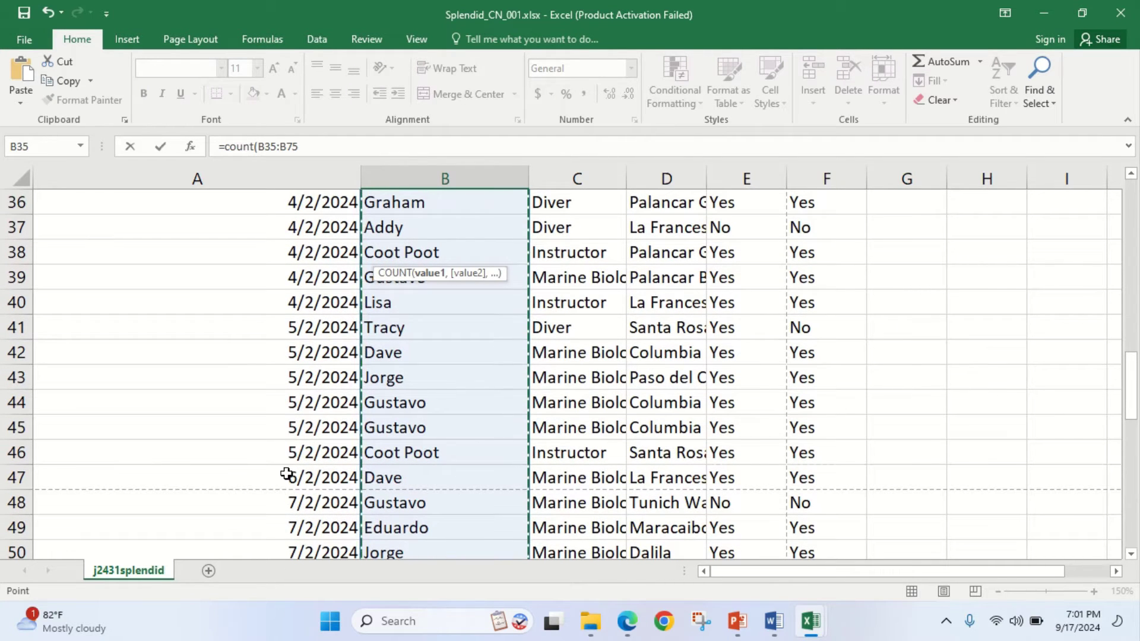
scroll(287, 473, "down", 11)
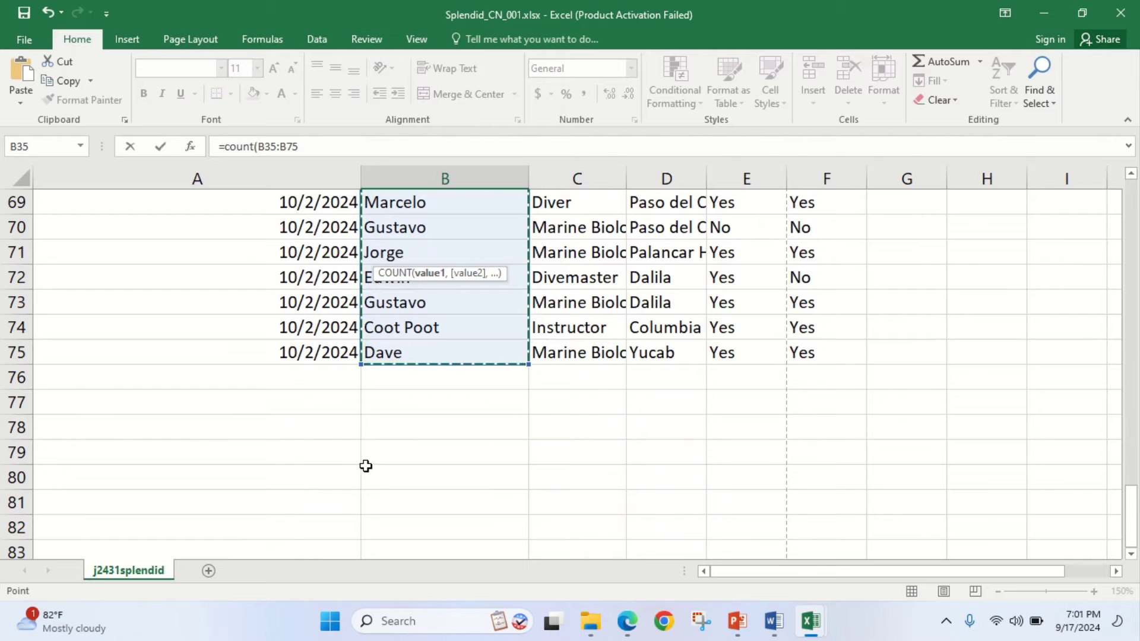
scroll(366, 467, "up", 11)
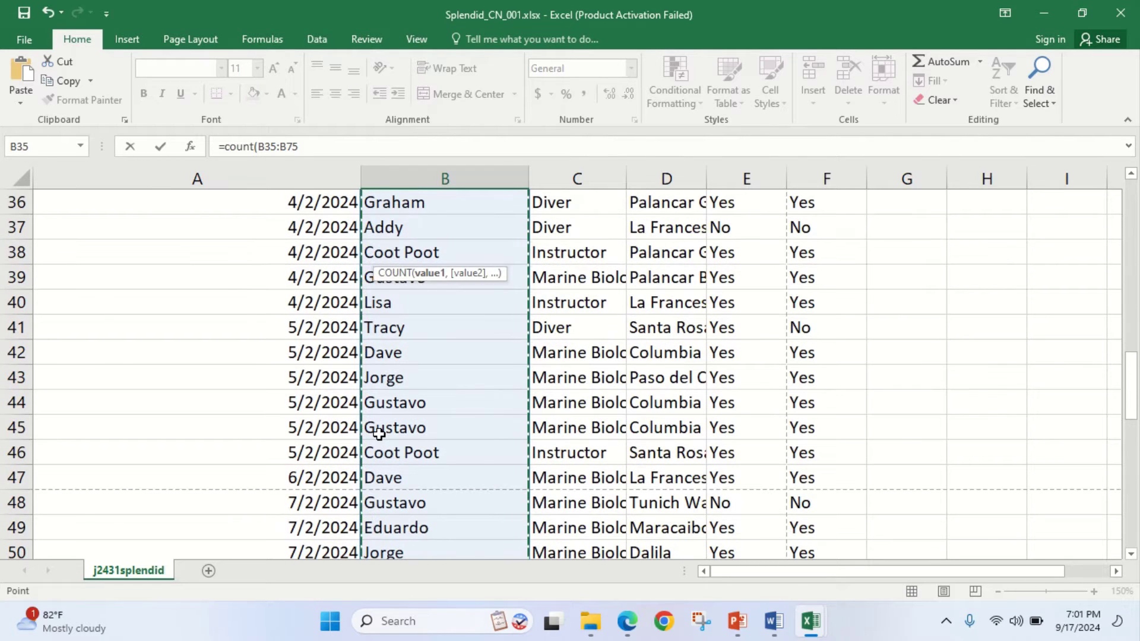
Complete the formula in B3 and change its function to COUNTA, keeping the range B35:B75
key("Return")
scroll(378, 436, "up", 1)
left_click(477, 253)
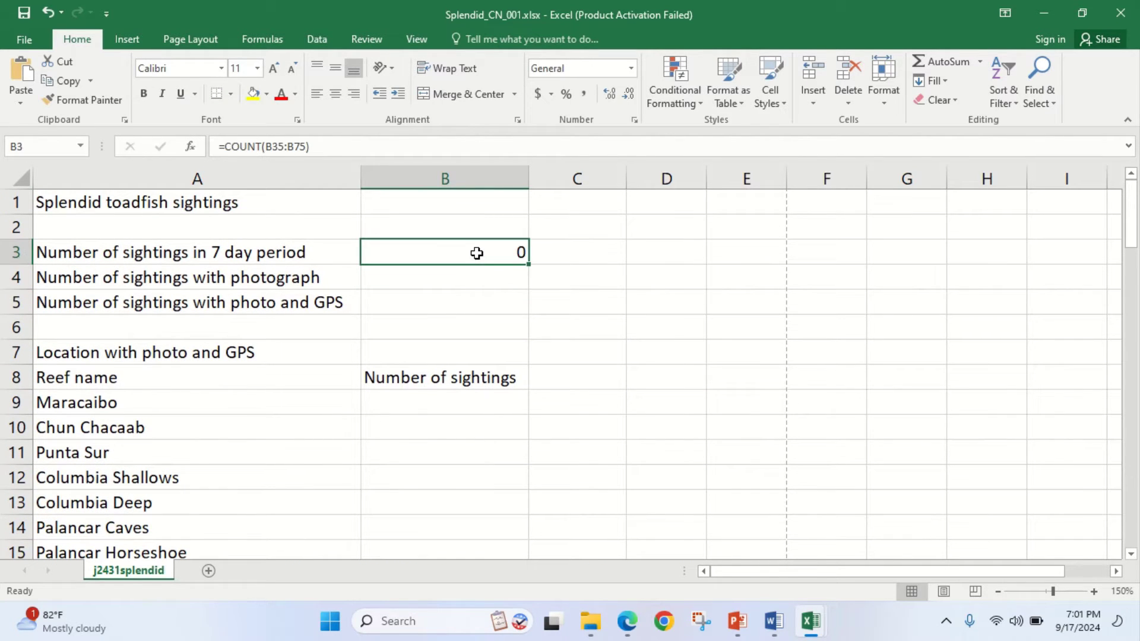
double_click(431, 252)
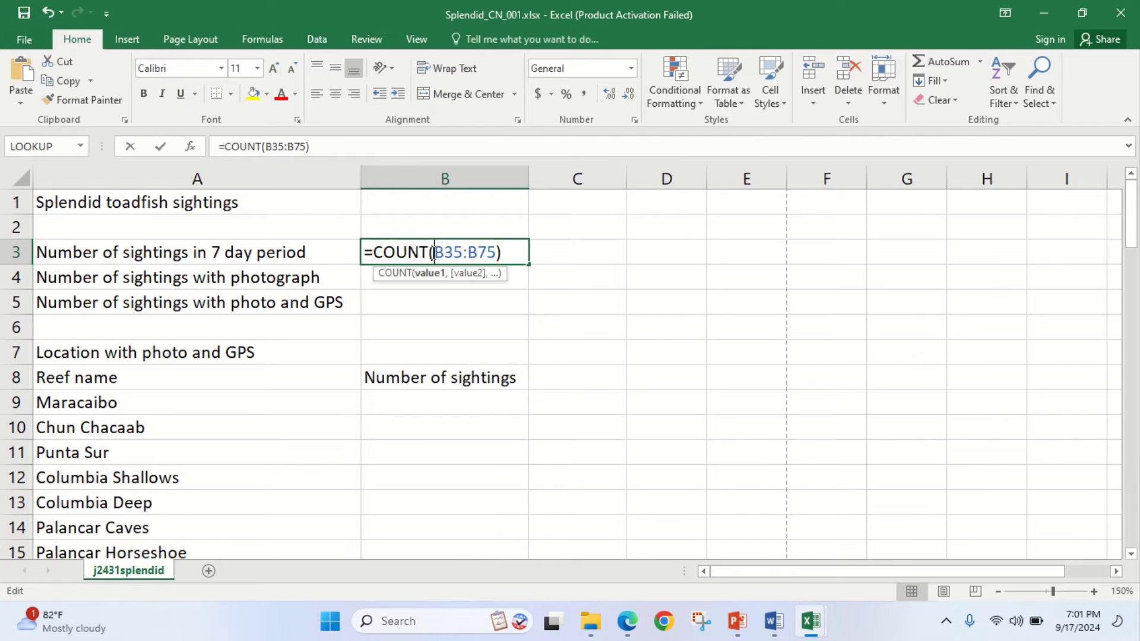
type("a")
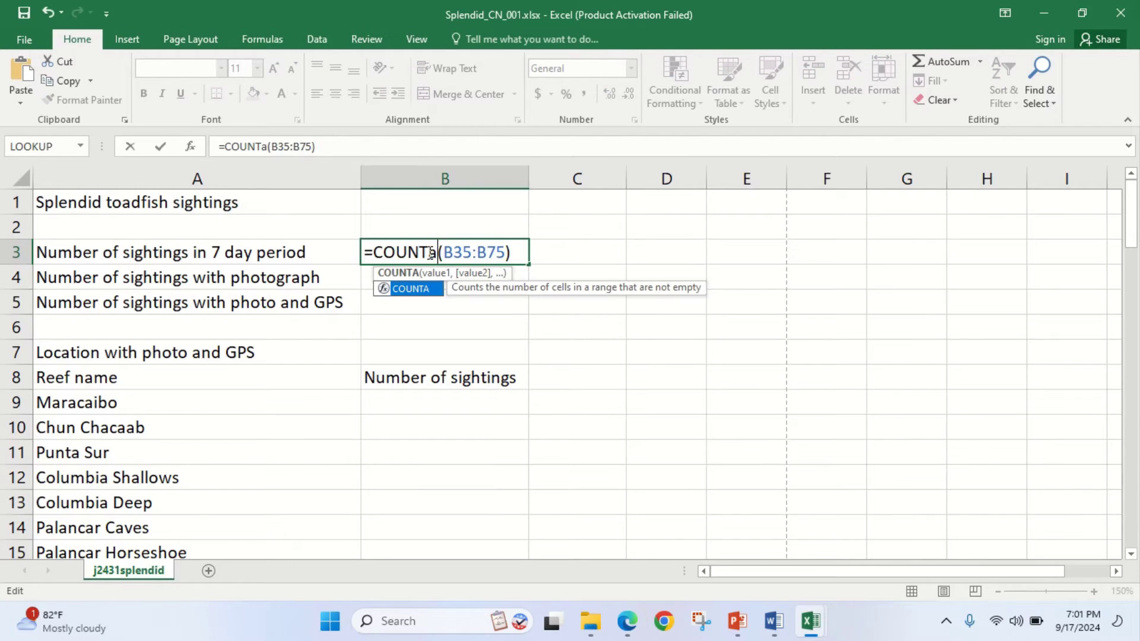
key("Return")
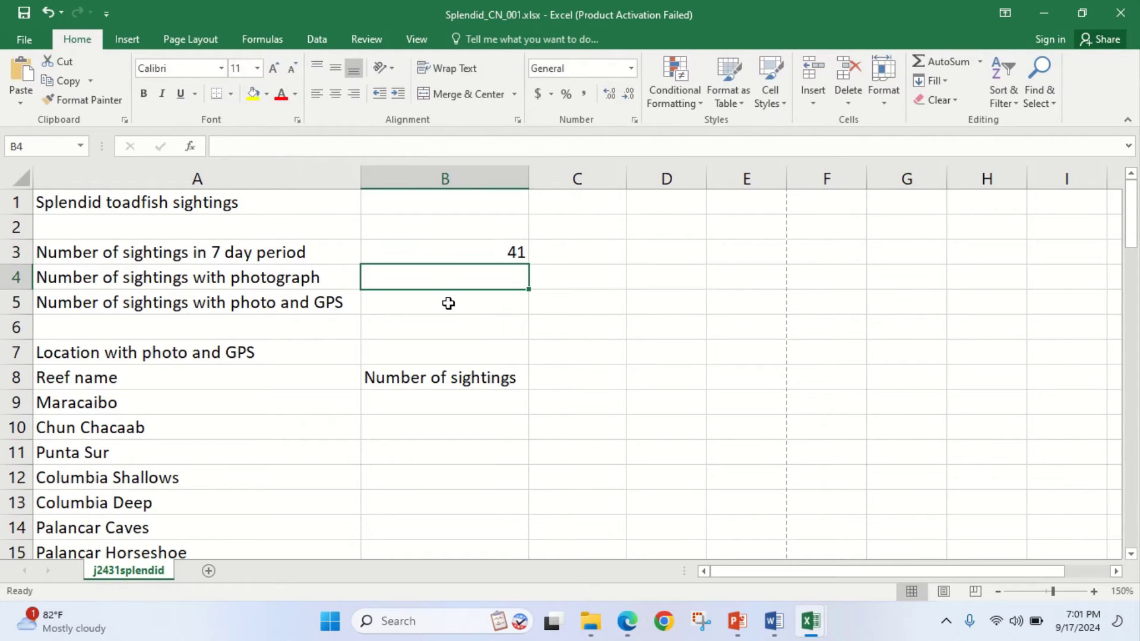
Check the COUNTA formula in B3 by selecting the diver names in B35:B75 and reviewing how many entries they contain
left_click(504, 256)
scroll(449, 392, "down", 13)
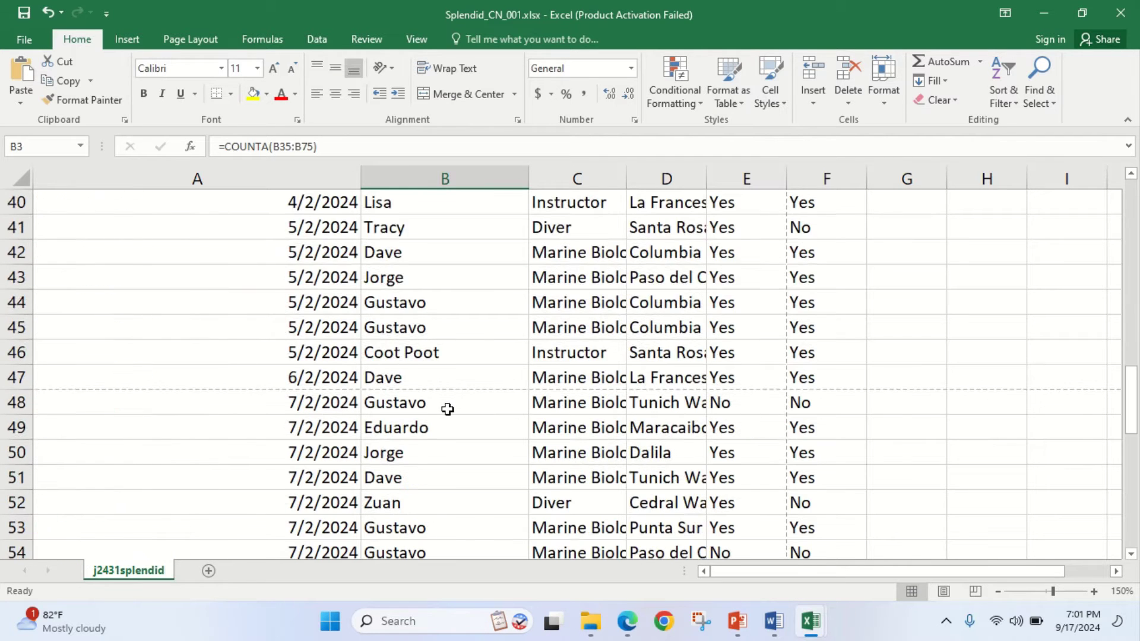
scroll(442, 404, "up", 3)
left_click_drag(423, 304, 475, 503)
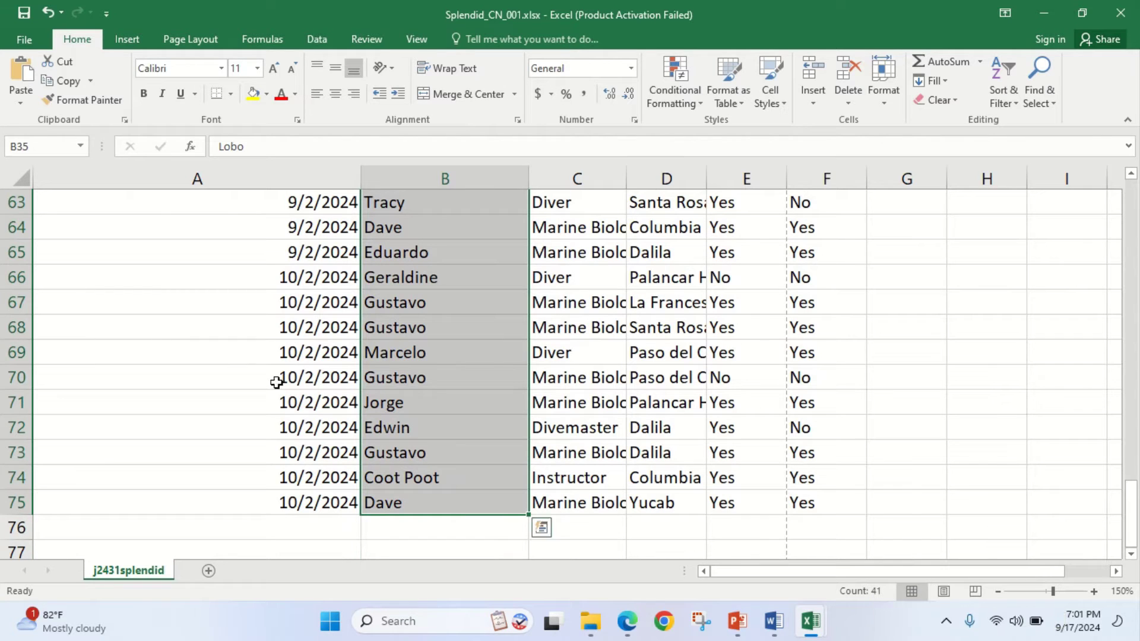
left_click(400, 328)
scroll(451, 370, "up", 16)
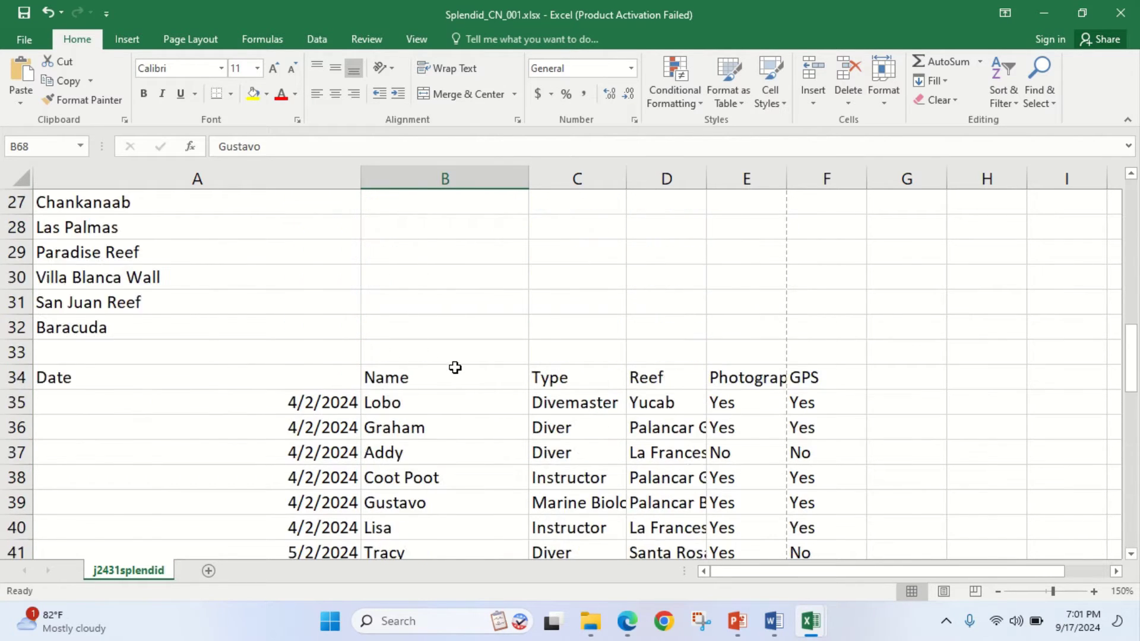
scroll(451, 369, "down", 3)
Switch to the exam paper in Edge and highlight question 4's phrases on counting 7-day sightings and "photograph was taken"
left_click(628, 621)
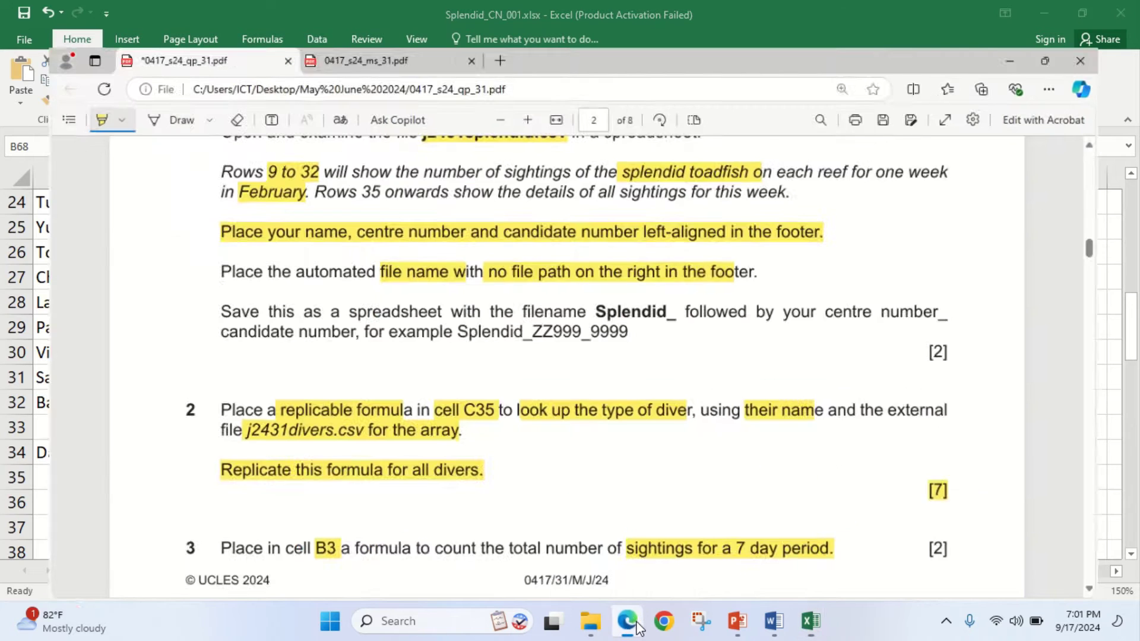
scroll(384, 379, "down", 5)
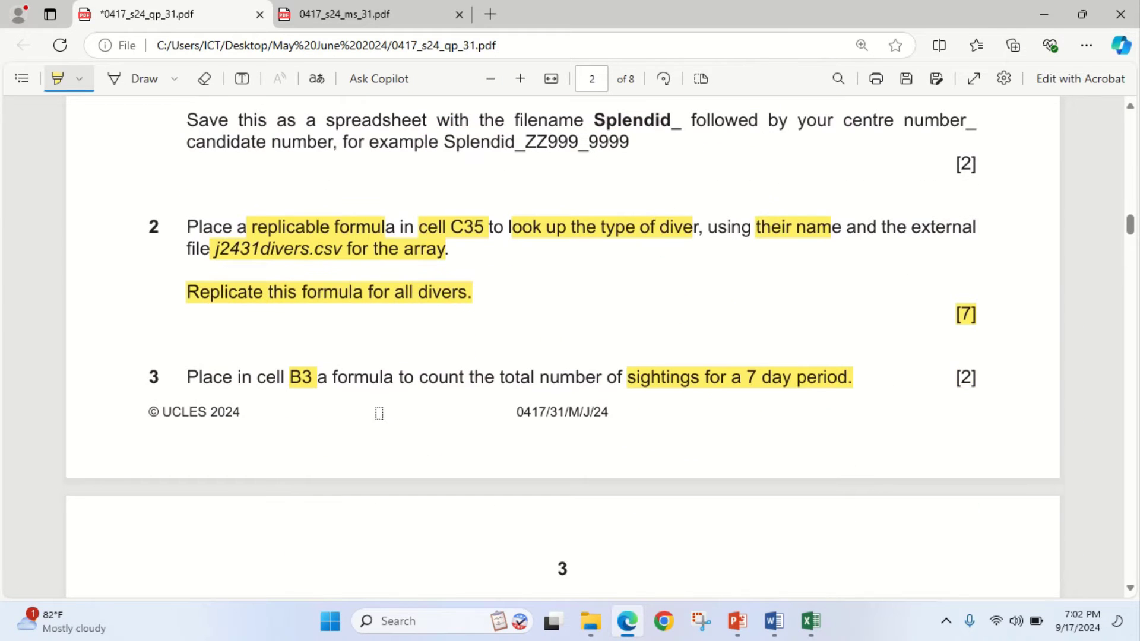
scroll(370, 422, "down", 2)
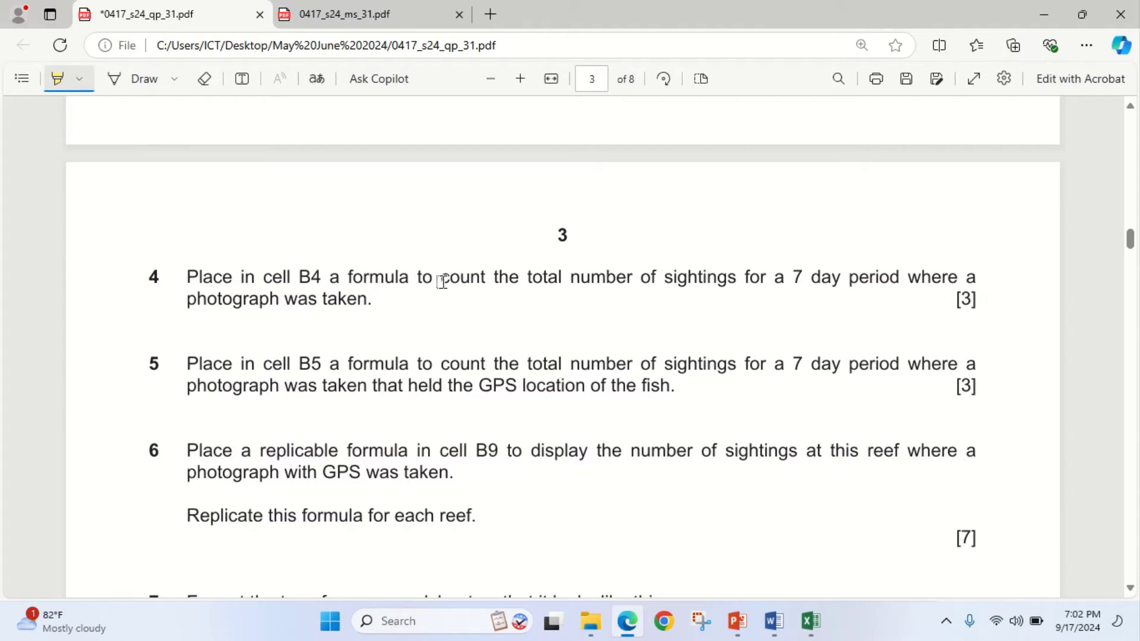
mouse_move(440, 281)
left_mouse_down()
mouse_move(814, 281)
mouse_move(882, 292)
left_mouse_up()
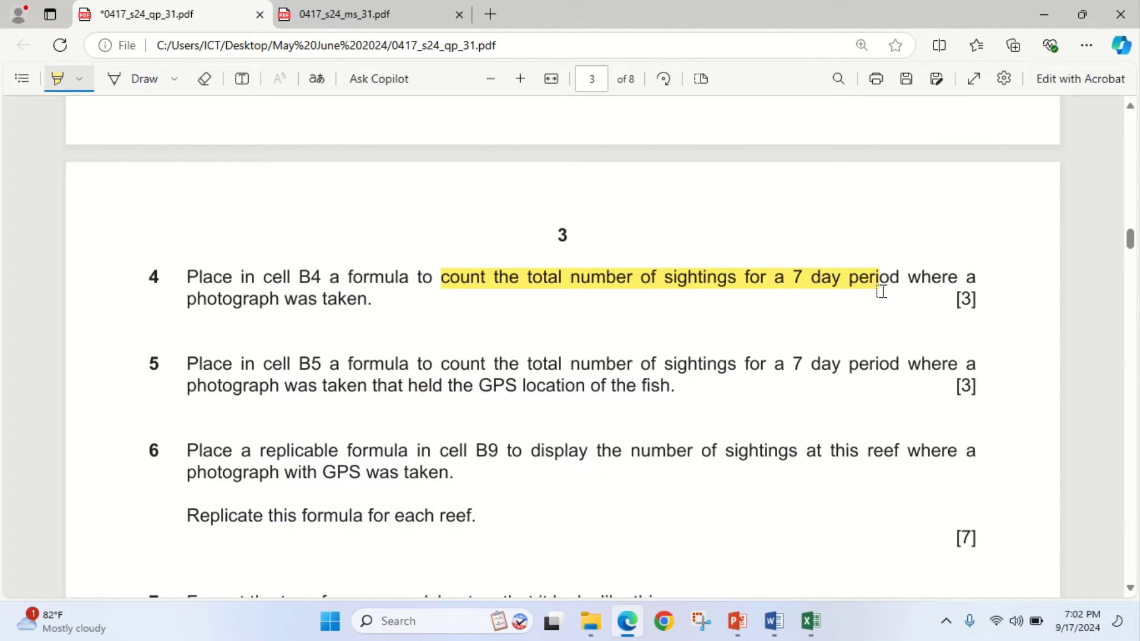
left_click_drag(184, 297, 367, 298)
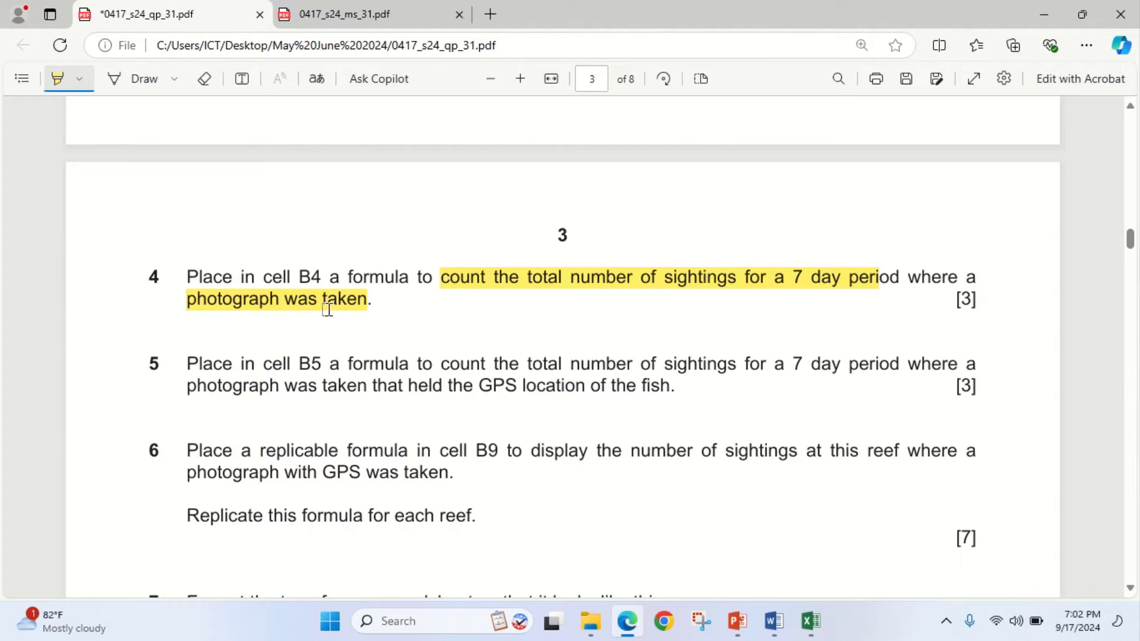
left_click(812, 621)
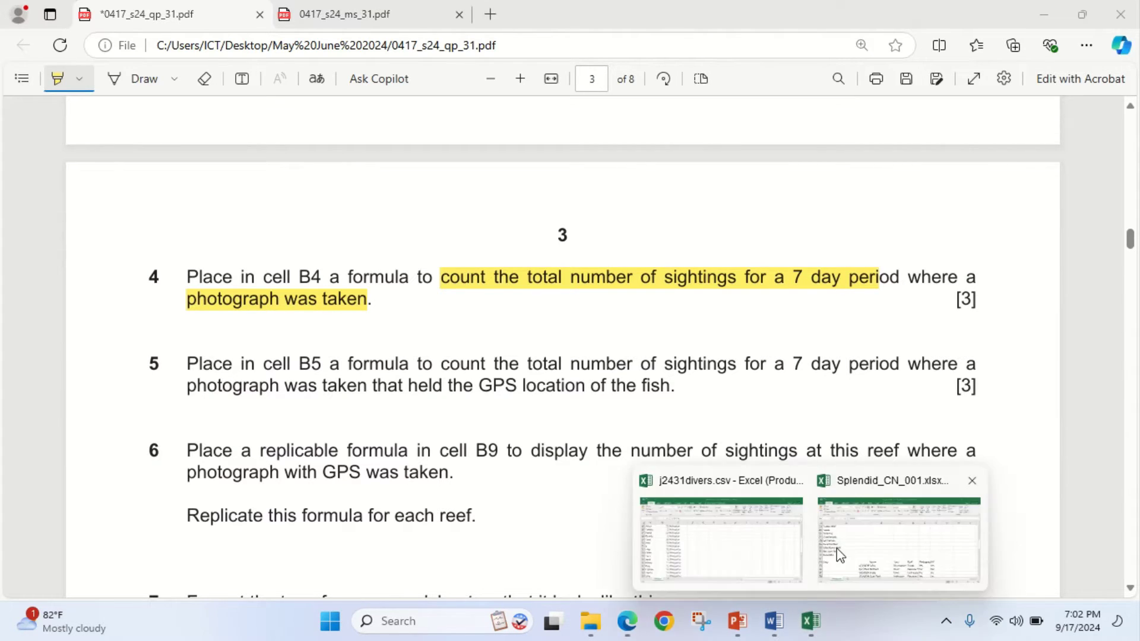
Switch to the Splendid_CN_001.xlsx workbook in Excel and widen column E to fit the "Photographic evidence" heading
left_click(839, 555)
scroll(517, 404, "down", 1)
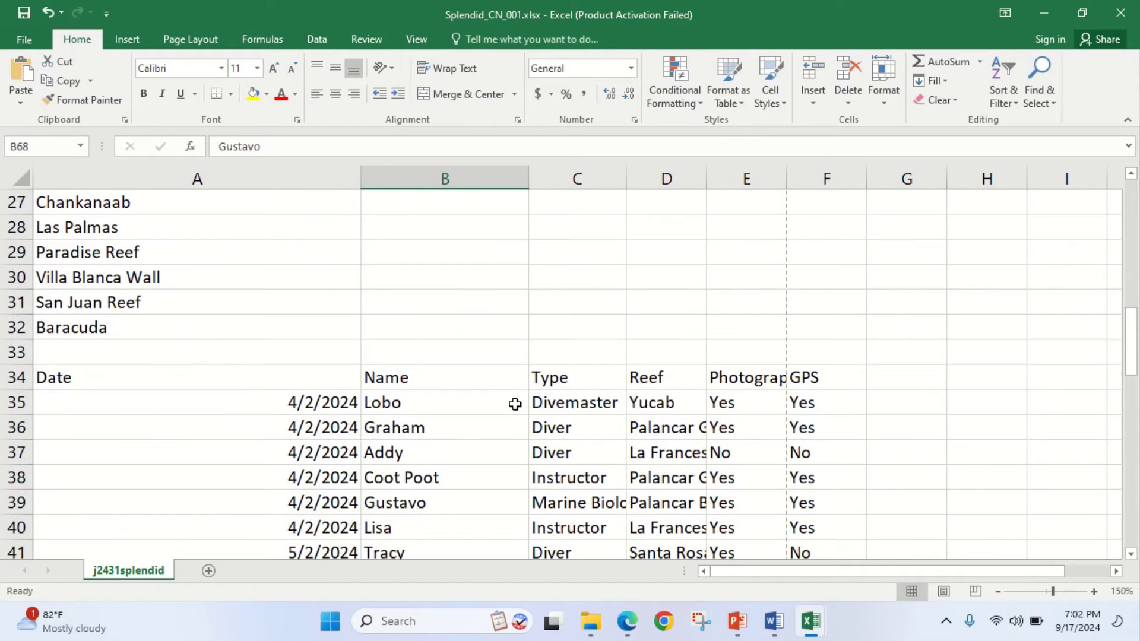
double_click(787, 179)
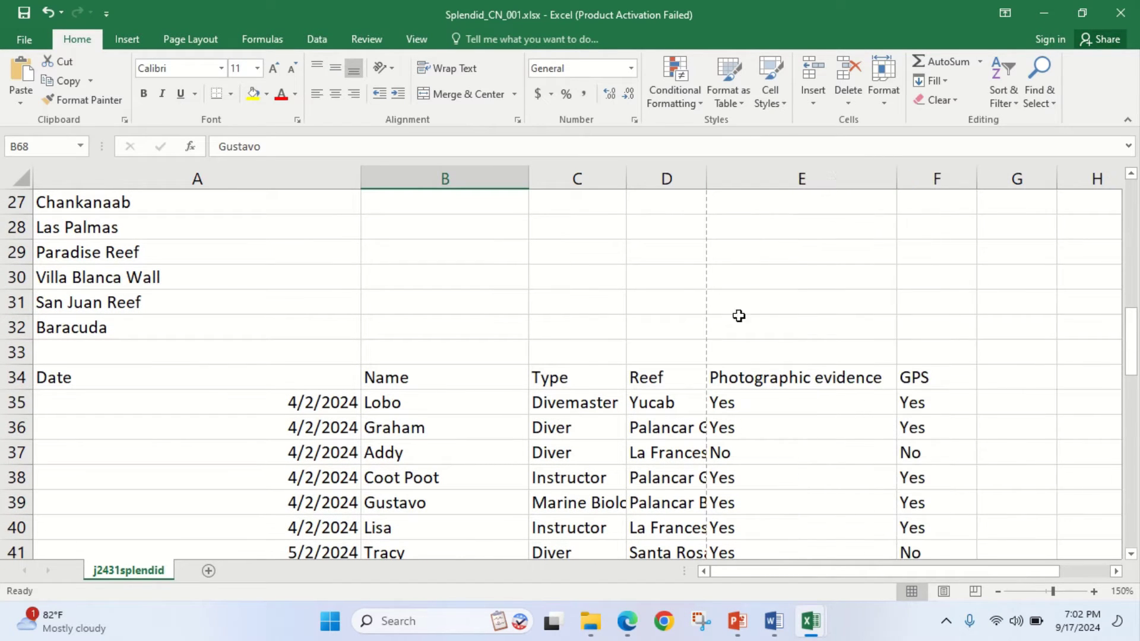
scroll(784, 380, "down", 1)
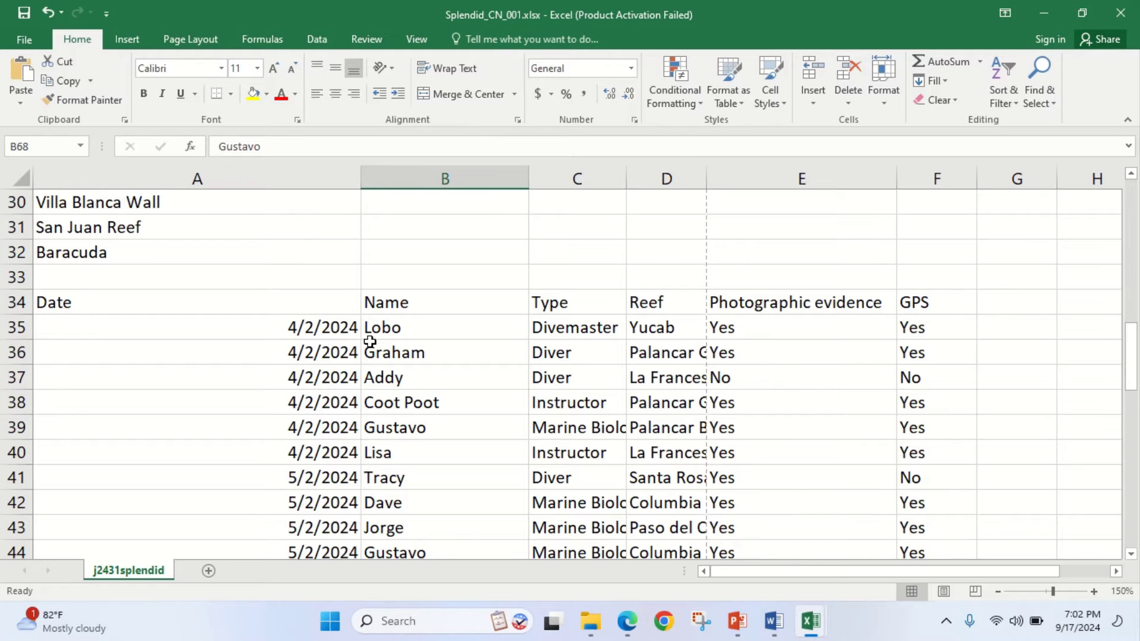
Begin a COUNTIF formula in cell B4 beside "Number of sightings with photograph"
scroll(404, 360, "up", 5)
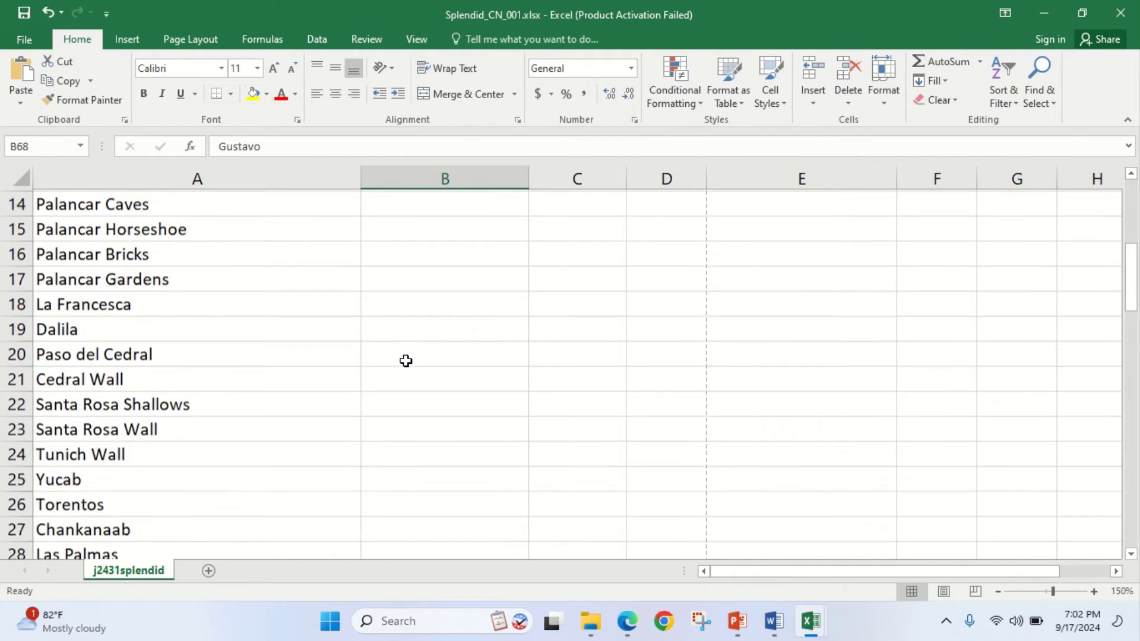
scroll(406, 361, "up", 4)
left_click(458, 276)
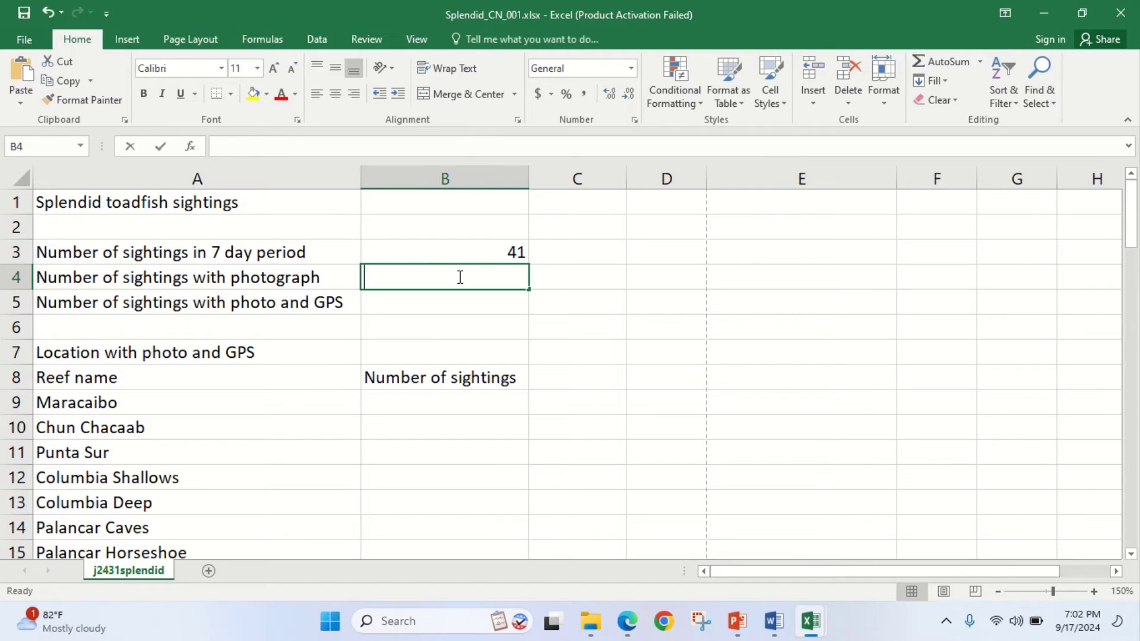
type("=countif")
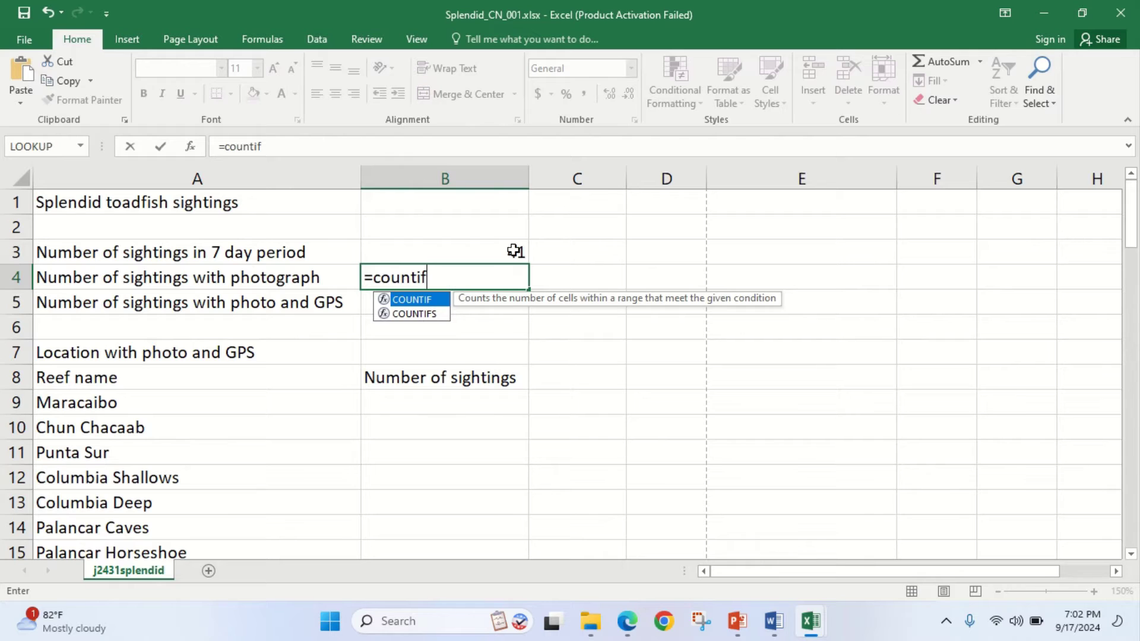
double_click(423, 299)
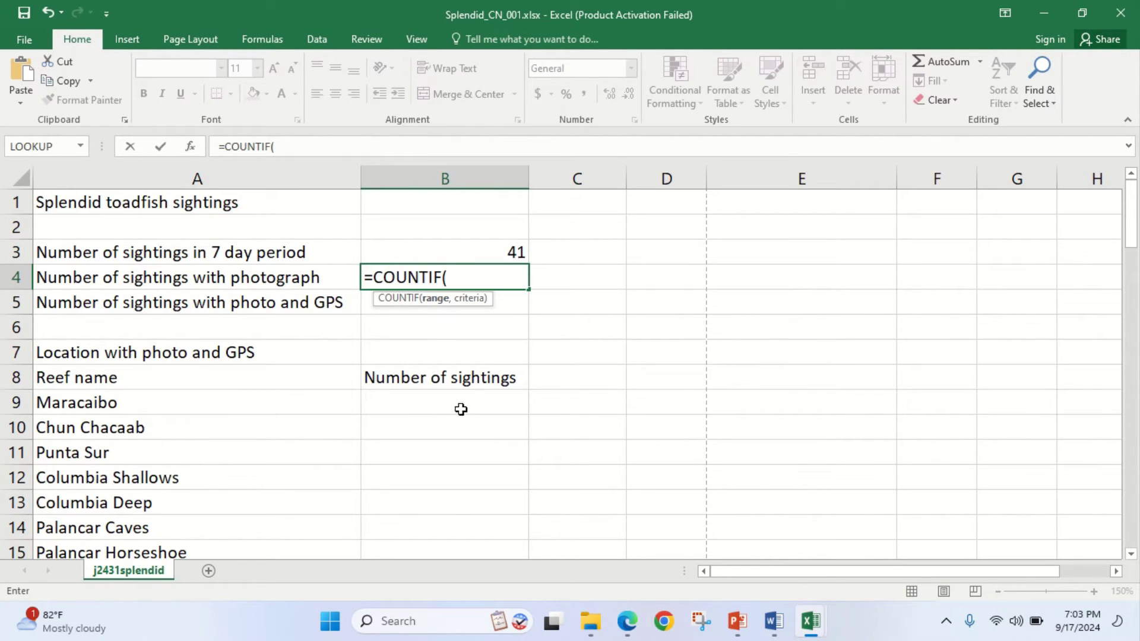
Try the diver names in B35:B75 as the range of the COUNTIF formula
scroll(436, 351, "down", 7)
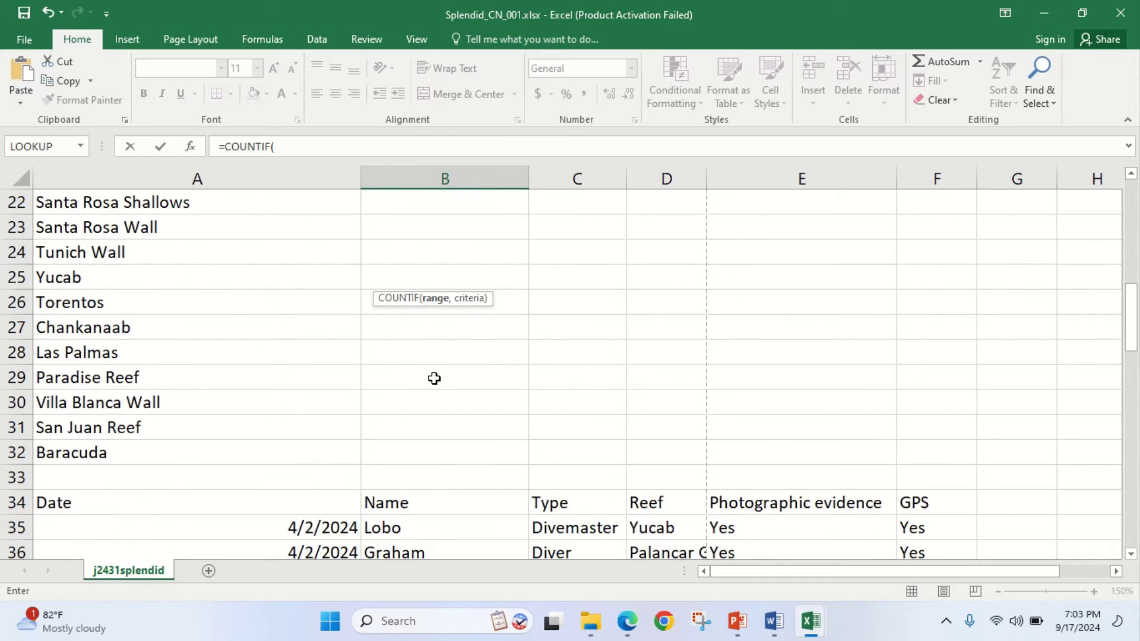
scroll(434, 378, "down", 4)
scroll(426, 394, "up", 2)
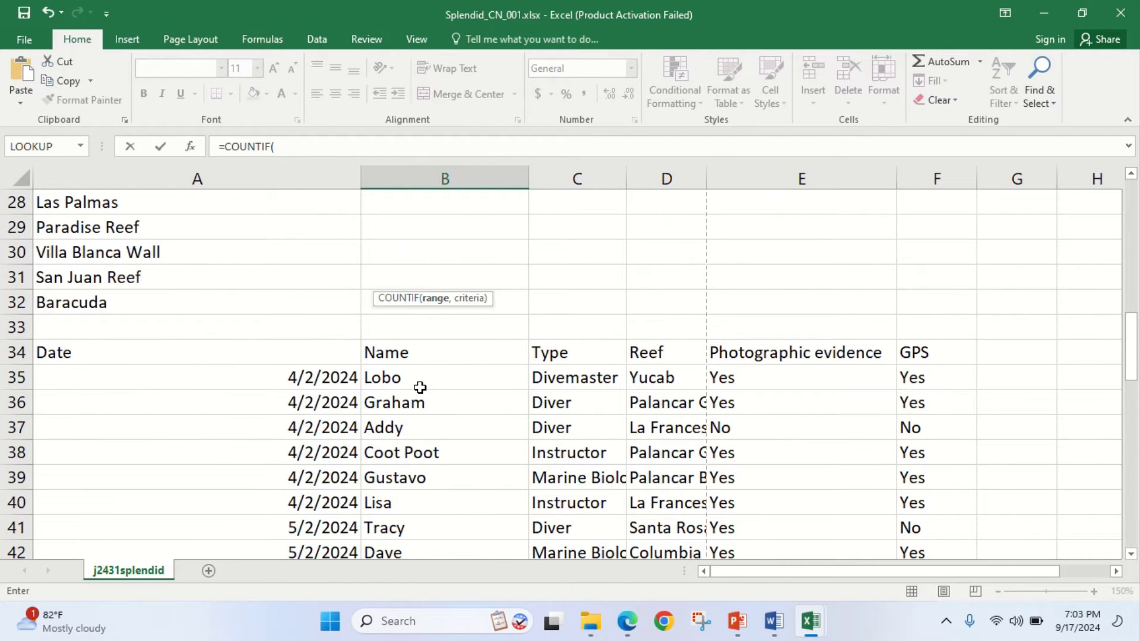
left_click(413, 383)
left_click_drag(414, 383, 437, 495)
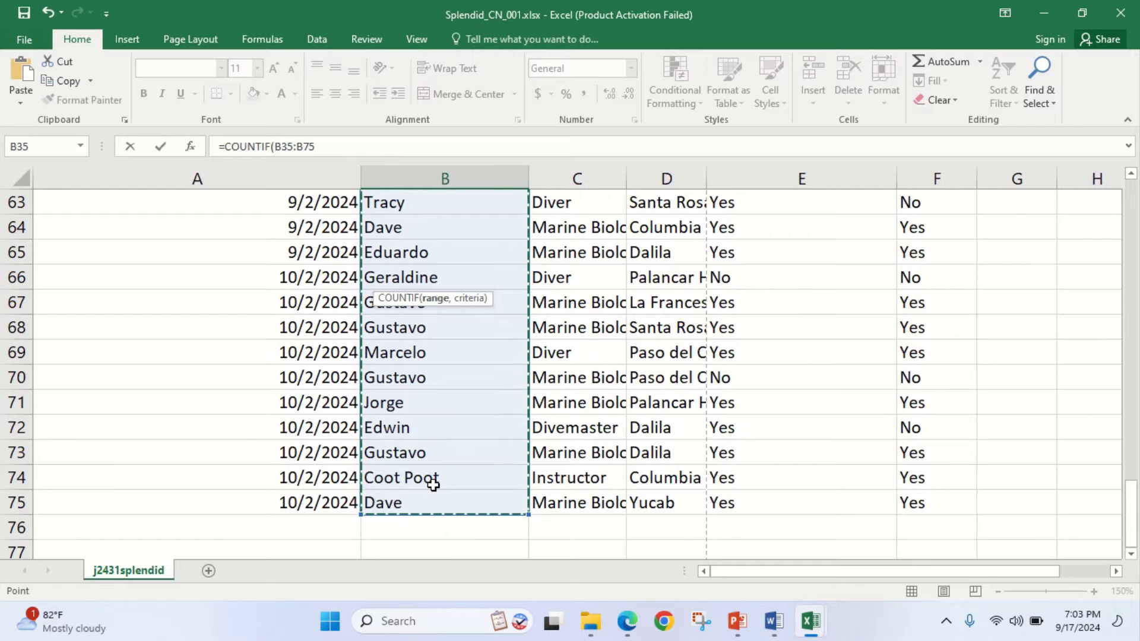
scroll(433, 484, "up", 5)
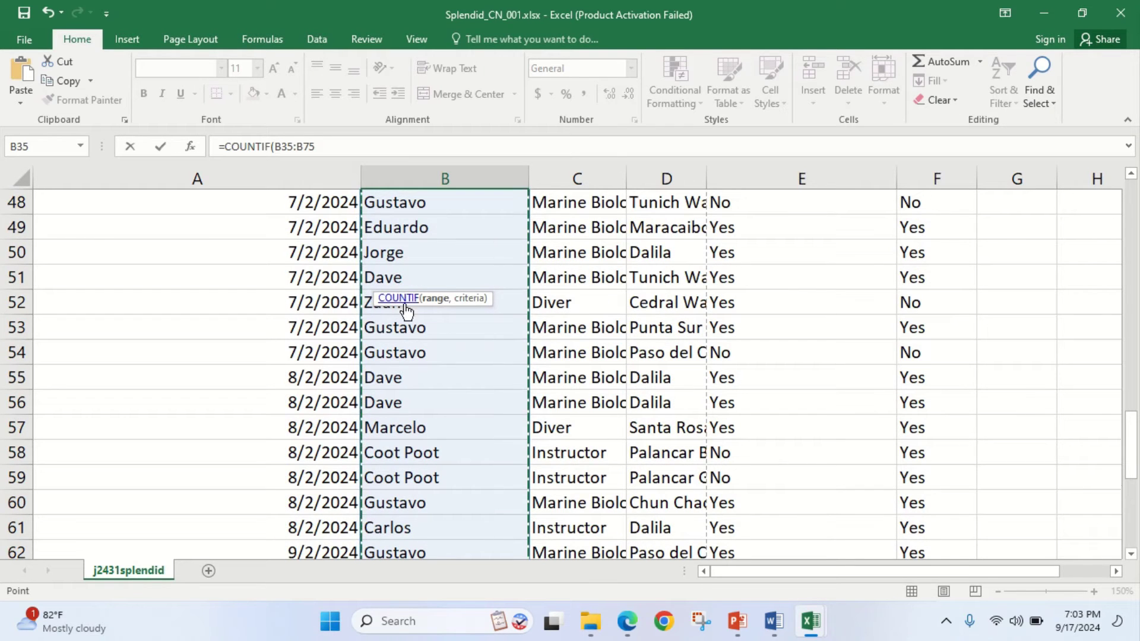
scroll(814, 352, "up", 8)
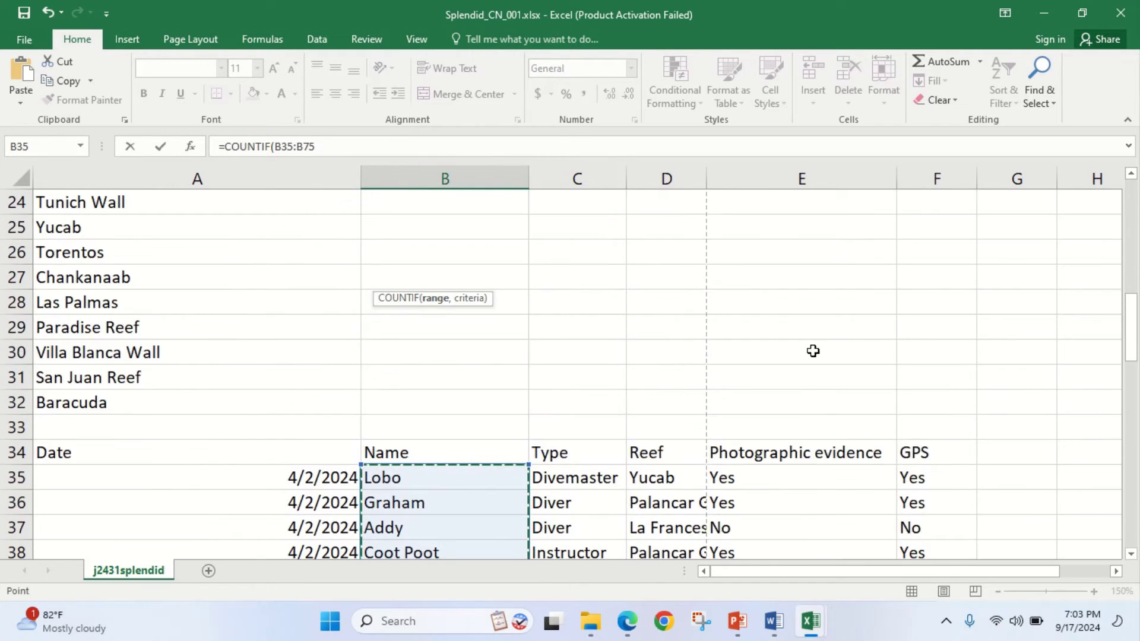
Set the COUNTIF range to the Photographic evidence entries in E35:E75 instead
scroll(814, 351, "down", 2)
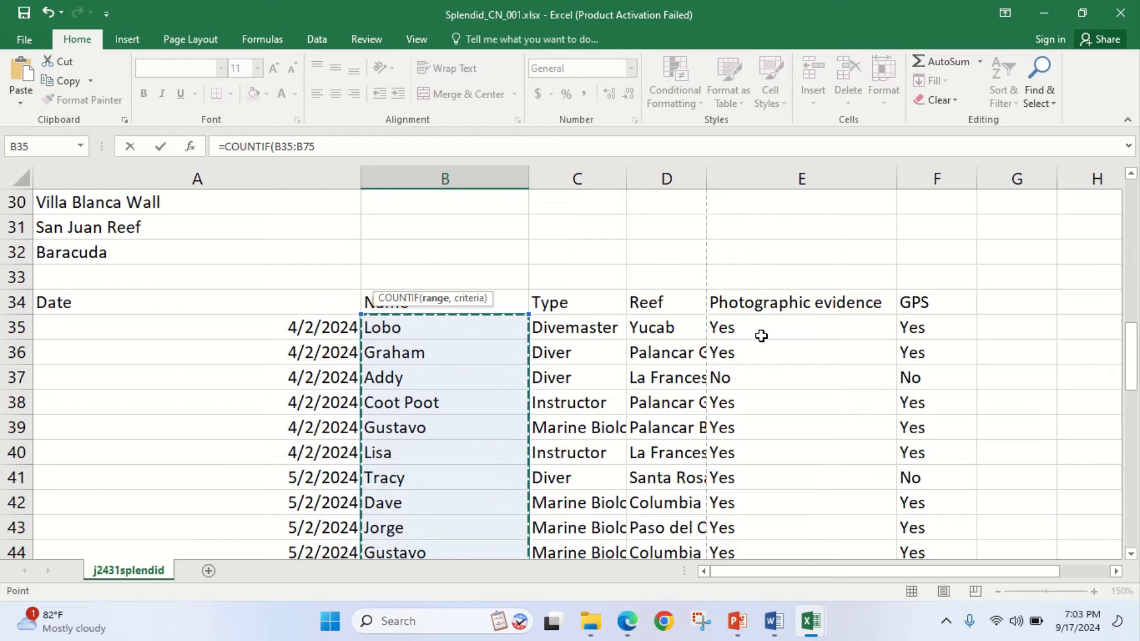
left_click_drag(761, 336, 780, 512)
scroll(780, 508, "up", 16)
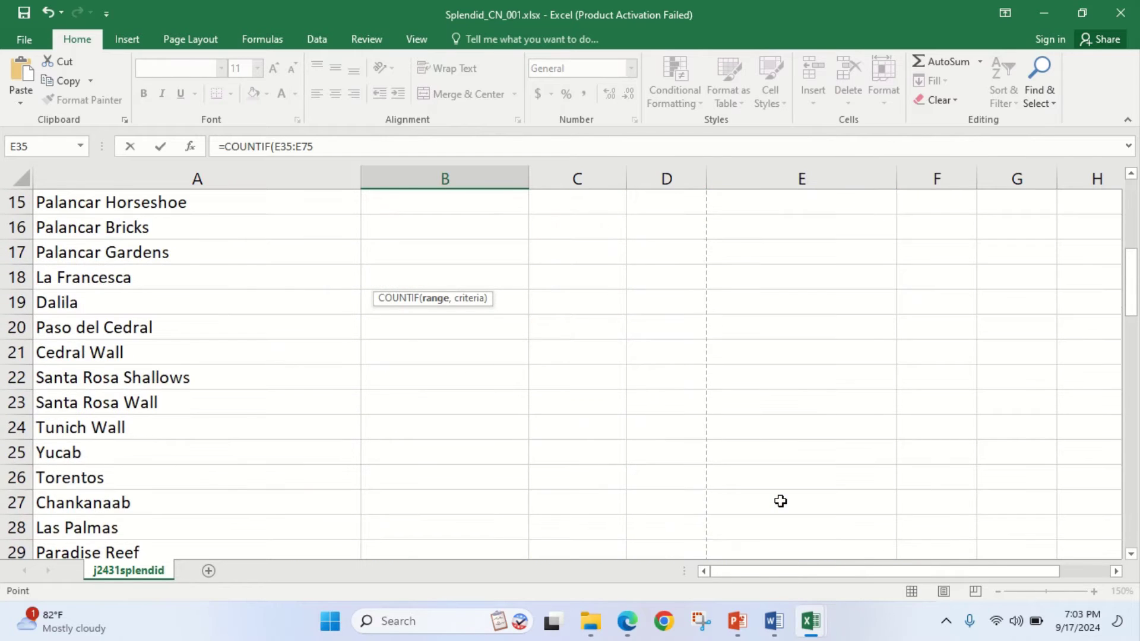
scroll(780, 500, "up", 5)
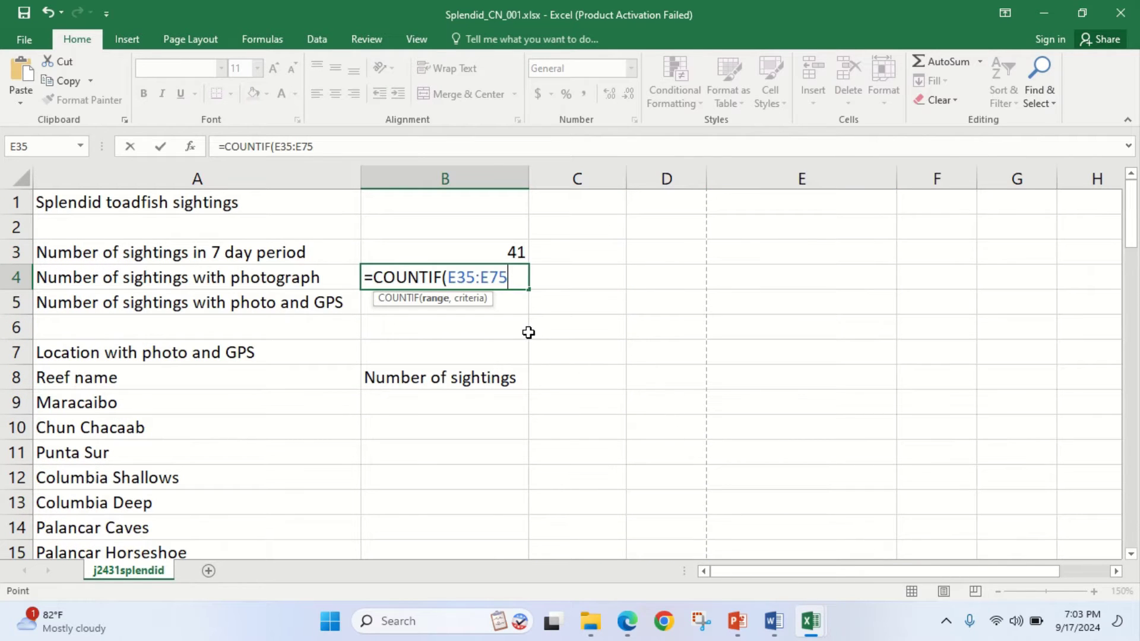
Add the criterion "Yes" to the COUNTIF formula, check it against the Photographic evidence column, and enter the formula in B4
type(",")
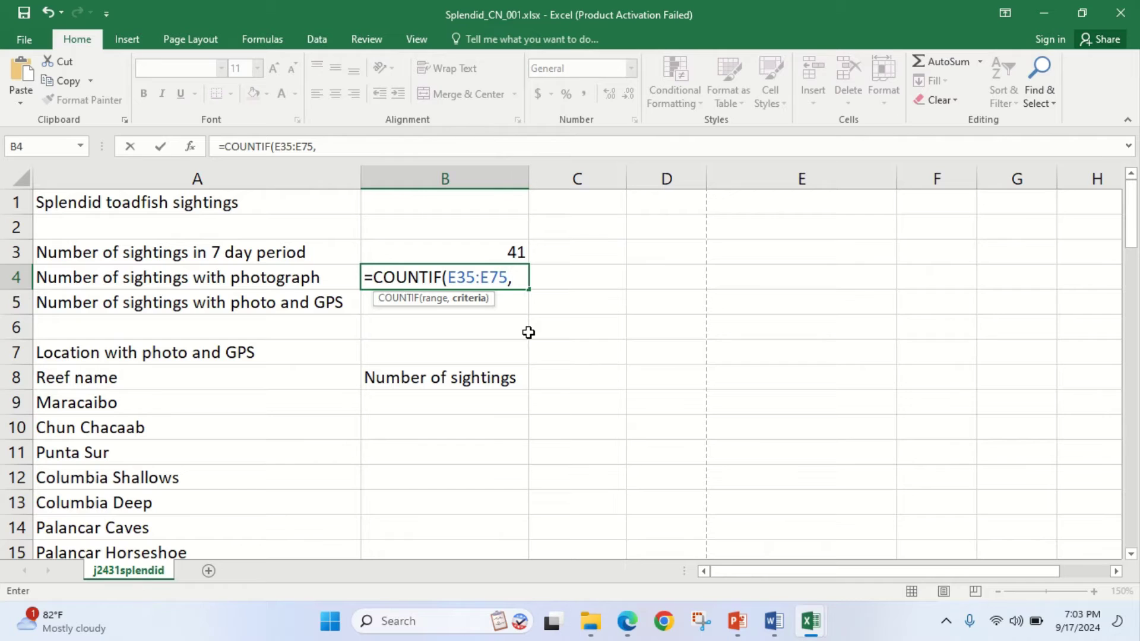
type("\"Yes\"")
scroll(576, 293, "down", 2)
scroll(547, 265, "up", 2)
scroll(766, 400, "down", 9)
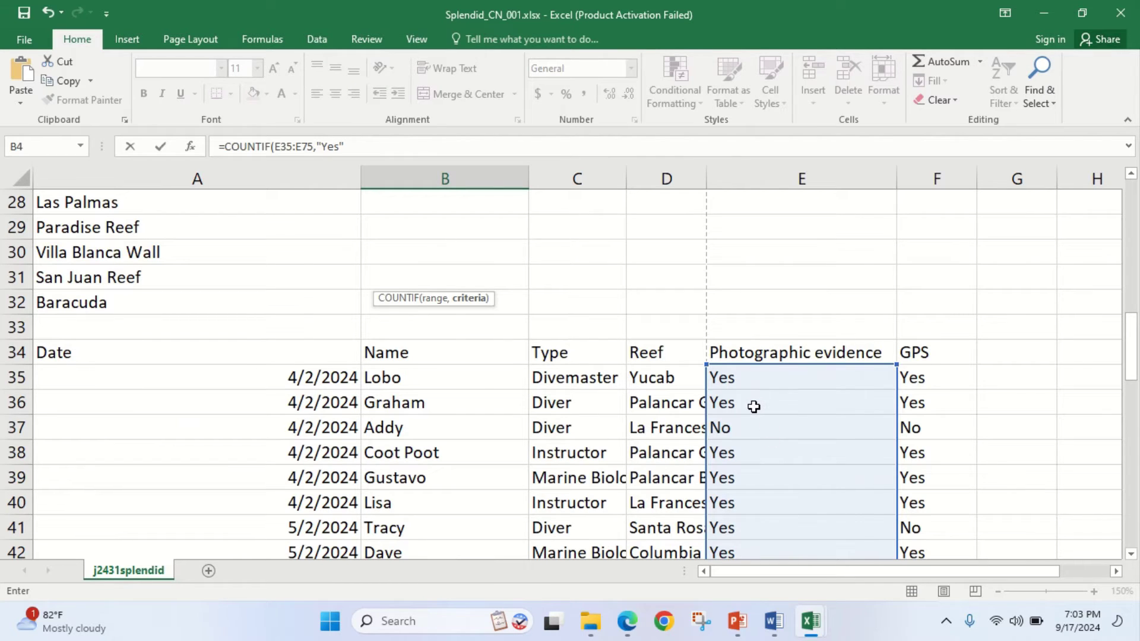
scroll(755, 407, "up", 9)
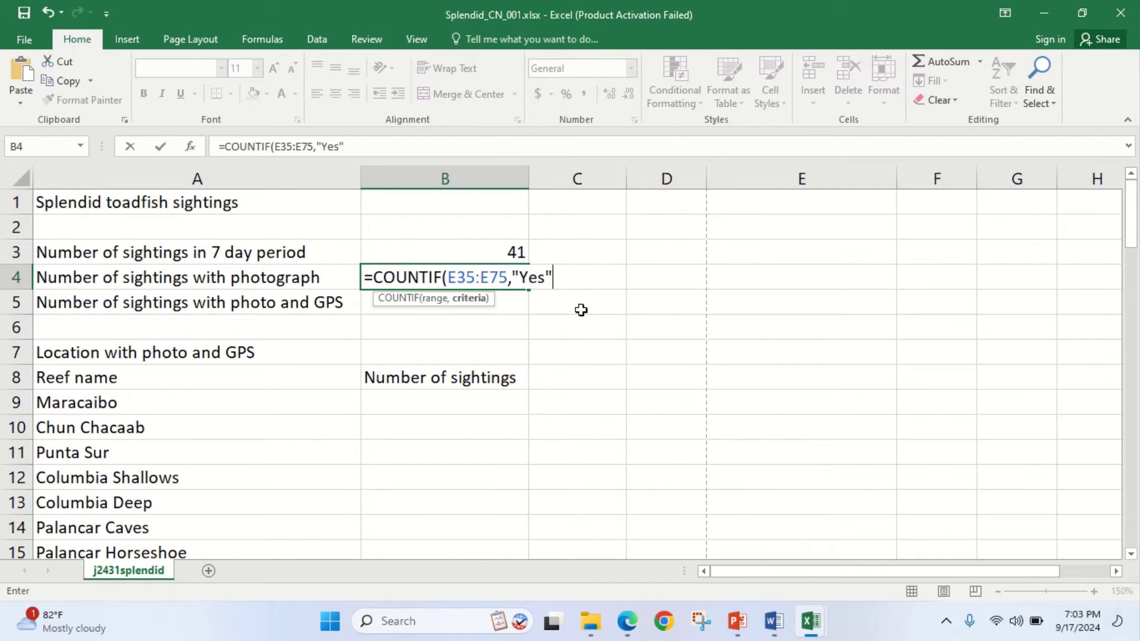
key("Return")
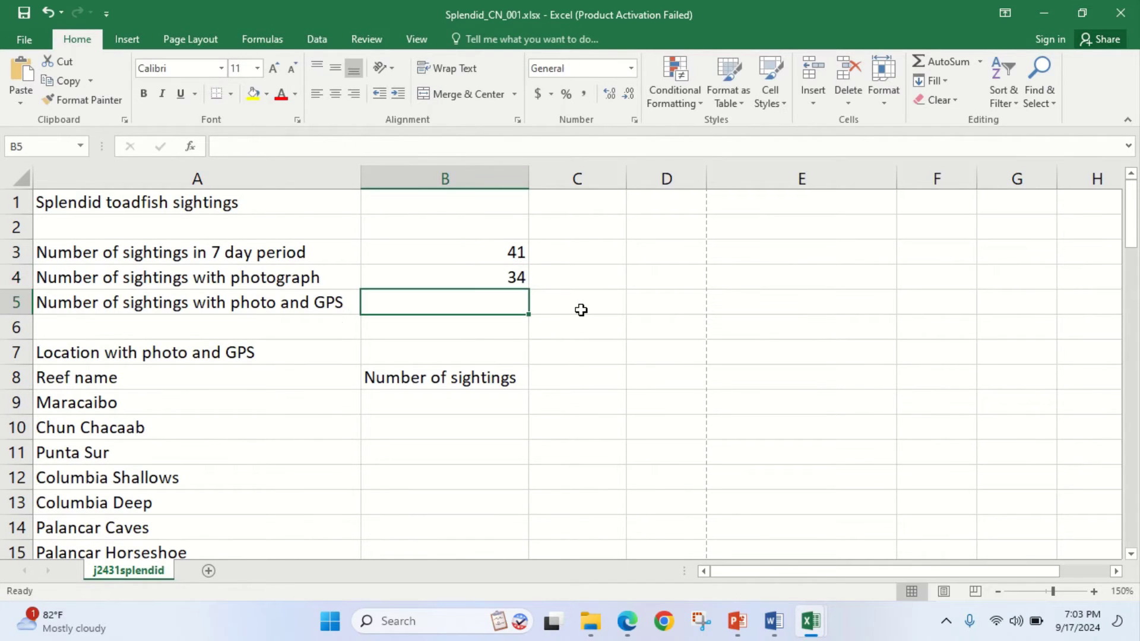
left_click(499, 279)
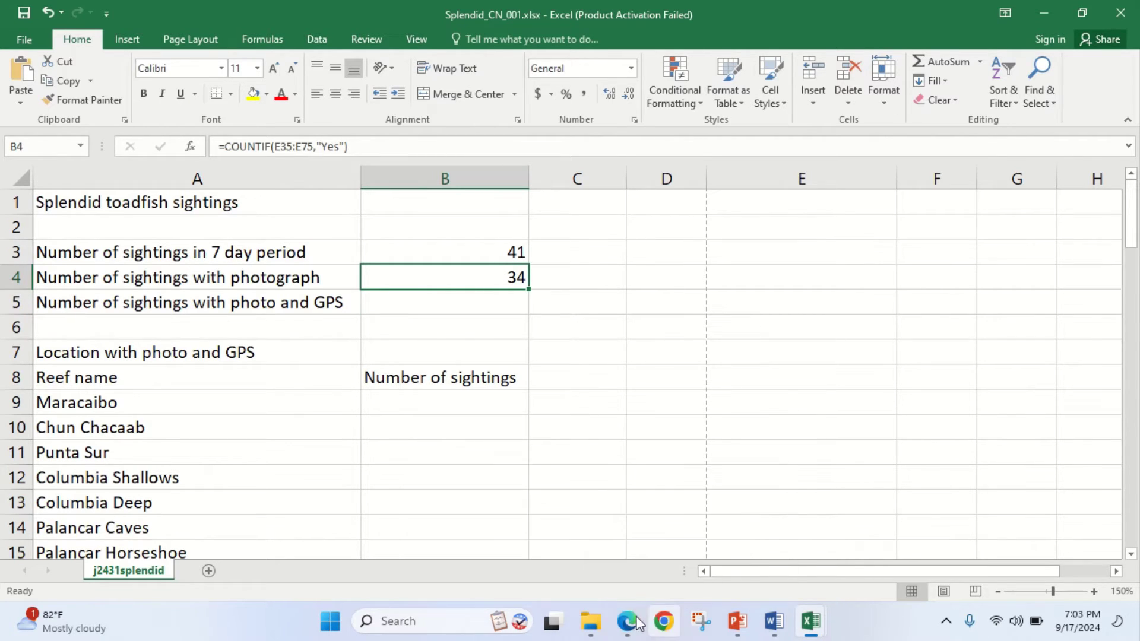
Switch to the exam paper in Edge and highlight question 5 from "B5 a formula to count" through "7 day period" and "photograph was taken that held the GPS location of the fish"
left_click(627, 633)
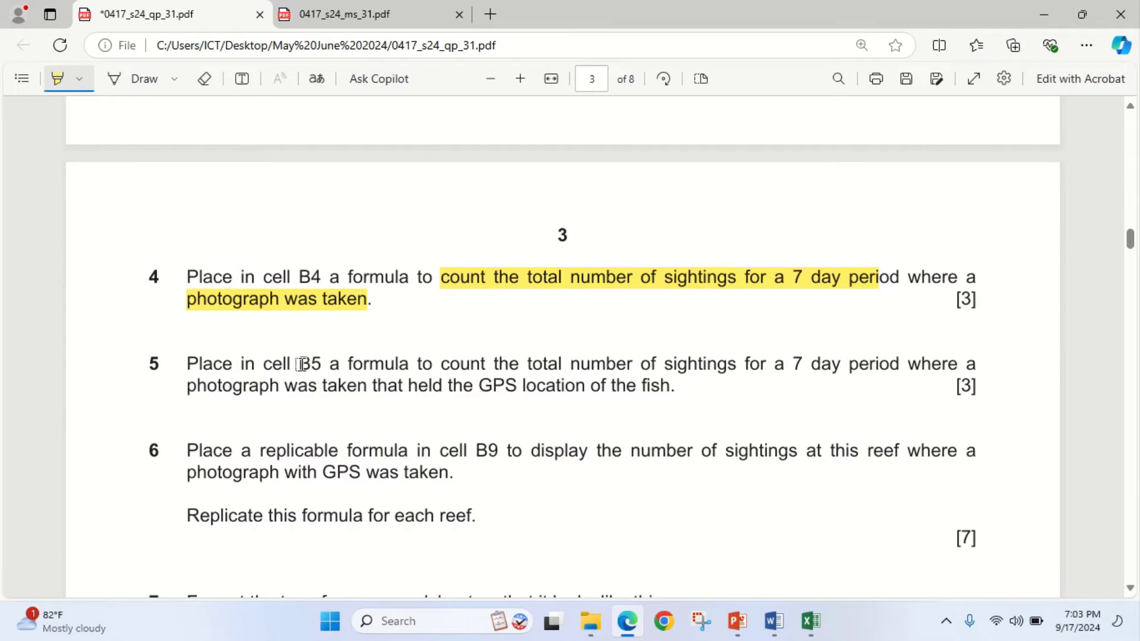
left_click_drag(301, 365, 908, 366)
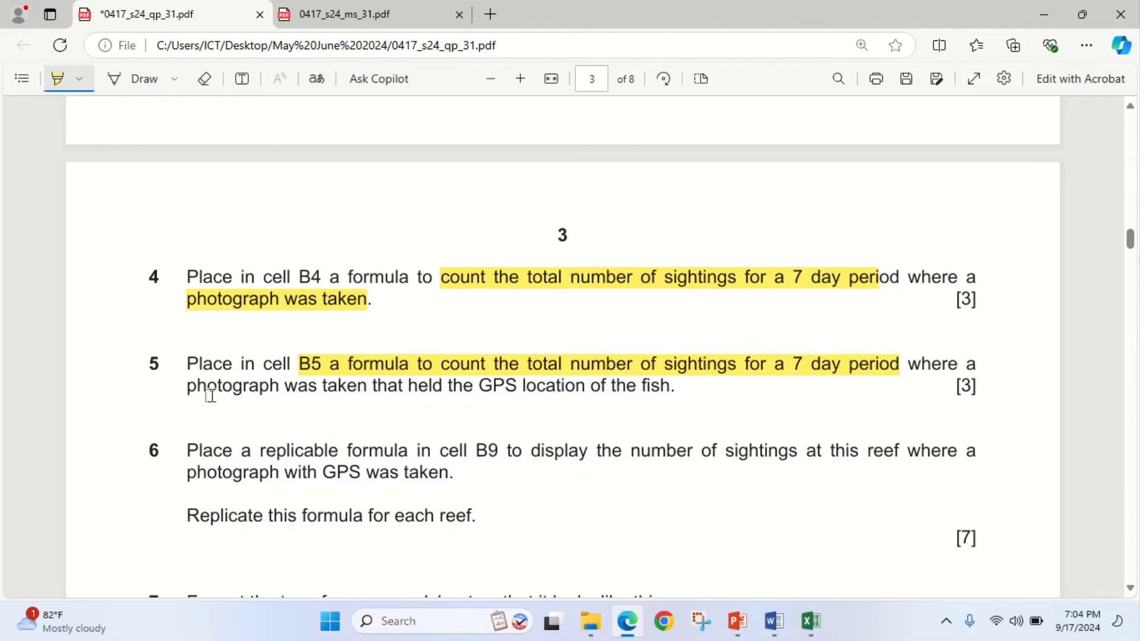
left_click_drag(187, 386, 377, 386)
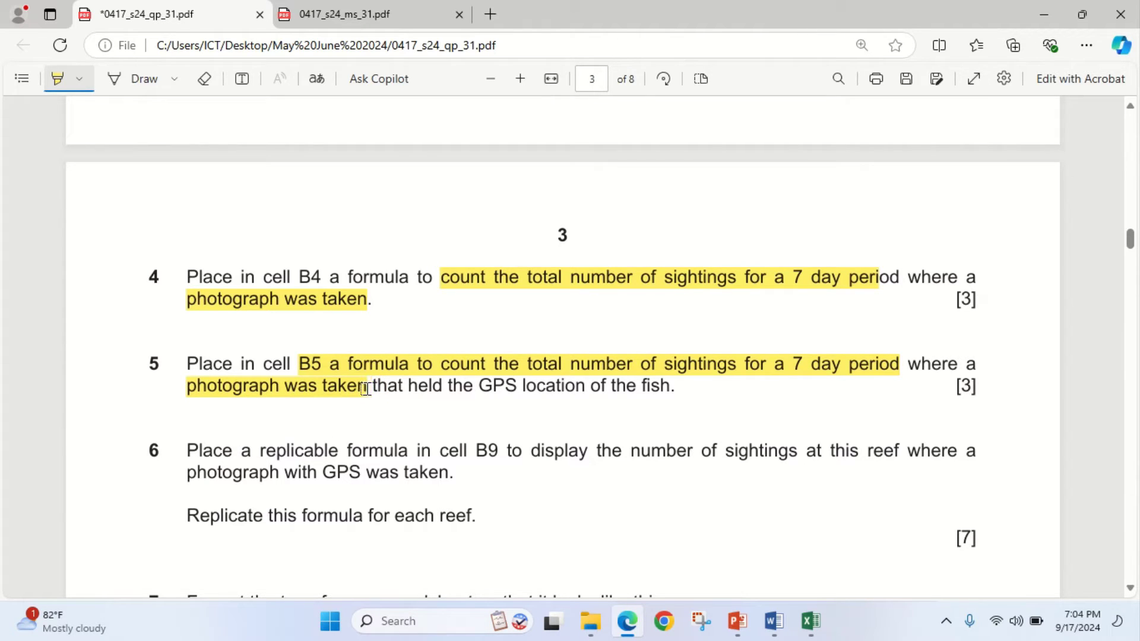
left_click_drag(367, 389, 666, 396)
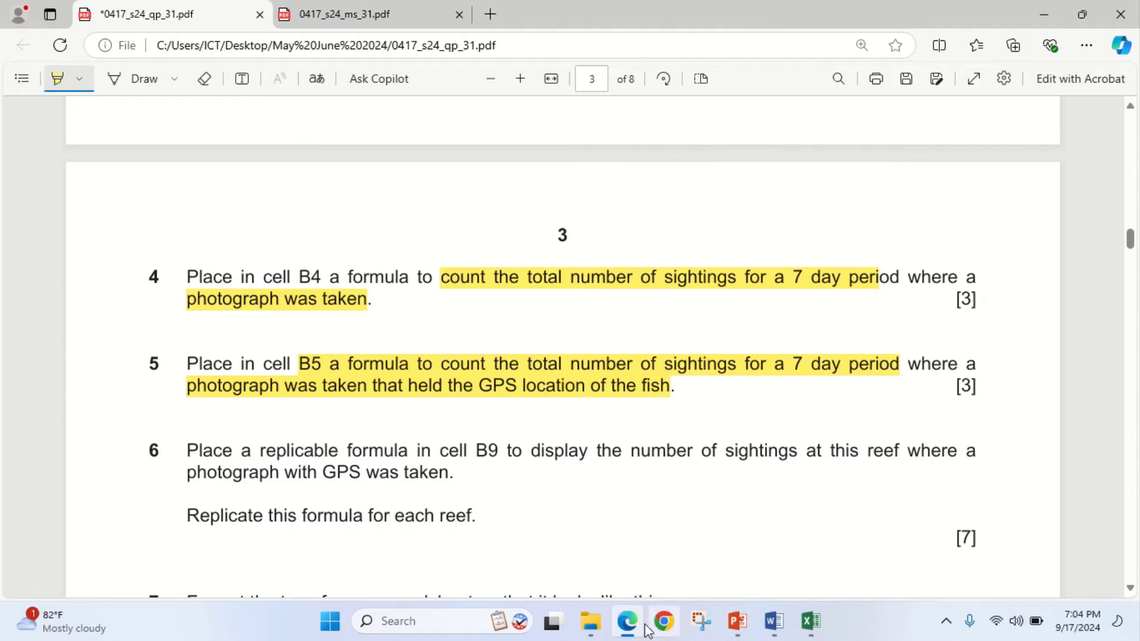
Compare question 5's wording with the Photographic evidence and GPS columns in the workbook, switching between Excel and the exam paper in Edge
mouse_move(810, 623)
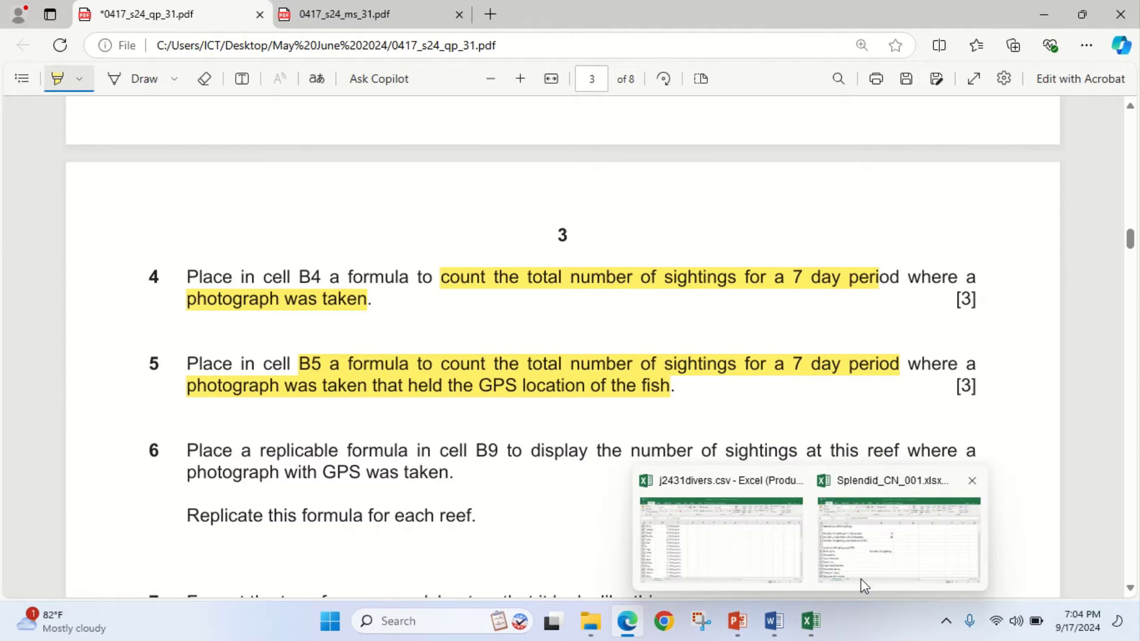
left_click(866, 567)
scroll(563, 452, "down", 9)
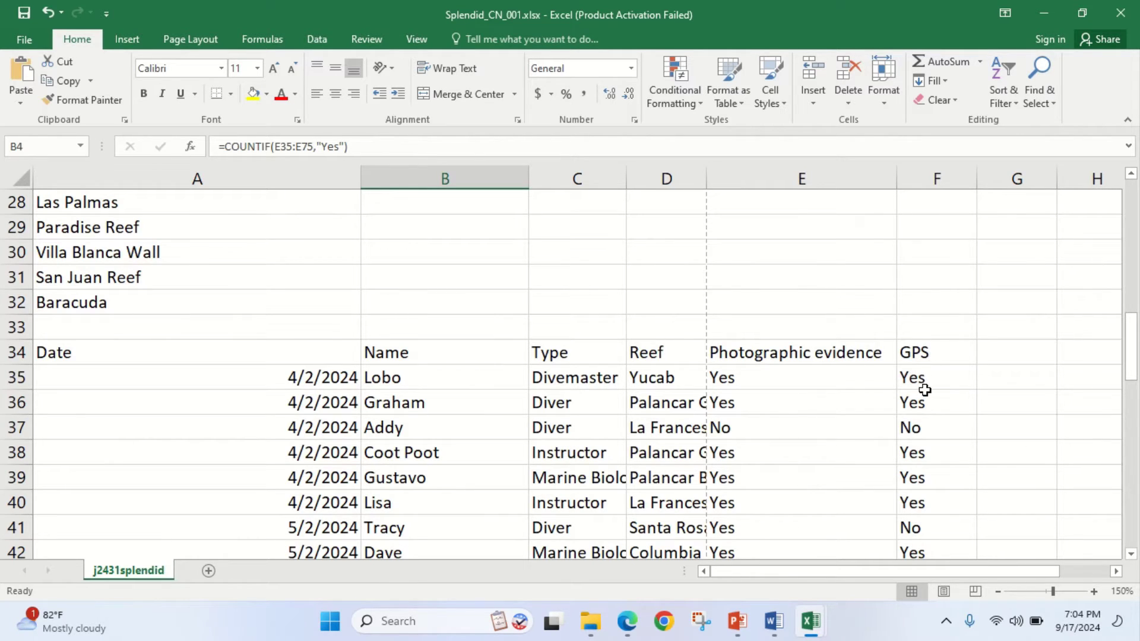
left_click(629, 631)
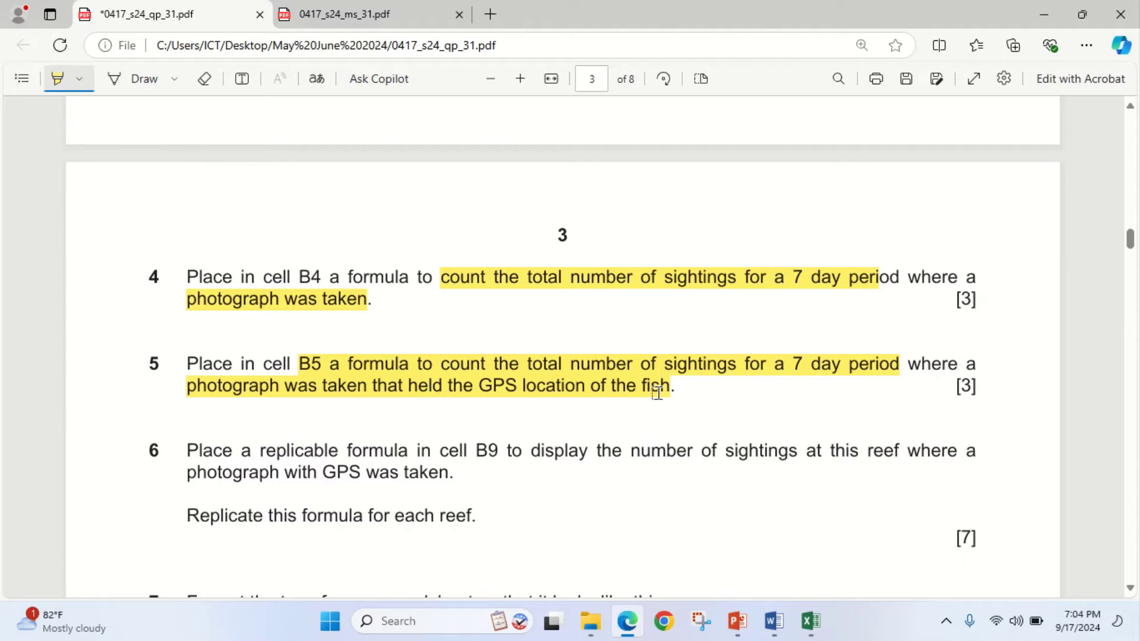
left_click(810, 621)
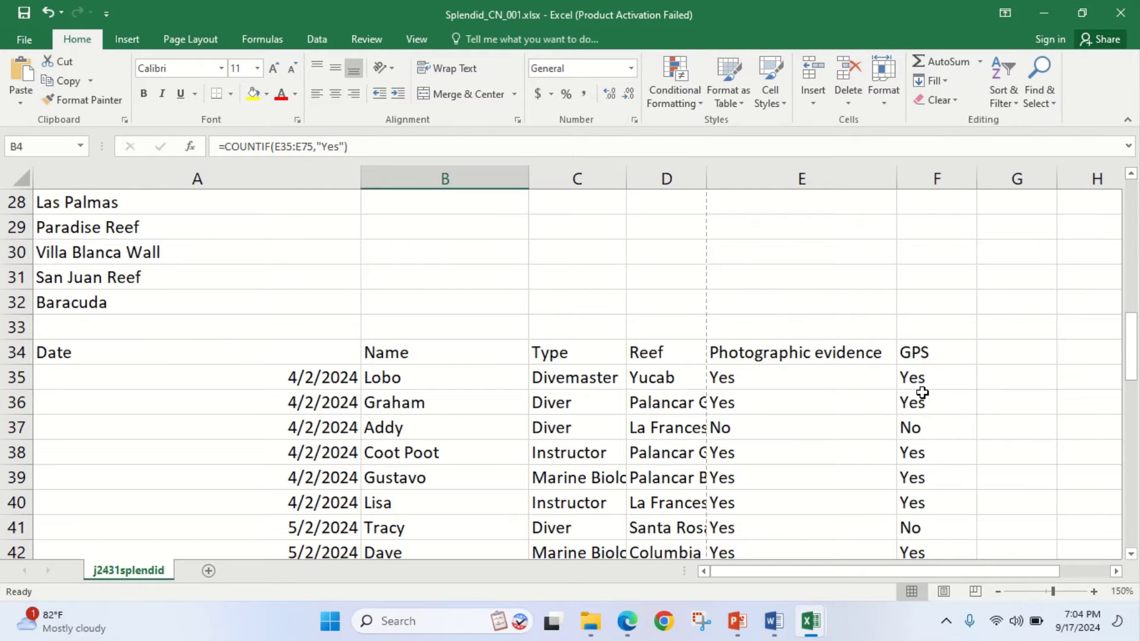
left_click(634, 623)
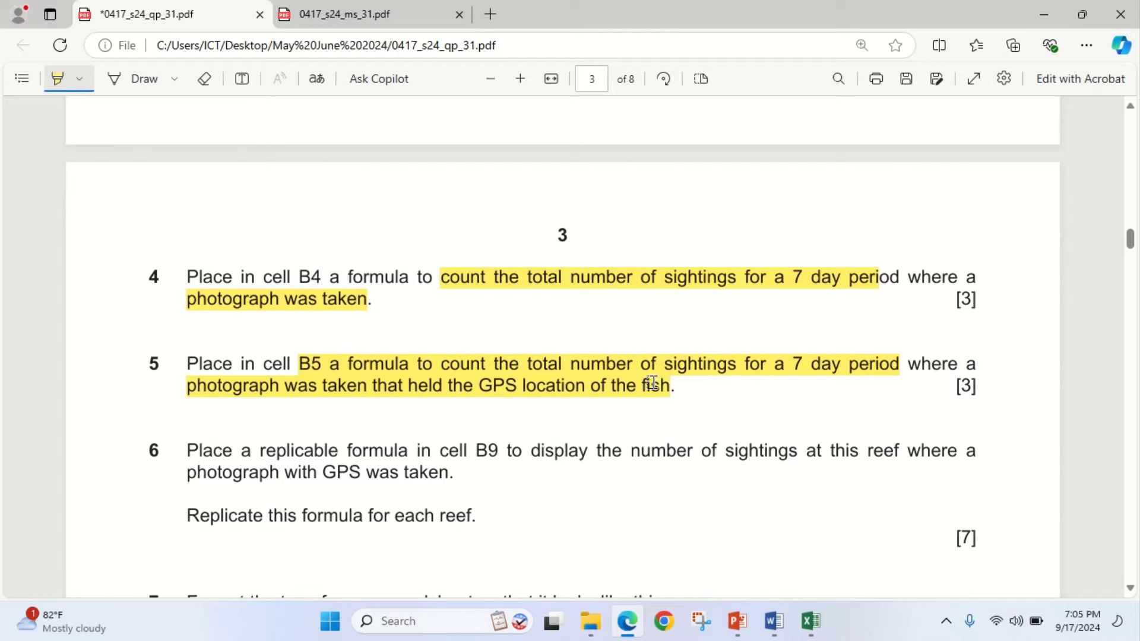
mouse_move(810, 621)
left_click(868, 474)
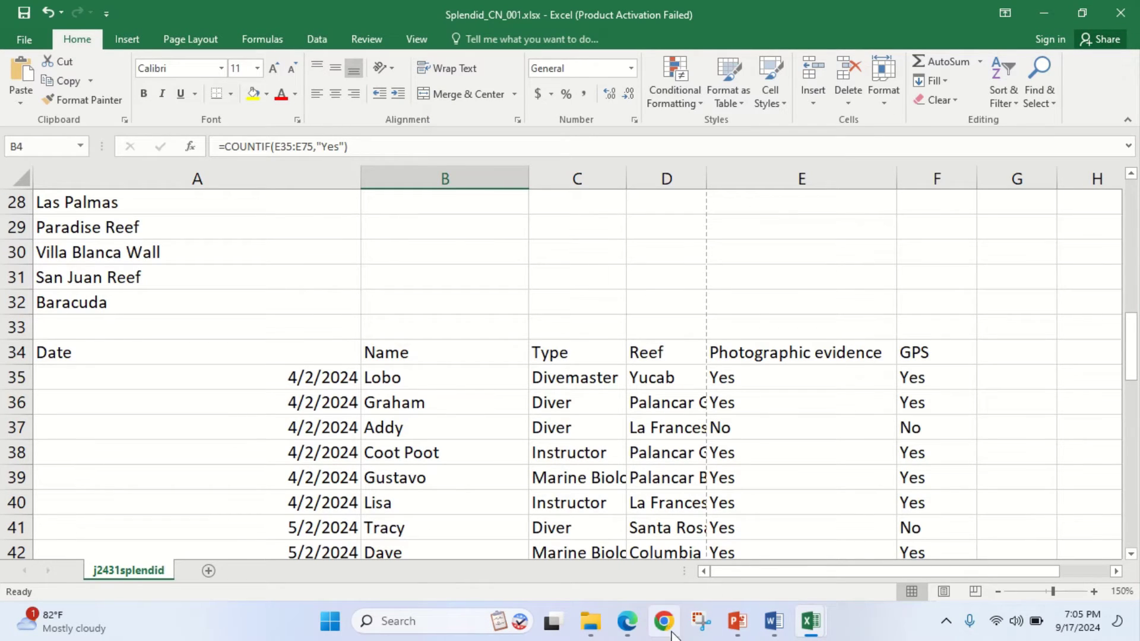
left_click(629, 633)
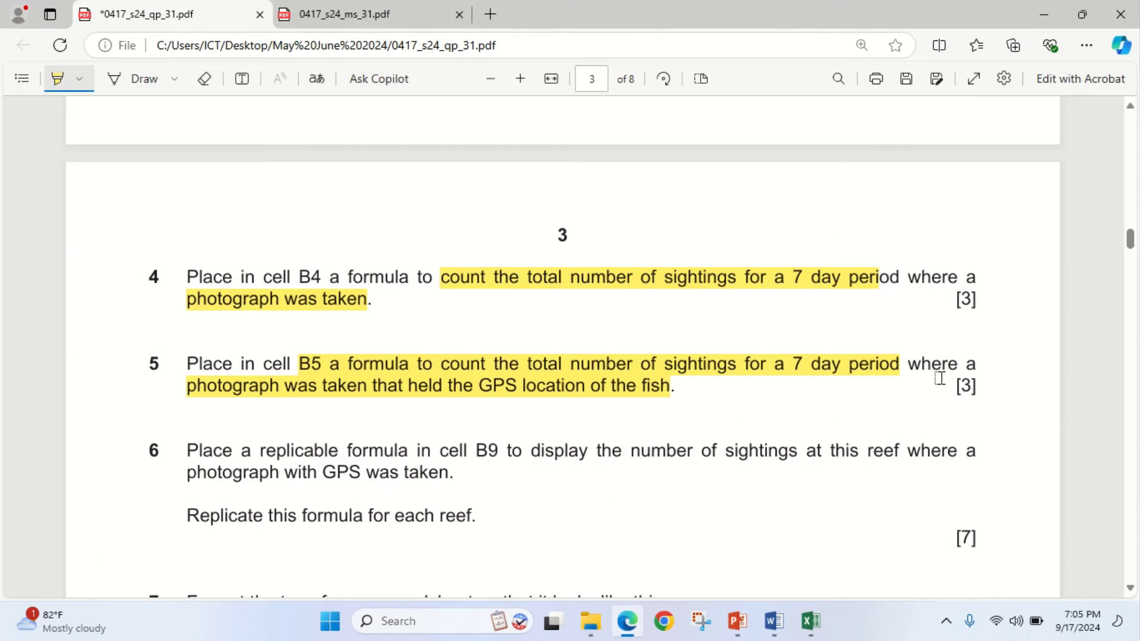
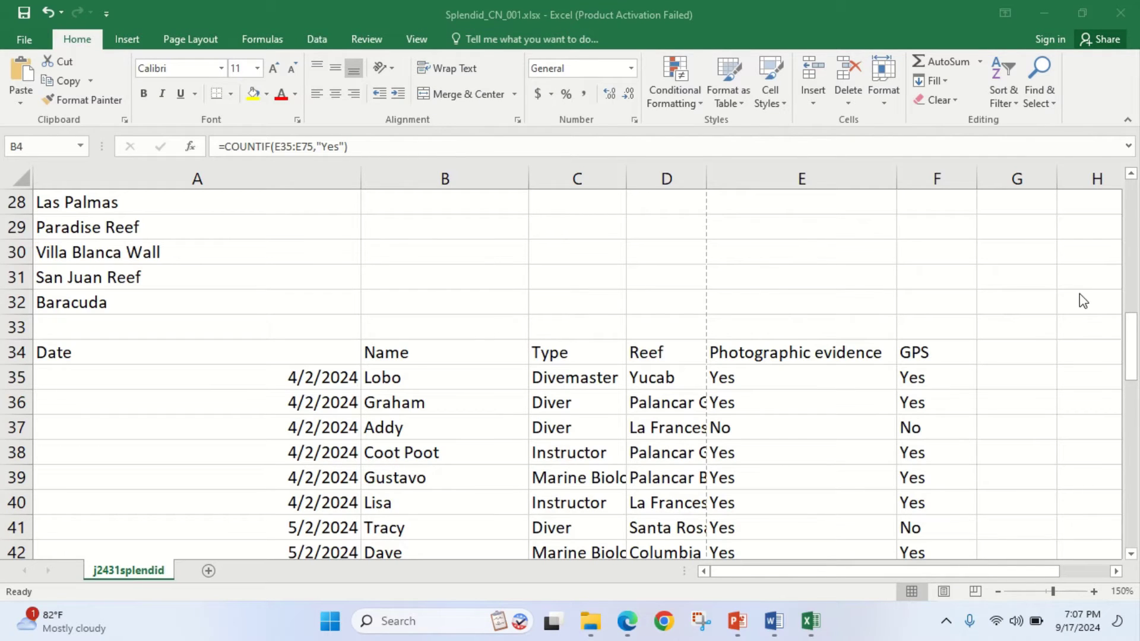
Start a COUNTIFS formula in B5 for the number of sightings with photo and GPS
left_click(1133, 359)
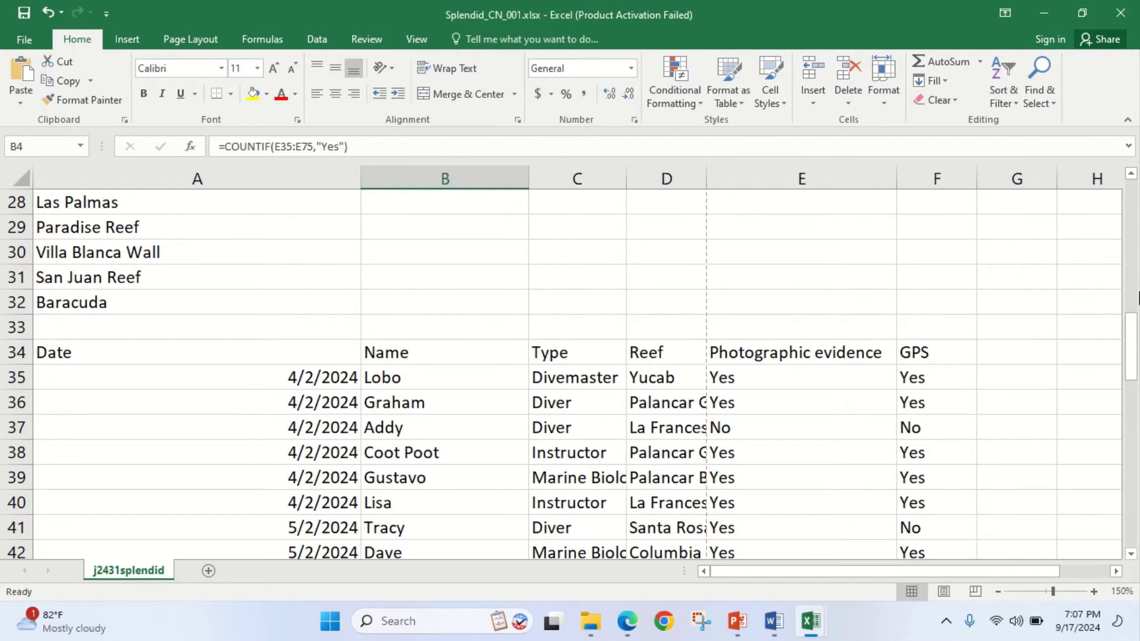
left_click(1132, 173)
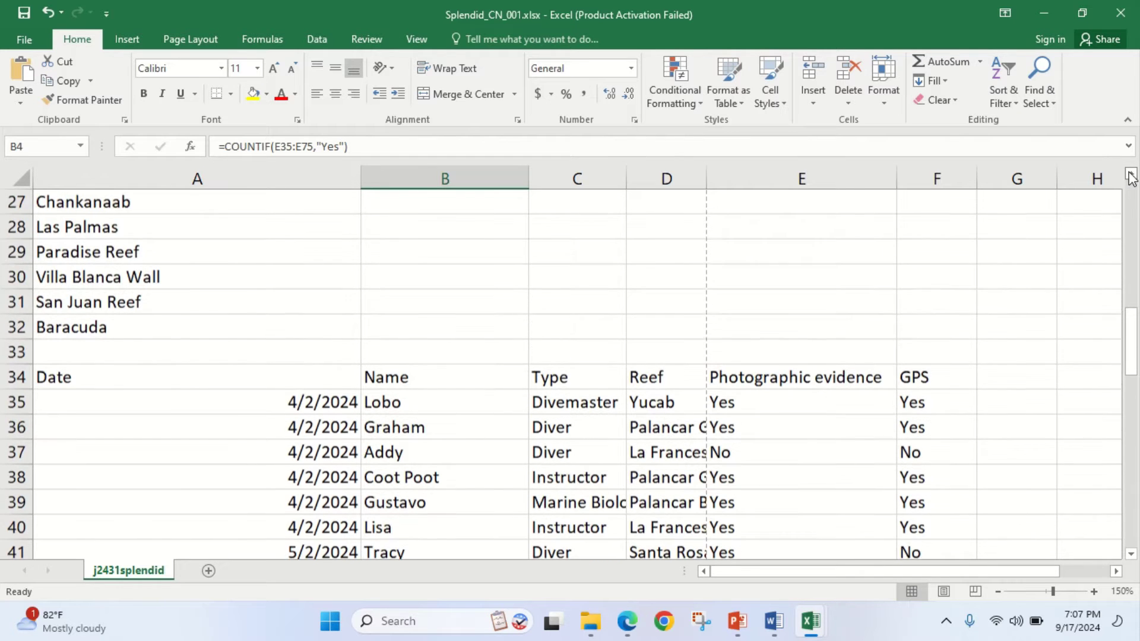
left_click(1131, 173)
left_click(1131, 174)
left_click(1131, 173)
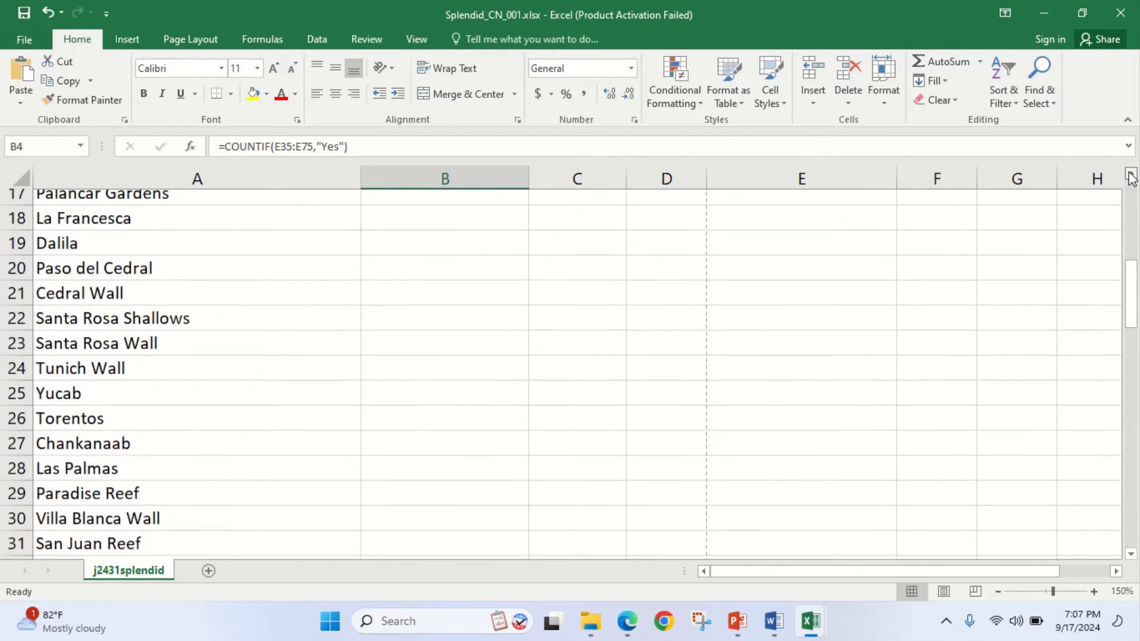
left_click(1131, 173)
left_click(1132, 174)
left_click(1131, 173)
left_click(1131, 174)
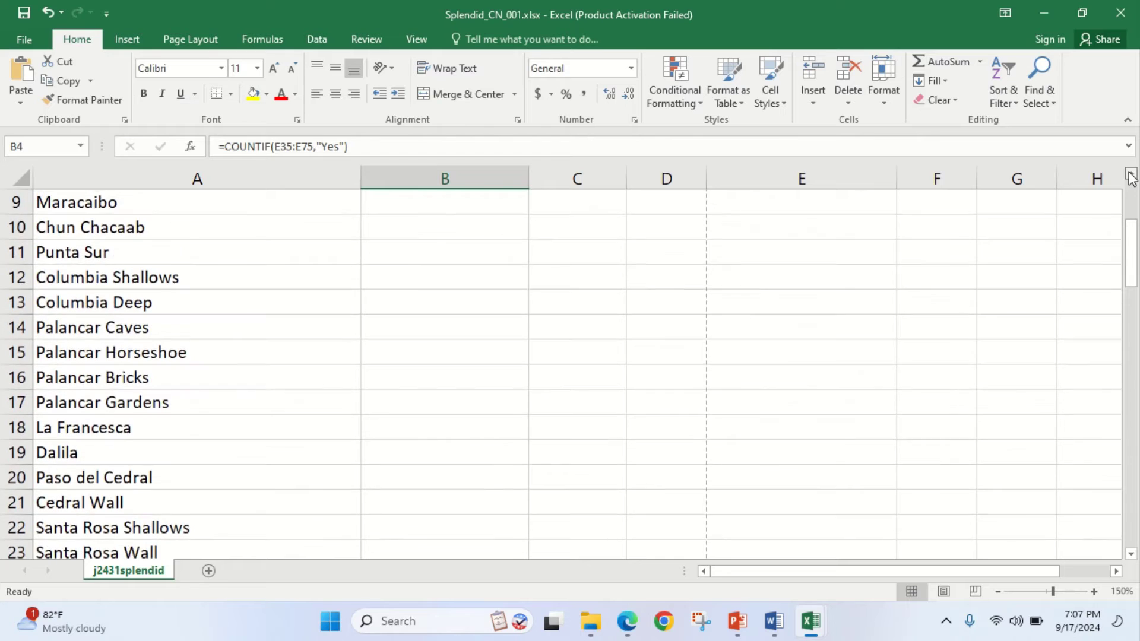
left_click(1132, 173)
left_click(478, 282)
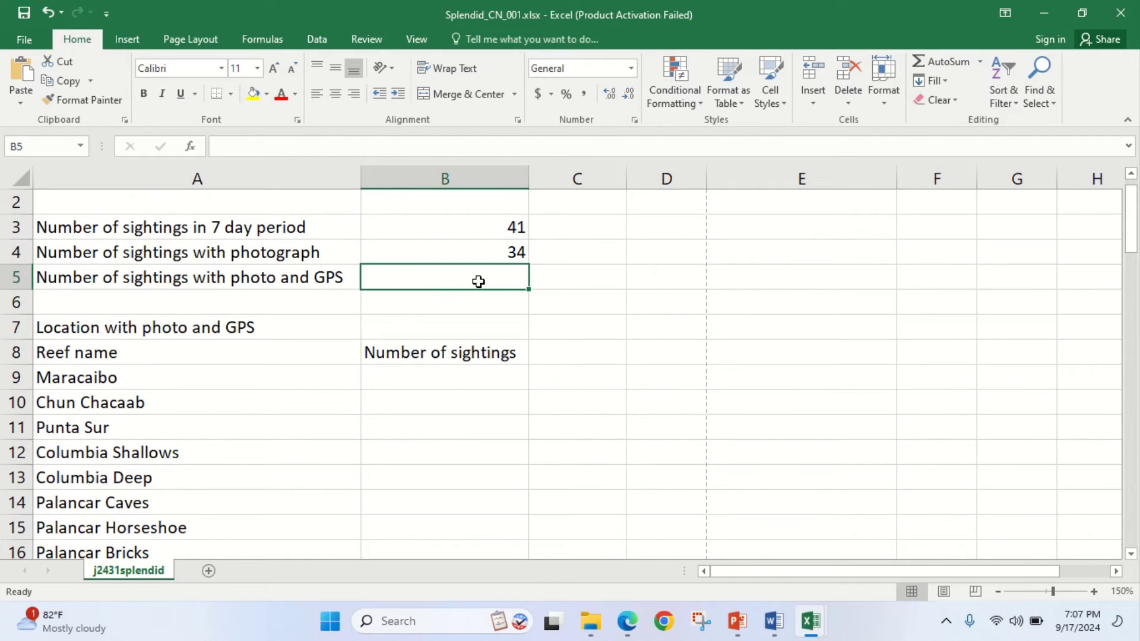
type("=count")
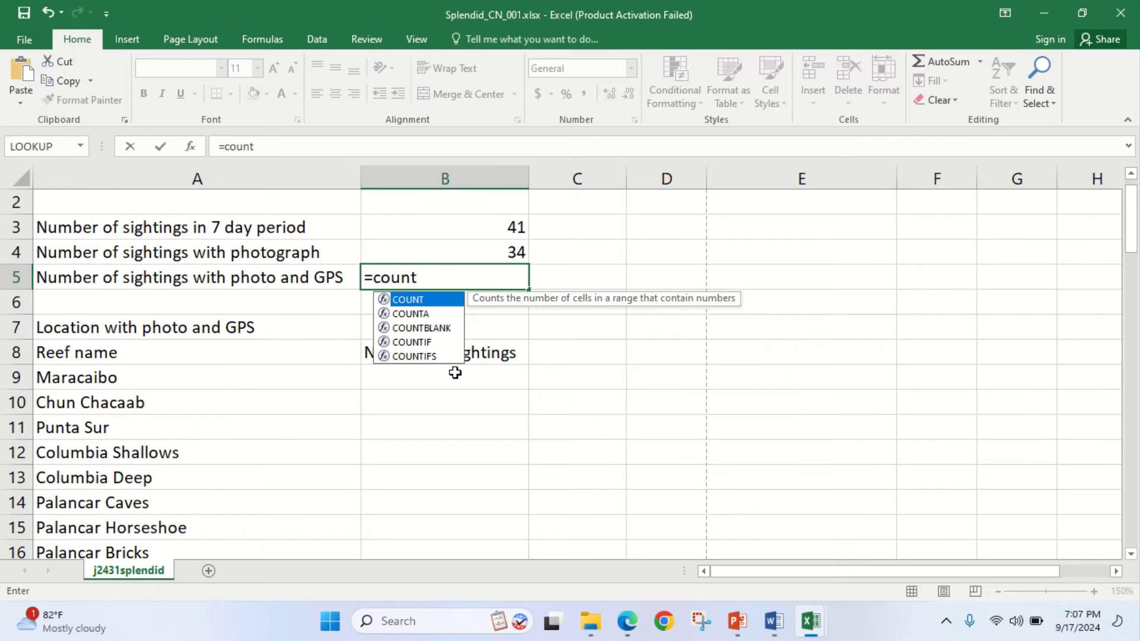
left_click(436, 357)
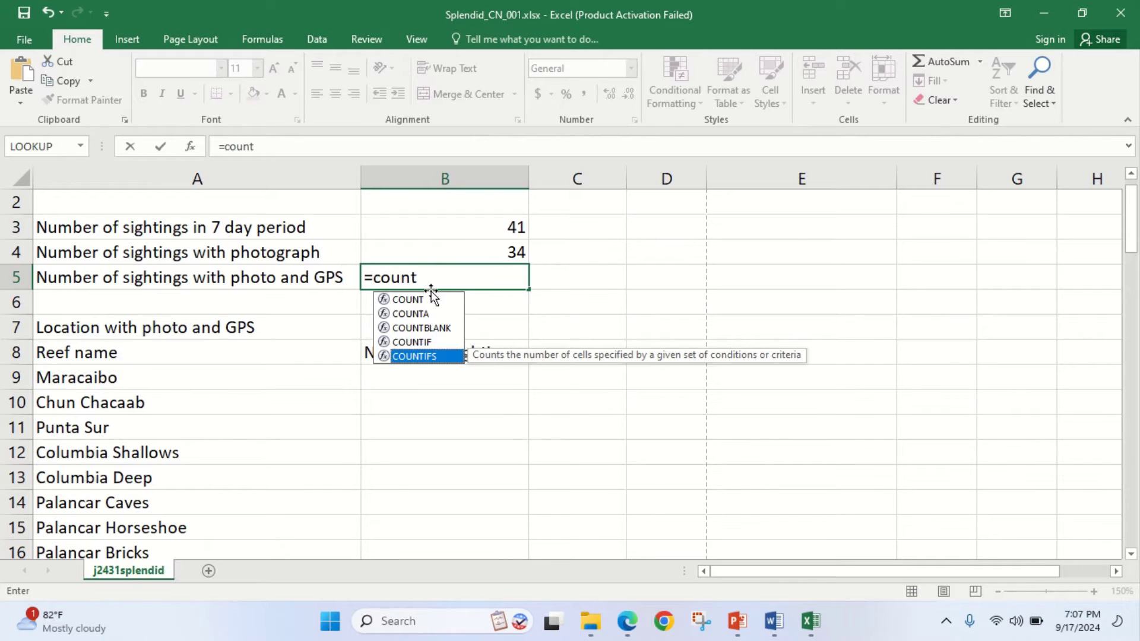
left_click(455, 278)
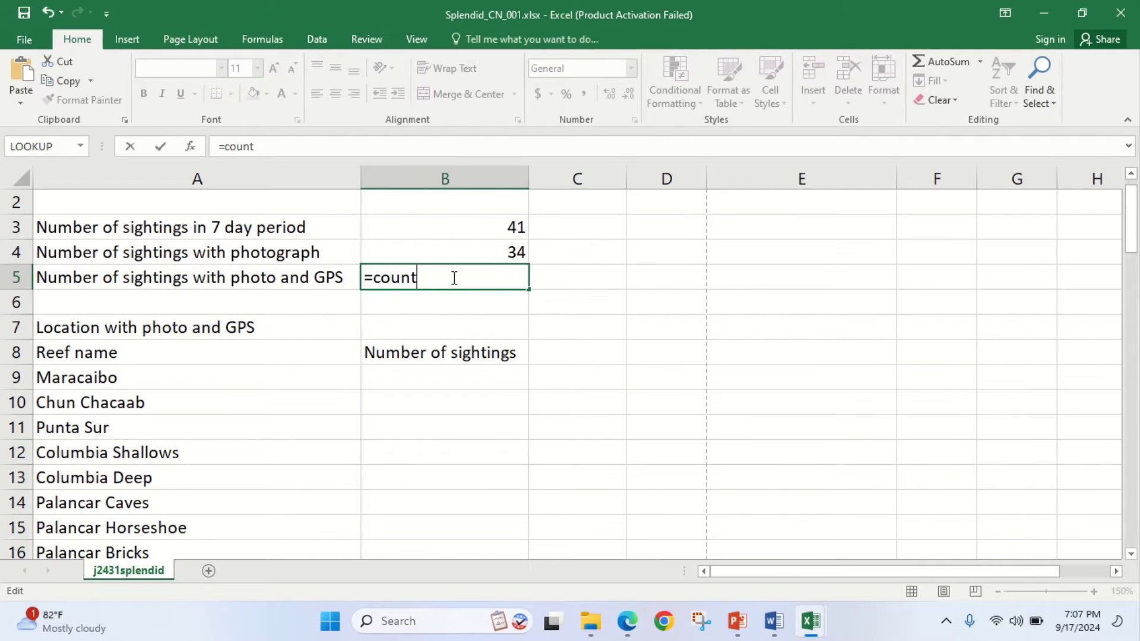
type("ifs")
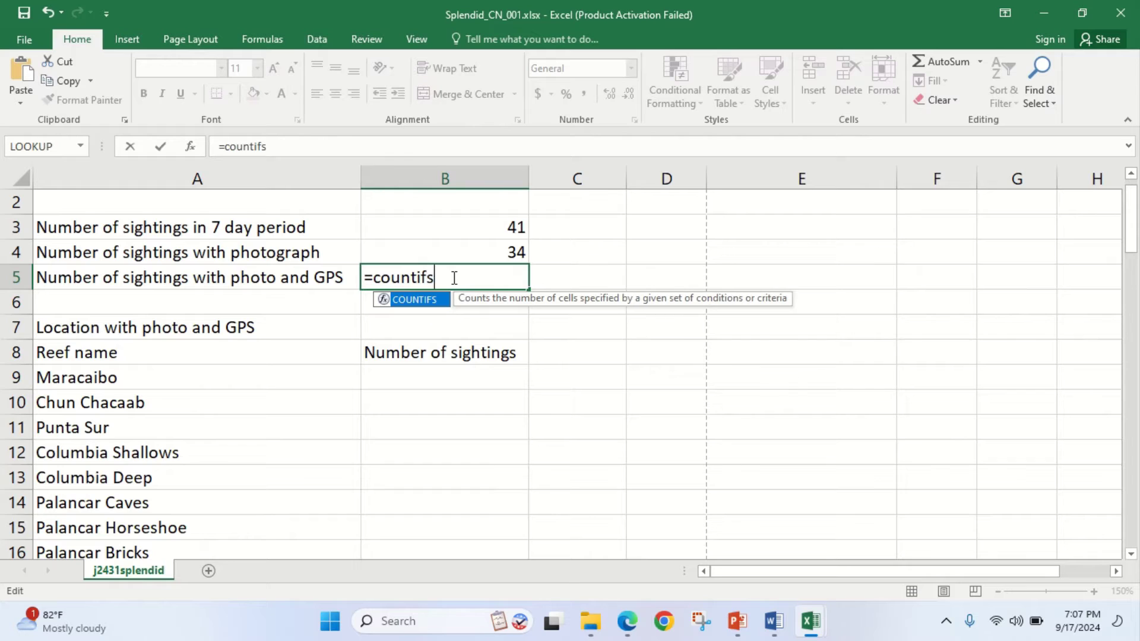
type("(")
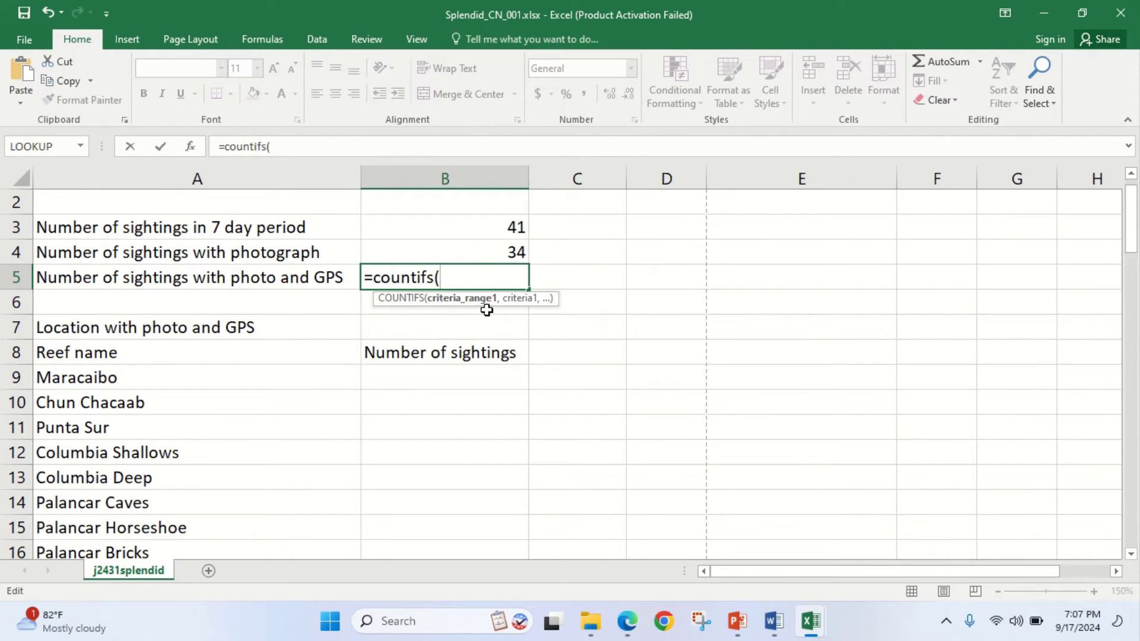
Set the first COUNTIFS range to the Photographic evidence entries in E35:E75 with the criterion "Yes"
scroll(476, 418, "down", 9)
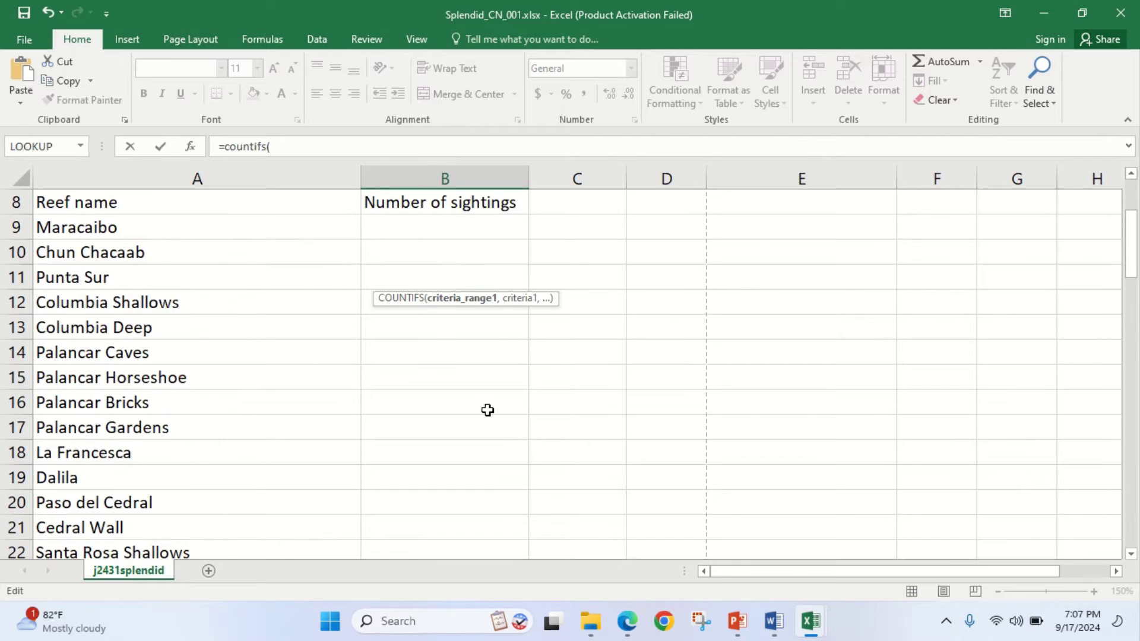
left_click(780, 354)
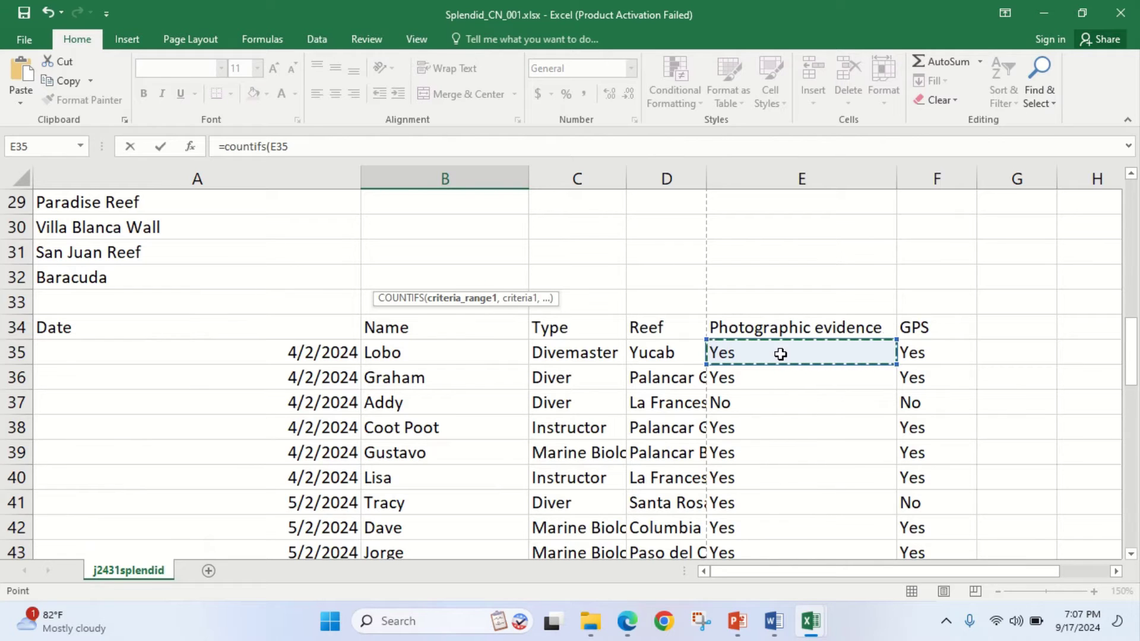
key("ctrl+shift+Down")
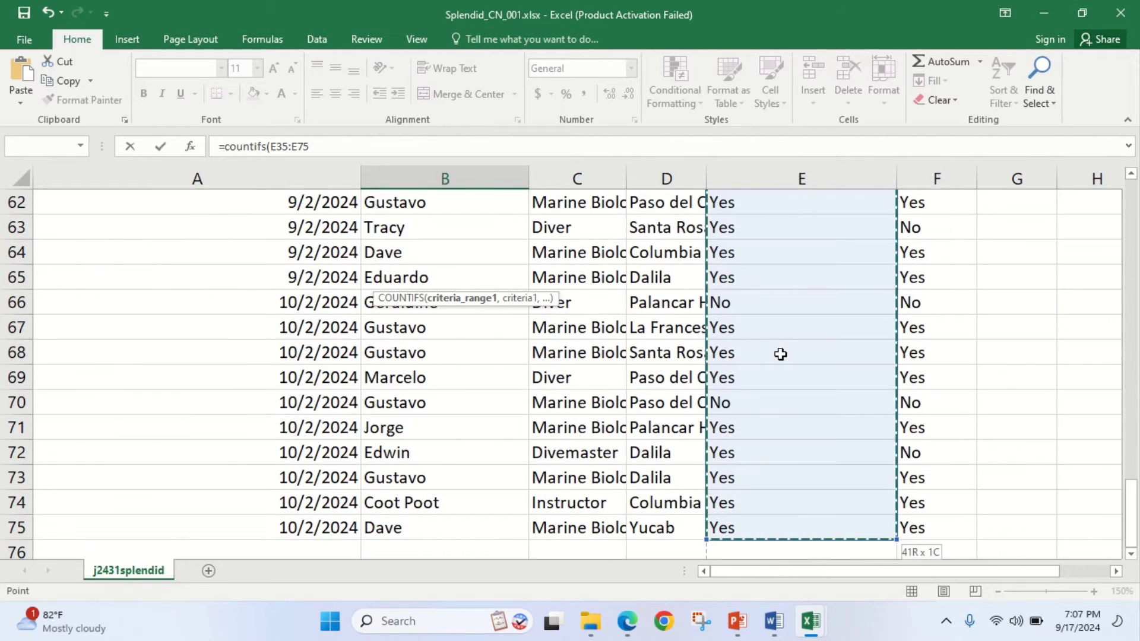
type(",")
scroll(661, 353, "up", 20)
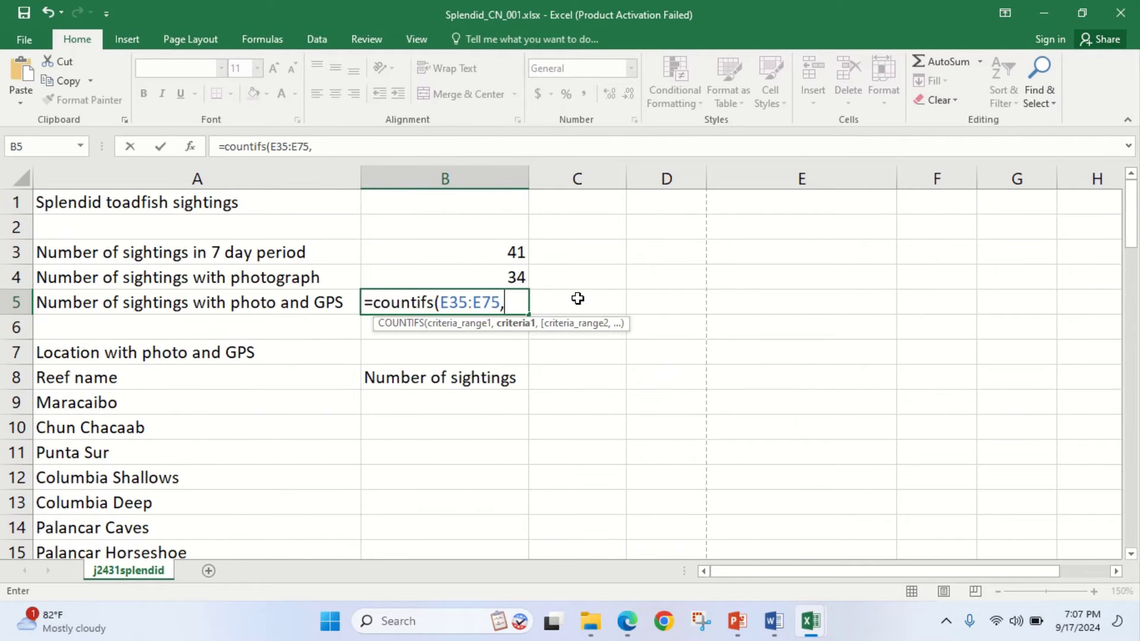
type("\"Yes\",")
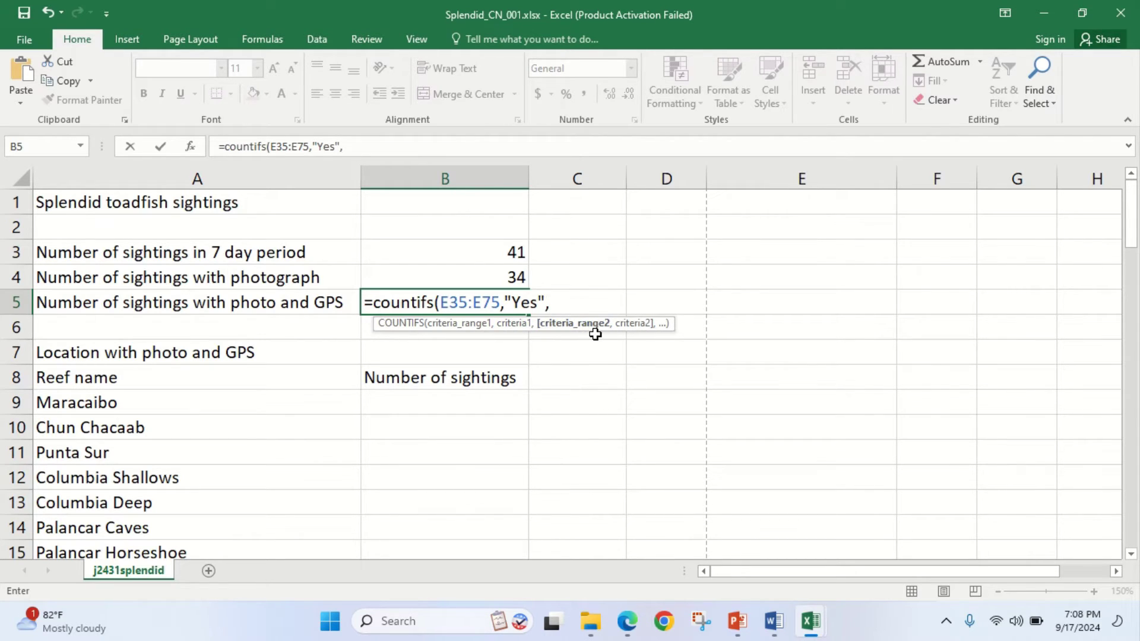
Add the GPS entries in F35:F75 with the criterion "Yes" as the second condition, enter the formula and check it in B5
scroll(718, 440, "down", 8)
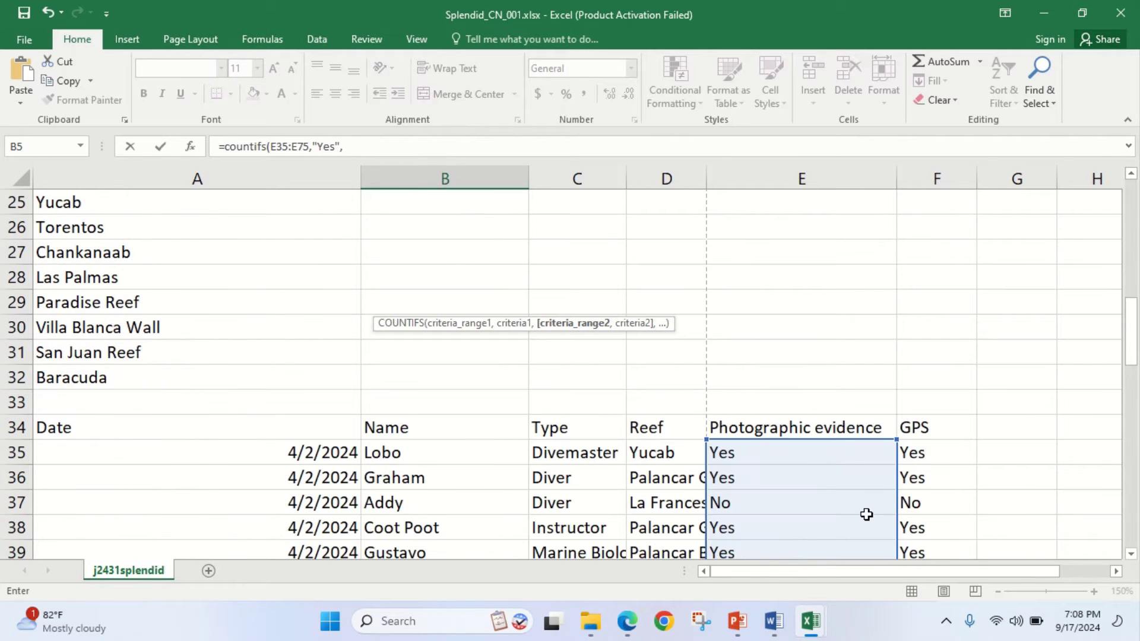
left_click(919, 456)
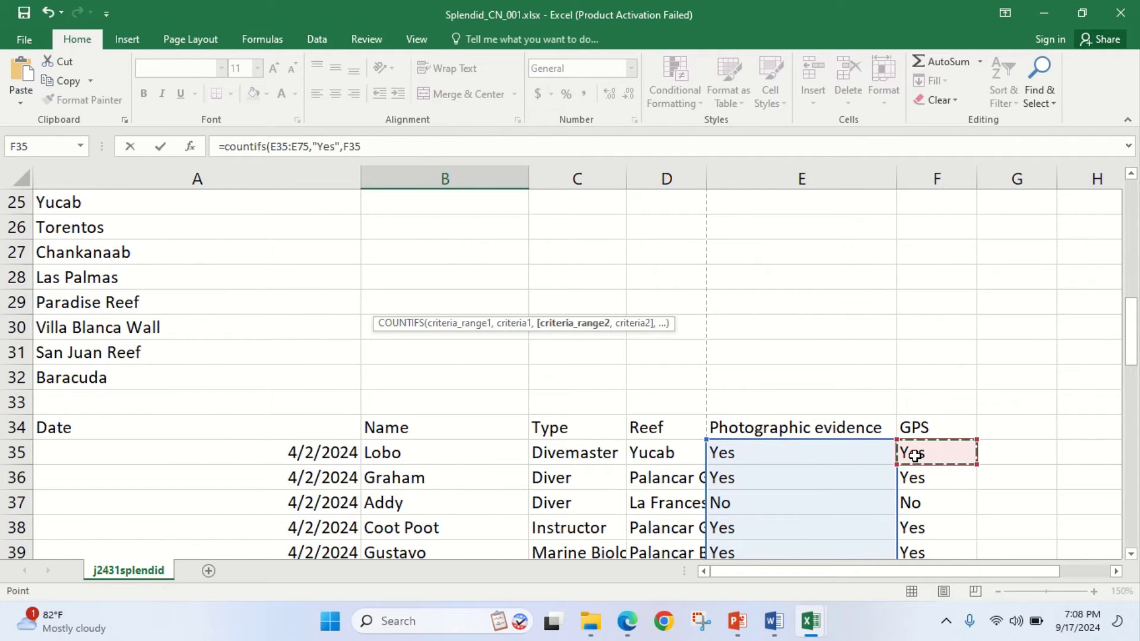
key("ctrl+shift+Down")
type(",")
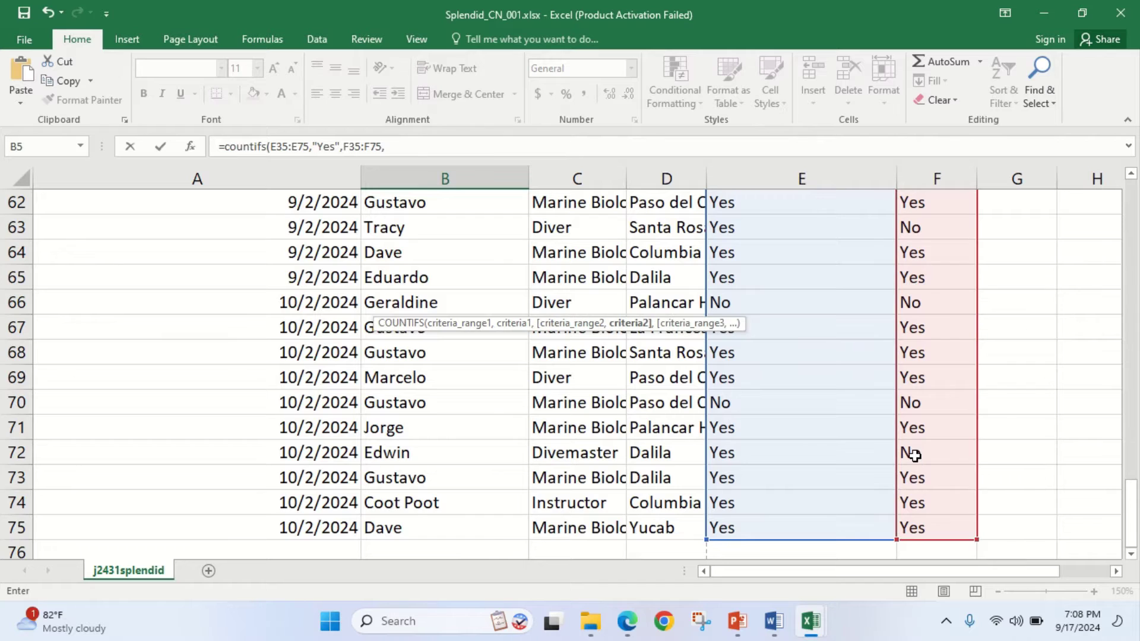
scroll(776, 448, "up", 8)
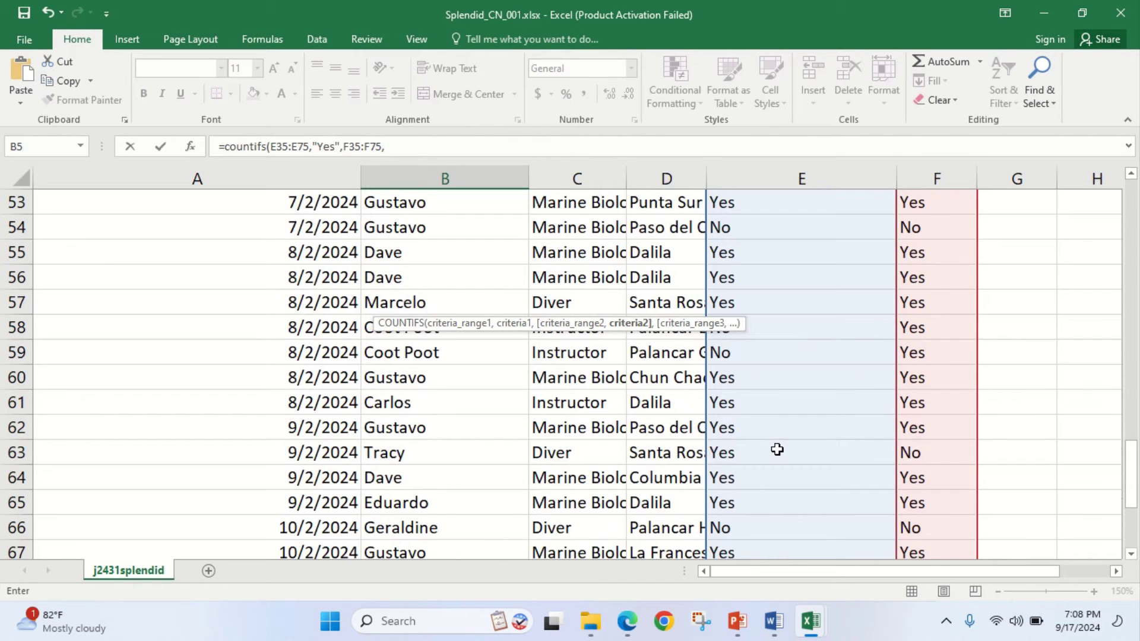
left_click(478, 145)
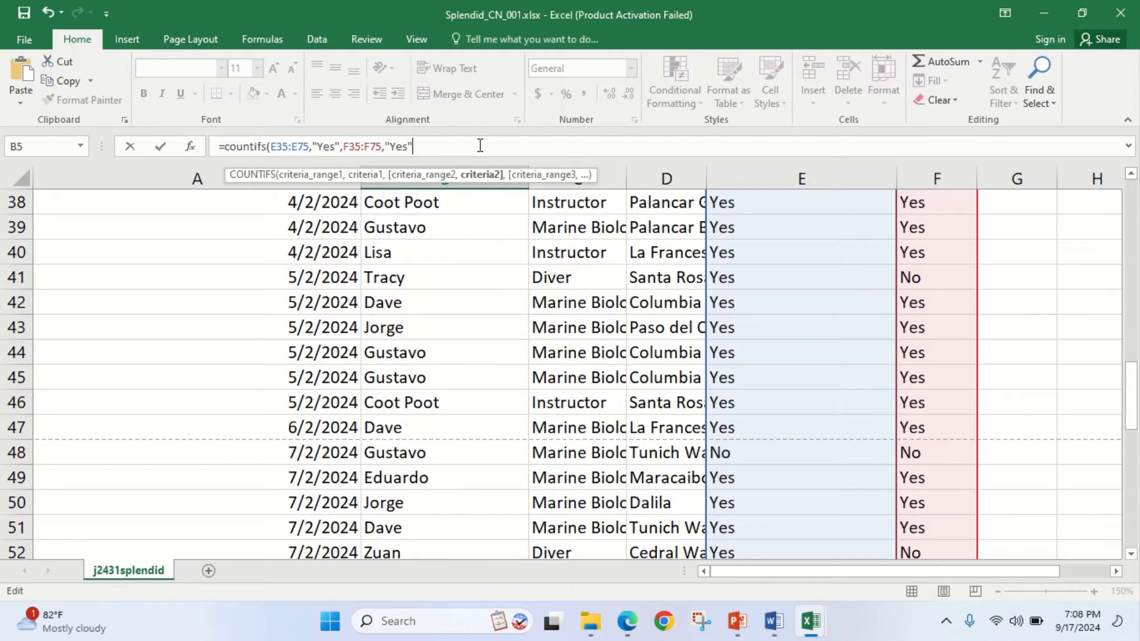
key("Return")
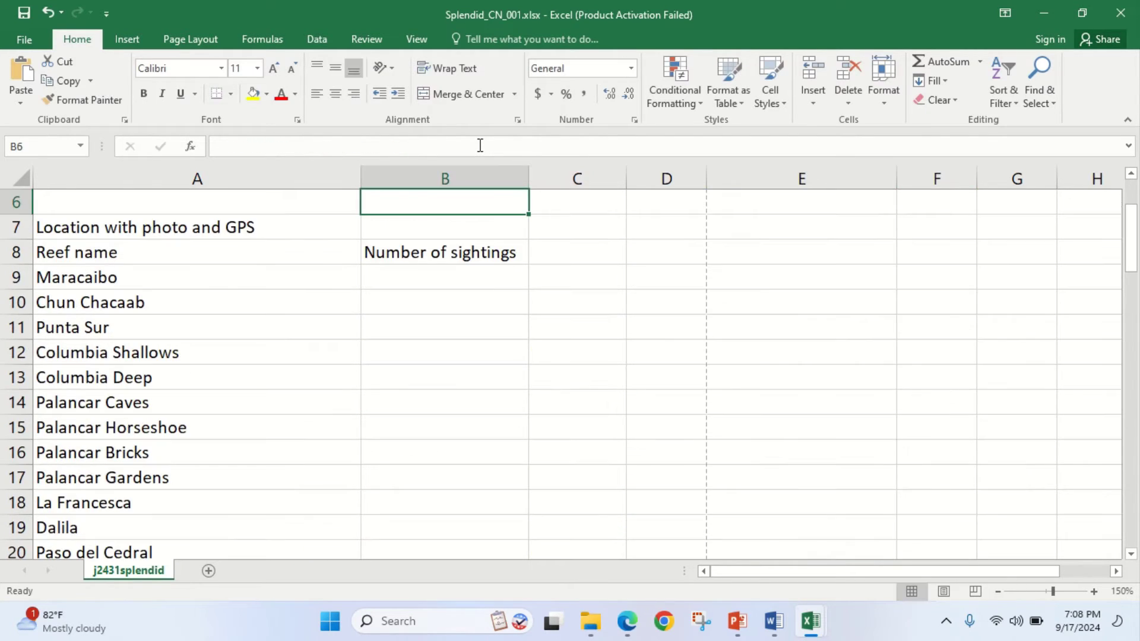
scroll(426, 235, "up", 1)
scroll(426, 236, "up", 1)
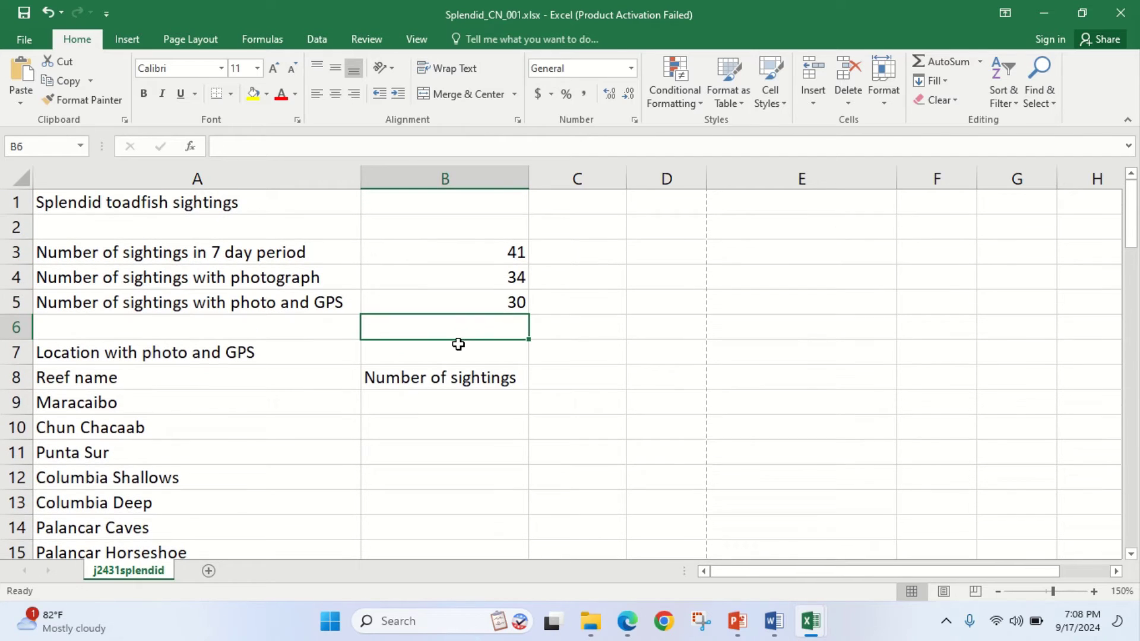
left_click(511, 305)
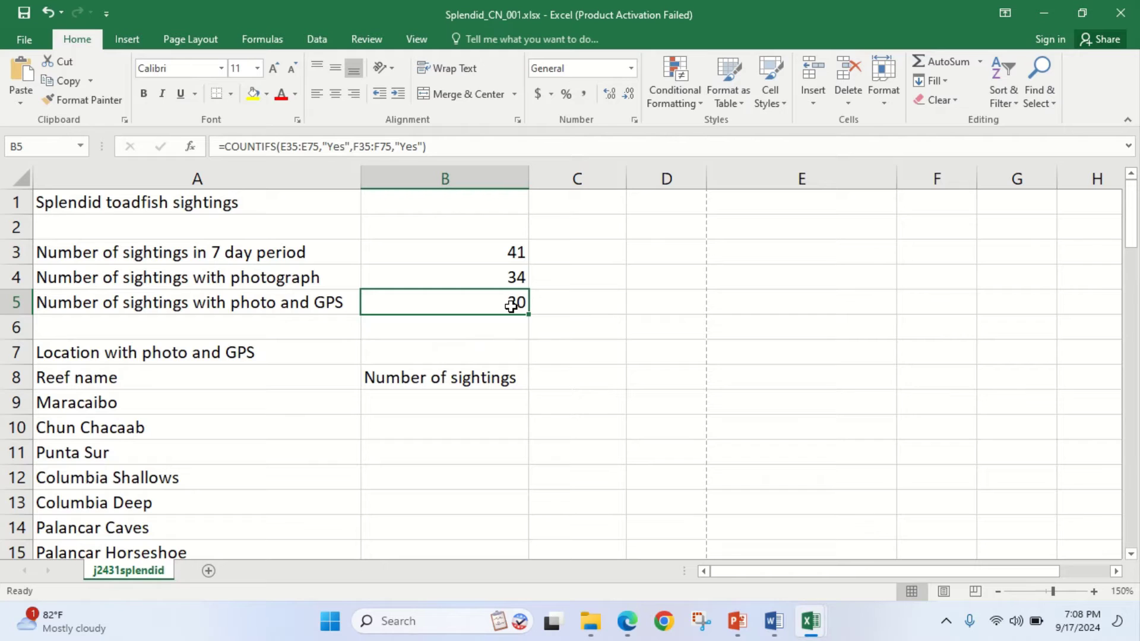
Switch to the exam paper in Edge and highlight the mark allocations of questions 4, 5 and 1
left_click(626, 621)
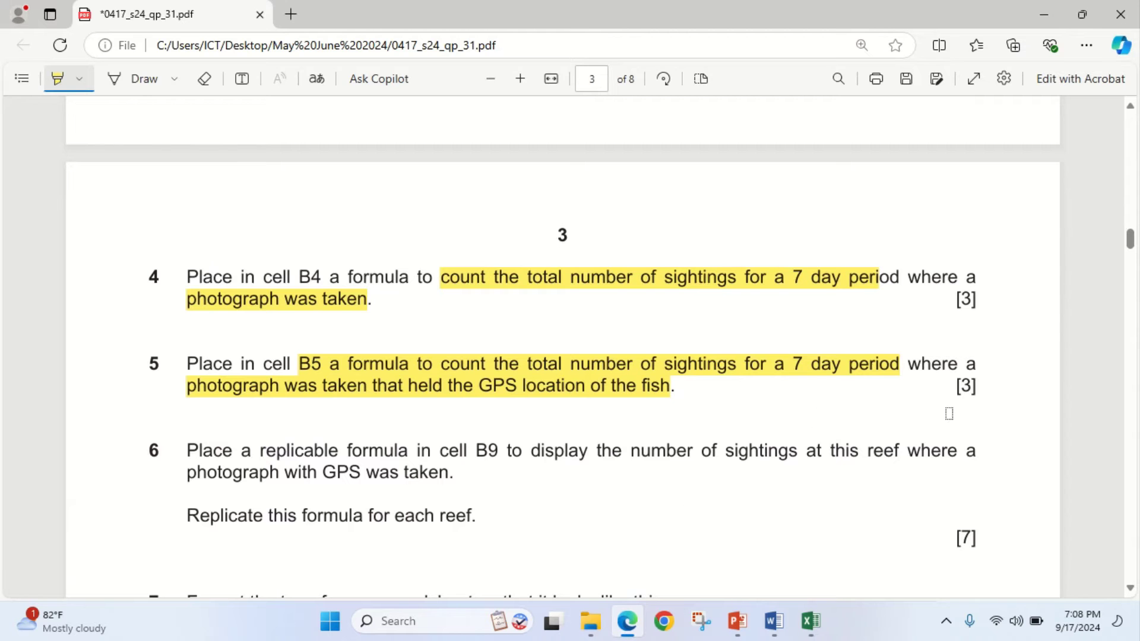
left_click_drag(965, 303, 977, 298)
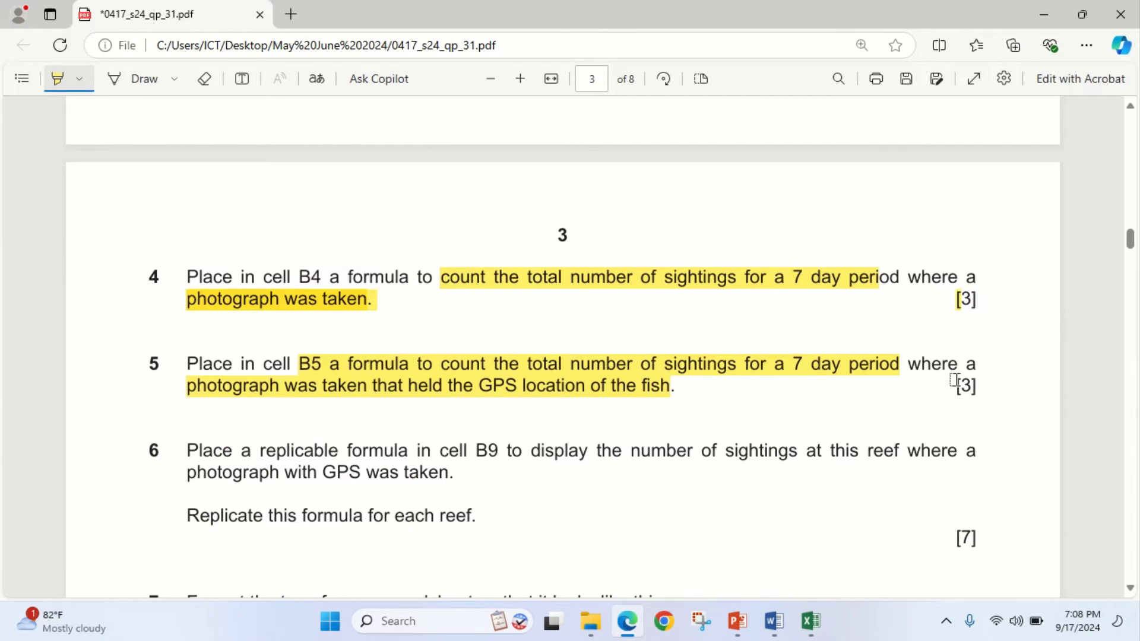
left_click_drag(955, 381, 993, 378)
scroll(957, 378, "up", 5)
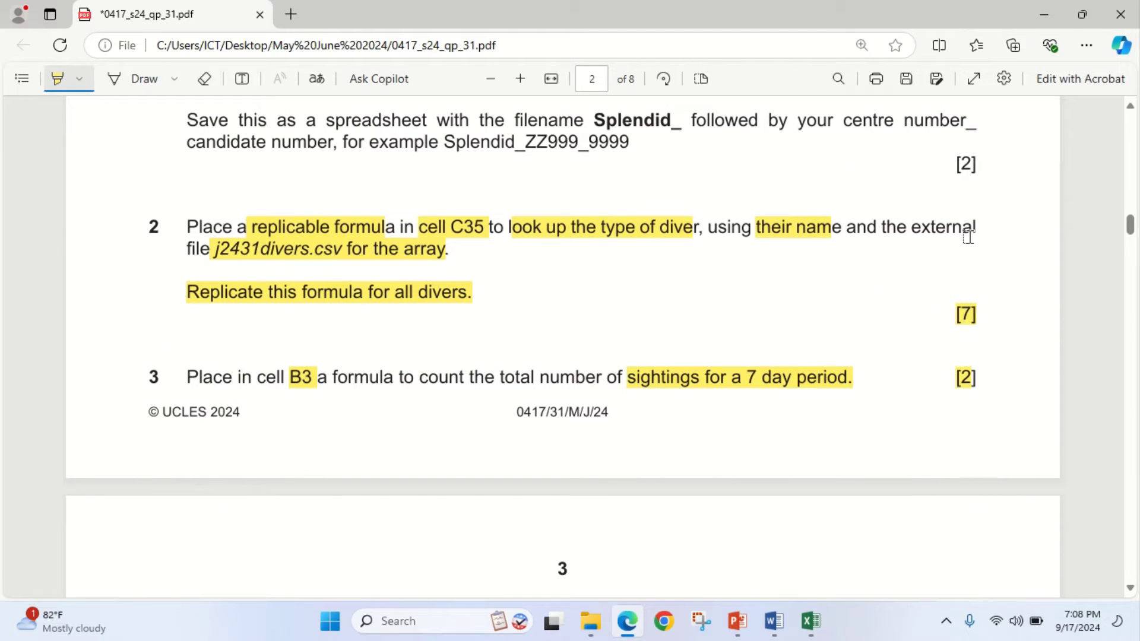
left_click_drag(957, 159, 976, 163)
scroll(938, 238, "down", 10)
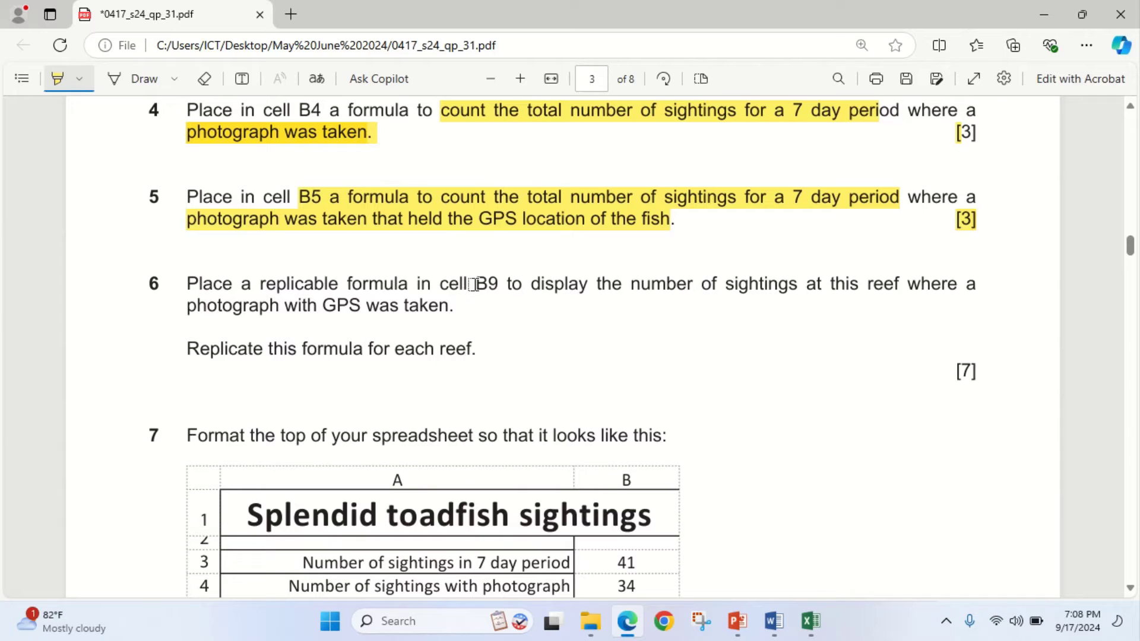
Highlight "B9", "sightings at this reef where", "photograph with GPS was taken" and the words "replicable formula" in question 6
left_click_drag(474, 288, 498, 285)
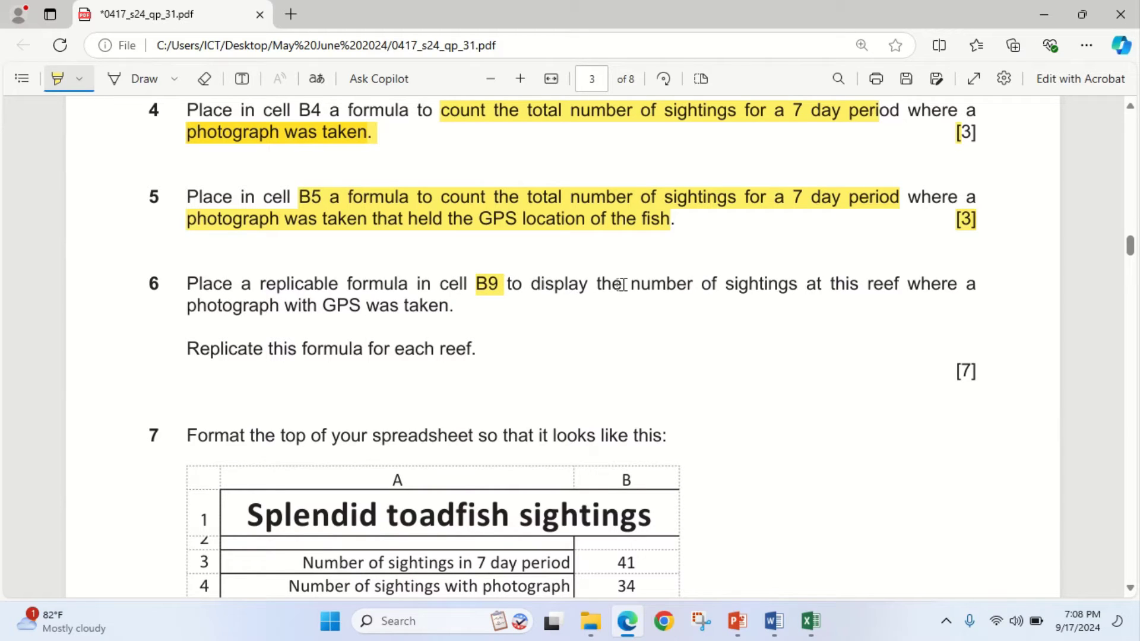
left_click_drag(724, 287, 962, 289)
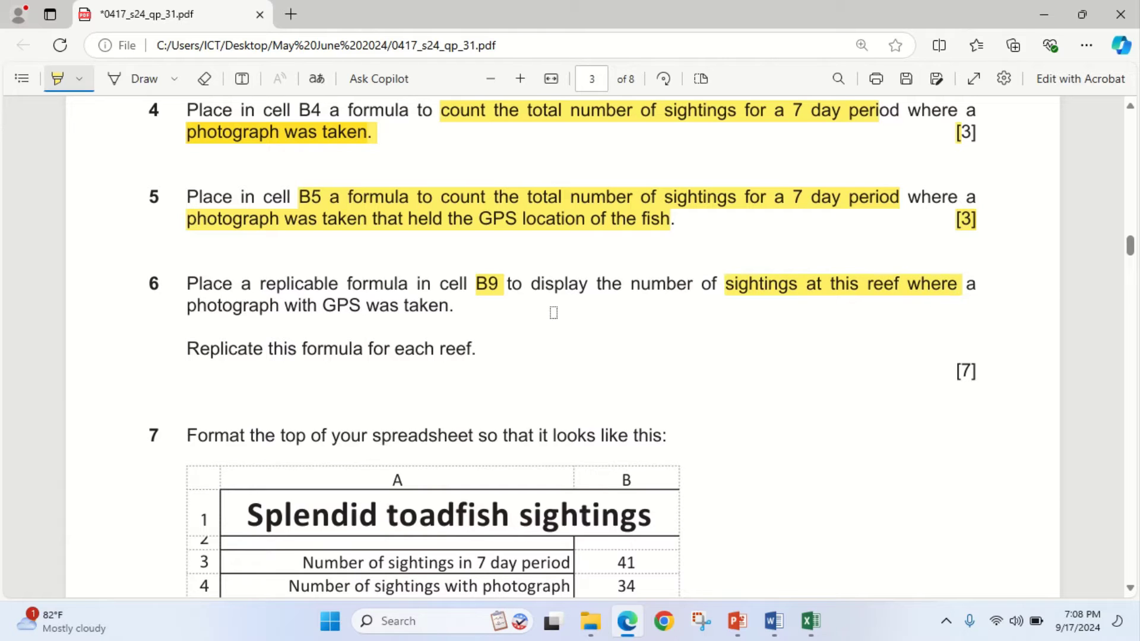
left_click_drag(187, 304, 449, 310)
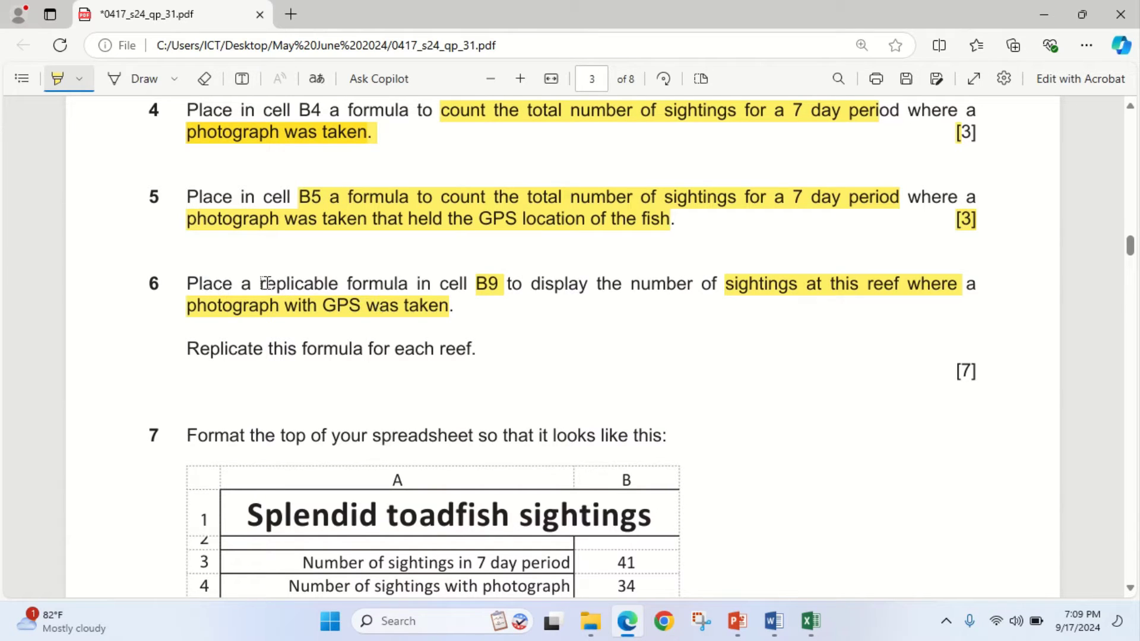
left_click_drag(263, 290, 368, 286)
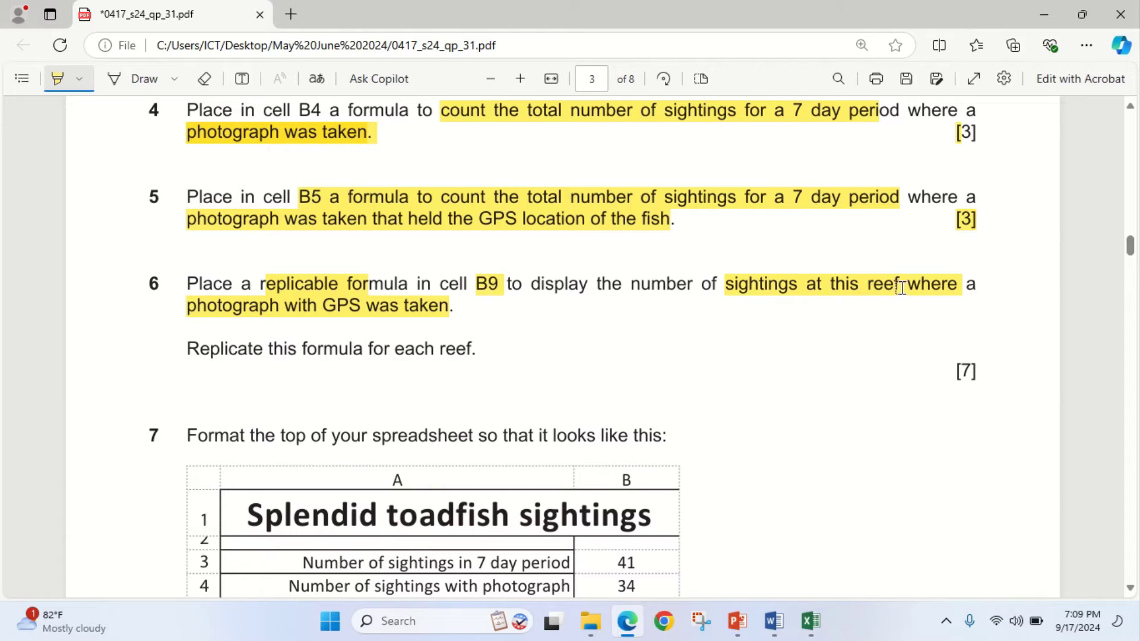
Switch to Splendid_CN_001.xlsx in Excel and select B9, the number of sightings cell for Maracaibo
mouse_move(811, 622)
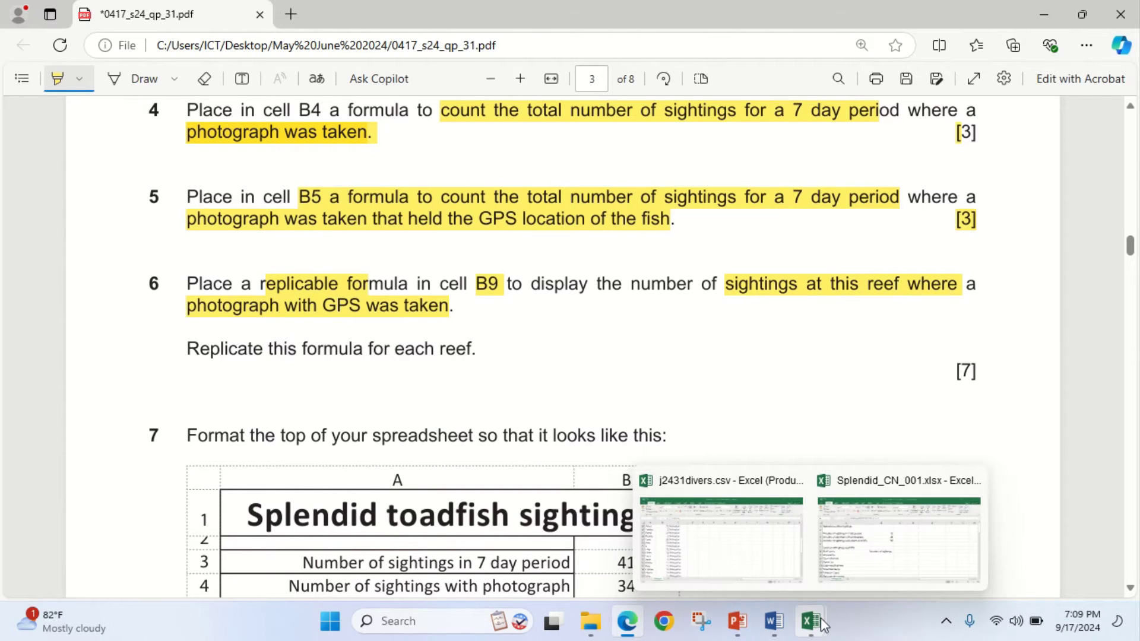
left_click(876, 533)
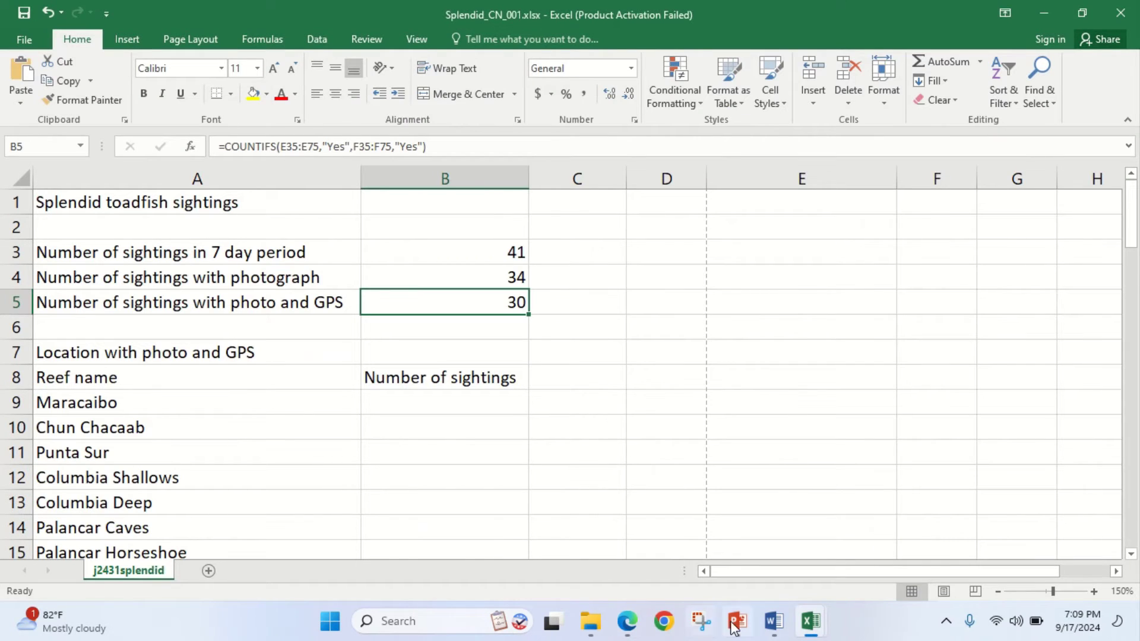
left_click(632, 622)
left_click(632, 622)
left_click(454, 404)
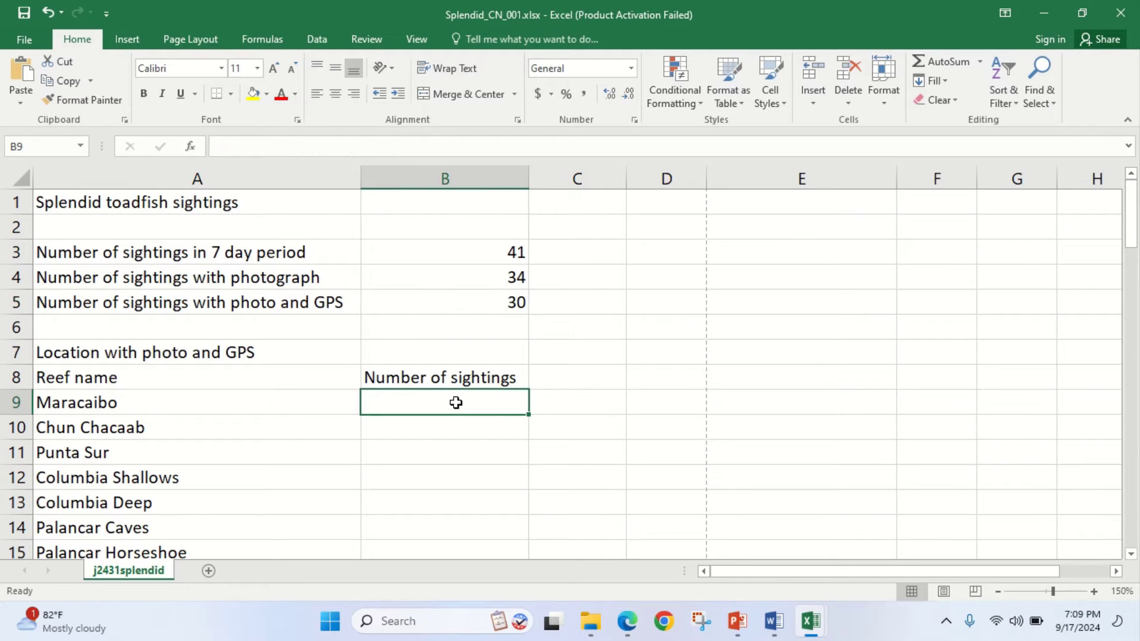
Compare the reef names in A9:A32 with the Reef, Photographic evidence and GPS columns of the sightings data starting at row 34
scroll(455, 403, "down", 2)
scroll(456, 403, "up", 1)
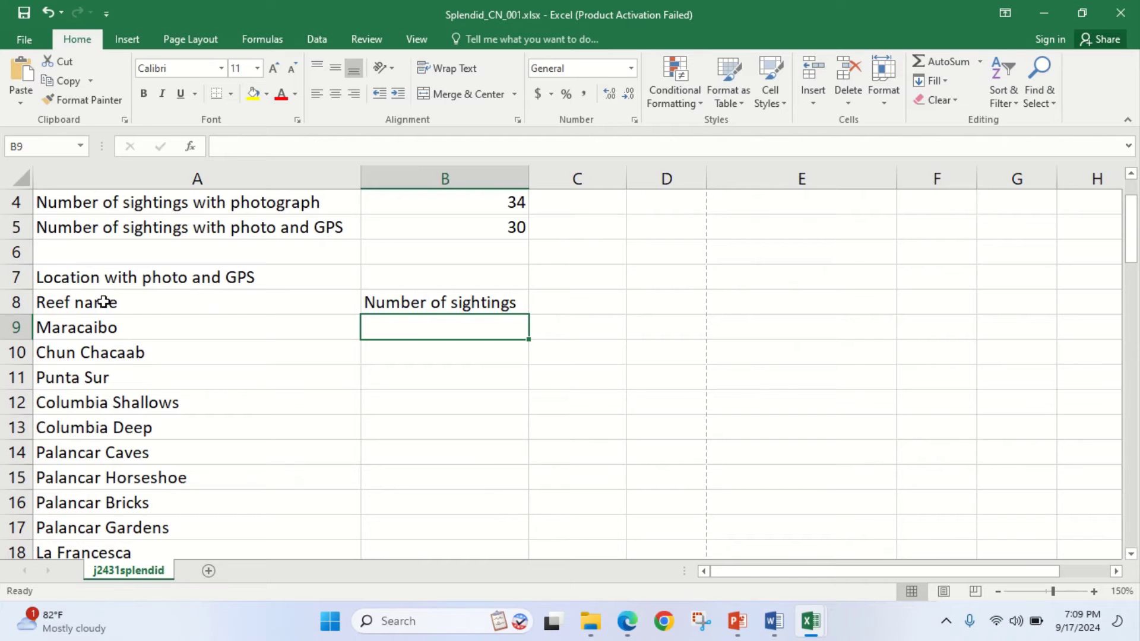
scroll(820, 479, "down", 11)
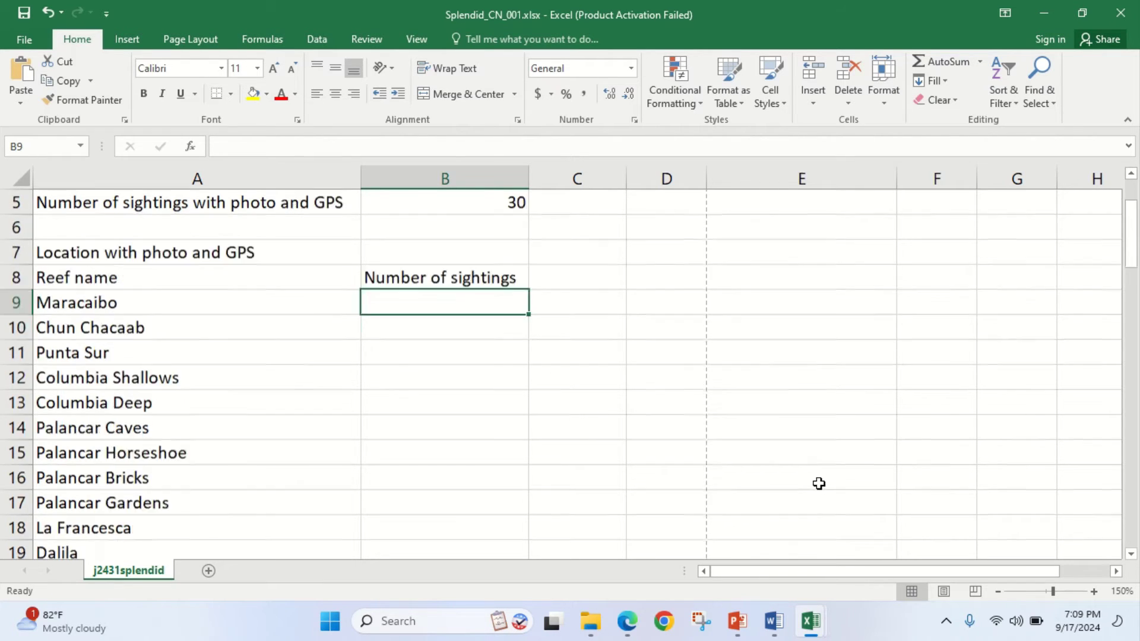
scroll(725, 425, "up", 2)
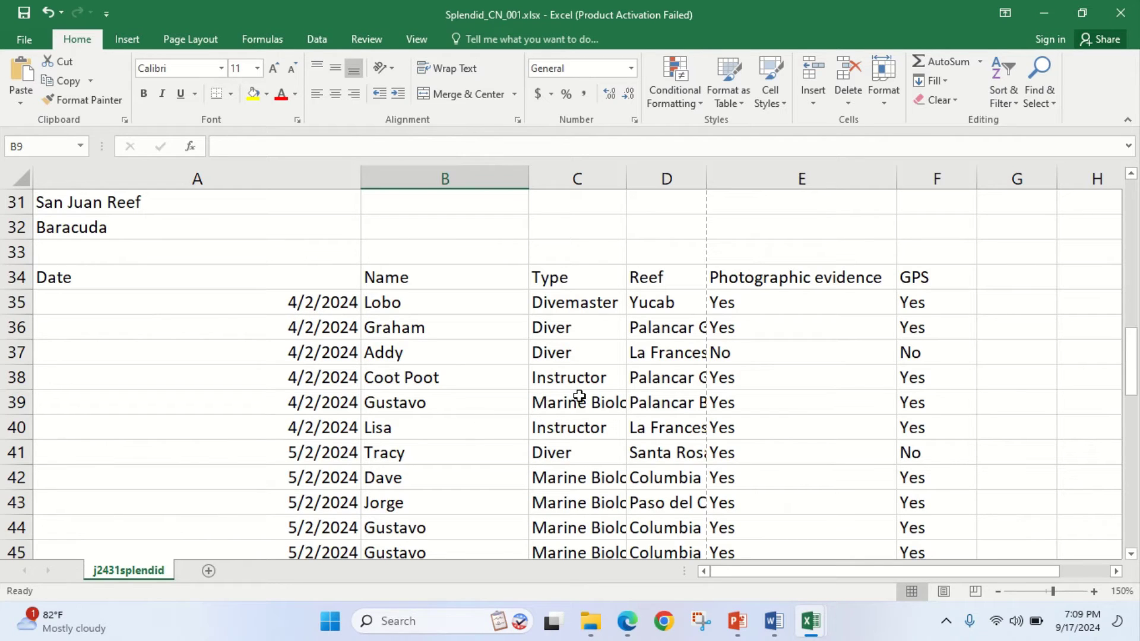
scroll(571, 395, "up", 6)
scroll(545, 392, "down", 6)
scroll(386, 451, "down", 2)
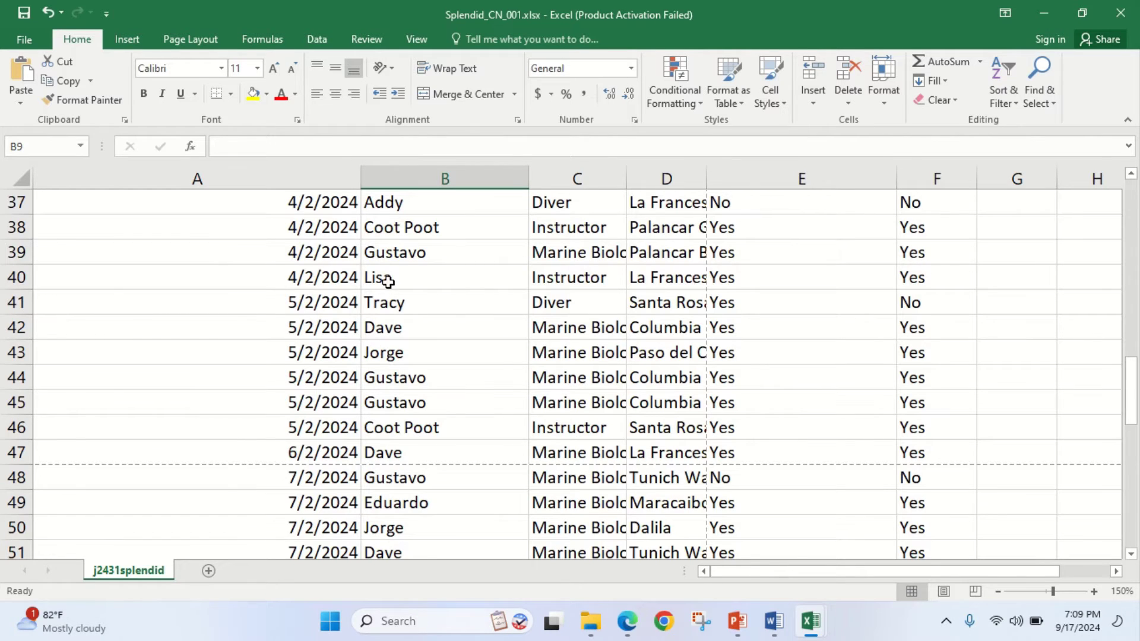
scroll(394, 280, "up", 7)
scroll(357, 463, "up", 3)
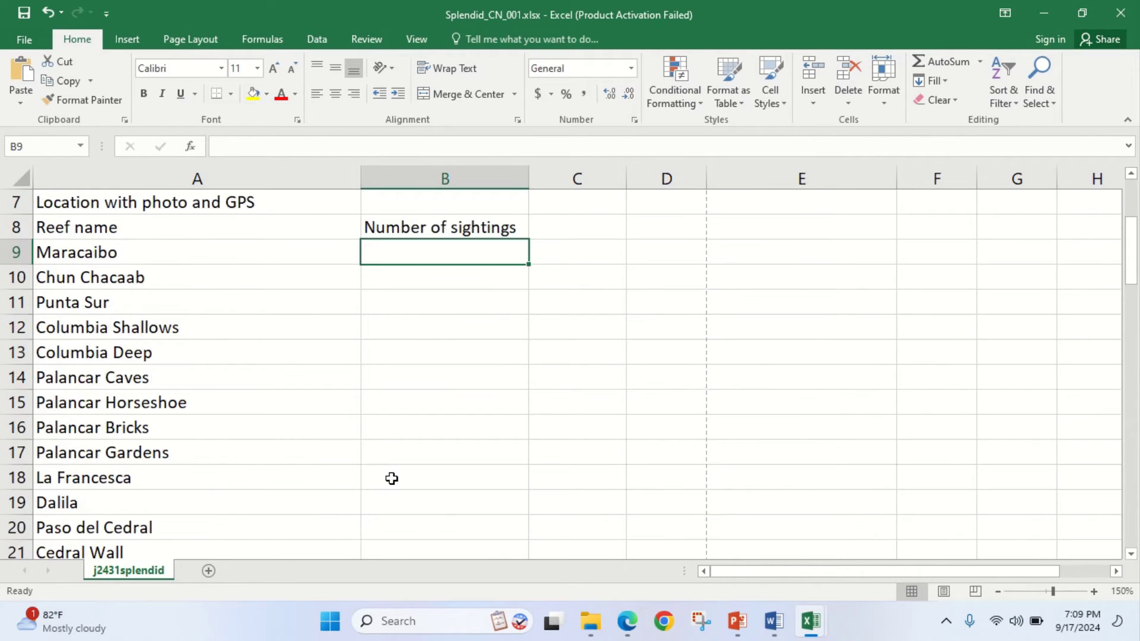
scroll(206, 319, "up", 1)
scroll(160, 328, "down", 2)
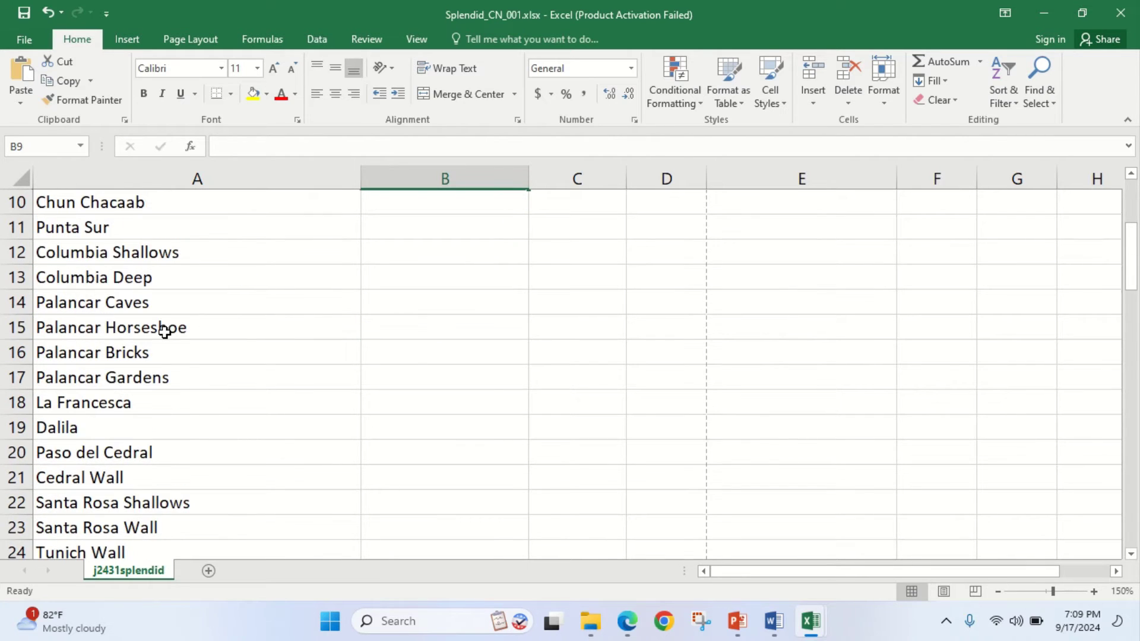
scroll(158, 353, "down", 3)
scroll(150, 364, "down", 3)
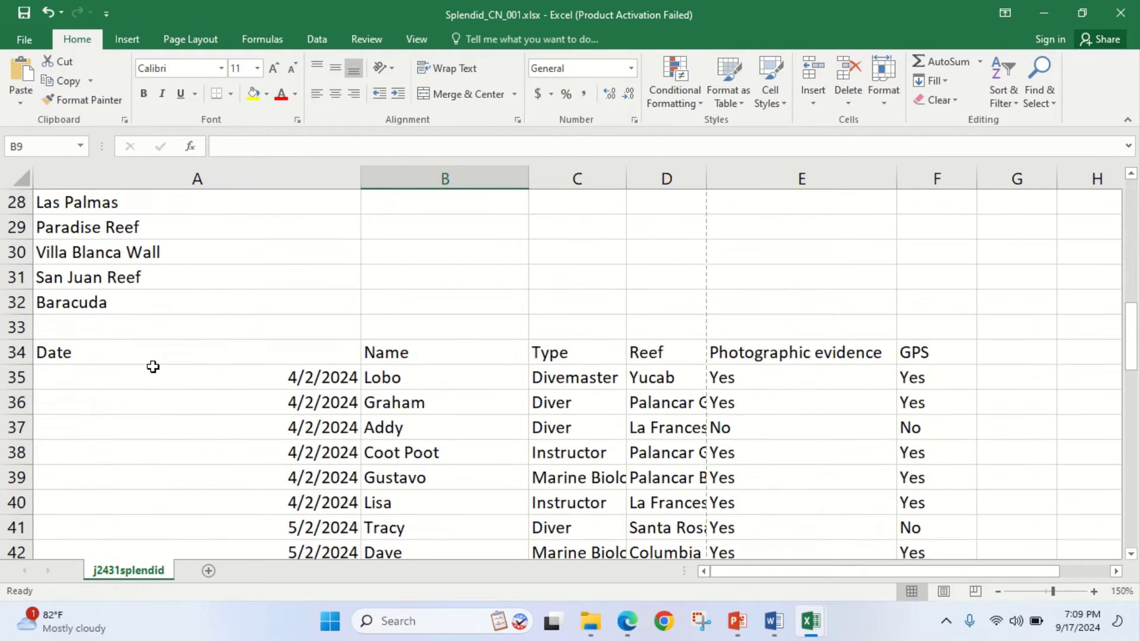
scroll(550, 408, "up", 1)
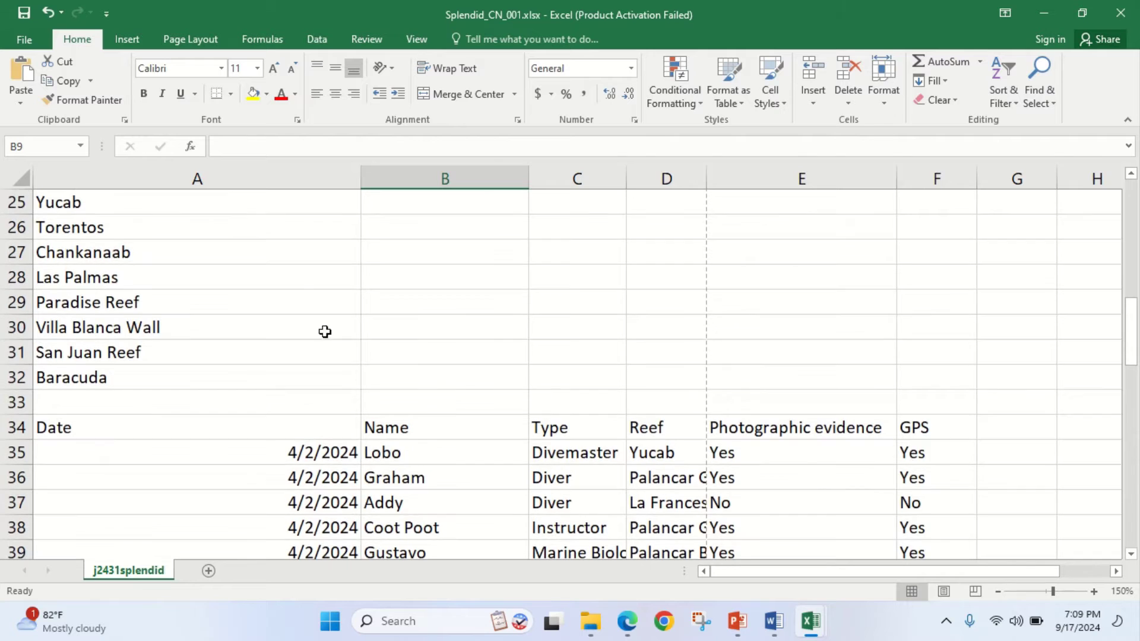
scroll(127, 247, "up", 8)
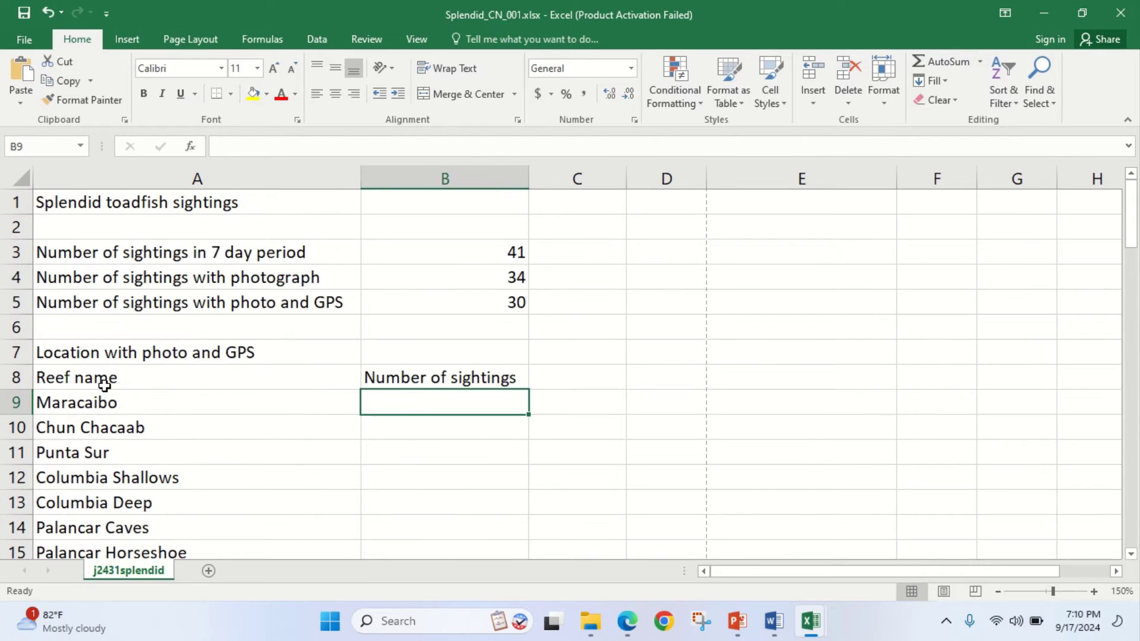
scroll(128, 392, "down", 1)
scroll(130, 389, "down", 4)
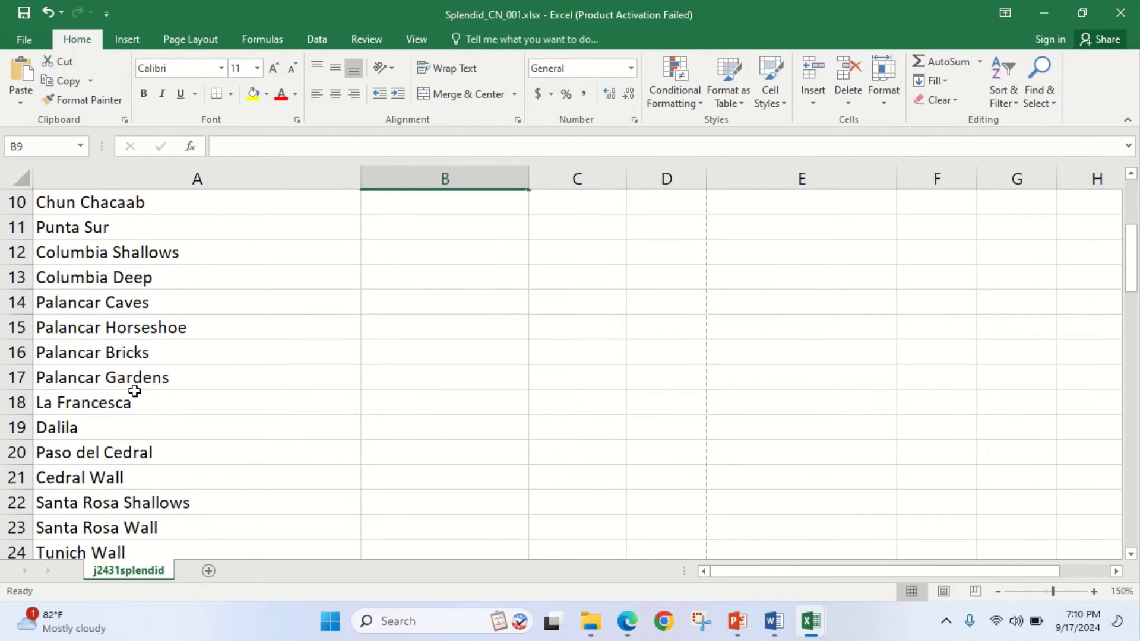
scroll(137, 389, "up", 4)
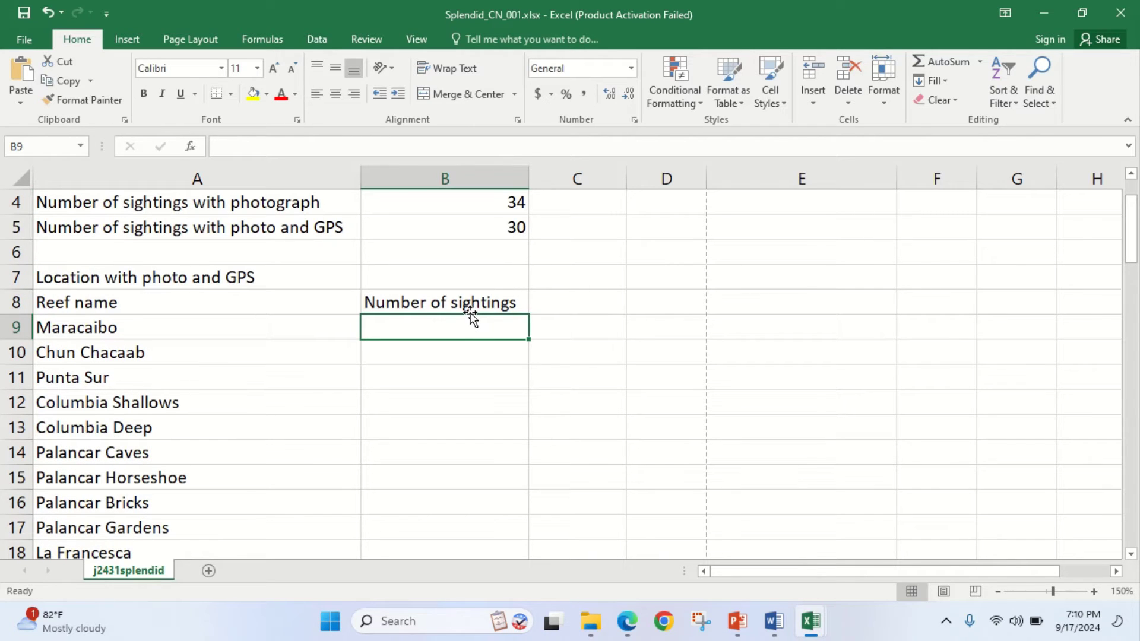
Recheck question 6 in the exam paper in Edge and start a COUNTIFS formula in B9 of the workbook
left_click(628, 624)
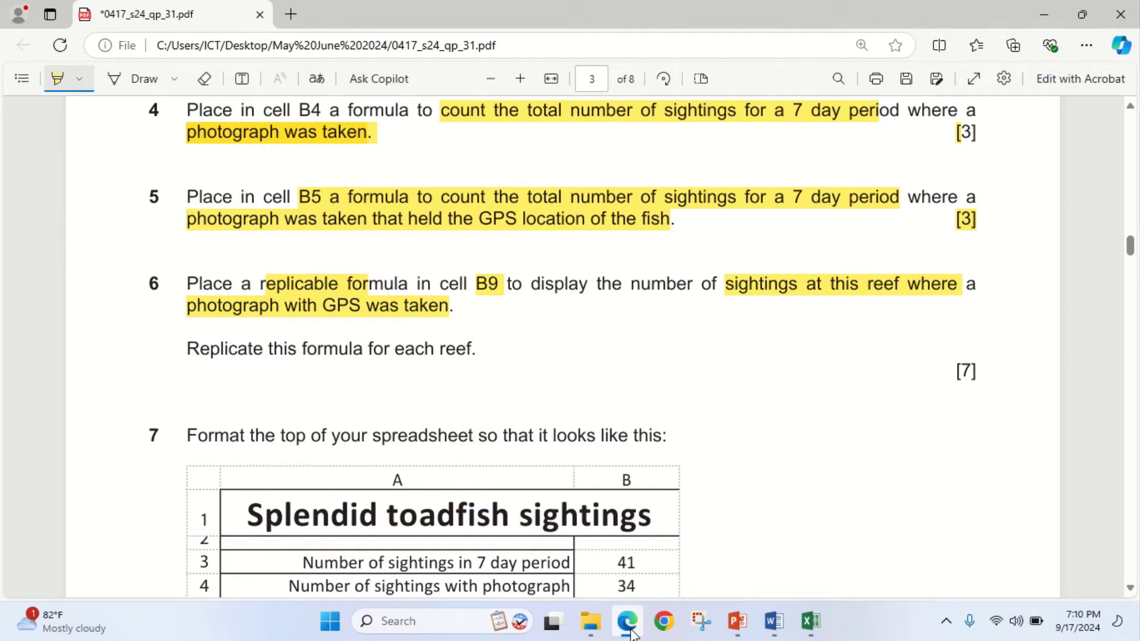
left_click(629, 624)
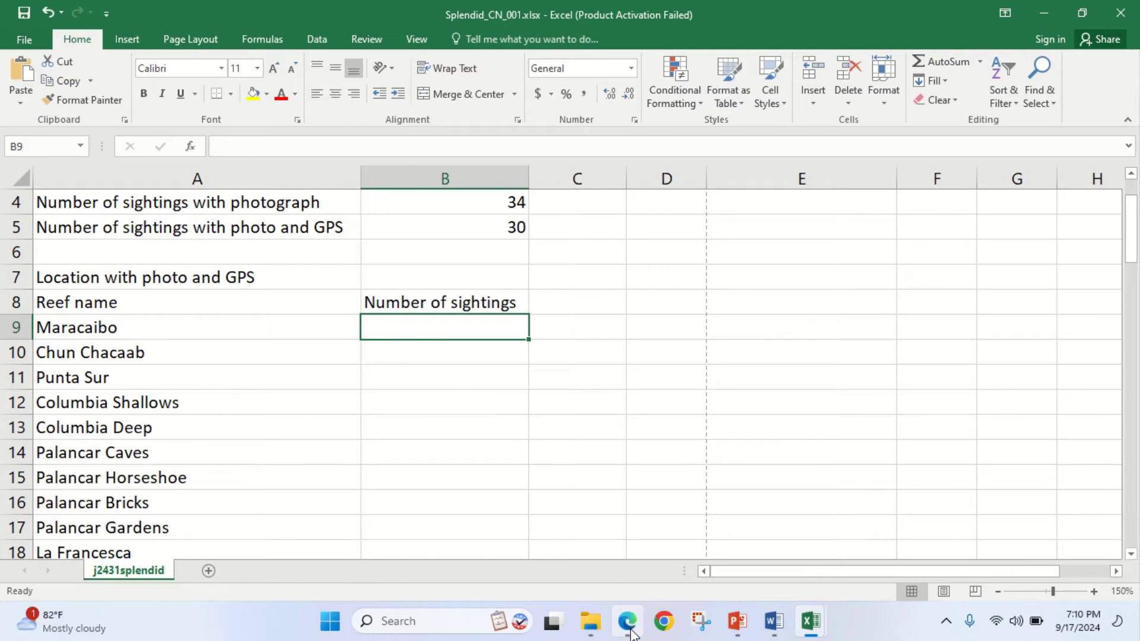
left_click(630, 626)
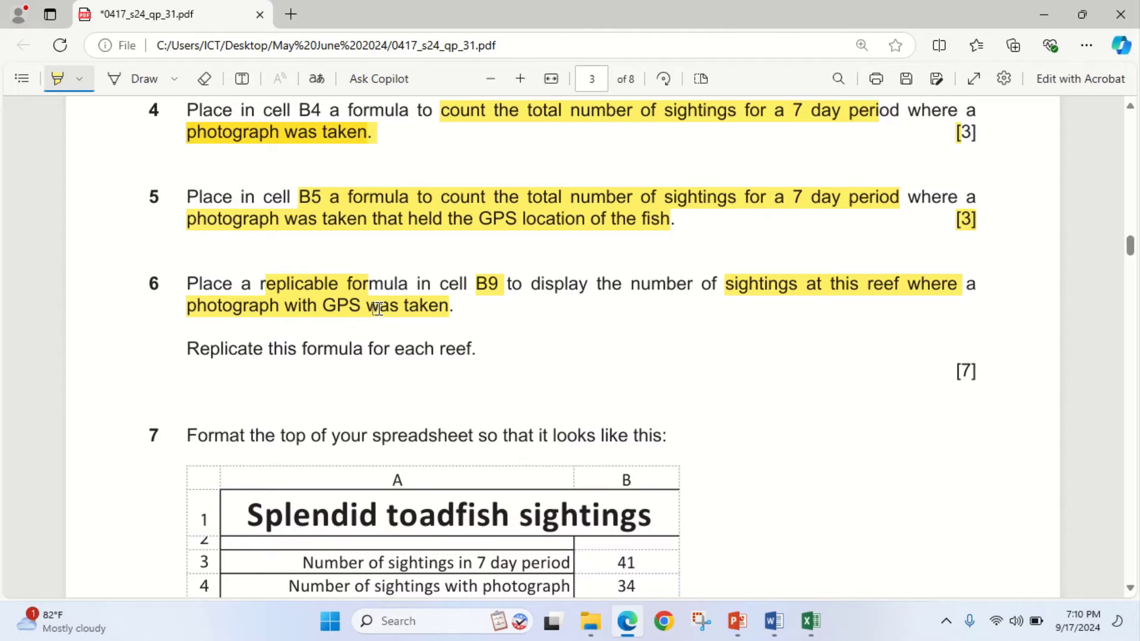
left_click(626, 617)
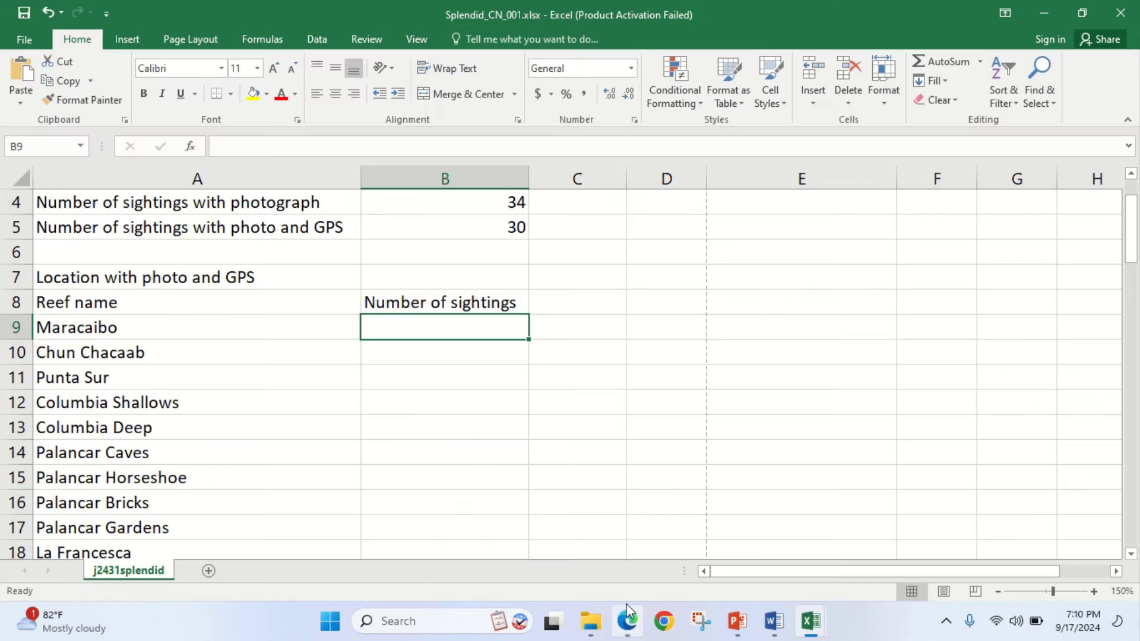
type("=count")
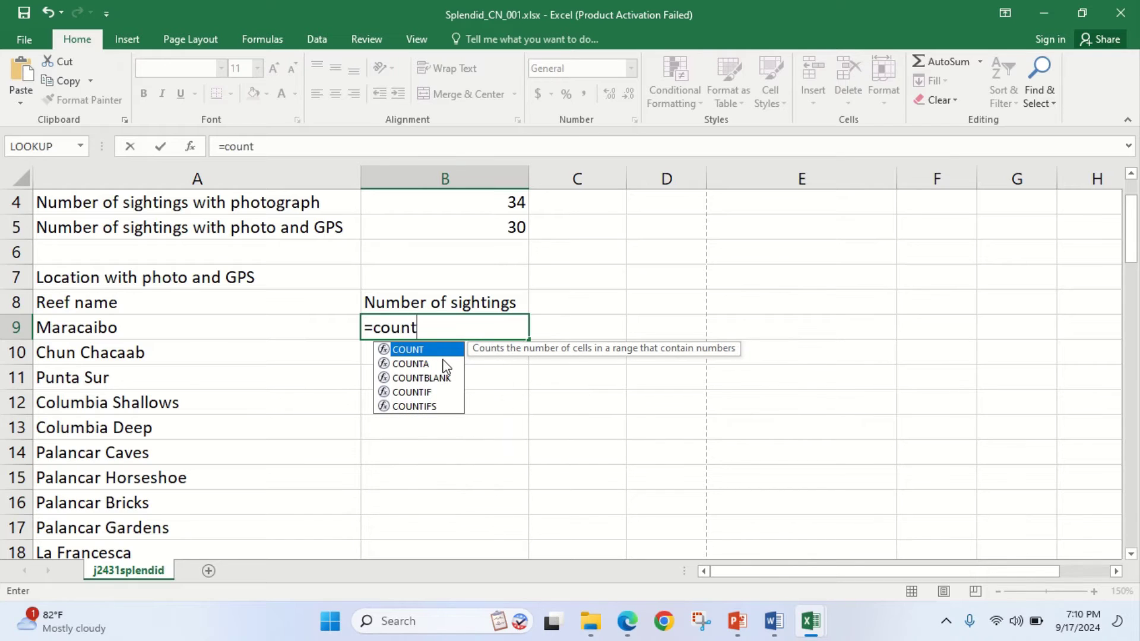
double_click(414, 406)
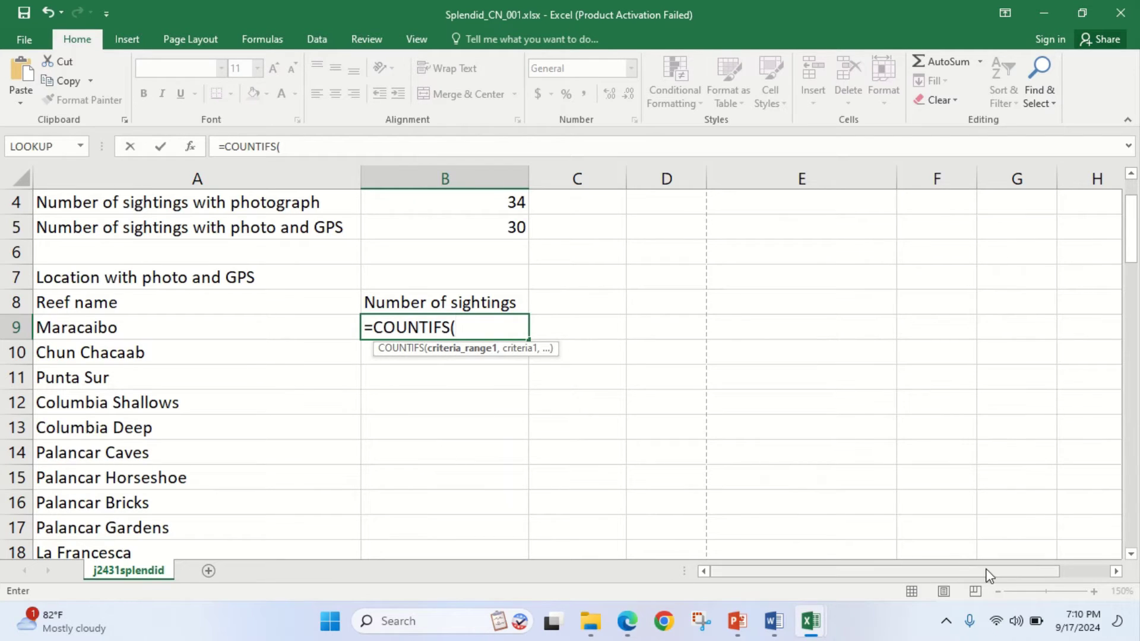
Recheck question 6 and set the first COUNTIFS condition in B9 to the Photographic evidence range E35:E75 with the criterion "Yes"
left_click(627, 631)
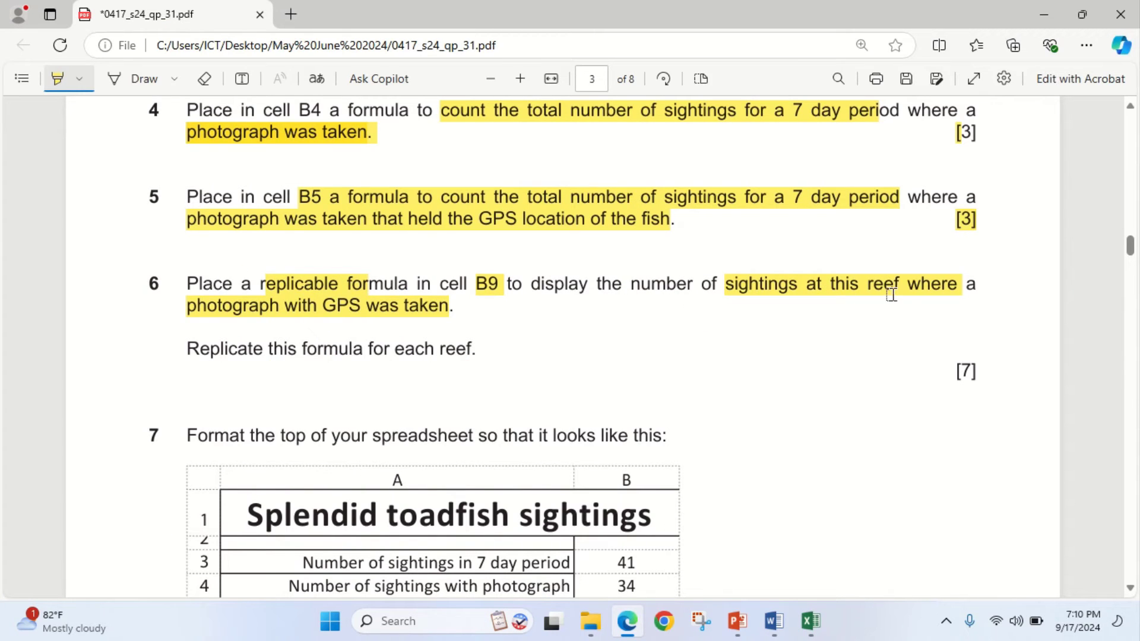
left_click(627, 624)
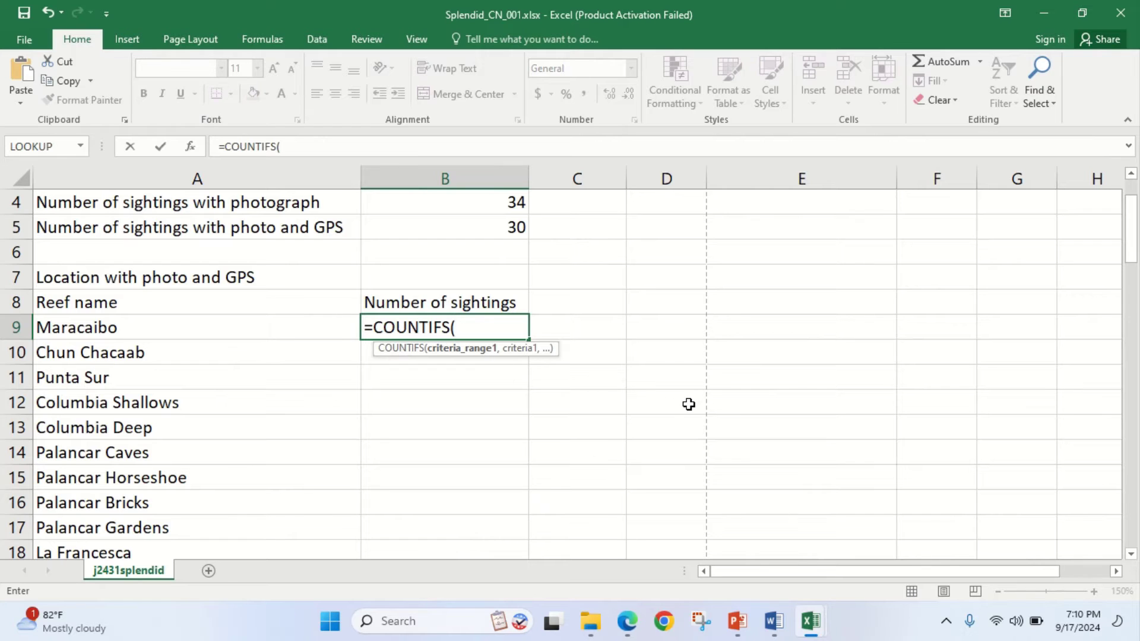
left_click_drag(1130, 253, 1130, 366)
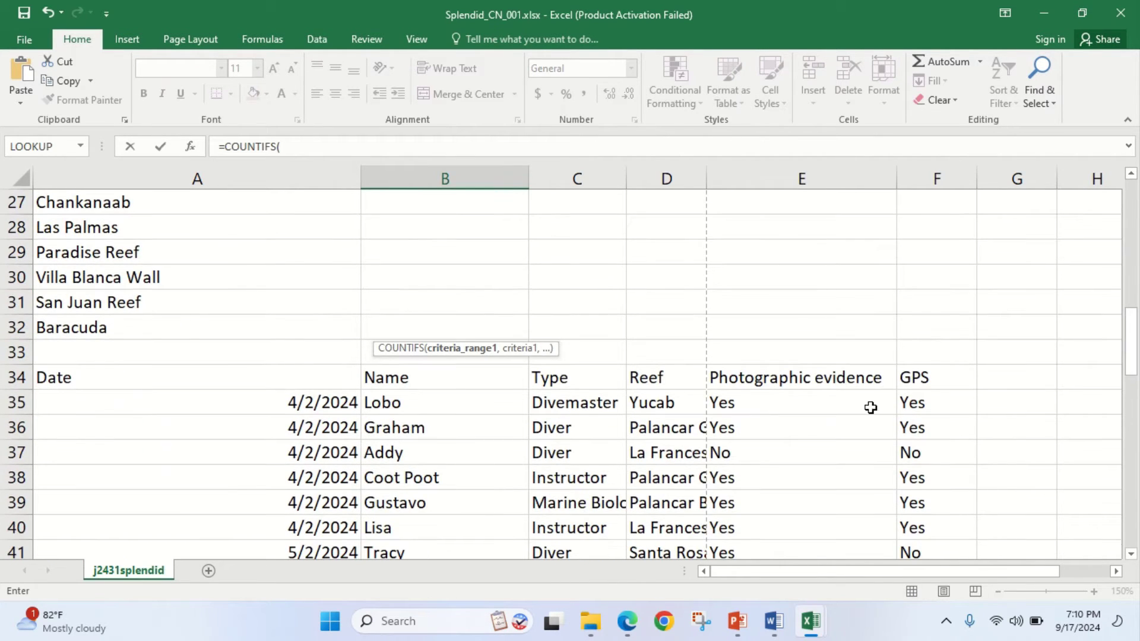
left_click(773, 404)
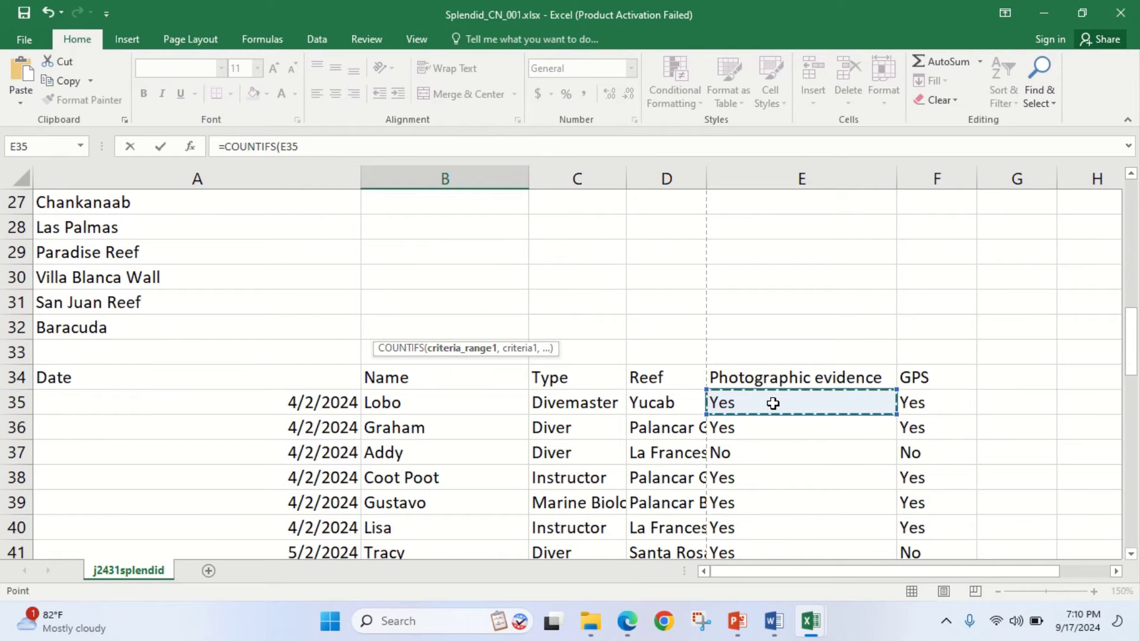
key("ctrl+shift+Down")
type(",")
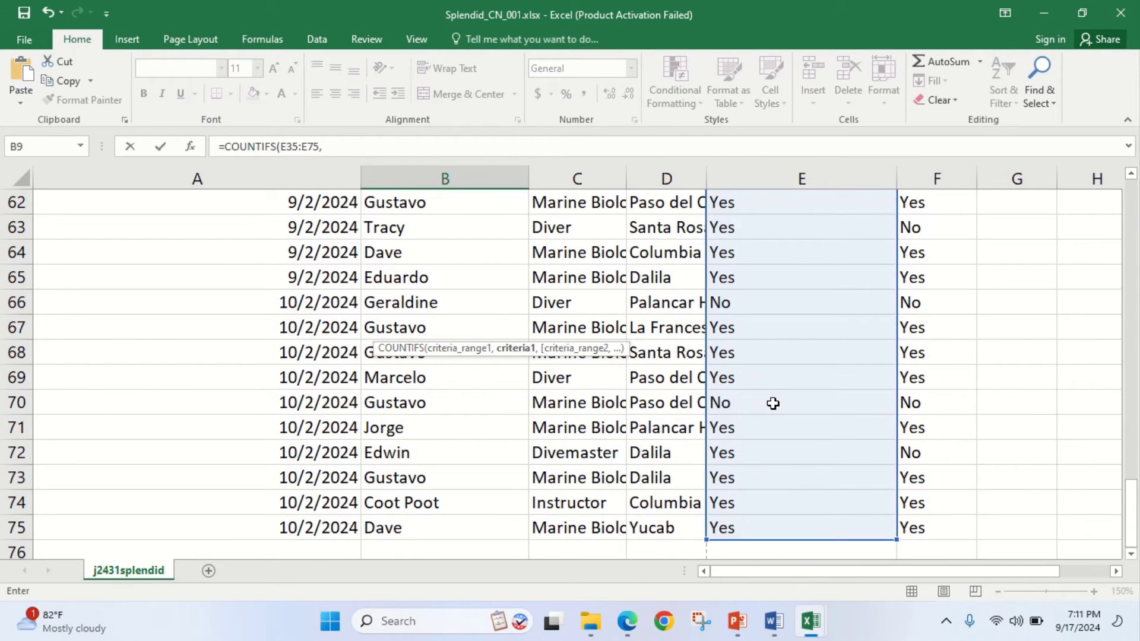
scroll(768, 402, "up", 19)
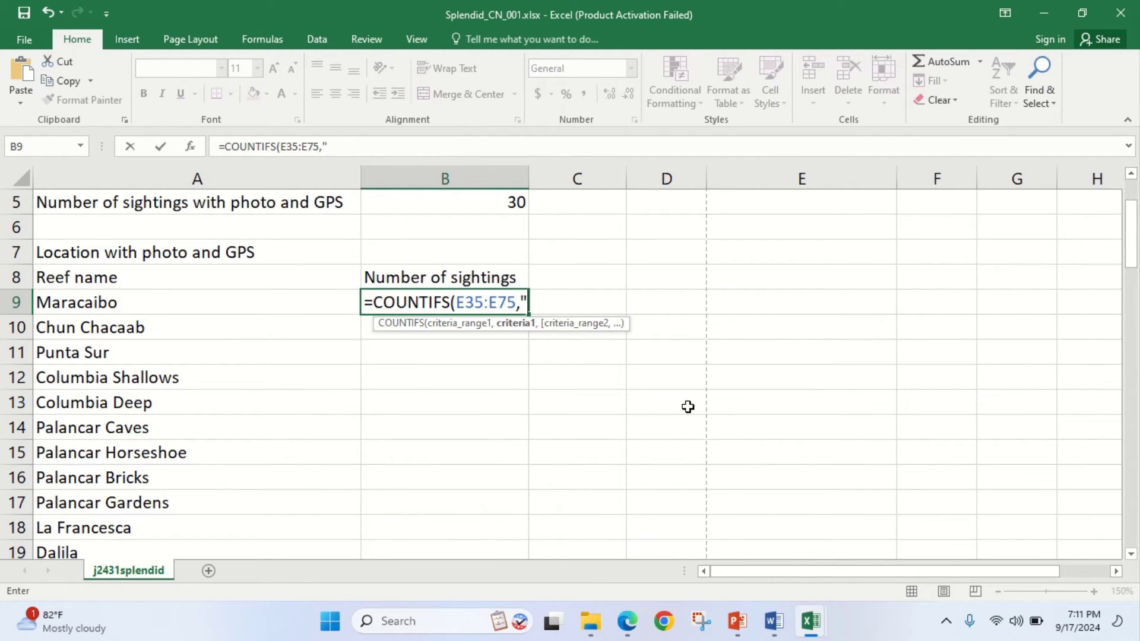
type("\"Yes\"")
scroll(669, 405, "up", 1)
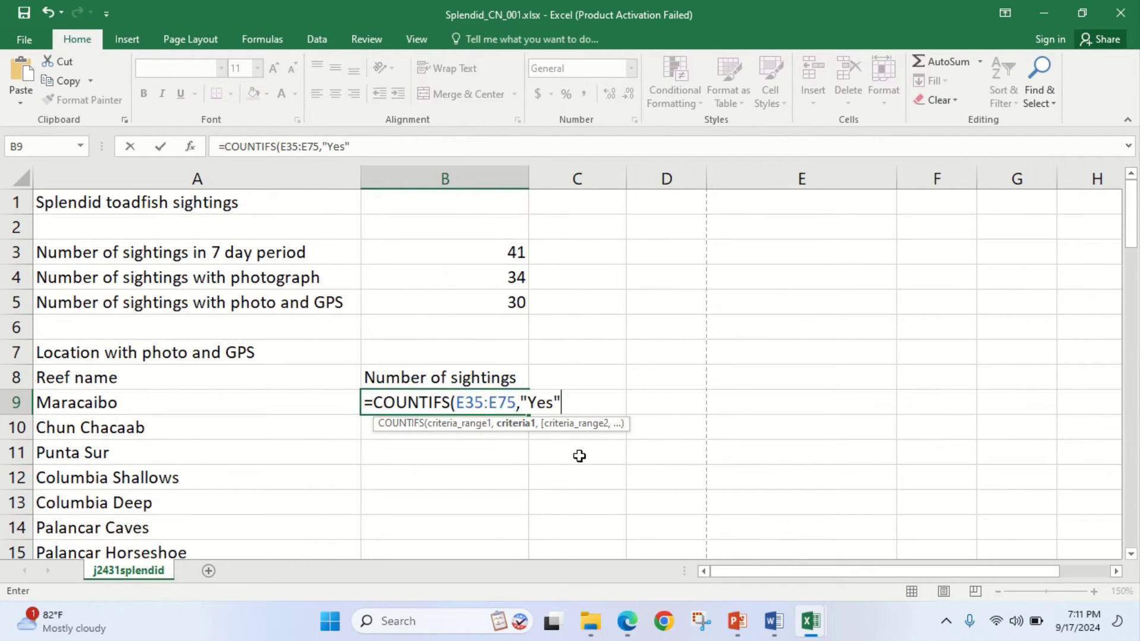
Reread question 6 in the exam paper in Edge and begin the second condition of the COUNTIFS formula in B9
left_click(627, 634)
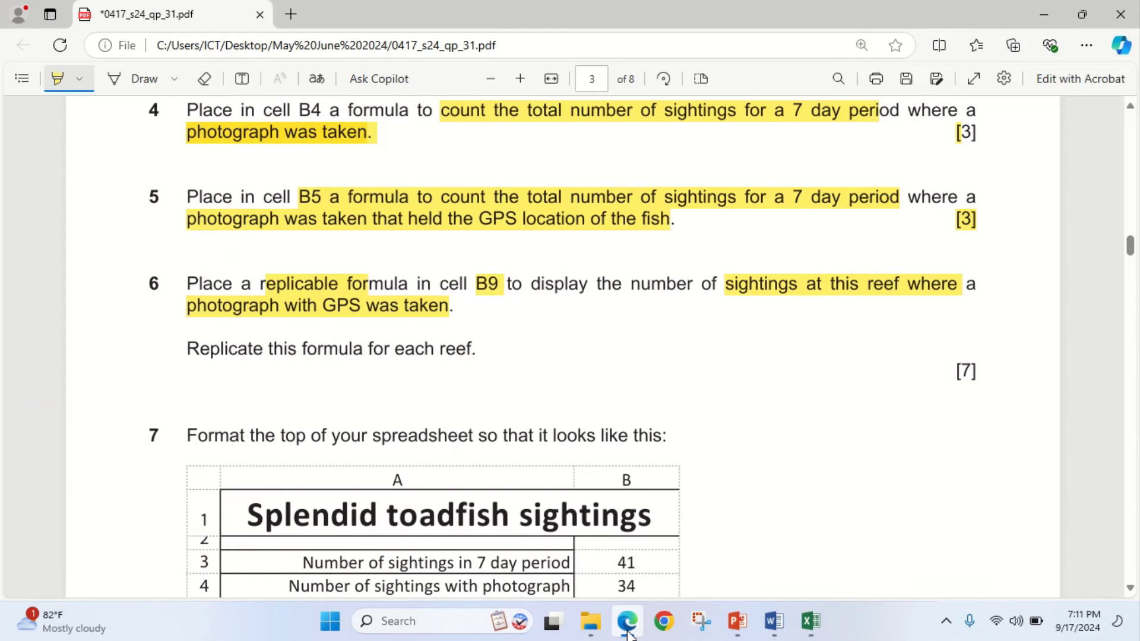
left_click(628, 635)
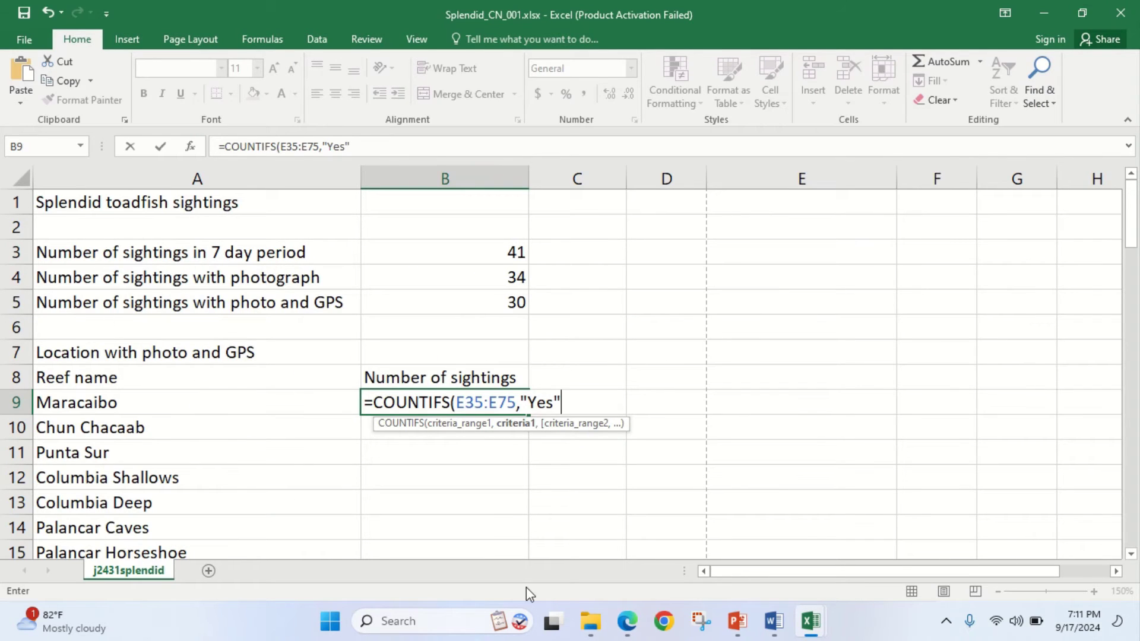
left_click(623, 631)
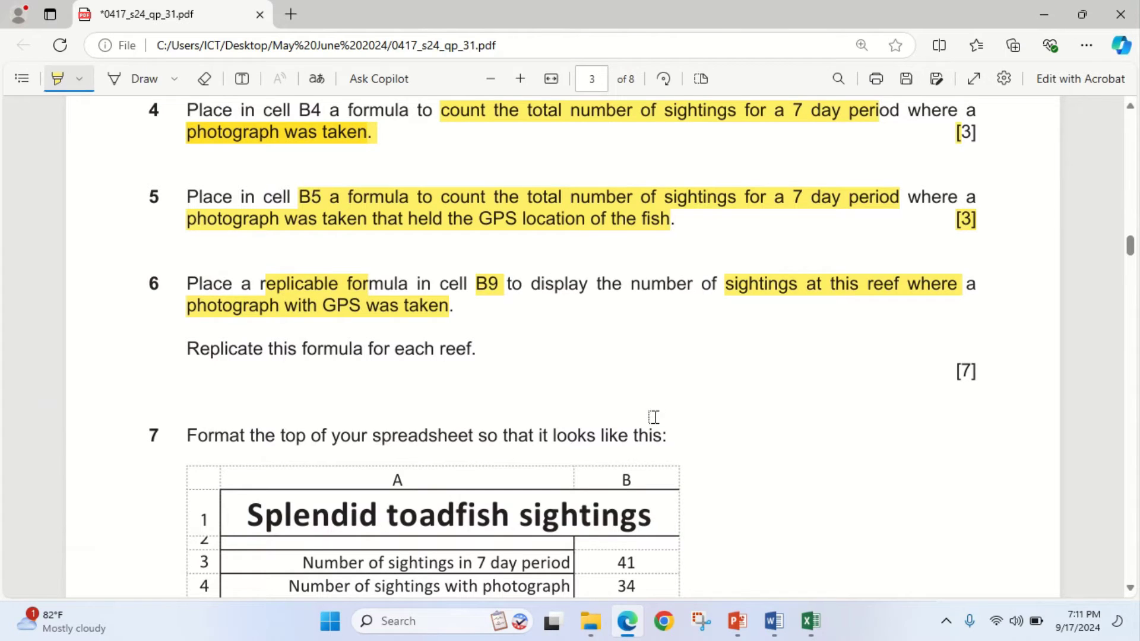
mouse_move(810, 624)
left_click(876, 562)
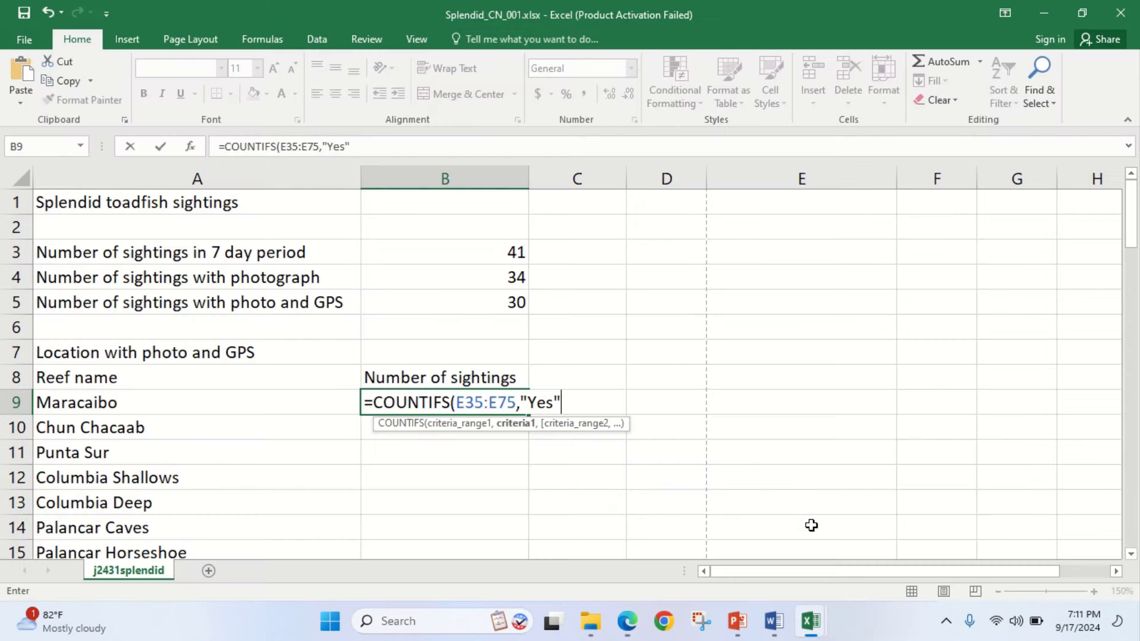
type(",")
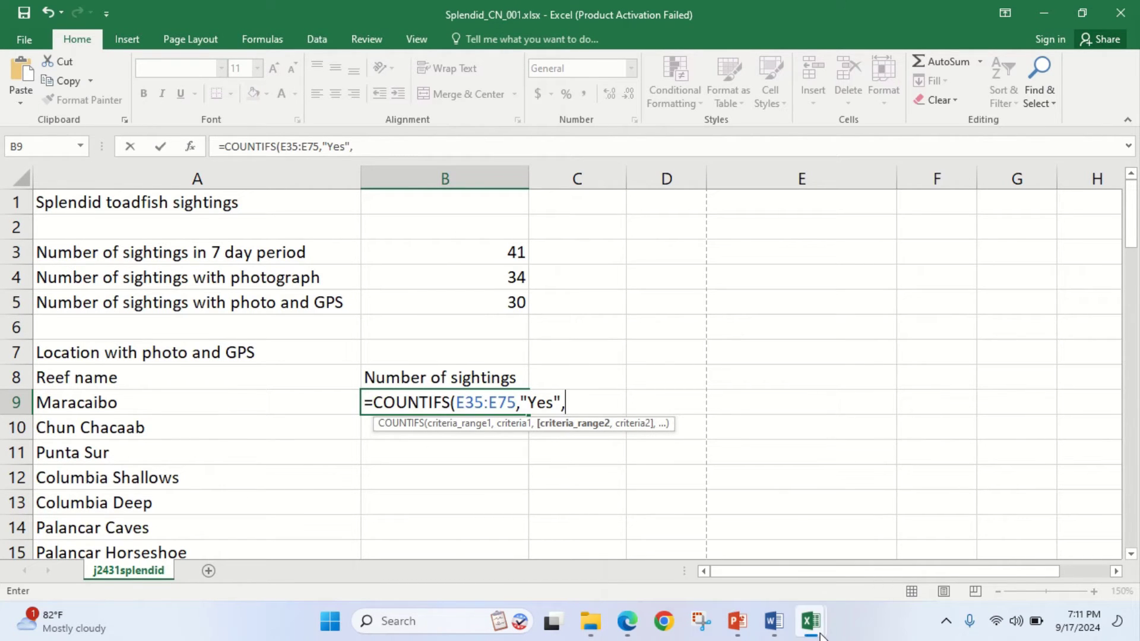
mouse_move(810, 621)
scroll(791, 464, "down", 11)
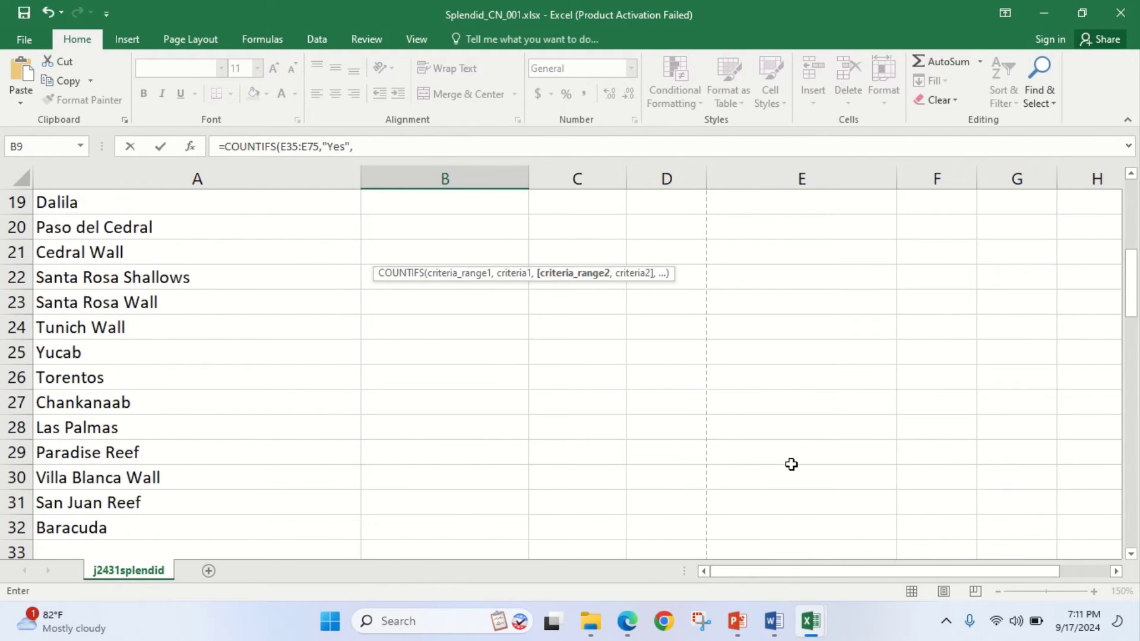
Add the GPS range F35:F75 with the criterion "Yes" to the COUNTIFS formula in B9 and close its bracket
left_click(933, 228)
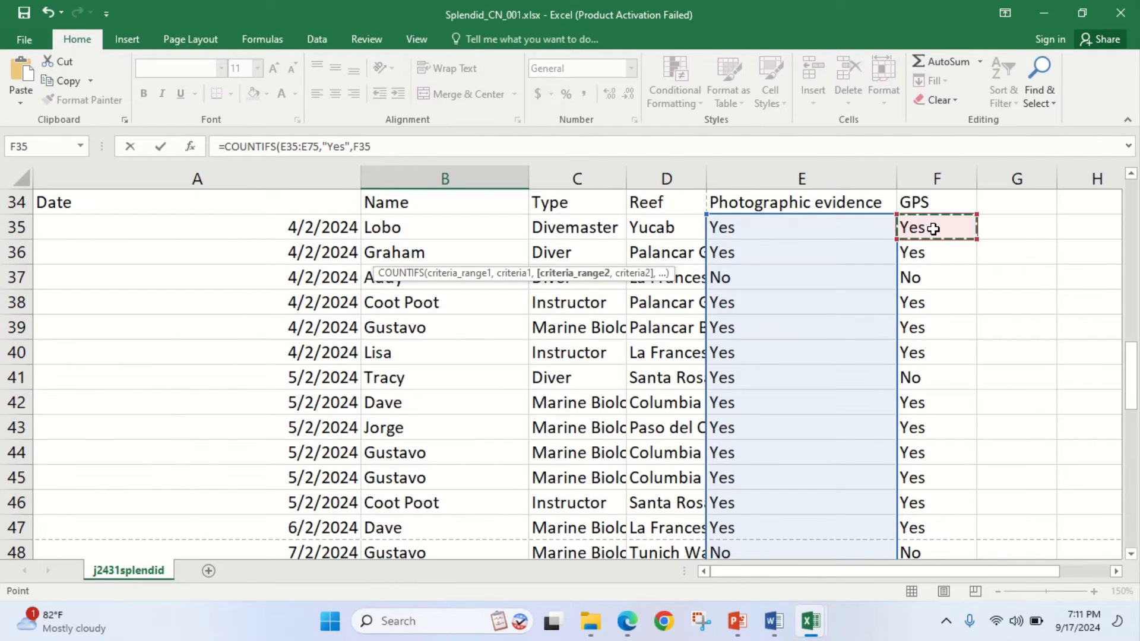
key("ctrl+shift+Down")
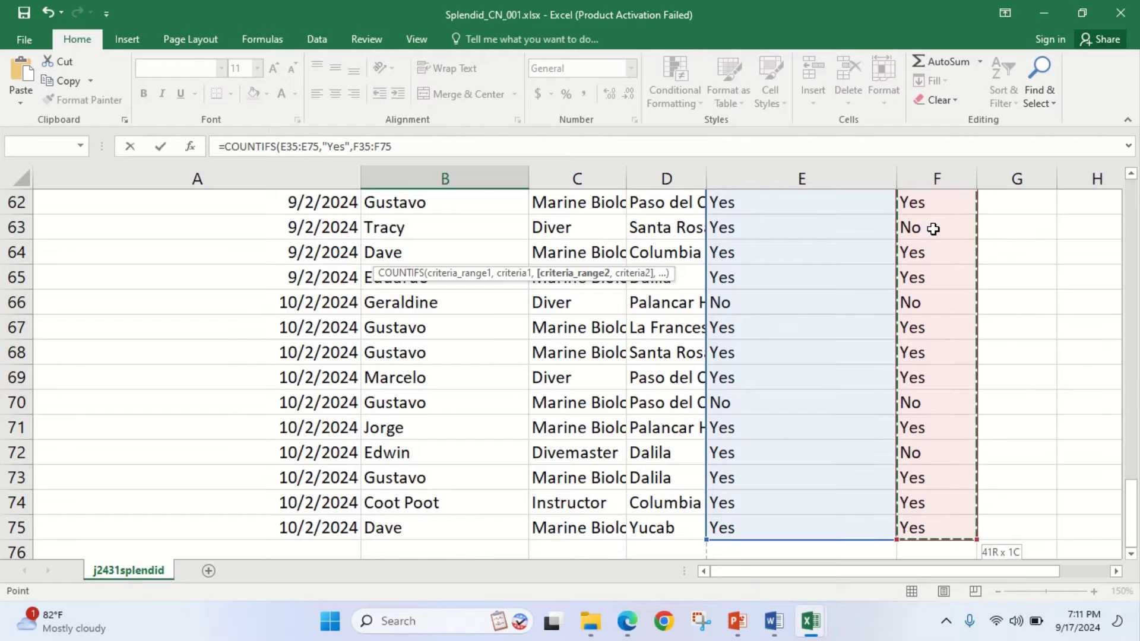
type(",")
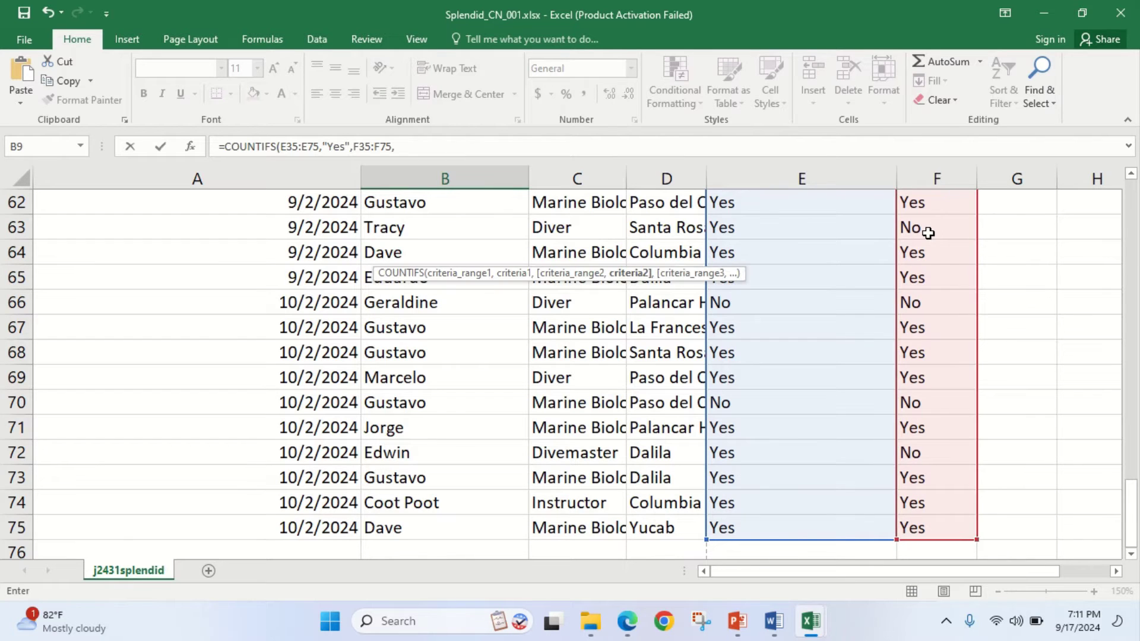
scroll(611, 326, "up", 19)
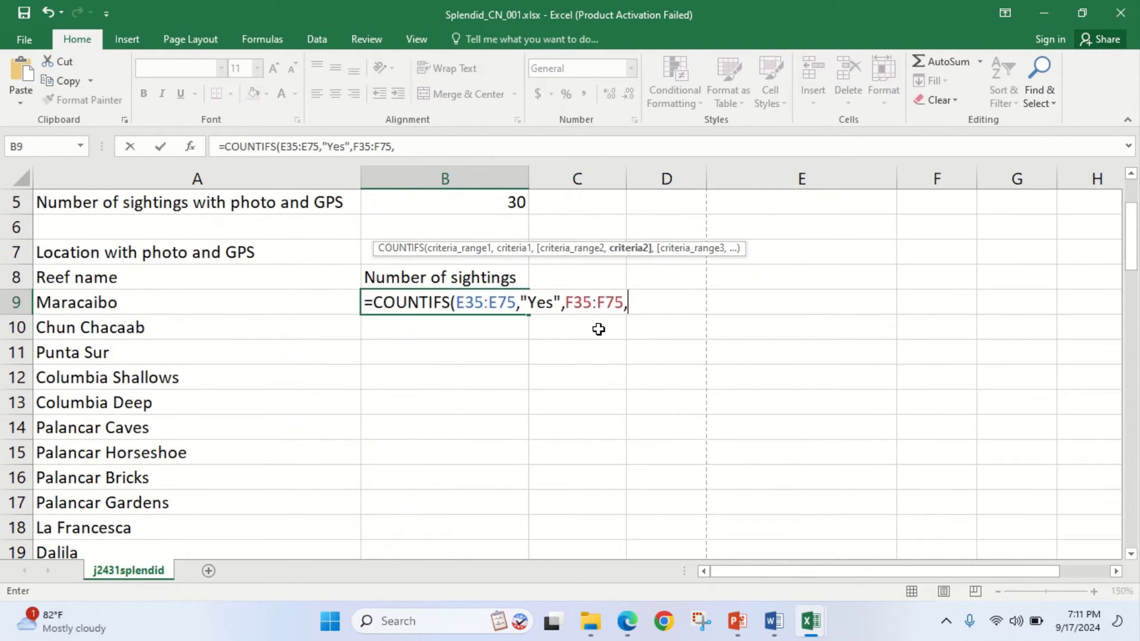
scroll(593, 331, "up", 1)
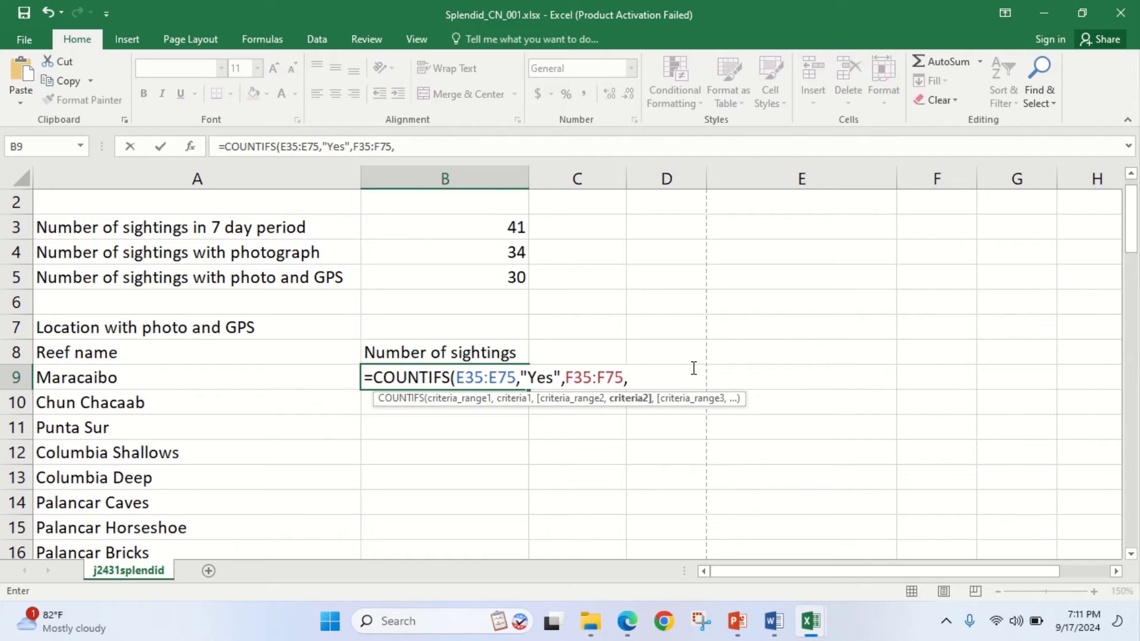
type("\"Yes")
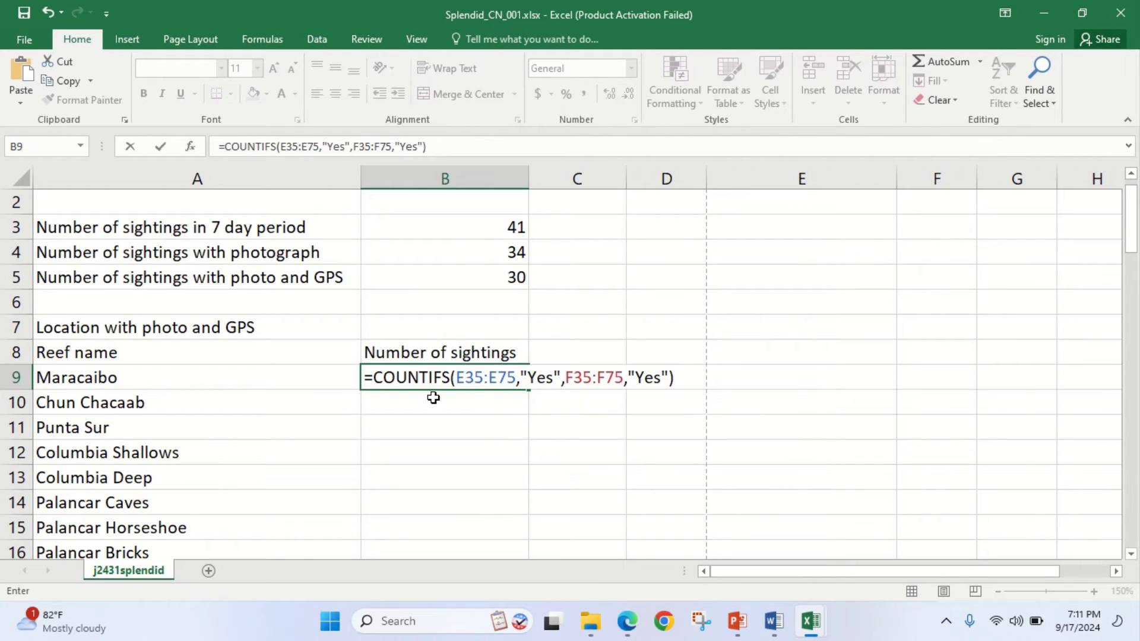
Reread question 6 in the exam paper PDF in Edge, and examine the reef list and the Reef column in the Excel workbook
scroll(476, 394, "down", 3)
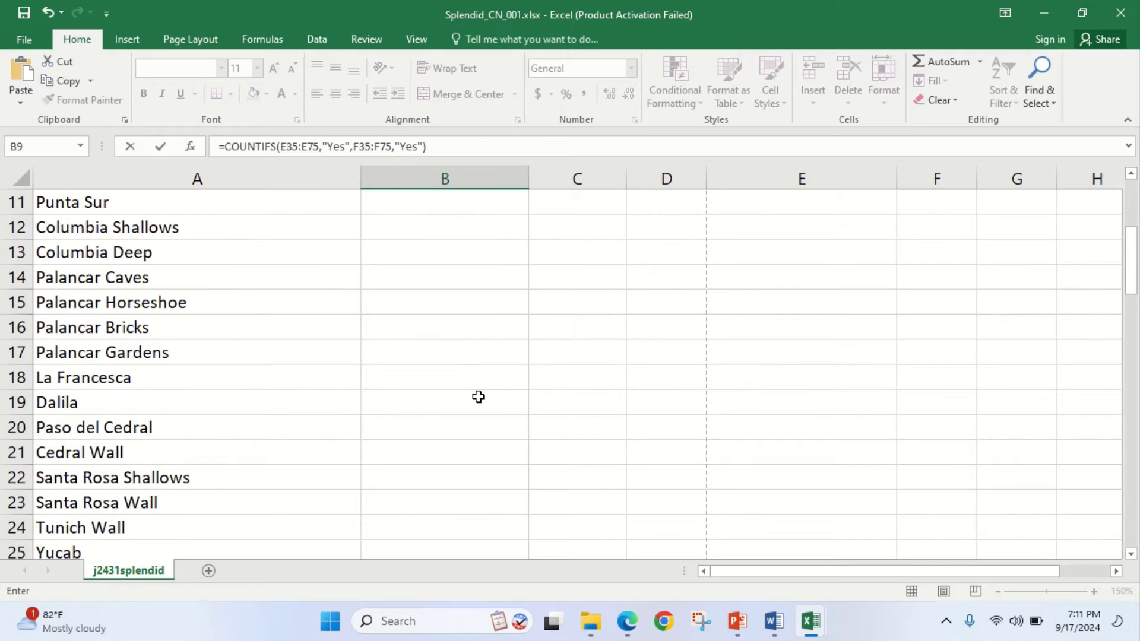
scroll(480, 386, "up", 2)
scroll(498, 391, "down", 4)
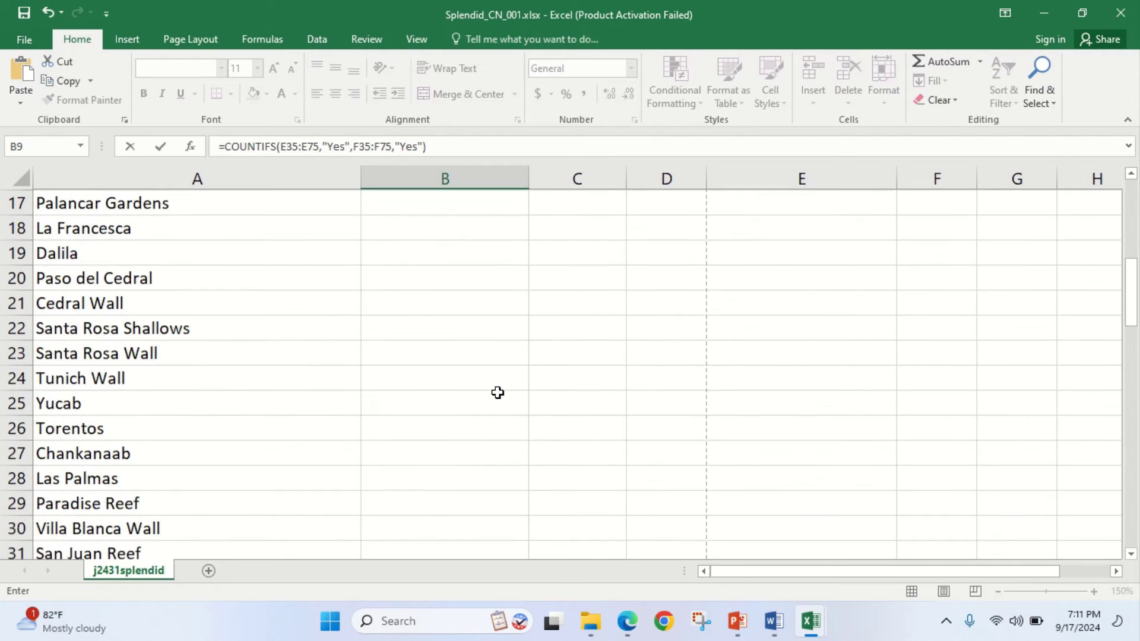
scroll(497, 391, "up", 1)
scroll(497, 391, "up", 3)
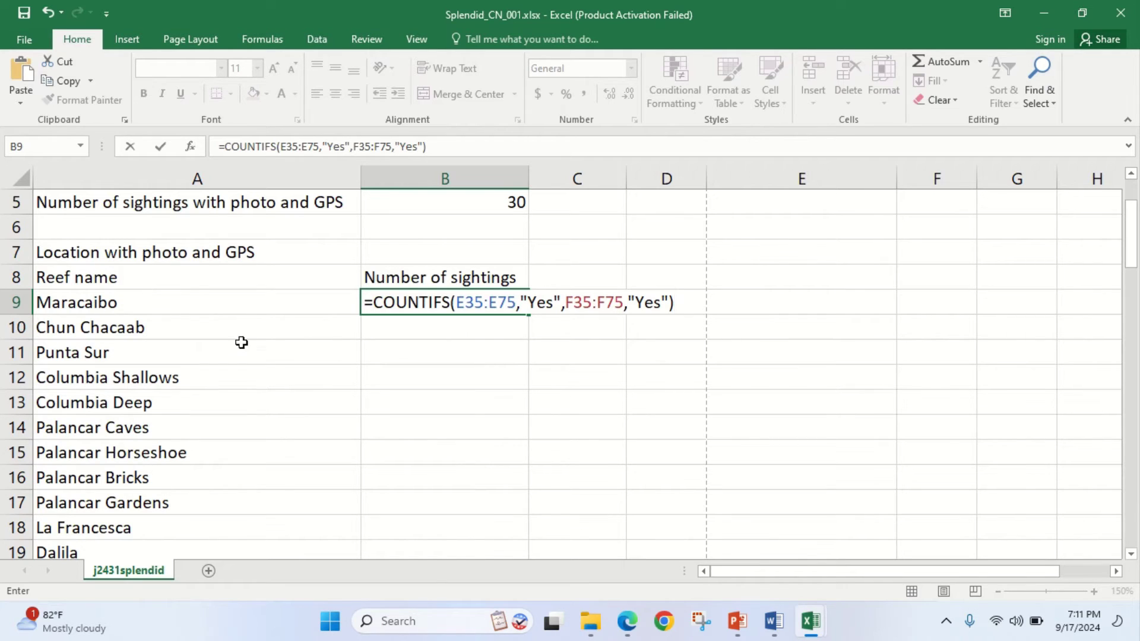
mouse_move(784, 638)
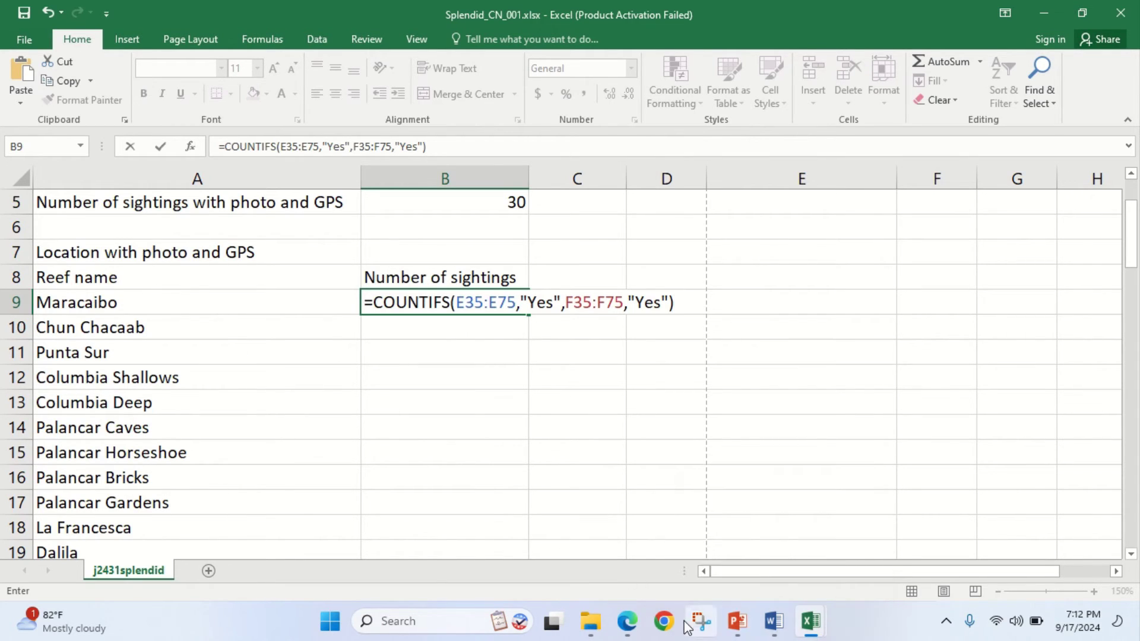
left_click(628, 621)
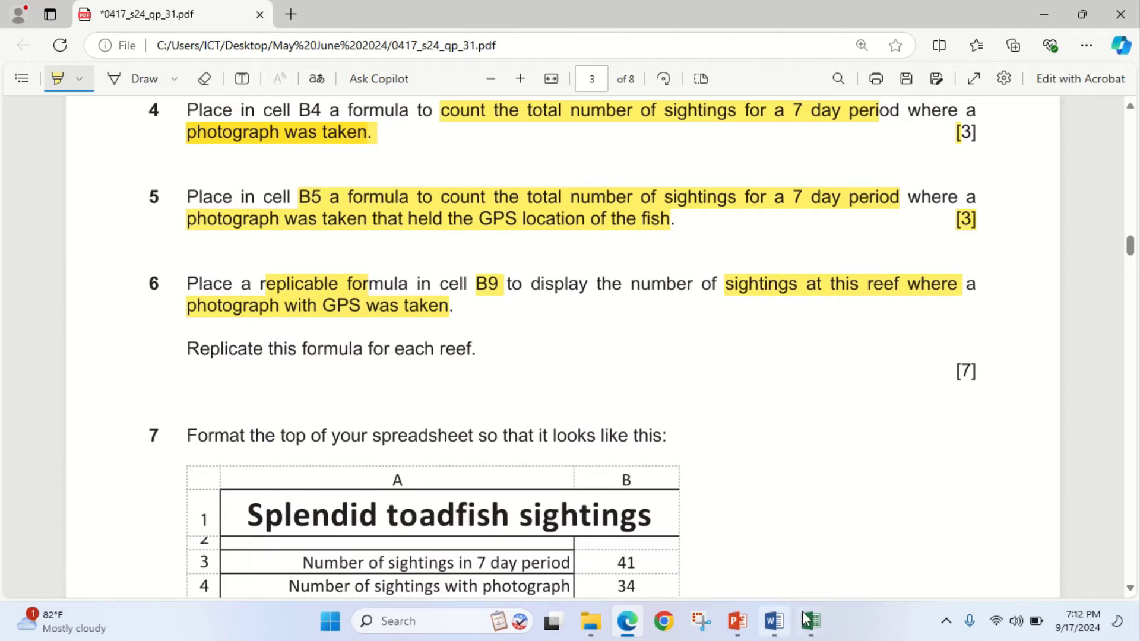
mouse_move(812, 621)
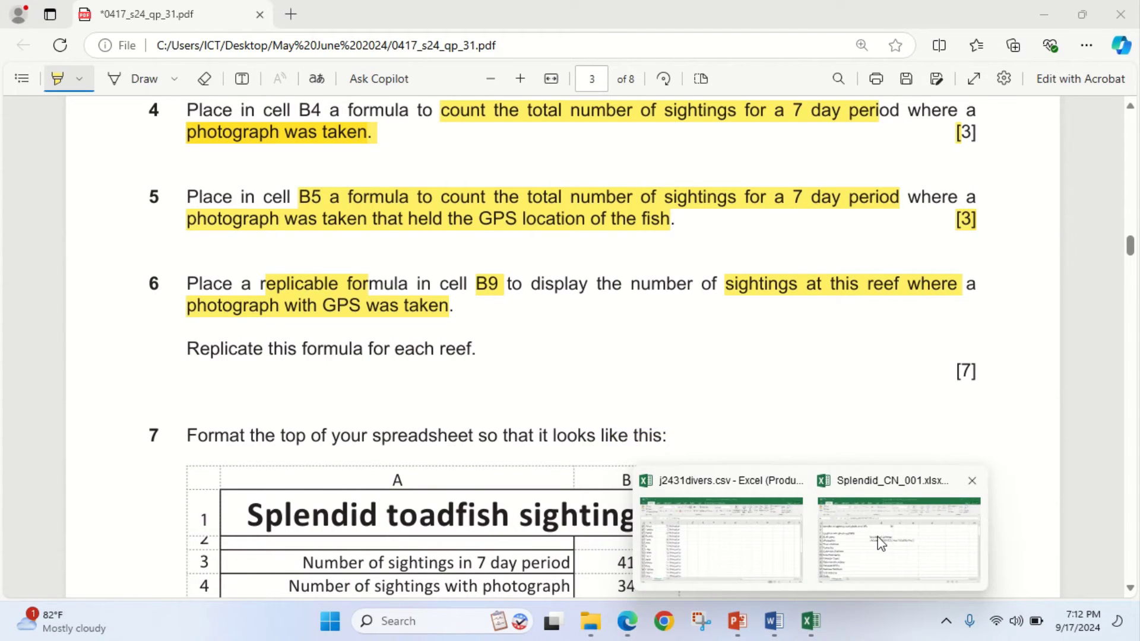
left_click(869, 534)
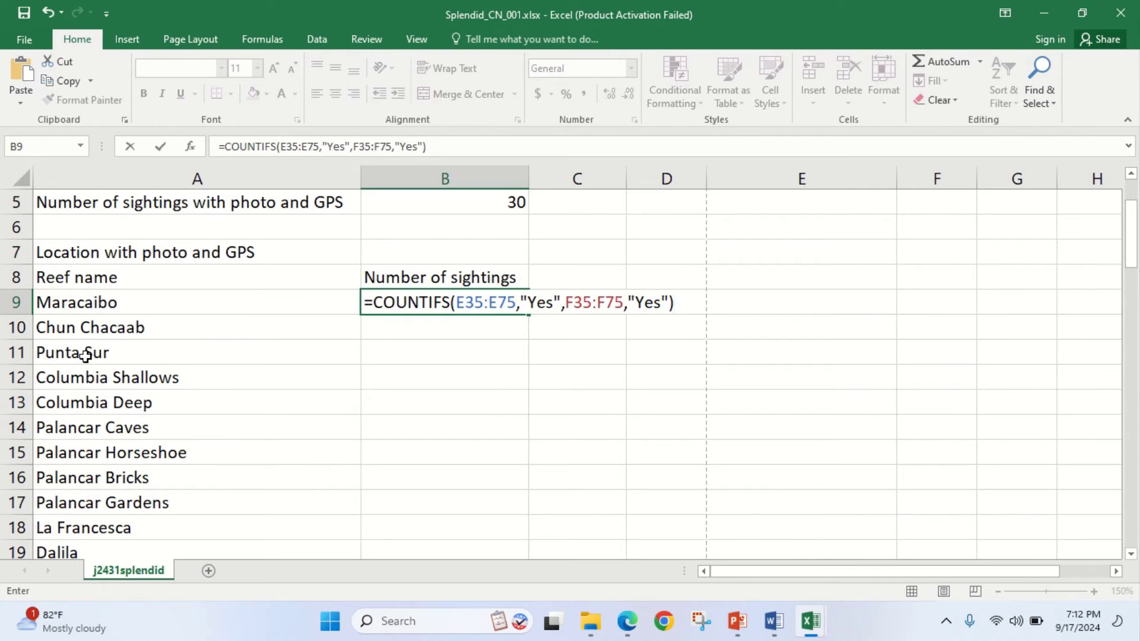
scroll(157, 321, "down", 4)
scroll(250, 359, "down", 4)
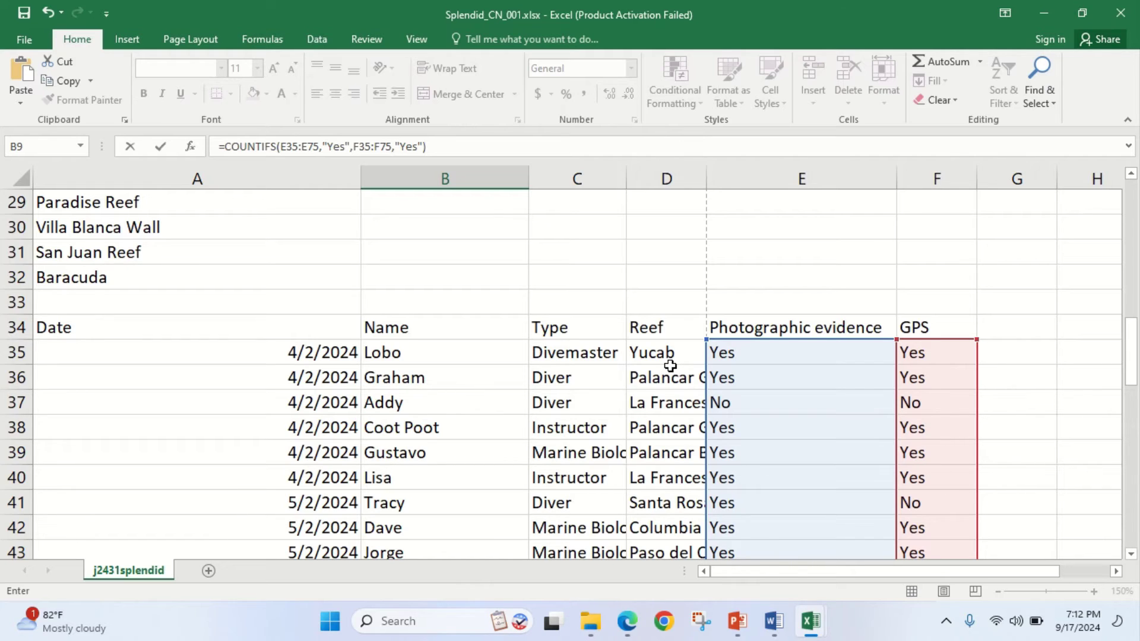
scroll(670, 365, "up", 9)
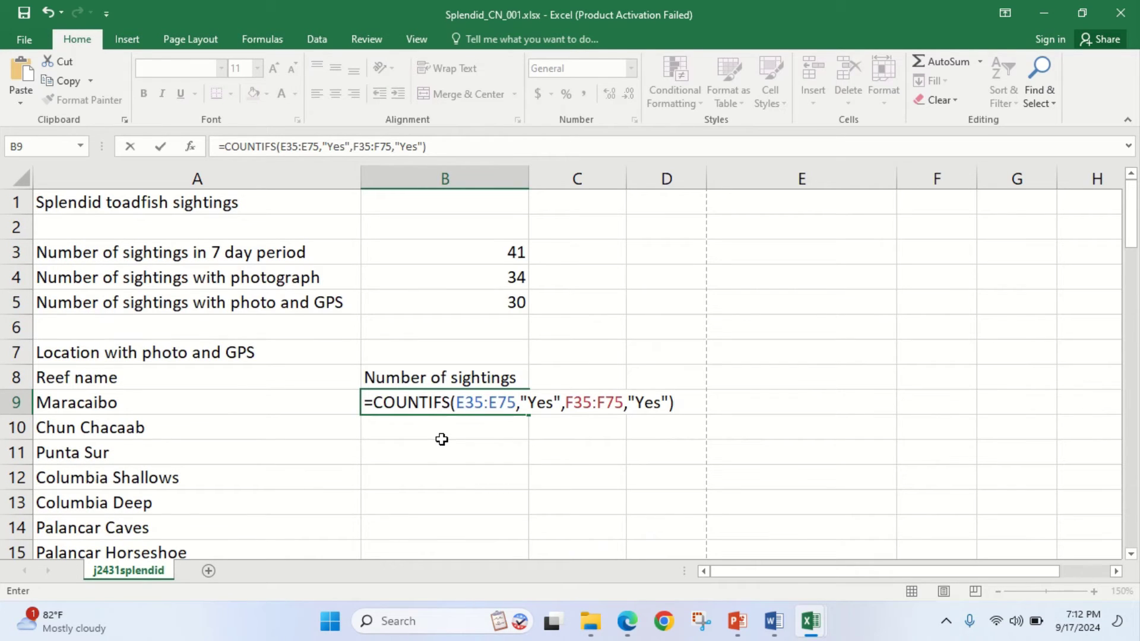
Insert the Reef range D35:D75 as the first criteria range of the COUNTIFS formula in B9
left_click(461, 405)
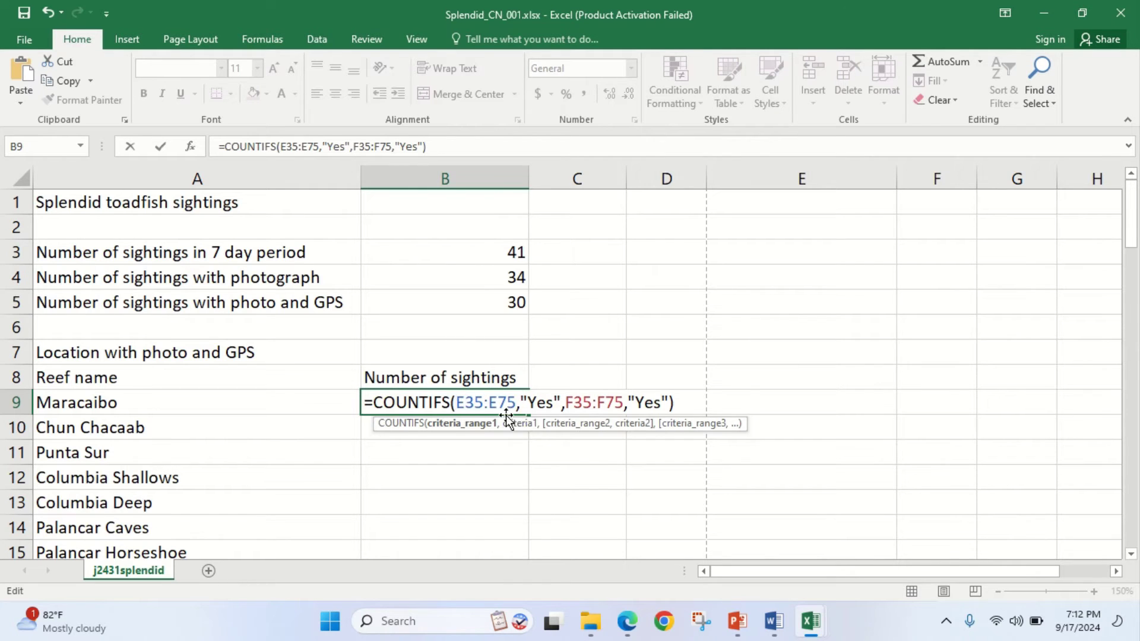
scroll(509, 415, "down", 3)
scroll(512, 432, "down", 6)
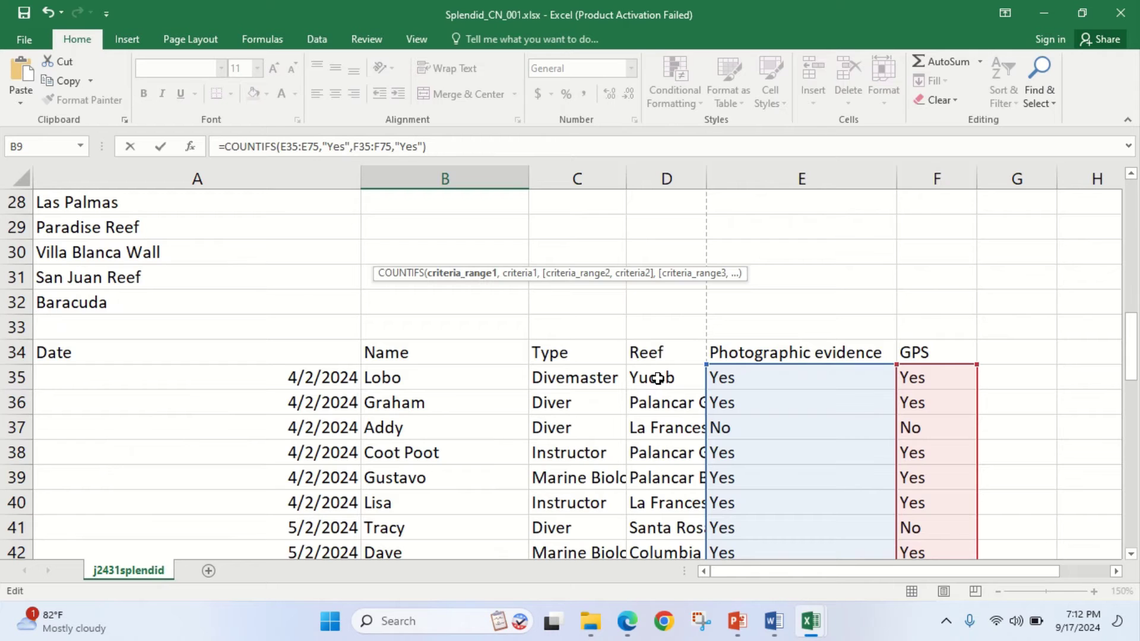
left_click(657, 378)
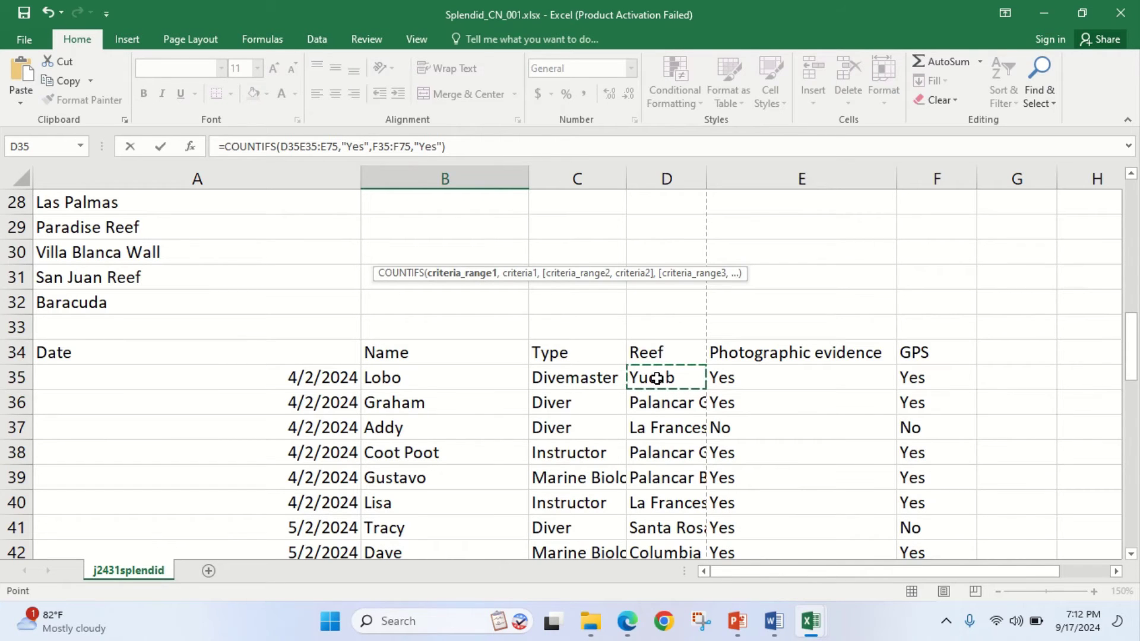
key("ctrl+shift+Down")
type(",")
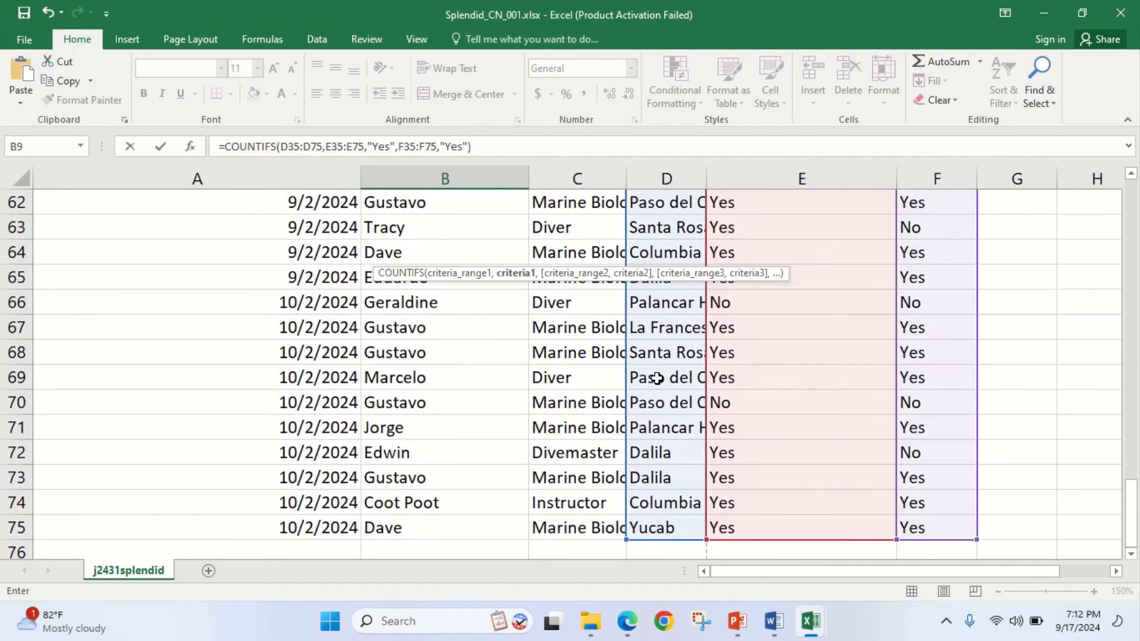
scroll(602, 384, "up", 13)
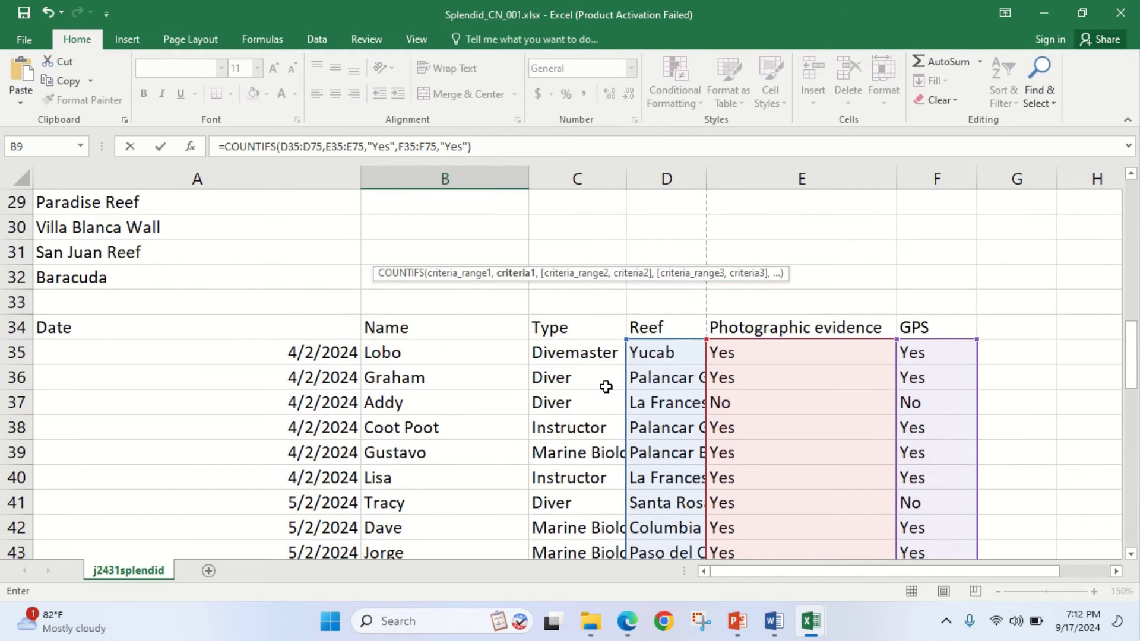
scroll(605, 386, "up", 7)
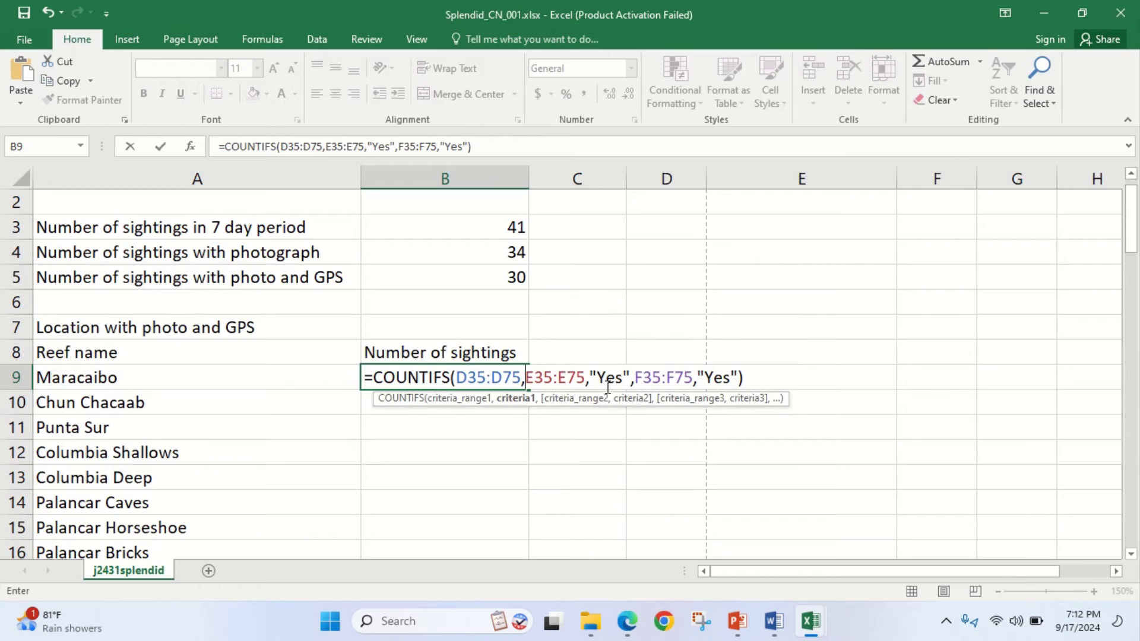
Try an empty text criterion "" for the Reef range, separated by a comma from the E35:E75 range
type("\"")
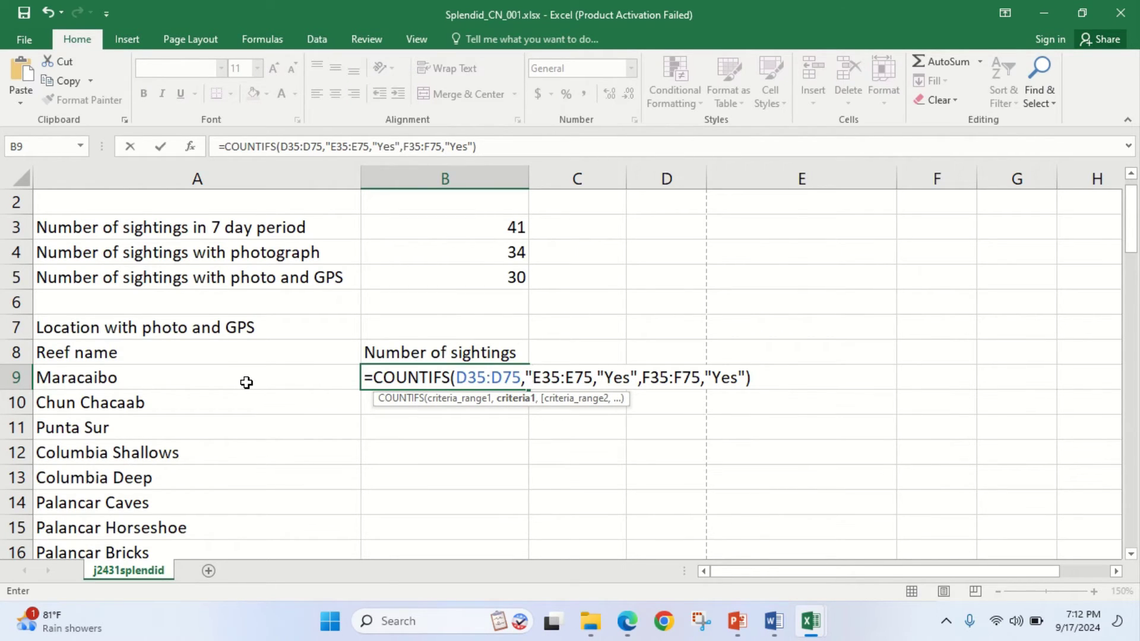
key("Return")
left_click(538, 398)
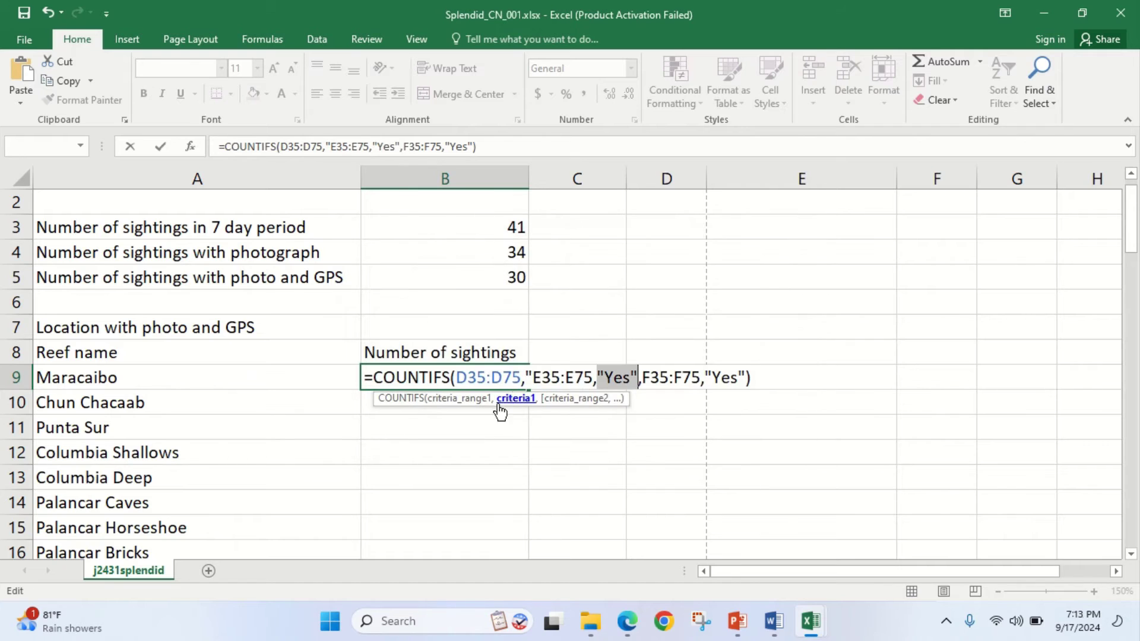
left_click(534, 378)
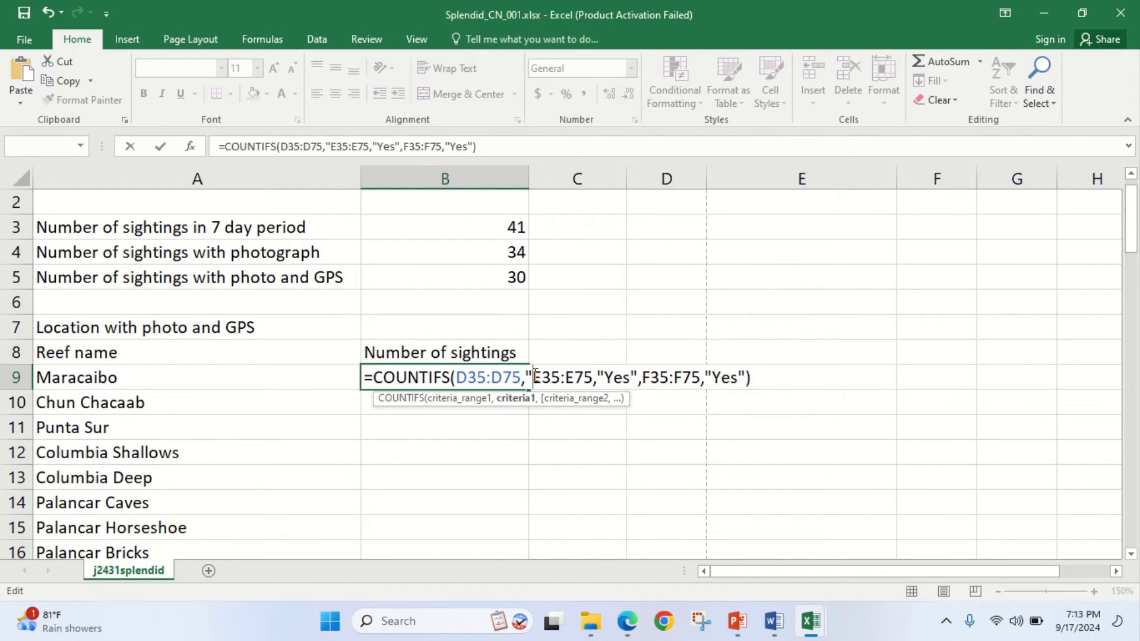
type("\"")
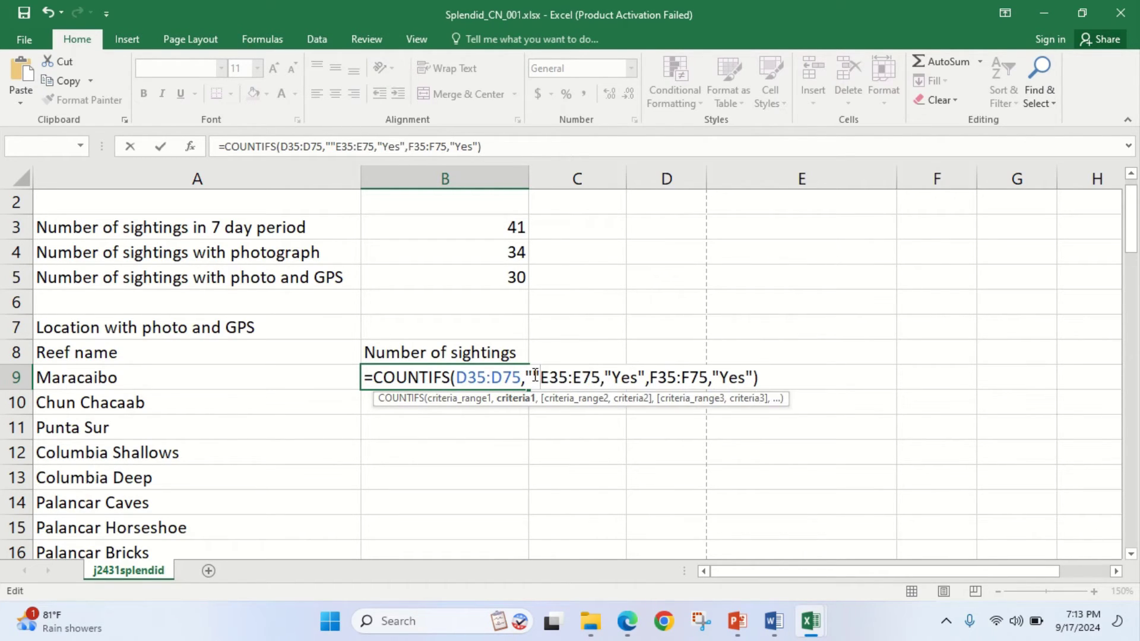
type(",")
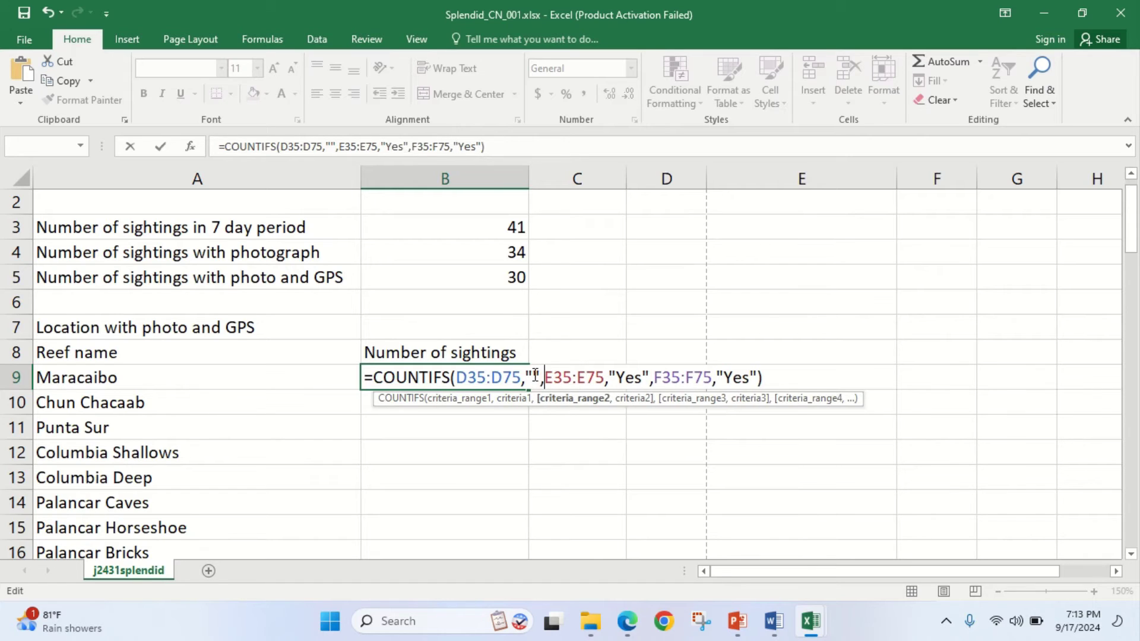
key("Left")
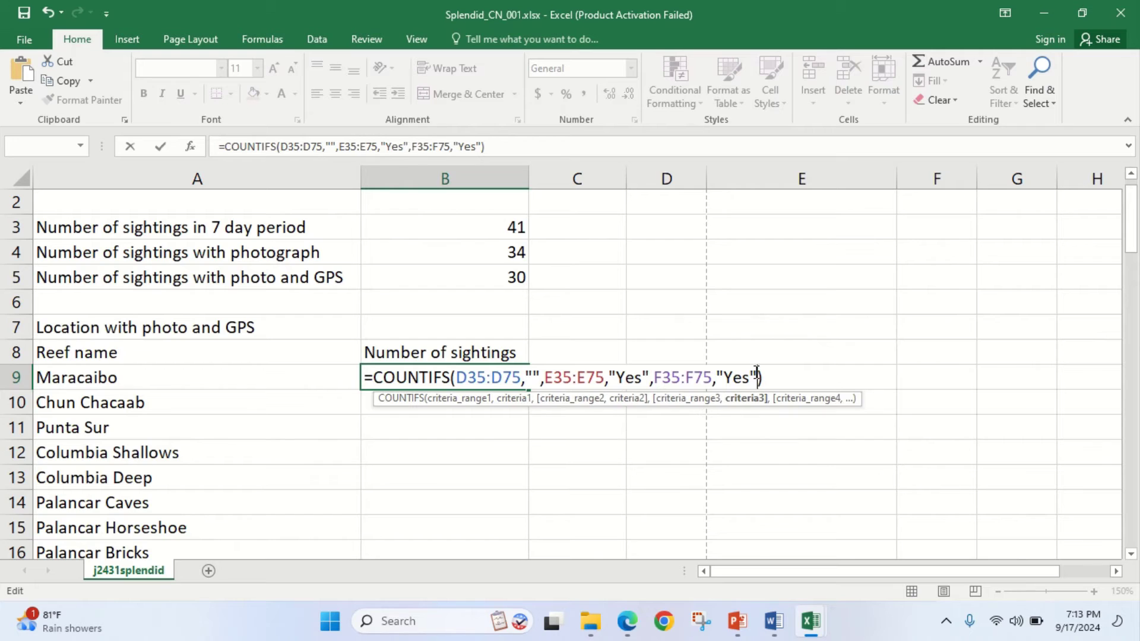
Remove all arguments from the COUNTIFS formula in B9 and cancel the cell entry
key("BackSpace")
key("BackSpace")
key("BackSpace")
key("BackSpace")
key("BackSpace")
key("BackSpace")
key("BackSpace")
key("BackSpace")
key("BackSpace")
key("BackSpace")
key("BackSpace")
key("BackSpace")
key("BackSpace")
key("BackSpace")
key("BackSpace")
key("BackSpace")
key("BackSpace")
key("BackSpace")
key("BackSpace")
key("BackSpace")
key("BackSpace")
key("BackSpace")
key("BackSpace")
key("BackSpace")
key("BackSpace")
key("BackSpace")
key("BackSpace")
key("BackSpace")
key("BackSpace")
key("BackSpace")
key("BackSpace")
key("BackSpace")
key("BackSpace")
key("BackSpace")
key("BackSpace")
key("BackSpace")
key("BackSpace")
key("BackSpace")
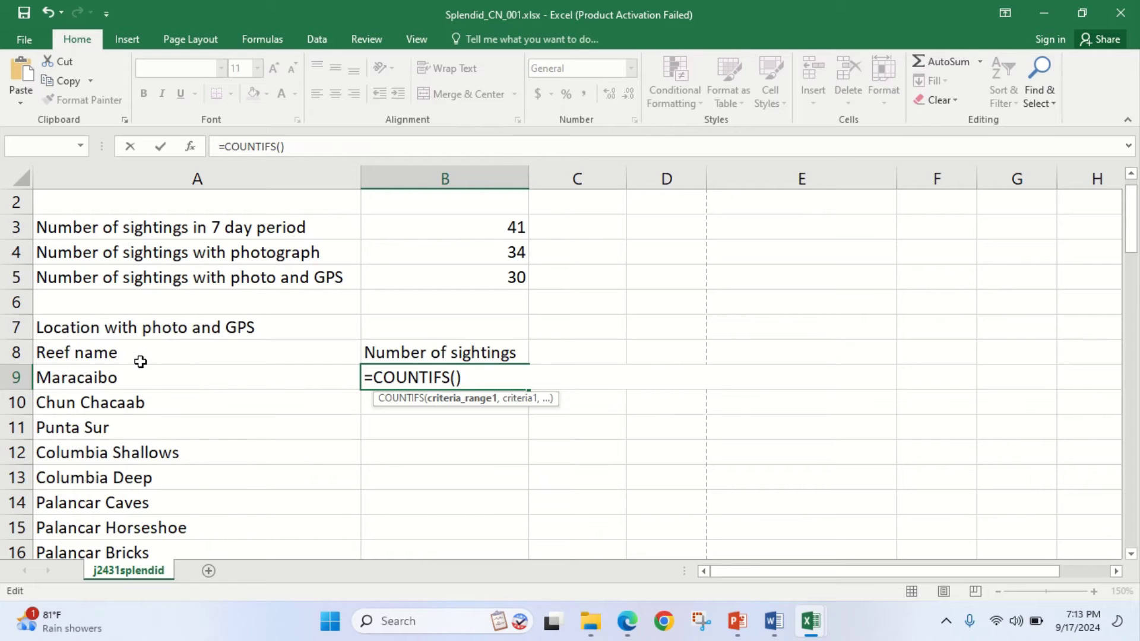
scroll(101, 347, "down", 1)
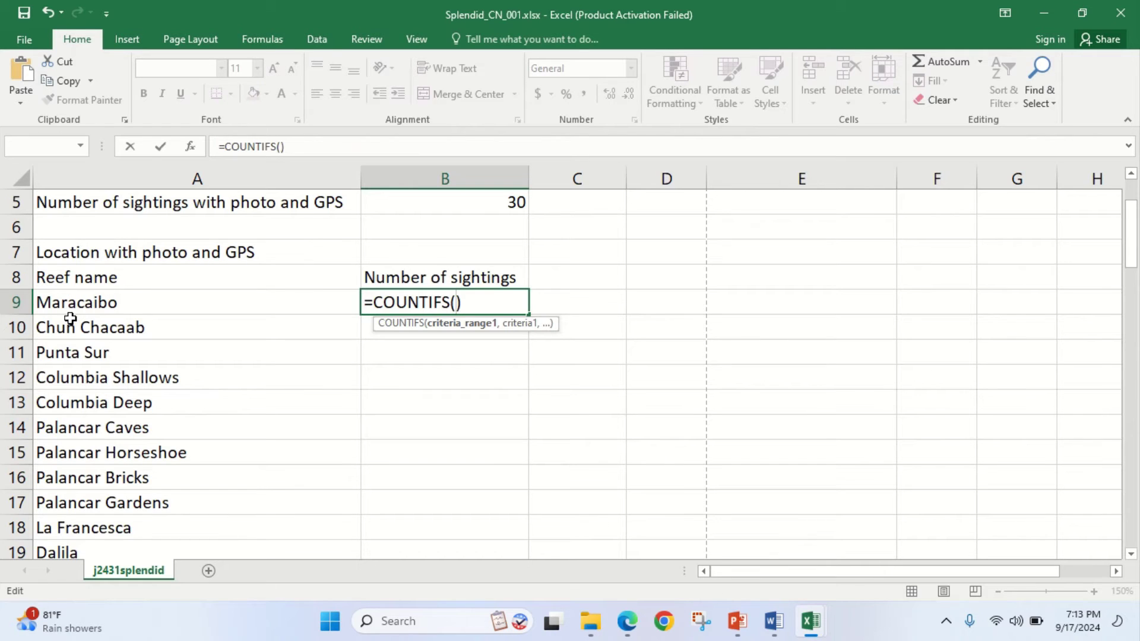
scroll(538, 512, "down", 9)
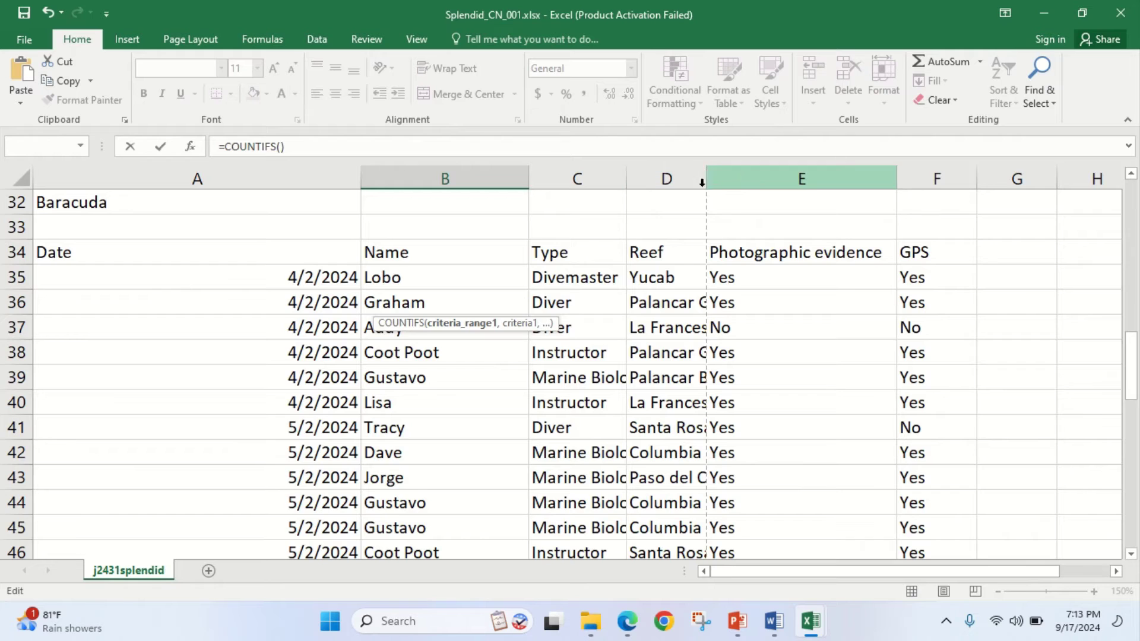
scroll(452, 273, "up", 5)
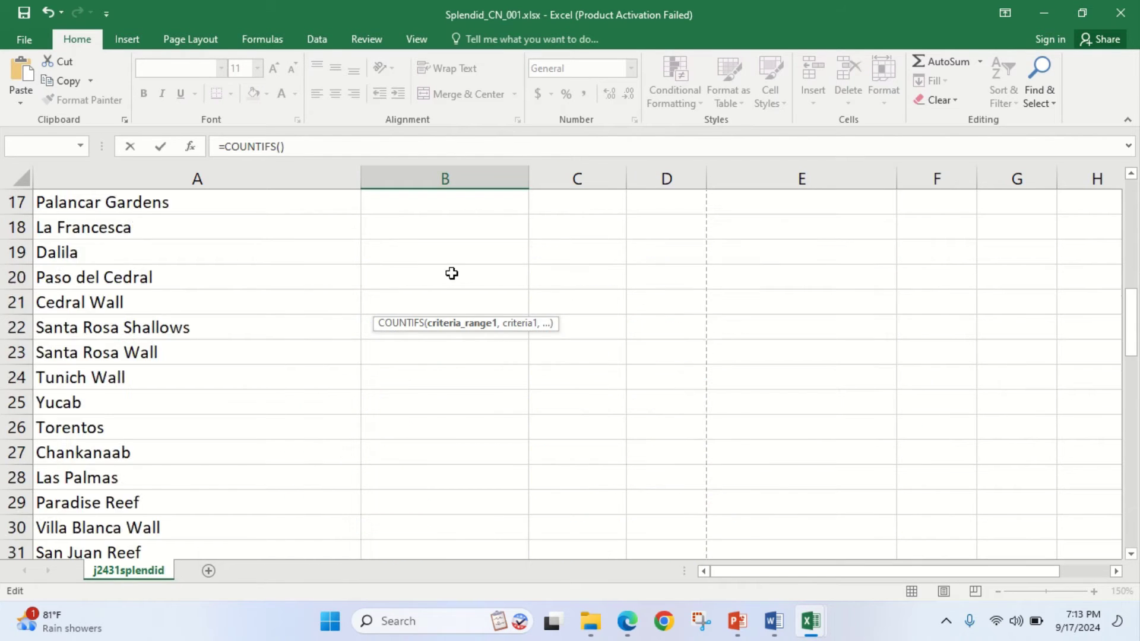
scroll(452, 273, "up", 5)
key("Escape")
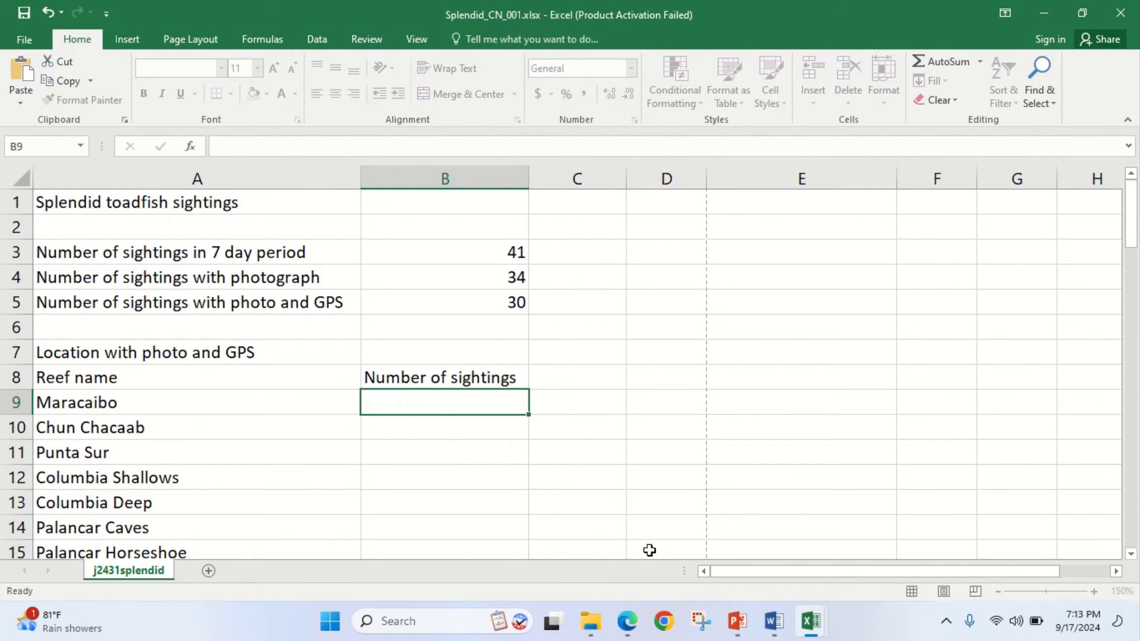
Fit the width of column D to its reef names and select the Maracaibo entry in D49
scroll(667, 351, "down", 7)
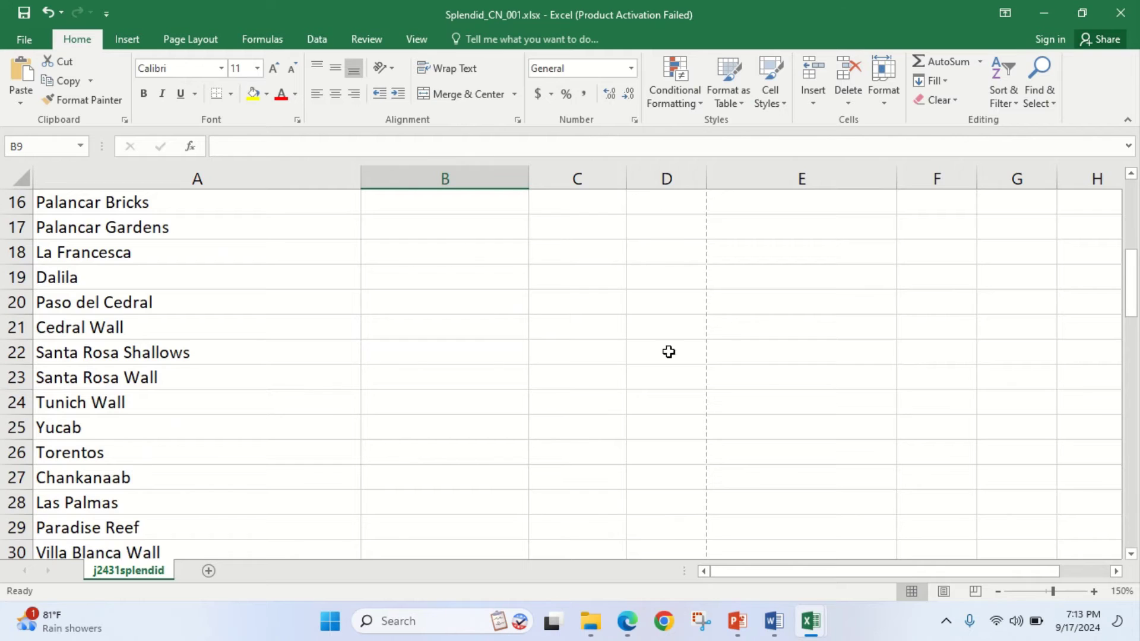
double_click(708, 173)
scroll(668, 437, "down", 5)
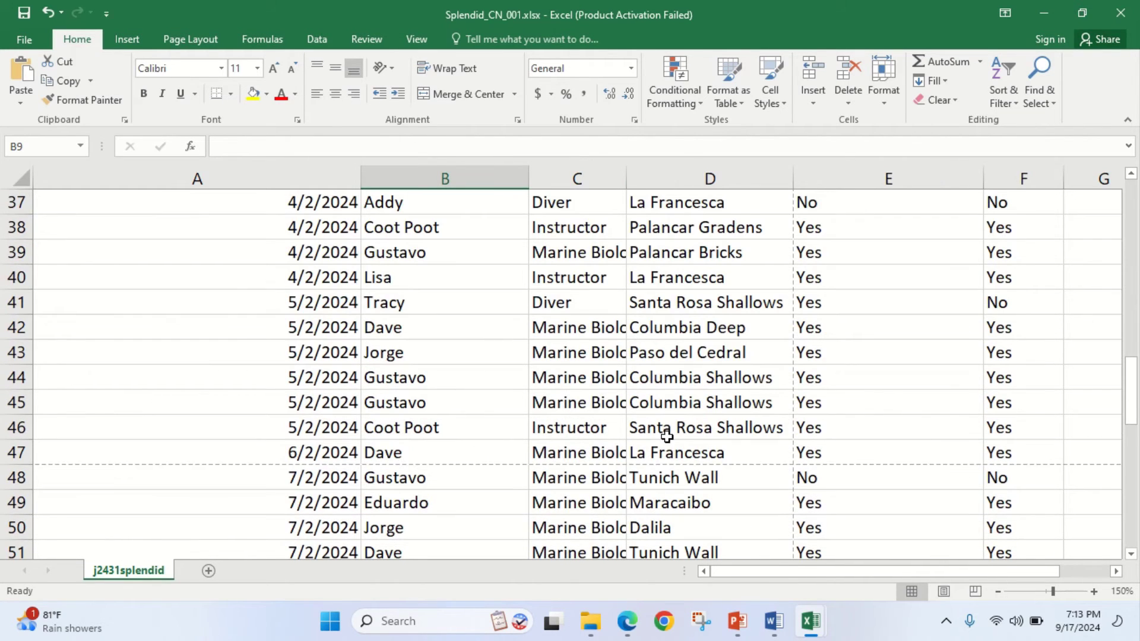
left_click(669, 503)
scroll(670, 504, "up", 8)
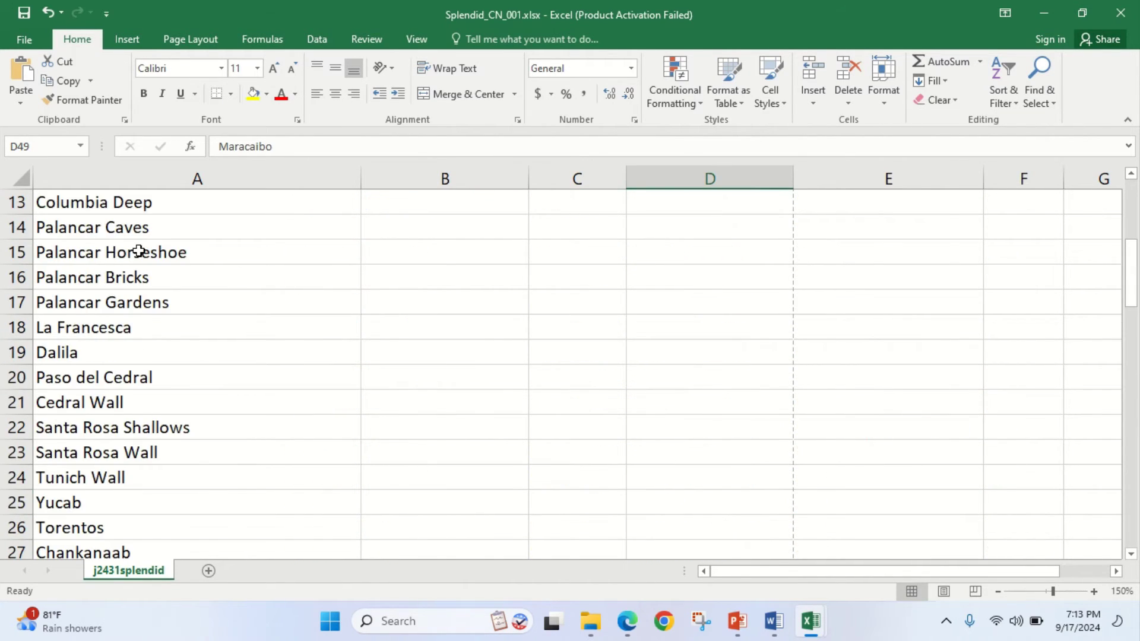
Start a COUNTIFS formula in B9 with the Reef column entries D35:D75 as the first criteria range
scroll(712, 524, "down", 3)
scroll(710, 481, "up", 7)
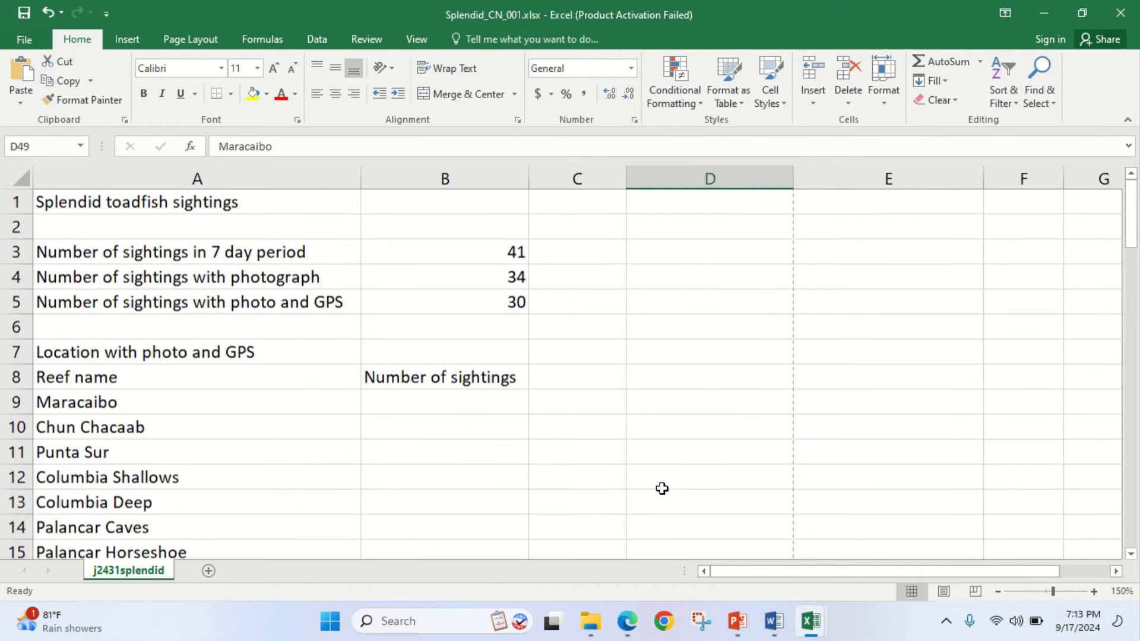
left_click(460, 406)
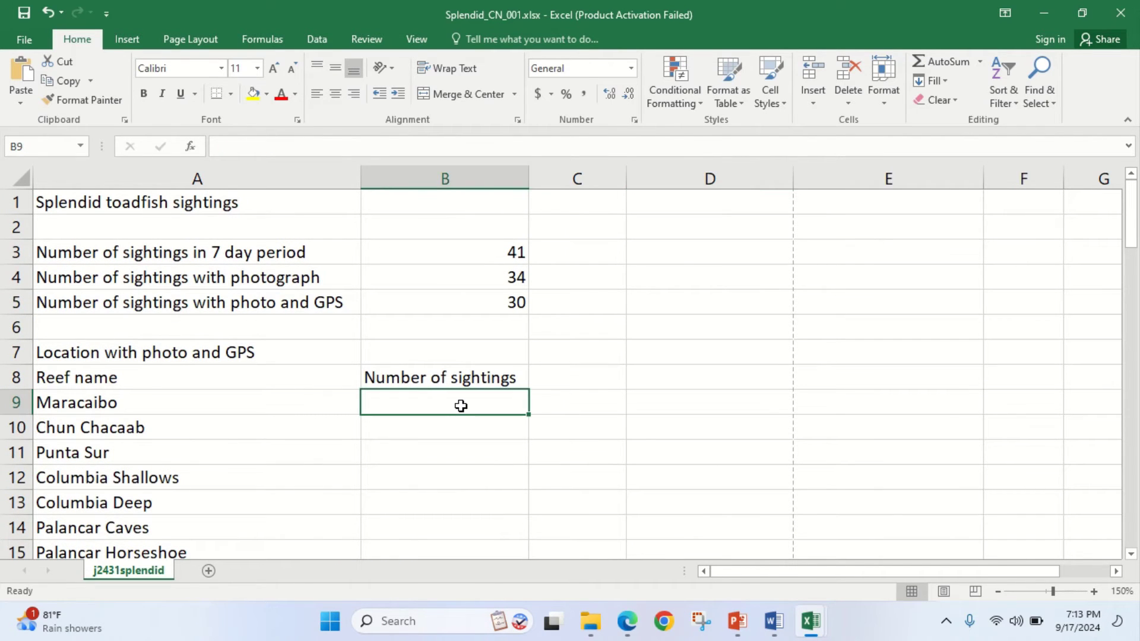
type("=")
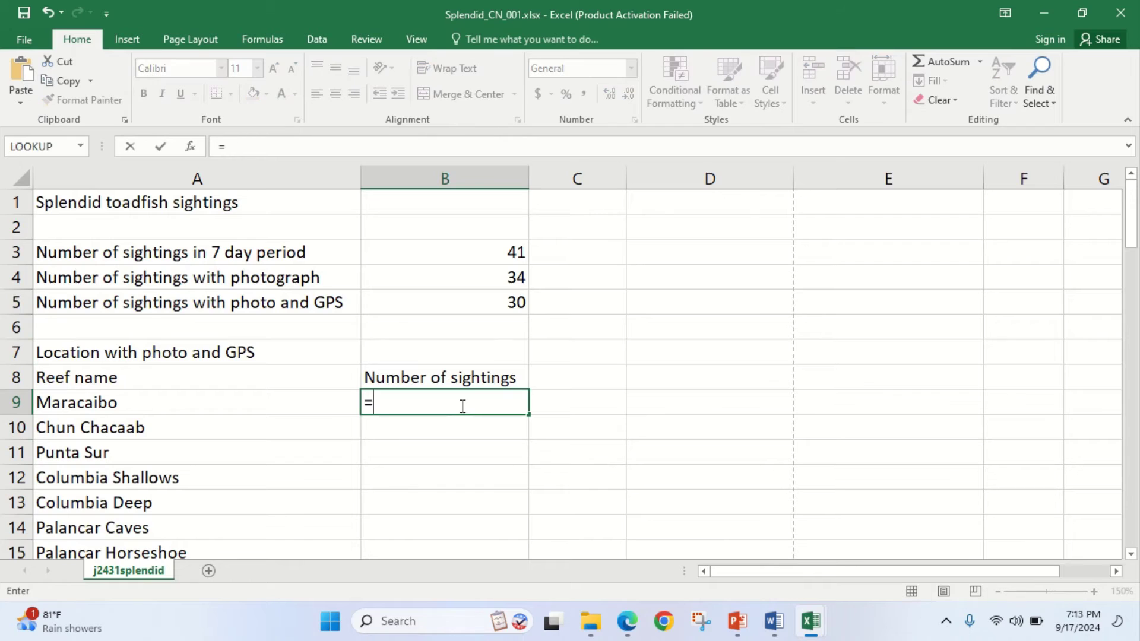
type("countif")
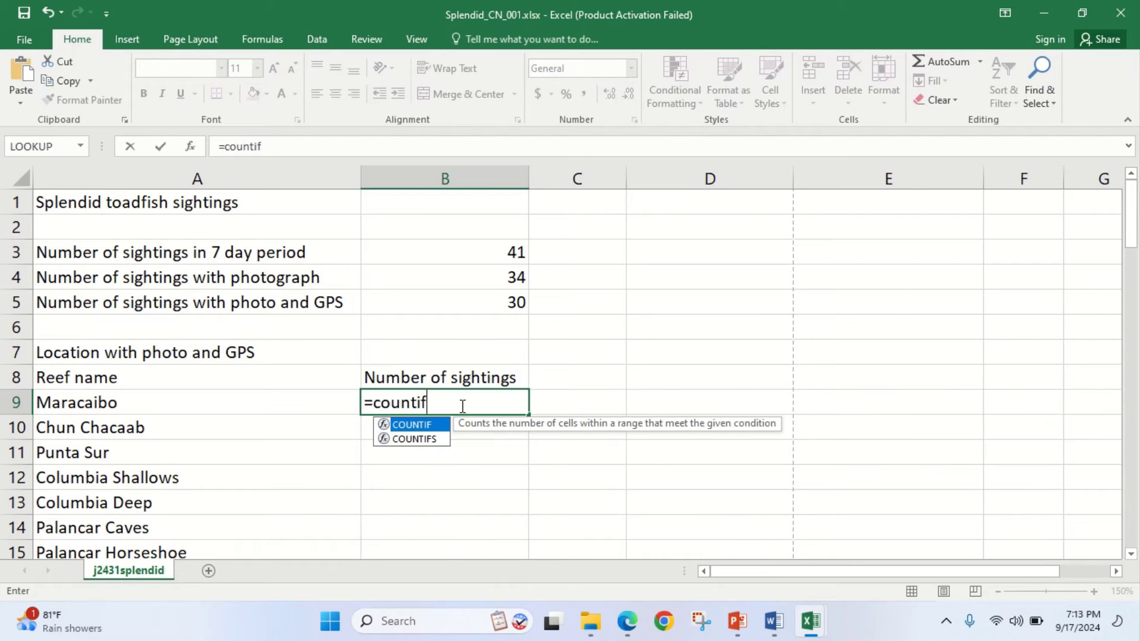
type("s(")
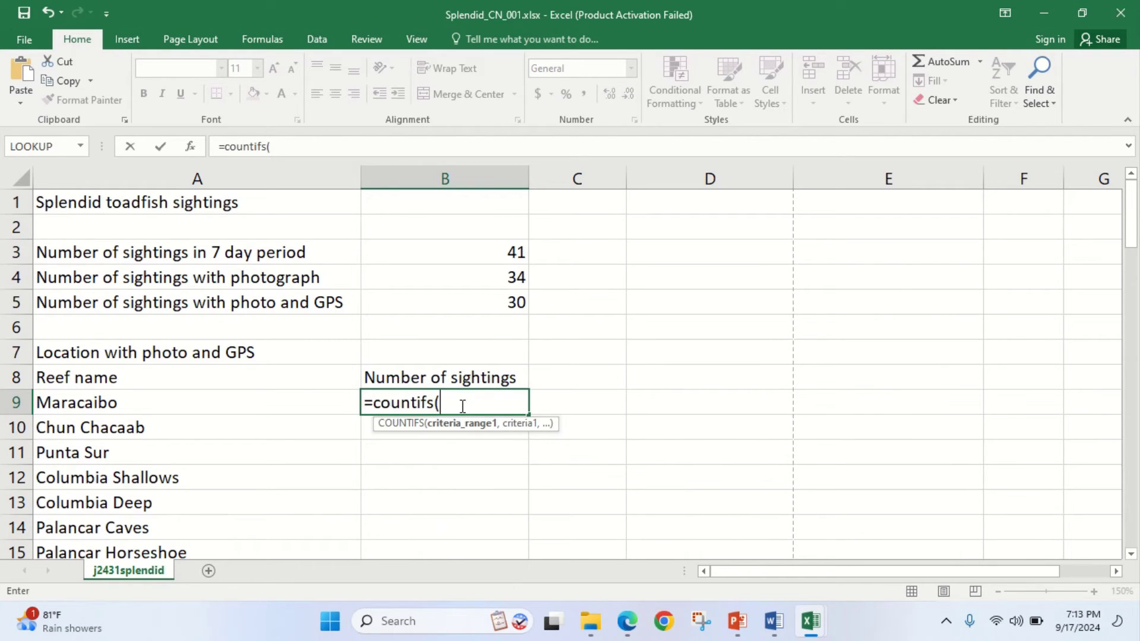
scroll(811, 442, "down", 8)
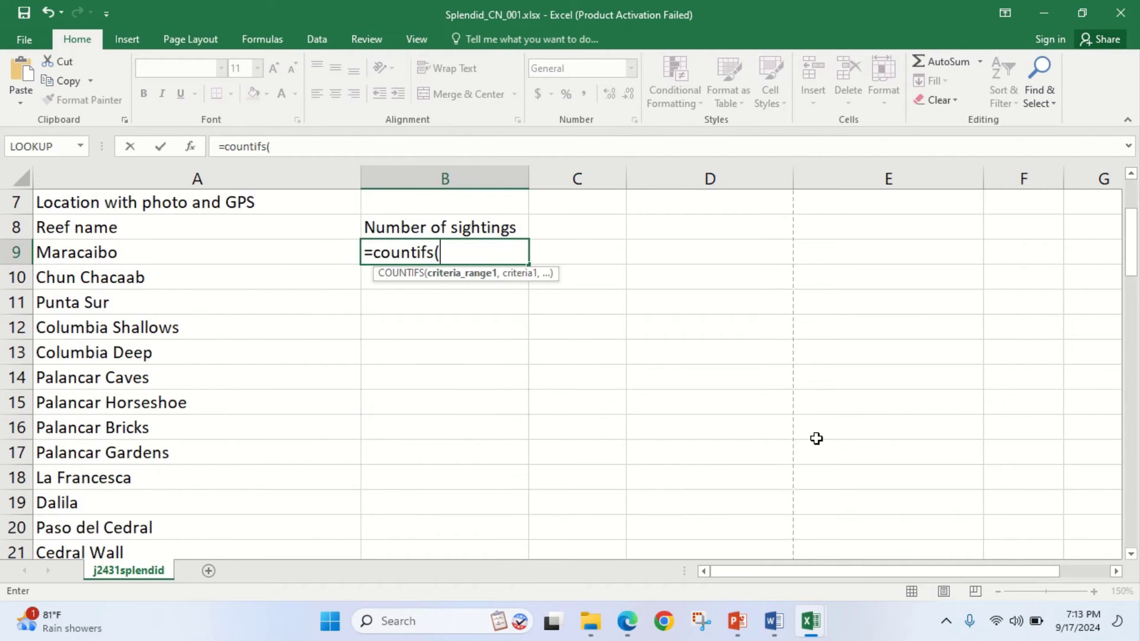
scroll(803, 473, "down", 1)
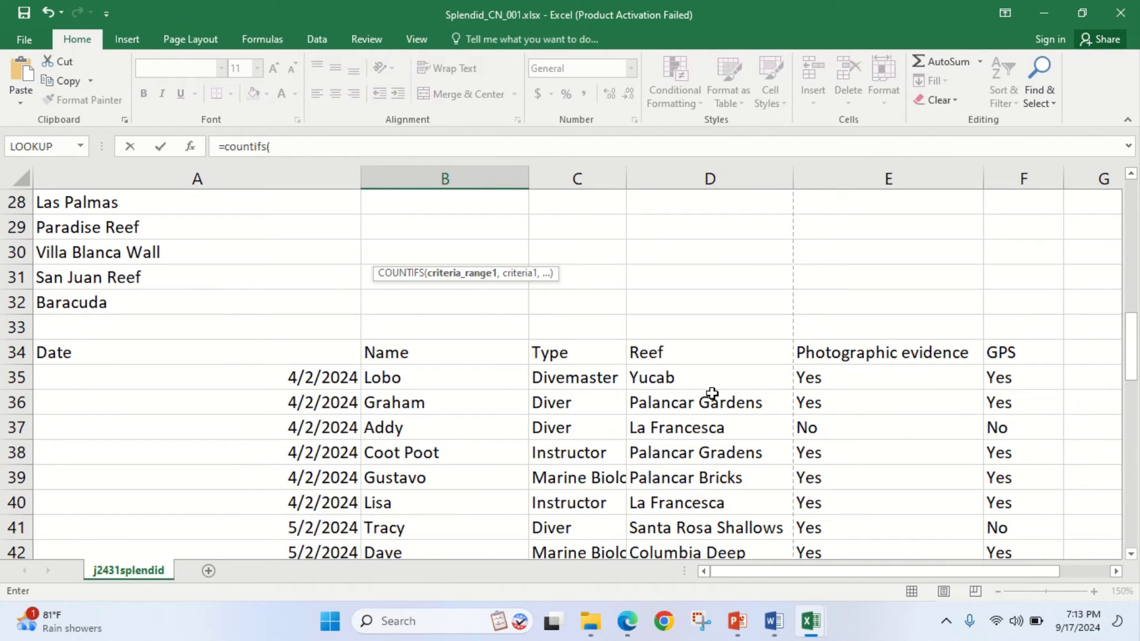
left_click(686, 380)
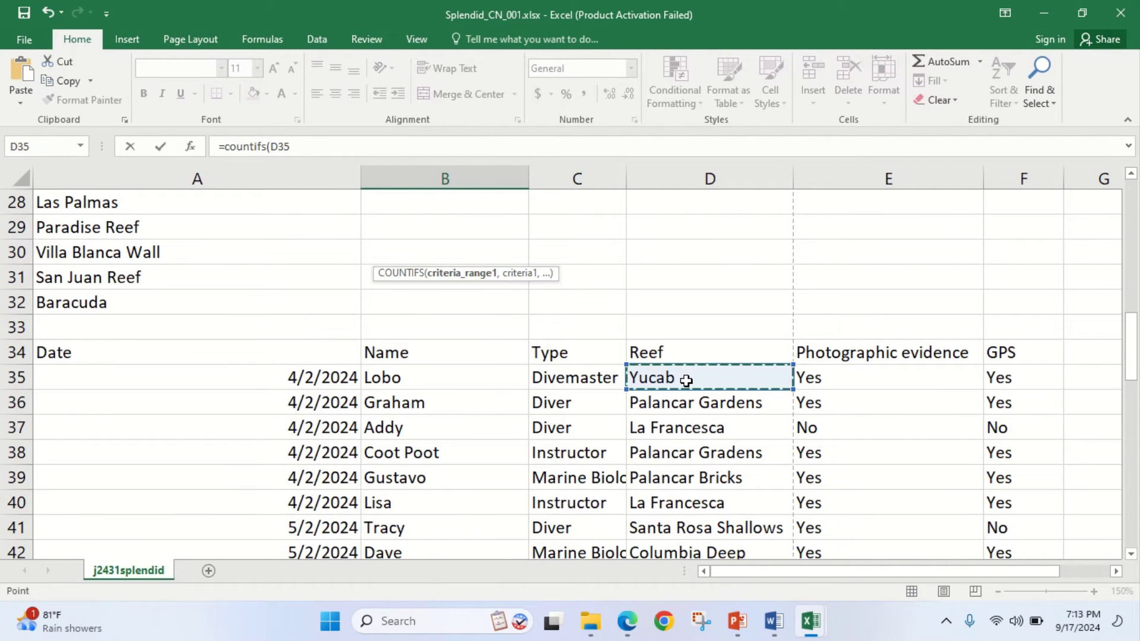
key("ctrl+shift+Down")
type(",")
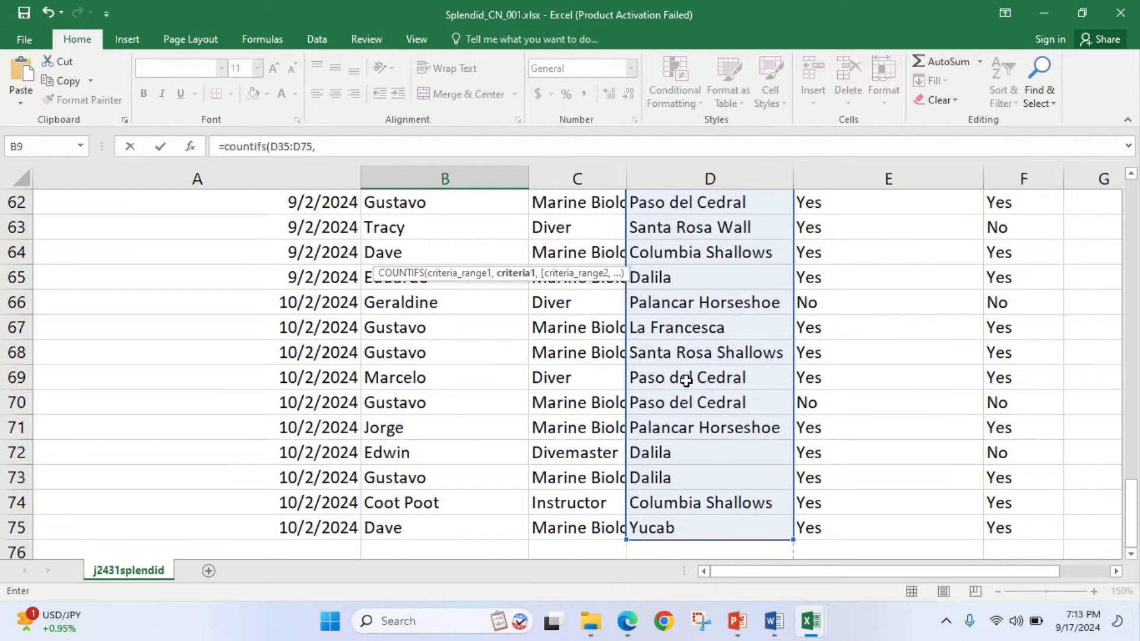
Use the reef name cell A9 as the first criterion of the COUNTIFS formula in B9
scroll(697, 451, "up", 18)
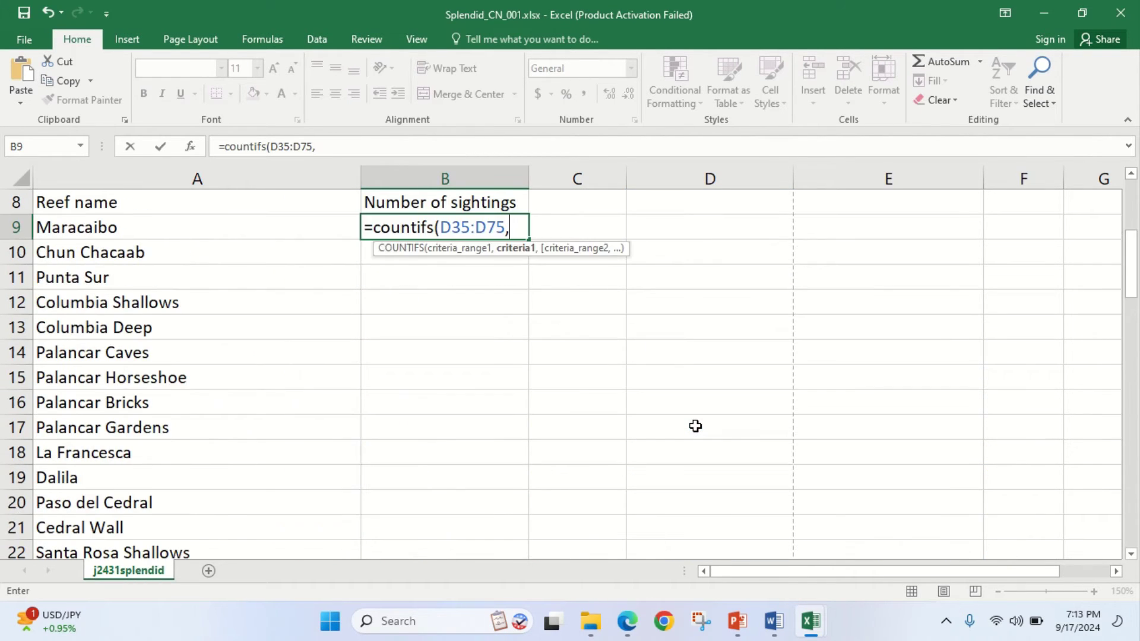
scroll(696, 426, "up", 3)
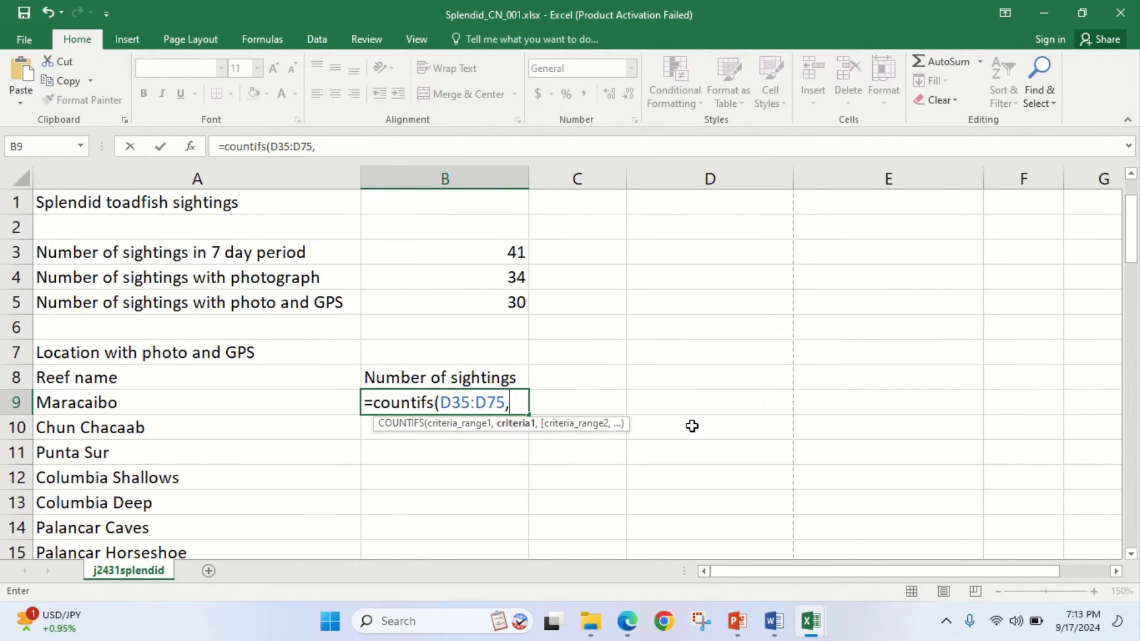
left_click(93, 407)
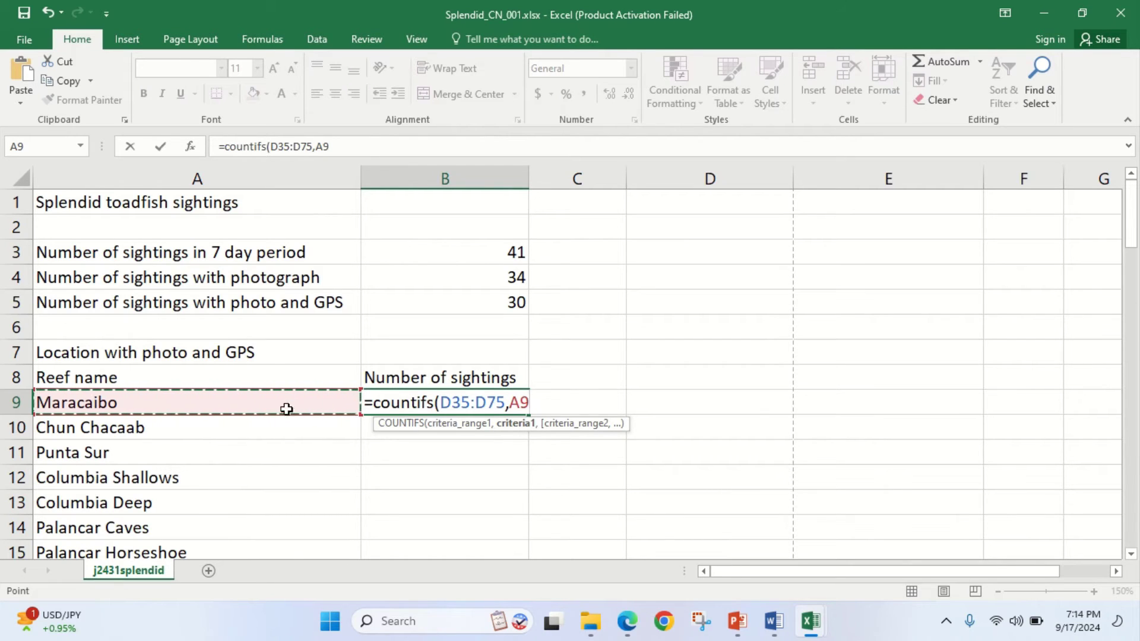
Make the Reef range in the B9 formula absolute as $D$35:$D$75, leaving the A9 criterion relative
left_click_drag(503, 403, 442, 403)
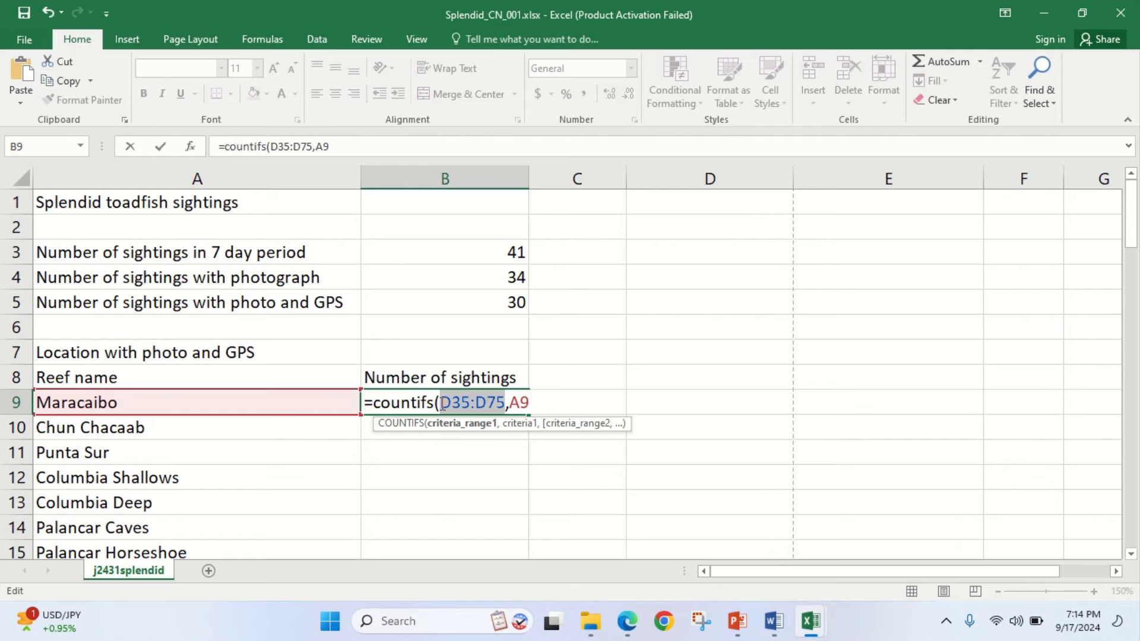
key("F4")
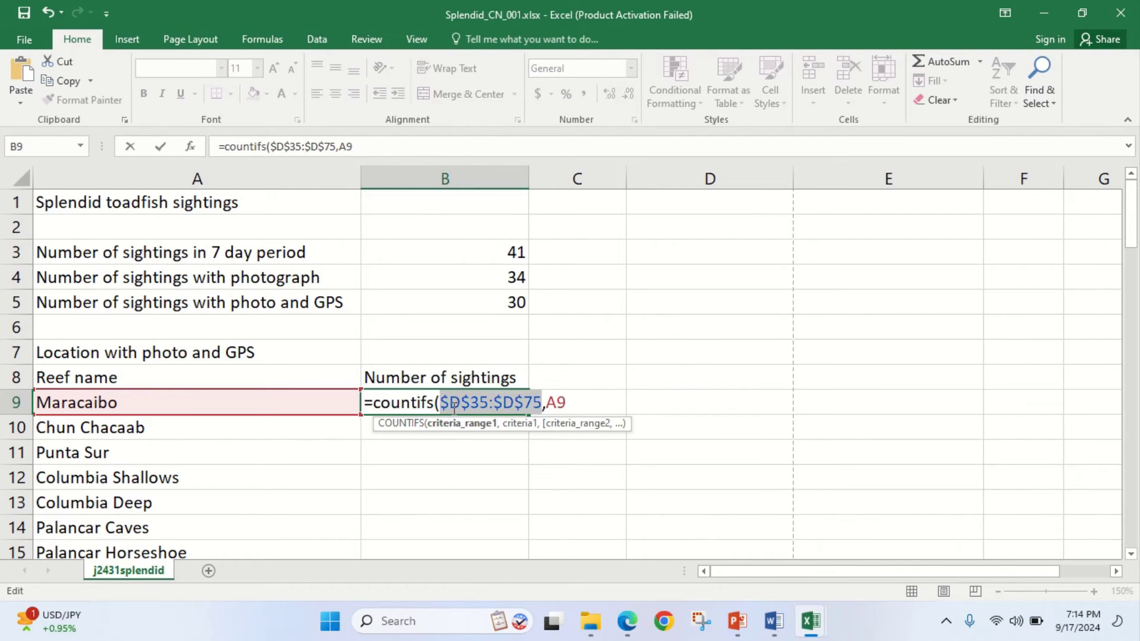
scroll(657, 491, "down", 11)
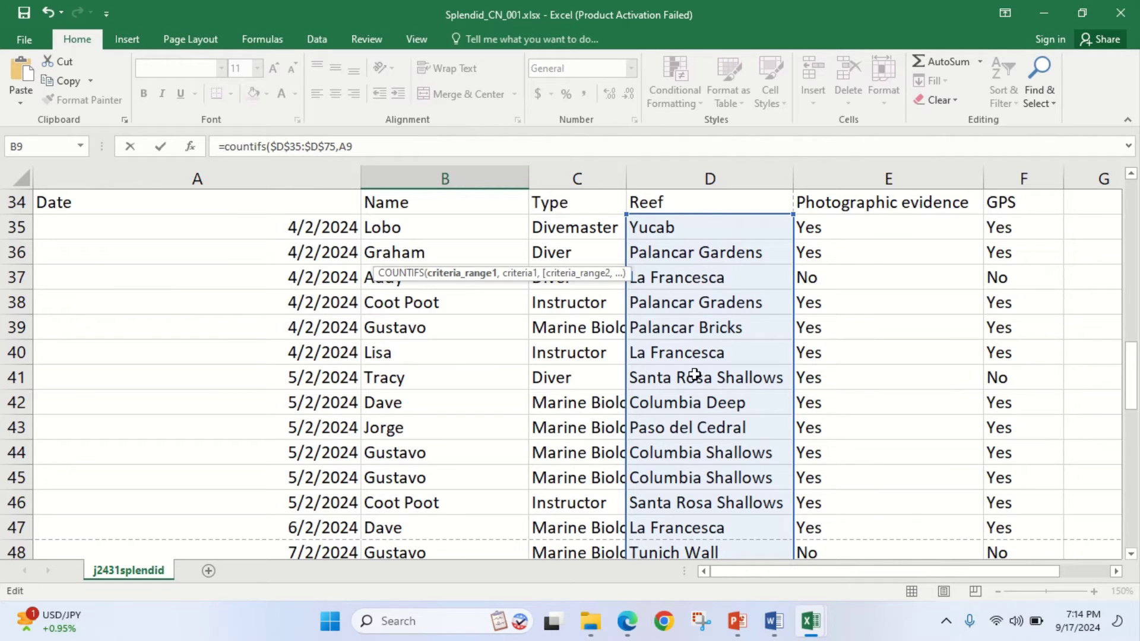
scroll(683, 341, "up", 11)
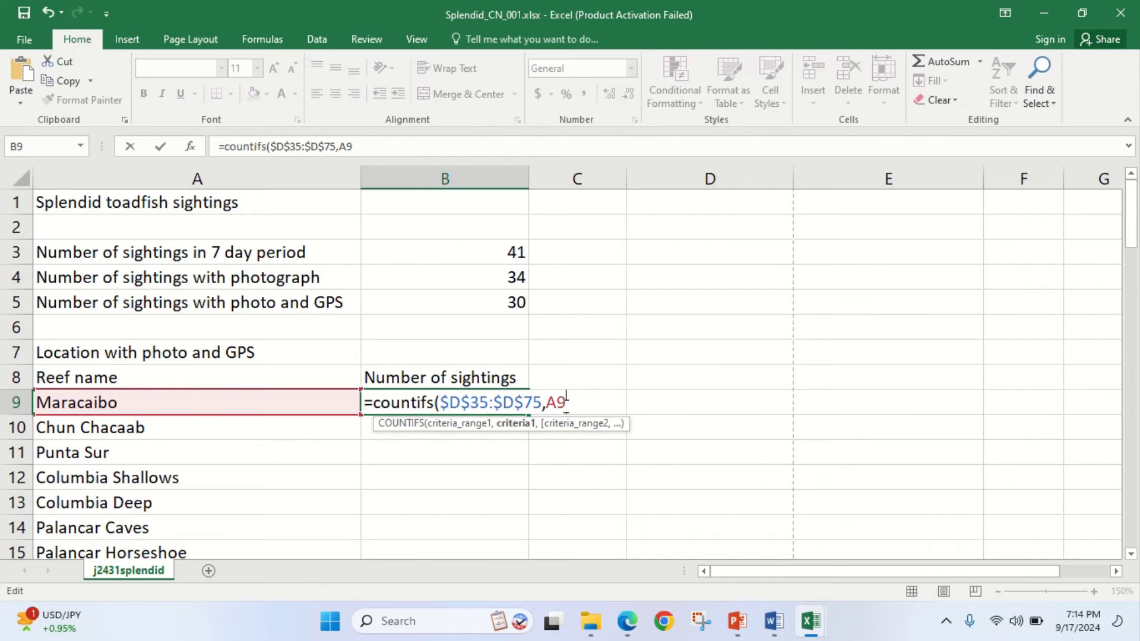
Add the Photographic evidence range E35:E75 with the criterion "Yes" as the second condition of the B9 formula
type(",")
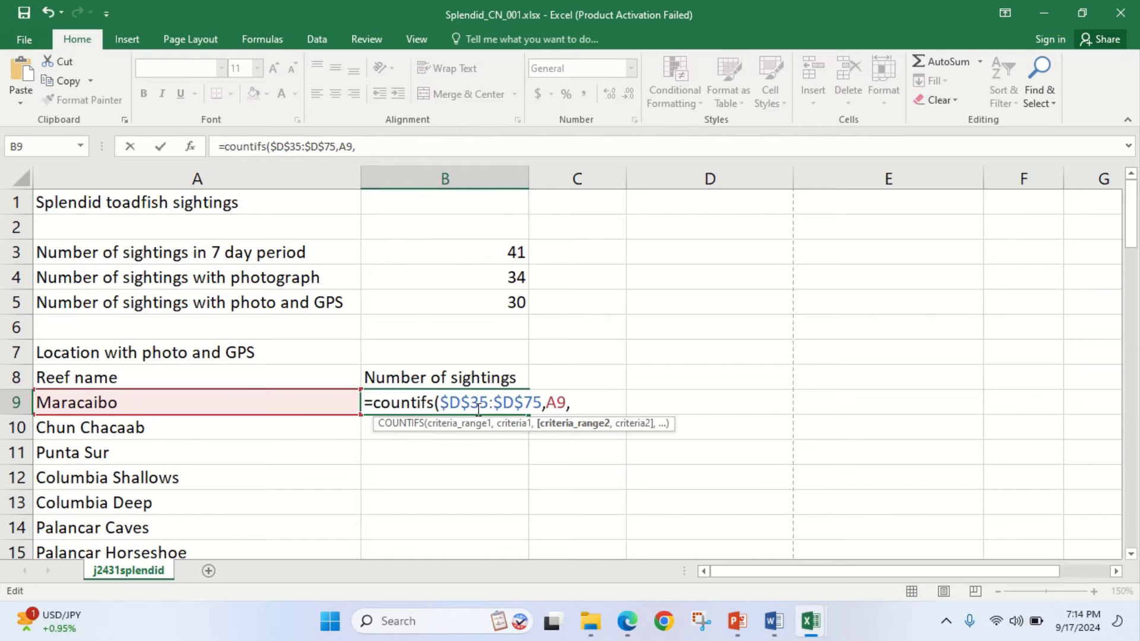
scroll(651, 410, "down", 4)
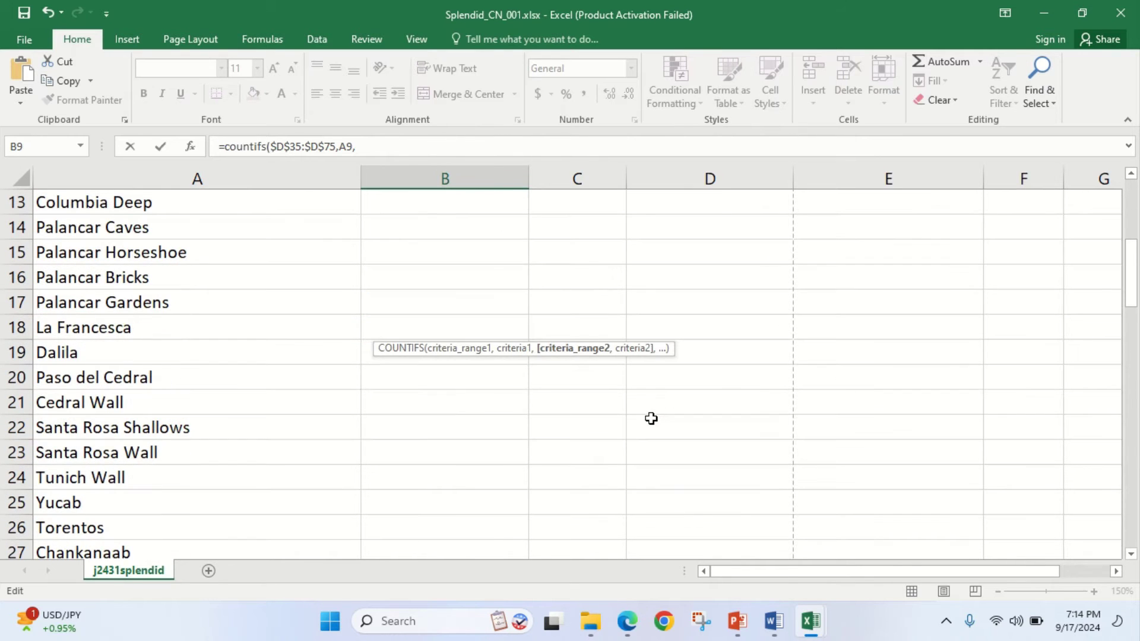
scroll(653, 417, "up", 2)
scroll(656, 419, "down", 9)
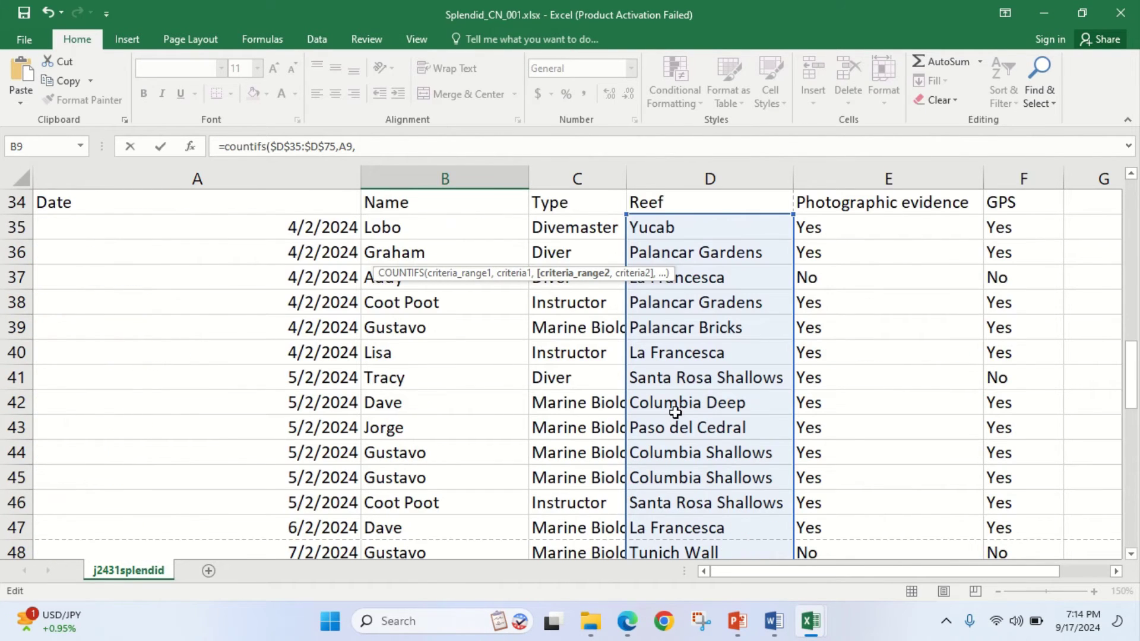
scroll(811, 295, "up", 2)
left_click(836, 377)
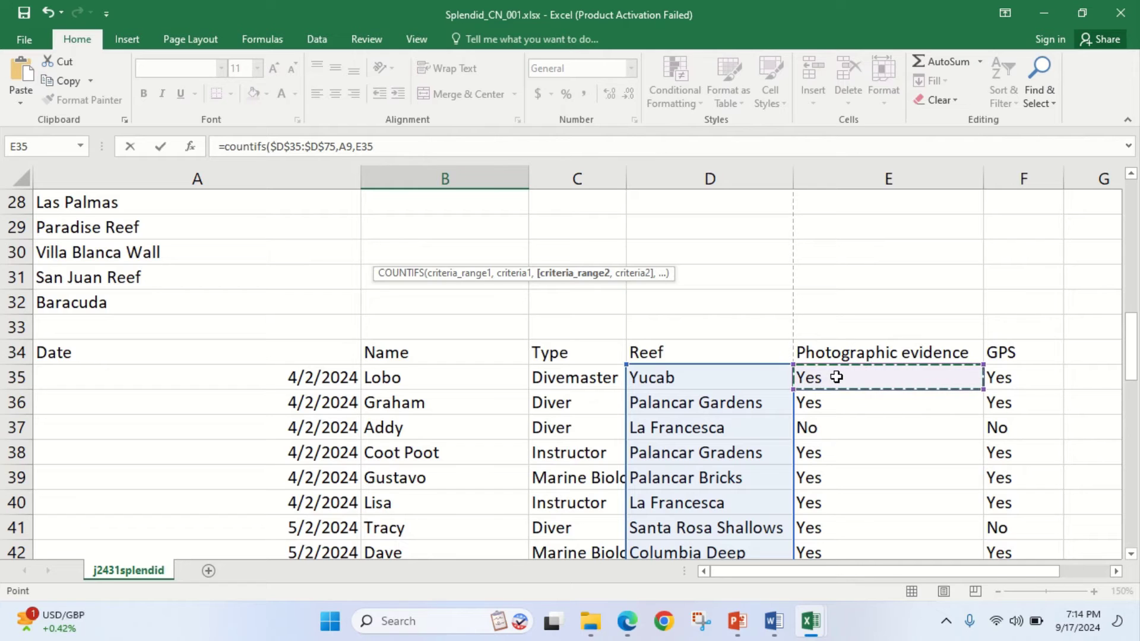
key("ctrl+shift+Down")
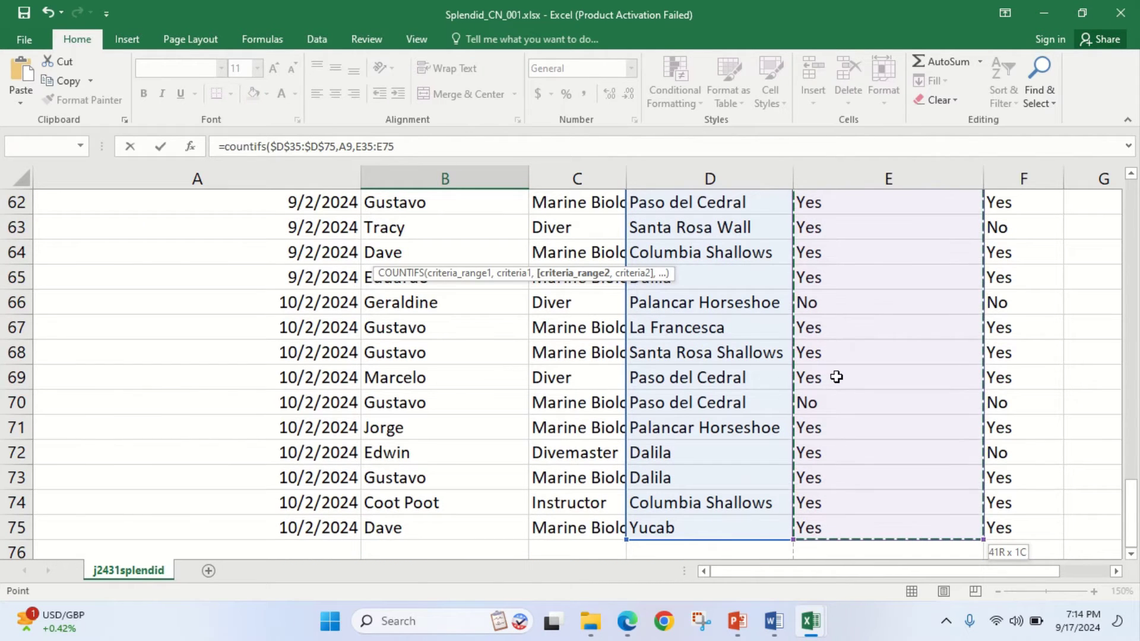
type(",")
scroll(615, 439, "up", 18)
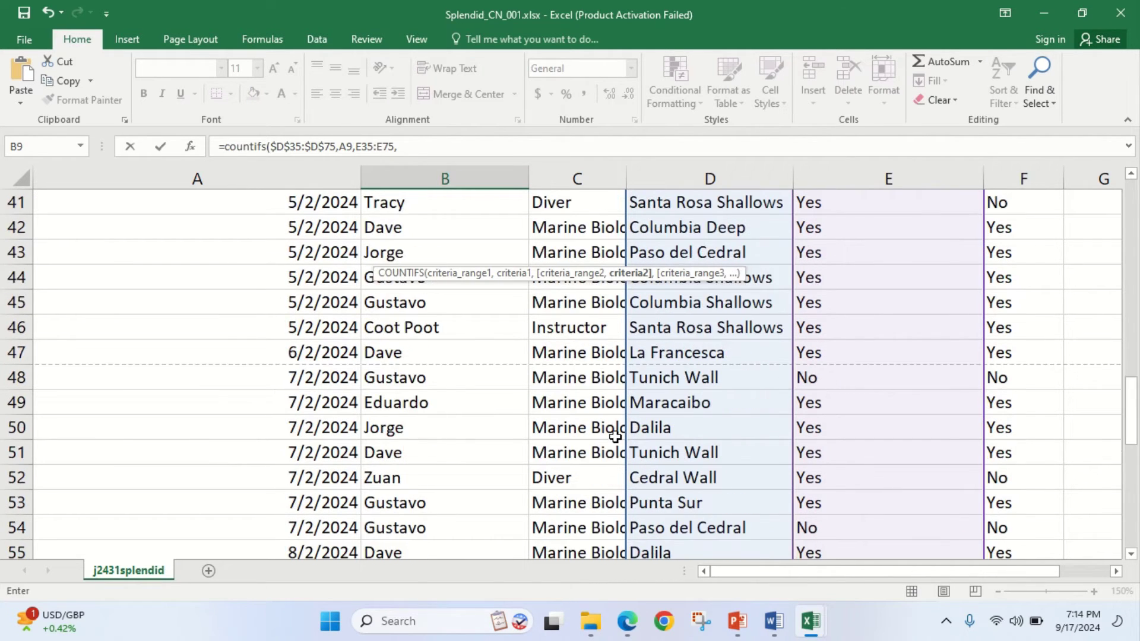
scroll(615, 438, "up", 2)
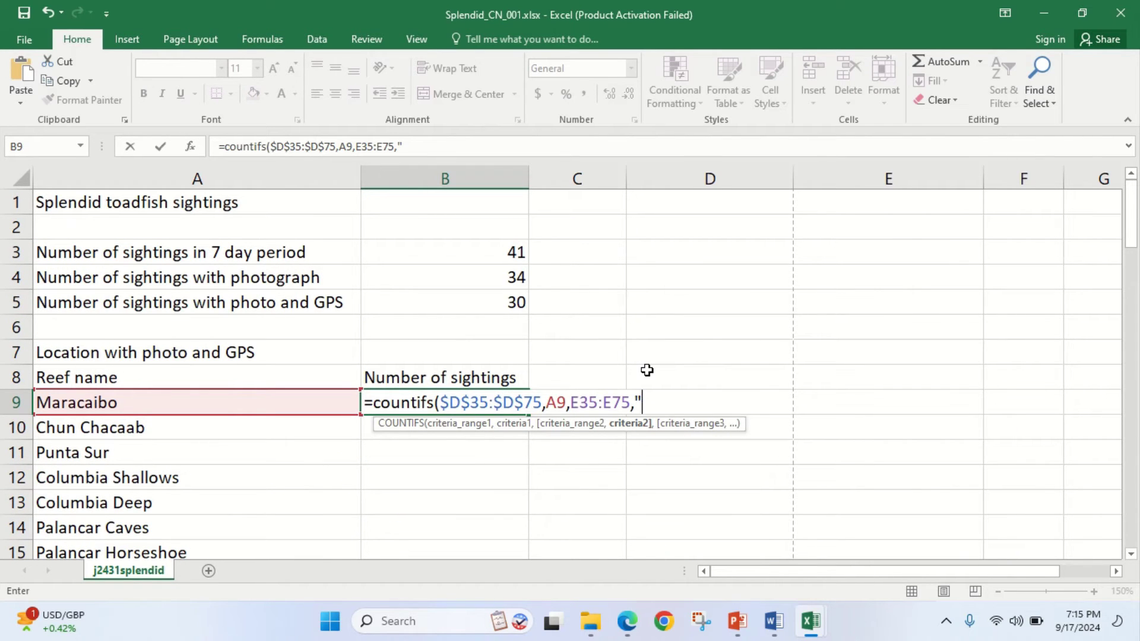
type("\"Yes\",")
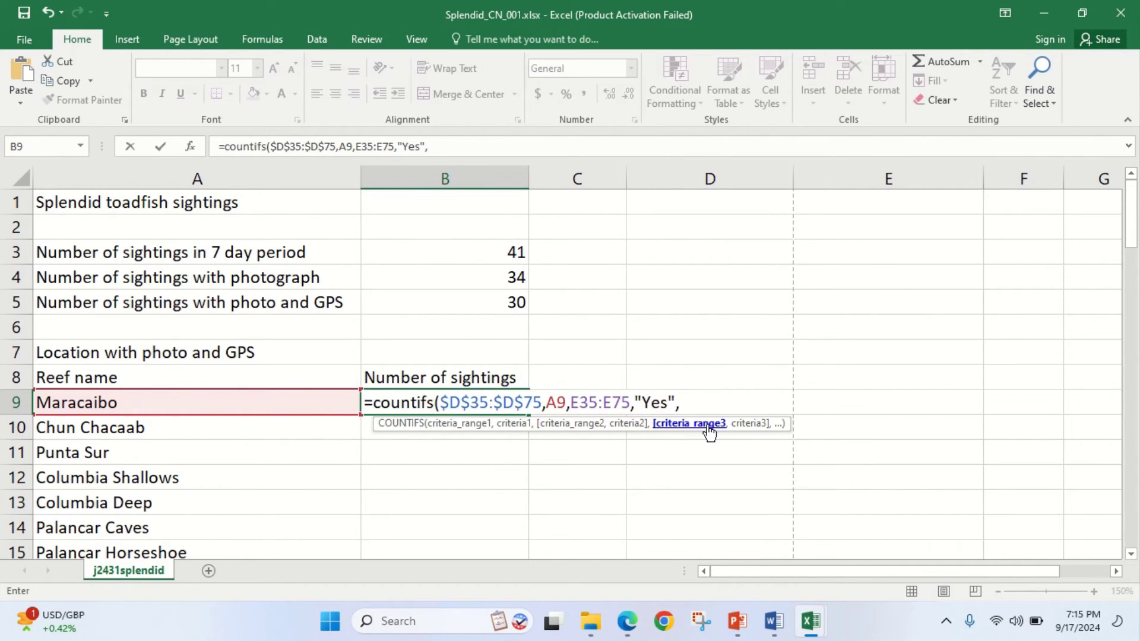
Add the GPS range F35:F75 with the criterion "Yes" as the third condition and close the COUNTIFS formula's parenthesis
scroll(696, 431, "down", 8)
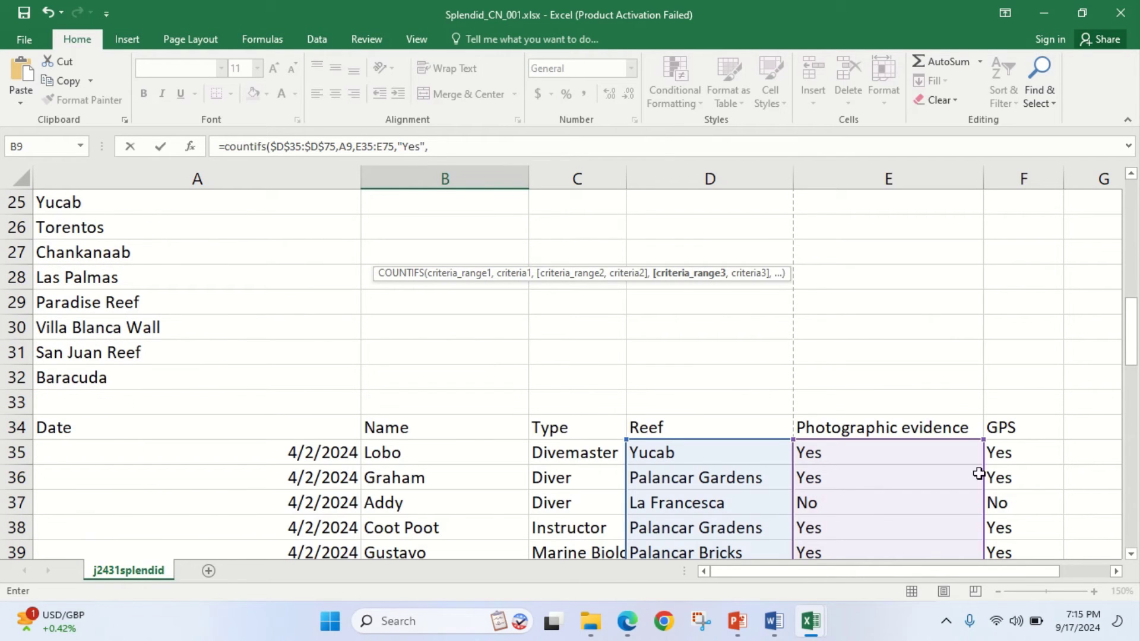
left_click(1009, 451)
key("ctrl+shift+Down")
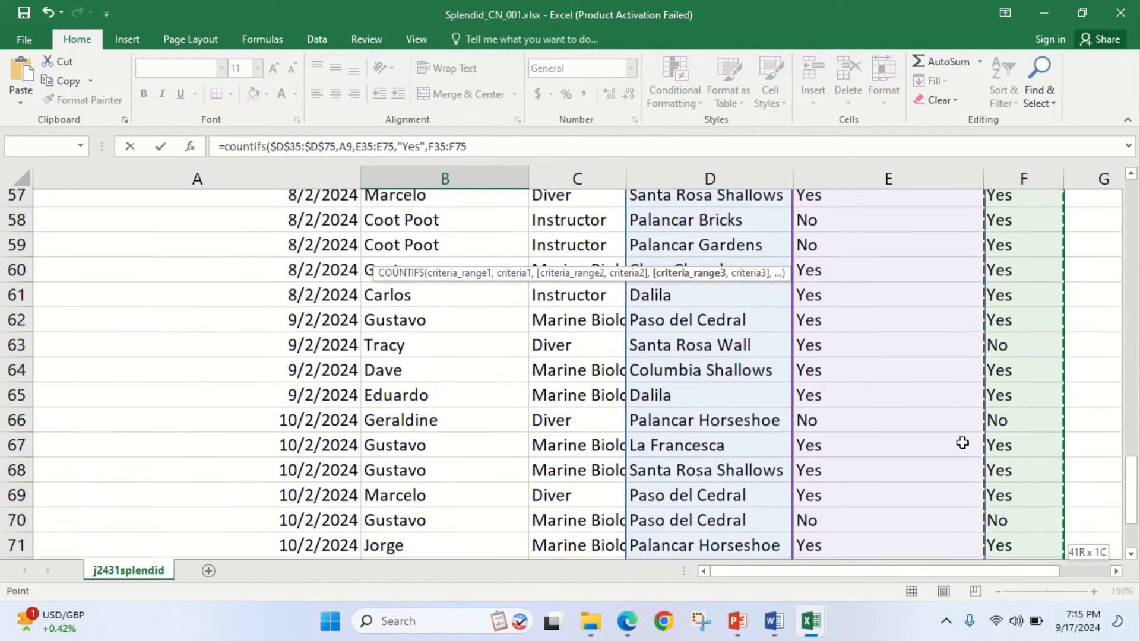
type(",")
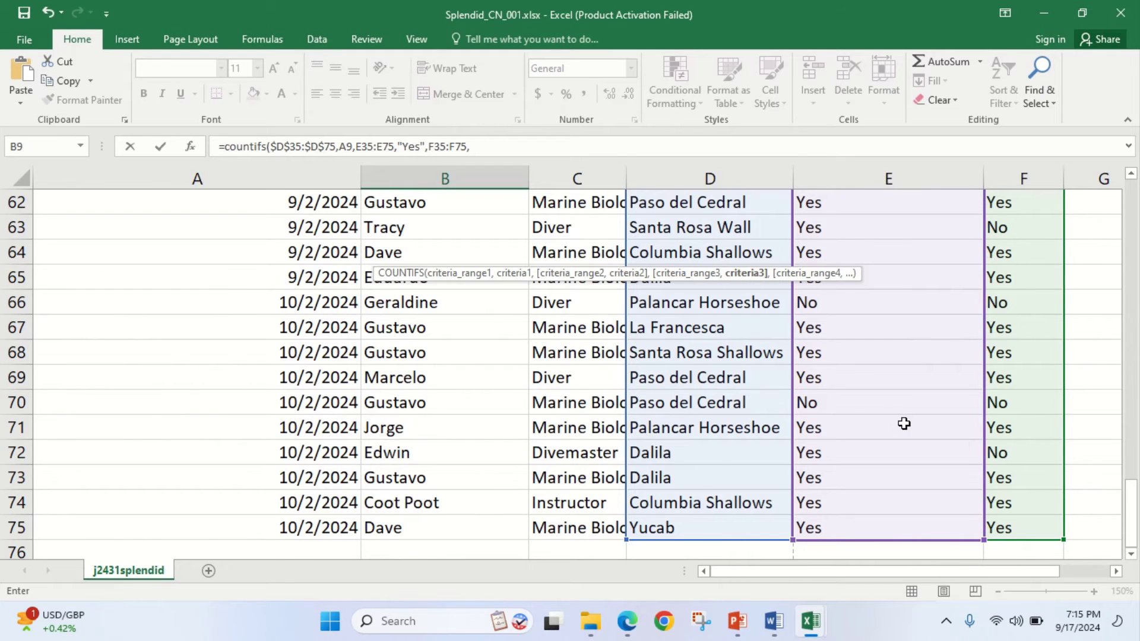
scroll(903, 425, "up", 18)
scroll(737, 419, "up", 3)
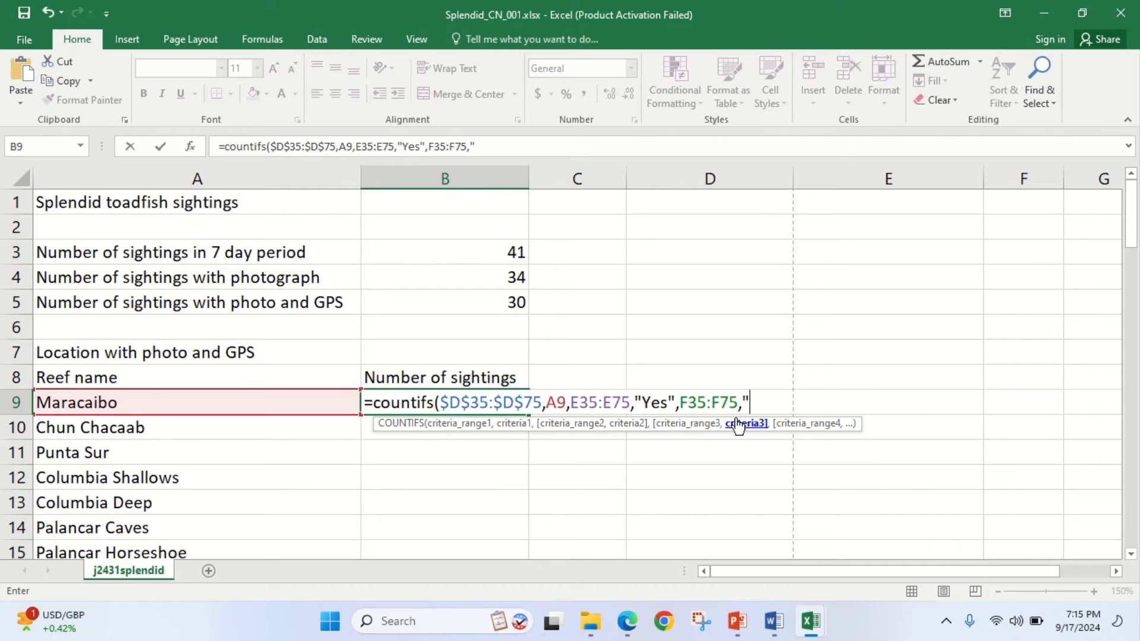
type("Yes")
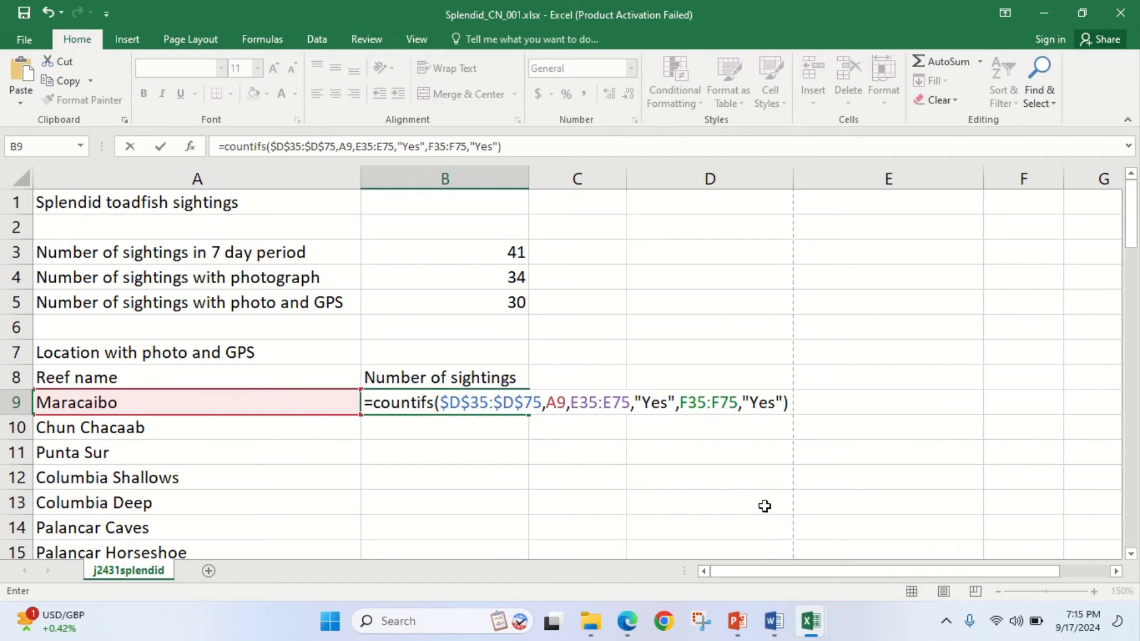
Make the photo and GPS ranges absolute as $E$35:$E$75 and $F$35:$F$75, and enter the completed formula in B9
left_click_drag(571, 403, 631, 406)
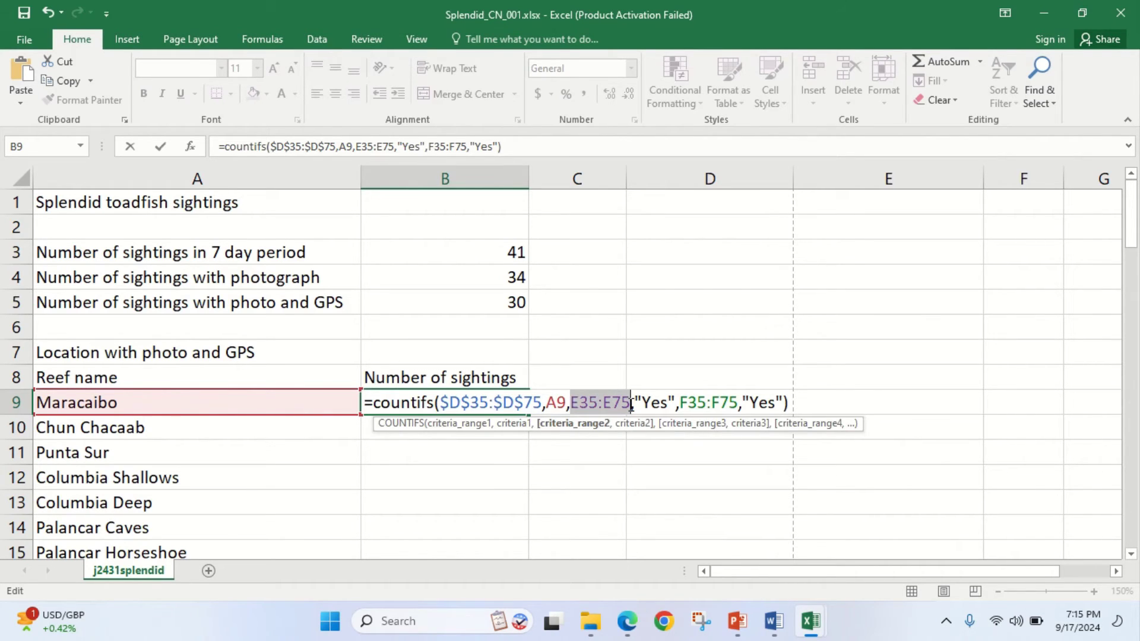
key("F4")
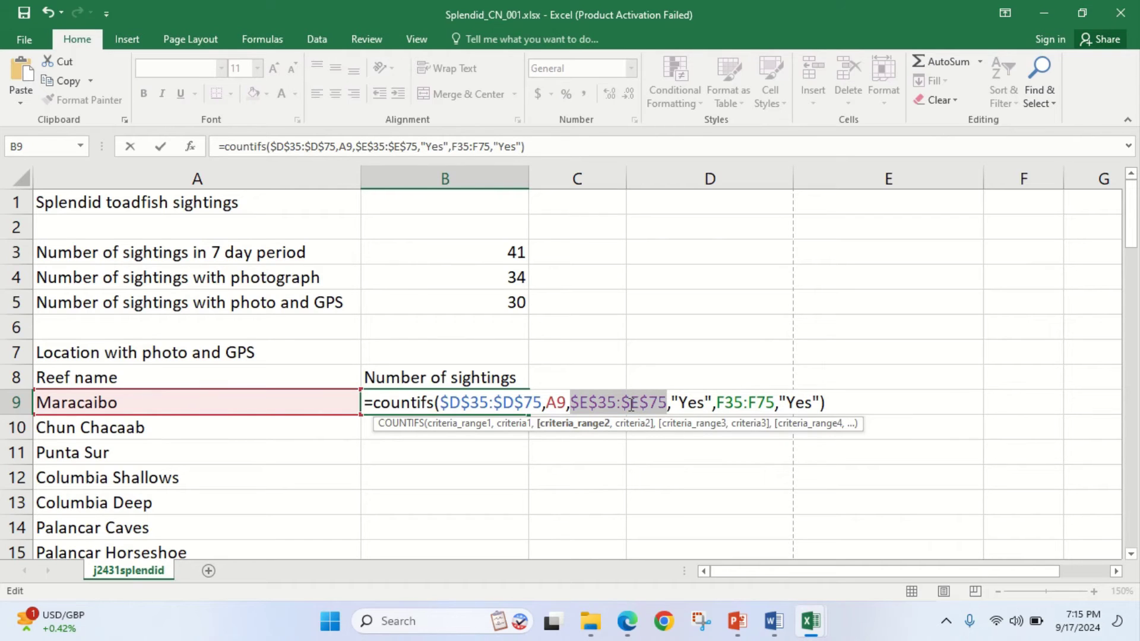
left_click_drag(719, 402, 774, 402)
key("F4")
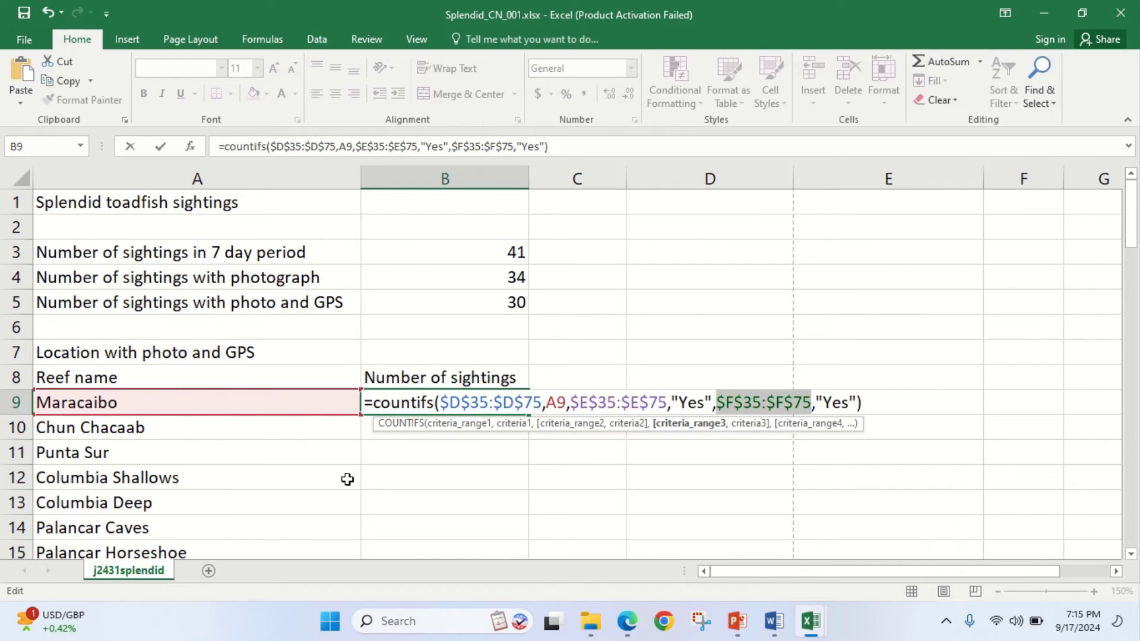
scroll(572, 532, "down", 6)
scroll(572, 535, "down", 4)
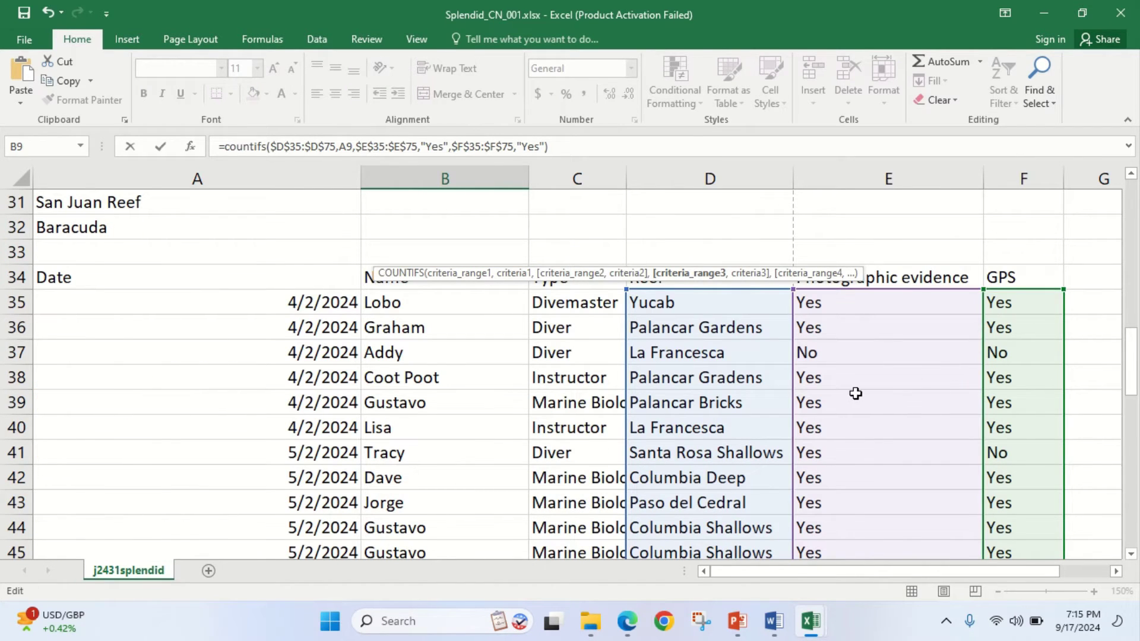
scroll(855, 392, "up", 10)
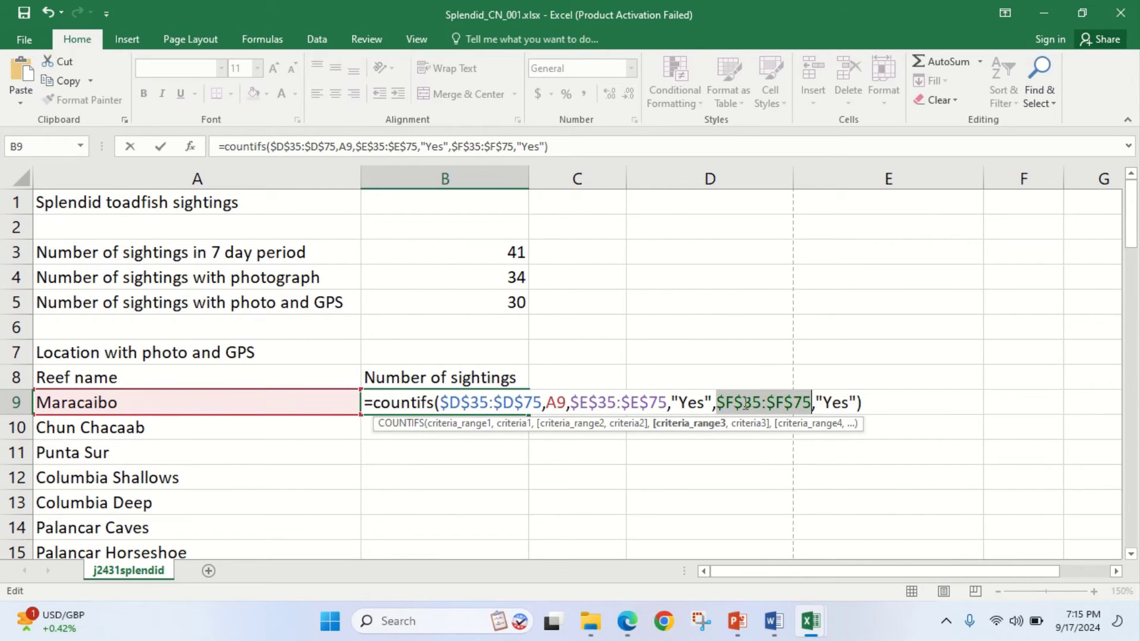
key("Return")
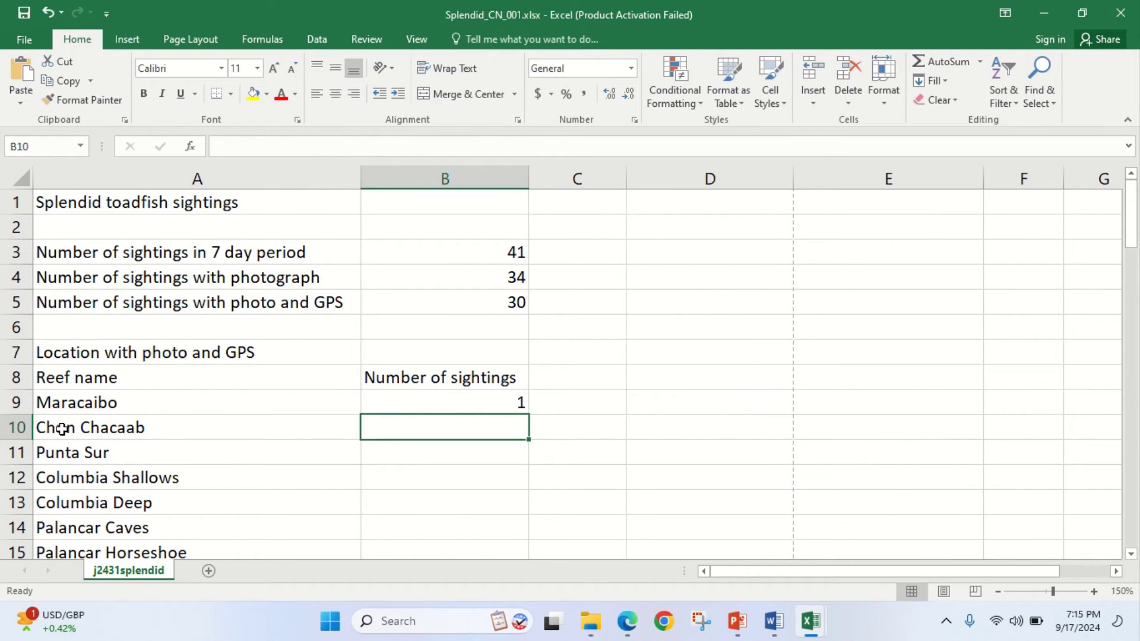
left_click(459, 407)
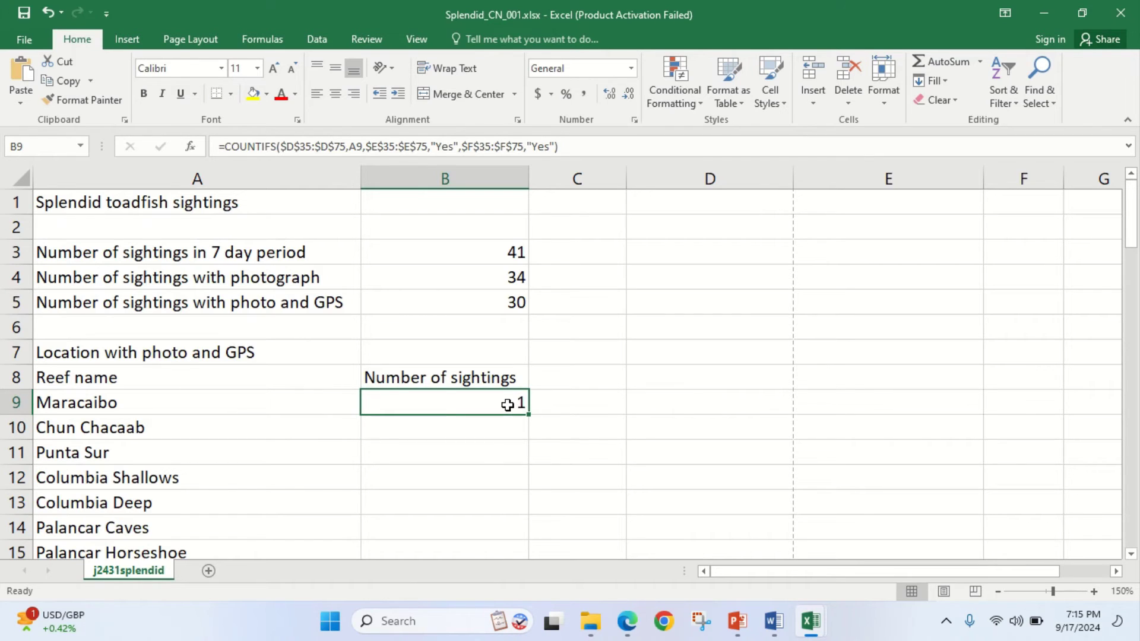
double_click(507, 405)
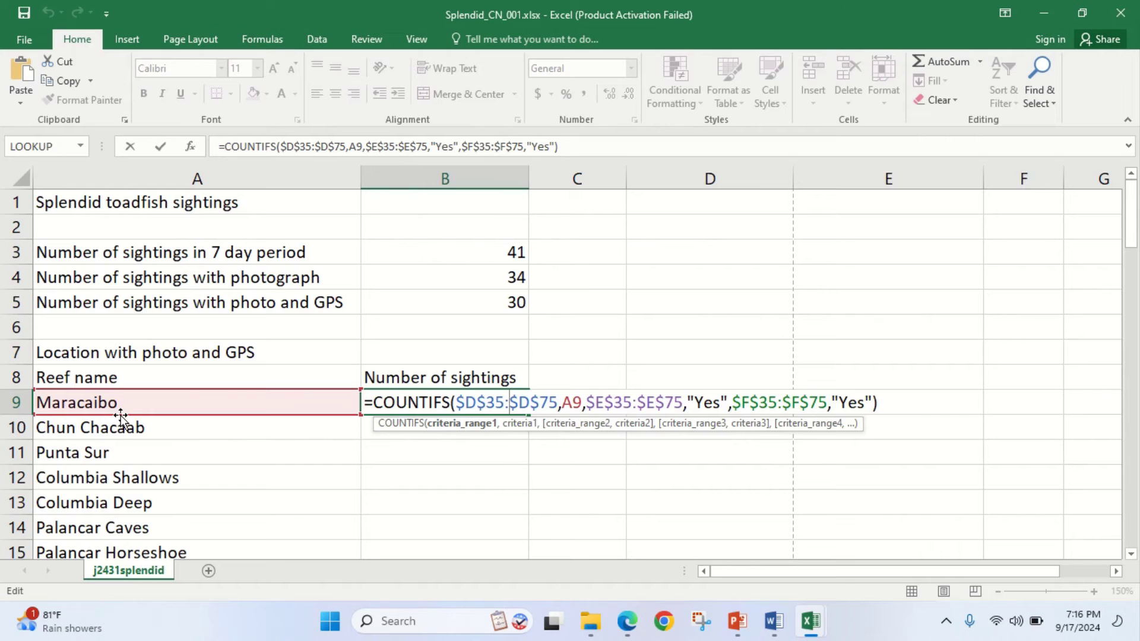
key("Return")
left_click(523, 404)
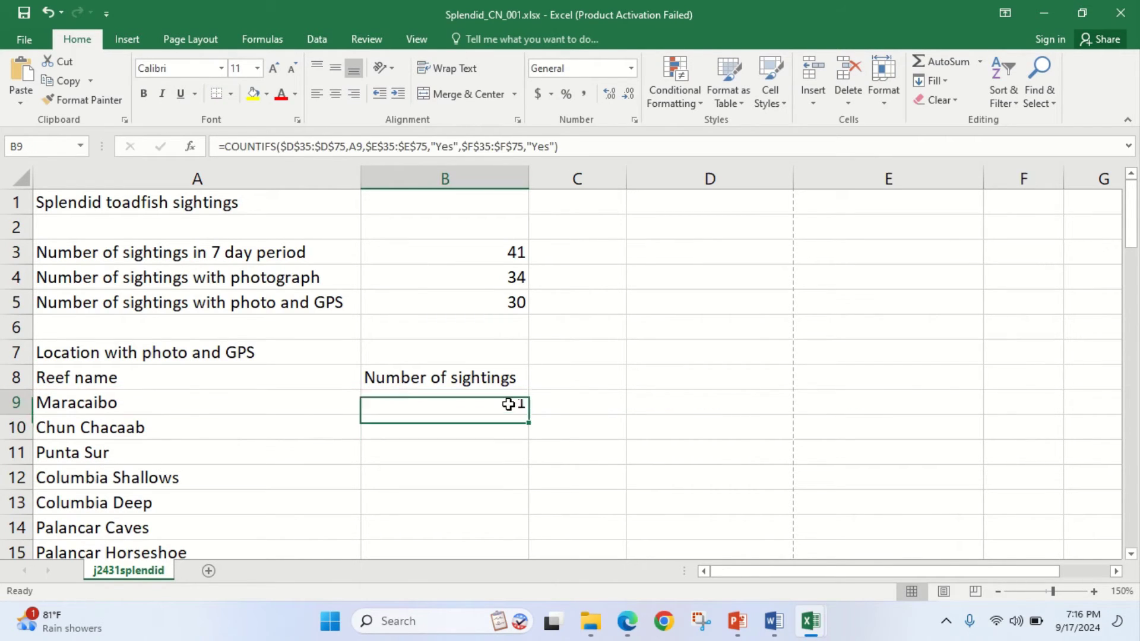
left_click_drag(528, 420, 528, 438)
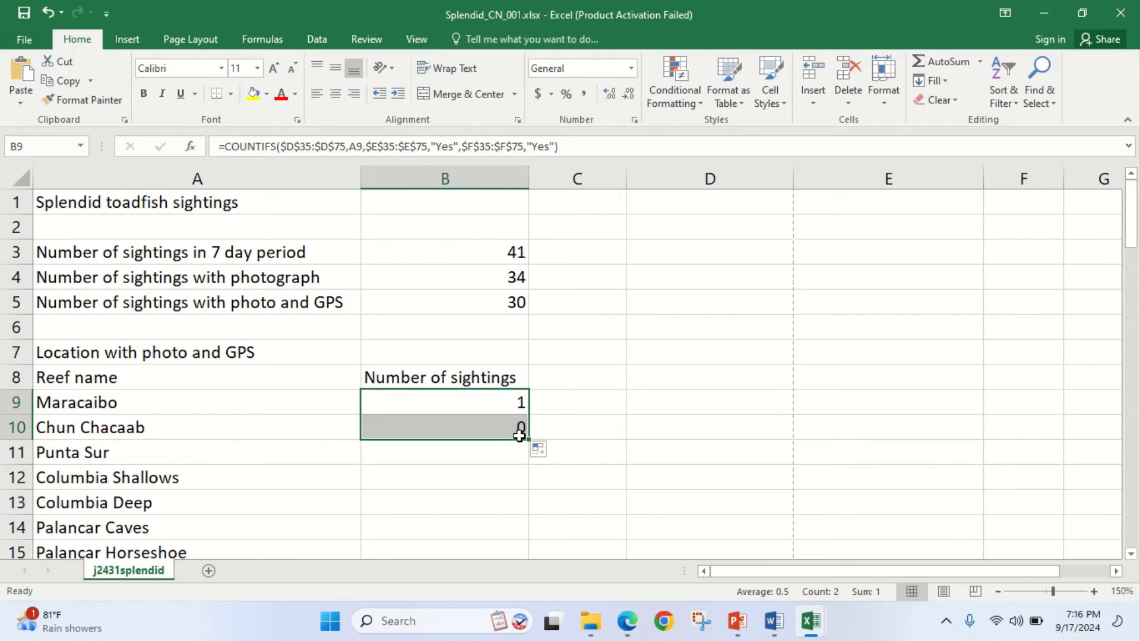
Inspect the copied formula's reef criterion and absolute ranges in B10, and compare it with question 6 of the exam paper
double_click(512, 428)
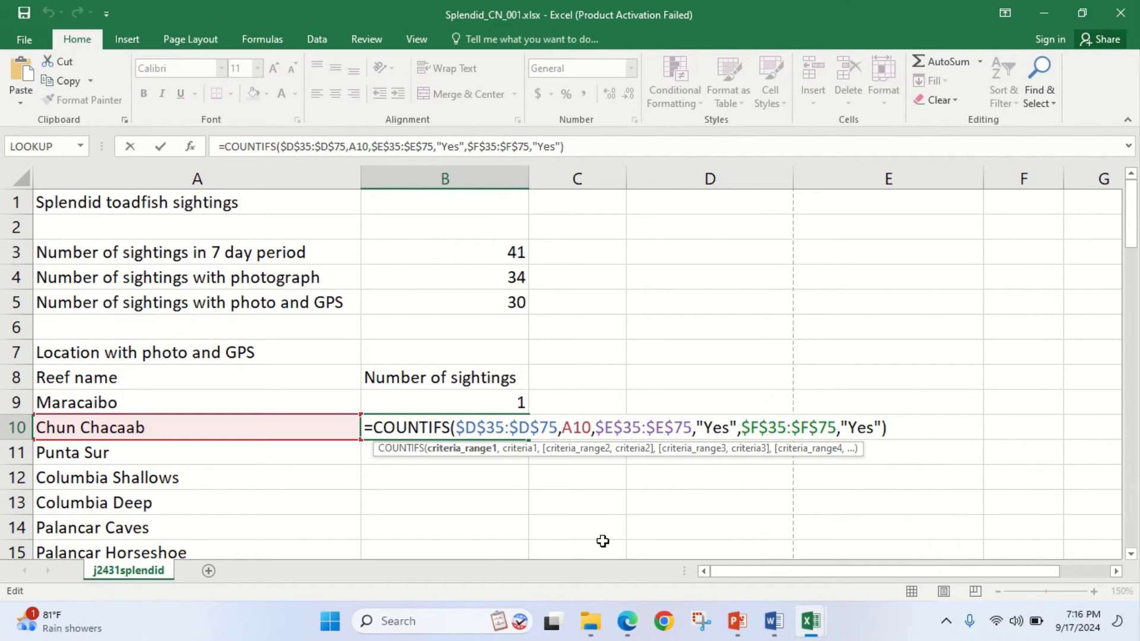
left_click(628, 623)
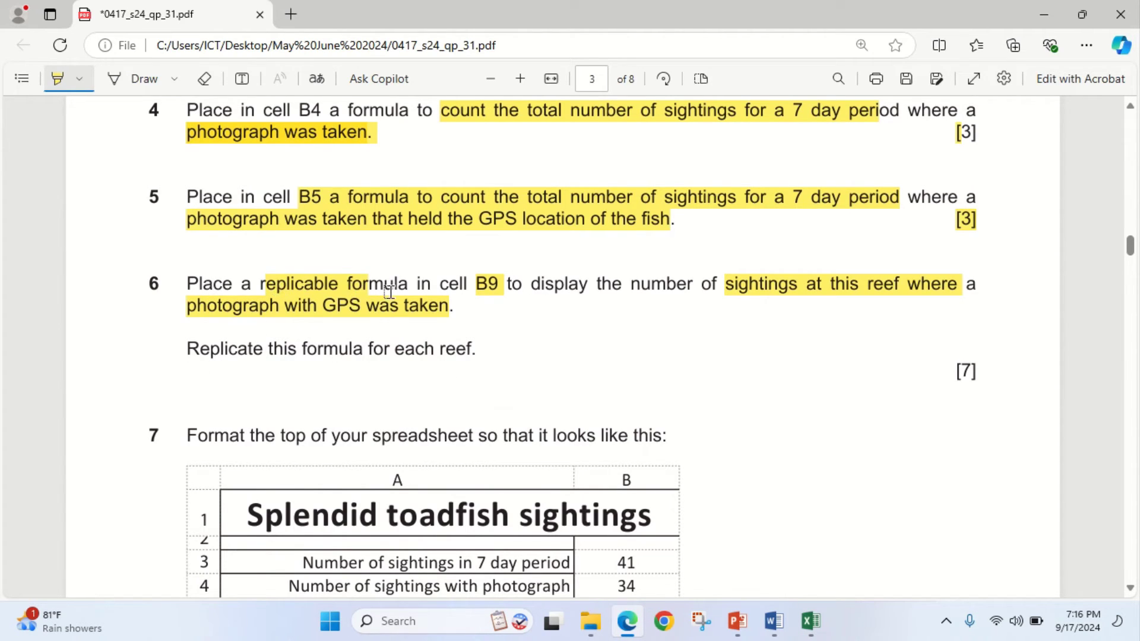
left_click(628, 621)
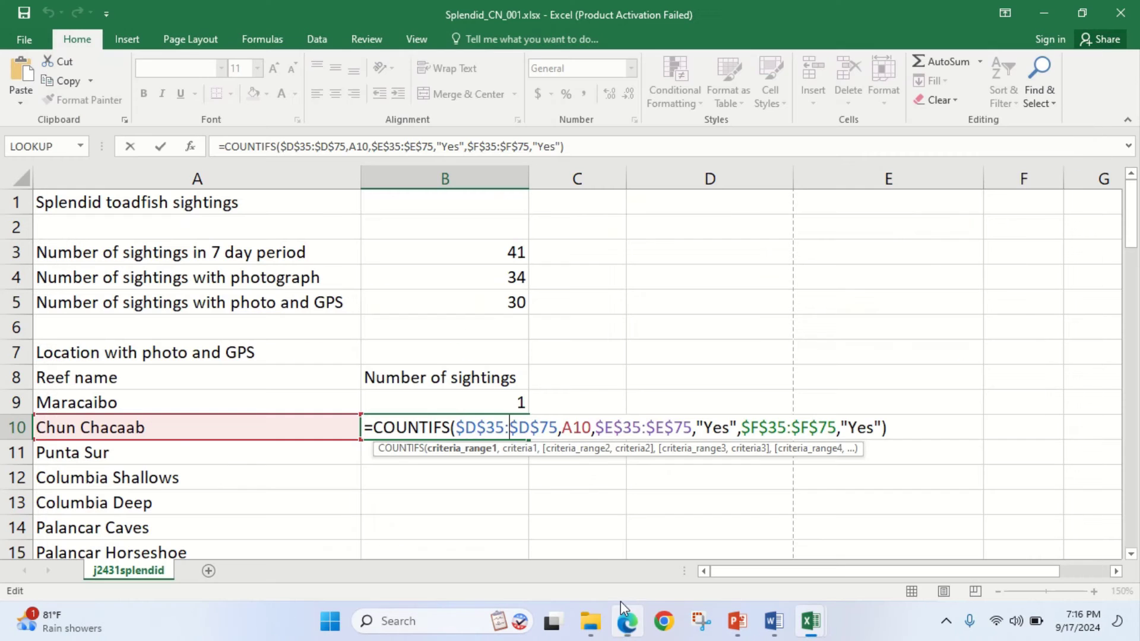
key("Return")
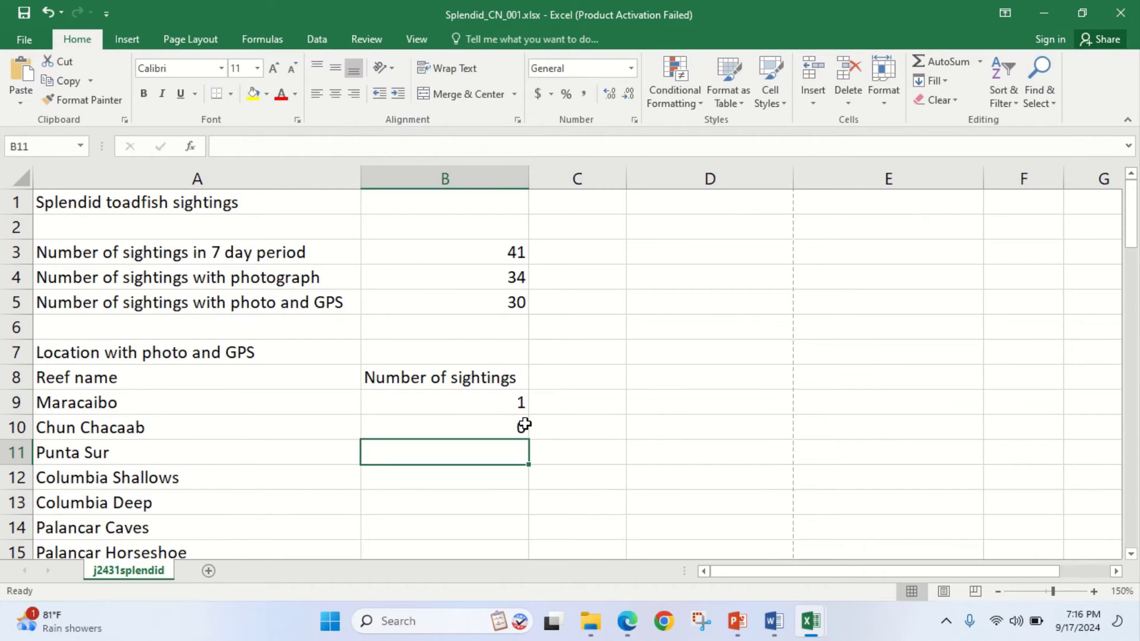
Fill the COUNTIFS formula from B10 down to B32 for all remaining reefs
left_click(518, 426)
double_click(531, 443)
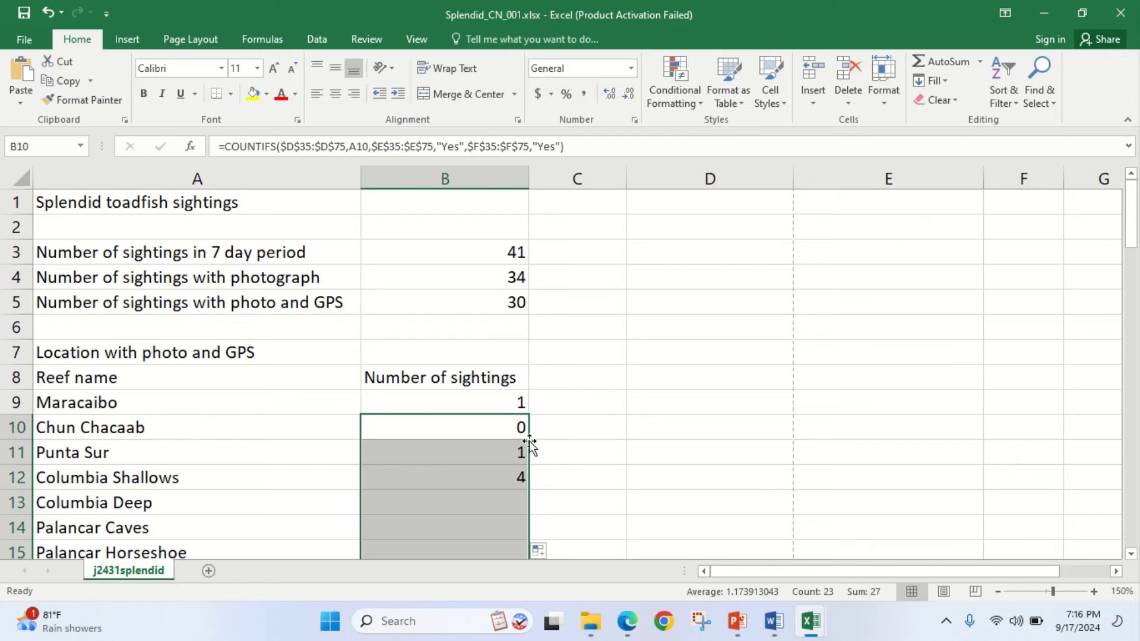
scroll(523, 451, "down", 7)
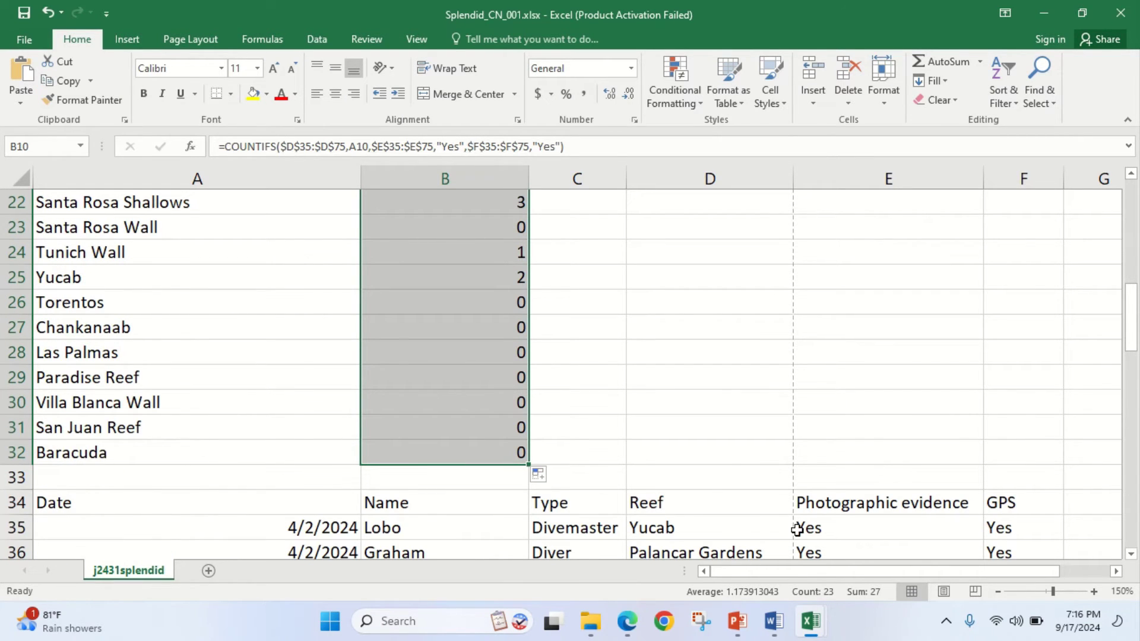
Review the per-reef counts in B9:B32 against the Reef entries in D35:D75 and their photo and GPS columns
scroll(797, 529, "down", 2)
scroll(716, 418, "down", 2)
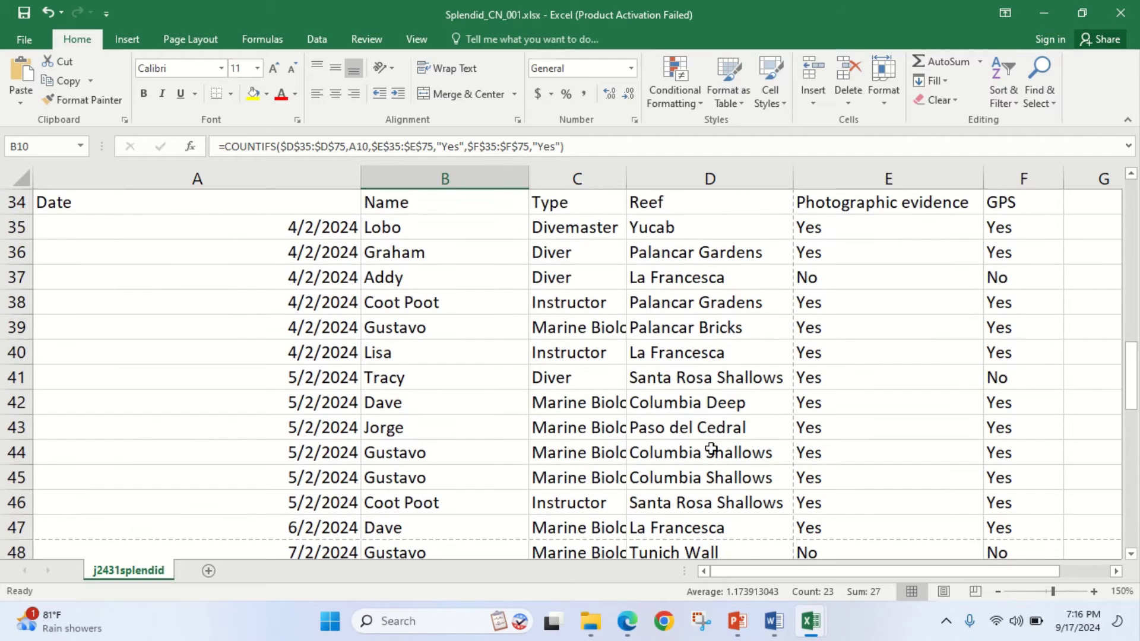
scroll(708, 439, "down", 9)
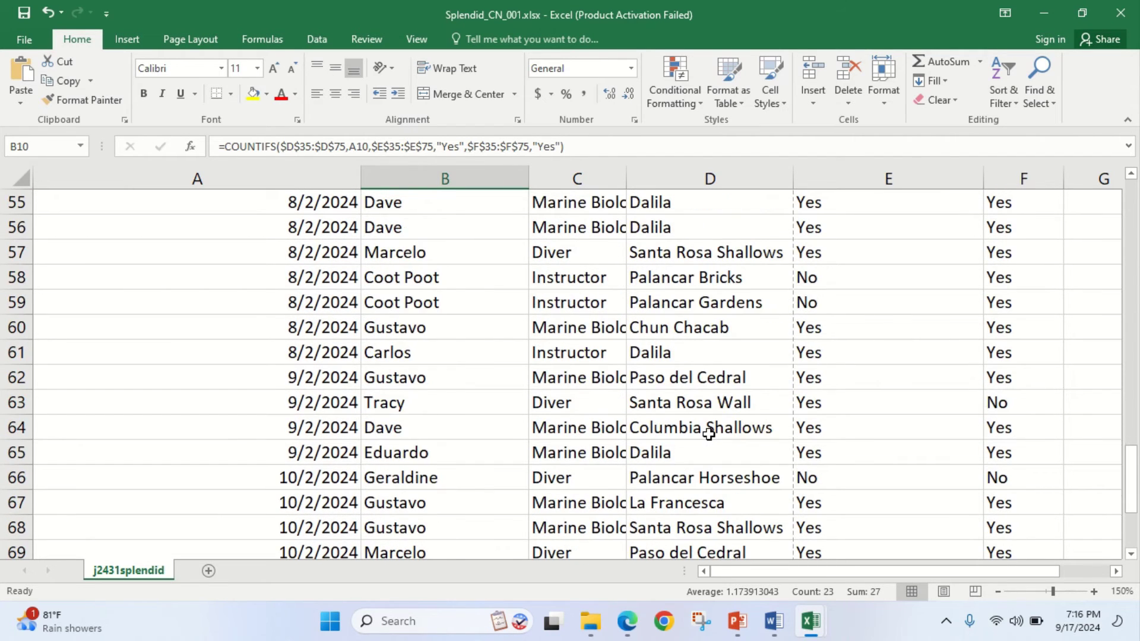
scroll(709, 434, "down", 3)
scroll(709, 434, "up", 15)
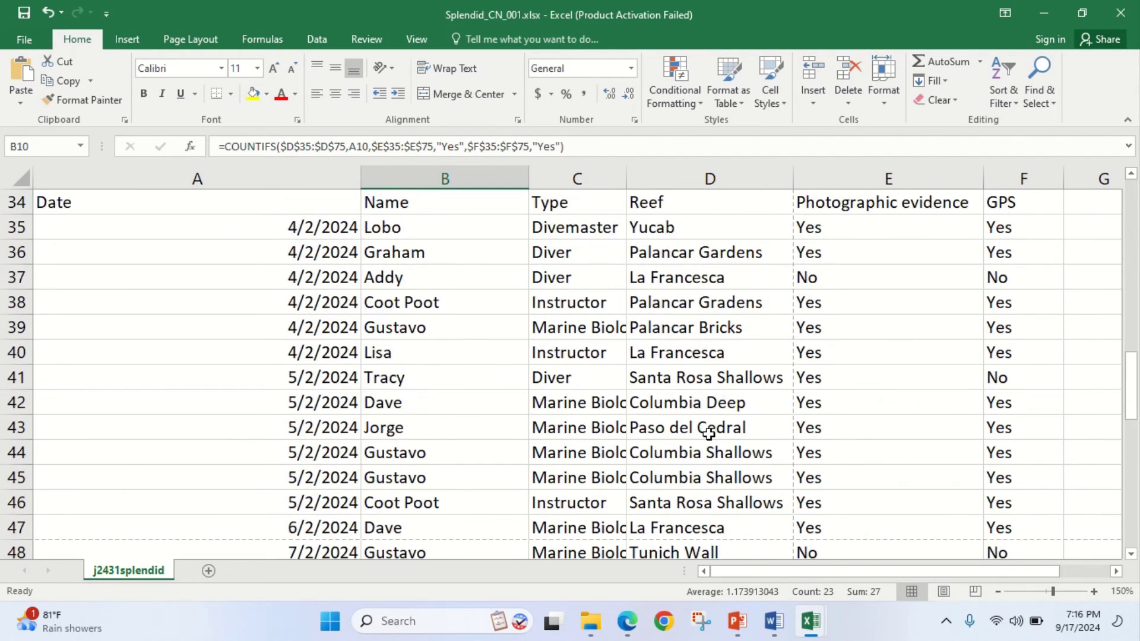
scroll(709, 434, "up", 7)
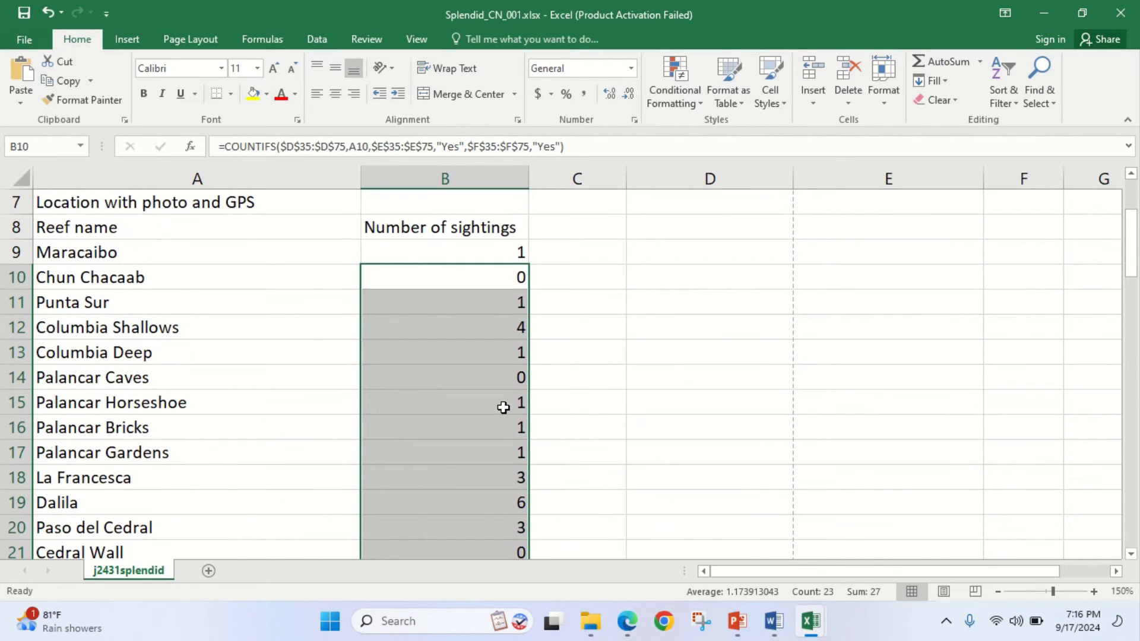
left_click_drag(486, 331, 493, 508)
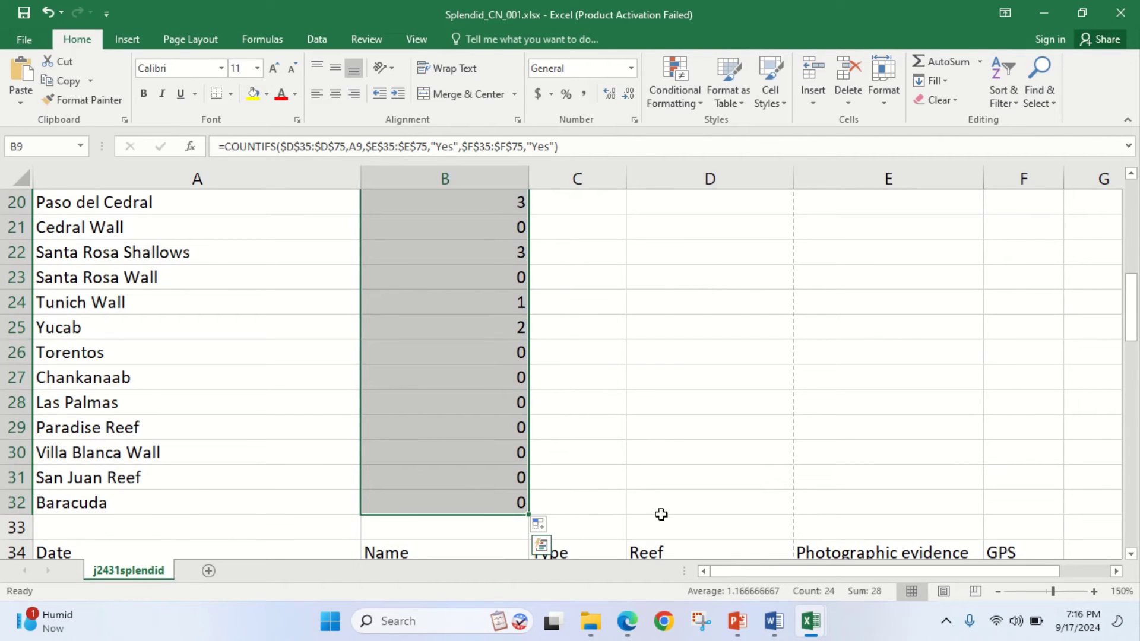
left_click(419, 401)
scroll(607, 442, "down", 4)
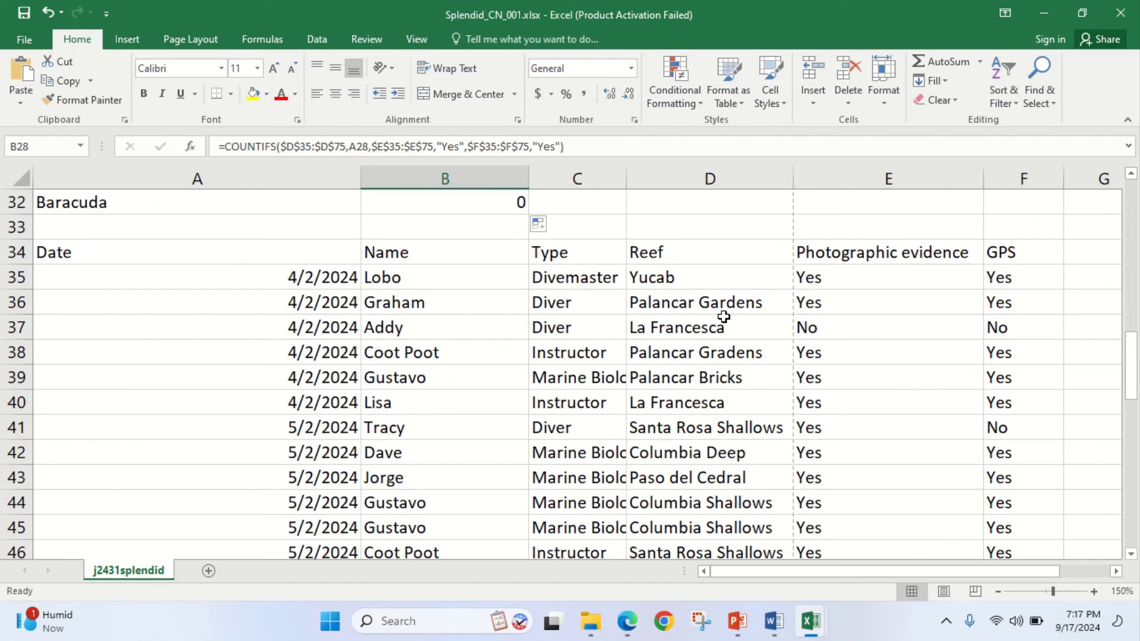
left_click_drag(712, 278, 749, 538)
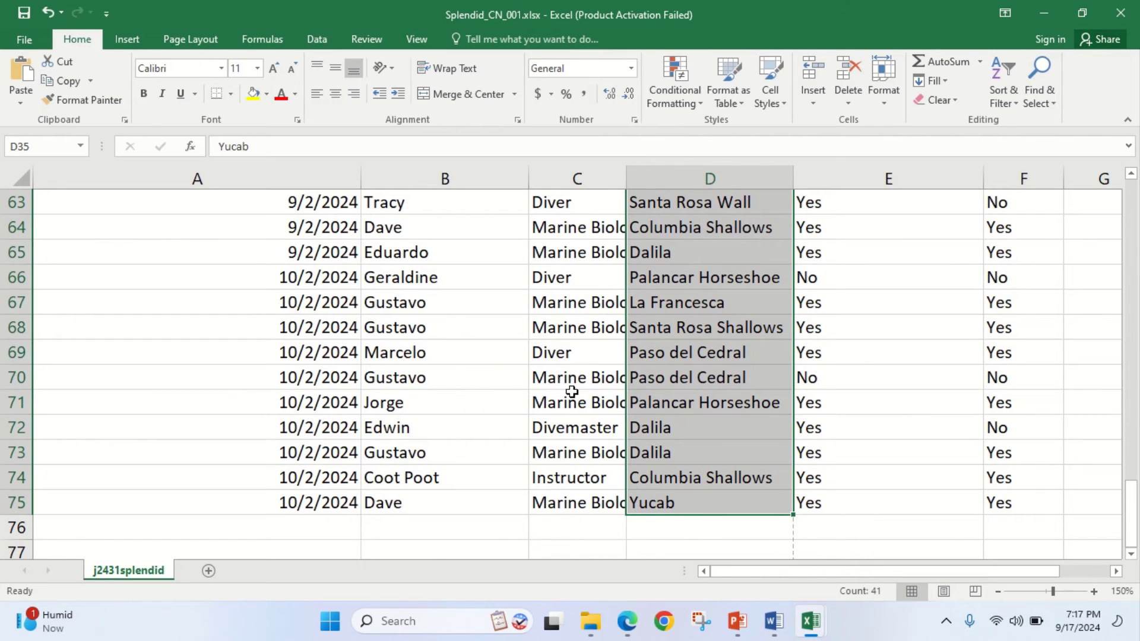
left_click(672, 425)
scroll(675, 414, "up", 3)
scroll(675, 414, "up", 16)
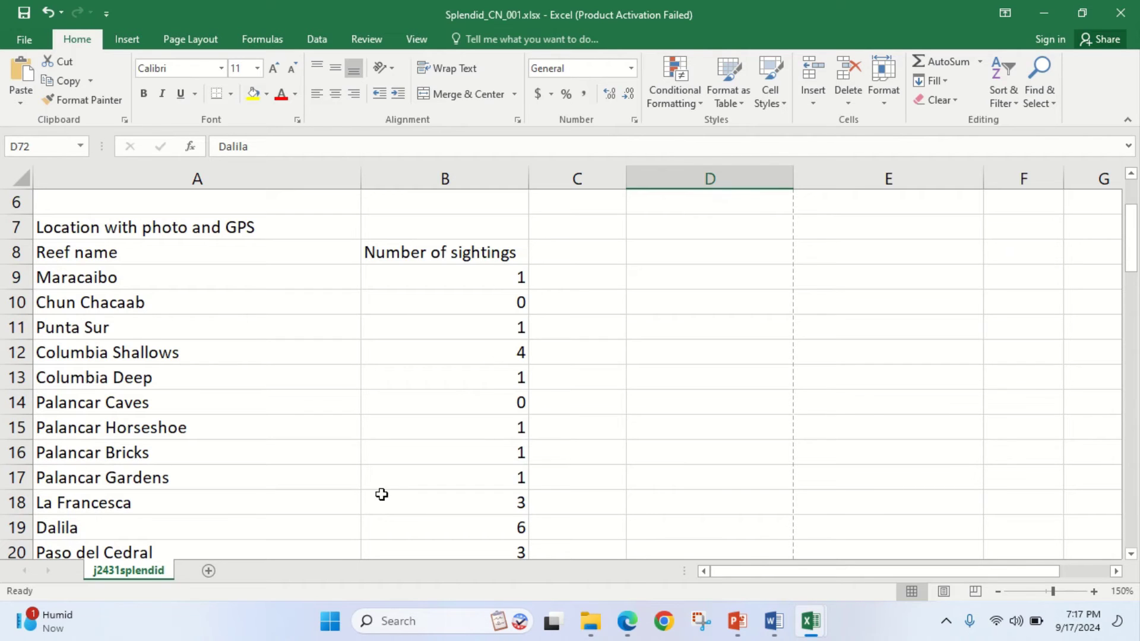
Switch to the exam paper PDF in Edge and highlight the instruction "Replicate this formula for each reef." in question 6
left_click(627, 621)
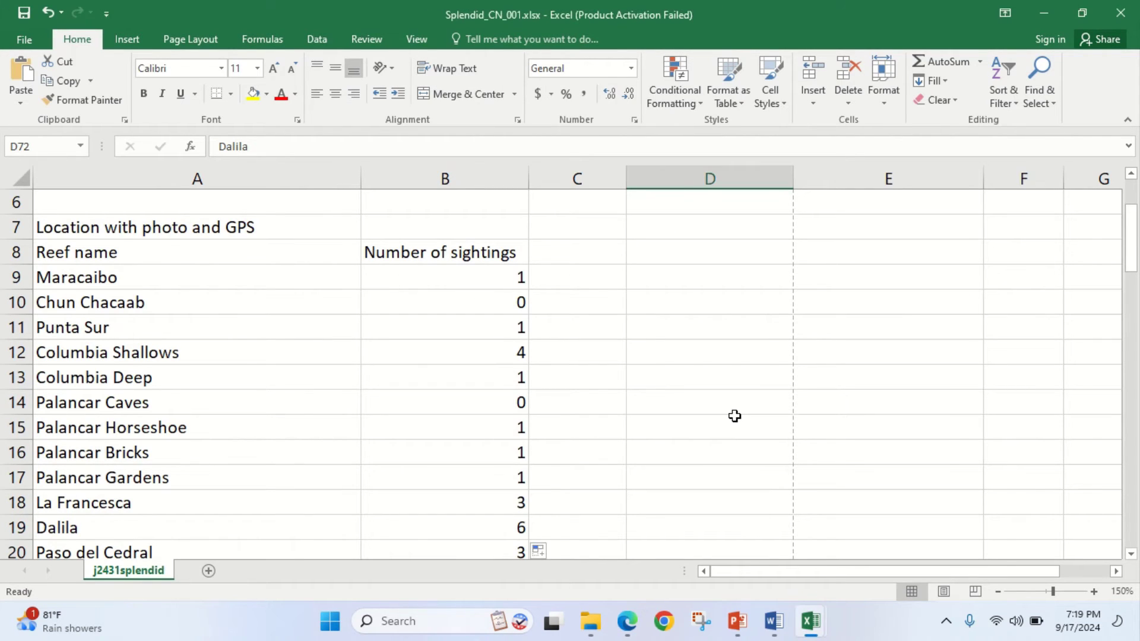
scroll(736, 414, "down", 7)
scroll(646, 387, "up", 1)
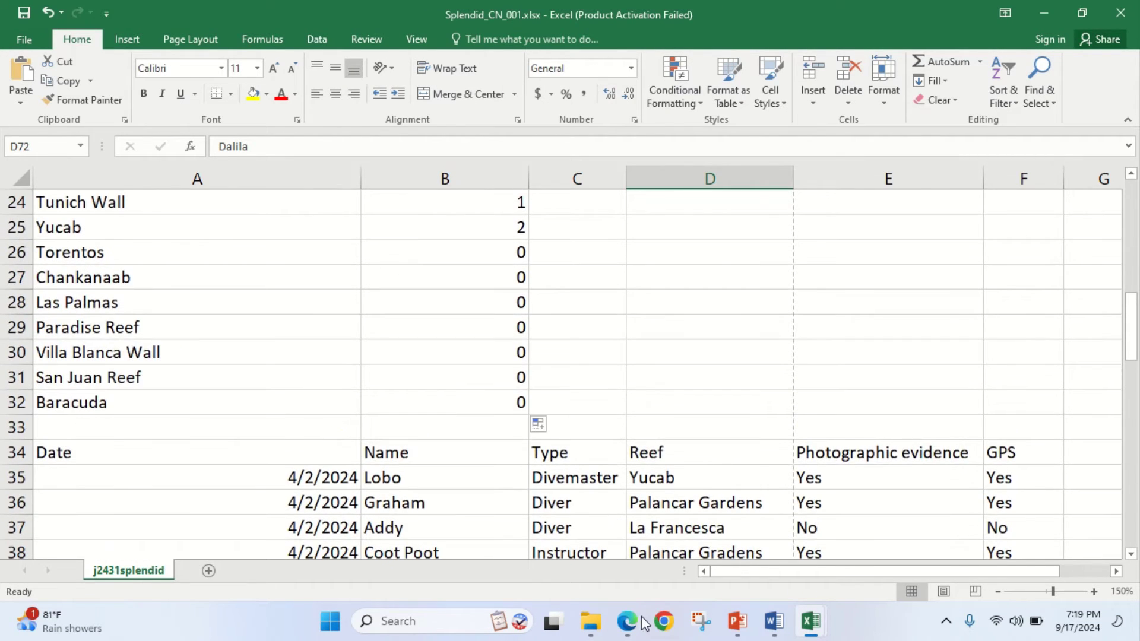
scroll(646, 387, "down", 2)
left_click(628, 620)
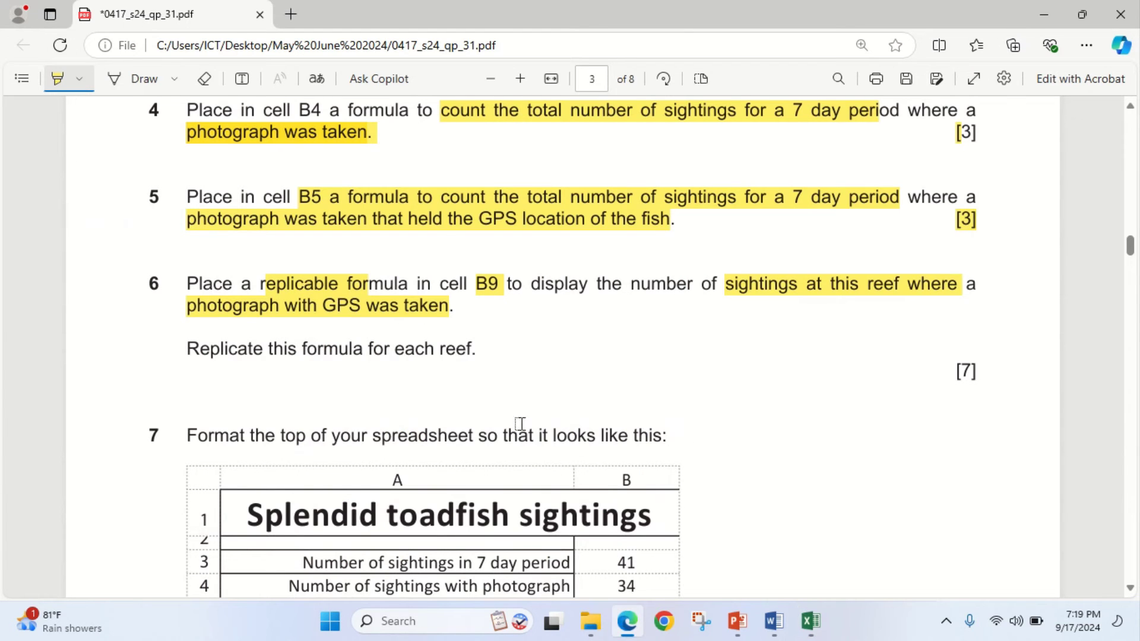
left_click_drag(181, 349, 483, 353)
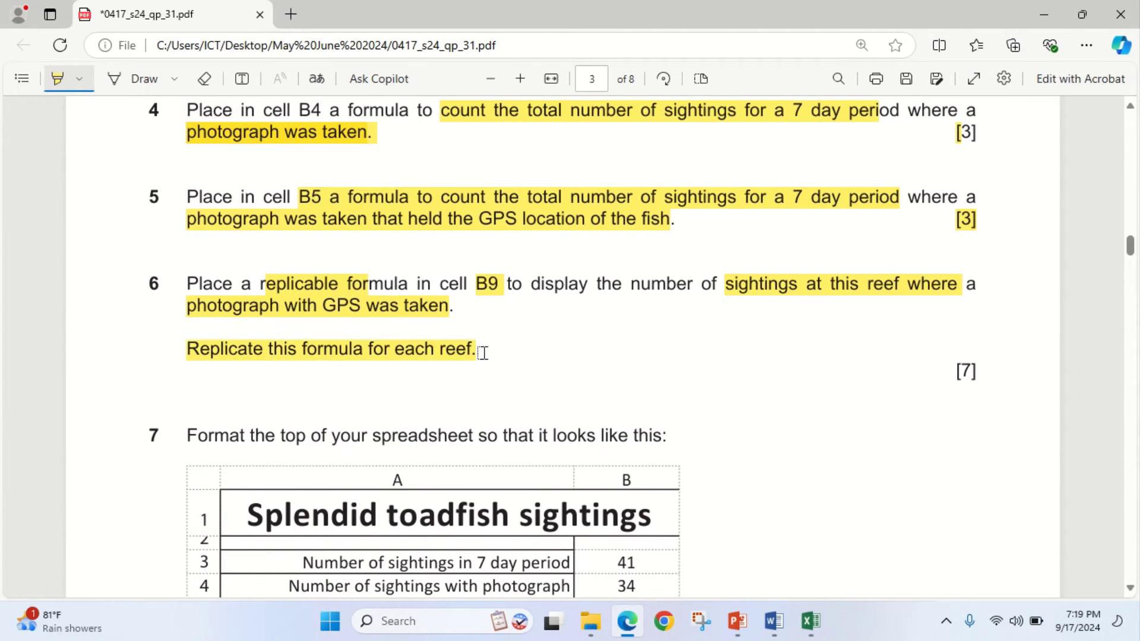
Consult question 7's model layout in the exam paper, and merge and centre the title across A1:B1 in Excel
scroll(273, 425, "down", 3)
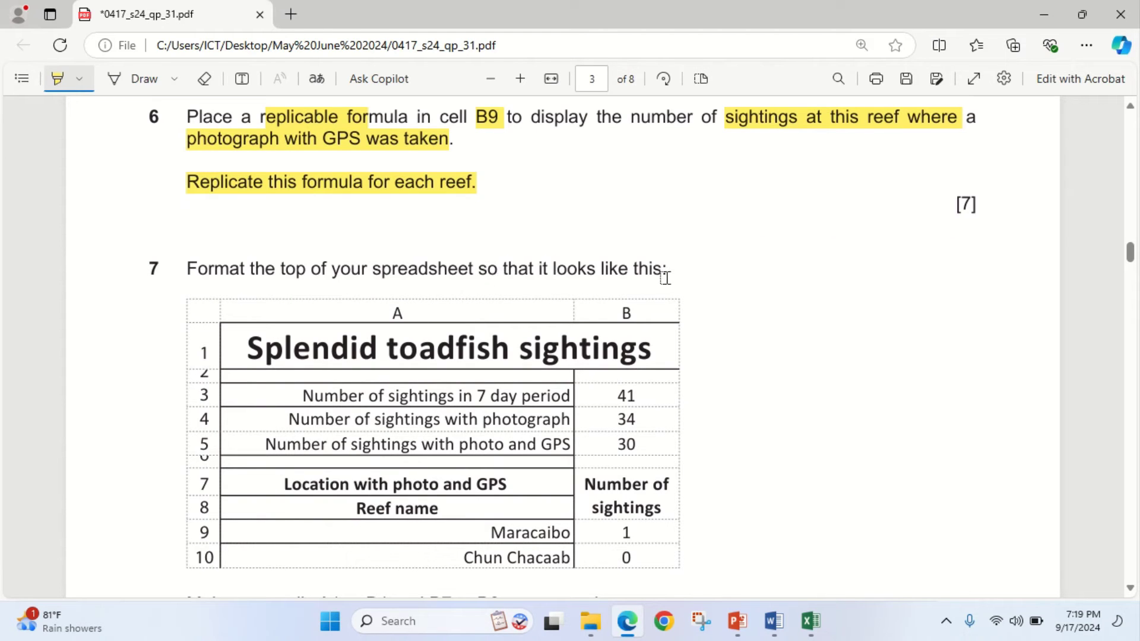
scroll(235, 344, "down", 2)
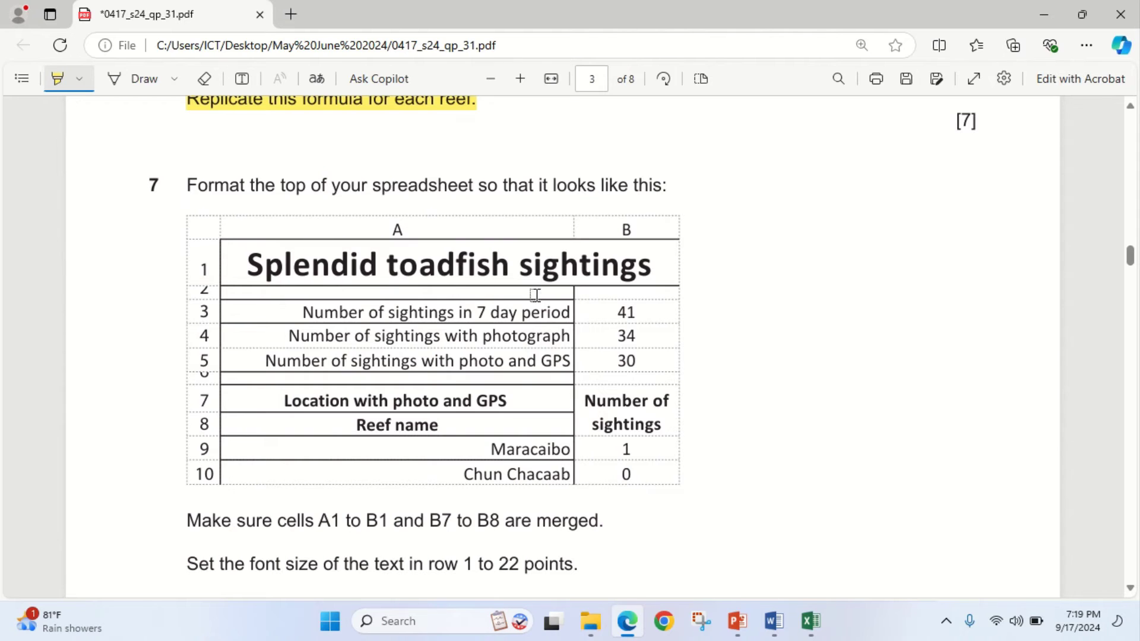
left_click(626, 633)
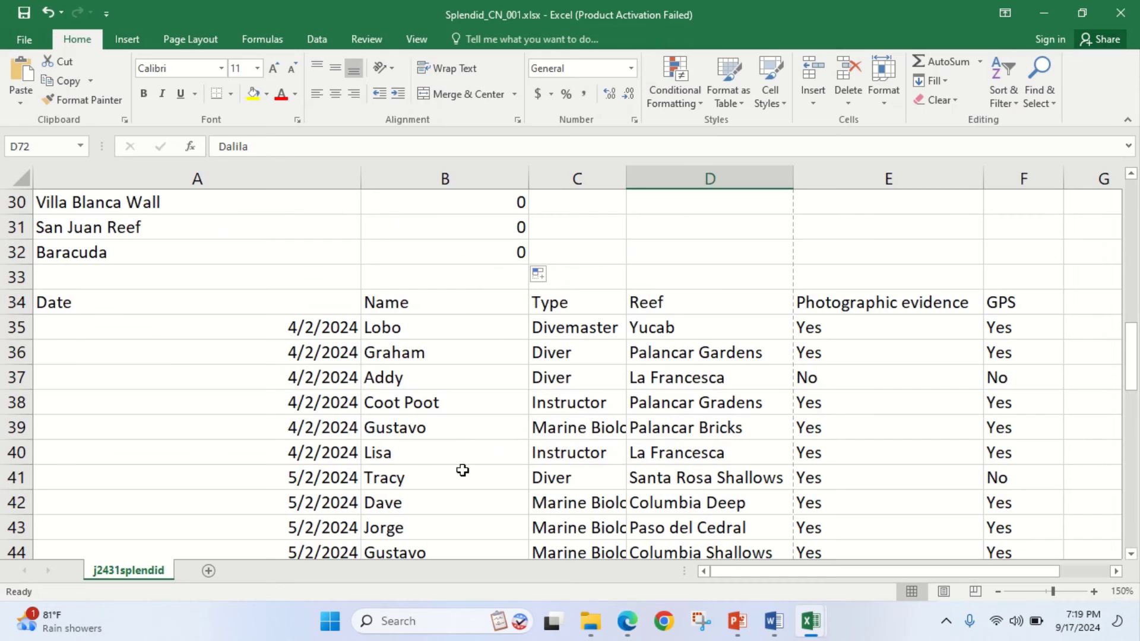
scroll(417, 426, "up", 10)
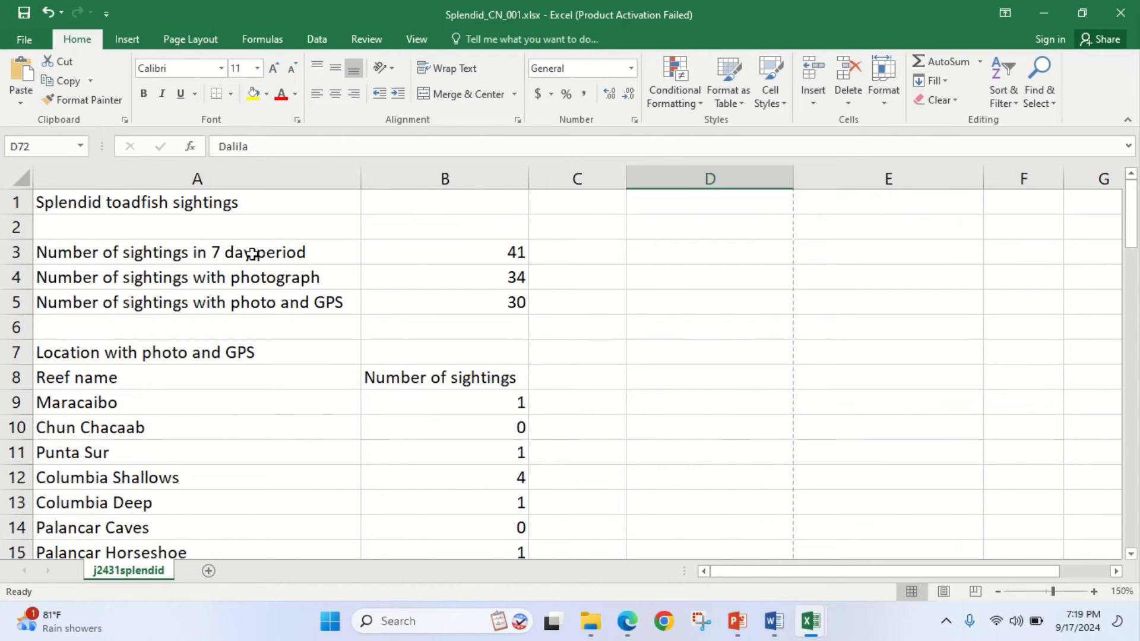
left_click(108, 204)
left_click(643, 633)
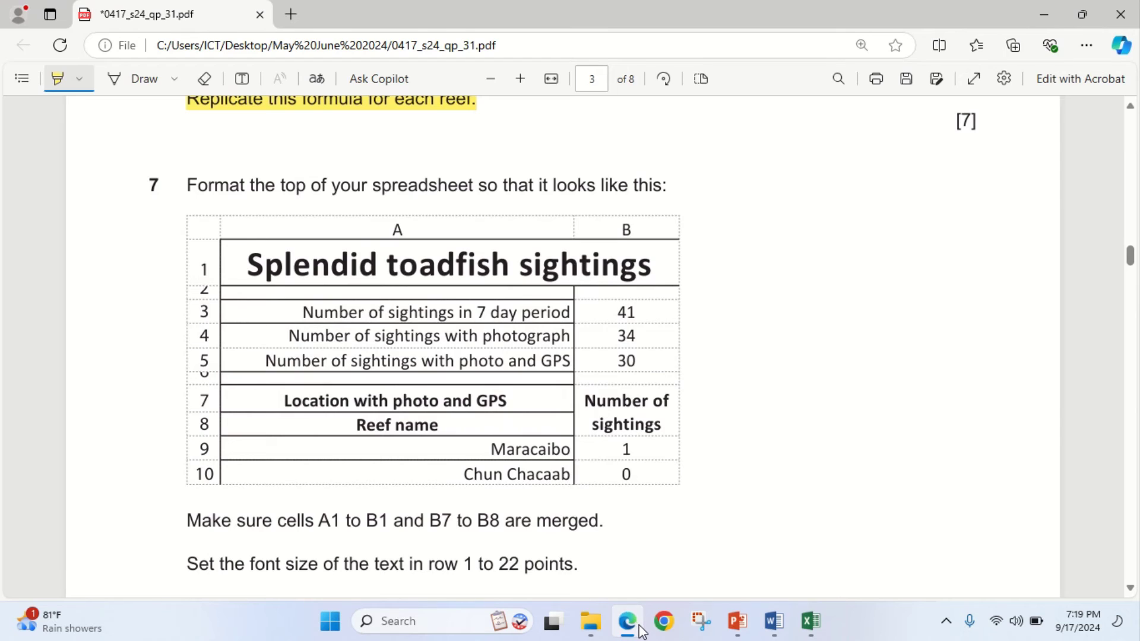
left_click(640, 628)
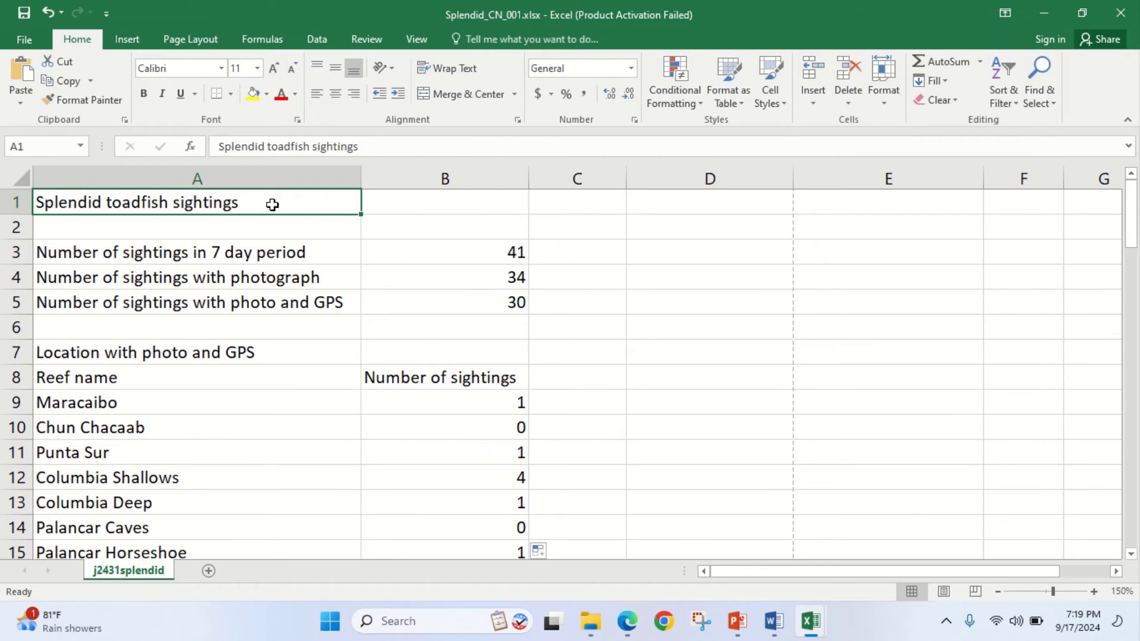
left_click_drag(272, 204, 388, 209)
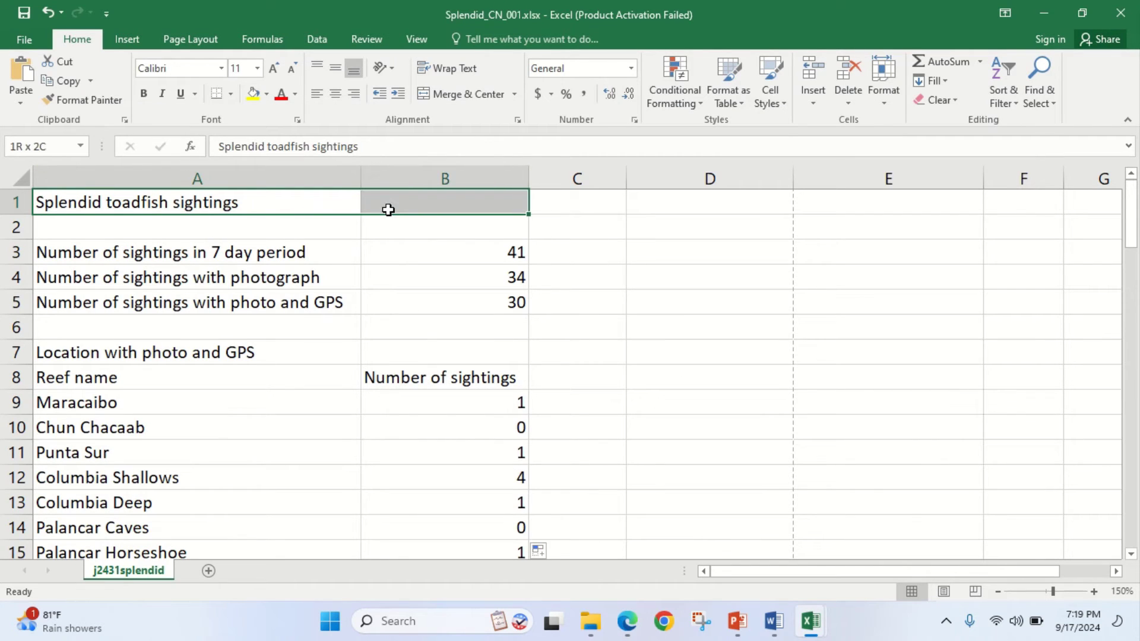
left_click(461, 91)
Compare the title with the model layout in the exam paper and make the merged A1 title bold
left_click(630, 624)
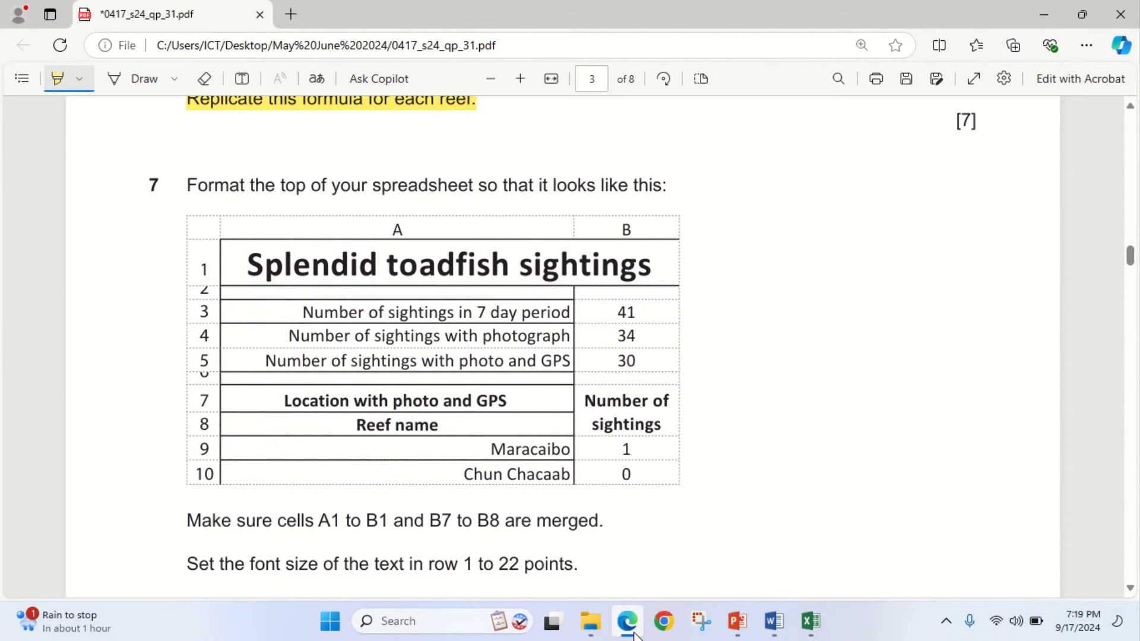
left_click(633, 633)
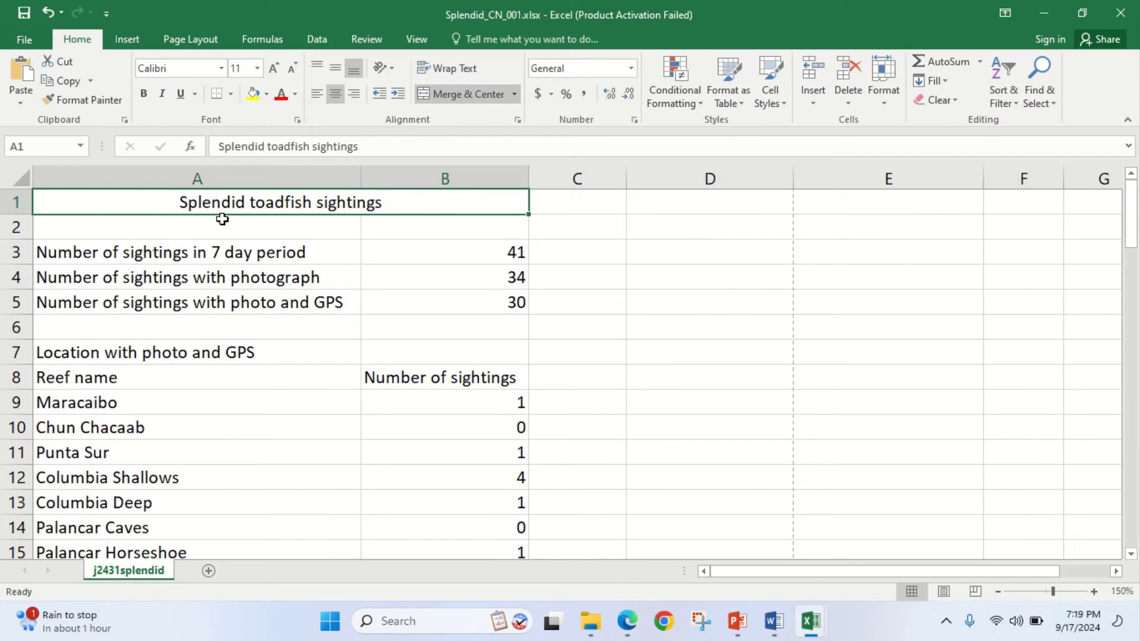
left_click(141, 94)
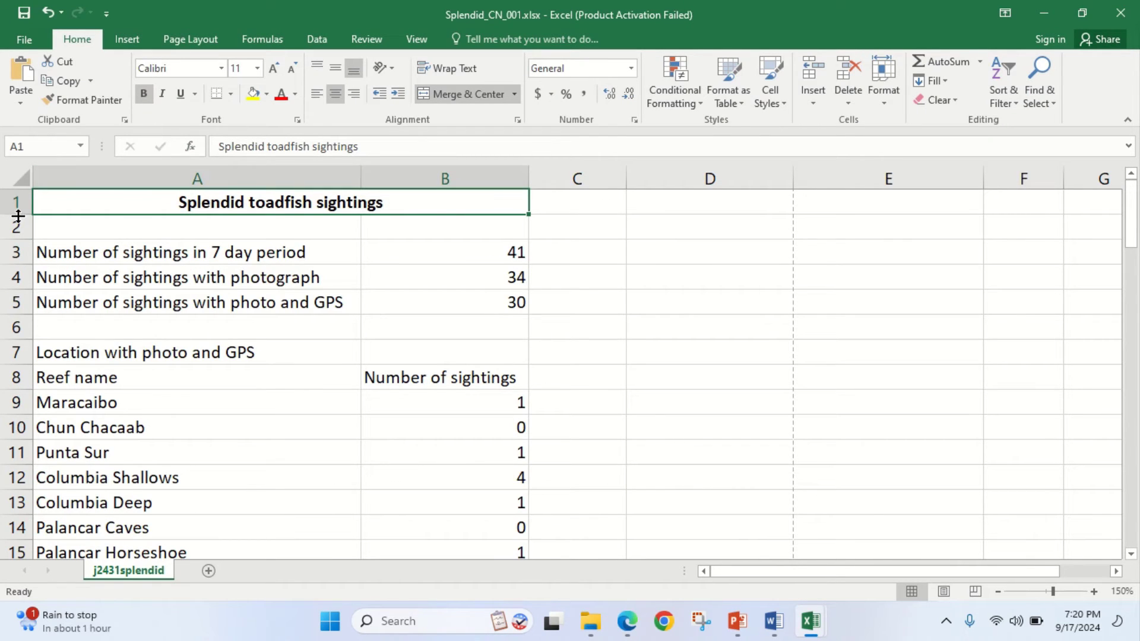
Make row 1 about twice as tall and set the title's font size to 18
left_click_drag(19, 214, 21, 241)
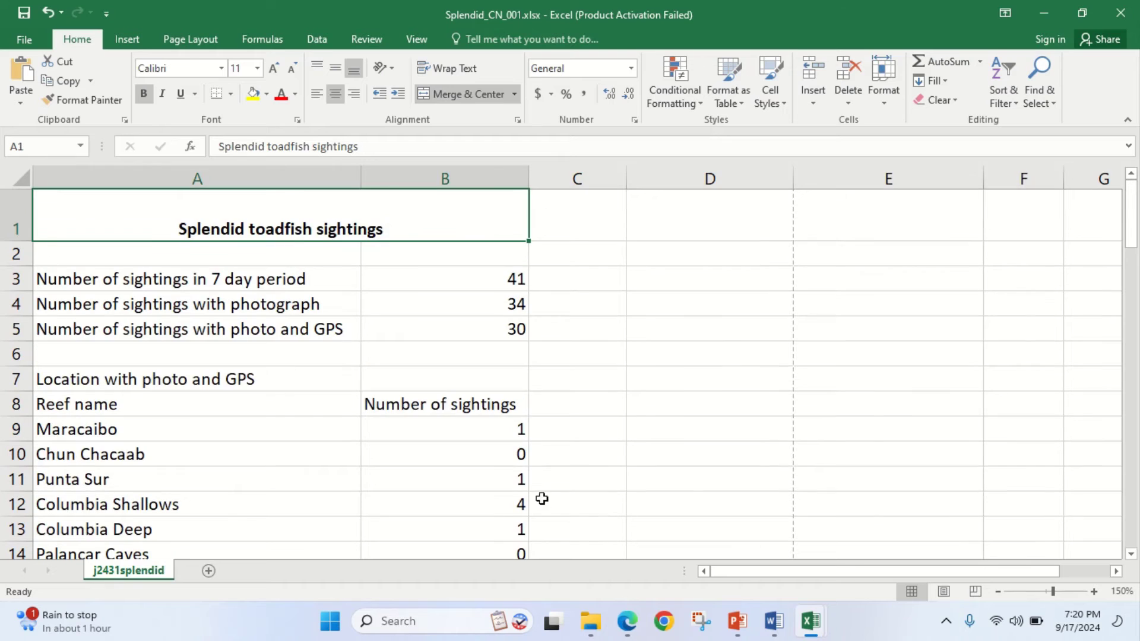
left_click(257, 68)
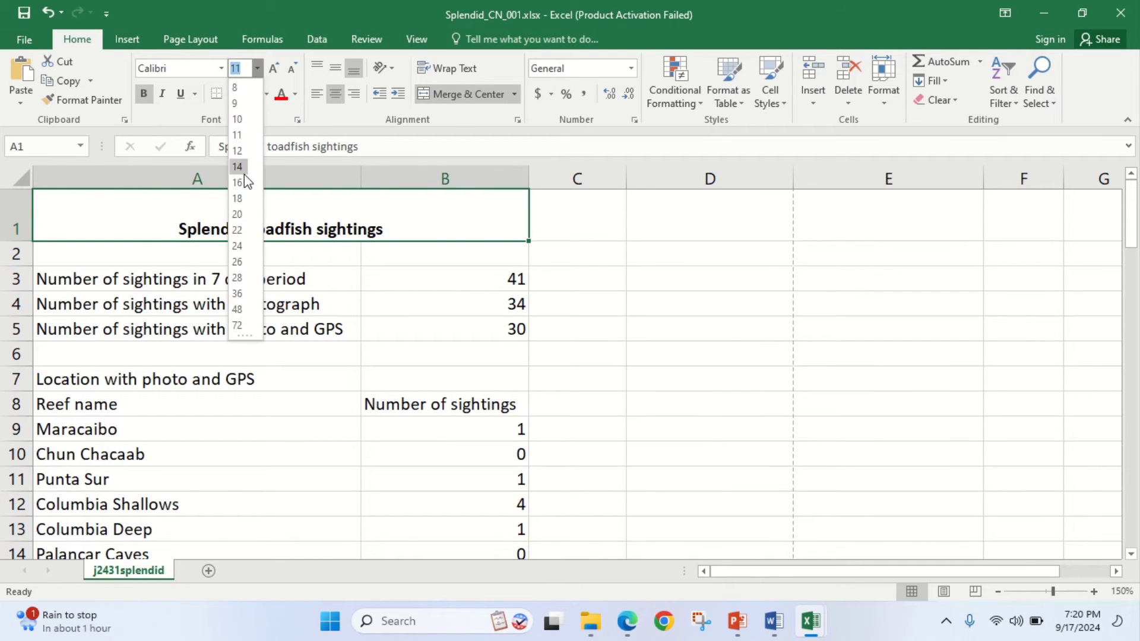
left_click(240, 200)
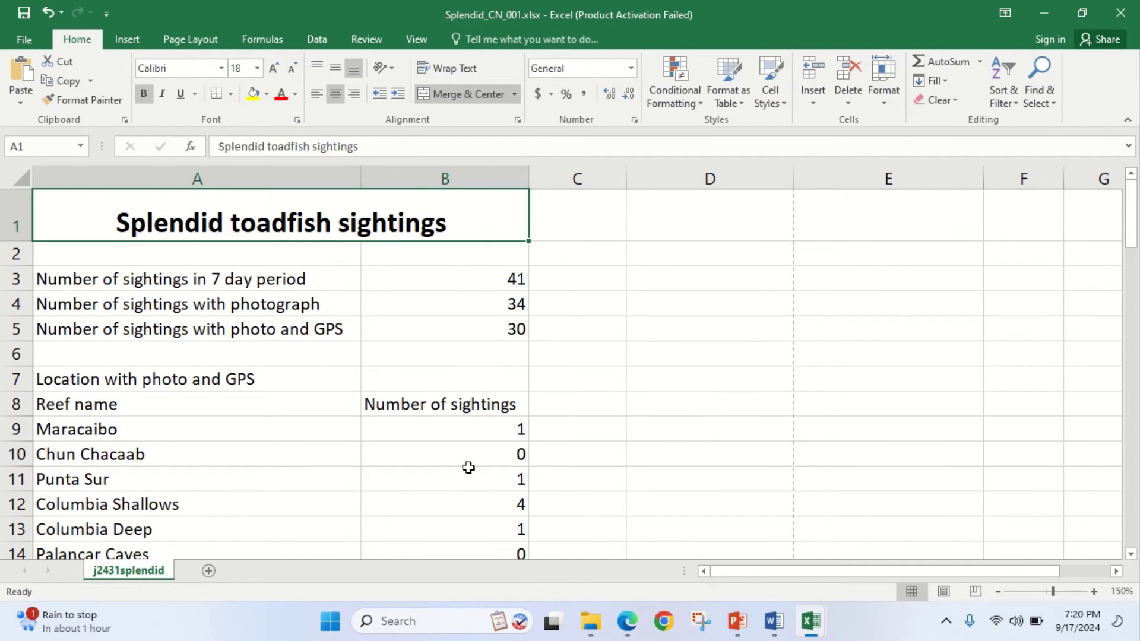
Check question 7's model in the exam paper, set the title's font size to 22 and shrink row 2 to about half height
left_click(627, 623)
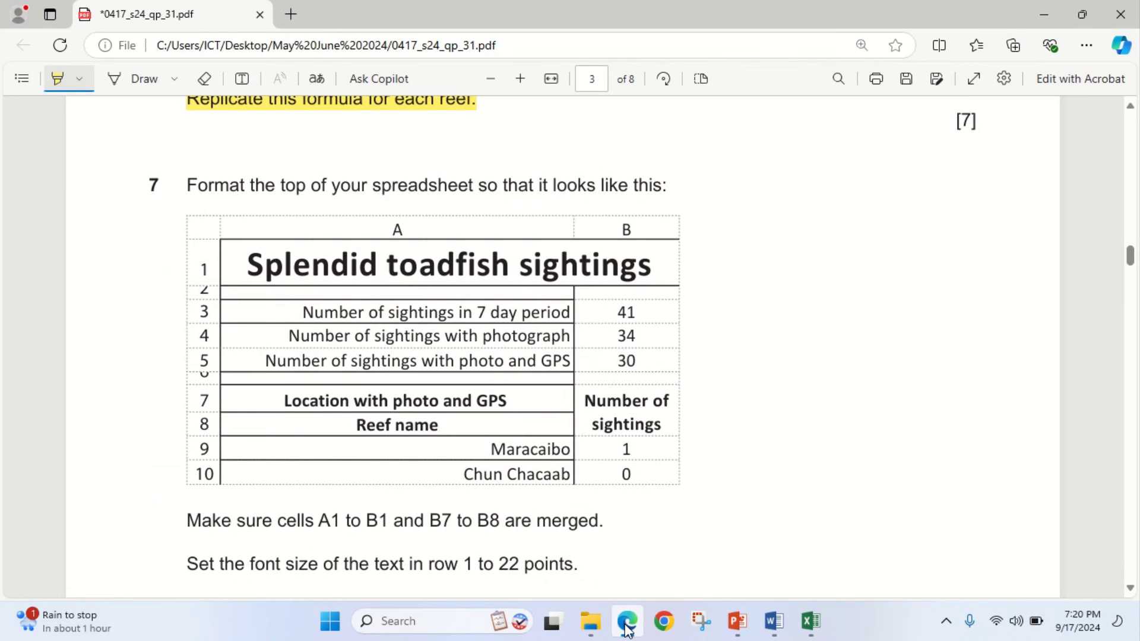
left_click(628, 631)
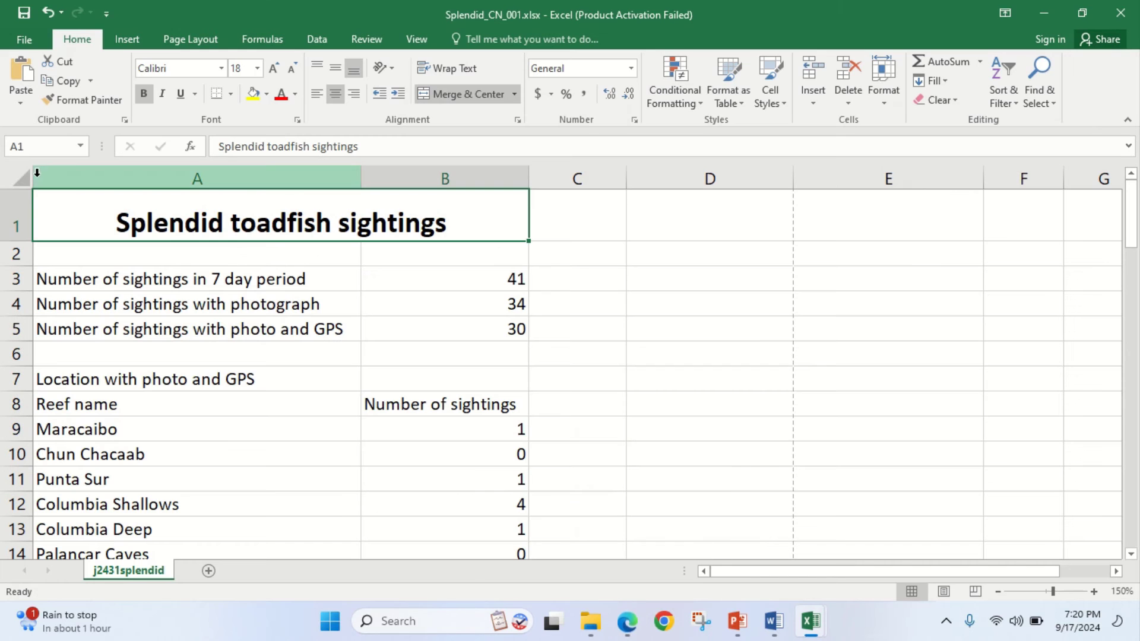
left_click(259, 70)
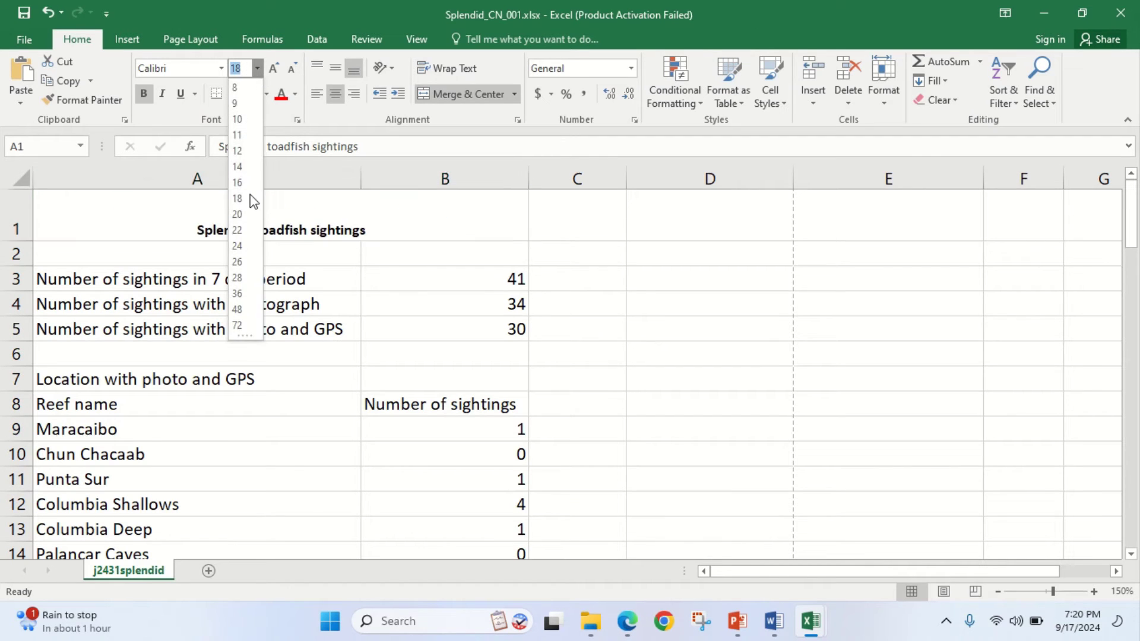
left_click(238, 230)
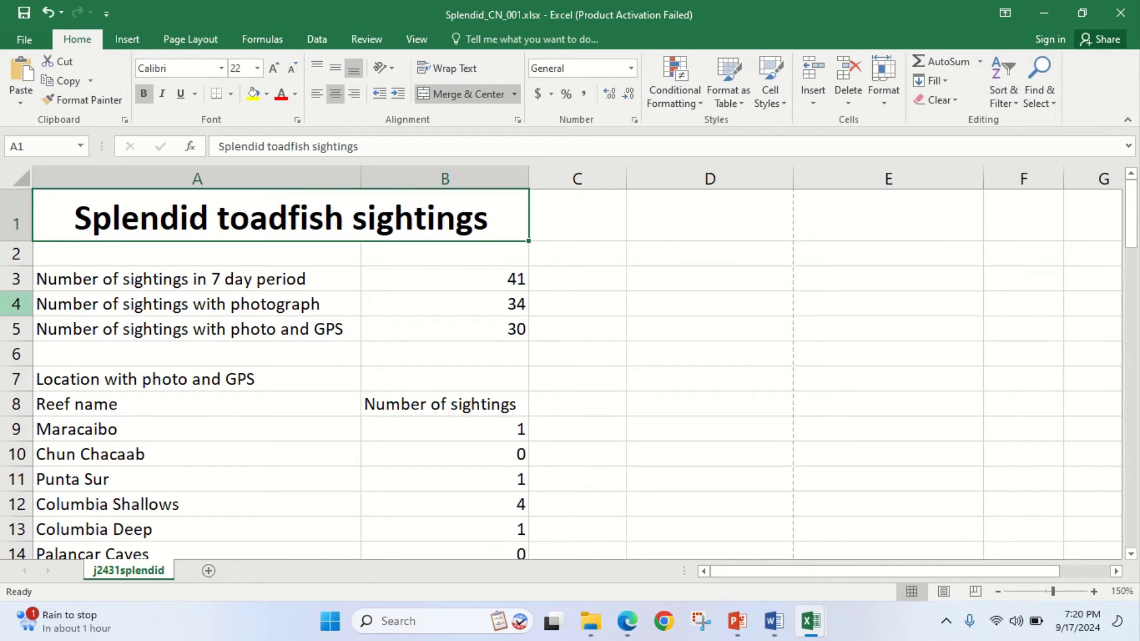
left_click_drag(21, 266, 21, 251)
Review question 7's alignment in the exam paper, and centre cells B3:B32 horizontally and vertically in Excel
left_click(620, 611)
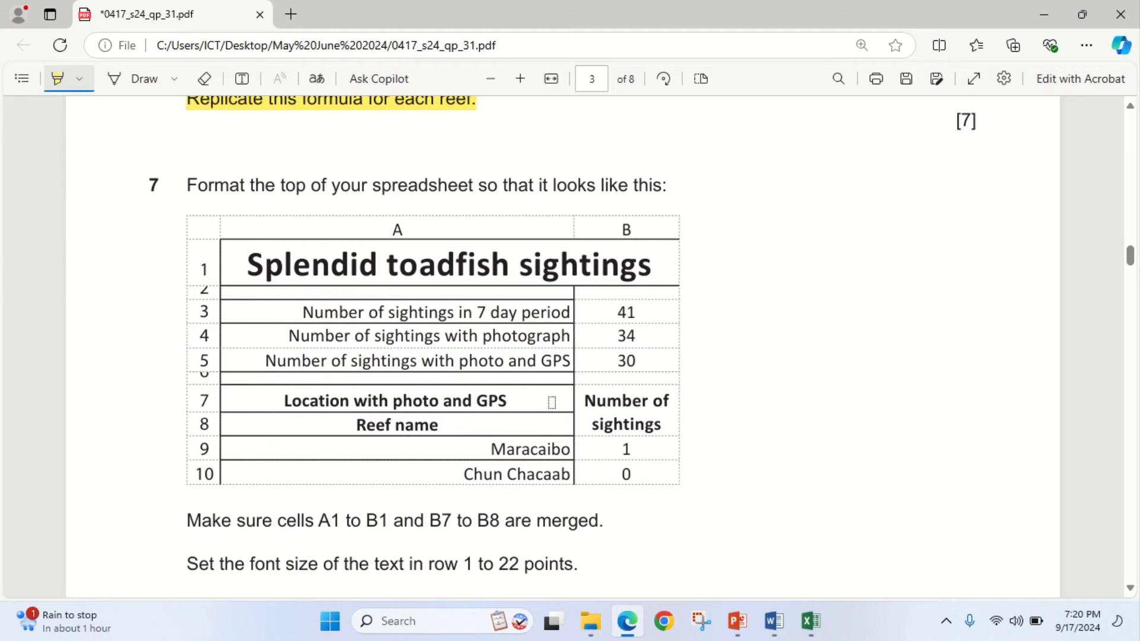
scroll(439, 461, "down", 1)
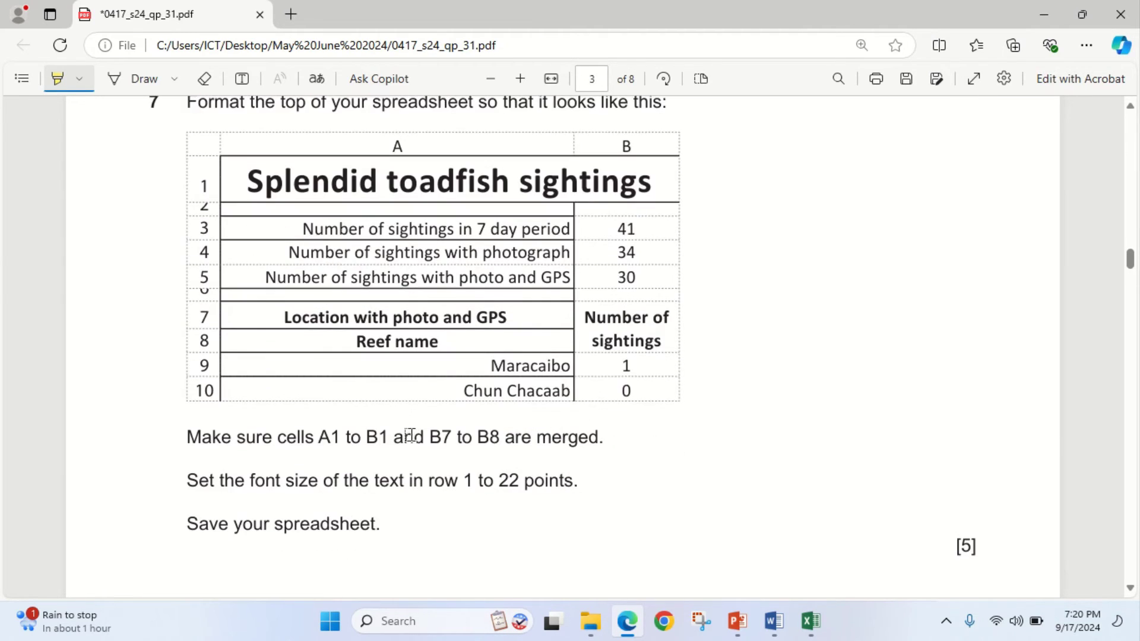
scroll(410, 427, "up", 1)
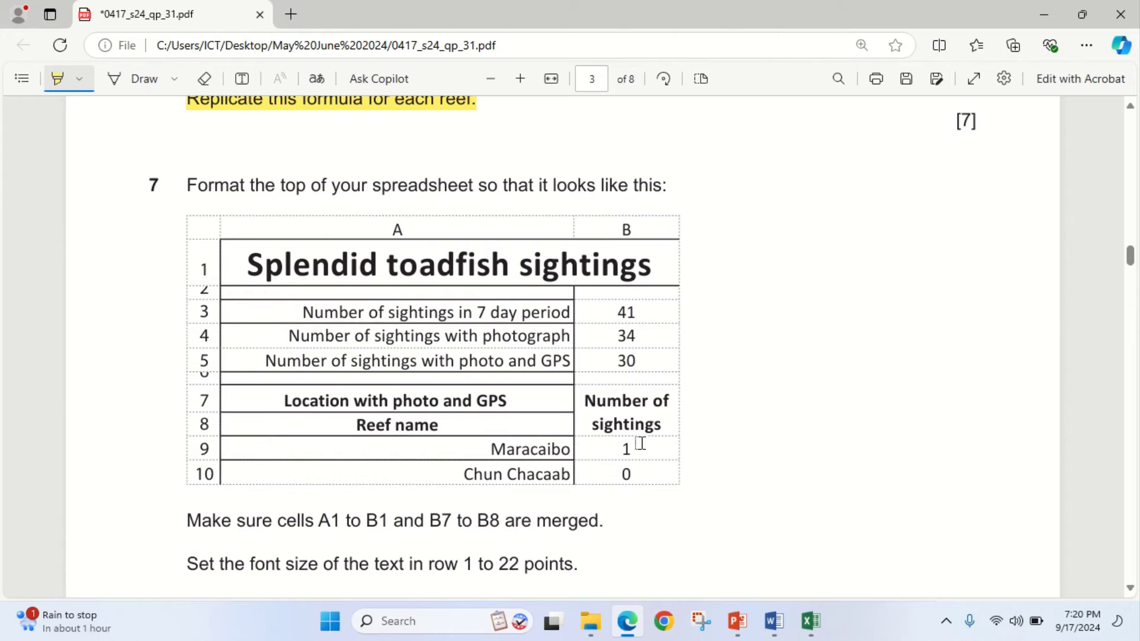
left_click(627, 620)
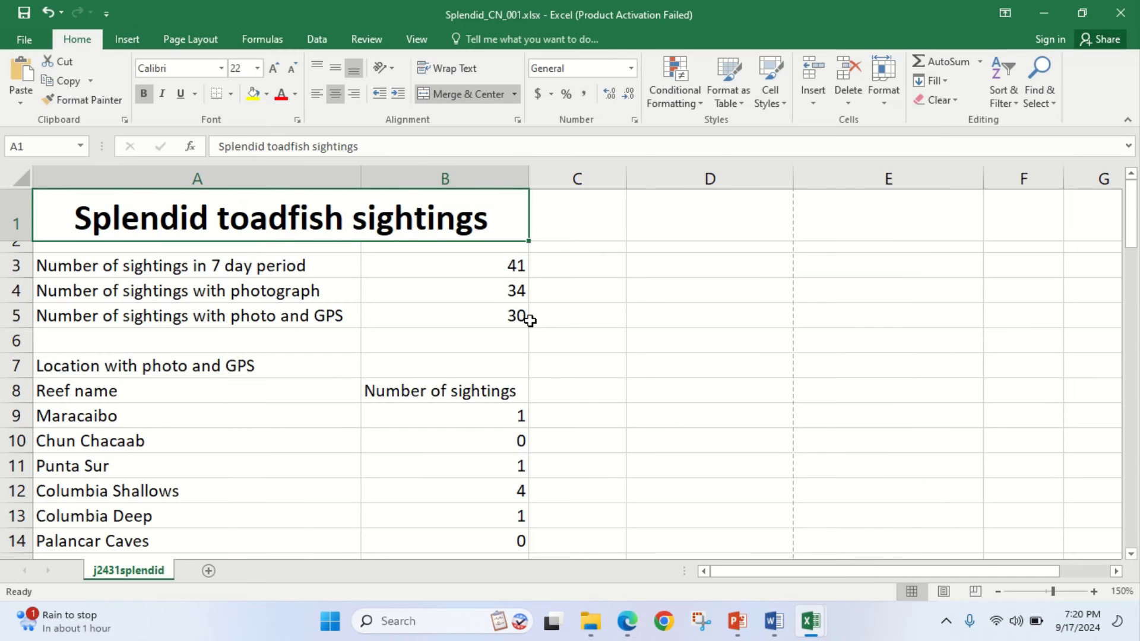
left_click_drag(440, 264, 508, 257)
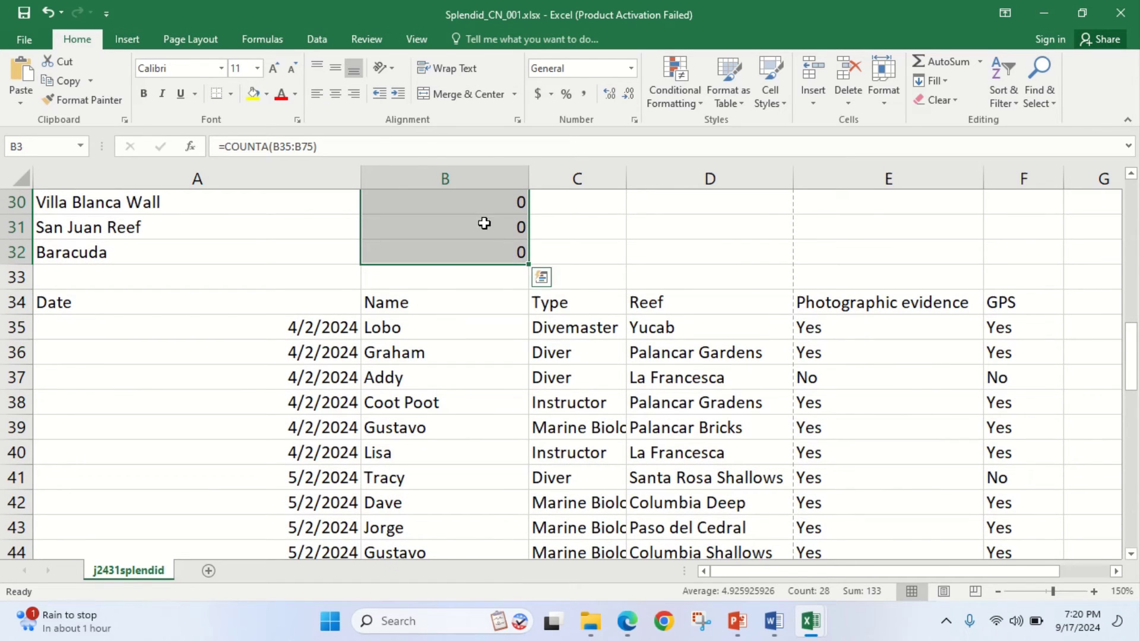
left_click(336, 93)
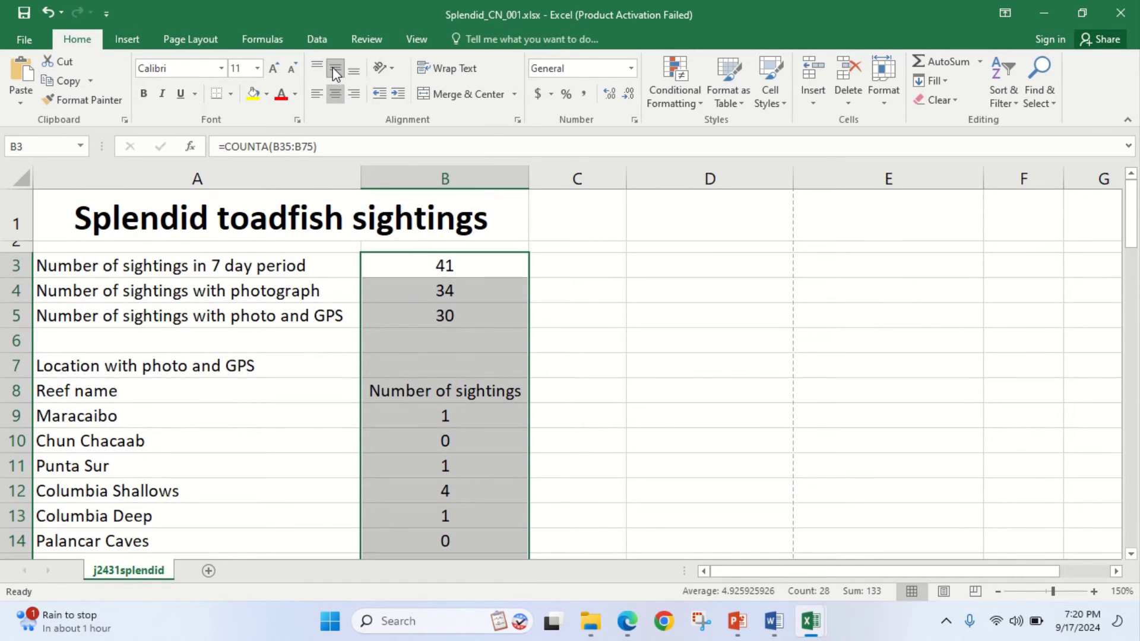
Wrap the "Number of sightings" heading in B8 onto two lines by narrowing column B and fitting row 8's height
left_click(628, 623)
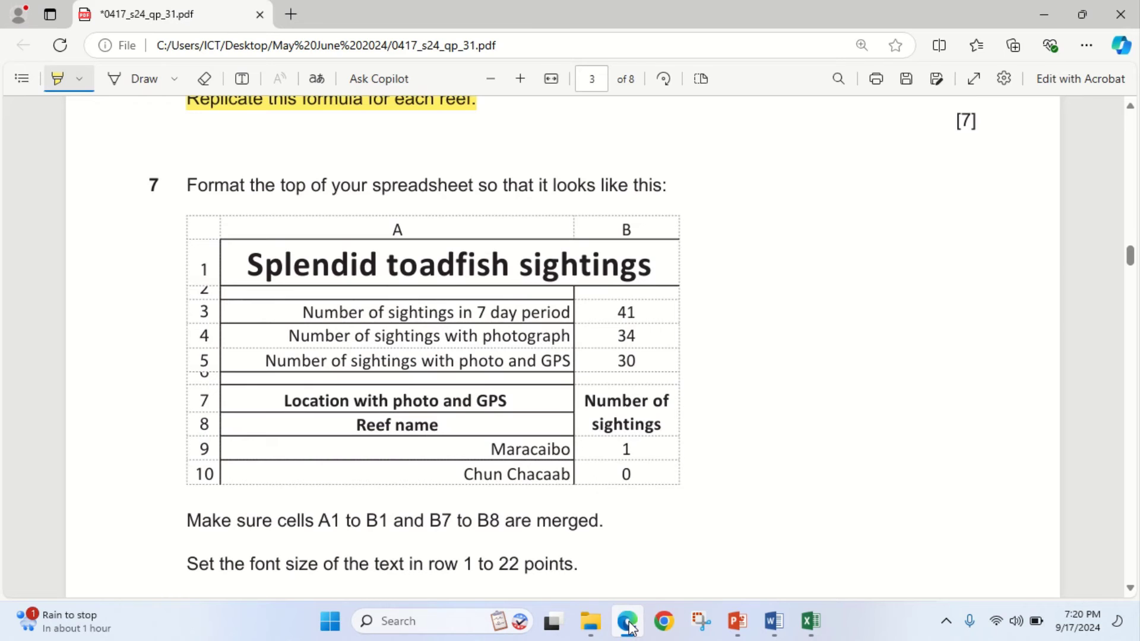
left_click(628, 623)
left_click(431, 390)
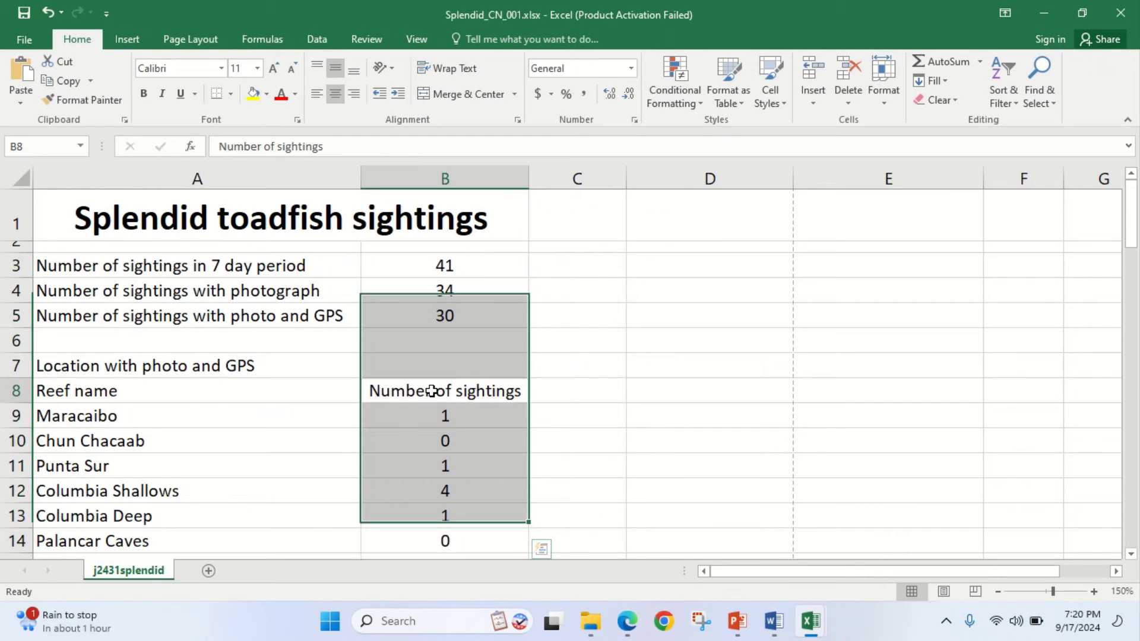
left_click(458, 69)
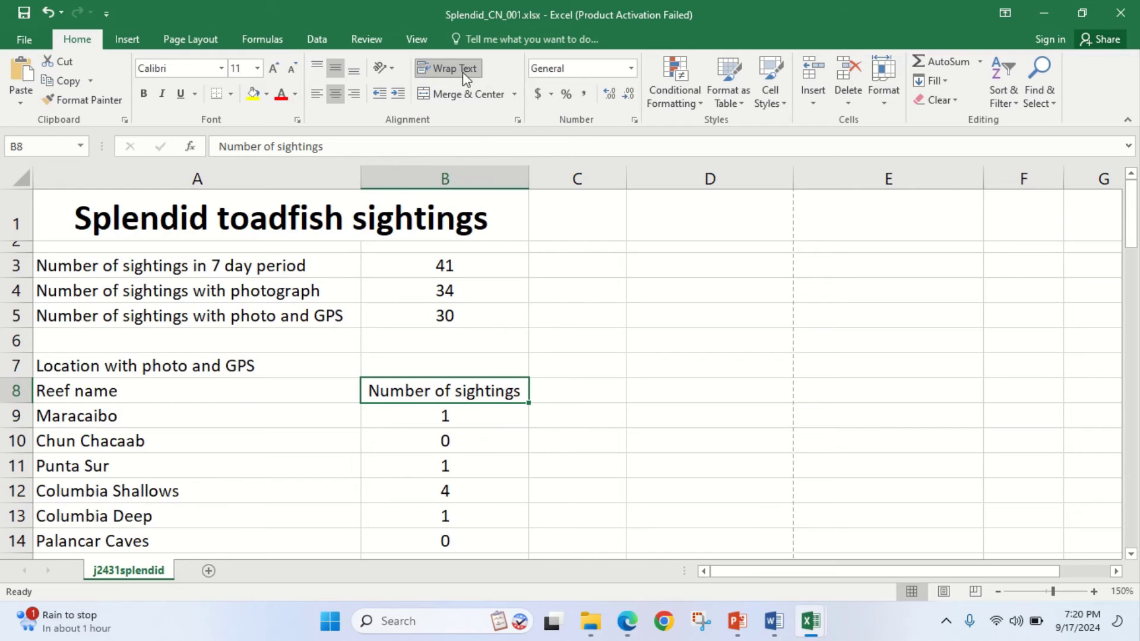
left_click_drag(530, 175, 489, 181)
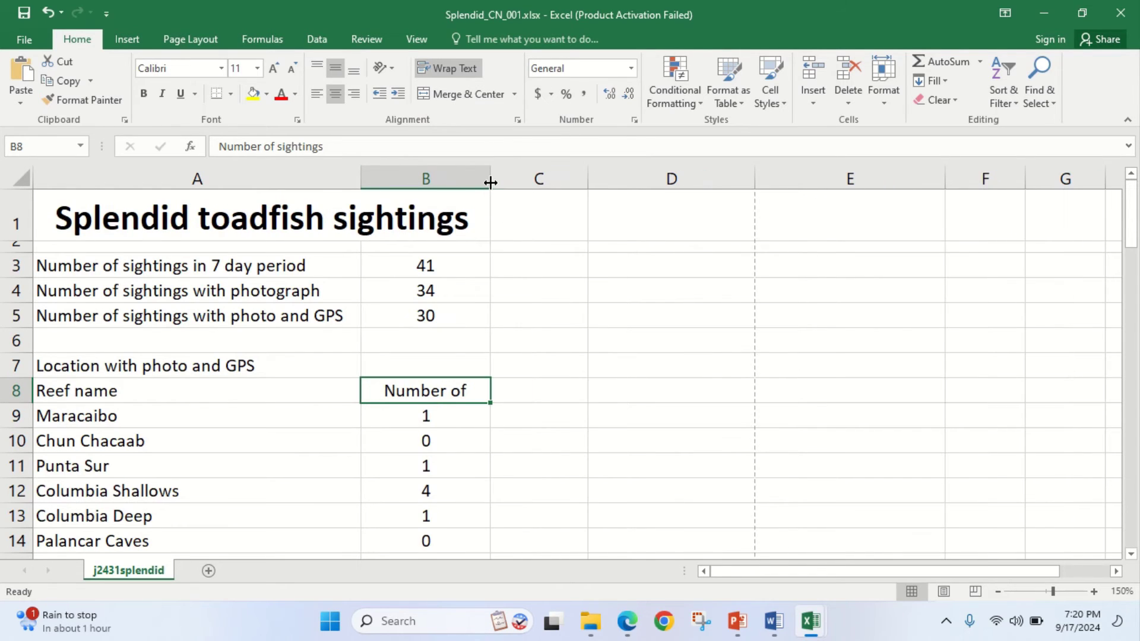
double_click(14, 403)
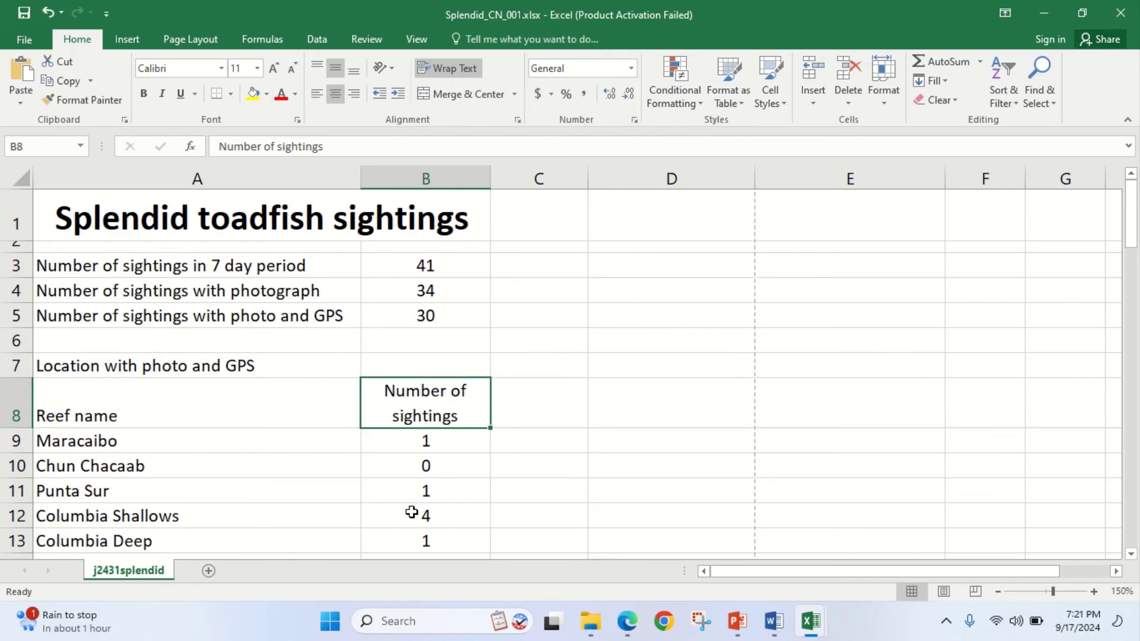
Compare the B8 heading with the exam paper's model and make it bold
left_click(628, 624)
left_click(628, 626)
left_click(145, 95)
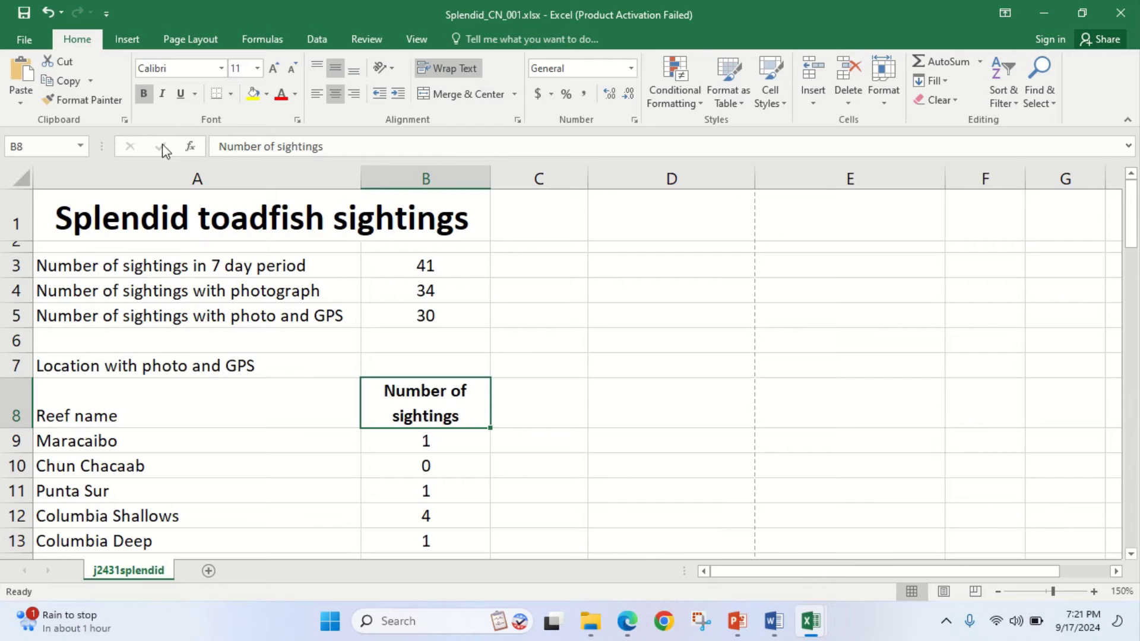
Following the exam paper's model, centre the headings in A7:A8 horizontally and vertically and make them bold
left_click(629, 630)
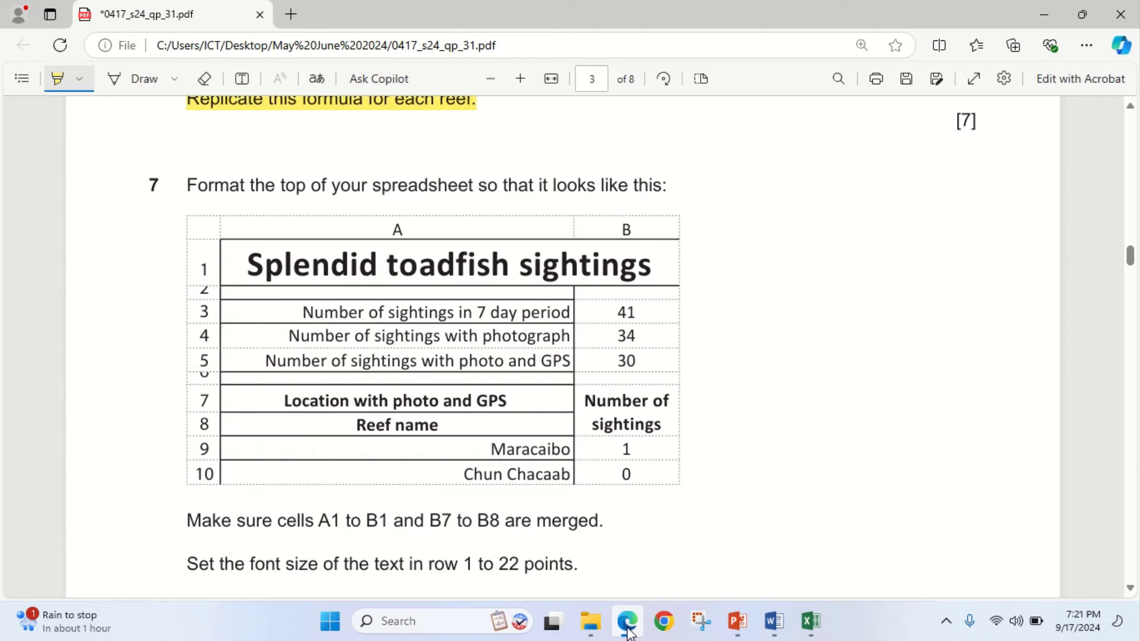
left_click(628, 631)
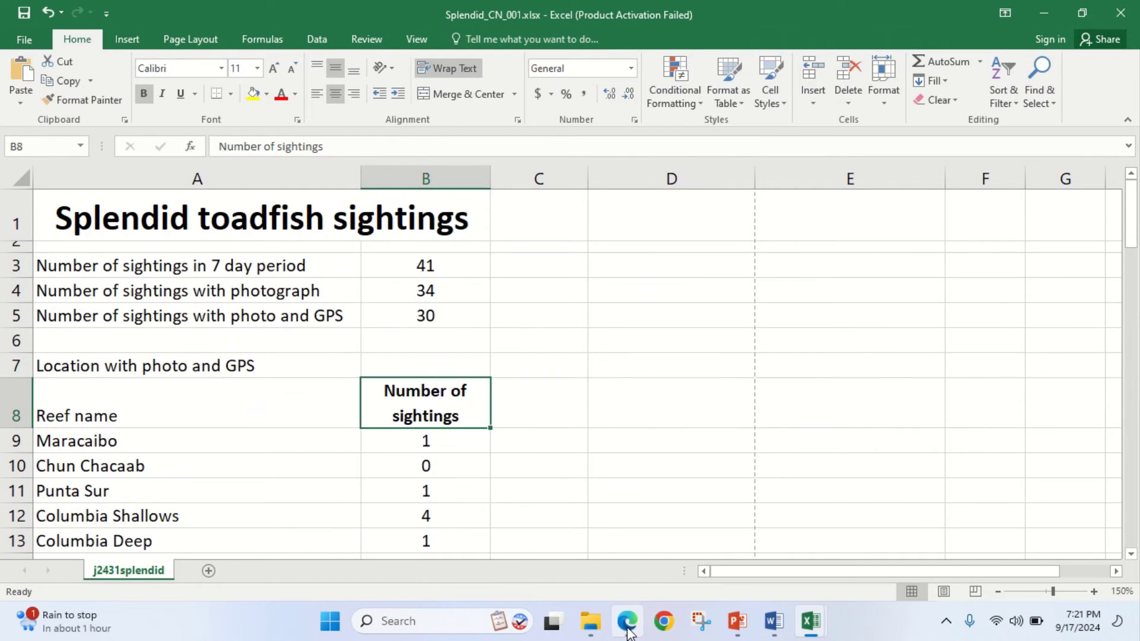
left_click_drag(101, 368, 97, 414)
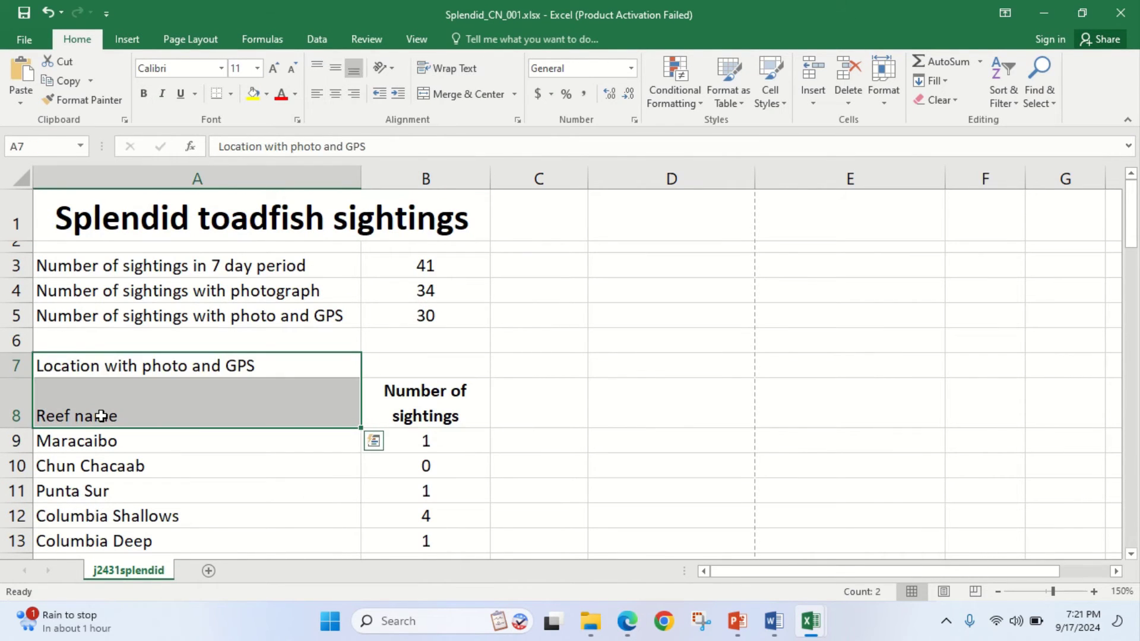
left_click(335, 92)
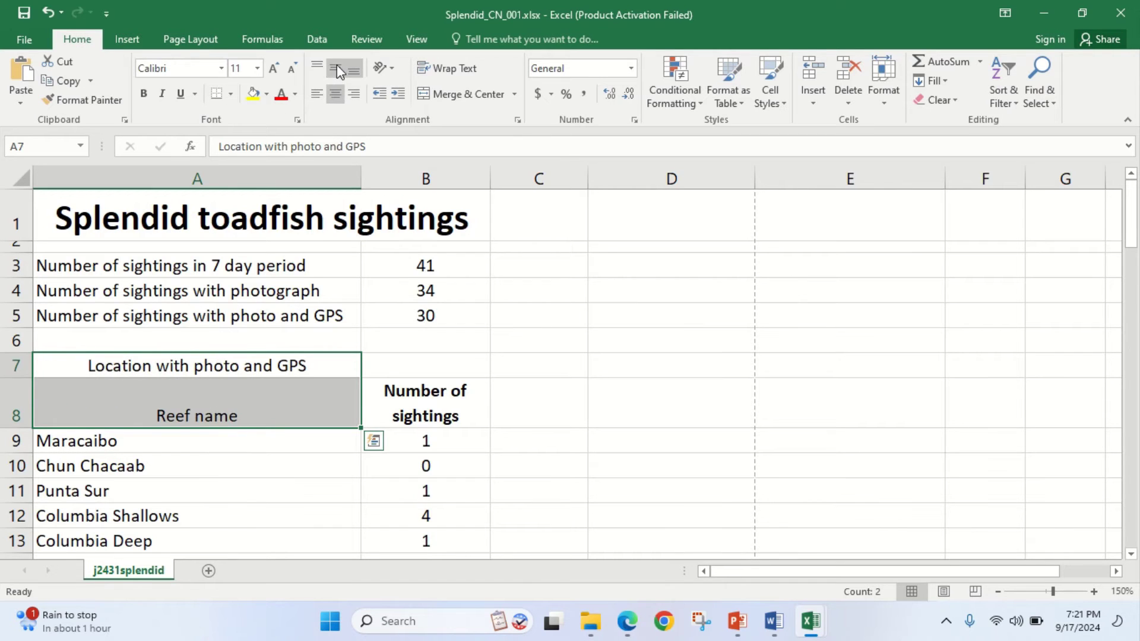
left_click(337, 66)
left_click(628, 624)
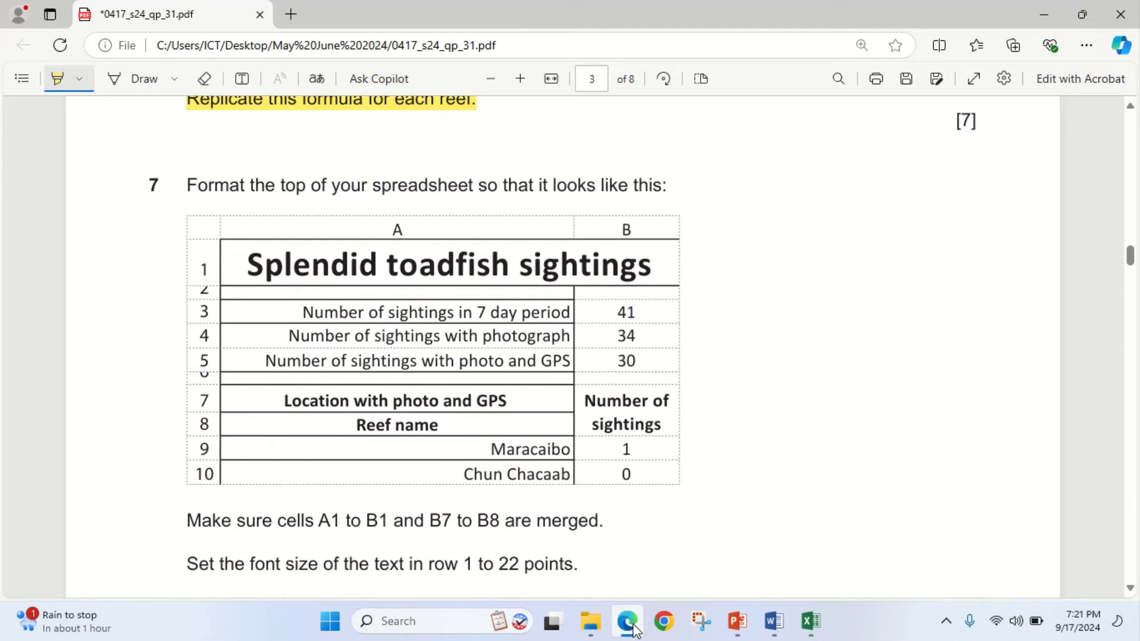
left_click(631, 627)
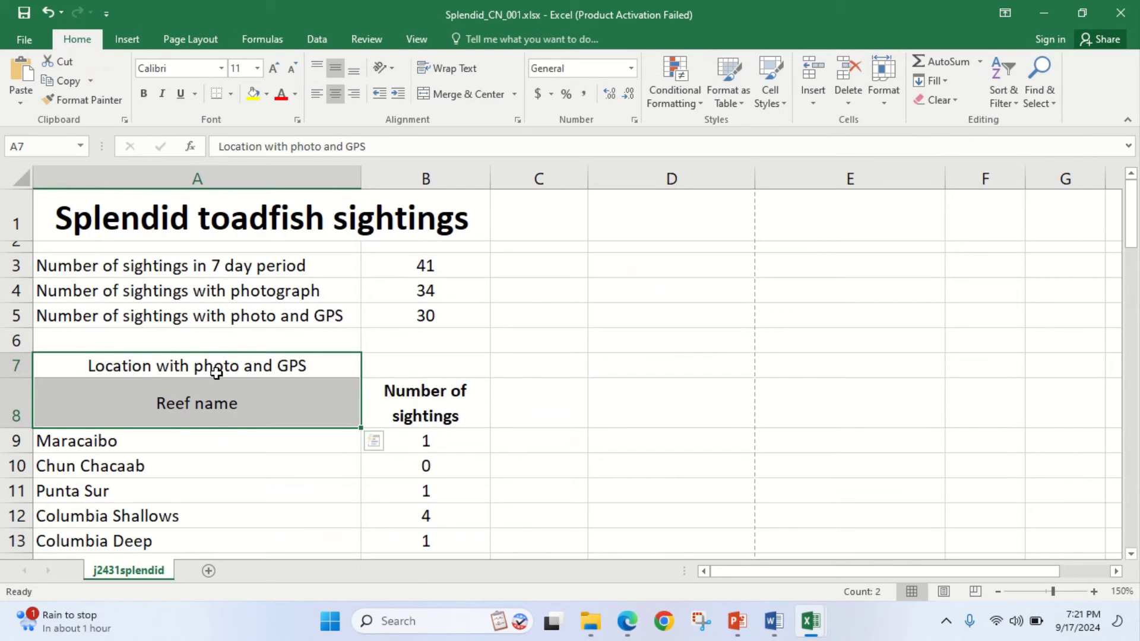
left_click(143, 93)
Check the reef names' alignment in the exam paper's model and right-align cells A9:A32 in Excel
left_click(409, 395)
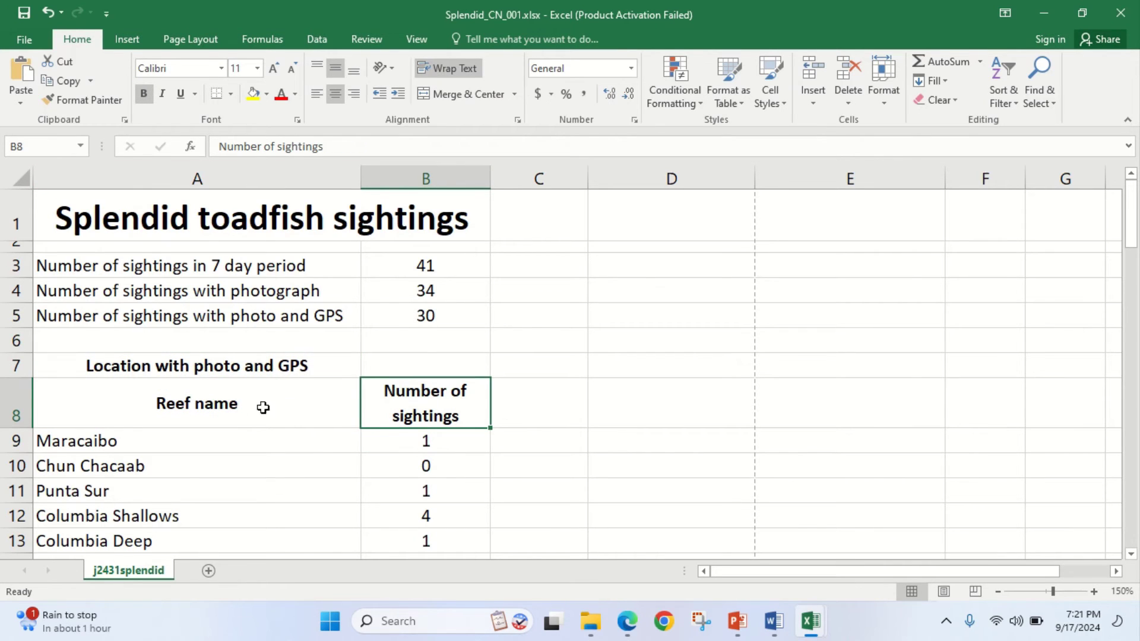
left_click(228, 401)
left_click(634, 630)
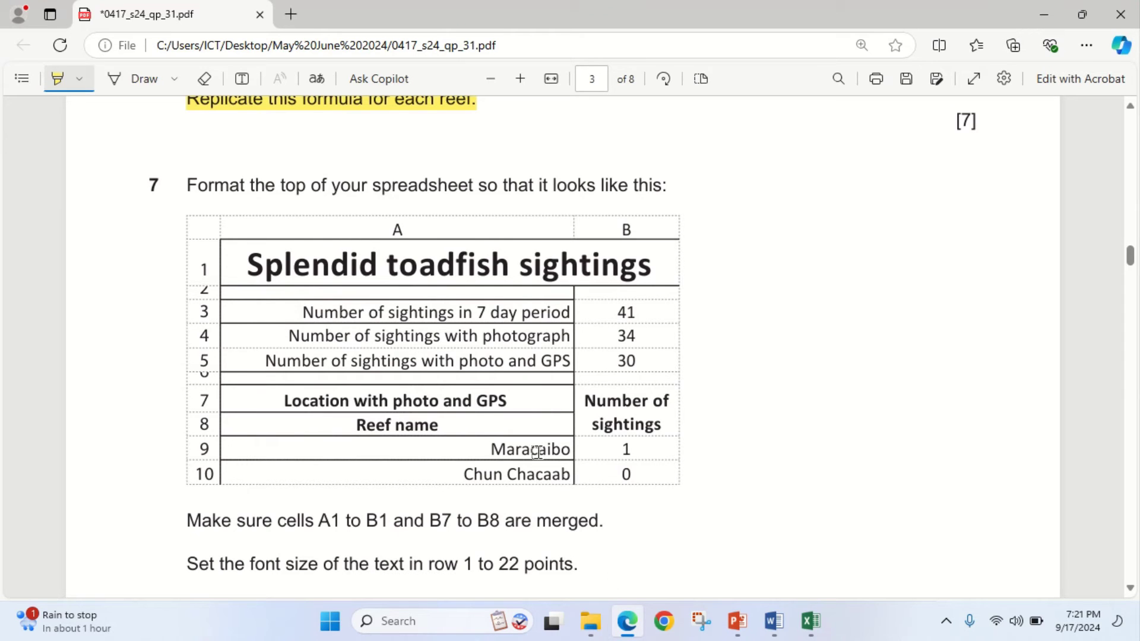
left_click(626, 614)
left_click_drag(191, 441, 312, 392)
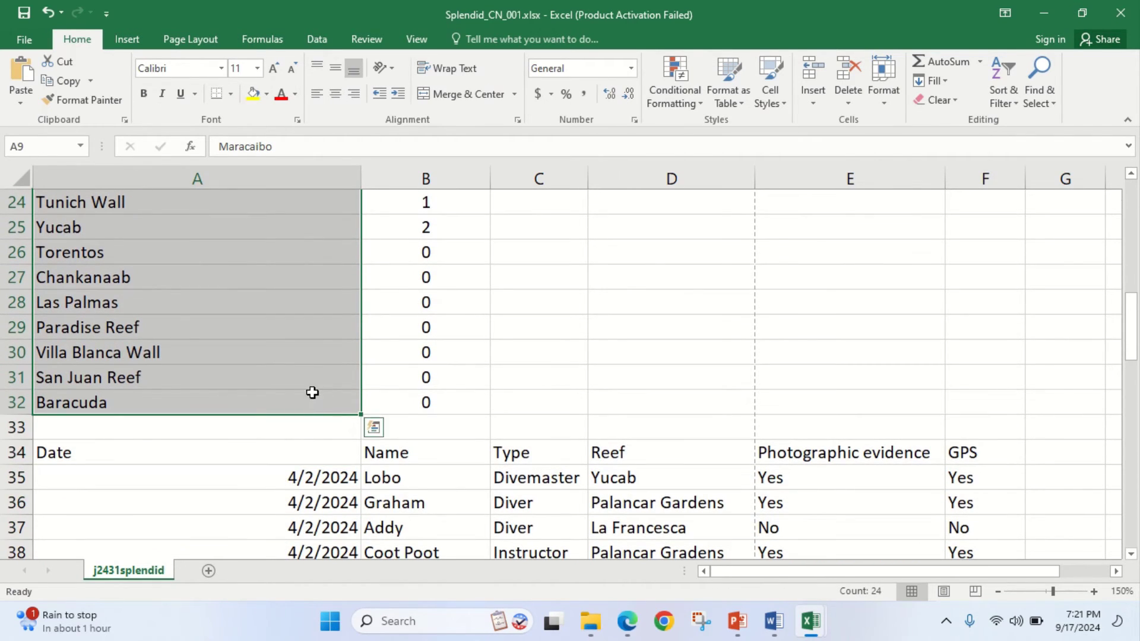
left_click(354, 93)
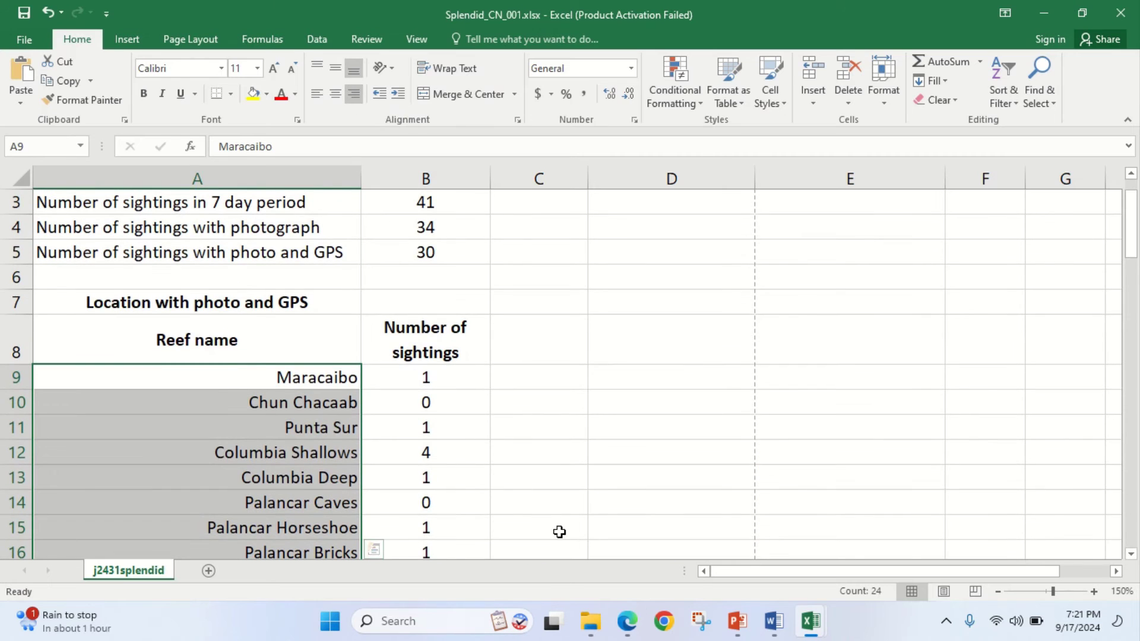
Check the row heights in question 7's model and reduce row 6 to a narrow spacer row in Excel
left_click(628, 621)
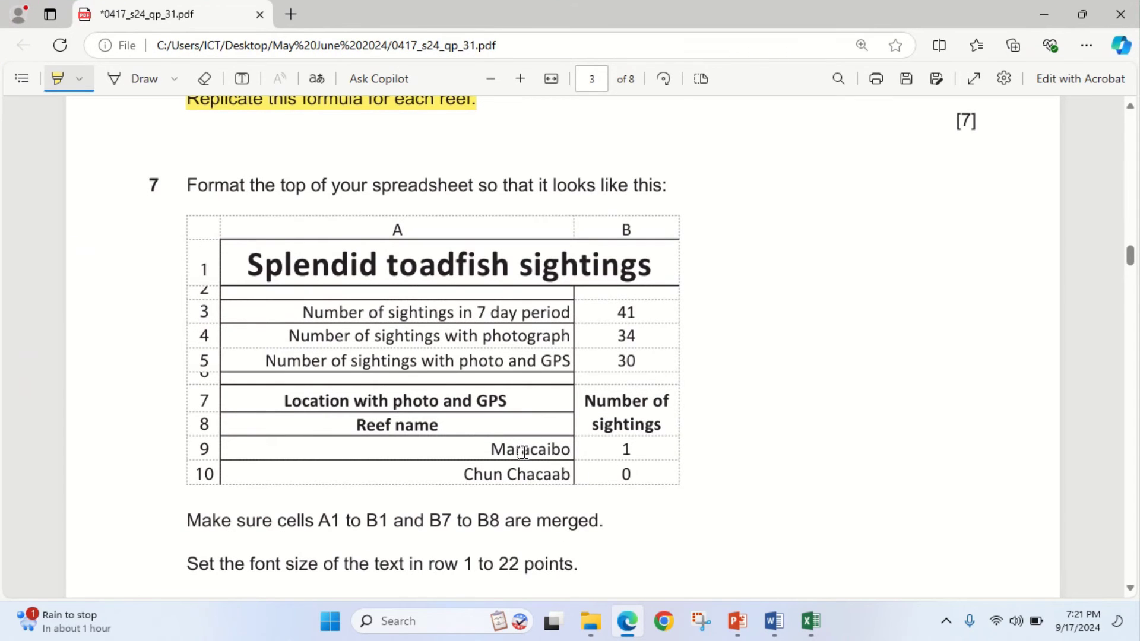
scroll(523, 453, "down", 1)
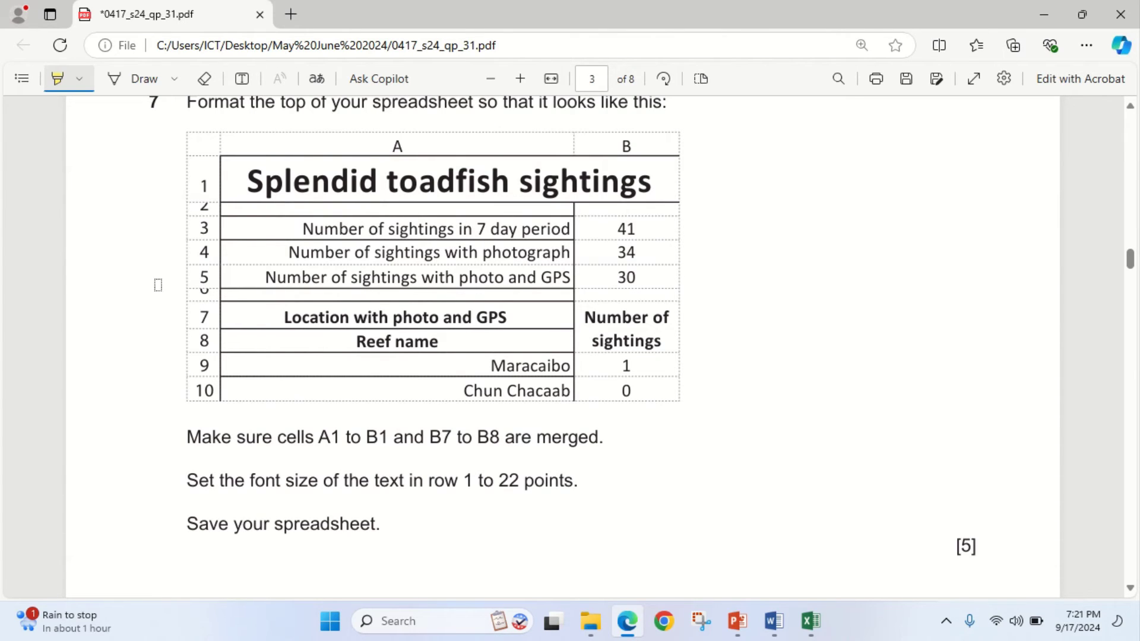
left_click(636, 628)
left_click(210, 351)
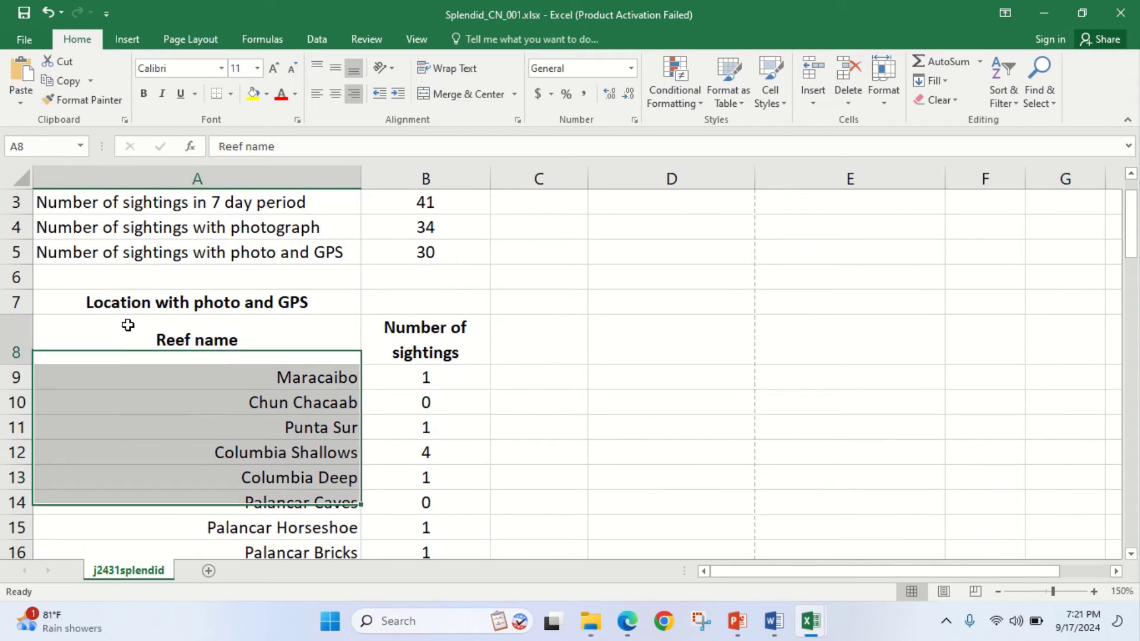
left_click_drag(11, 287, 32, 273)
scroll(66, 288, "up", 1)
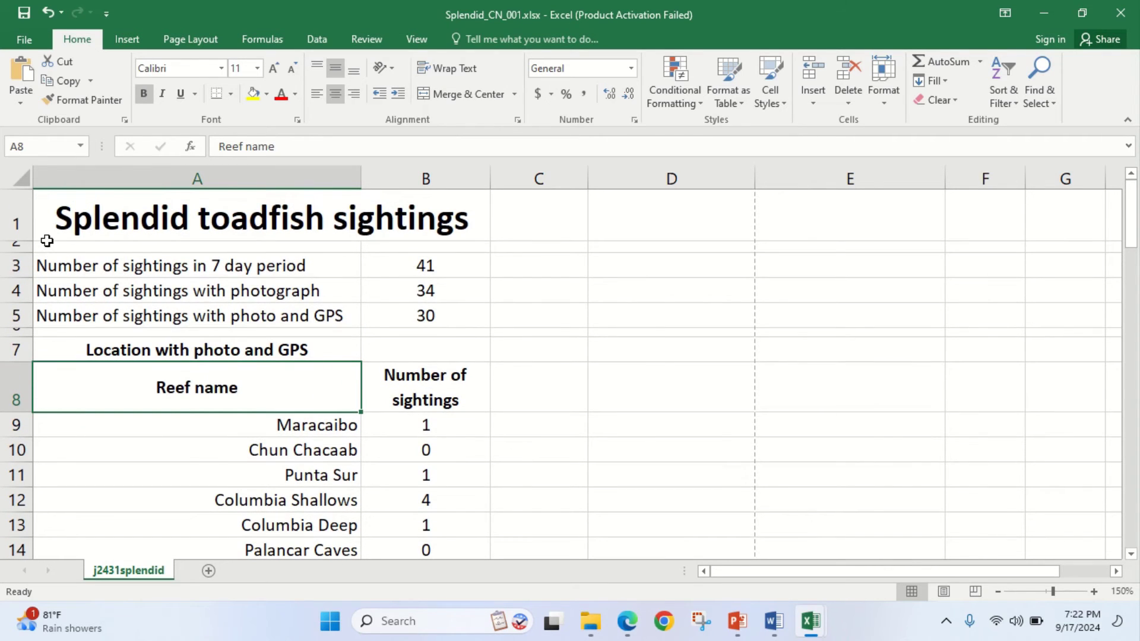
Compare the headings and reef list in the spreadsheet with question 7's model layout and instructions in the exam paper
left_click(184, 351)
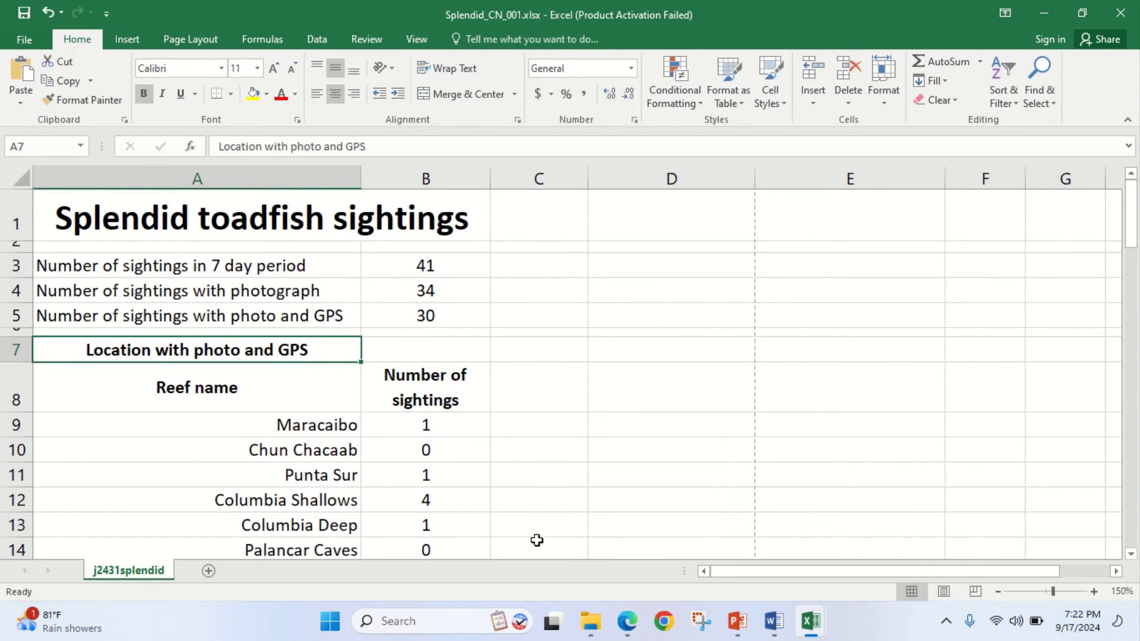
left_click(627, 631)
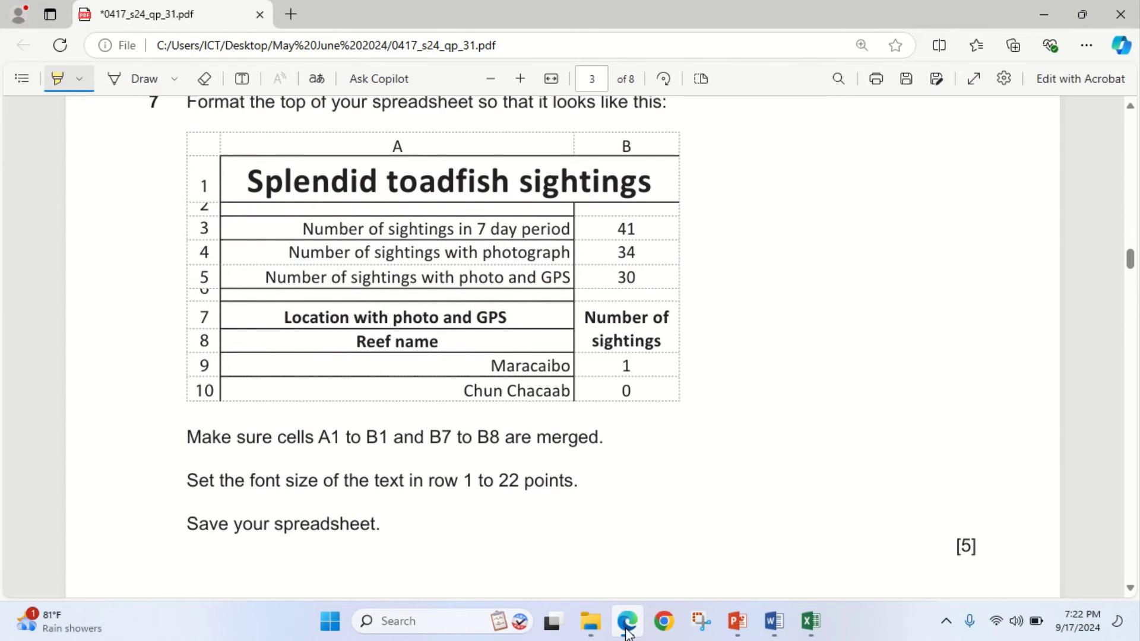
left_click(628, 630)
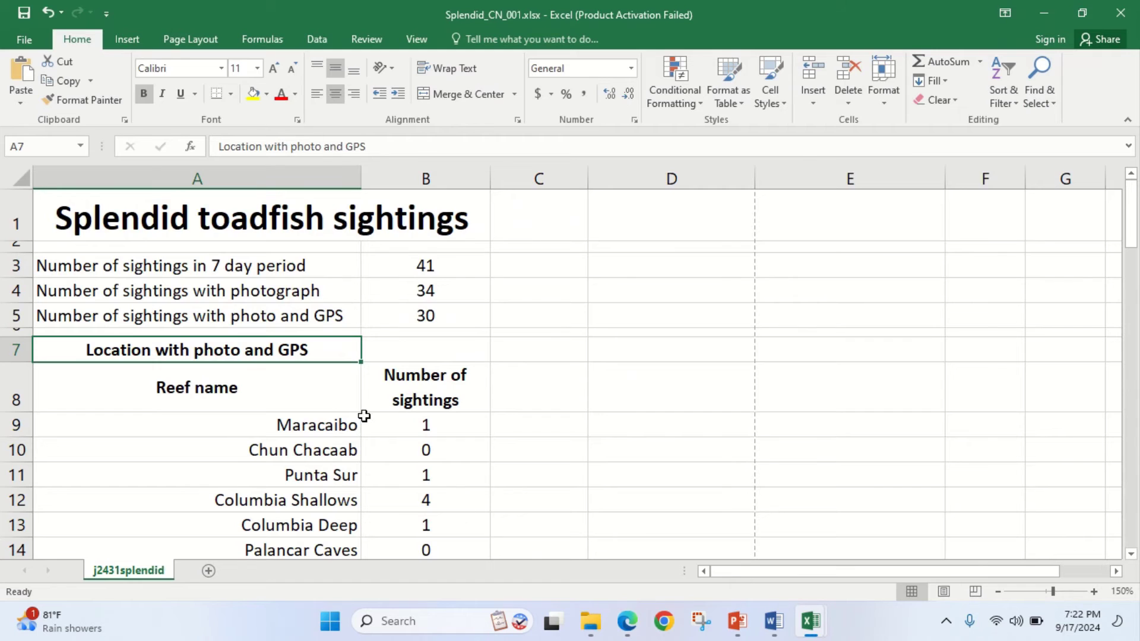
scroll(364, 410, "down", 3)
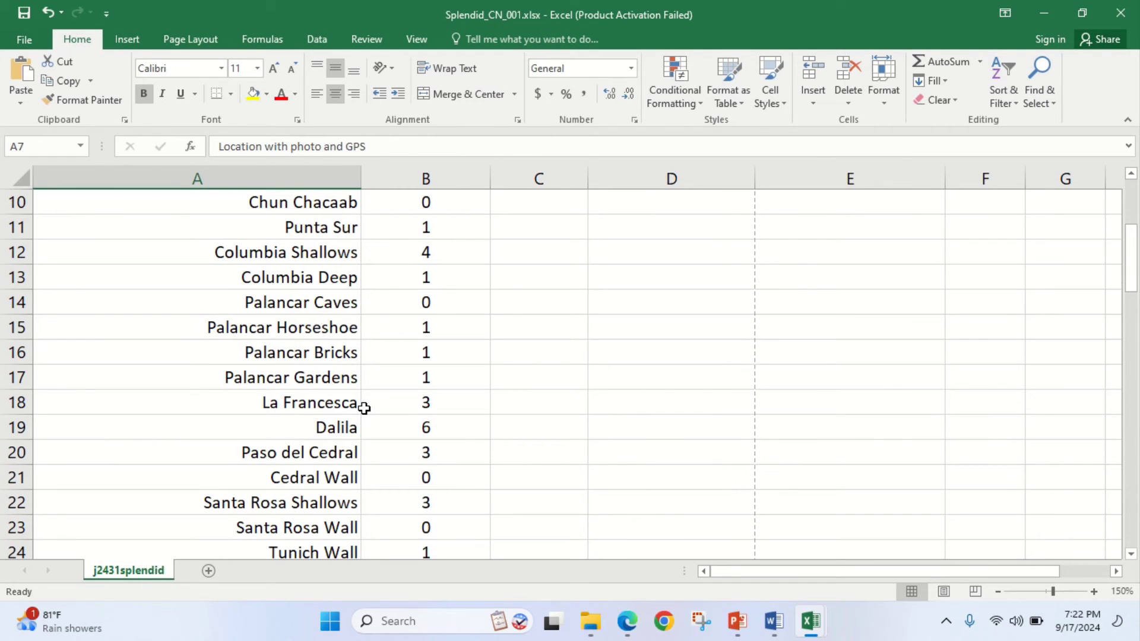
left_click(625, 621)
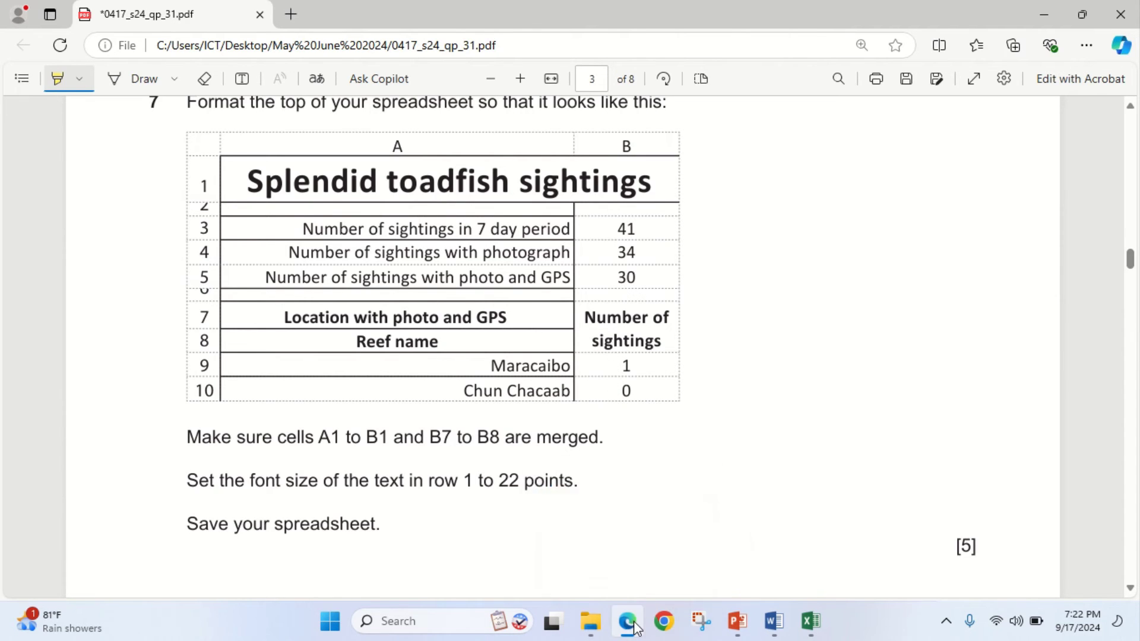
Switch to Excel, then merge and centre cells B7:B8 containing the Number of sightings heading
key("alt+Tab")
scroll(410, 380, "up", 3)
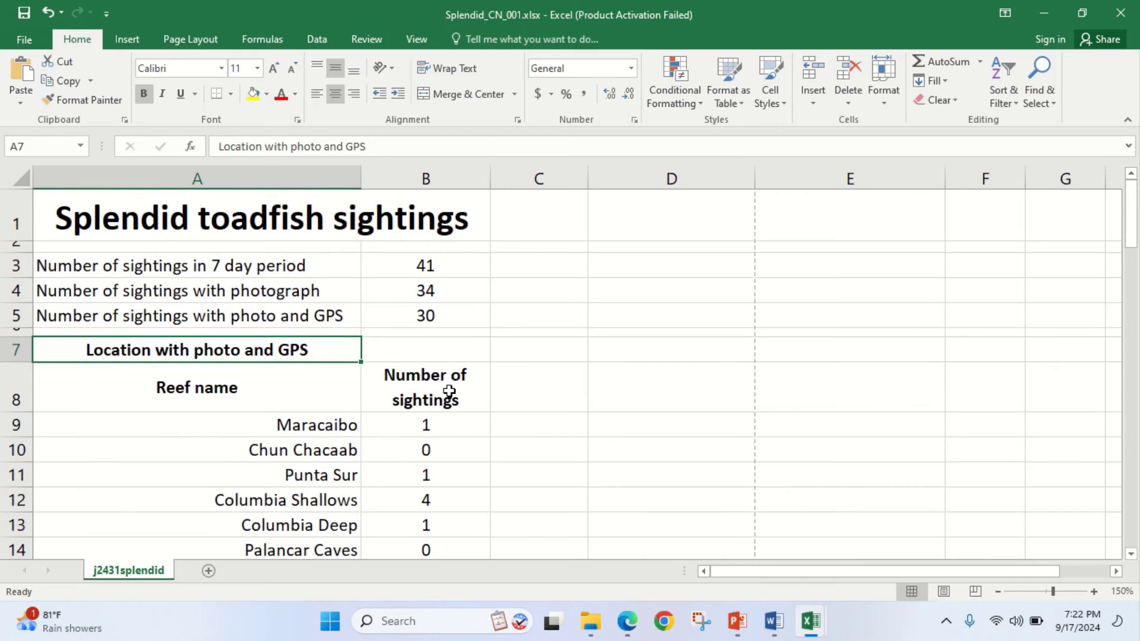
left_click(422, 352)
left_click_drag(422, 357, 422, 389)
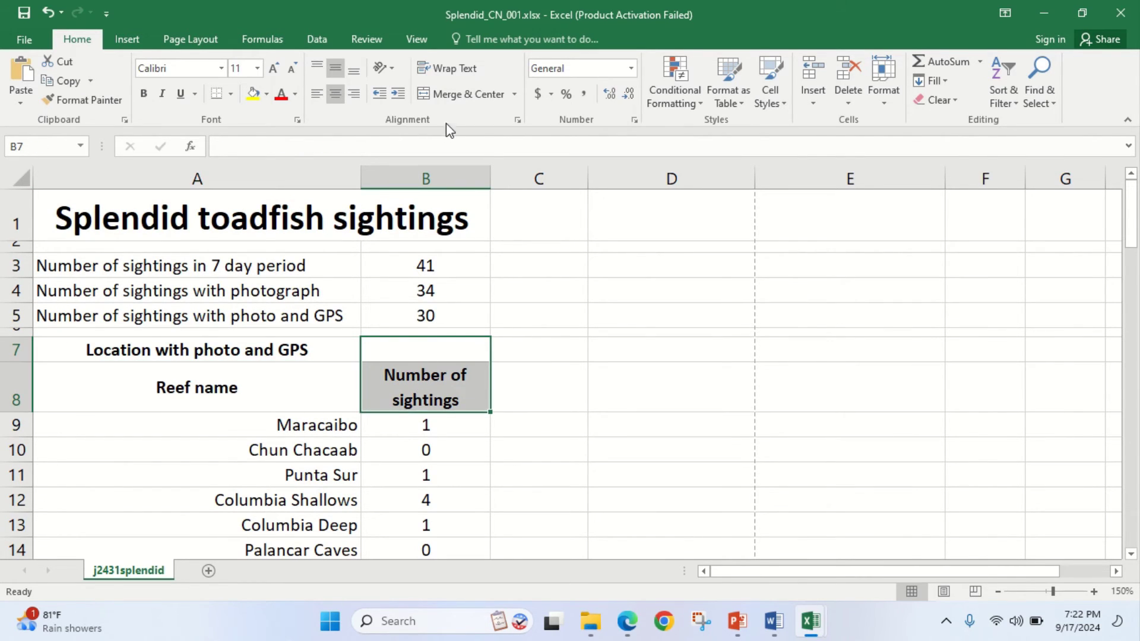
left_click(459, 92)
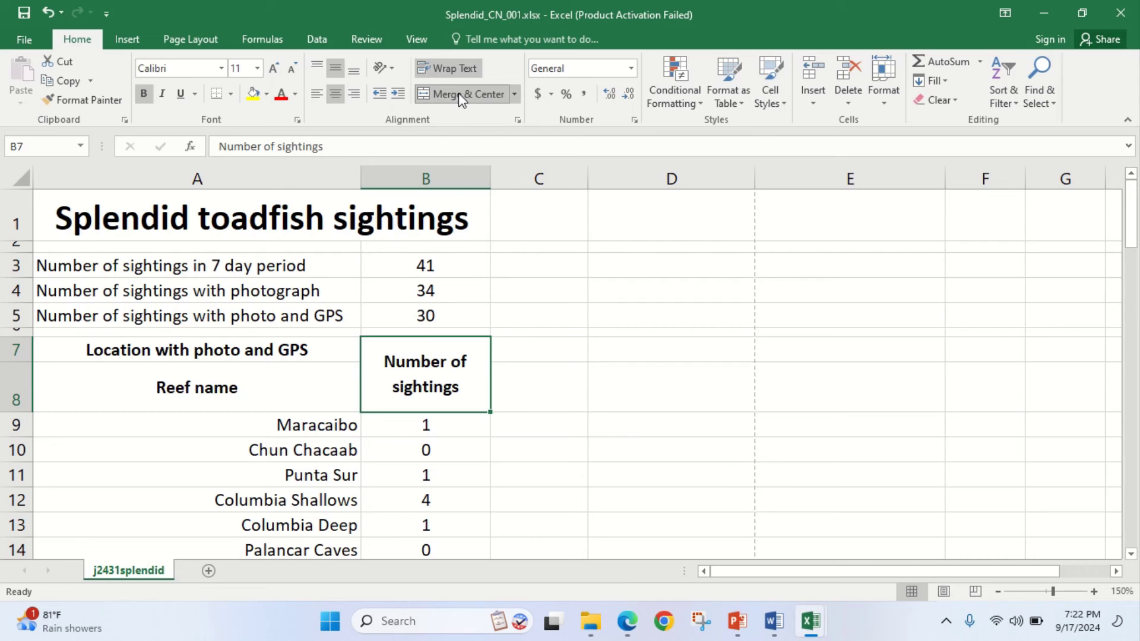
Check the heading rows in the exam paper's model and reduce row 8 in Excel to about the height of row 7
left_click(635, 628)
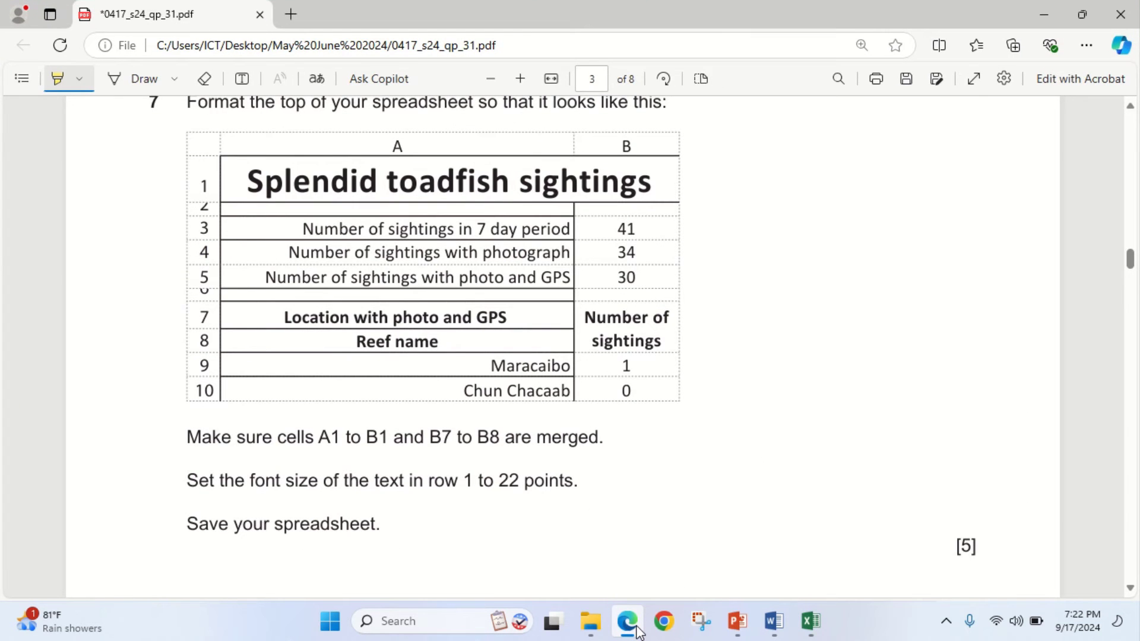
left_click(635, 628)
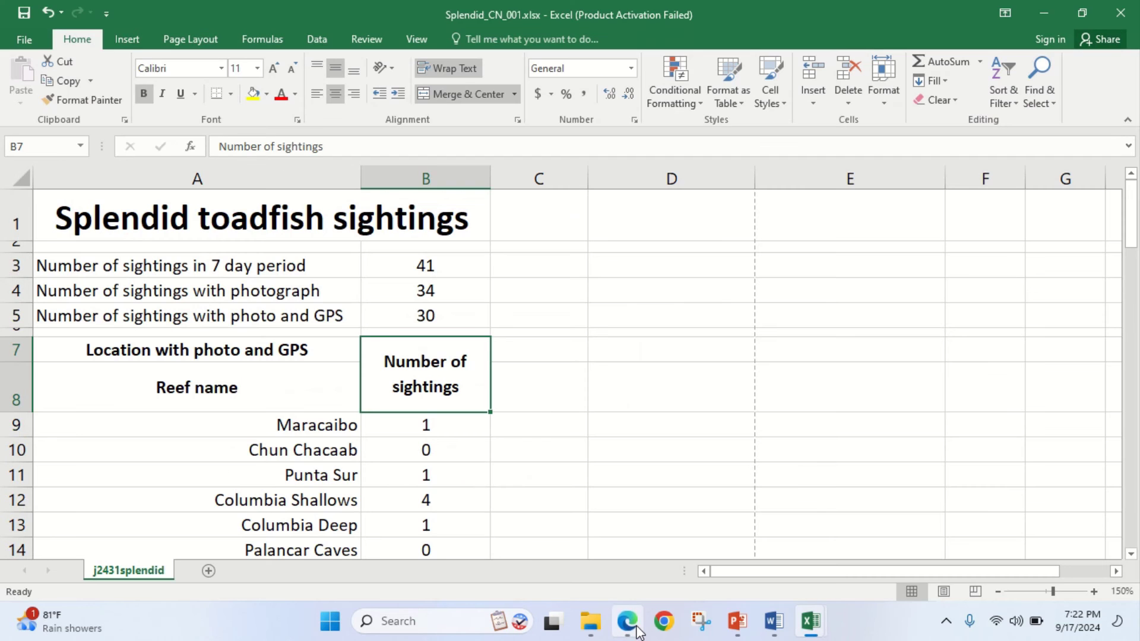
left_click_drag(29, 411, 34, 383)
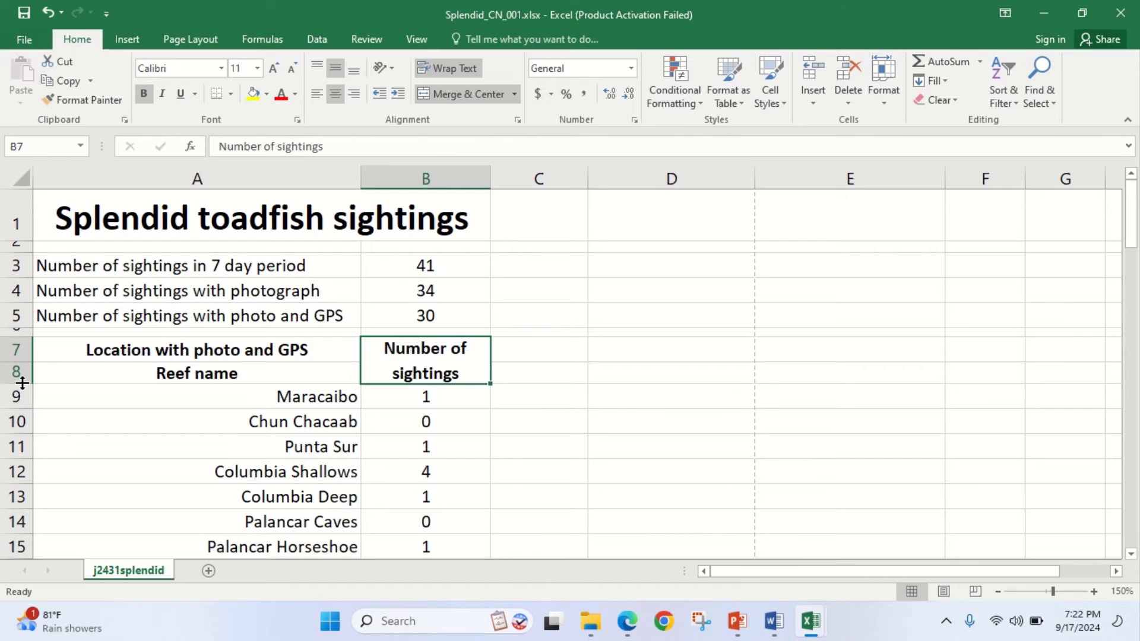
left_click_drag(20, 383, 21, 385)
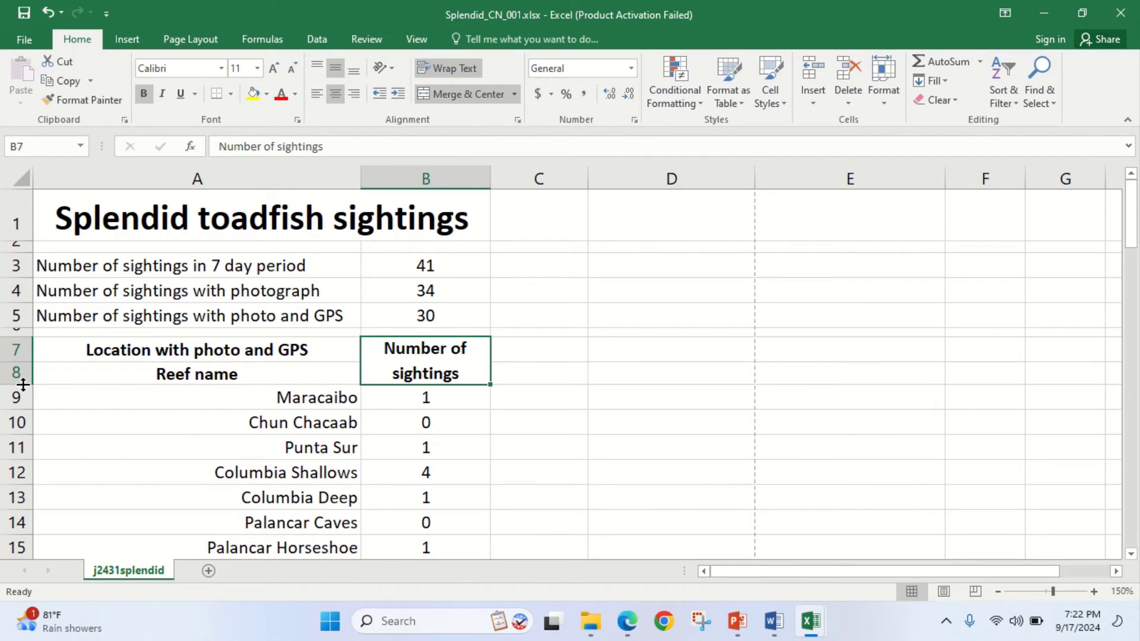
Check the merged title in A1 and its font size against question 7's model and instructions in the exam paper
left_click(628, 621)
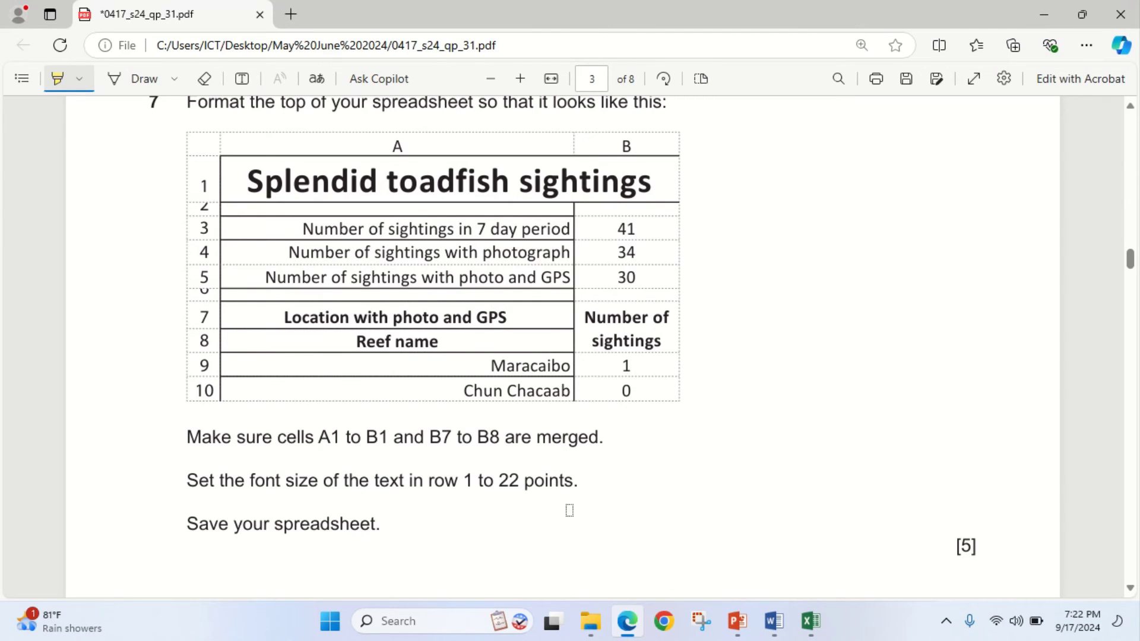
left_click(625, 623)
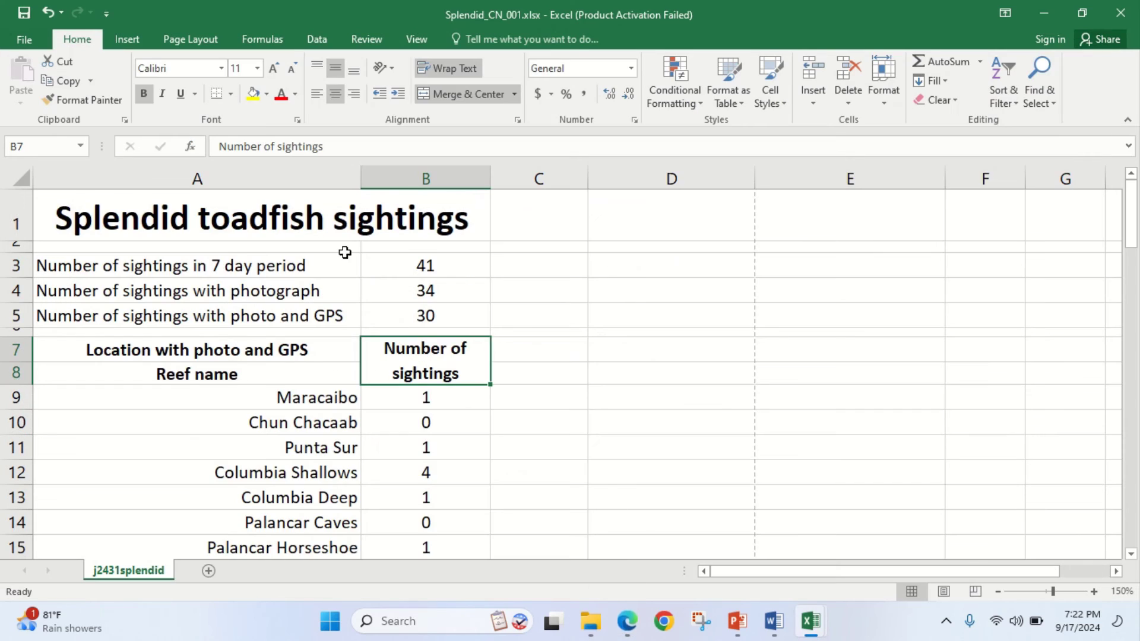
left_click(318, 220)
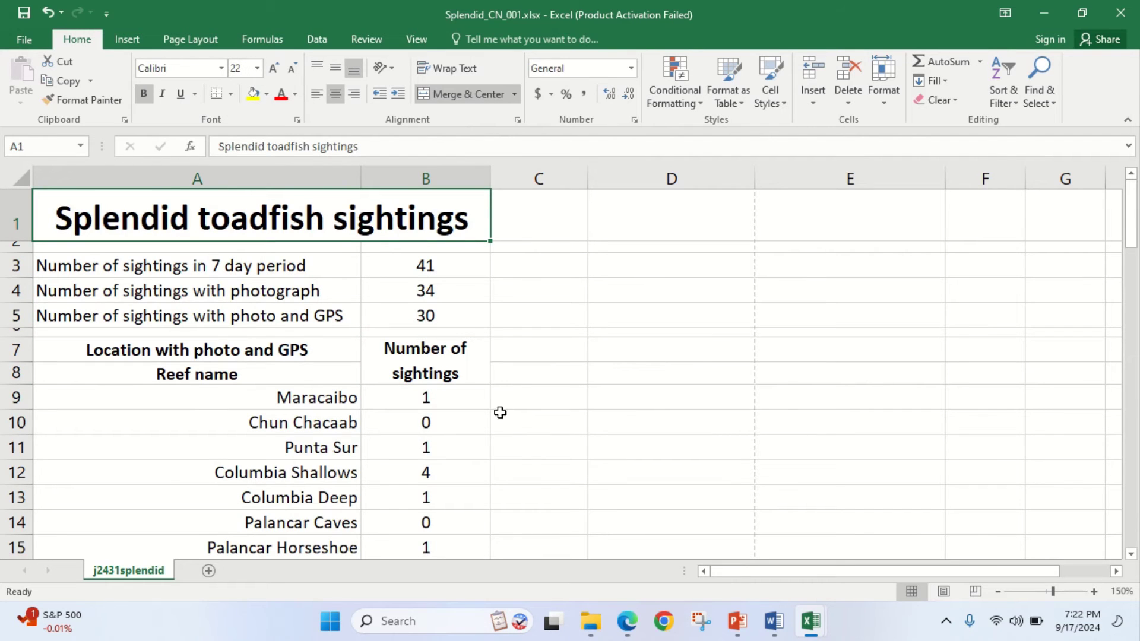
left_click(628, 623)
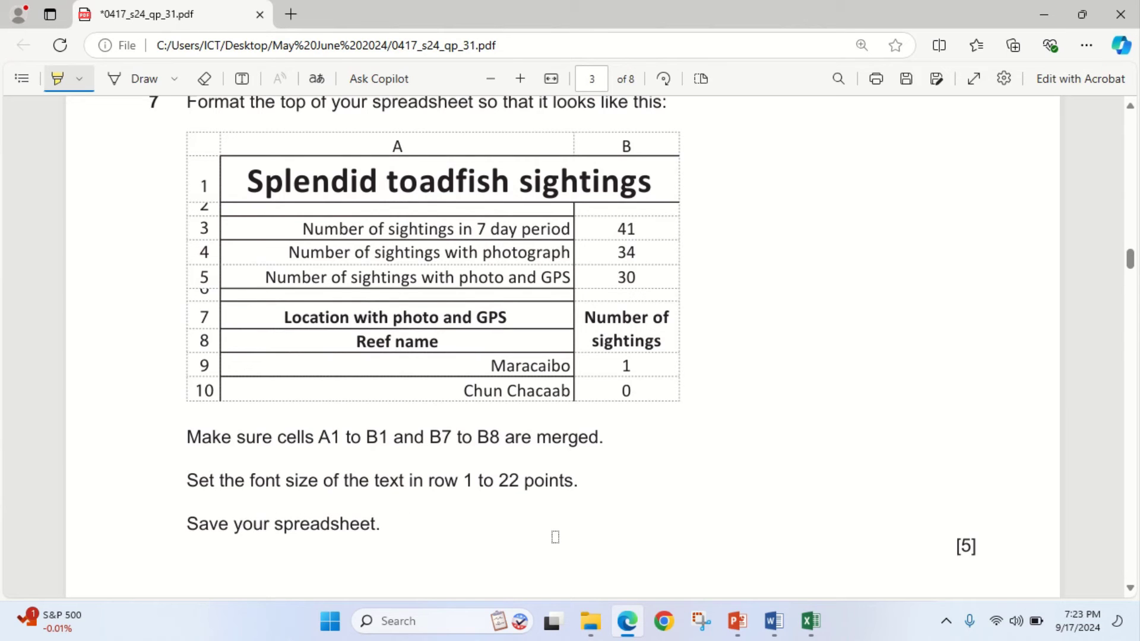
mouse_move(598, 635)
left_click(627, 624)
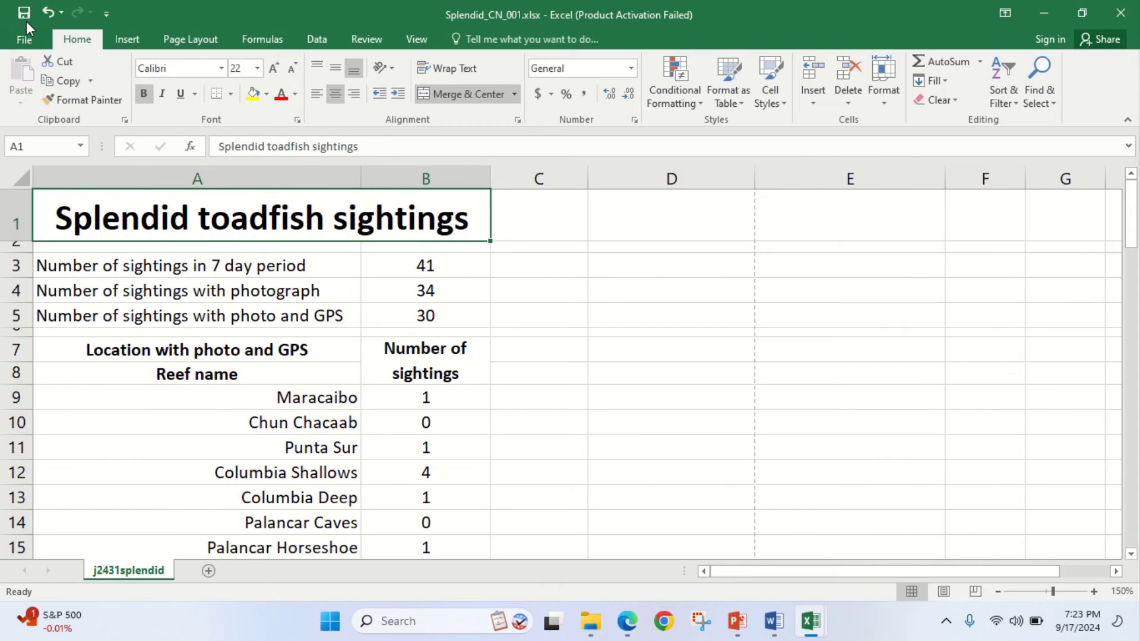
In the exam paper, highlight "A1 to C75 and print these cells with the formulae displayed" in question 8
left_click(638, 625)
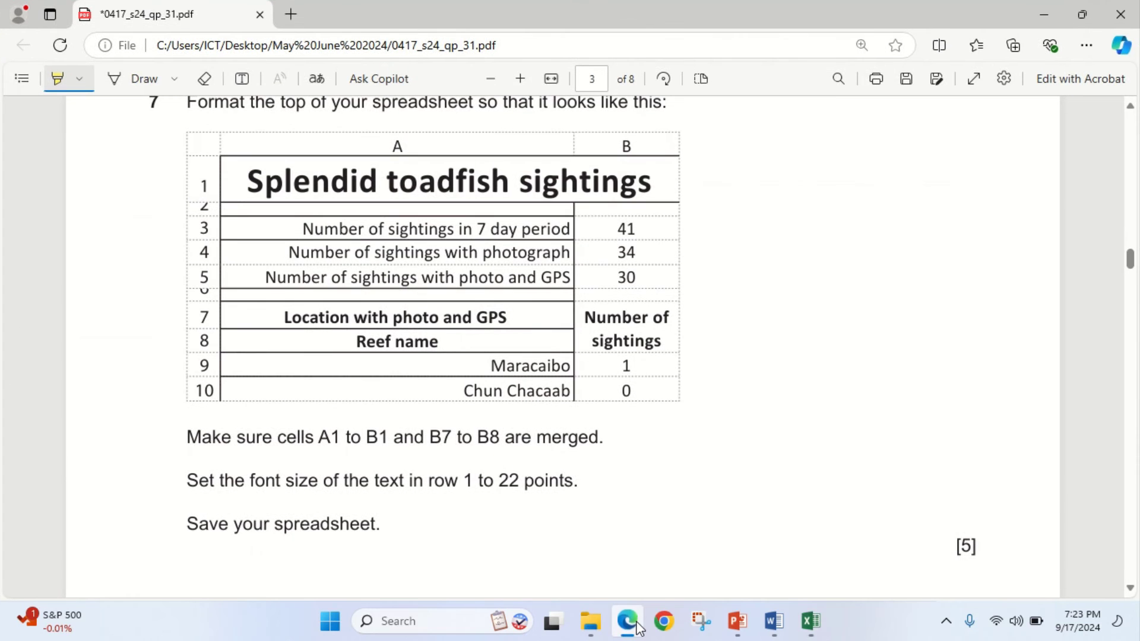
scroll(449, 488, "down", 1)
scroll(449, 490, "down", 4)
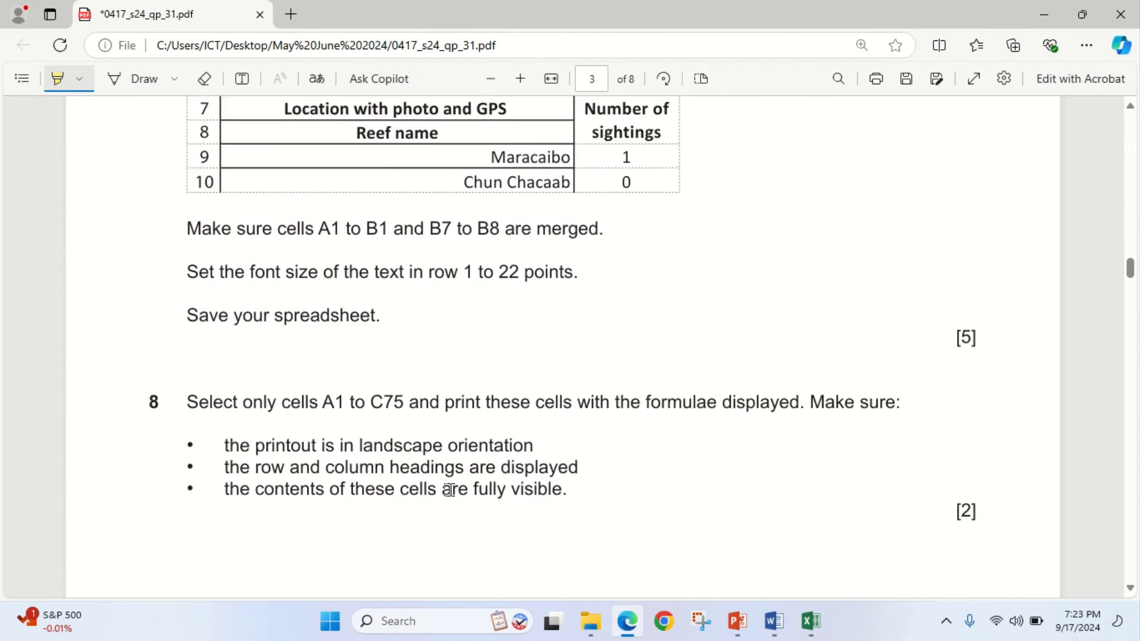
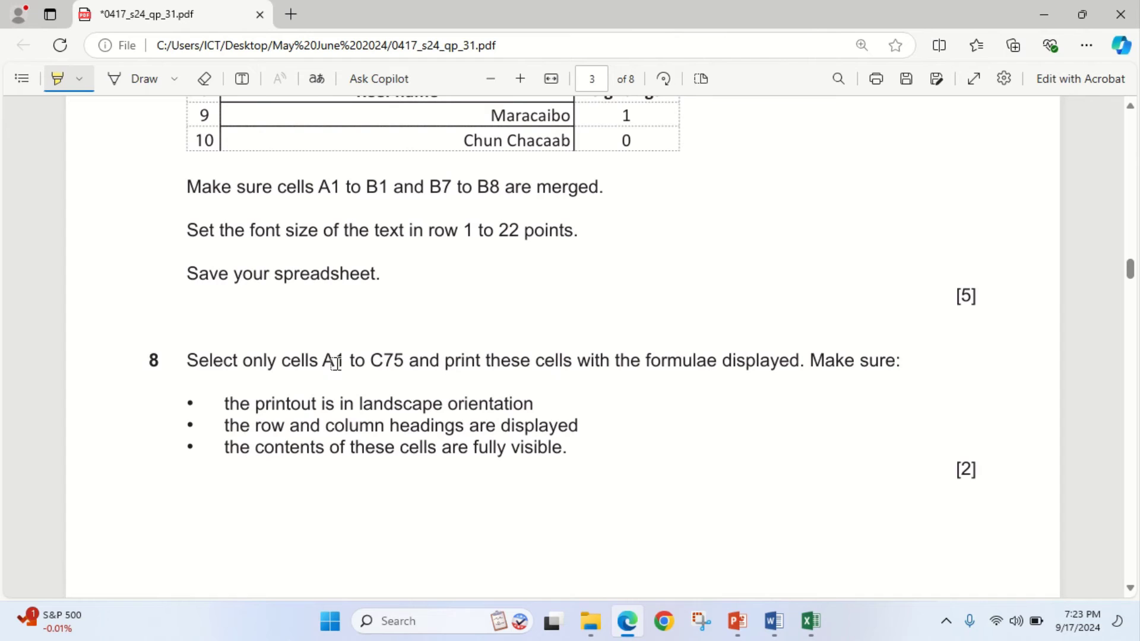
left_click_drag(327, 361, 799, 346)
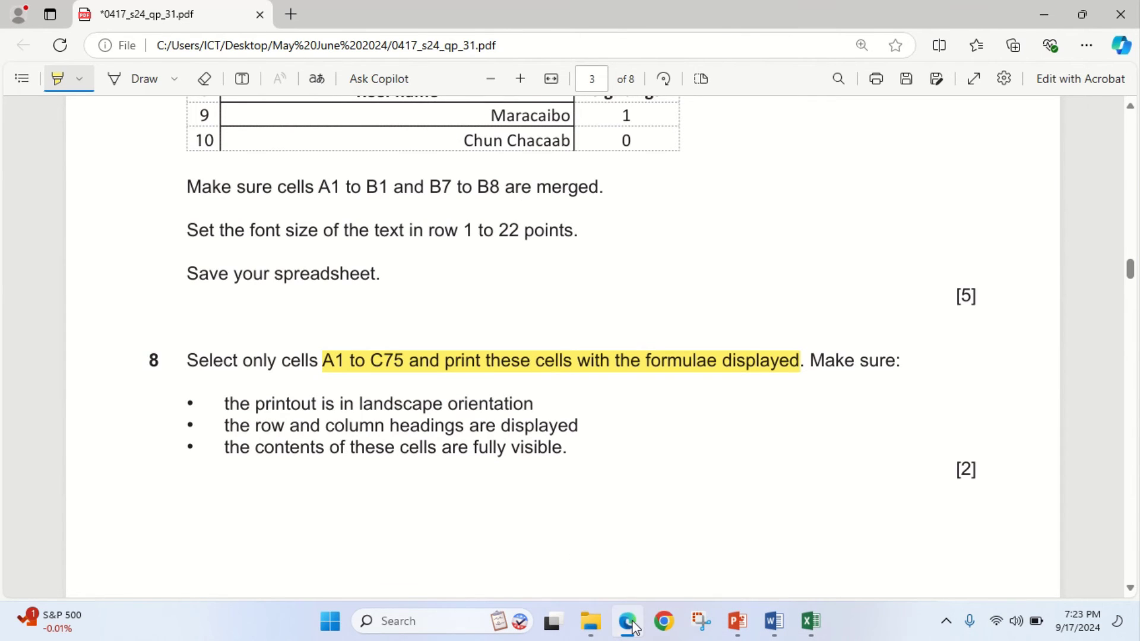
Return to Excel, select cells A1:C75 as question 8 requires, and autofit column C to its contents
left_click(811, 621)
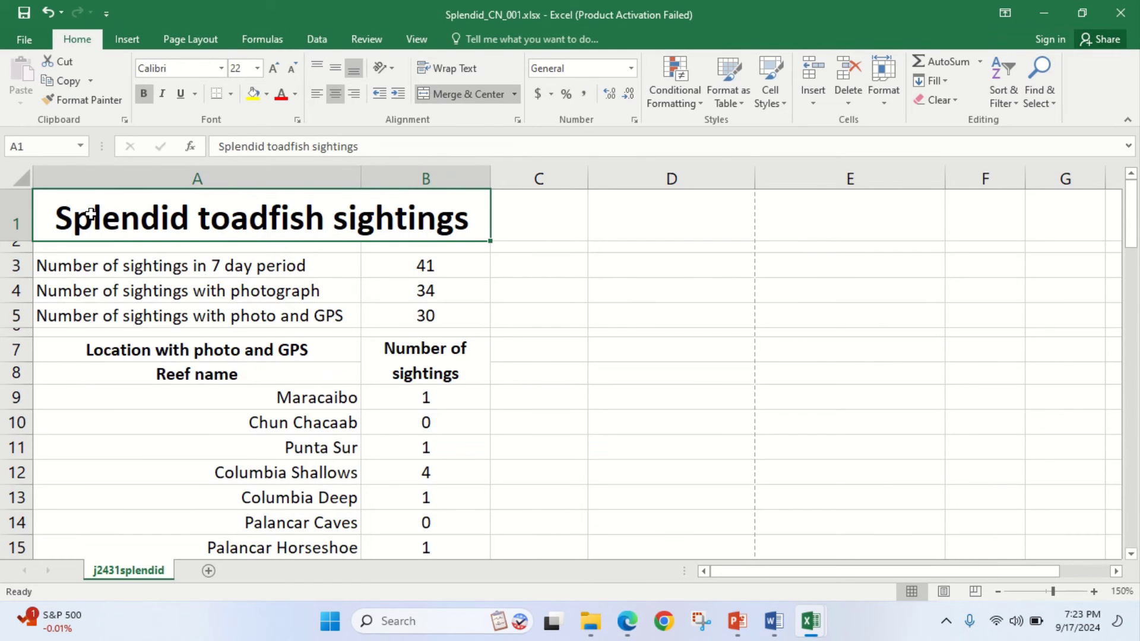
left_click(640, 628)
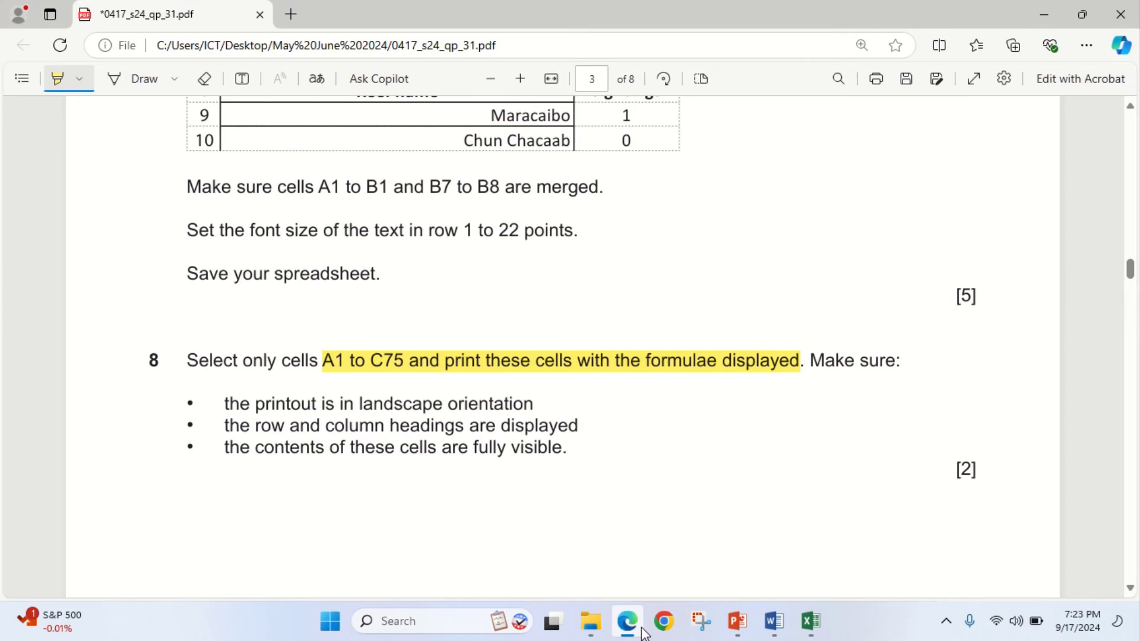
left_click(642, 631)
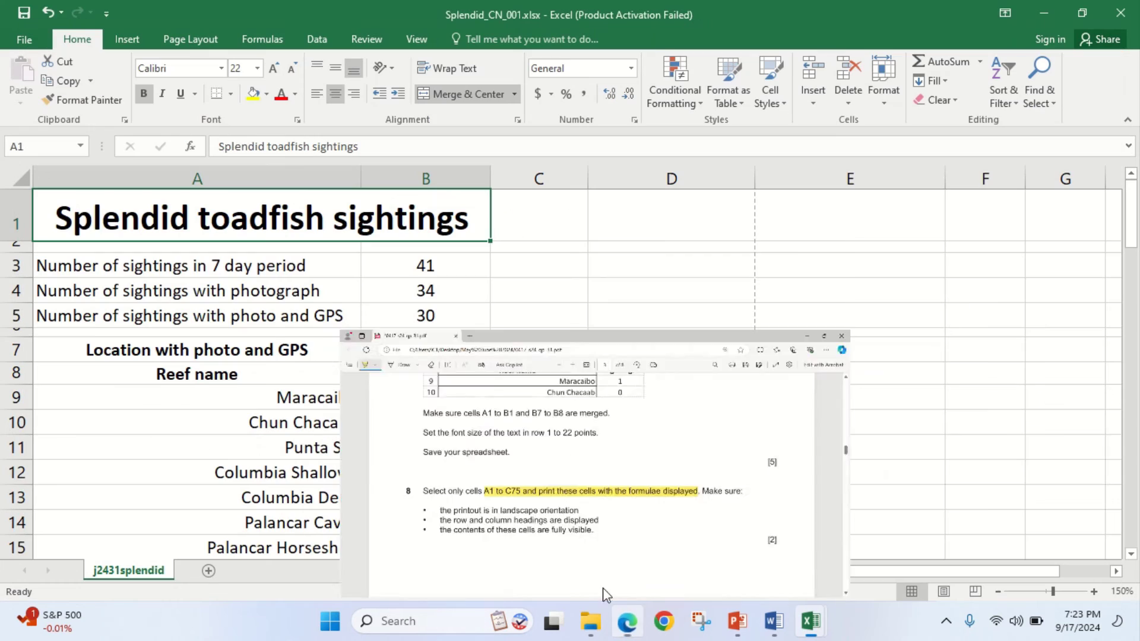
left_click_drag(82, 220, 547, 507)
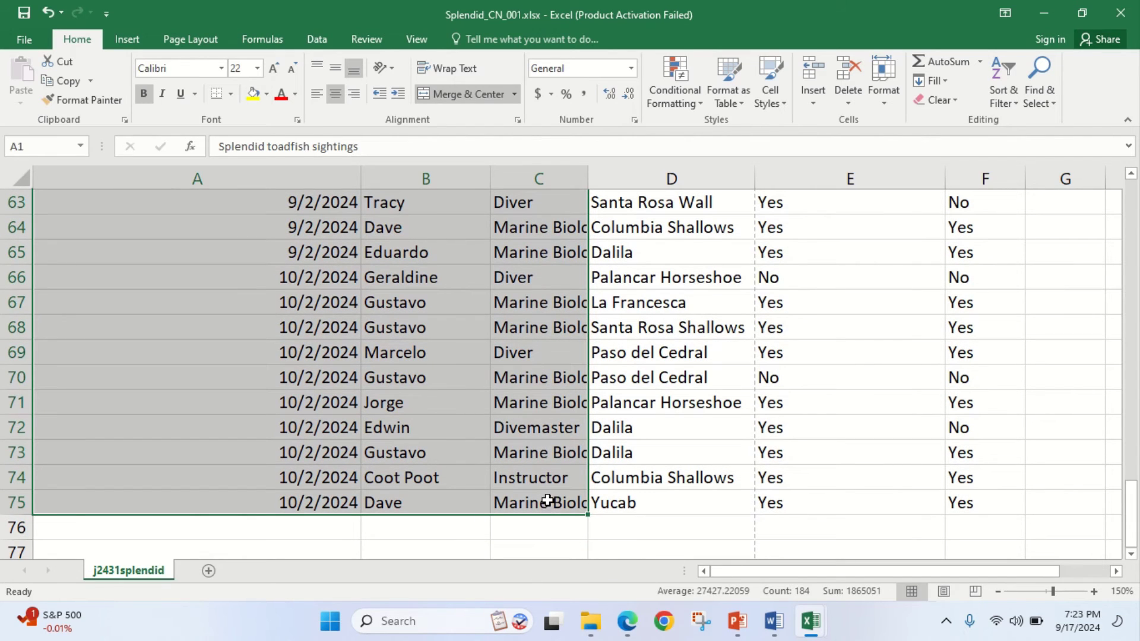
double_click(588, 179)
scroll(584, 226, "up", 20)
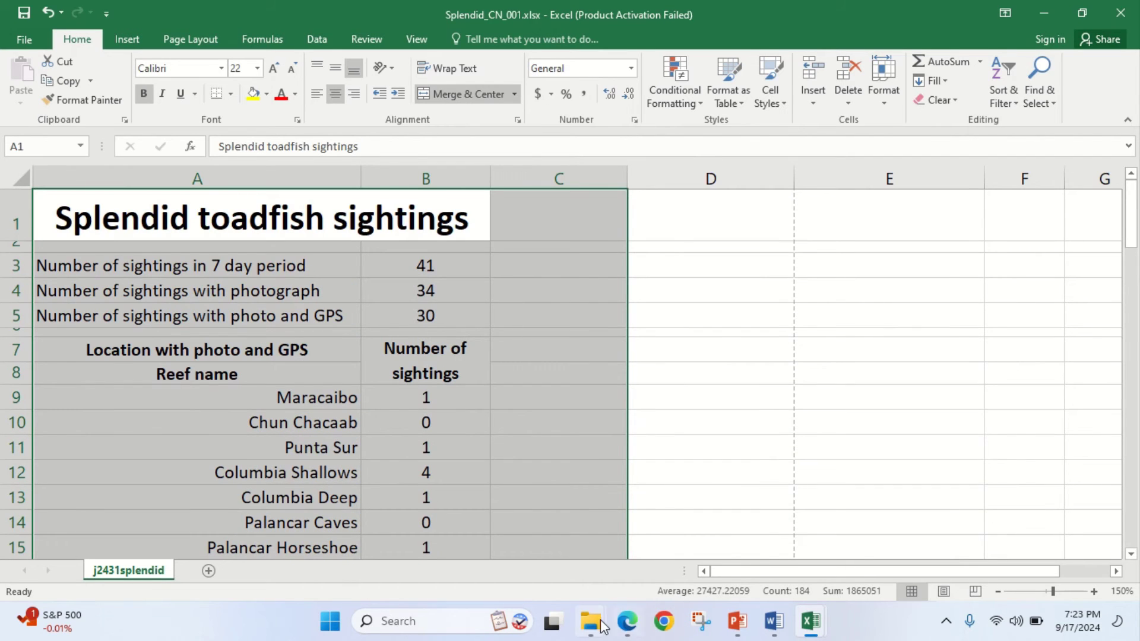
Check question 8's printout requirements in the exam paper and display the formulae in the Excel sheet
left_click(628, 624)
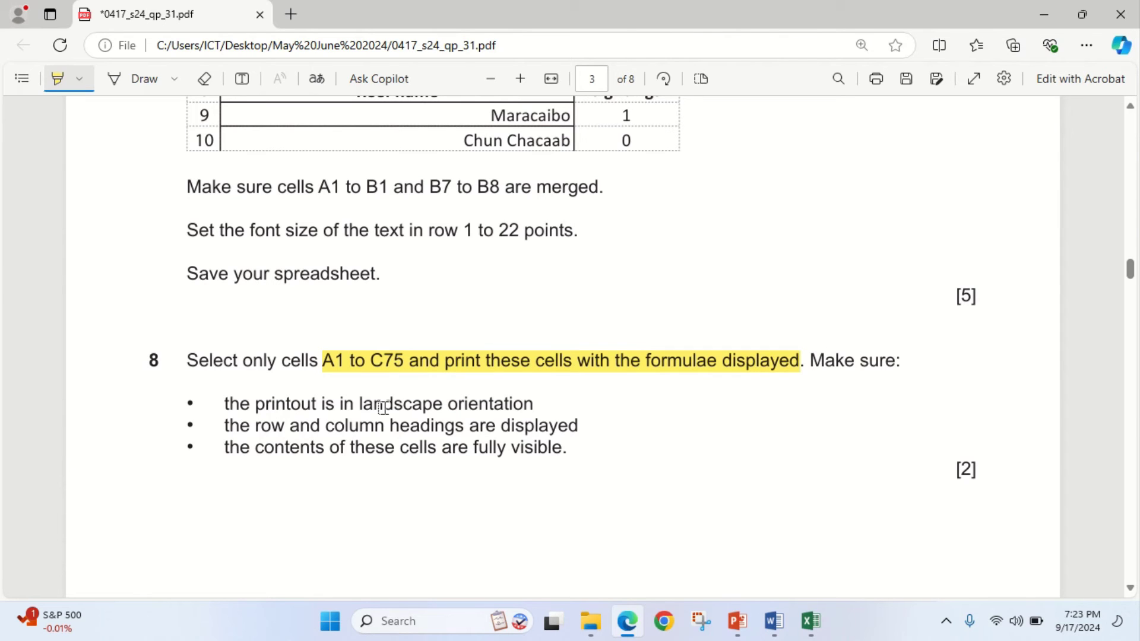
left_click(628, 621)
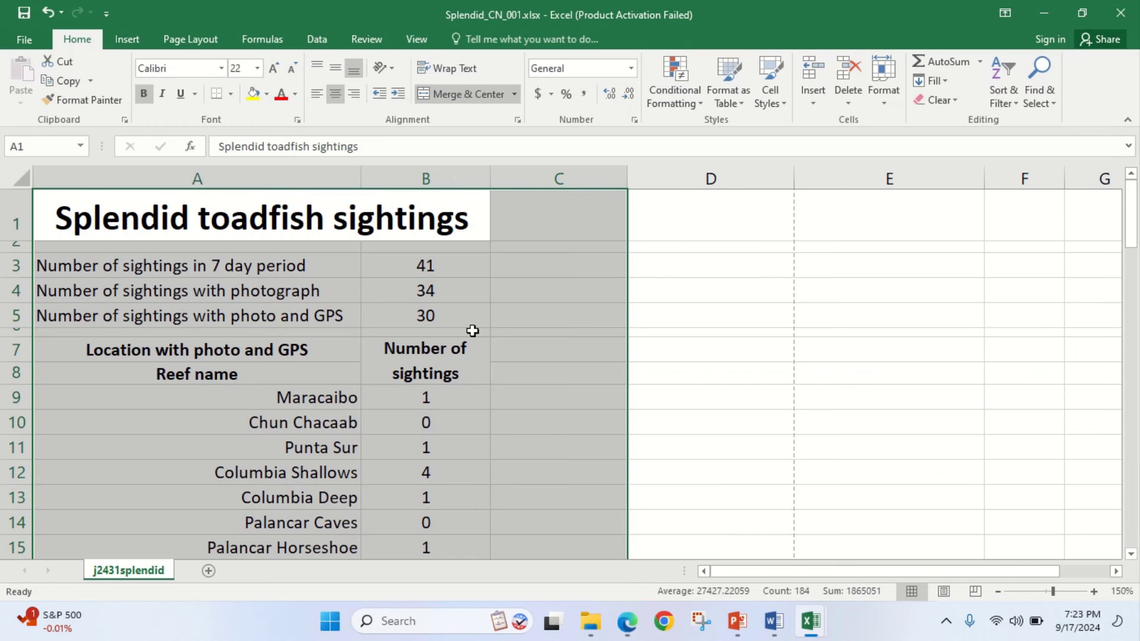
left_click(256, 37)
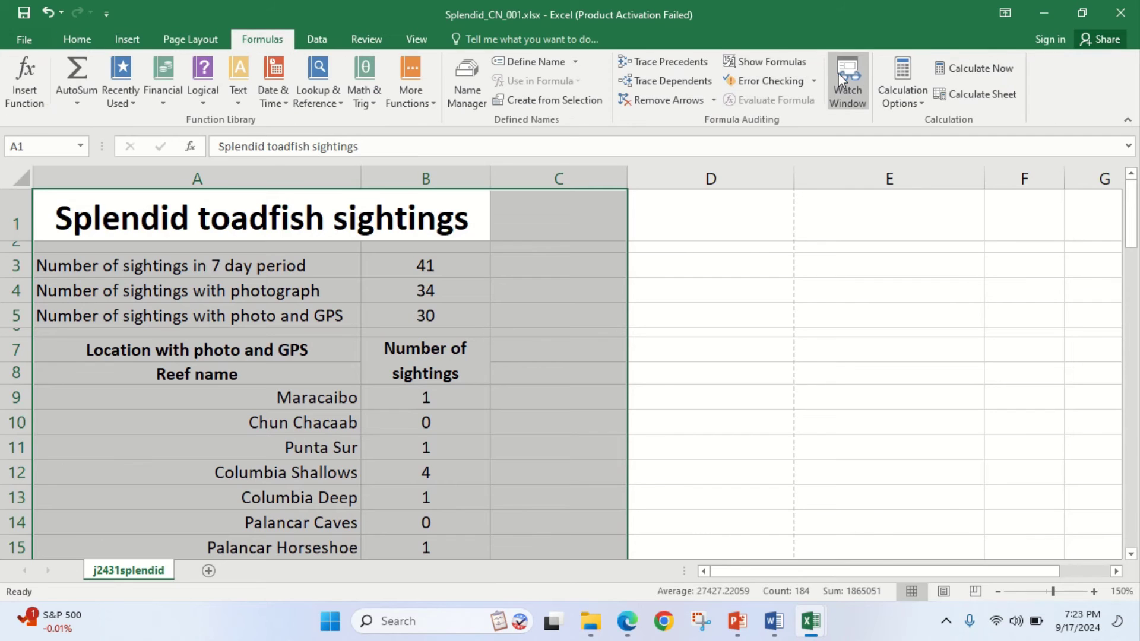
left_click(770, 63)
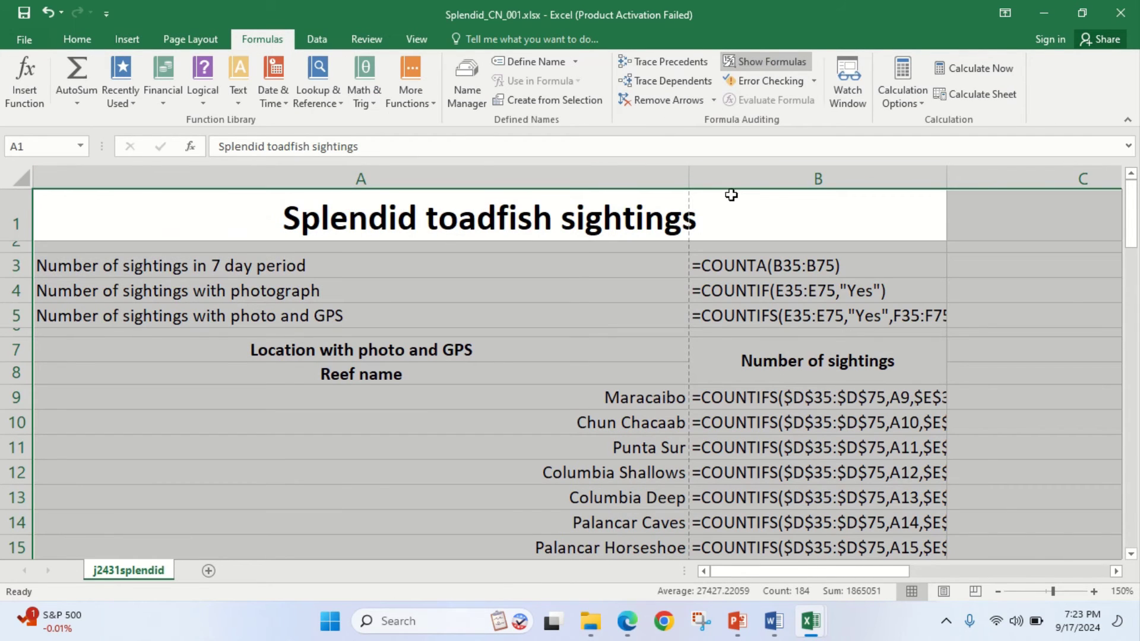
Autofit all the sheet's columns so the displayed formulae and labels are fully visible
left_click(236, 185)
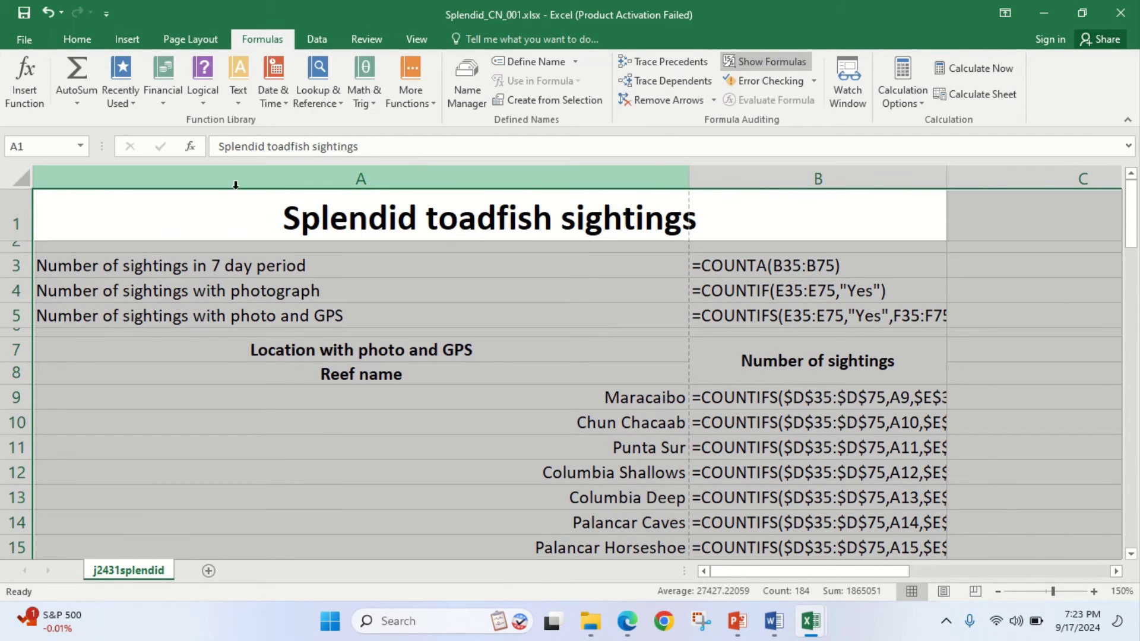
left_click(16, 175)
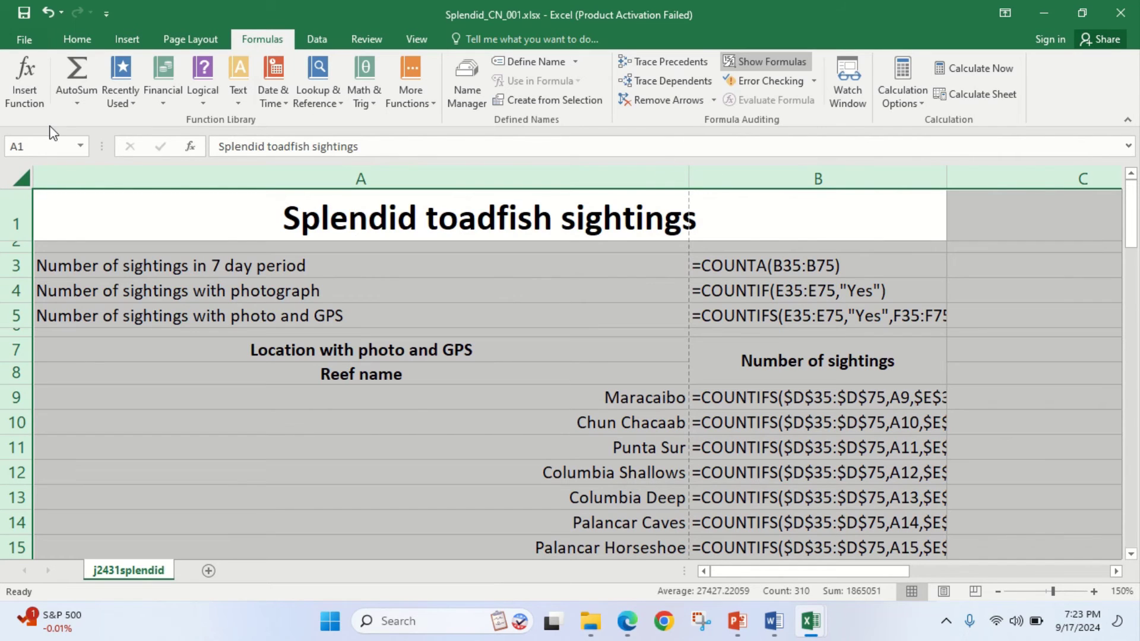
double_click(695, 181)
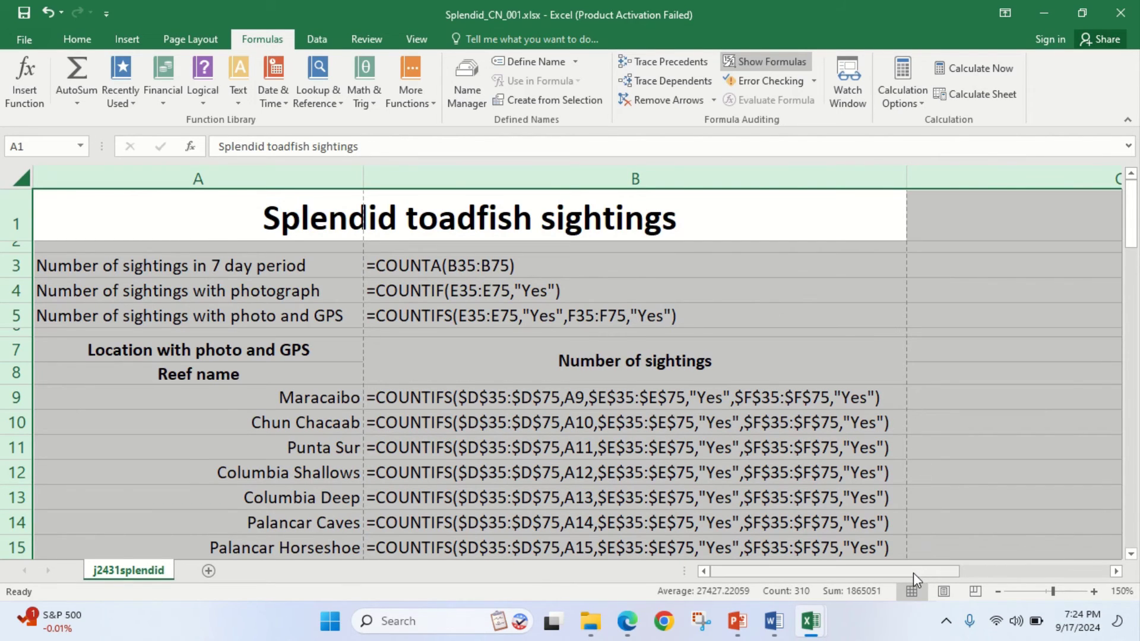
left_click_drag(914, 573, 1009, 572)
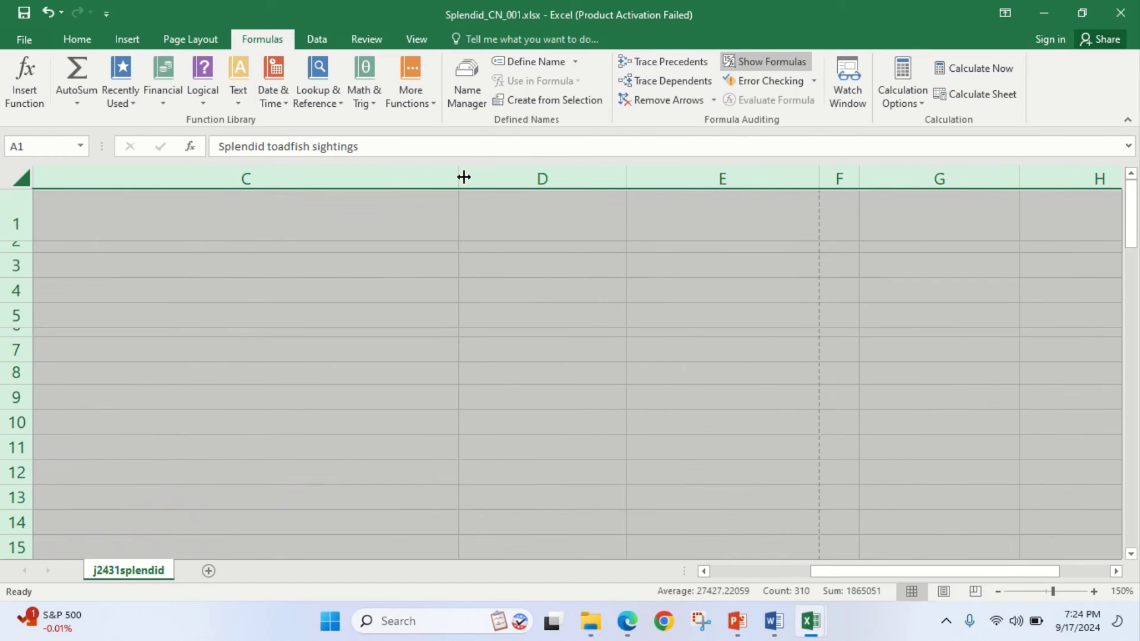
left_click(458, 178)
left_click_drag(875, 569, 575, 551)
left_click(501, 423)
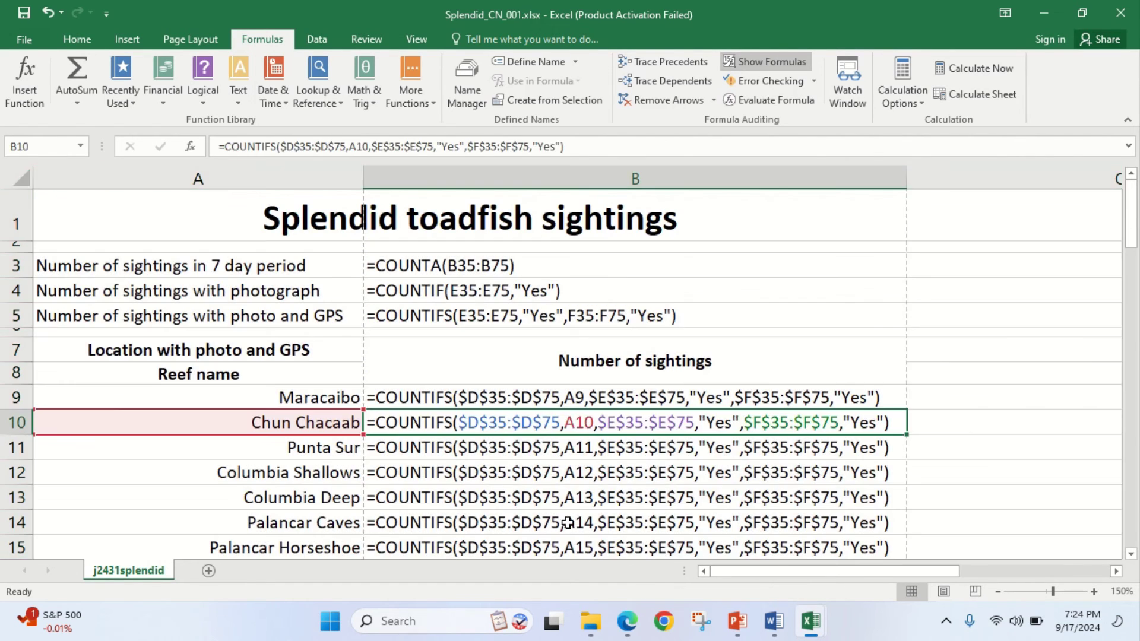
Check question 8's orientation requirement in the exam paper, then set the Excel sheet to landscape and choose its paper size
left_click(627, 622)
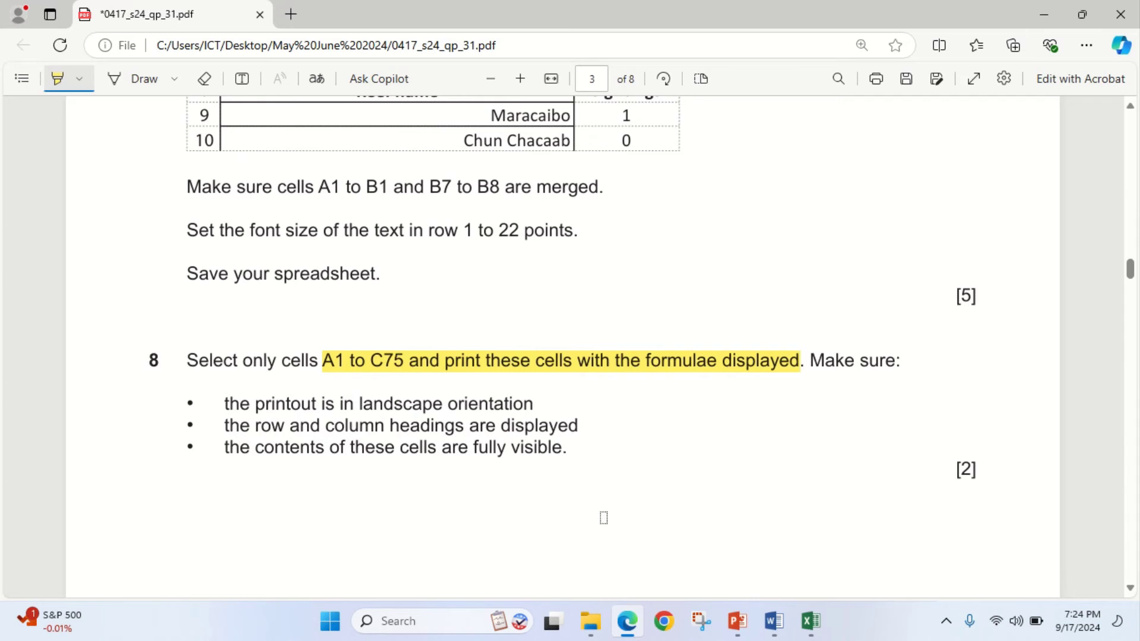
left_click(628, 621)
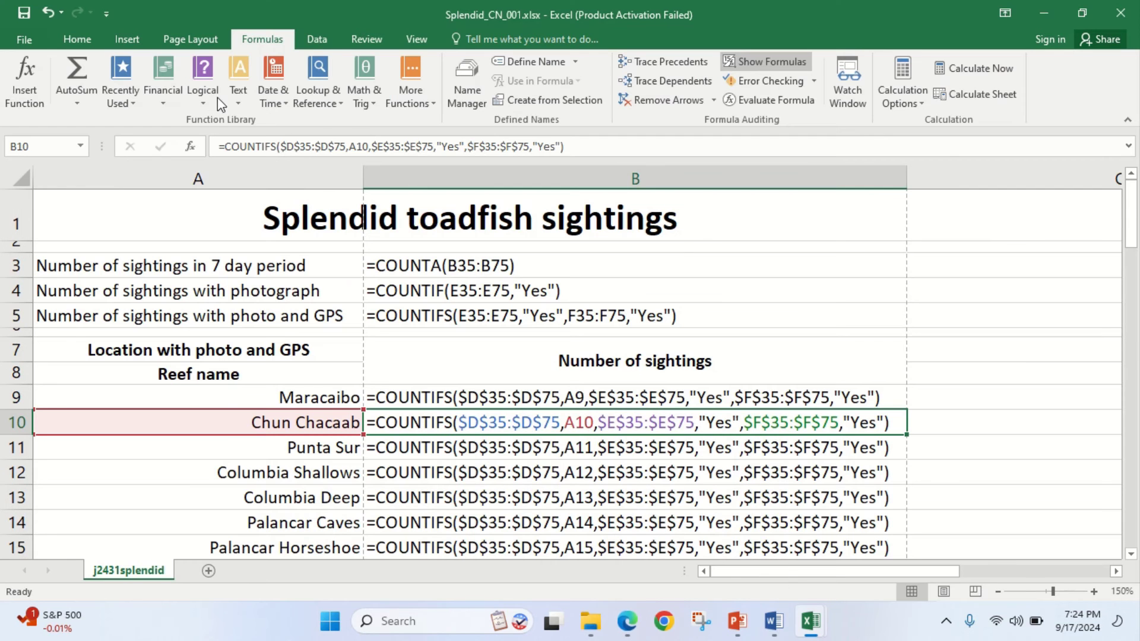
left_click(187, 39)
left_click(177, 98)
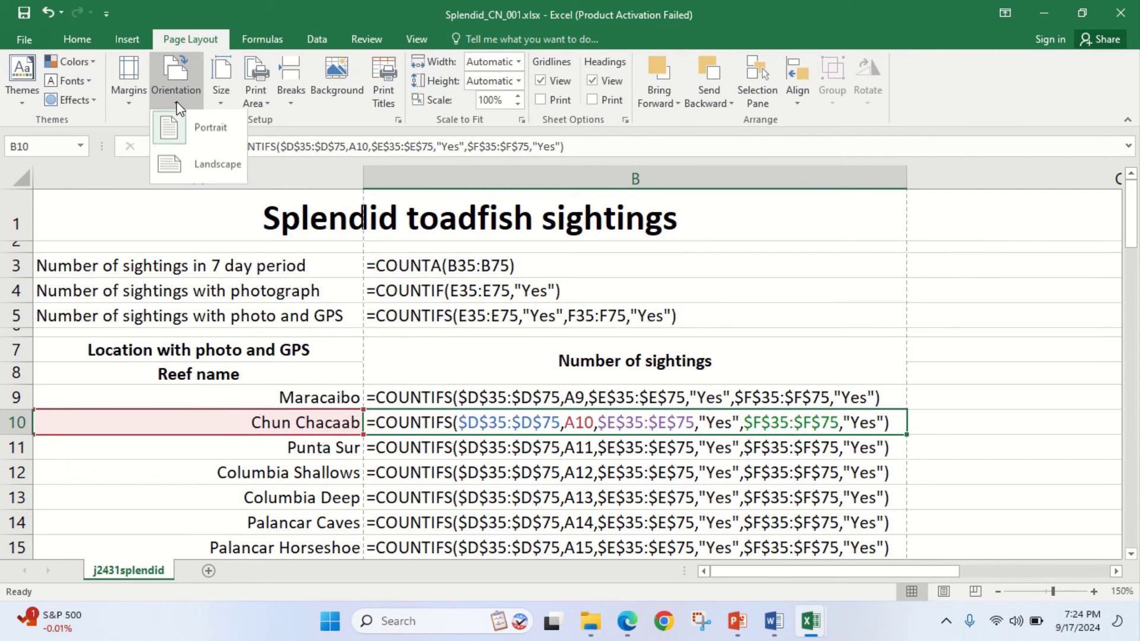
left_click(177, 162)
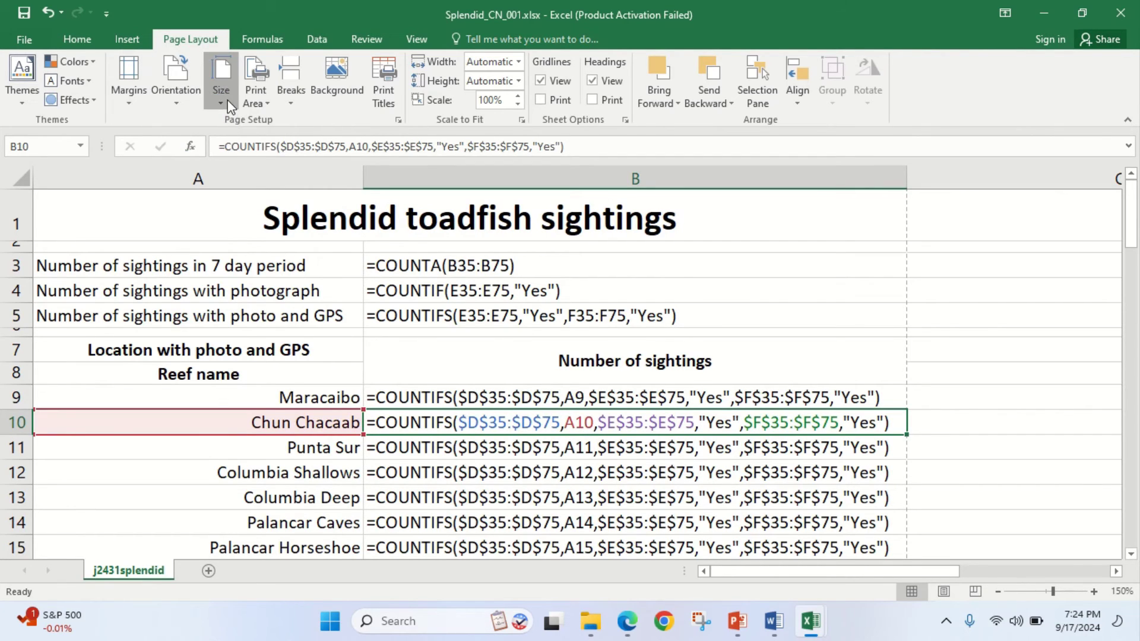
left_click(222, 95)
left_click(279, 347)
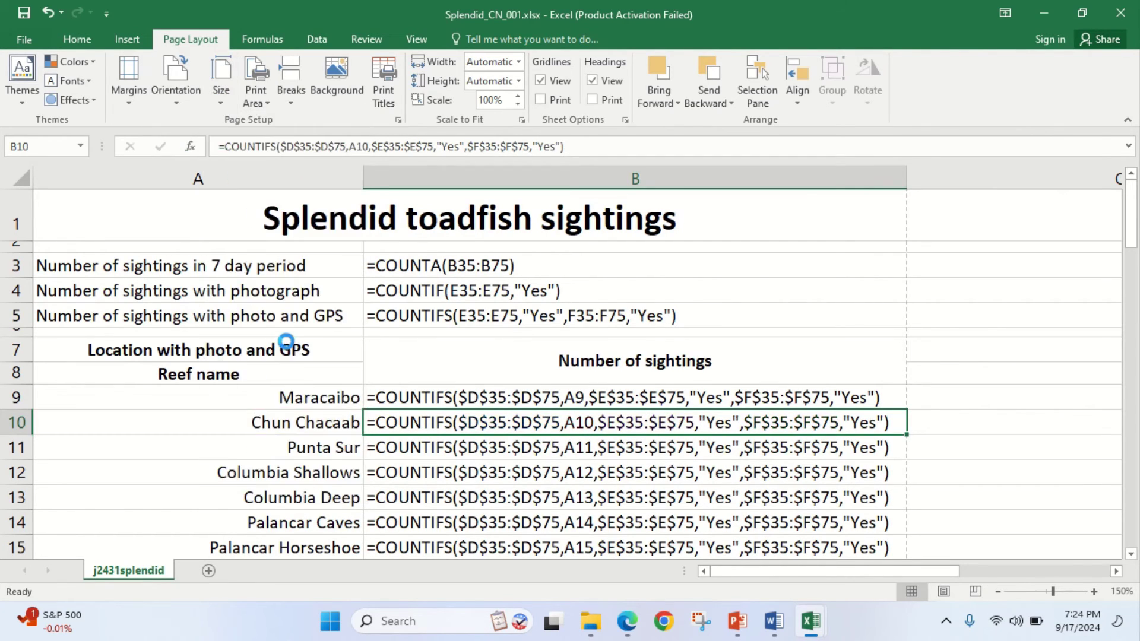
Check question 8's headings requirement in the exam paper, then enable printed row and column headings in Excel and preview the printout
left_click(456, 300)
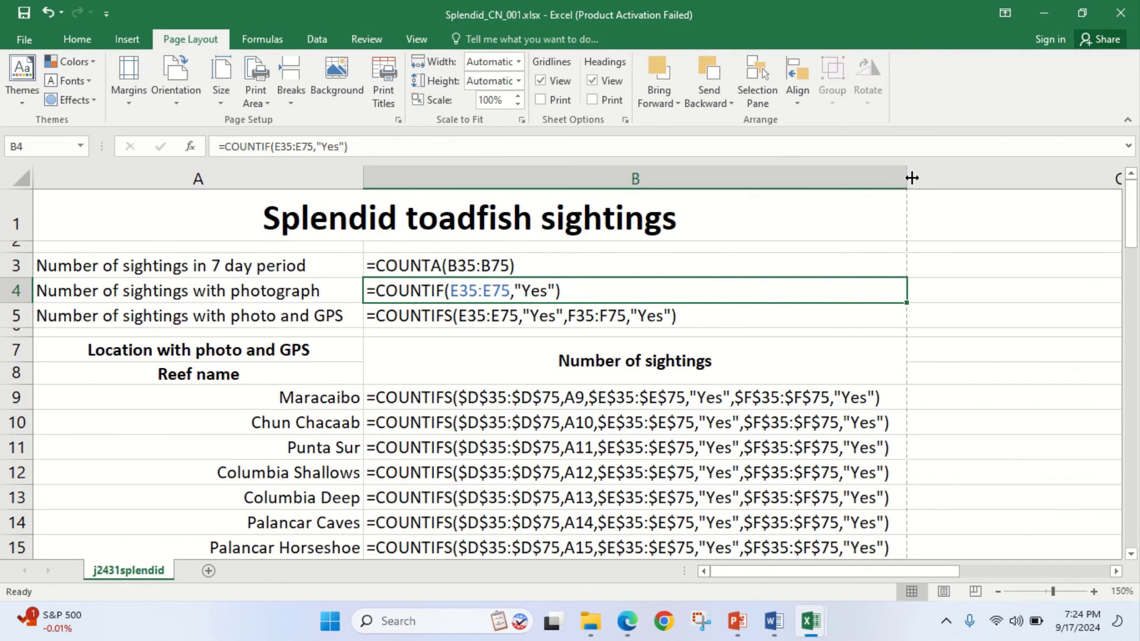
left_click(628, 621)
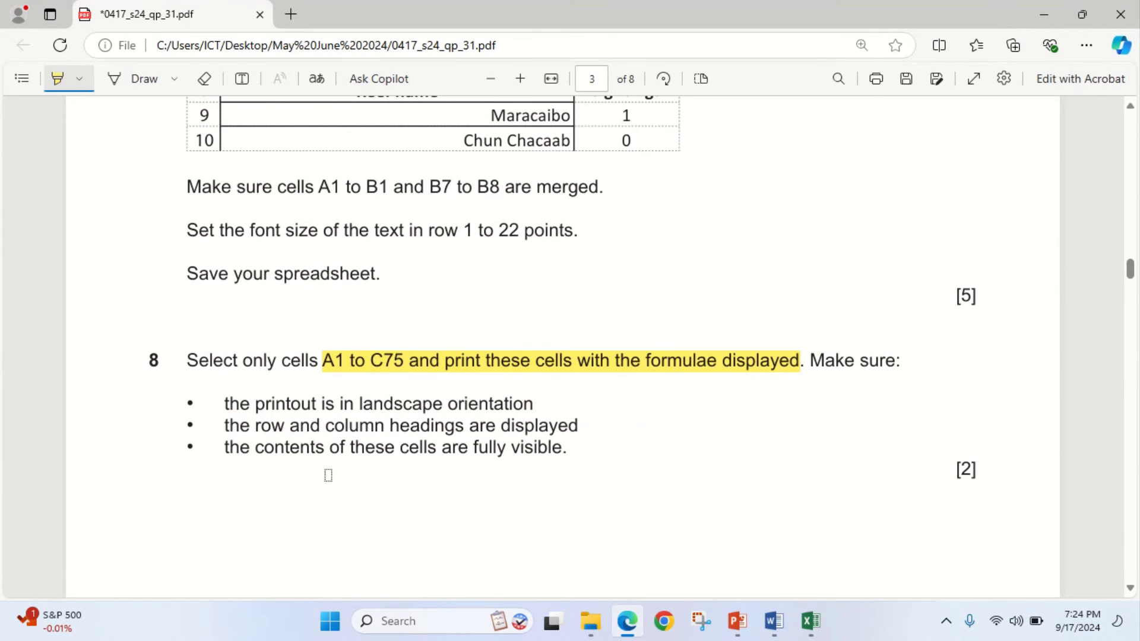
left_click(625, 620)
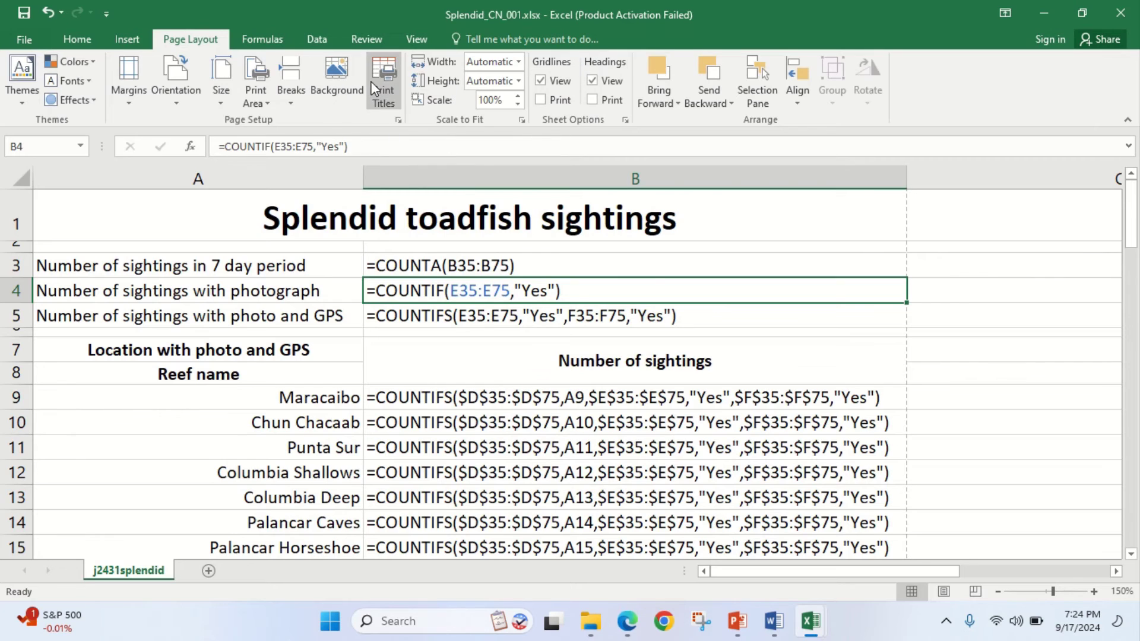
left_click(384, 89)
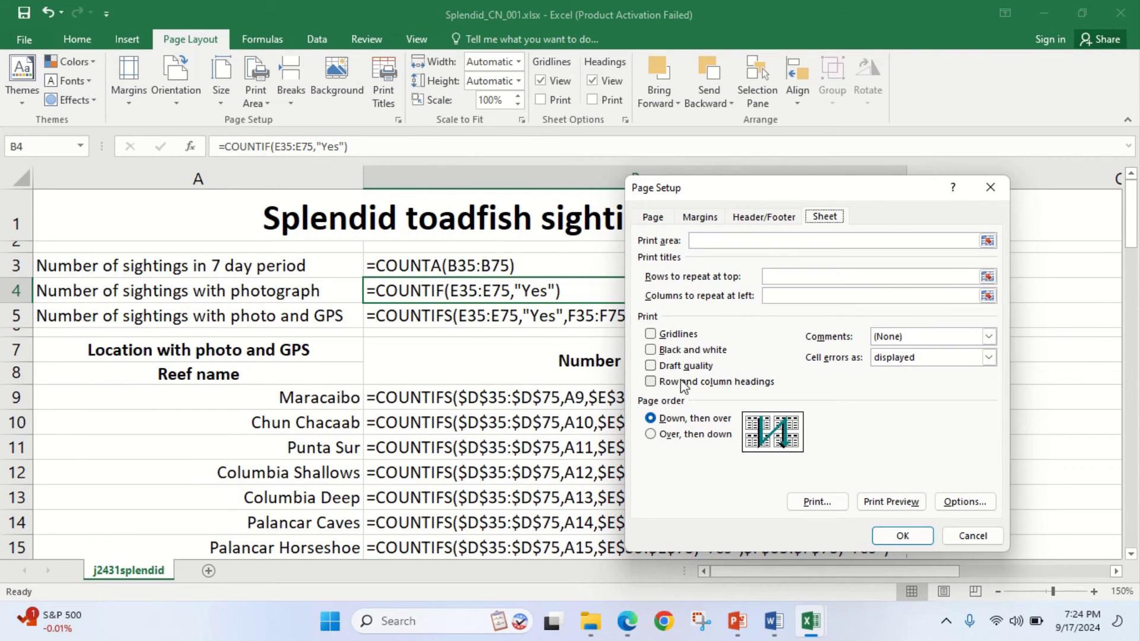
left_click(652, 383)
left_click(900, 504)
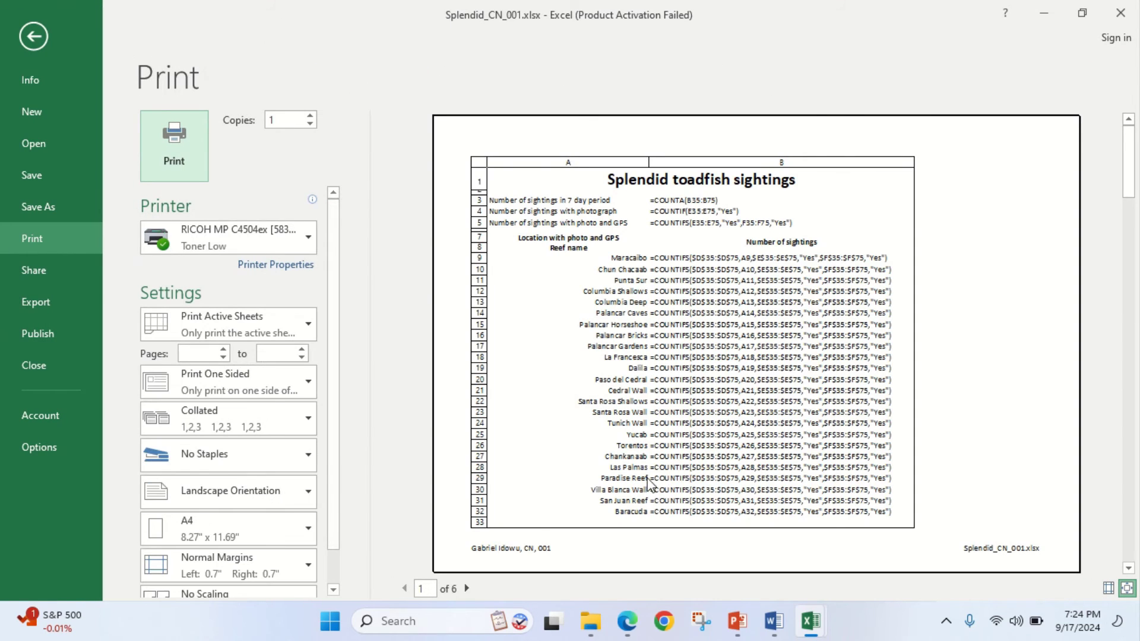
Look through the preview pages and restrict the printout to the current selection
left_click(468, 589)
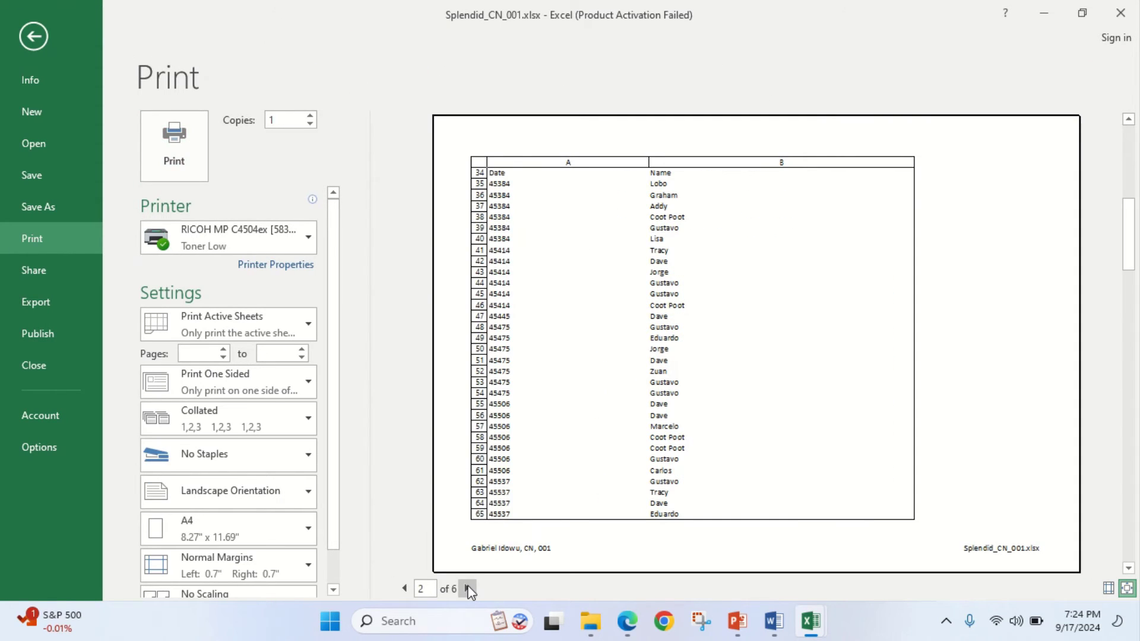
left_click(468, 589)
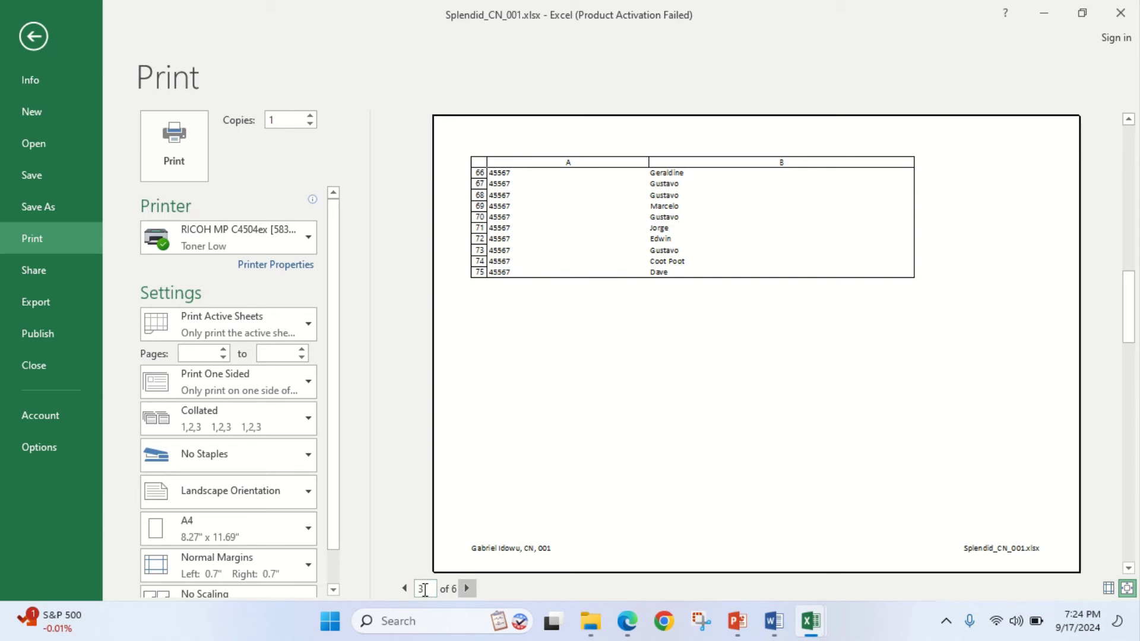
left_click(405, 588)
left_click(404, 588)
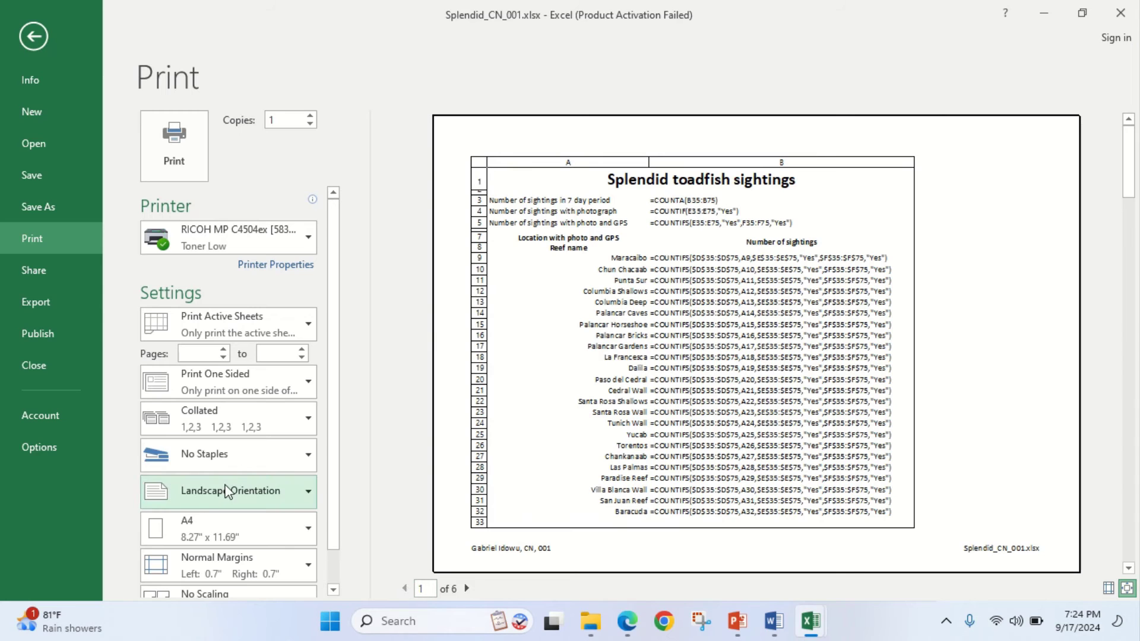
left_click(305, 326)
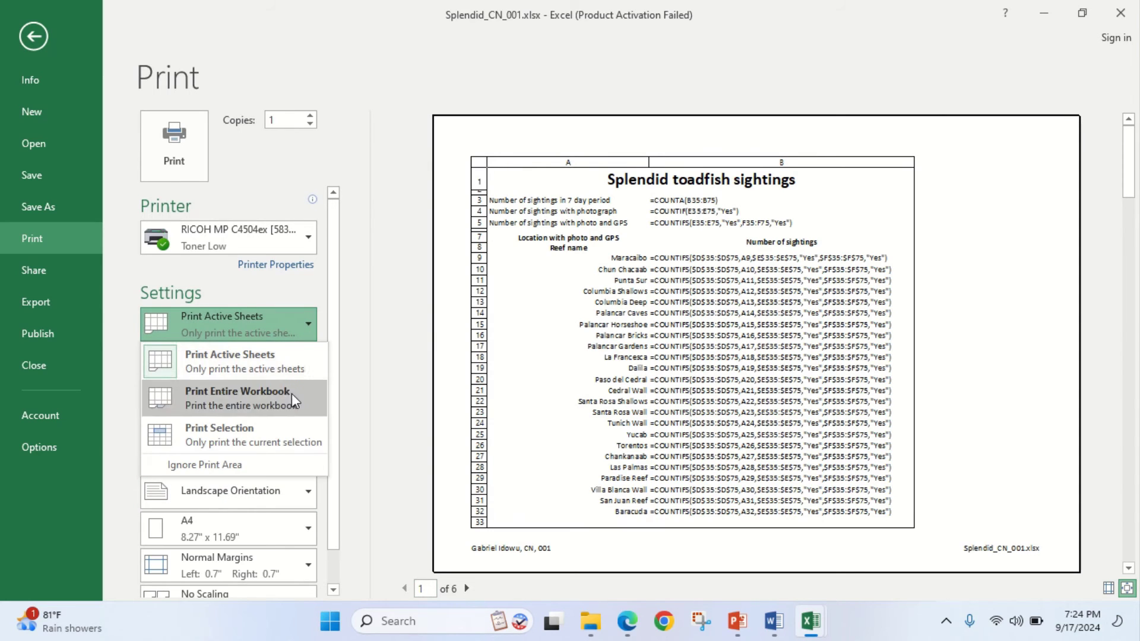
left_click(244, 436)
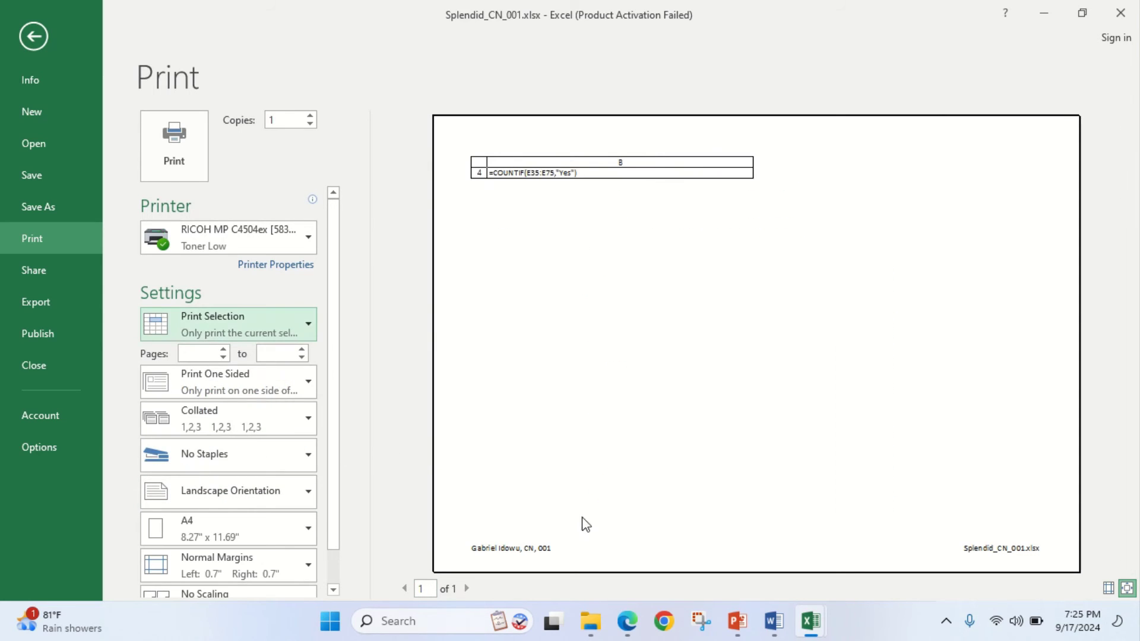
Select cells A1:C75 on the sheet and page through the print preview of this selection
left_click(33, 35)
left_click_drag(166, 225, 423, 454)
left_click(25, 40)
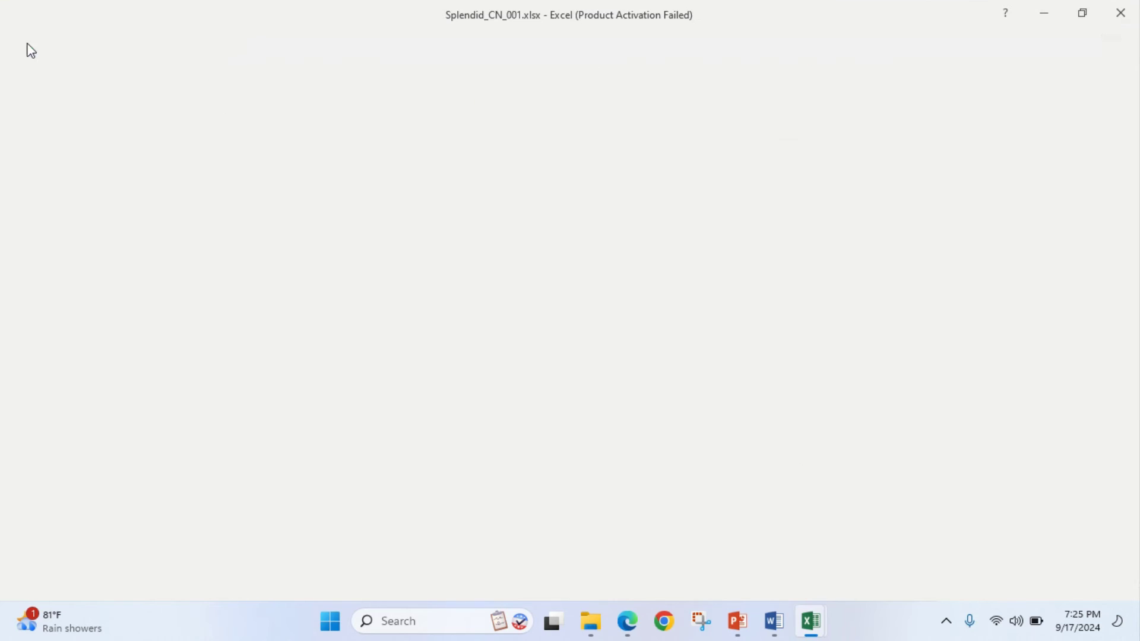
left_click(31, 244)
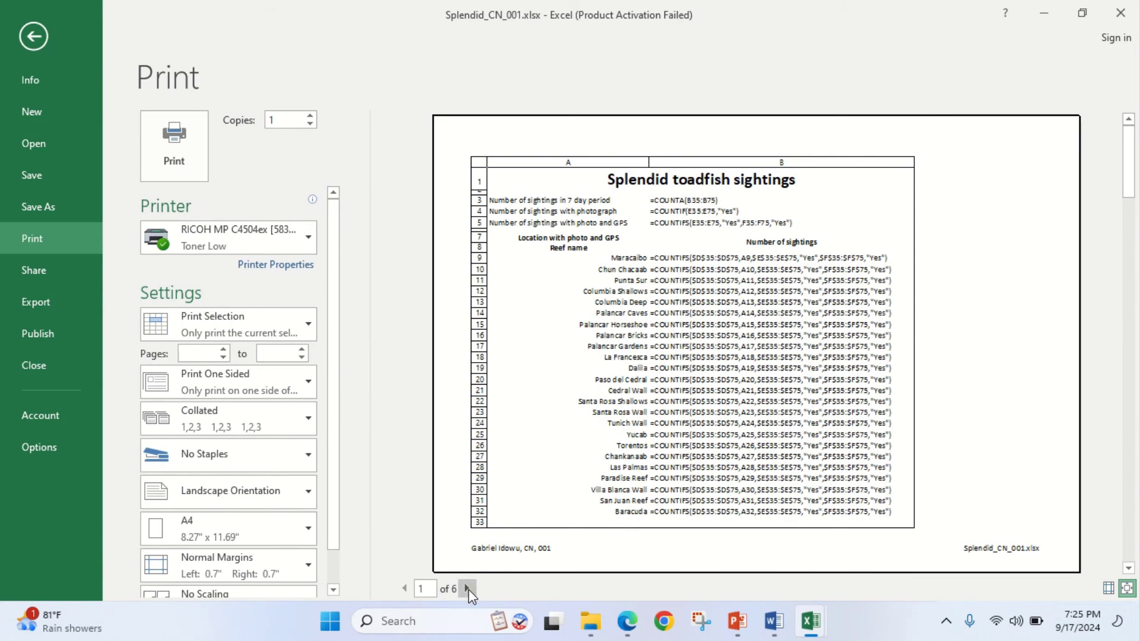
left_click(468, 588)
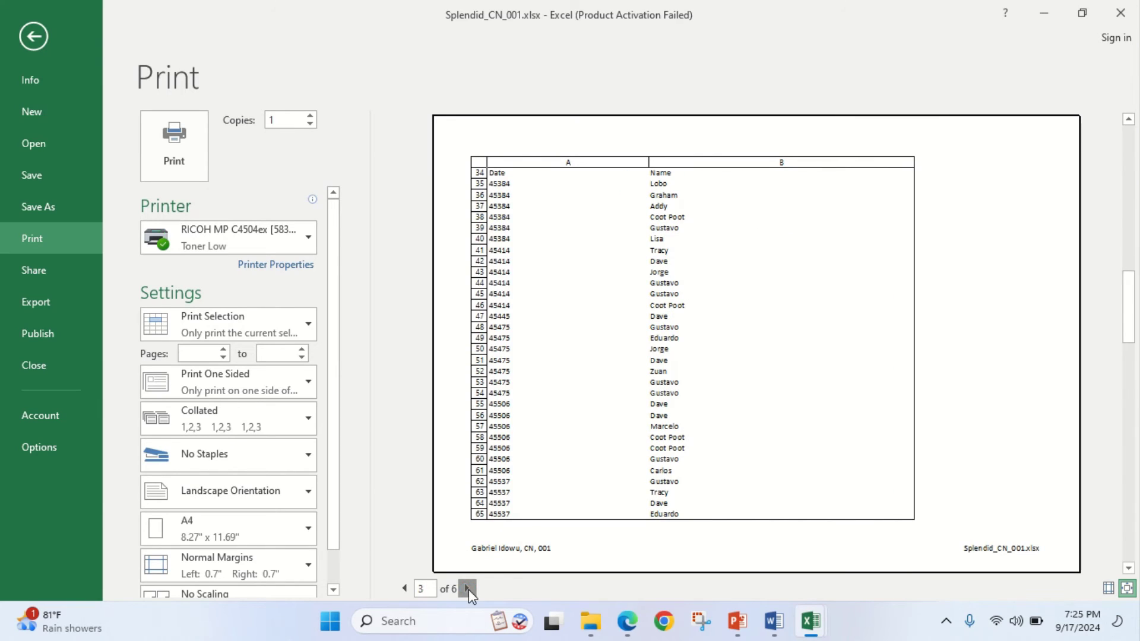
left_click(468, 589)
left_click(468, 588)
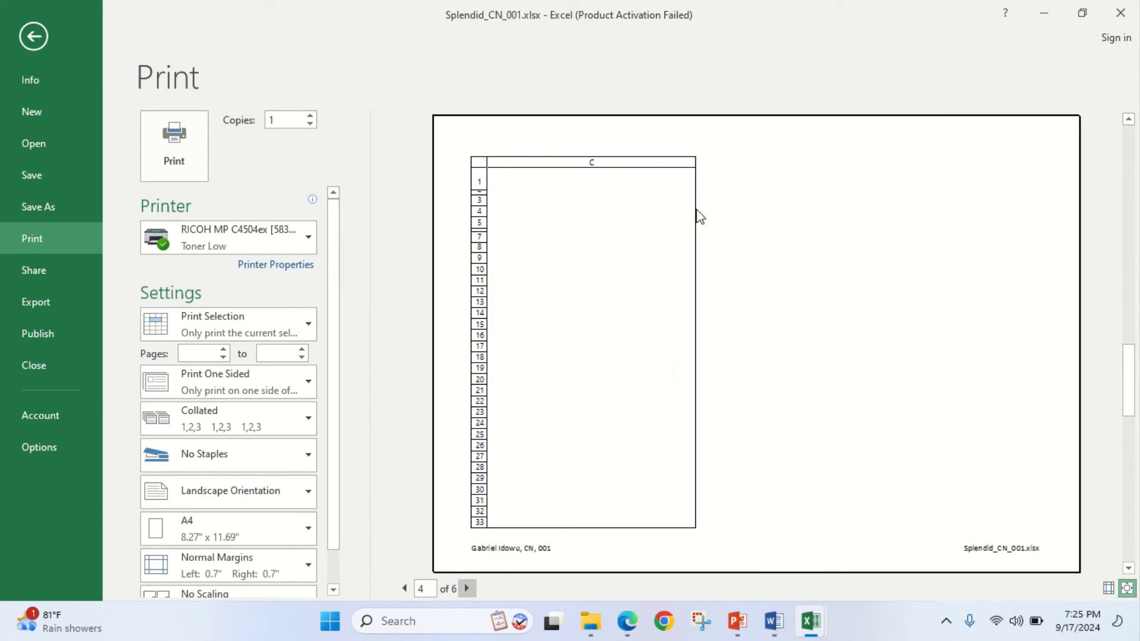
left_click(469, 588)
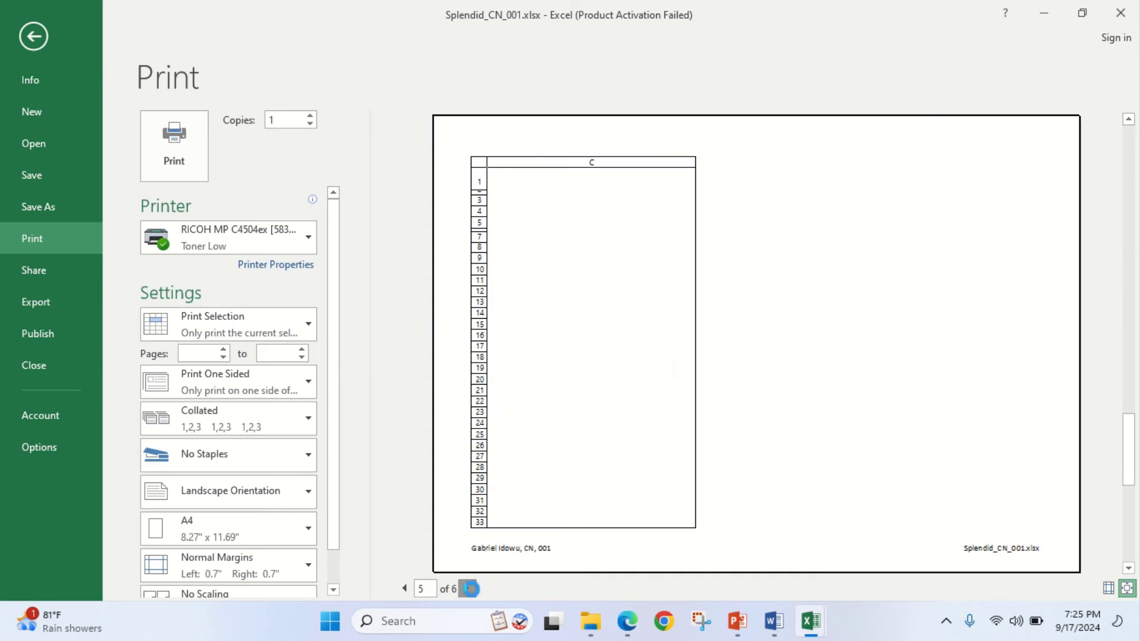
left_click(468, 589)
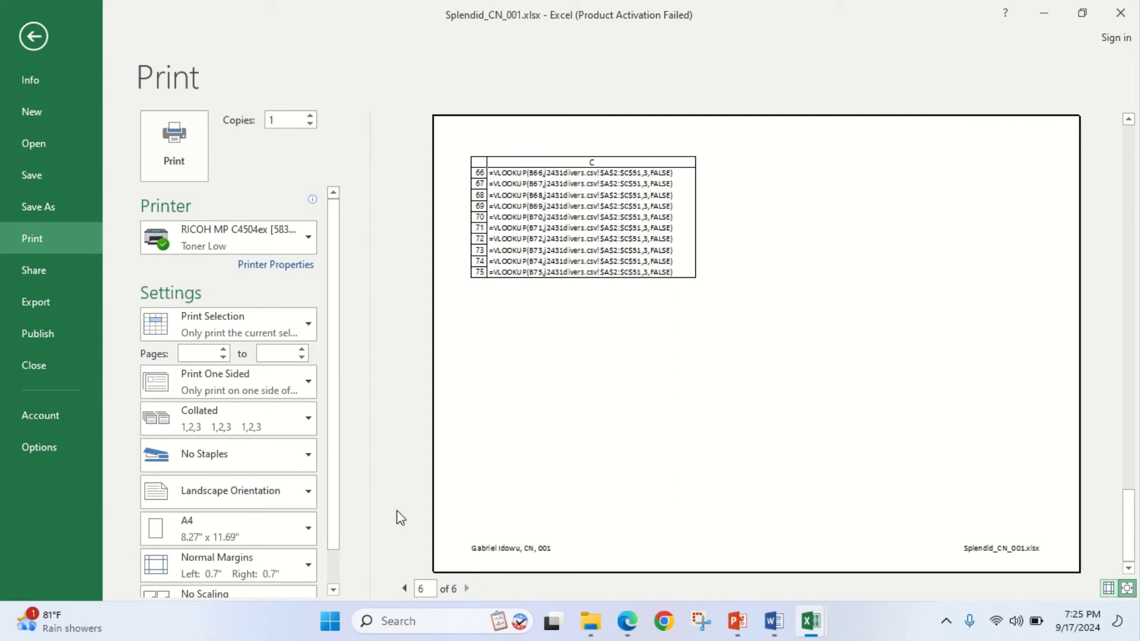
Recheck question 8's requirements in the exam paper and look over the selected range in the Excel sheet
left_click(30, 37)
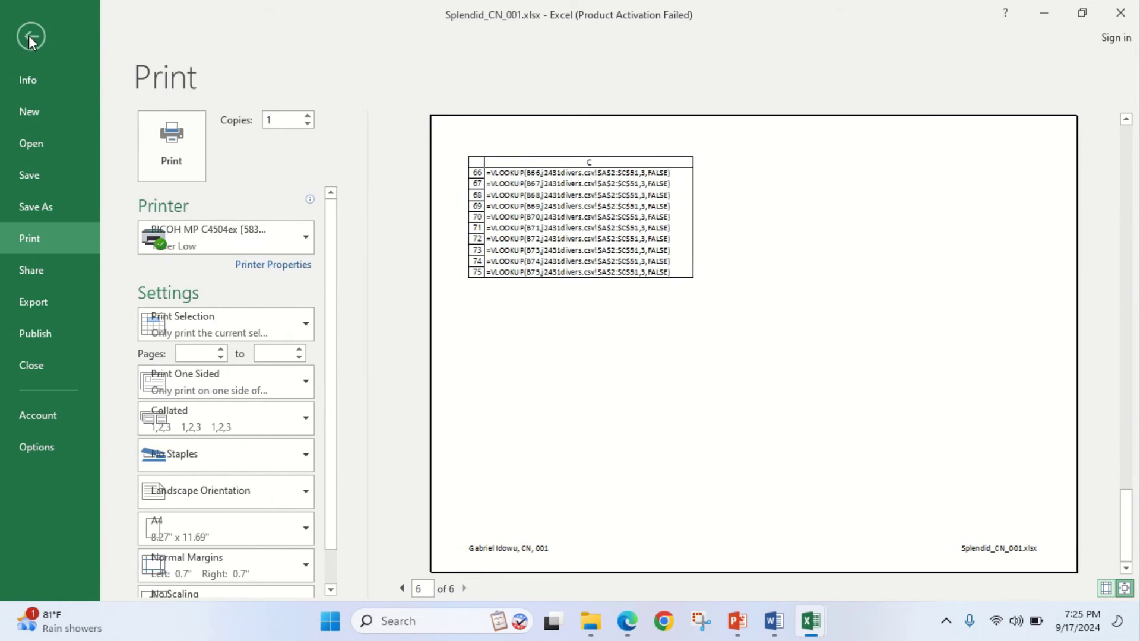
left_click(628, 619)
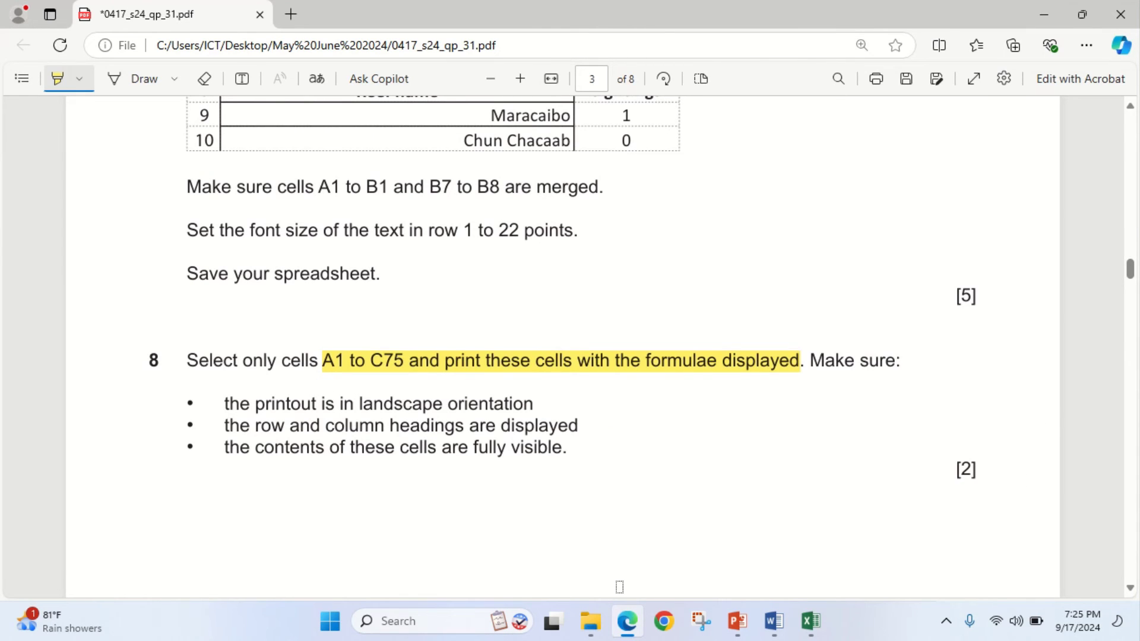
left_click(627, 621)
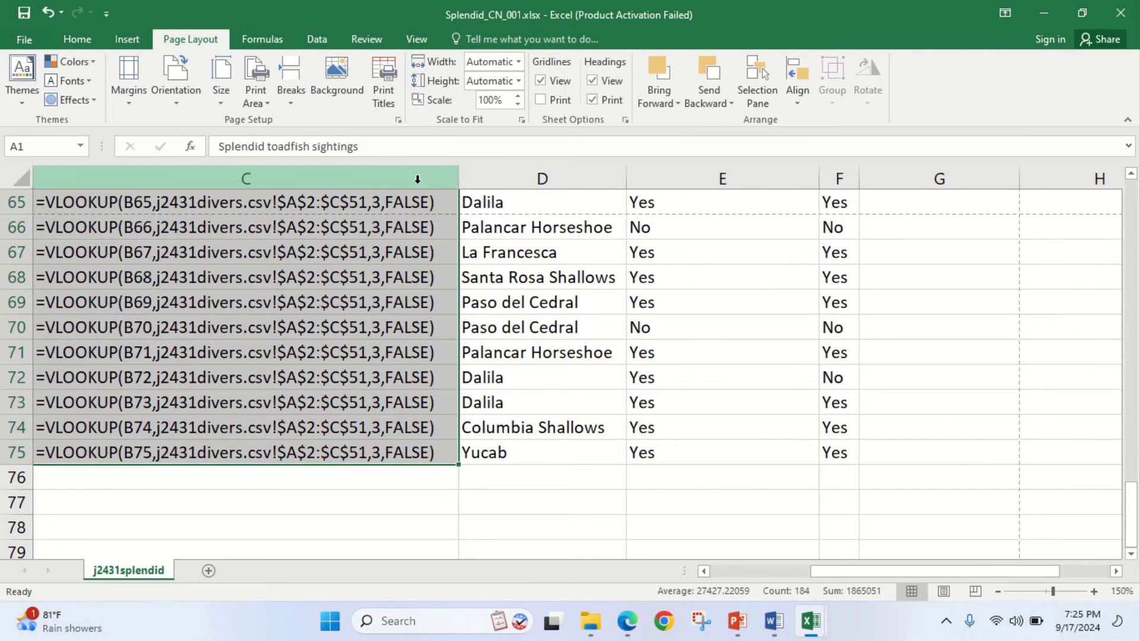
left_click_drag(911, 572, 544, 534)
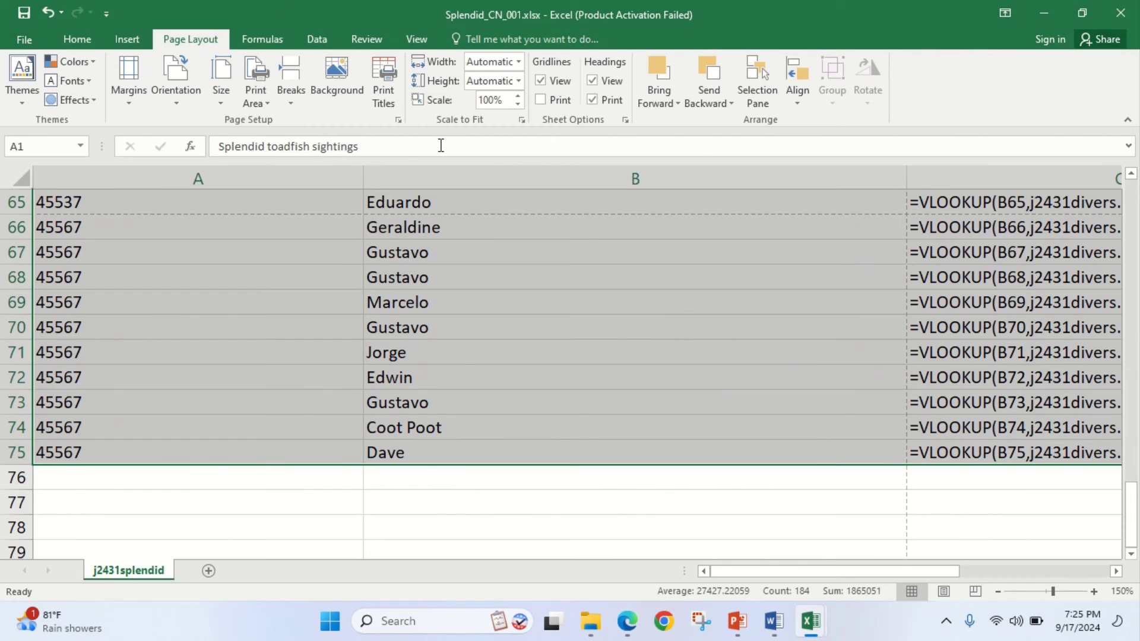
scroll(774, 285, "up", 16)
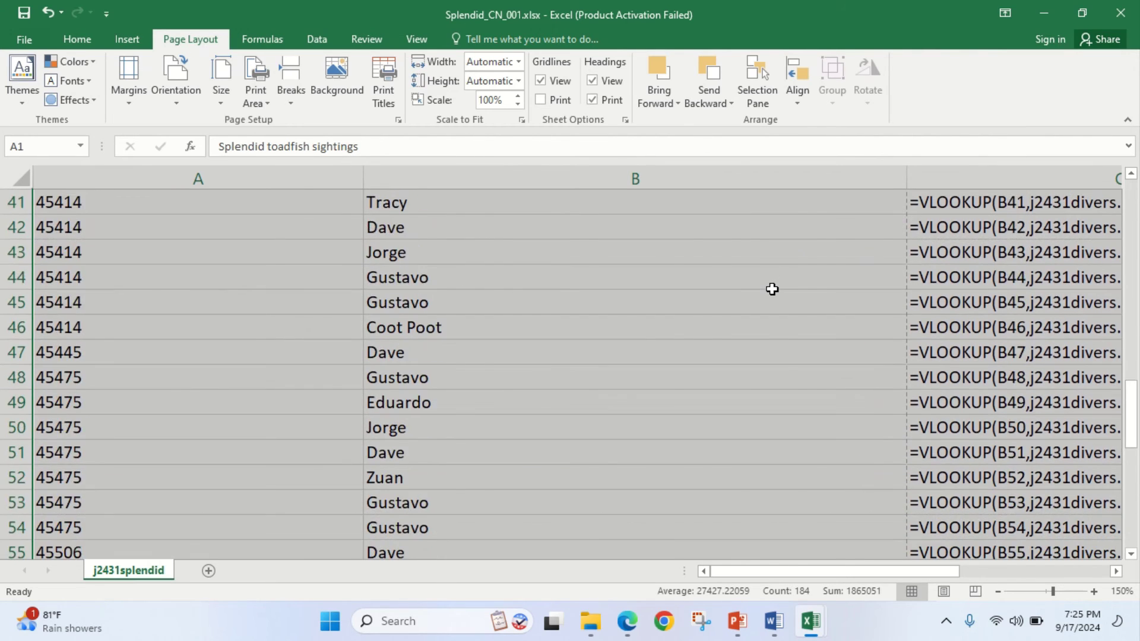
scroll(774, 286, "up", 5)
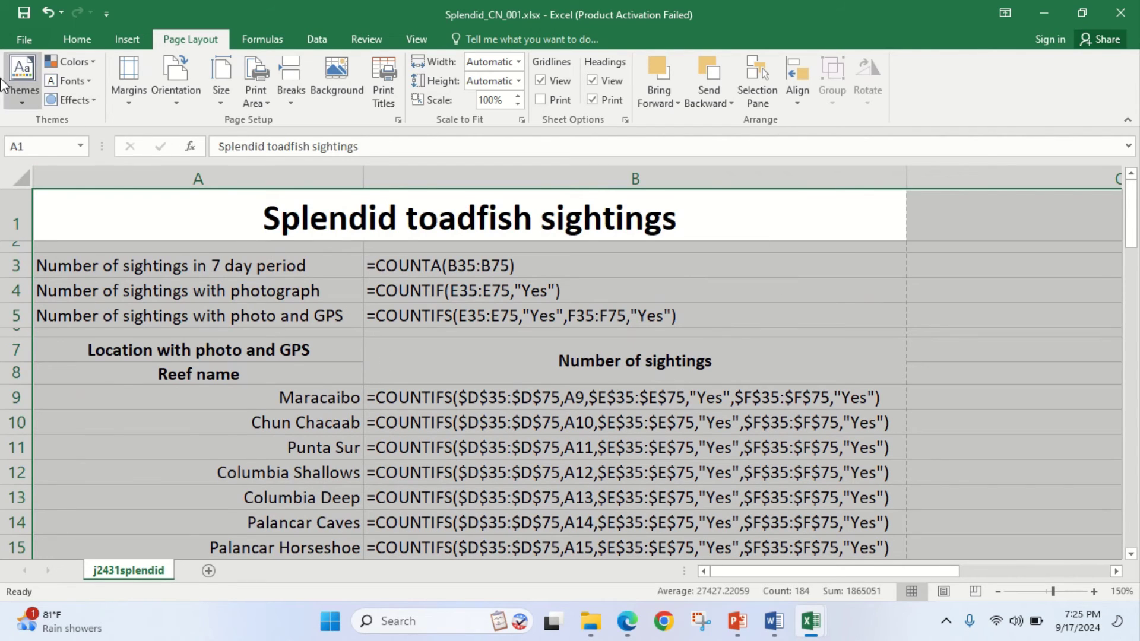
Review every preview page of the selected cells and the print scaling options, and return to the sheet
left_click(22, 42)
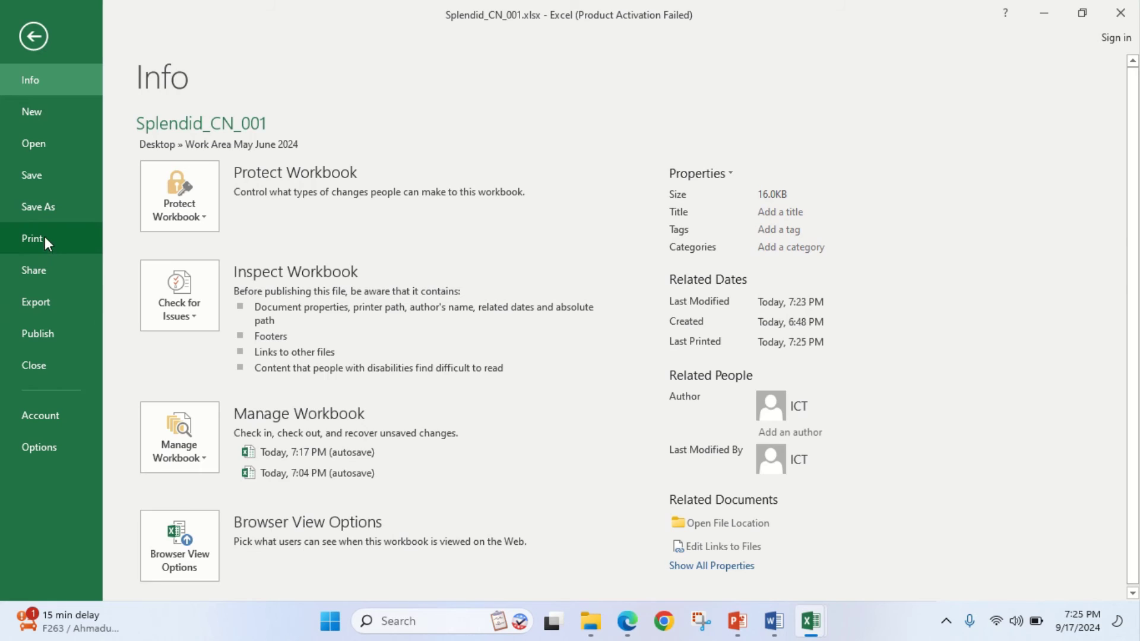
left_click(45, 237)
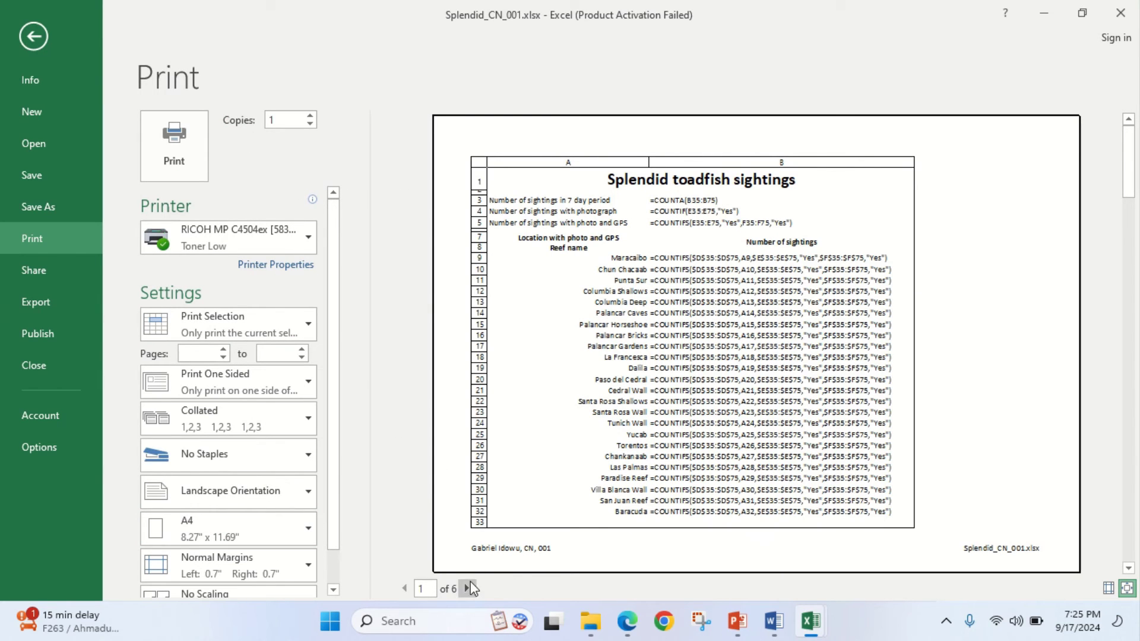
left_click(469, 588)
left_click(469, 588)
left_click(469, 588)
left_click(469, 588)
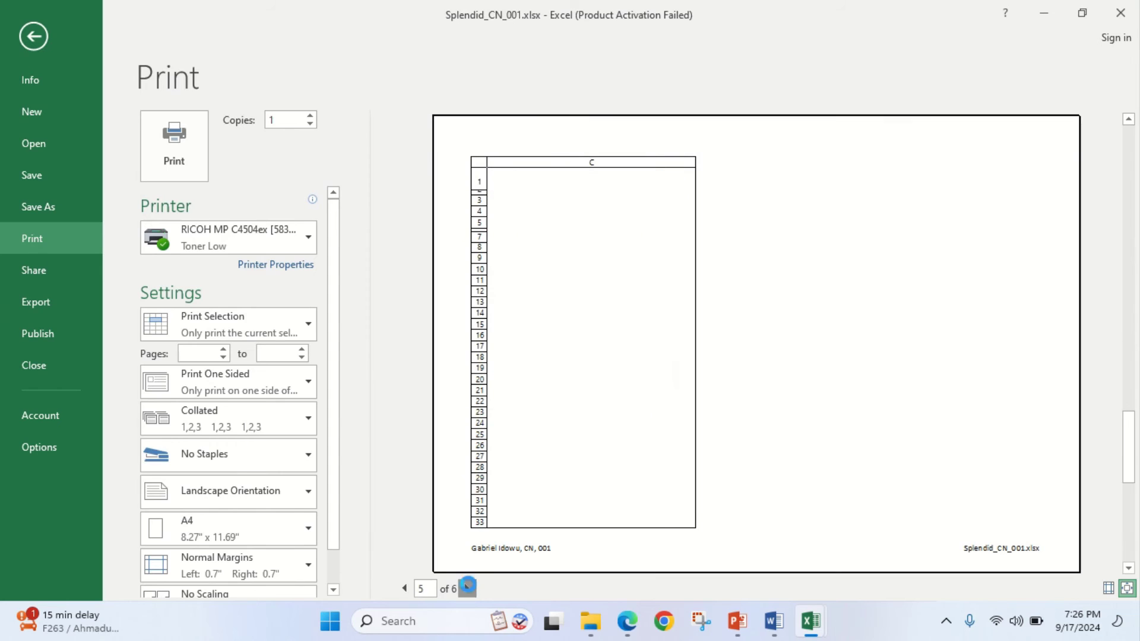
left_click(468, 588)
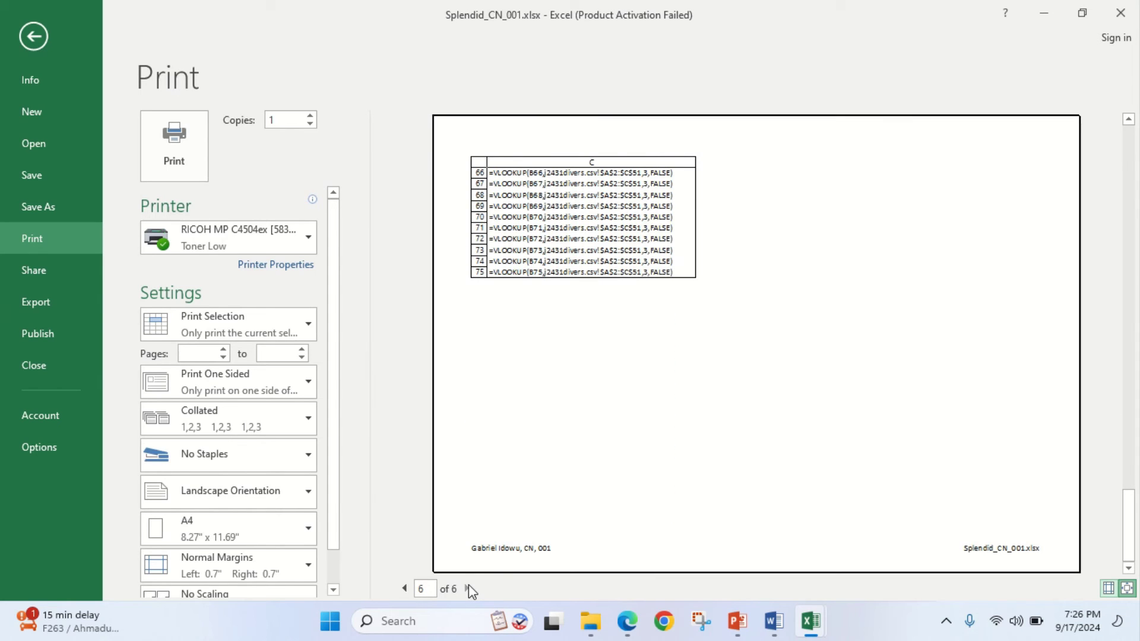
left_click_drag(340, 539, 339, 580)
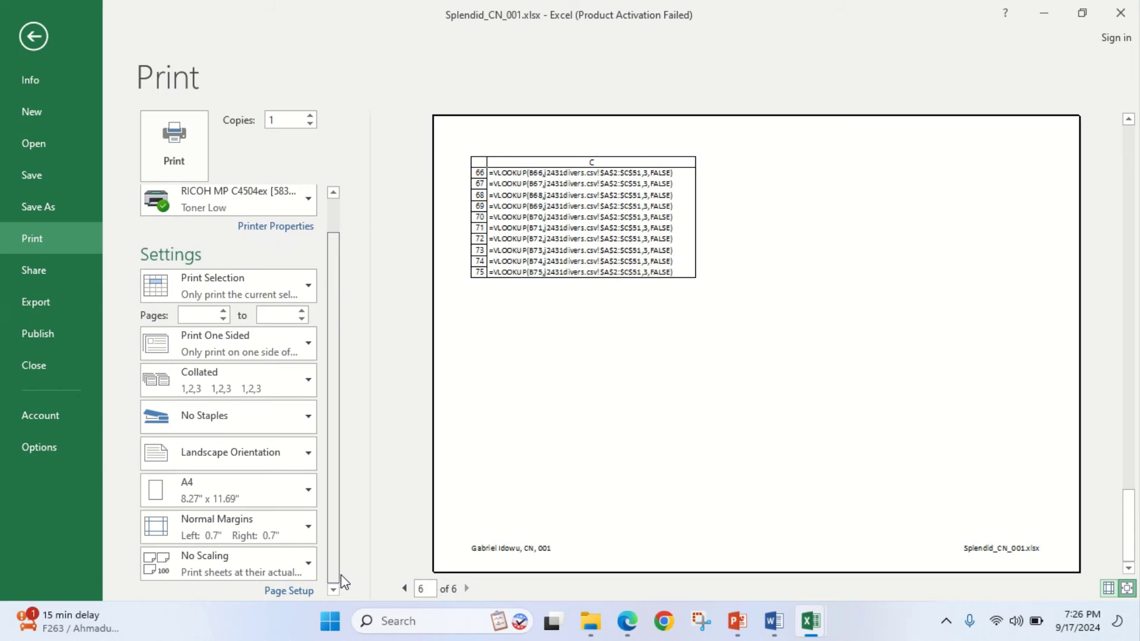
left_click(288, 565)
left_click(288, 565)
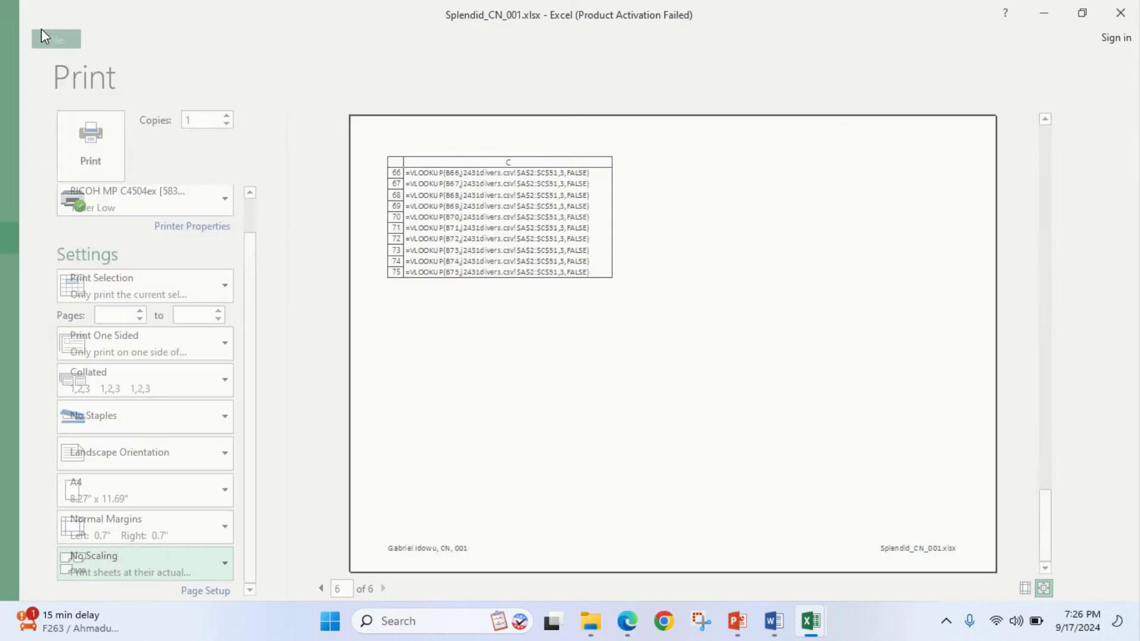
left_click(41, 29)
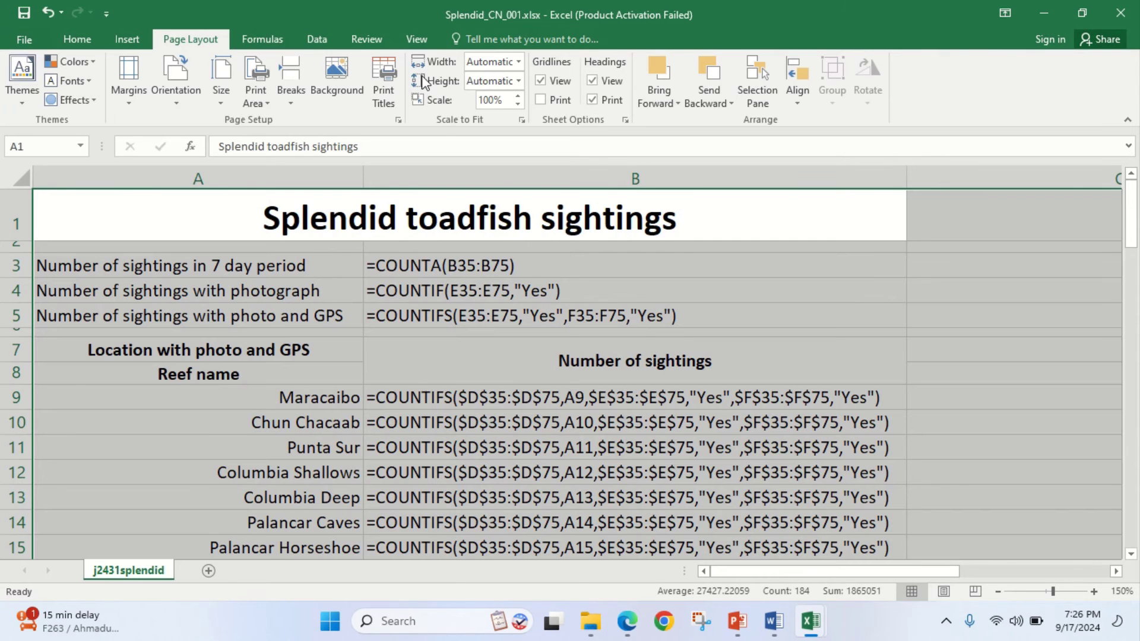
Scale the printout's height to 4 pages and page through the print preview to check the layout
left_click(518, 83)
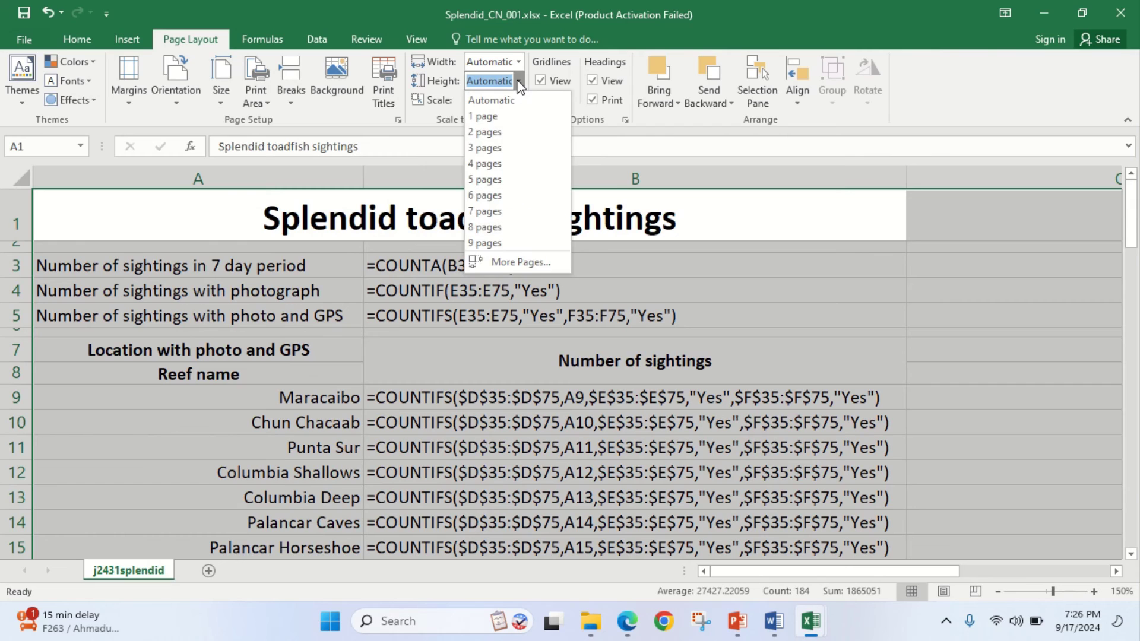
left_click(485, 164)
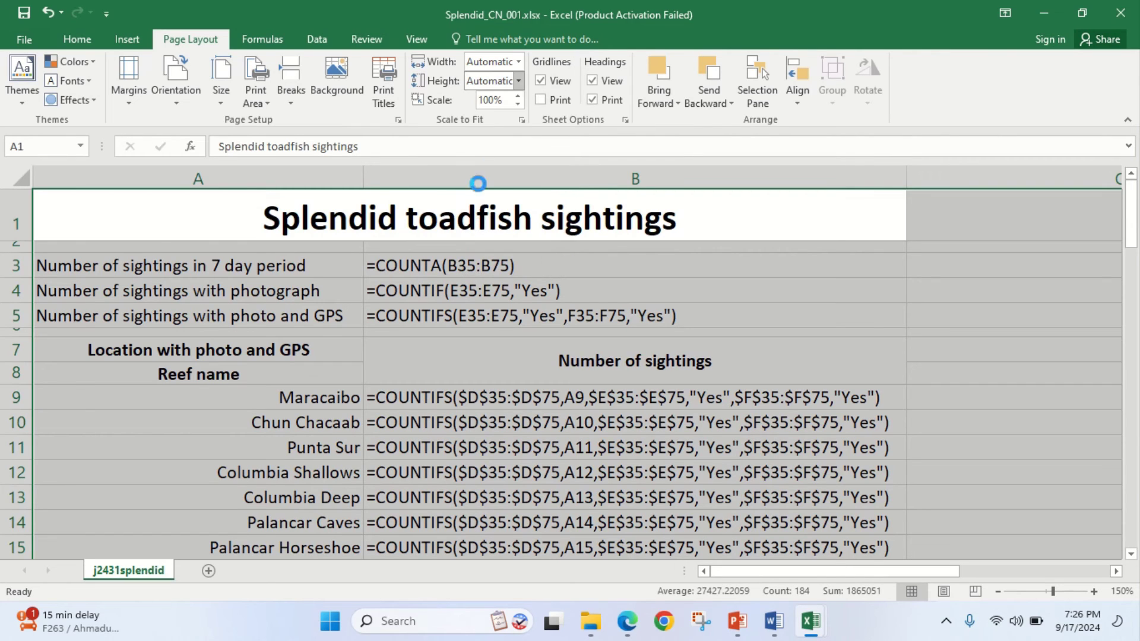
left_click(30, 45)
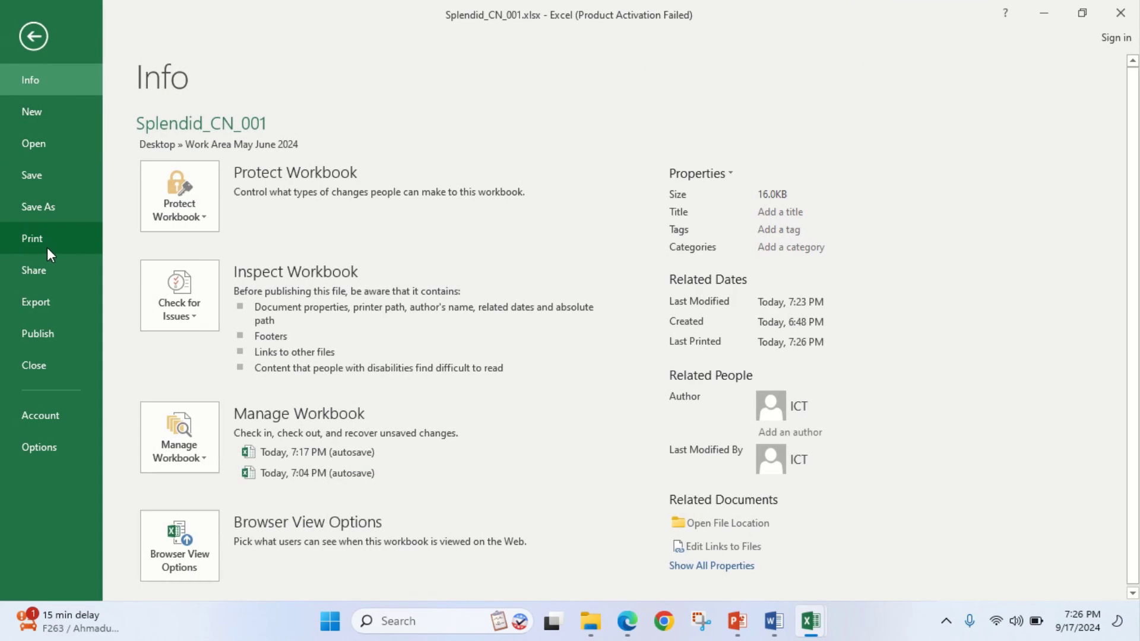
left_click(47, 244)
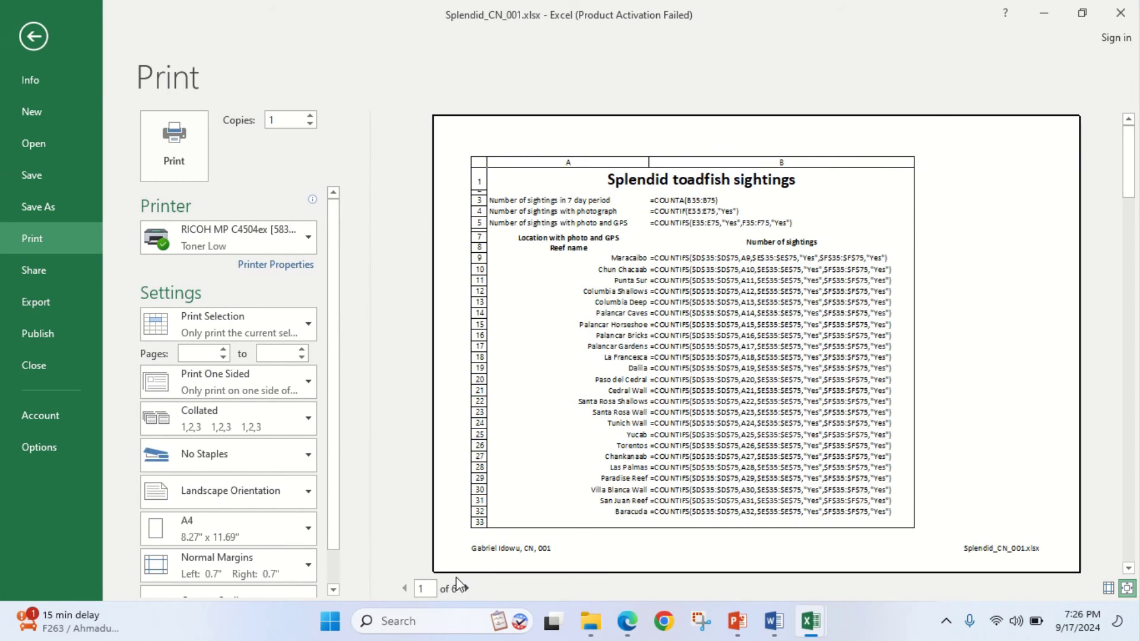
left_click(467, 588)
left_click(467, 589)
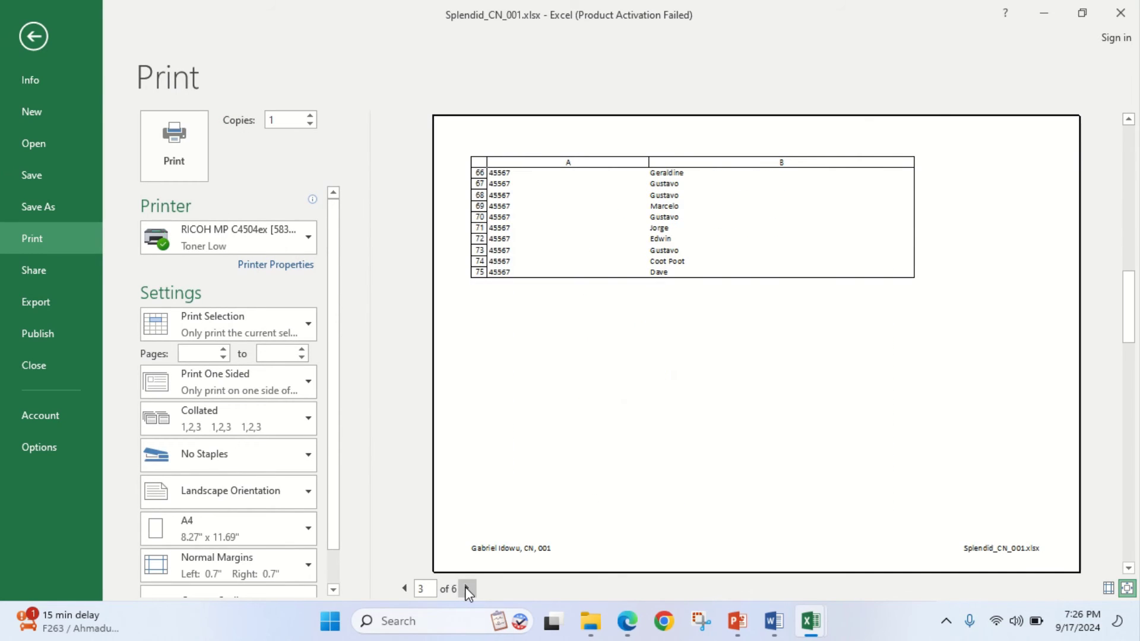
left_click(466, 588)
left_click(467, 589)
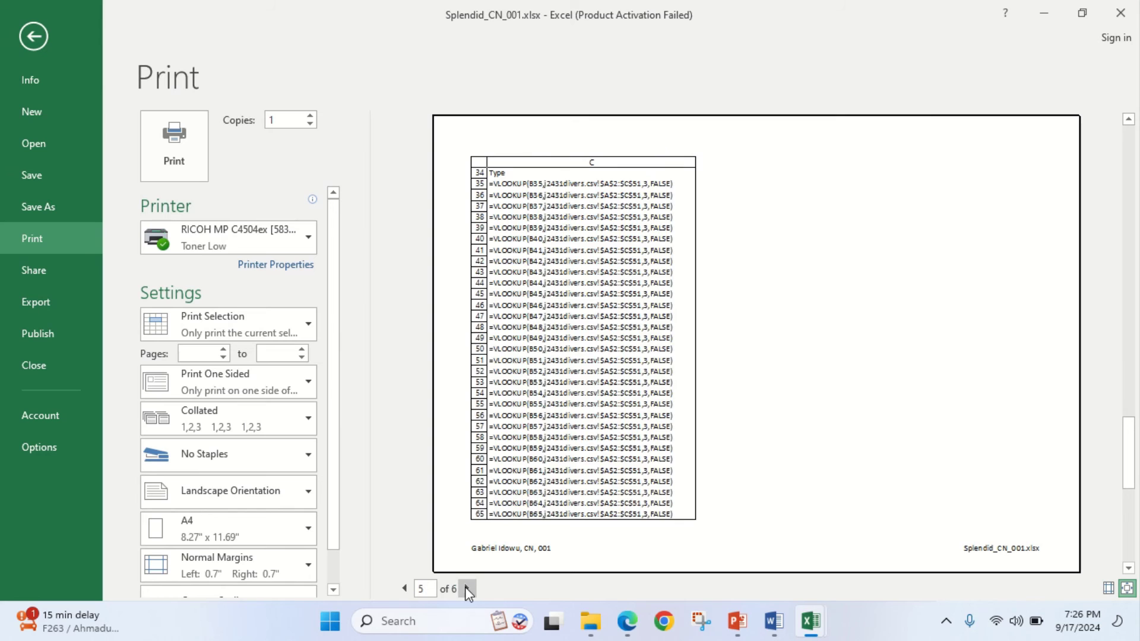
Scale the printout's width to 3 pages and page through the print preview to check the layout
left_click(467, 588)
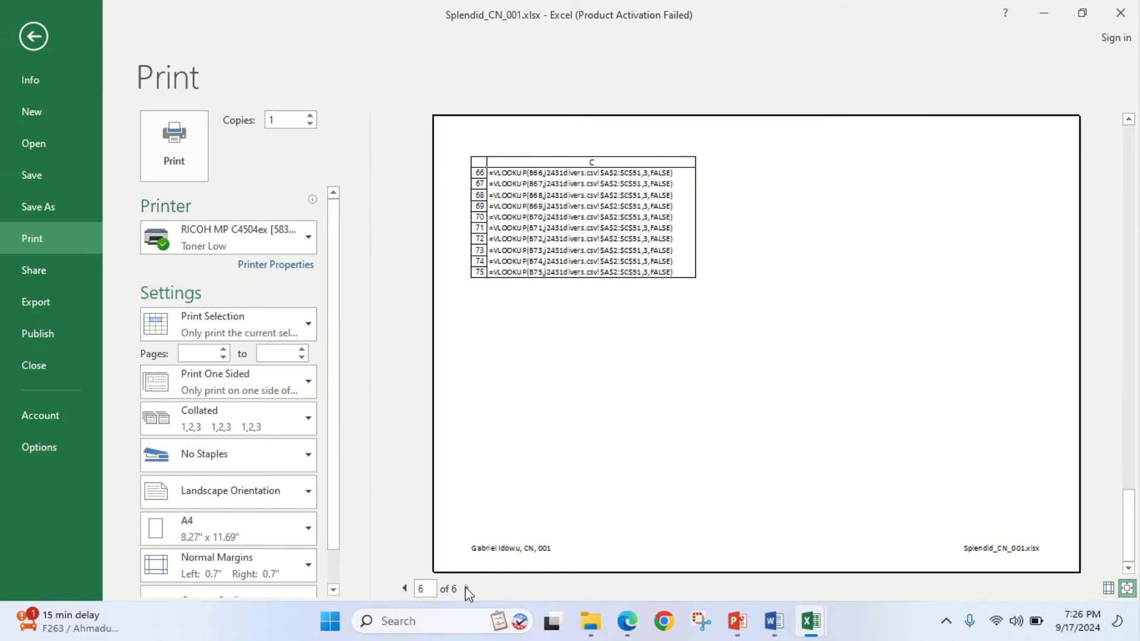
left_click(34, 36)
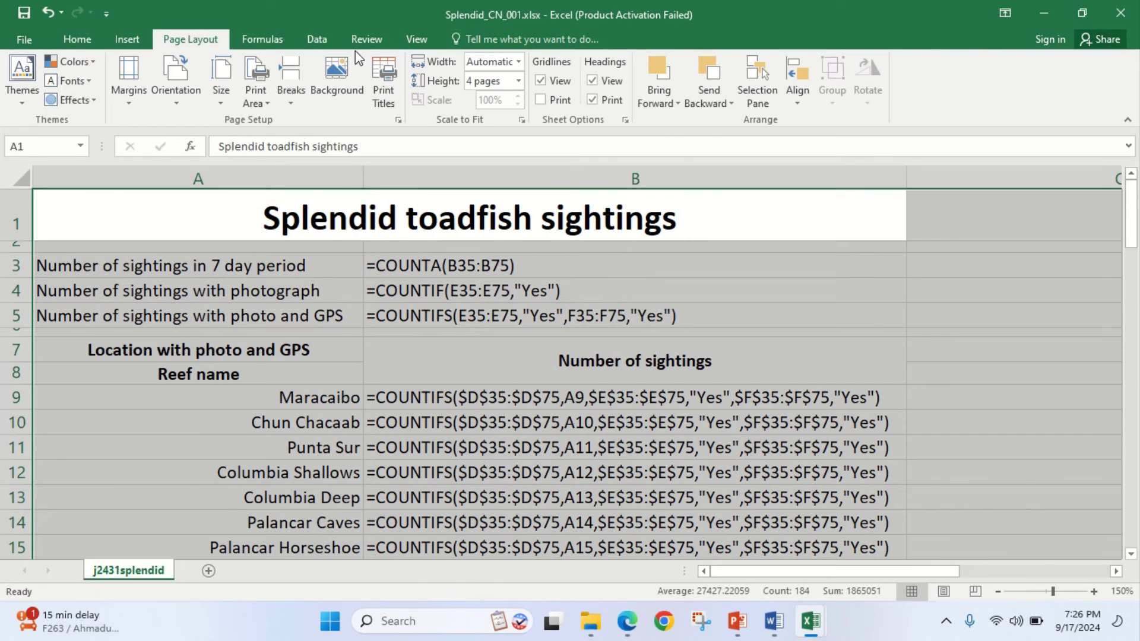
left_click(519, 62)
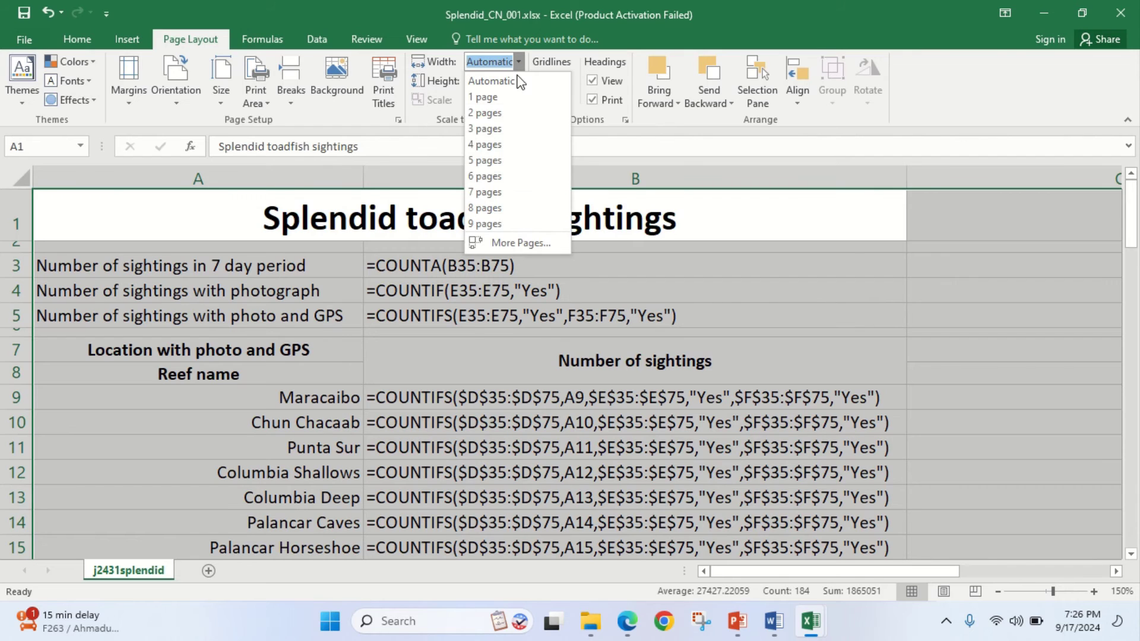
left_click(497, 131)
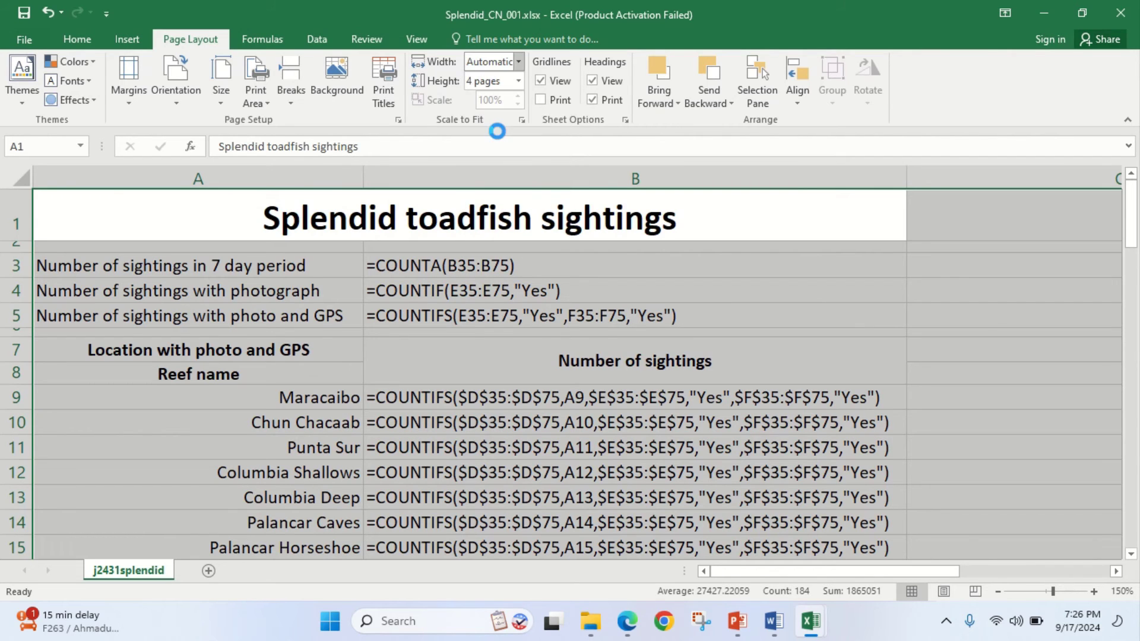
left_click(37, 42)
left_click(41, 245)
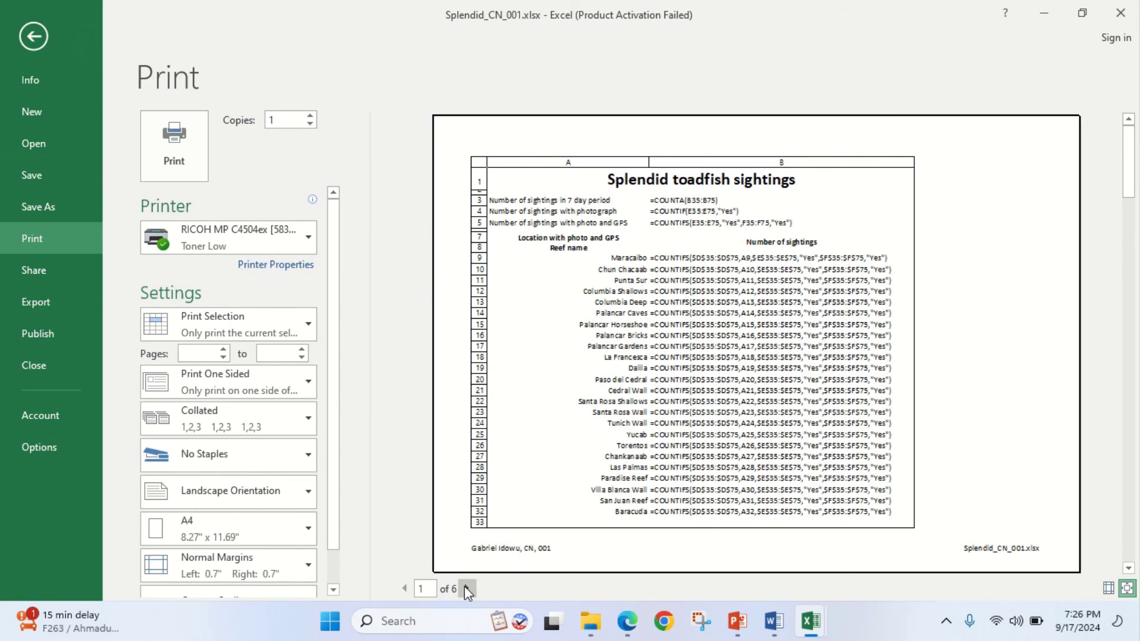
left_click(467, 588)
left_click(467, 588)
left_click(467, 588)
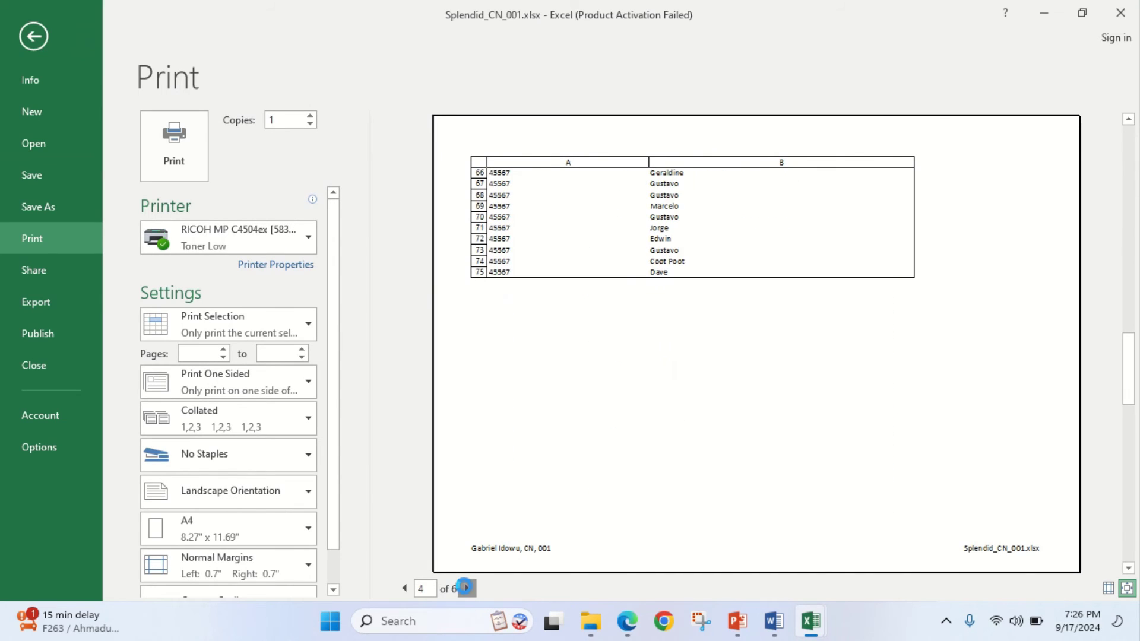
left_click(467, 588)
left_click(467, 588)
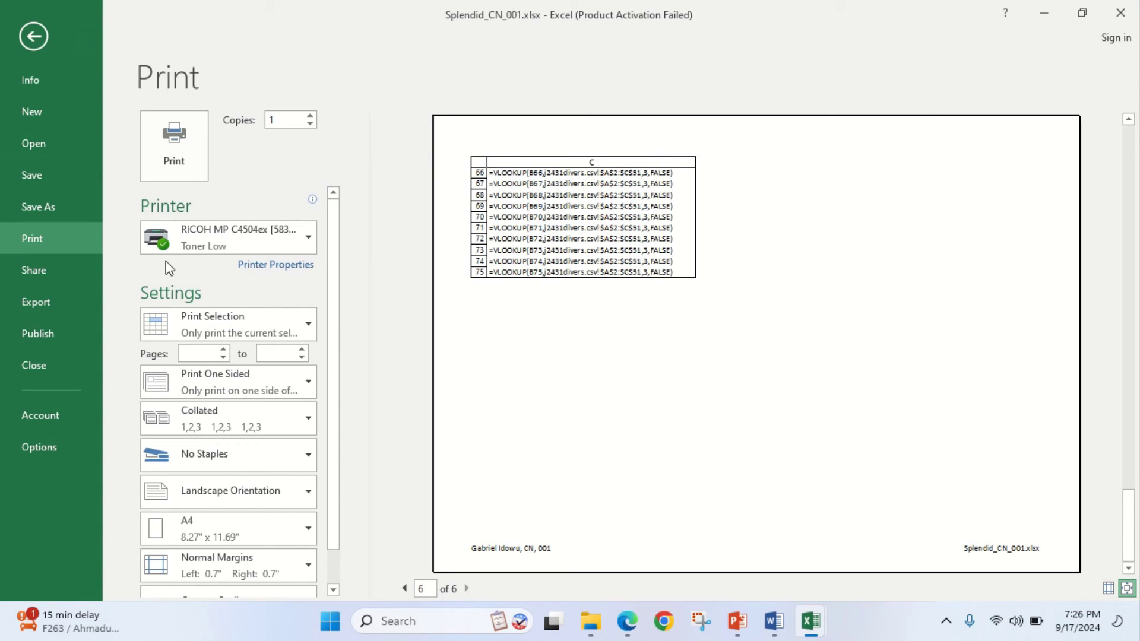
Print the selection to Adobe PDF, saving it as Splendid_CN_001.pdf in the desktop folder Work Area May June 2024
left_click(304, 244)
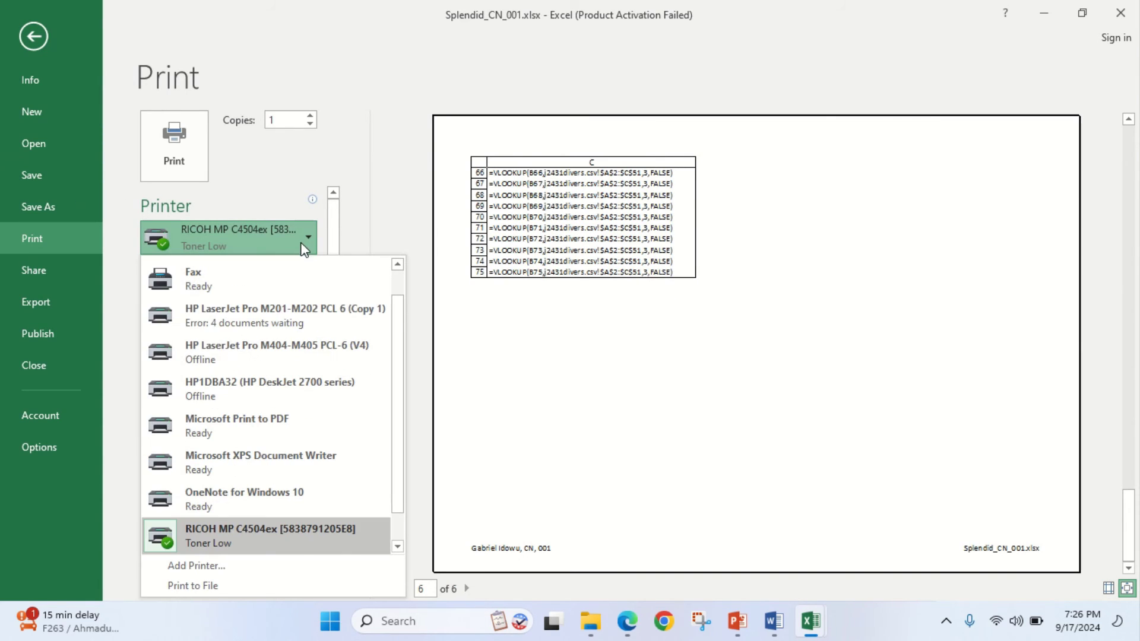
scroll(255, 457, "down", 1)
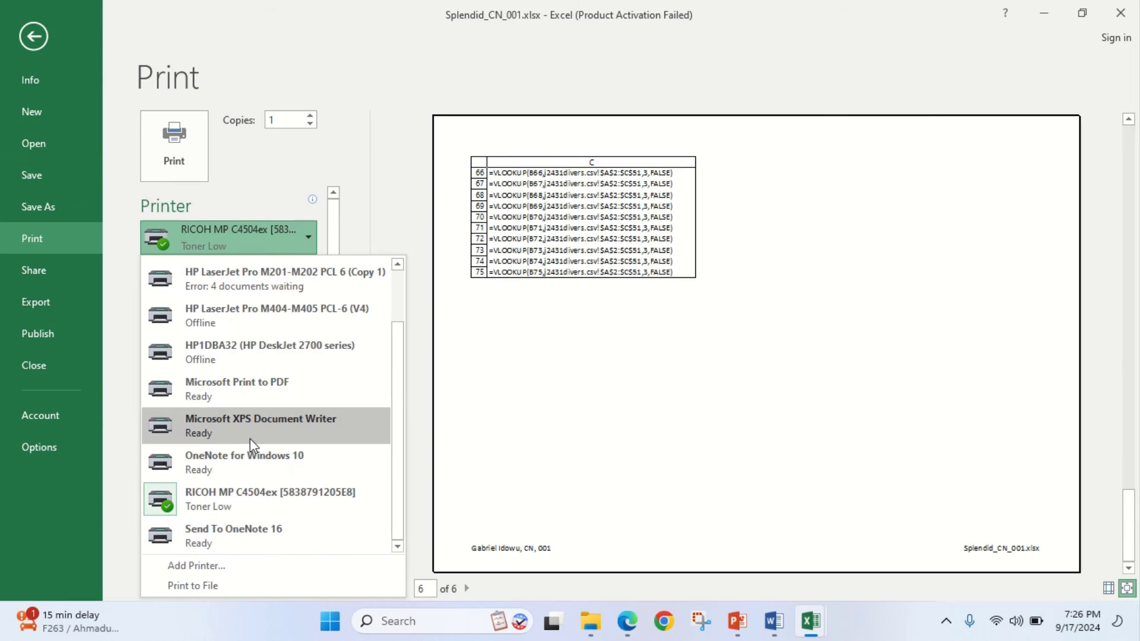
scroll(277, 386, "up", 2)
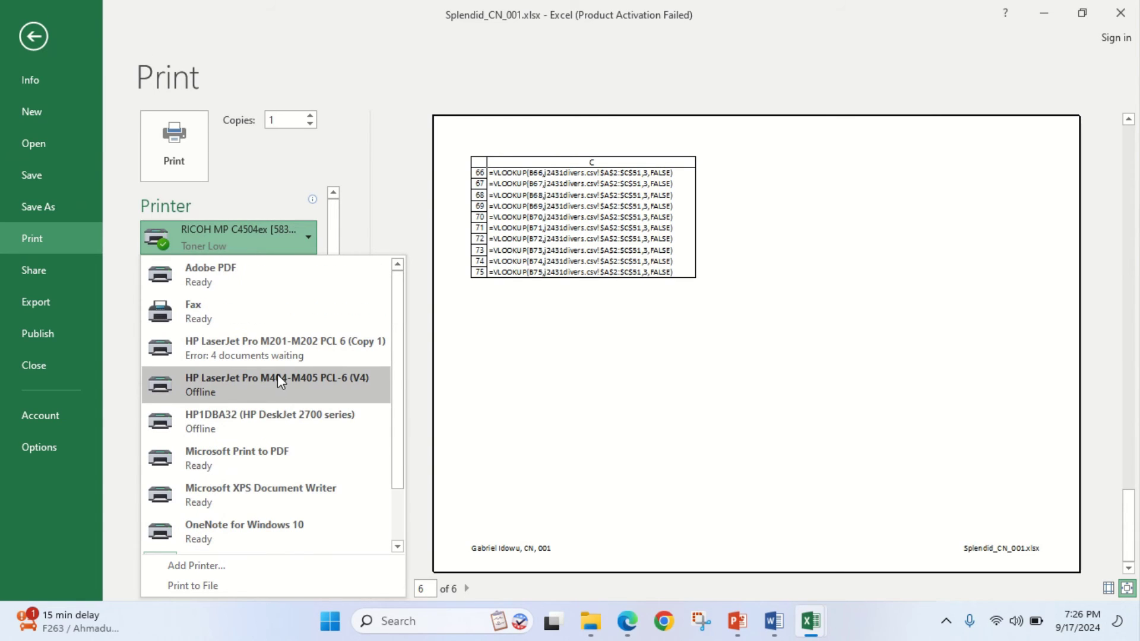
left_click(241, 279)
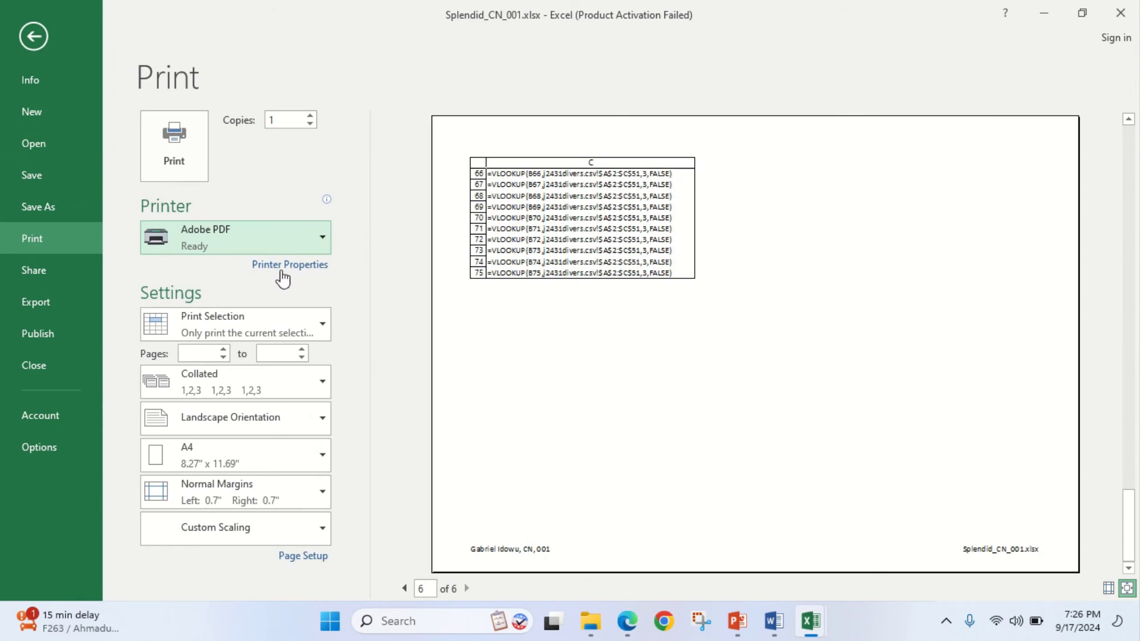
left_click(177, 153)
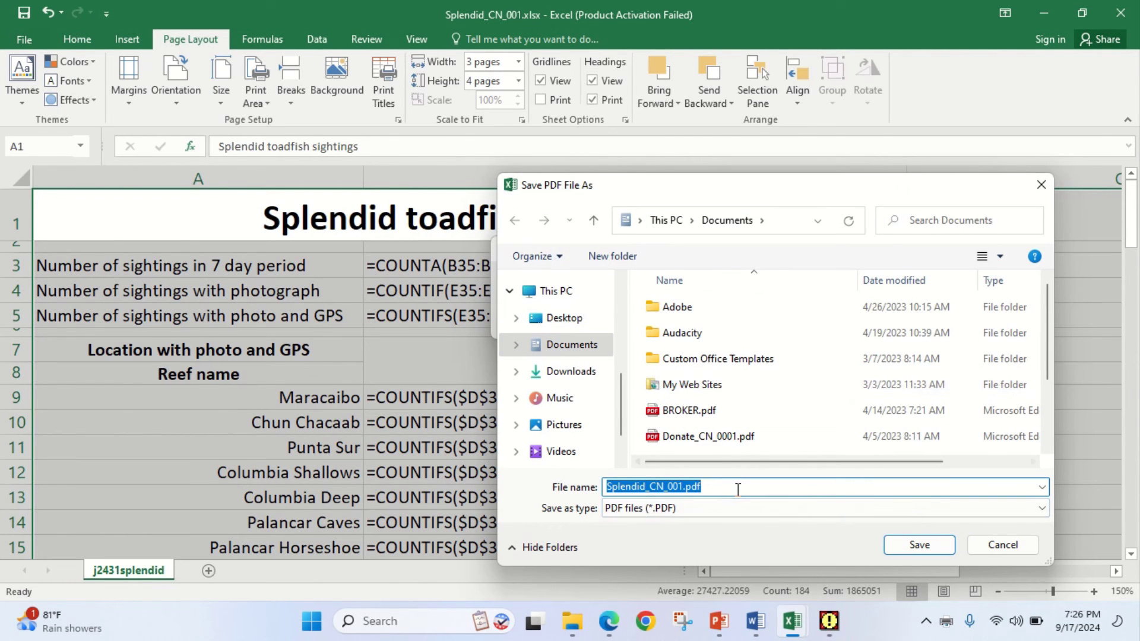
left_click(564, 317)
double_click(721, 360)
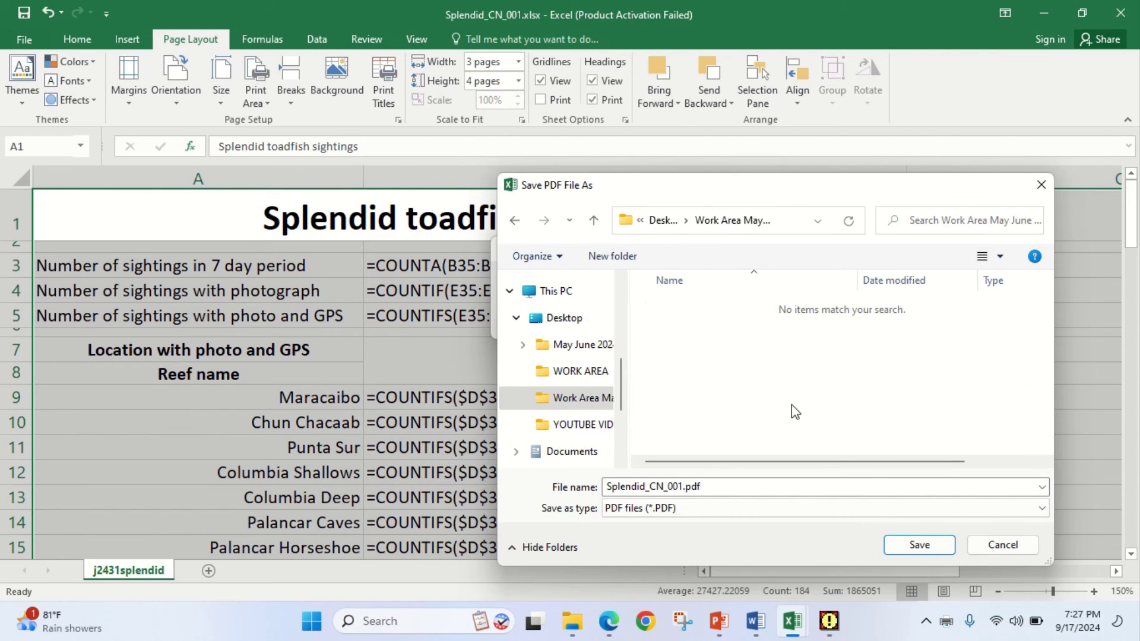
left_click(926, 545)
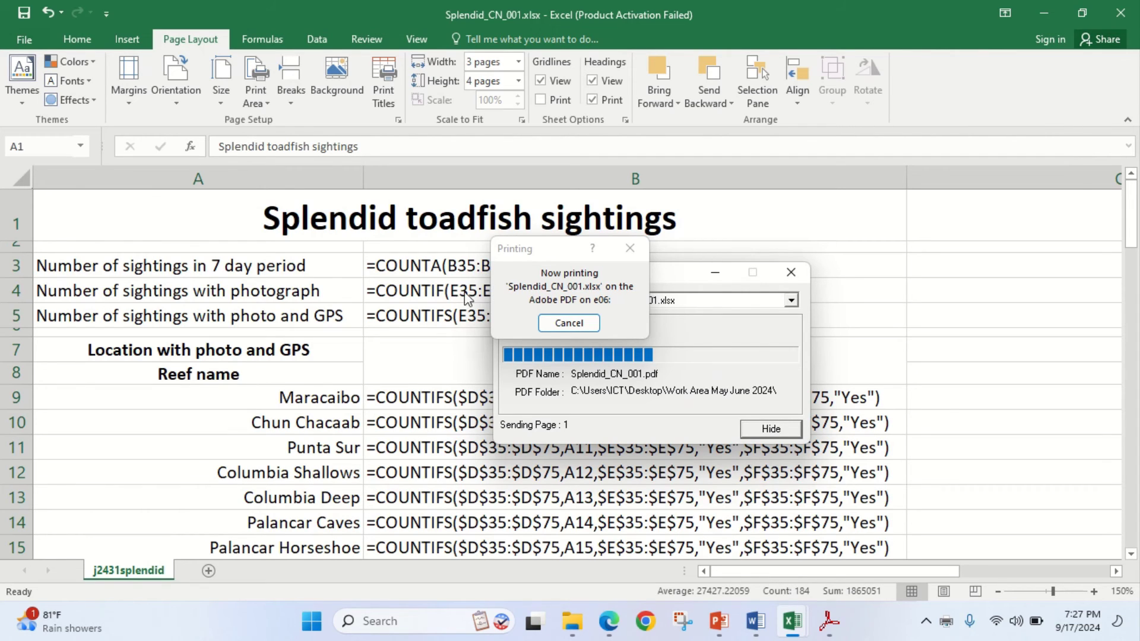
Reread question 8 in the exam paper in Edge and look through the pages of the exported Splendid_CN_001.pdf
left_click(612, 631)
scroll(359, 409, "down", 4)
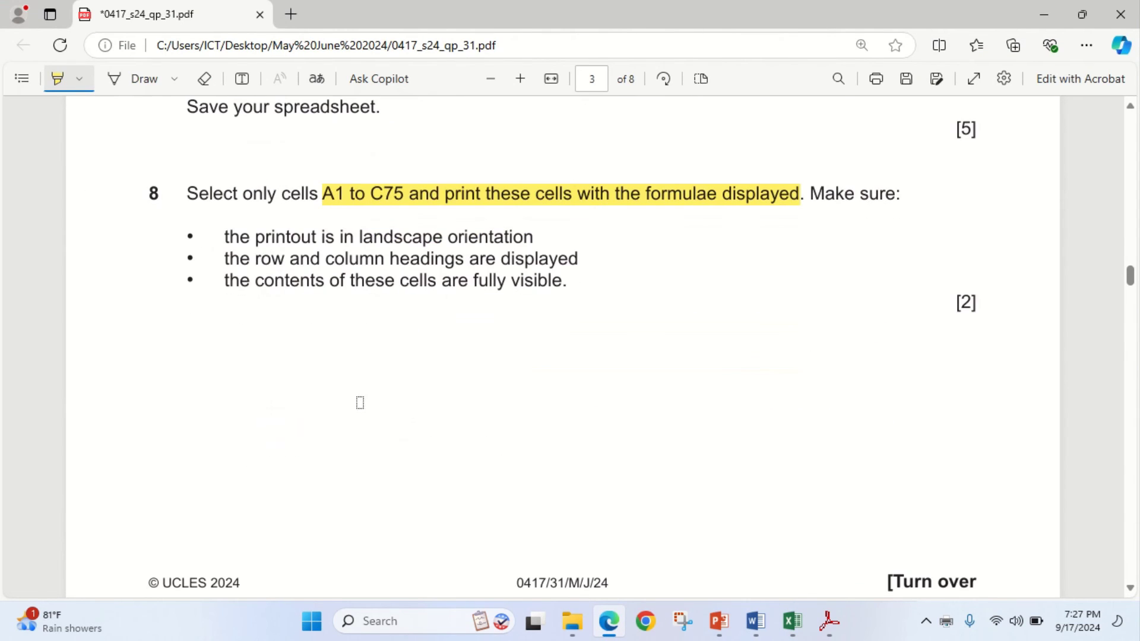
scroll(648, 273, "down", 8)
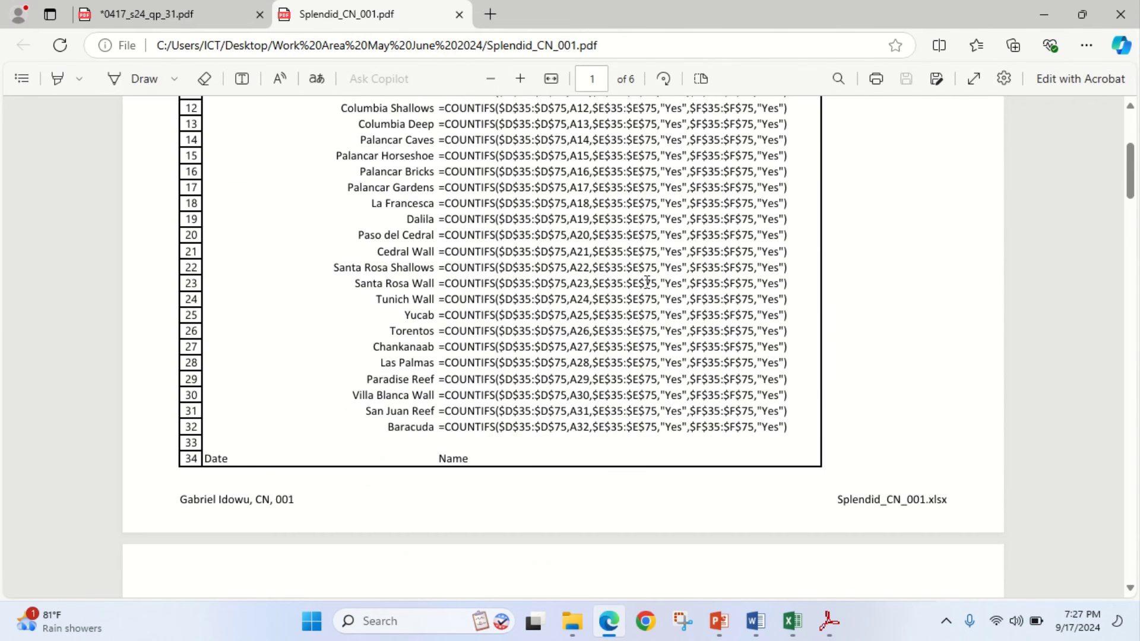
scroll(648, 284, "down", 5)
scroll(647, 283, "down", 5)
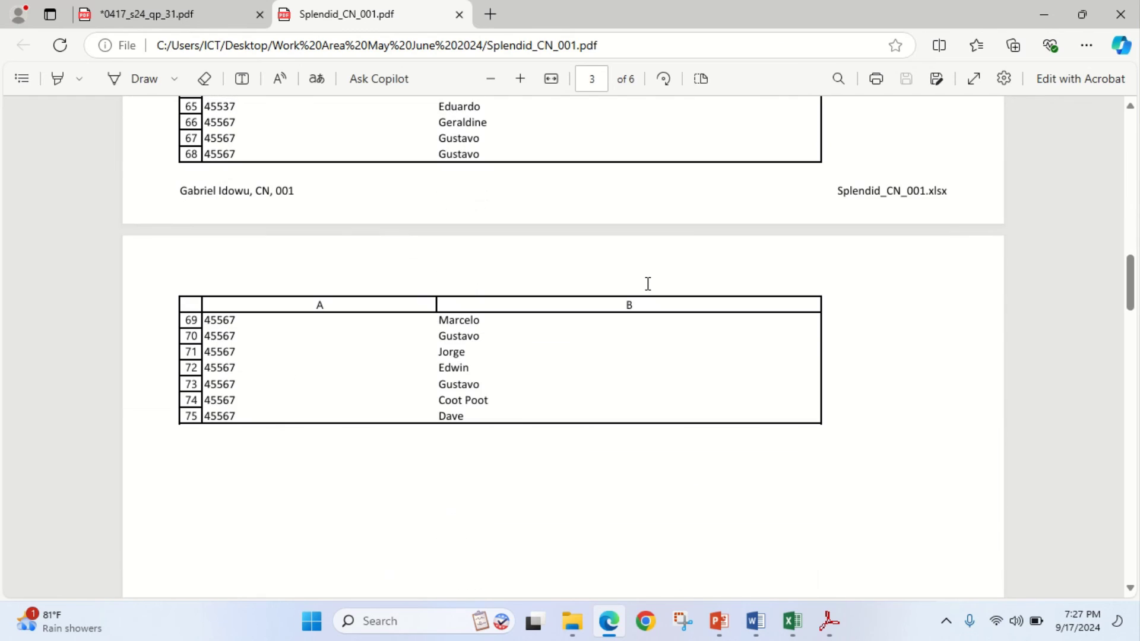
scroll(650, 287, "up", 10)
scroll(654, 291, "up", 10)
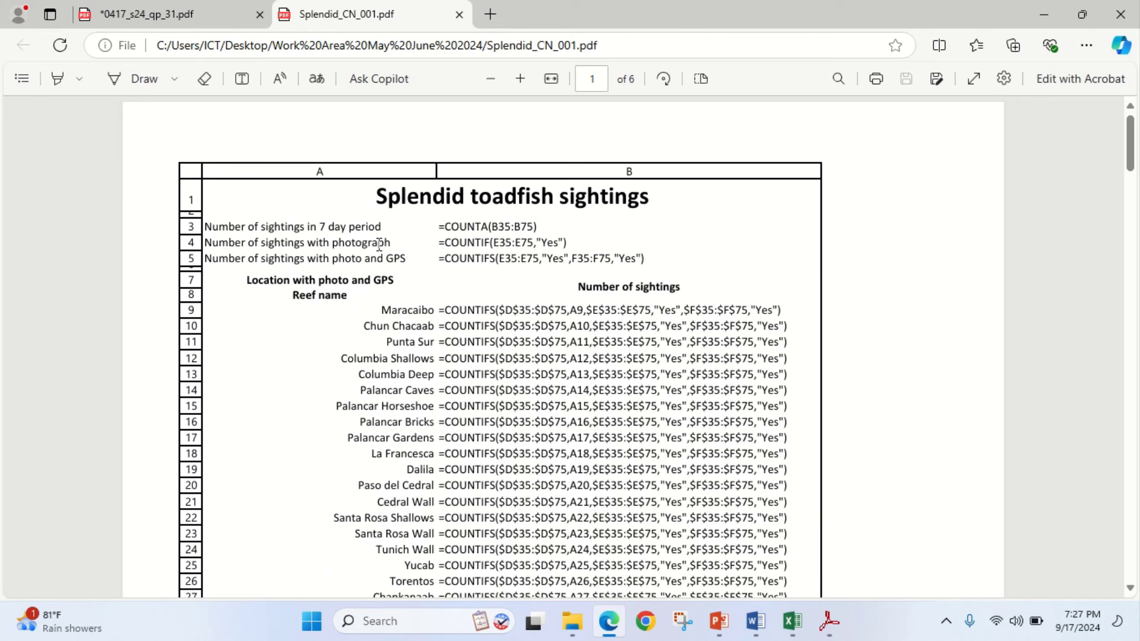
left_click(607, 624)
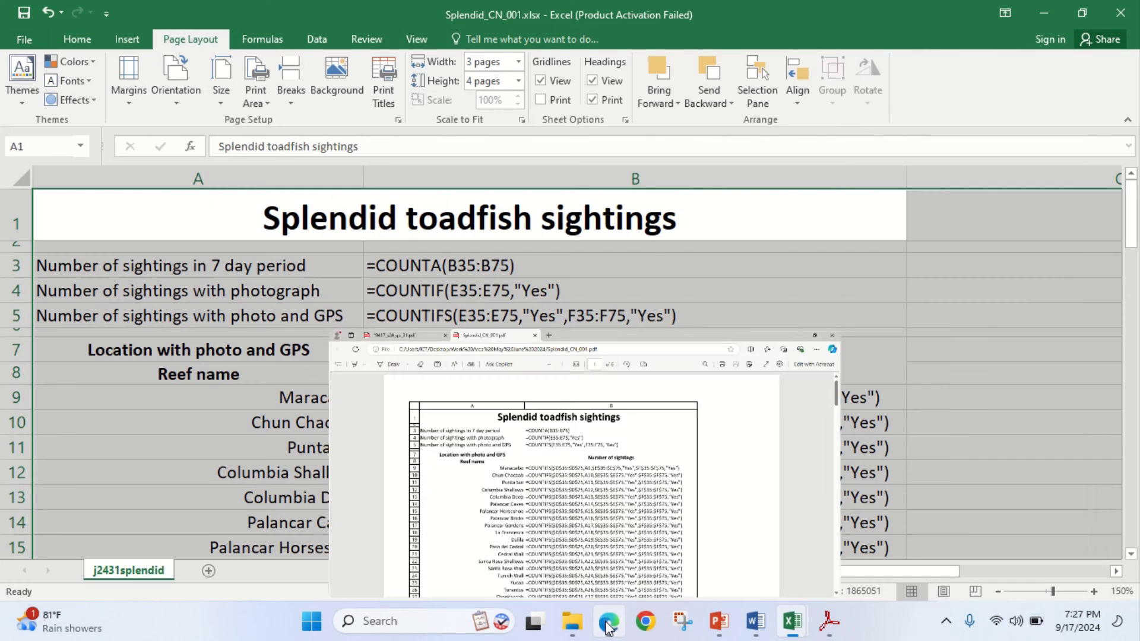
left_click(607, 624)
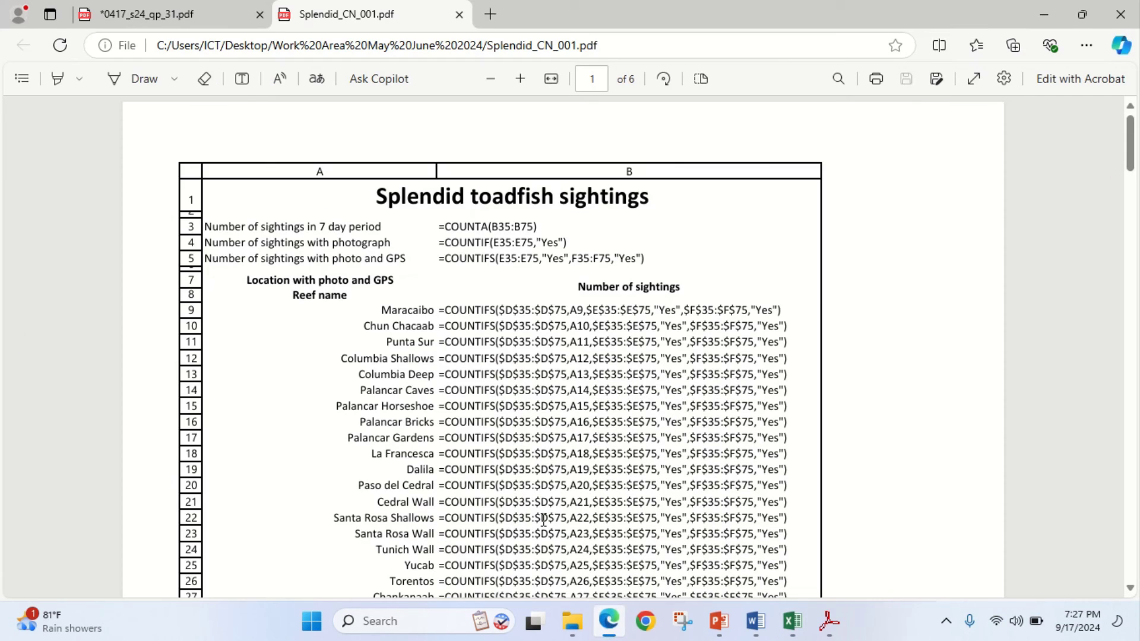
Compare the layout shown in question 7 of the exam paper and return to the Splendid_CN_001.xlsx workbook in Excel
left_click(184, 17)
scroll(339, 208, "up", 5)
scroll(361, 234, "up", 6)
scroll(363, 234, "down", 5)
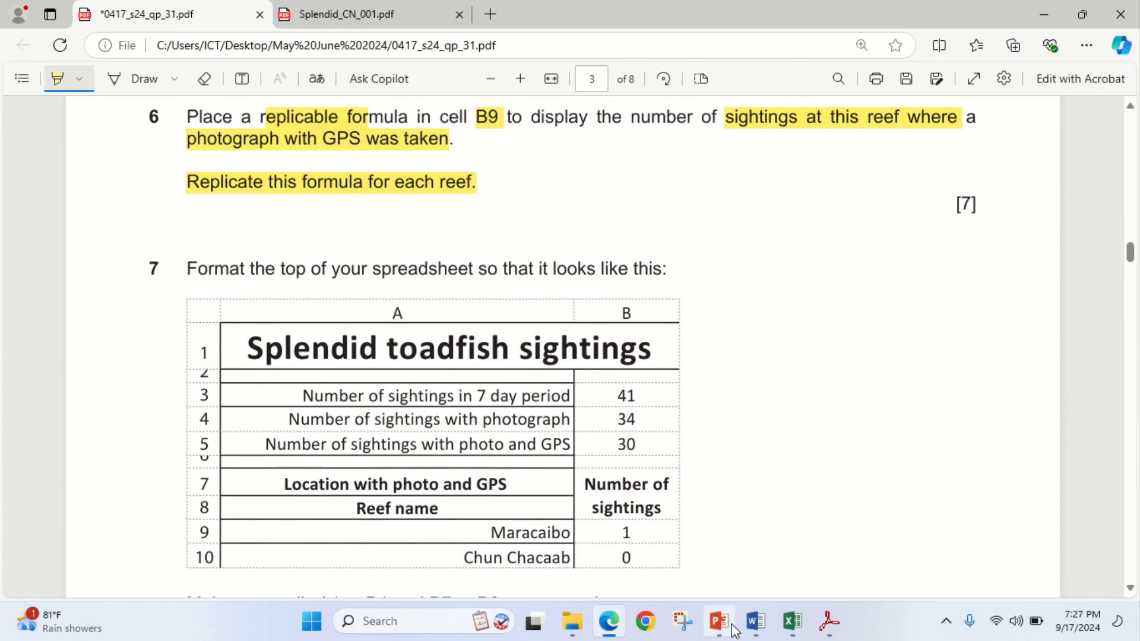
left_click(793, 622)
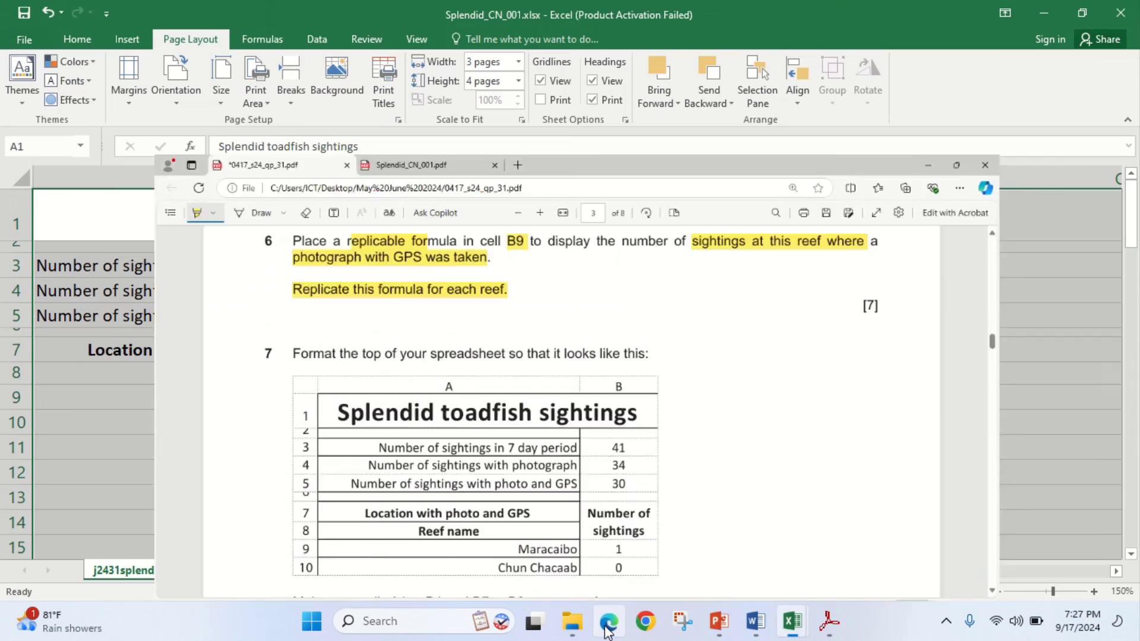
mouse_move(779, 630)
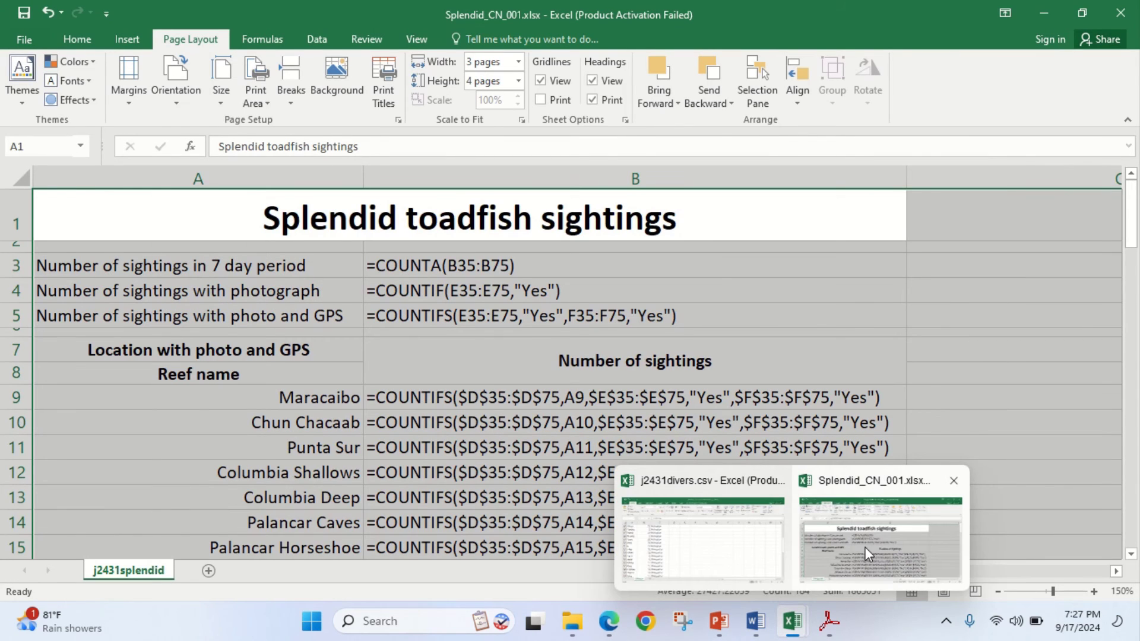
left_click(865, 547)
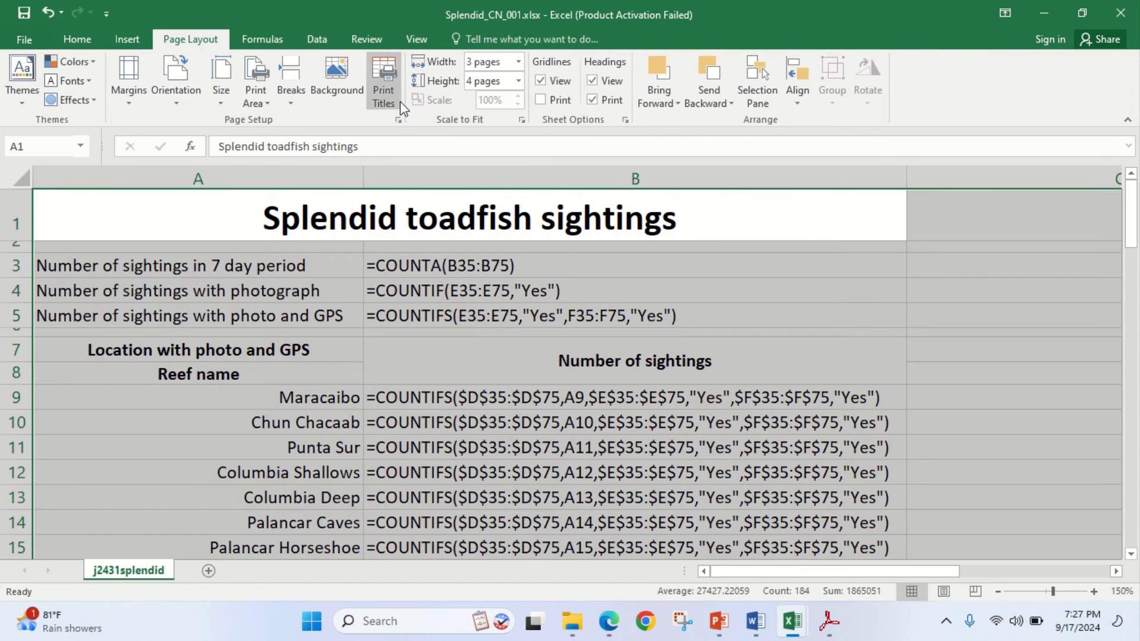
Turn on gridlines for printing in the page setup and show the print preview
left_click(397, 119)
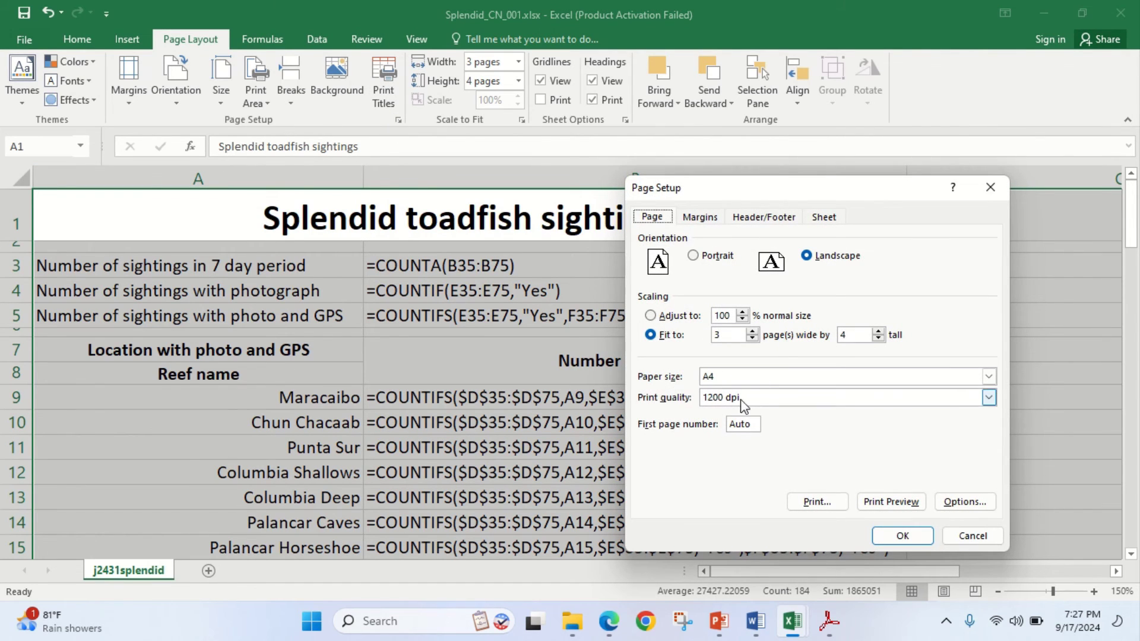
left_click(701, 219)
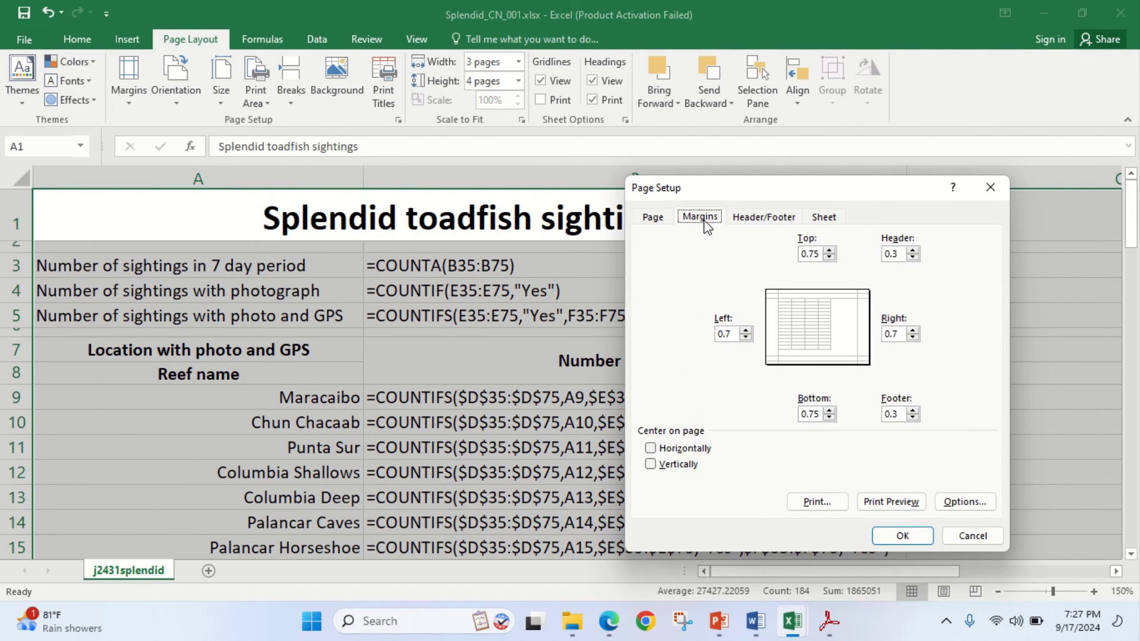
left_click(761, 219)
left_click(821, 219)
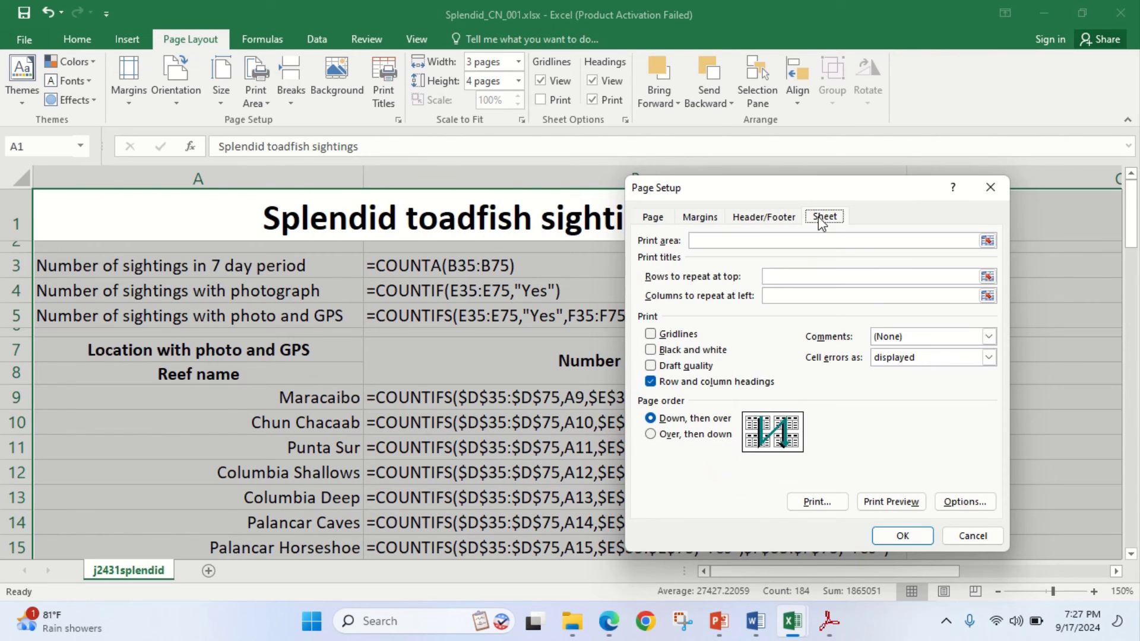
left_click(661, 223)
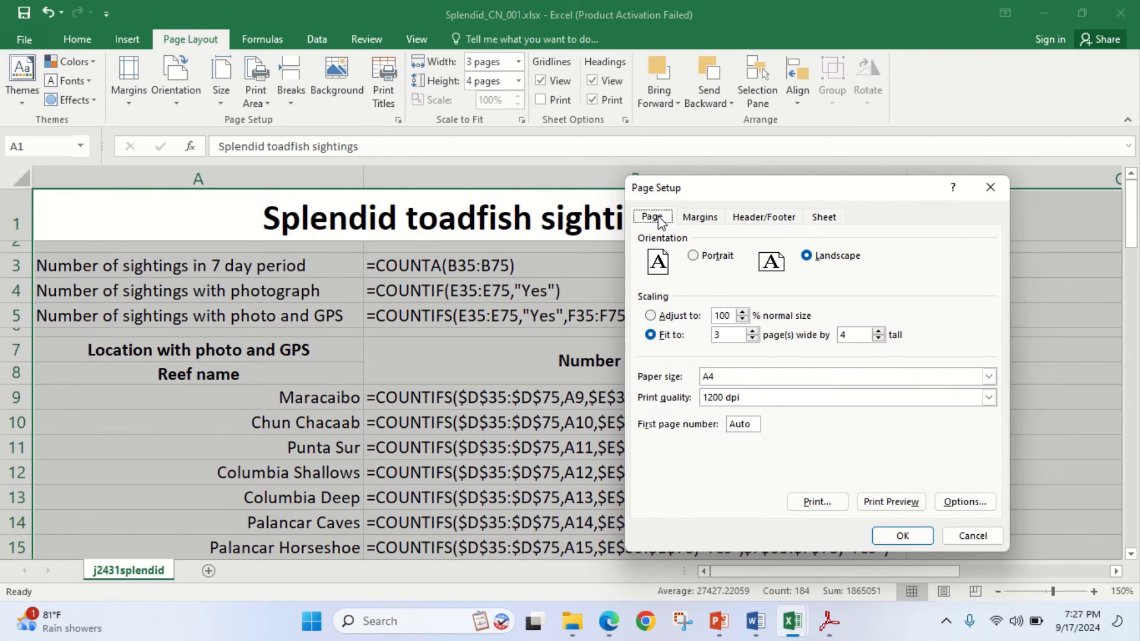
left_click(841, 219)
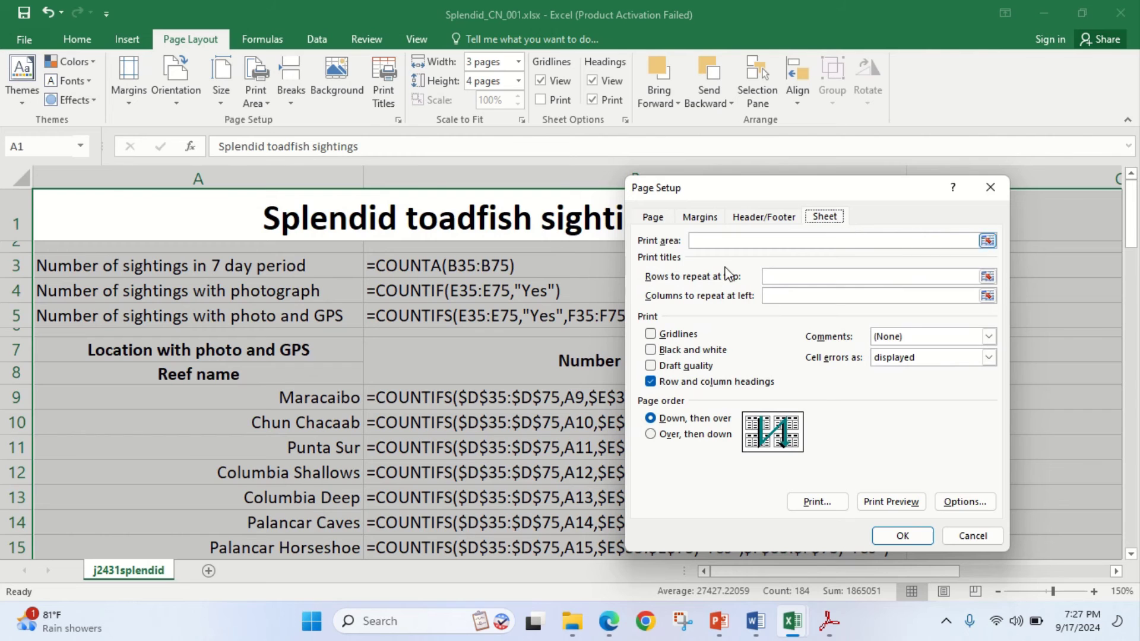
left_click(652, 336)
left_click(891, 502)
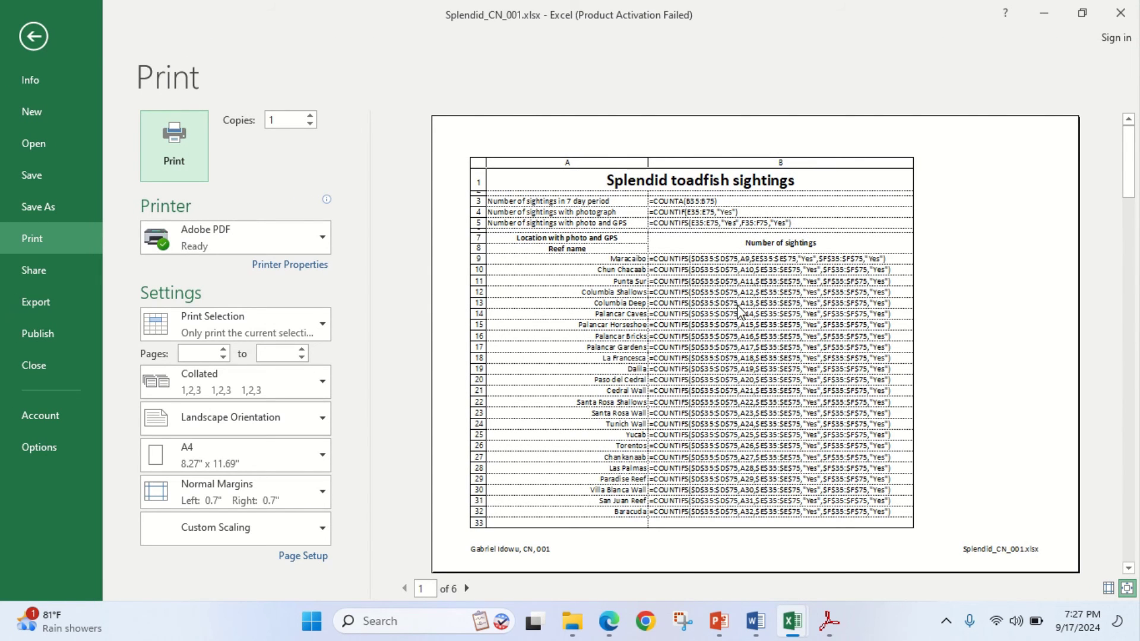
Print the selection to PDF again, replacing the existing Splendid_CN_001.pdf, and look through all its pages
left_click(170, 157)
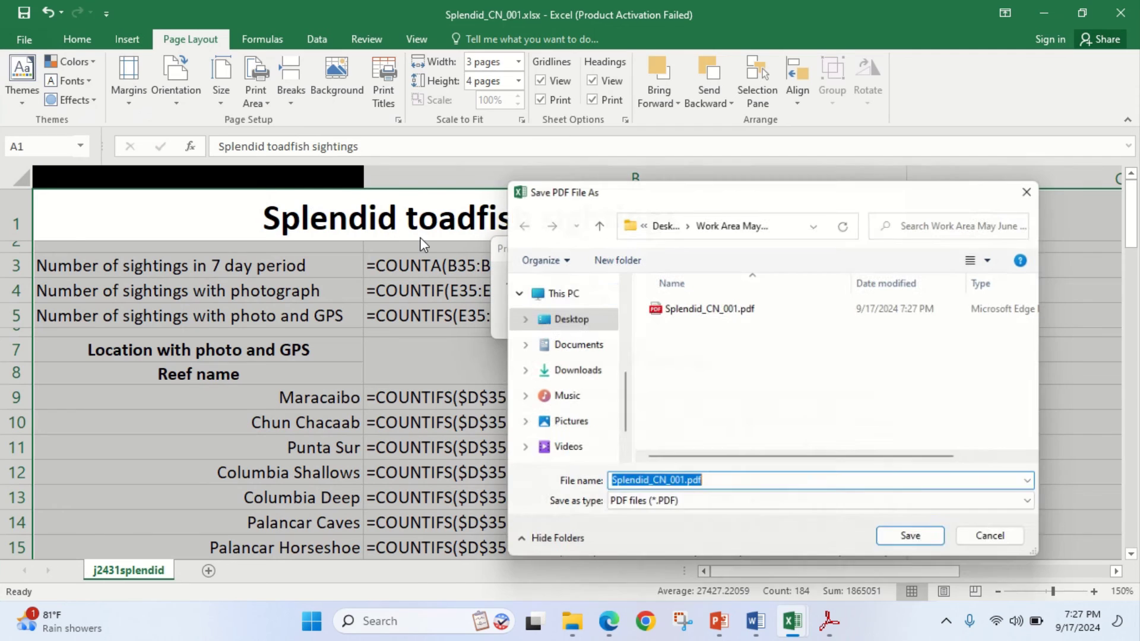
left_click(944, 551)
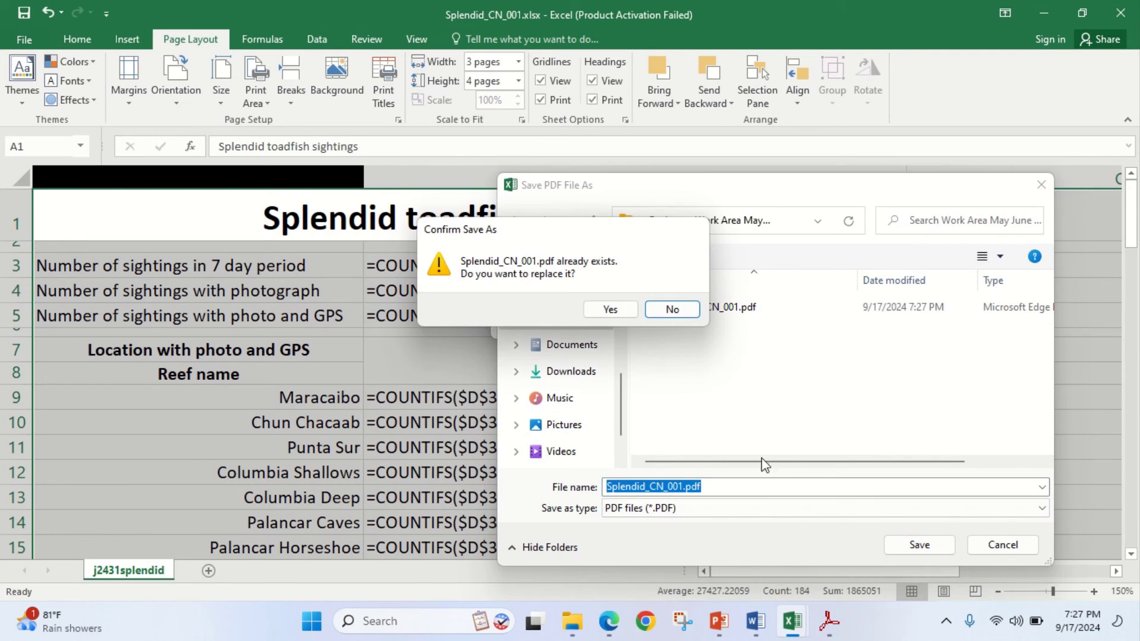
left_click(605, 308)
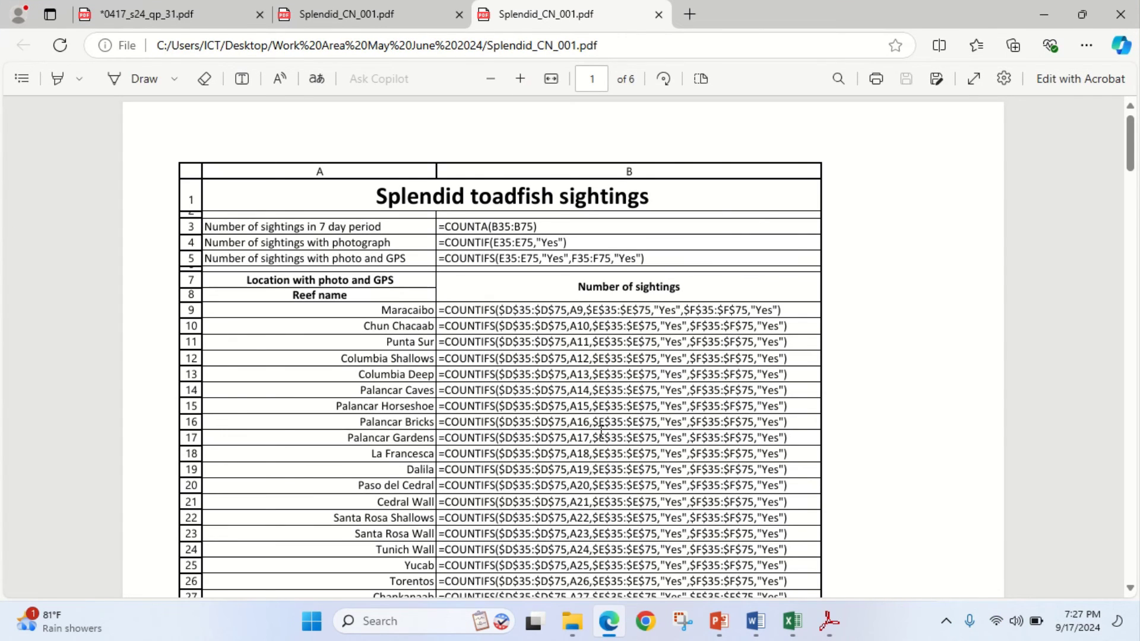
scroll(601, 432, "down", 20)
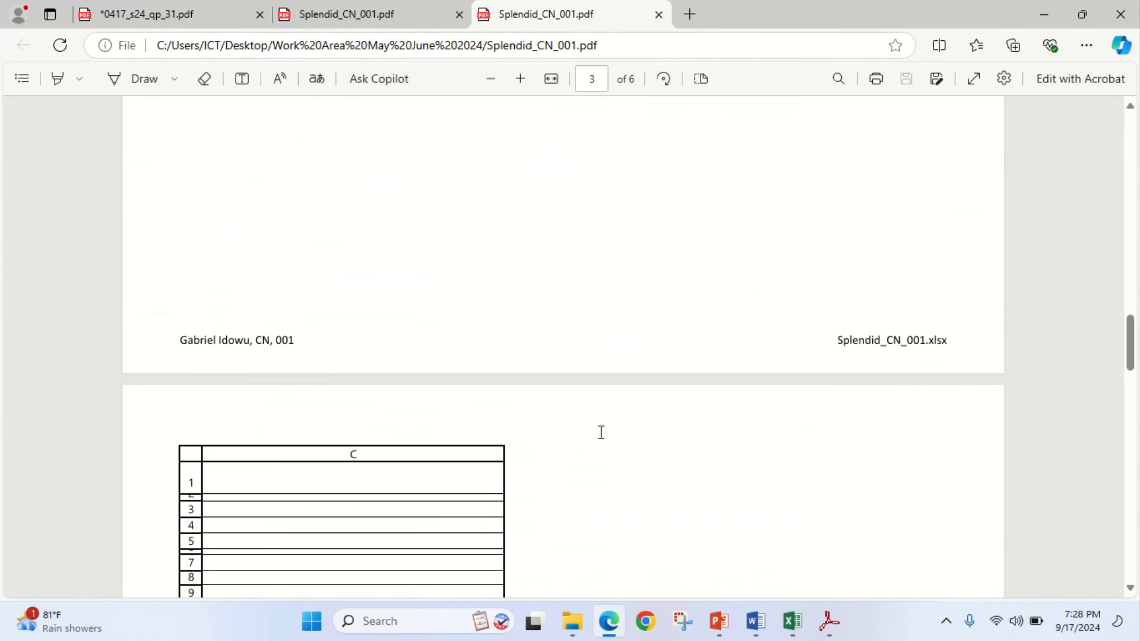
scroll(601, 432, "down", 15)
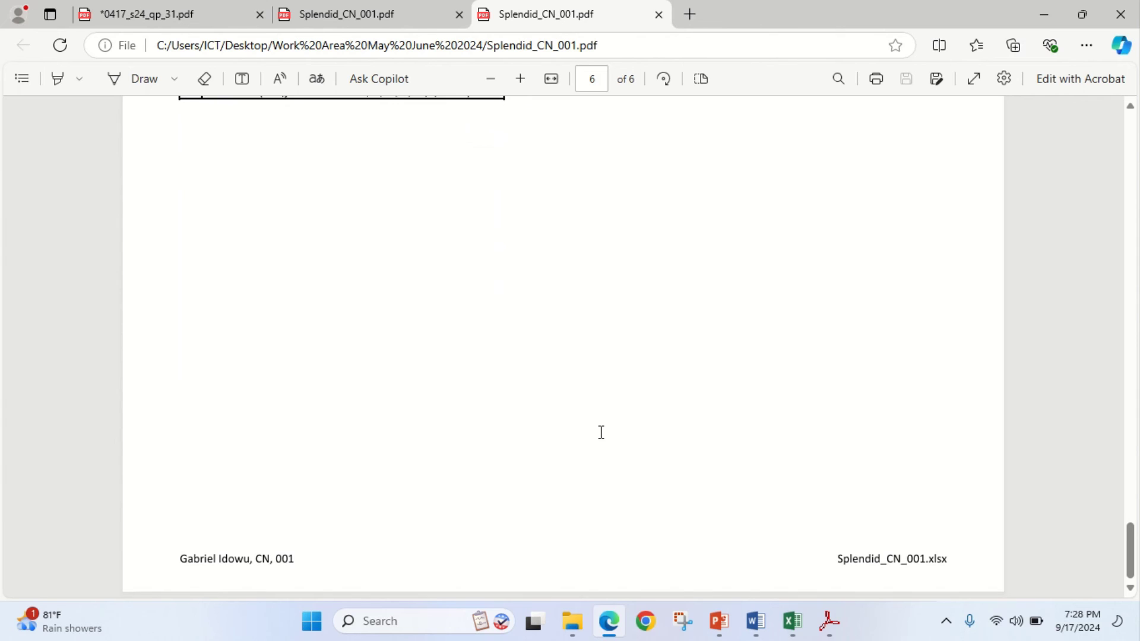
Look back through the pages of the exported Splendid_CN_001.pdf, checking the formulae, gridlines and headings
scroll(601, 432, "up", 6)
scroll(602, 431, "up", 14)
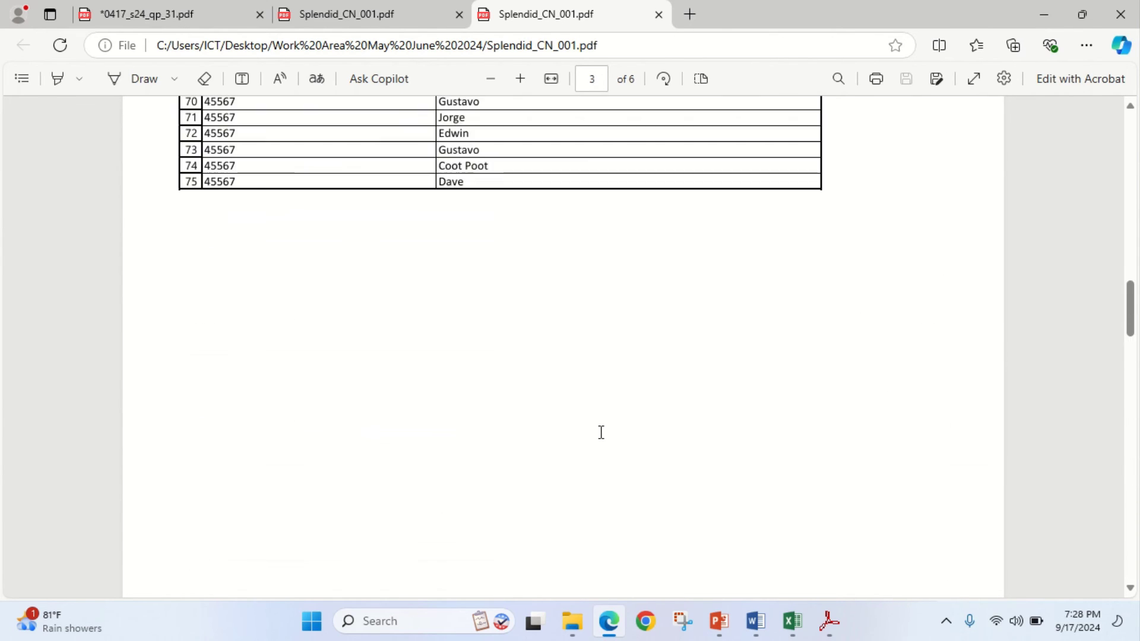
scroll(601, 432, "up", 14)
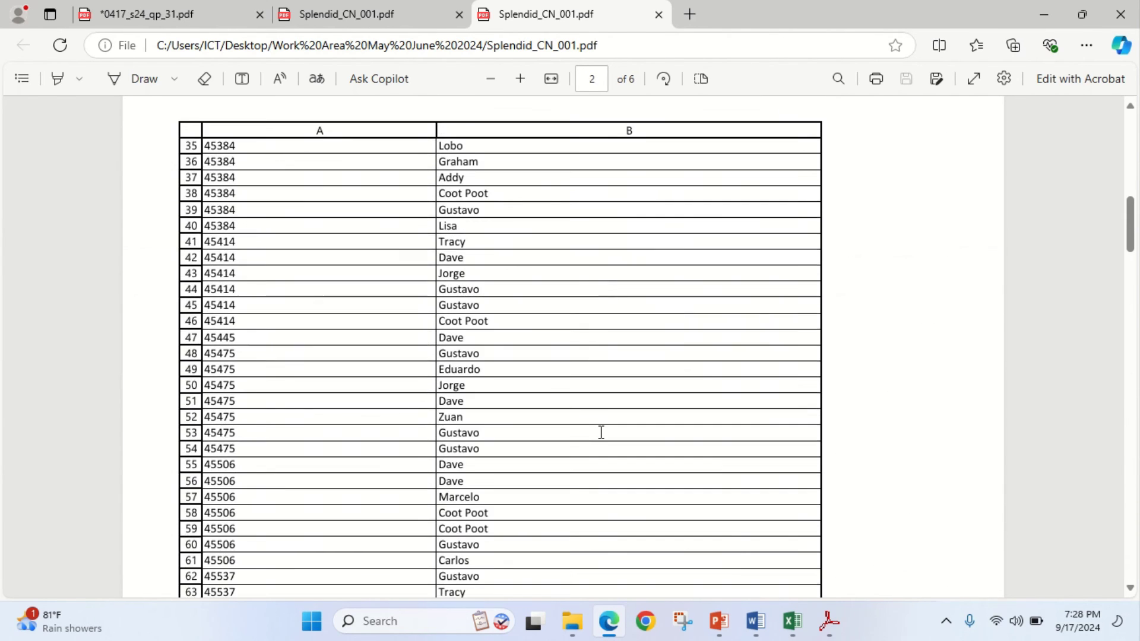
scroll(601, 432, "up", 11)
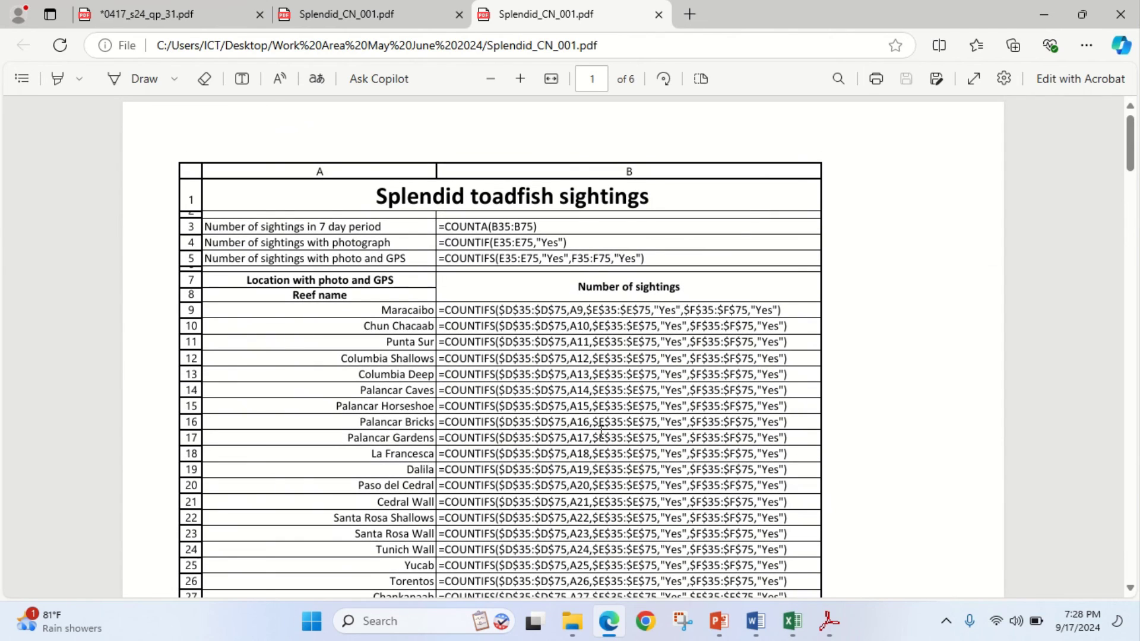
scroll(628, 247, "down", 8)
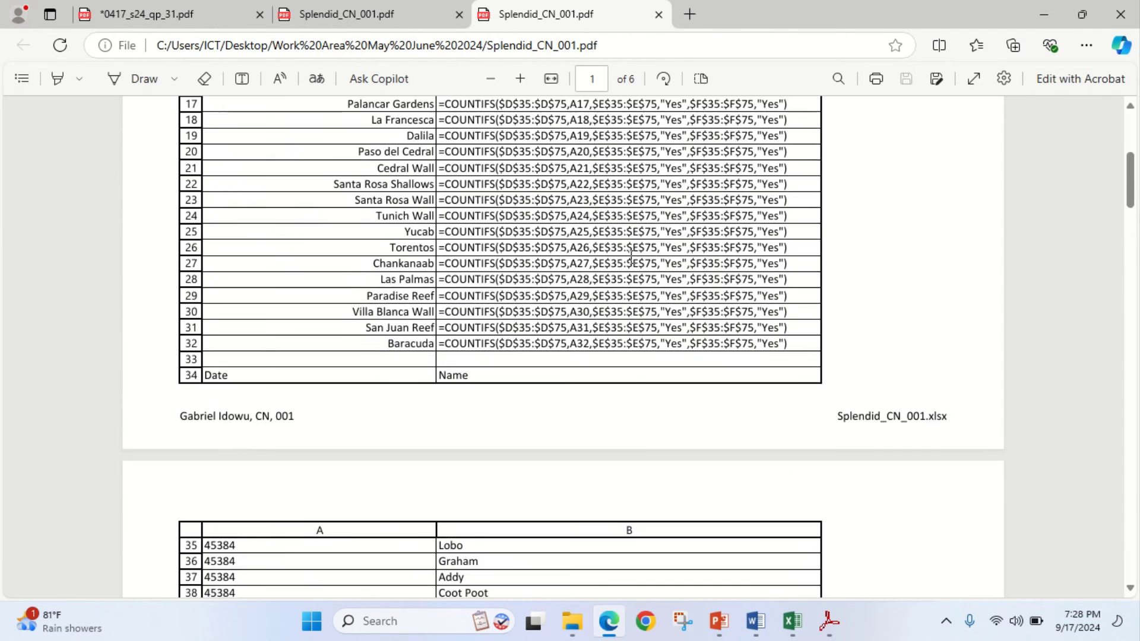
scroll(627, 142, "up", 4)
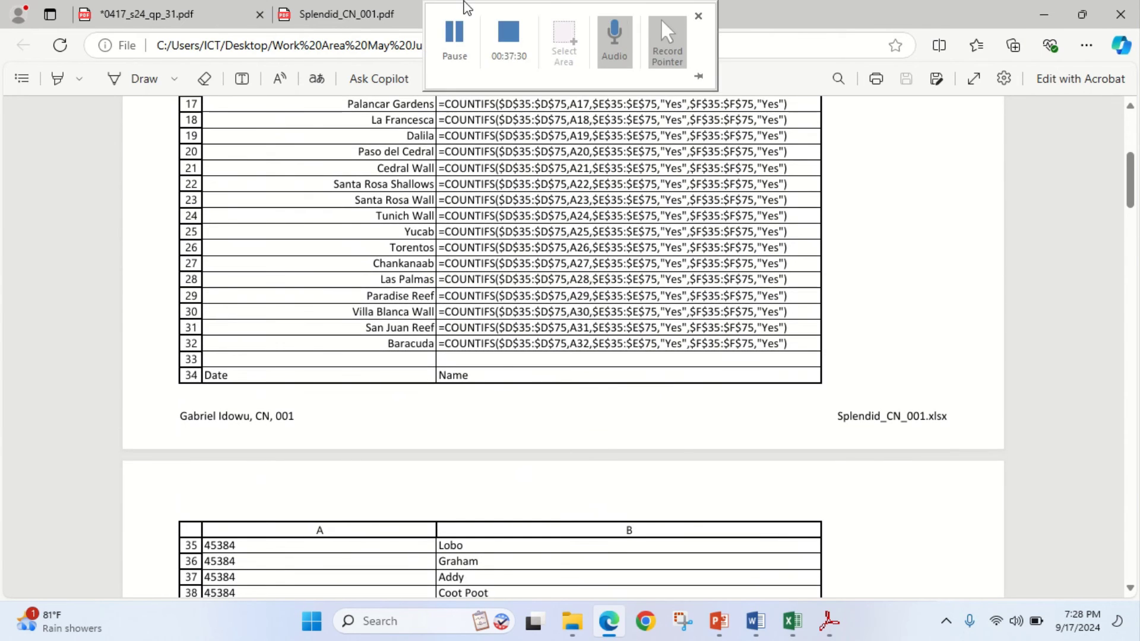
Return to the exam paper and highlight question 9's instruction from "1 to 8 inclusive" through "where a sighting took place"
left_click(344, 6)
left_click(227, 18)
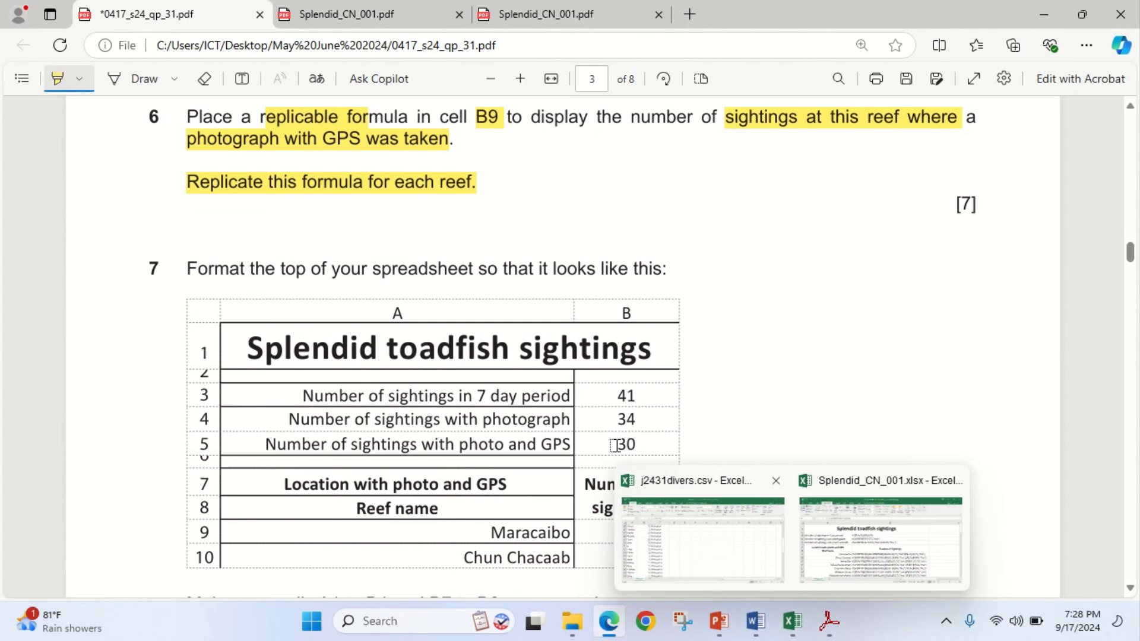
scroll(547, 364, "down", 8)
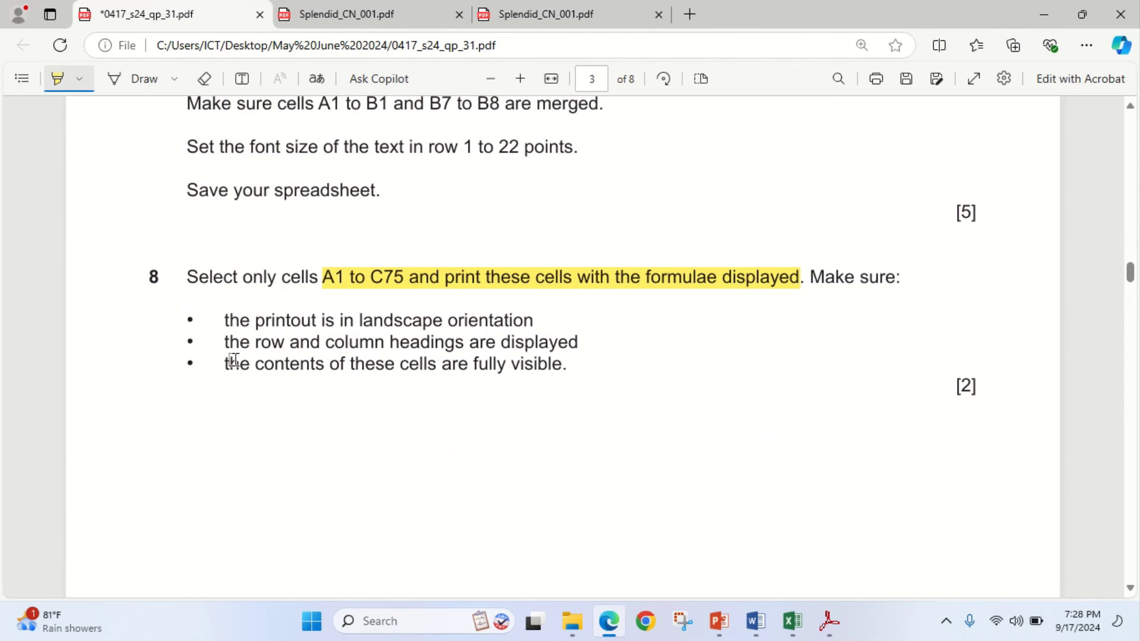
scroll(233, 361, "down", 10)
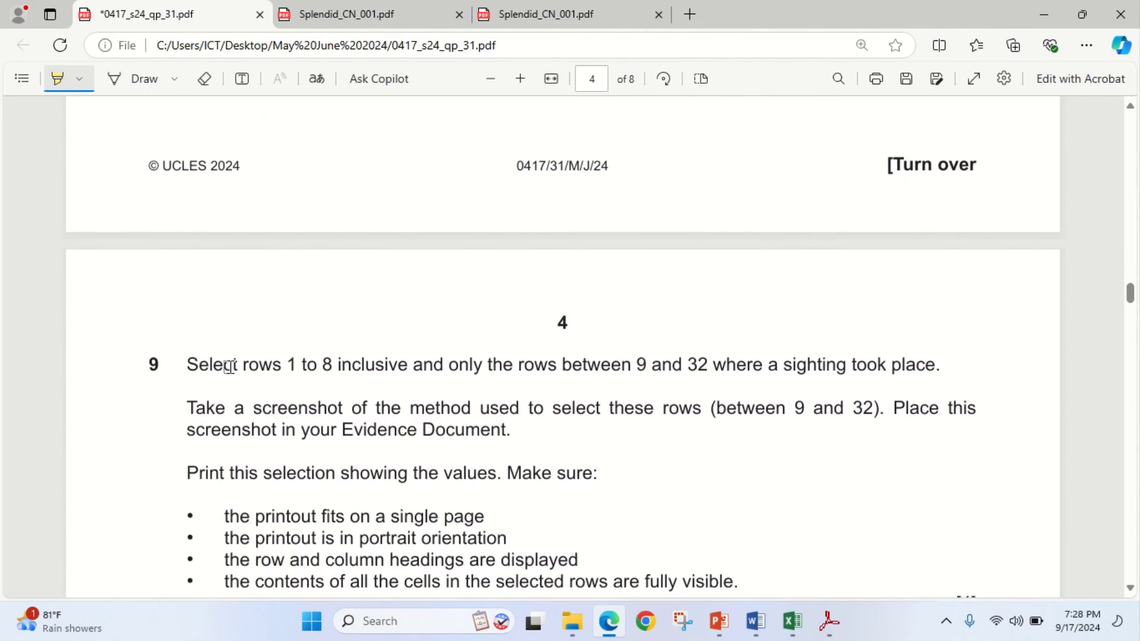
scroll(237, 366, "up", 7)
scroll(238, 367, "down", 4)
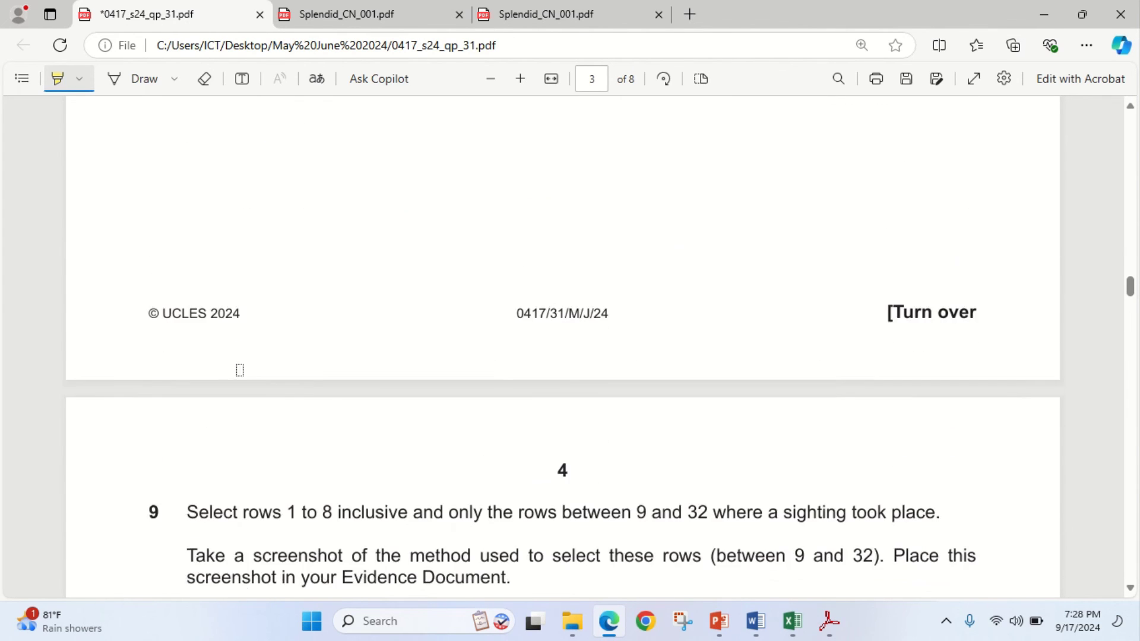
scroll(239, 370, "down", 2)
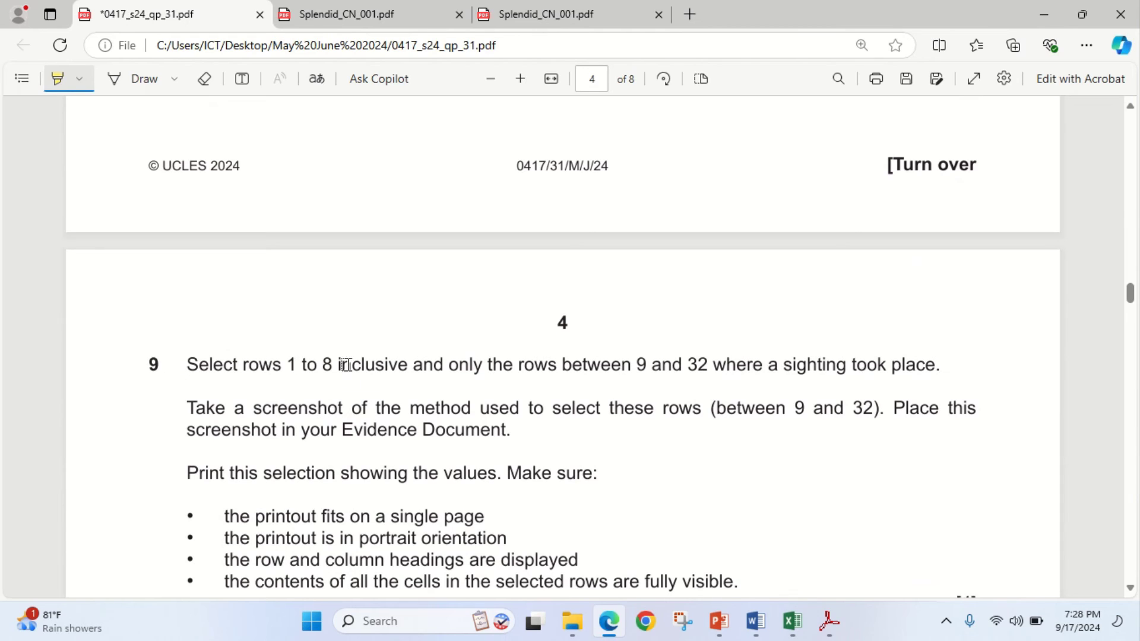
left_click_drag(289, 365, 937, 380)
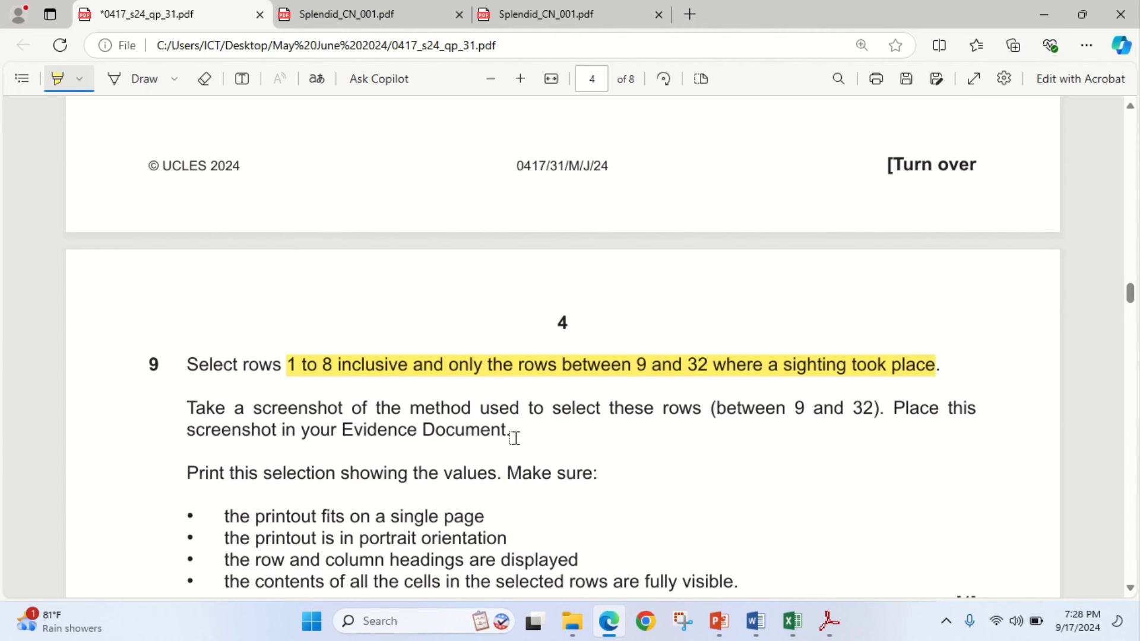
Switch to the Splendid_CN_001.xlsx workbook in Excel, turn off the formula display and autofit all column widths
mouse_move(794, 630)
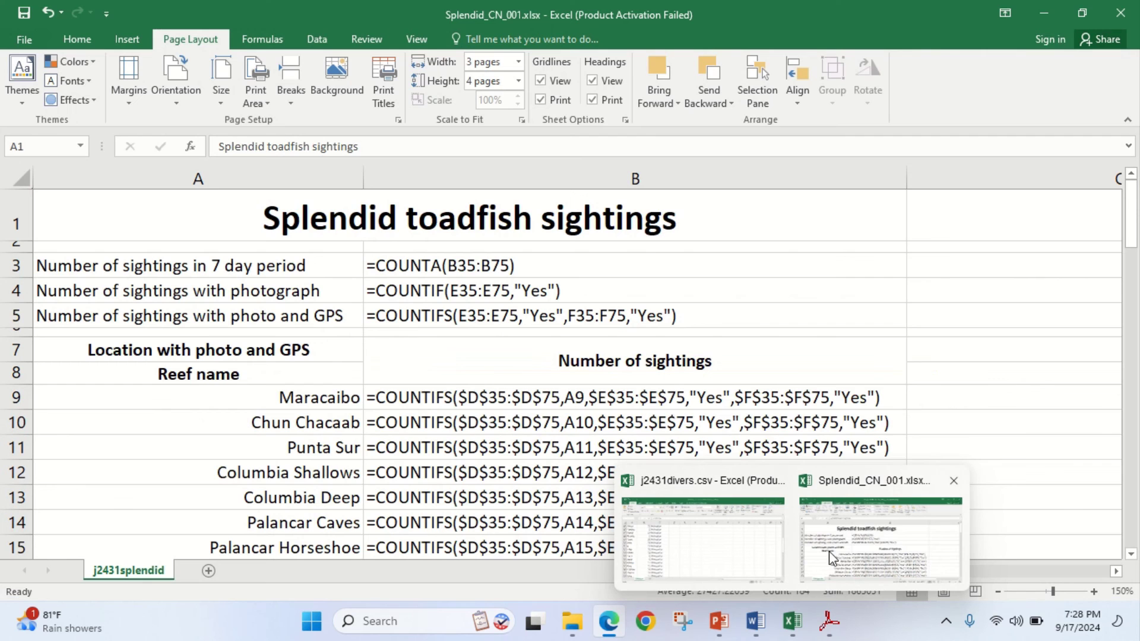
left_click(846, 555)
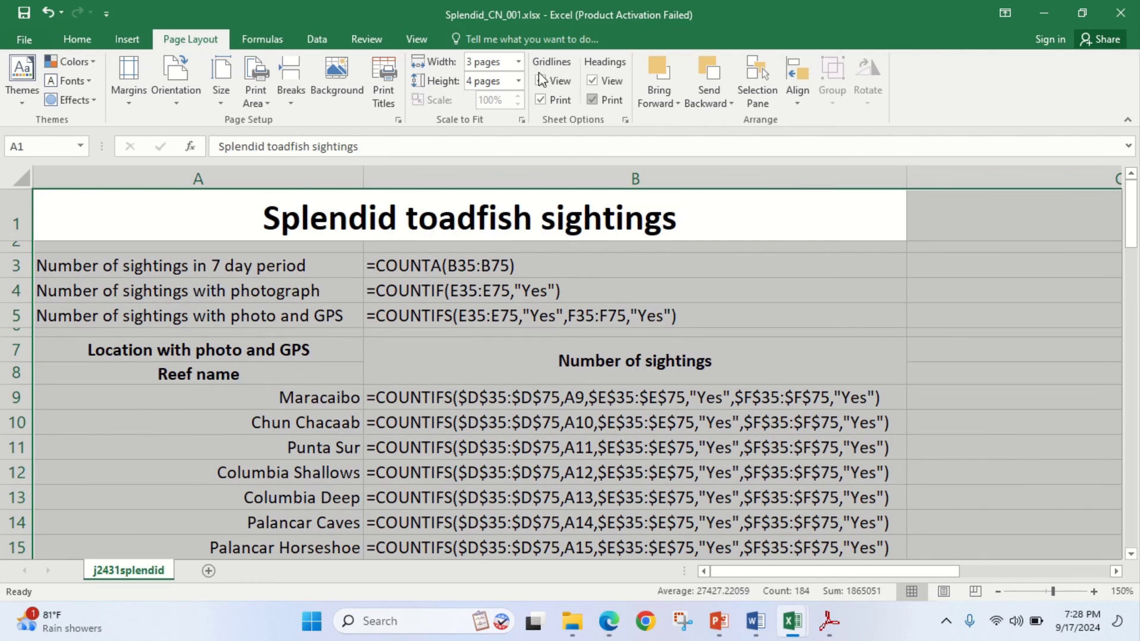
left_click(261, 34)
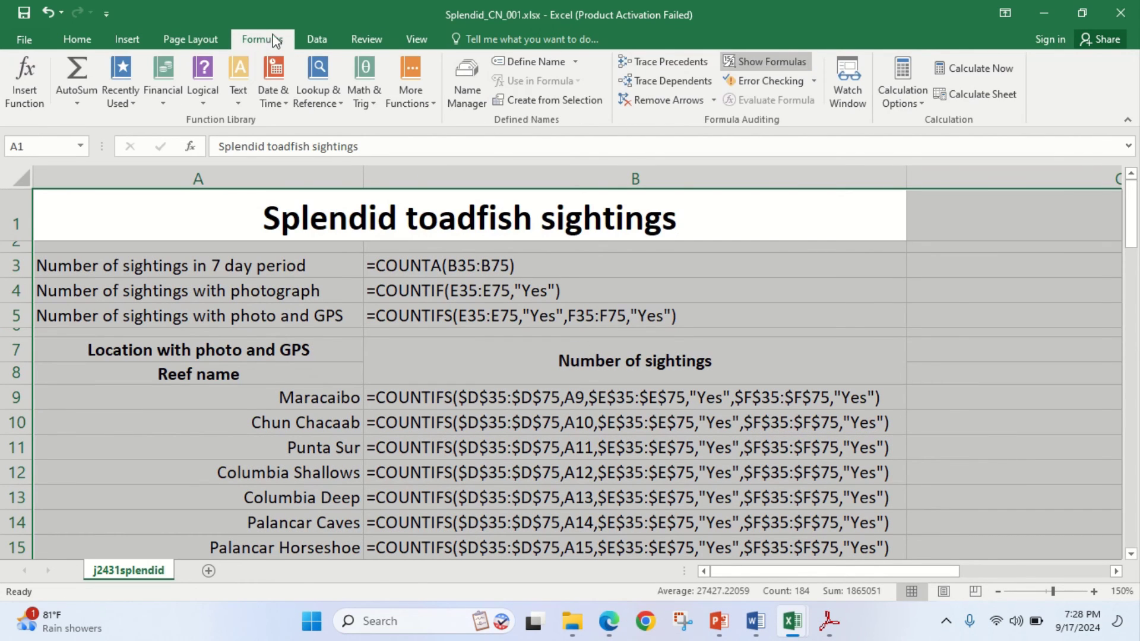
left_click(772, 61)
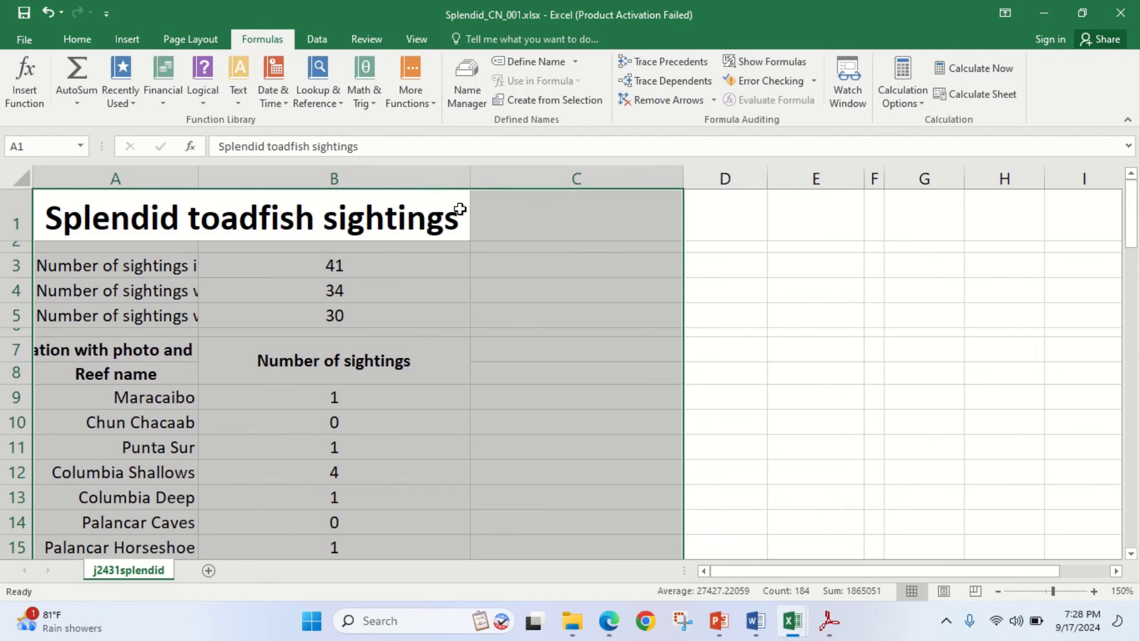
left_click(19, 178)
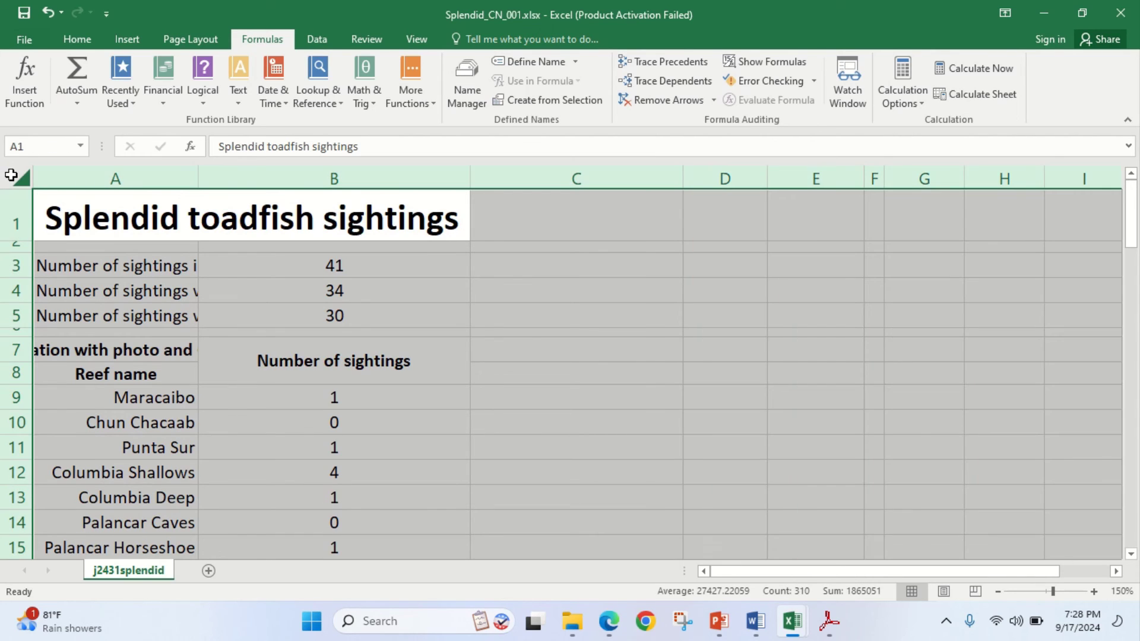
double_click(194, 171)
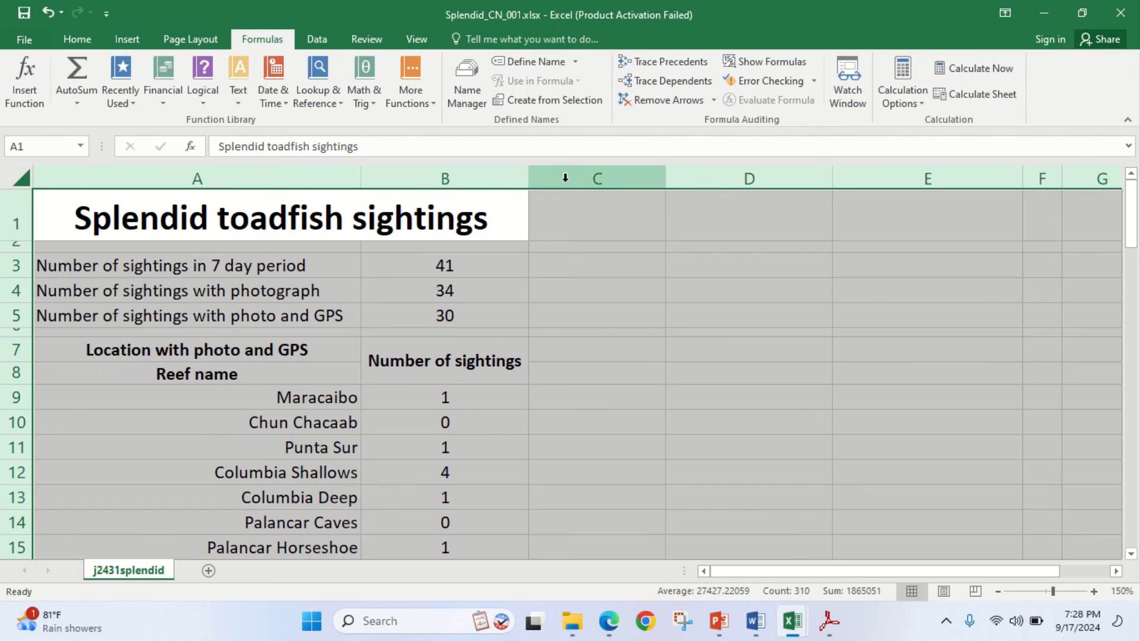
left_click(579, 308)
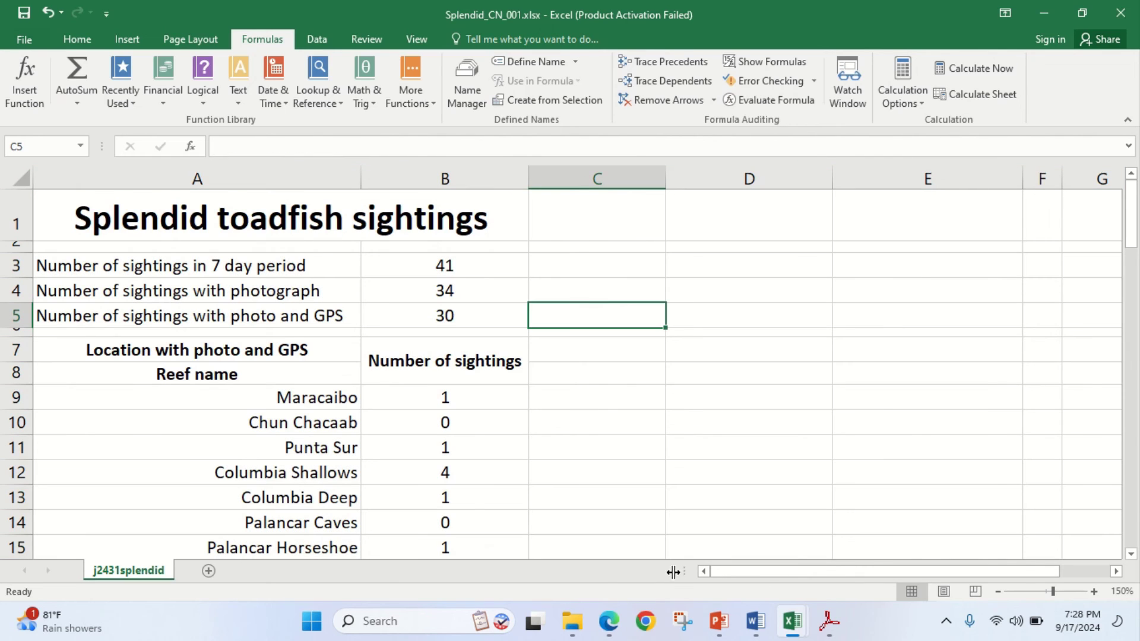
Check question 9 in the exam paper in Edge and select rows 1 to 8 of the workbook
left_click(611, 631)
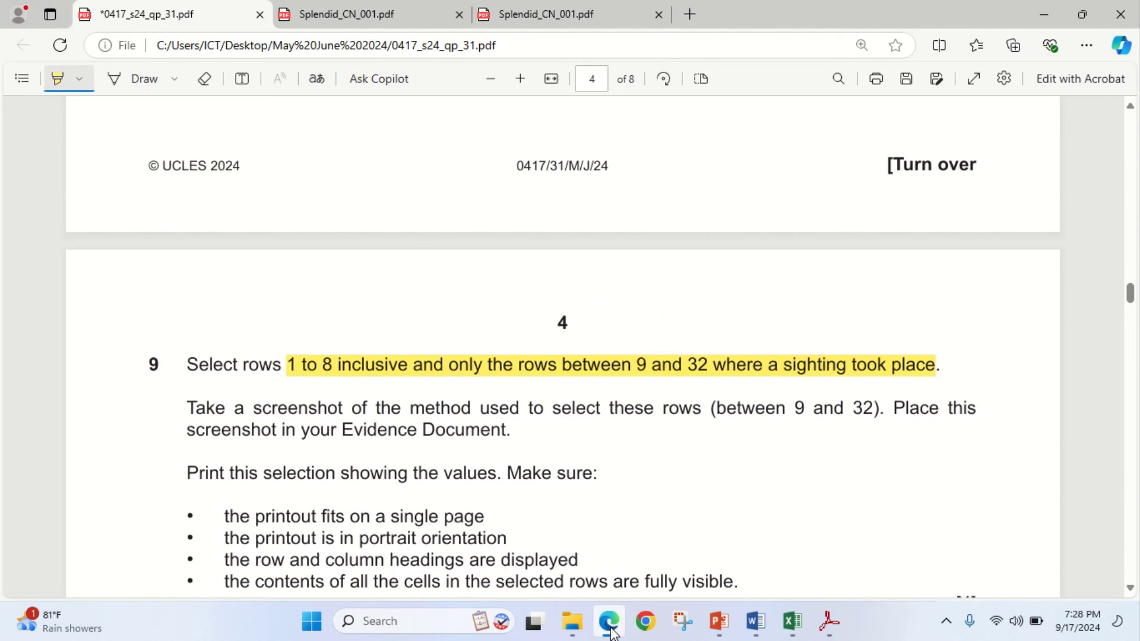
left_click(610, 631)
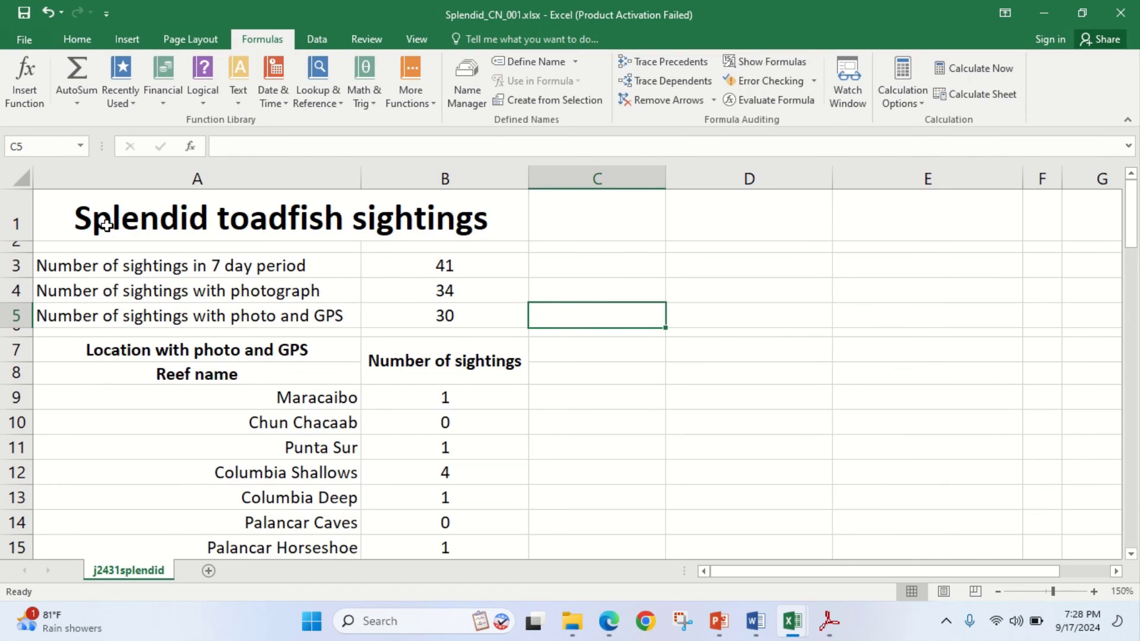
left_click_drag(69, 213, 219, 424)
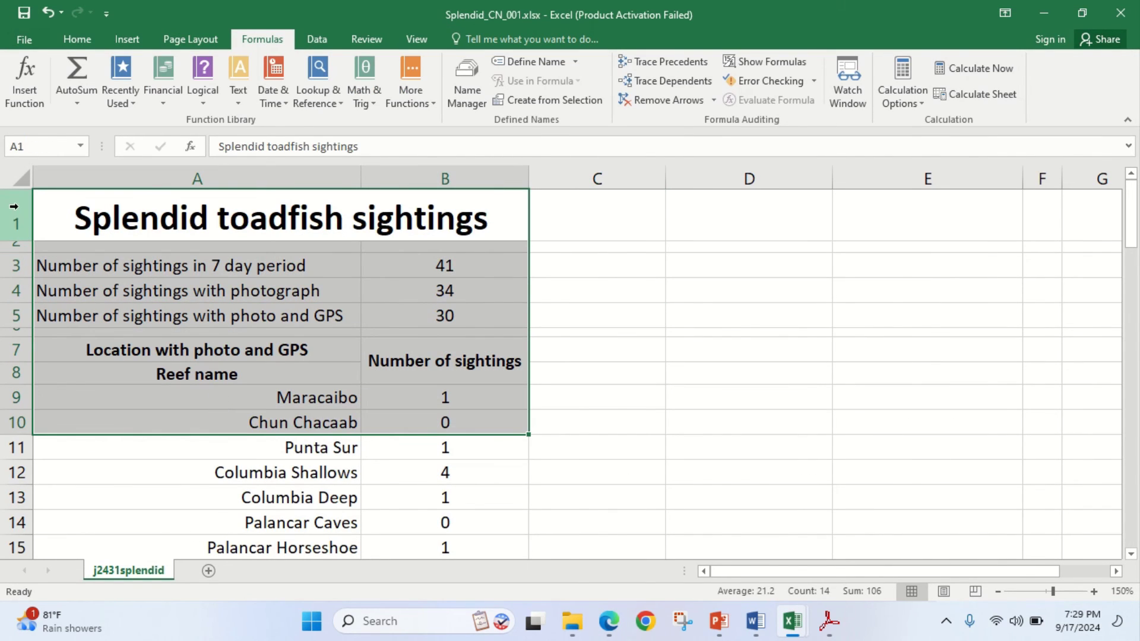
left_click(15, 222)
left_click_drag(16, 222, 13, 374)
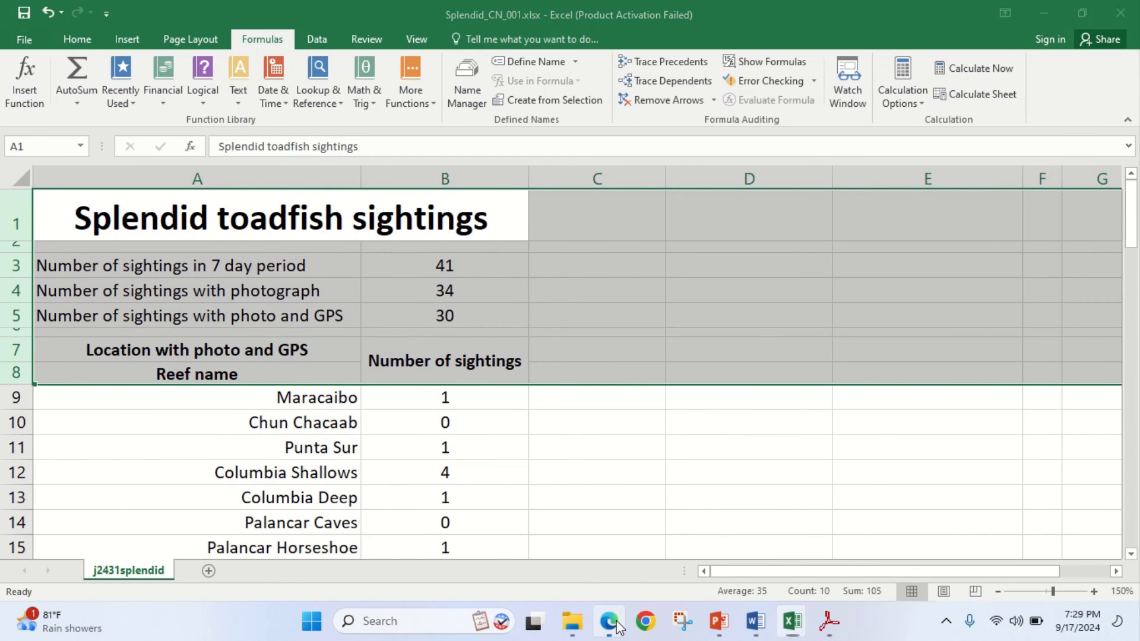
left_click(608, 621)
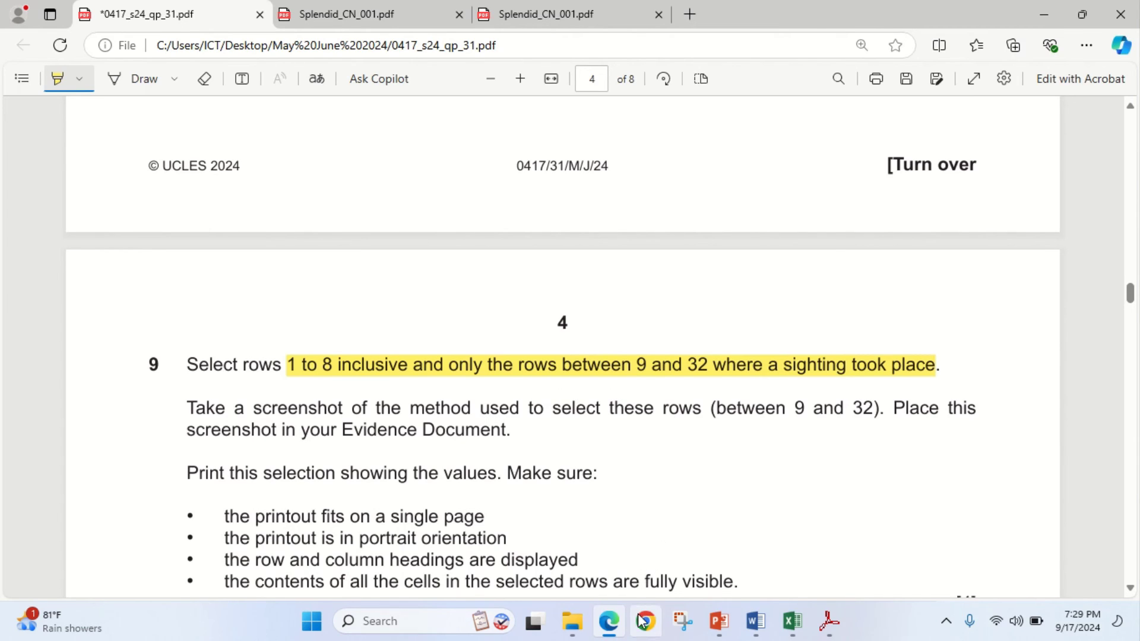
left_click(606, 631)
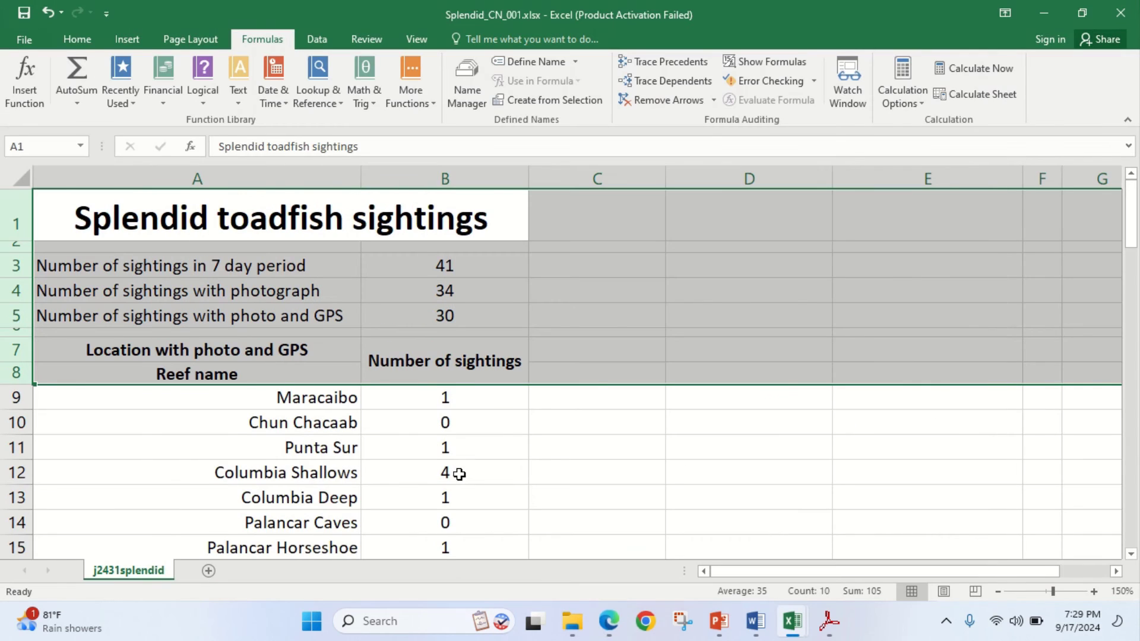
Examine the reef rows from row 9 down for reefs with zero sightings
scroll(445, 448, "down", 1)
left_click(414, 368)
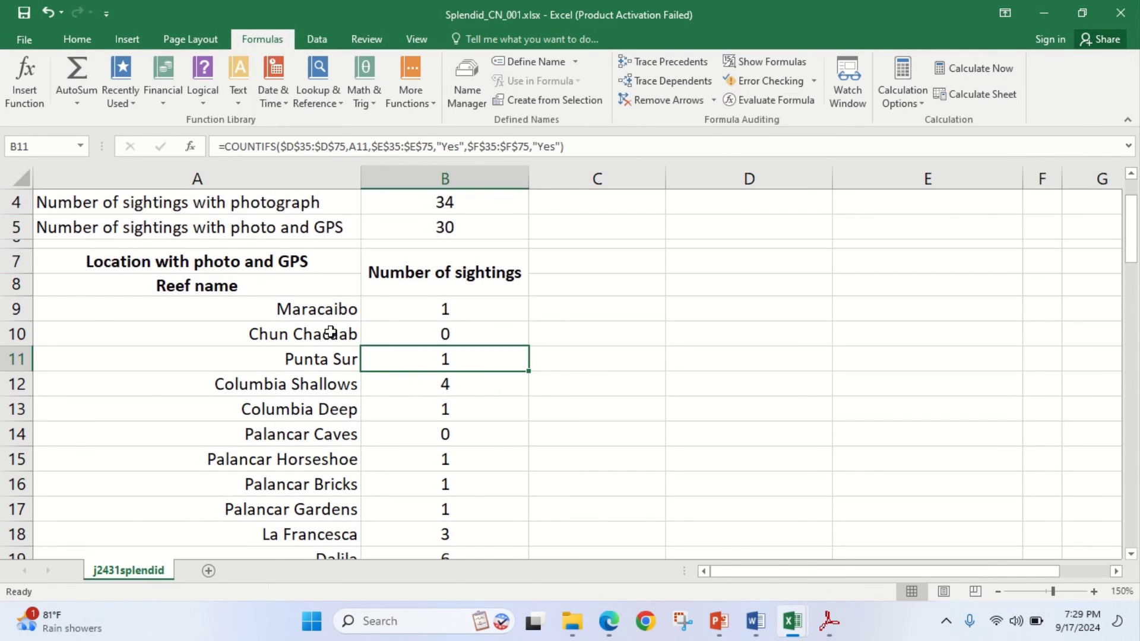
left_click(441, 335)
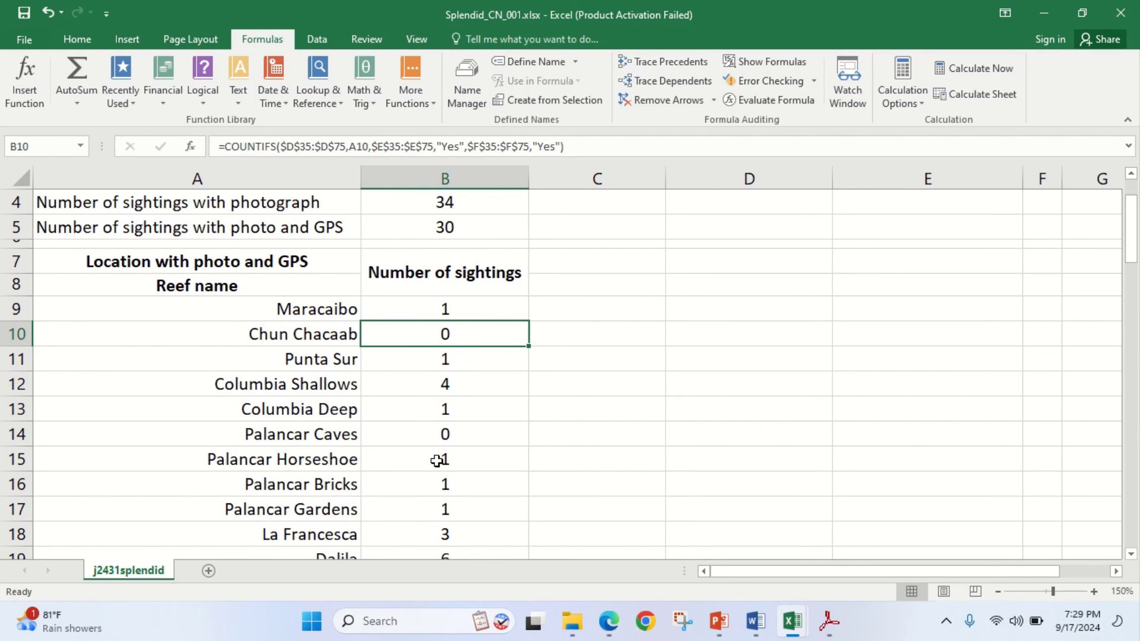
scroll(437, 461, "down", 1)
scroll(442, 466, "down", 2)
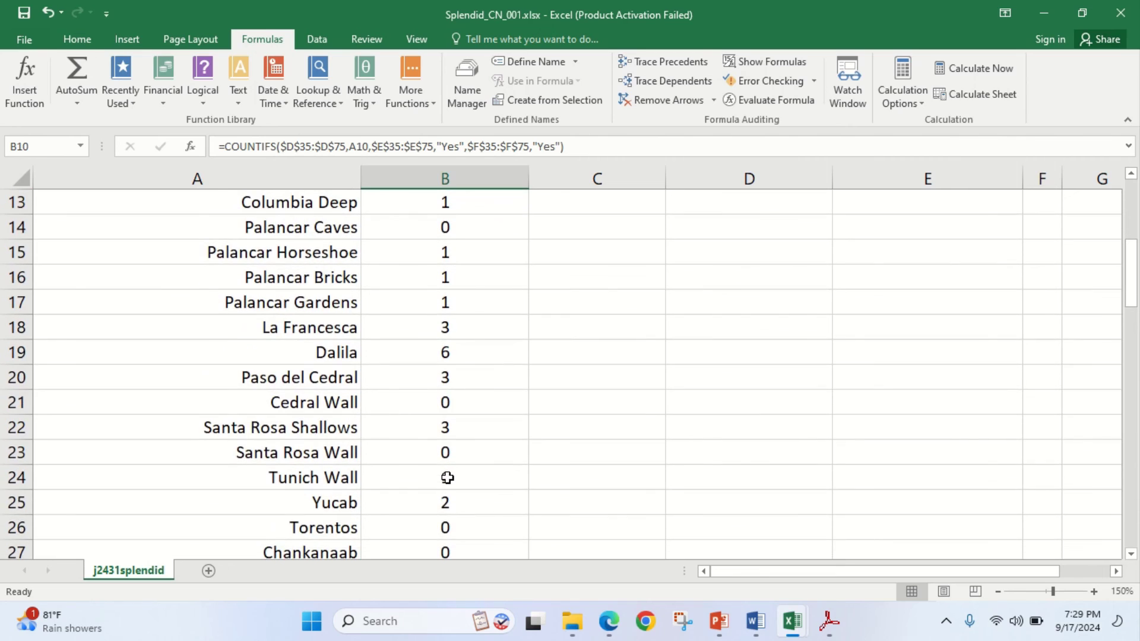
scroll(448, 476, "up", 3)
Add a filter to the Number of sightings heading, exclude the value 0, and look over the filtered reef rows
left_click(470, 289)
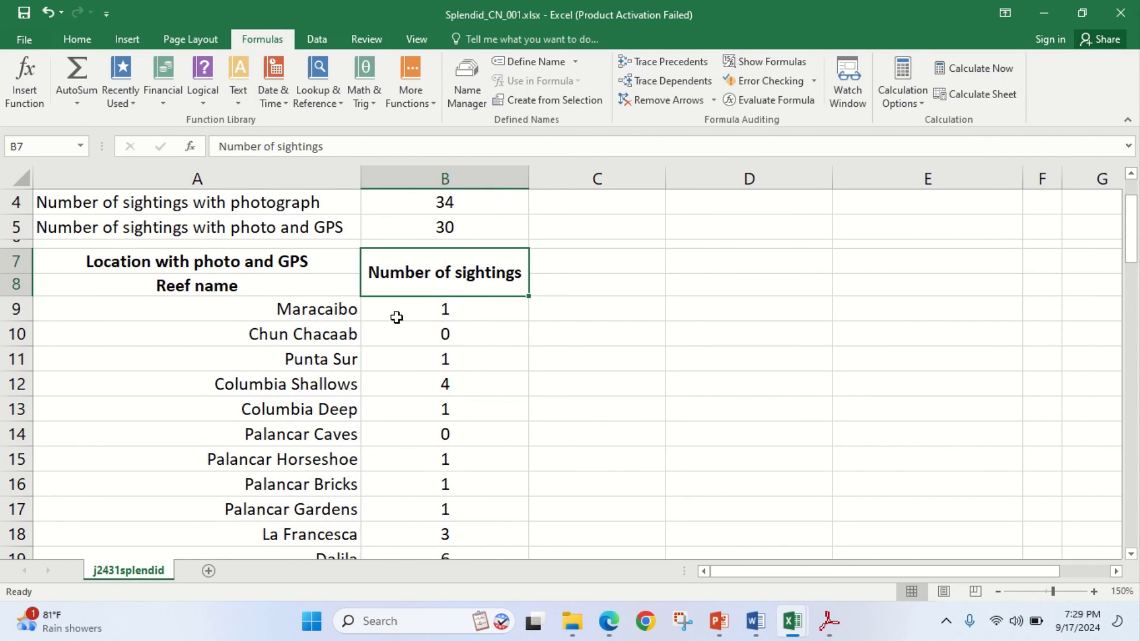
left_click(77, 39)
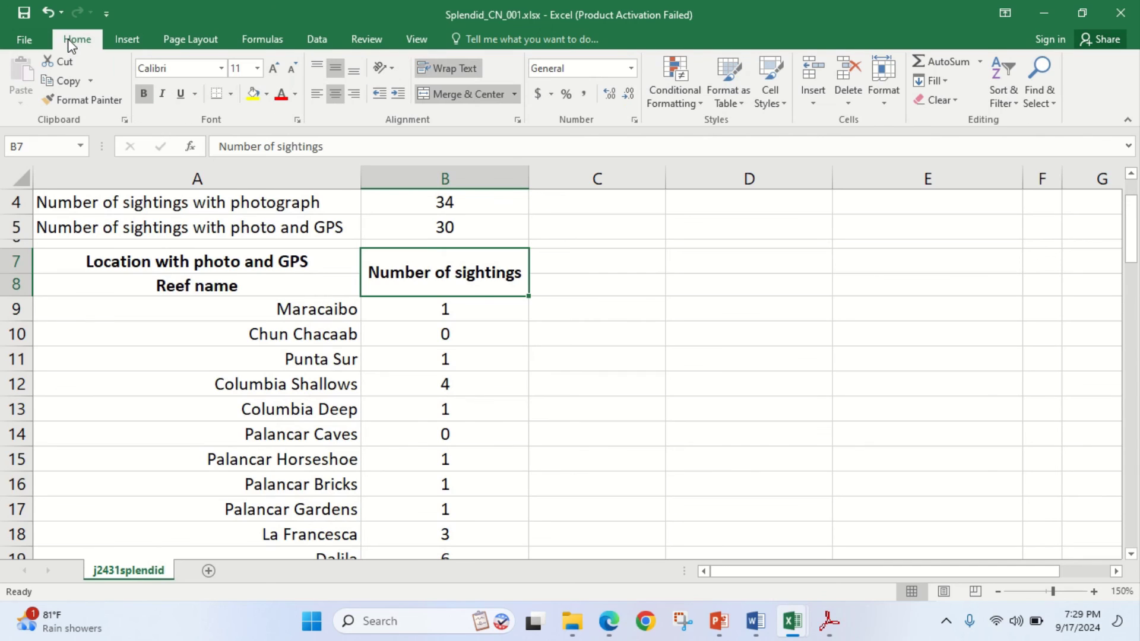
left_click(1009, 98)
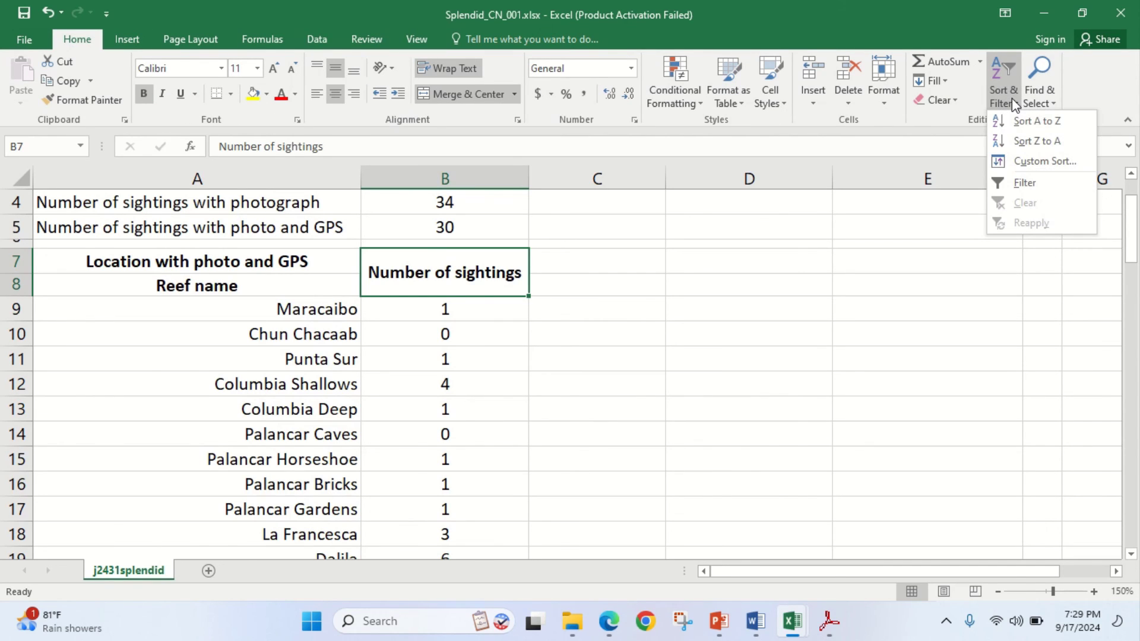
left_click(1019, 185)
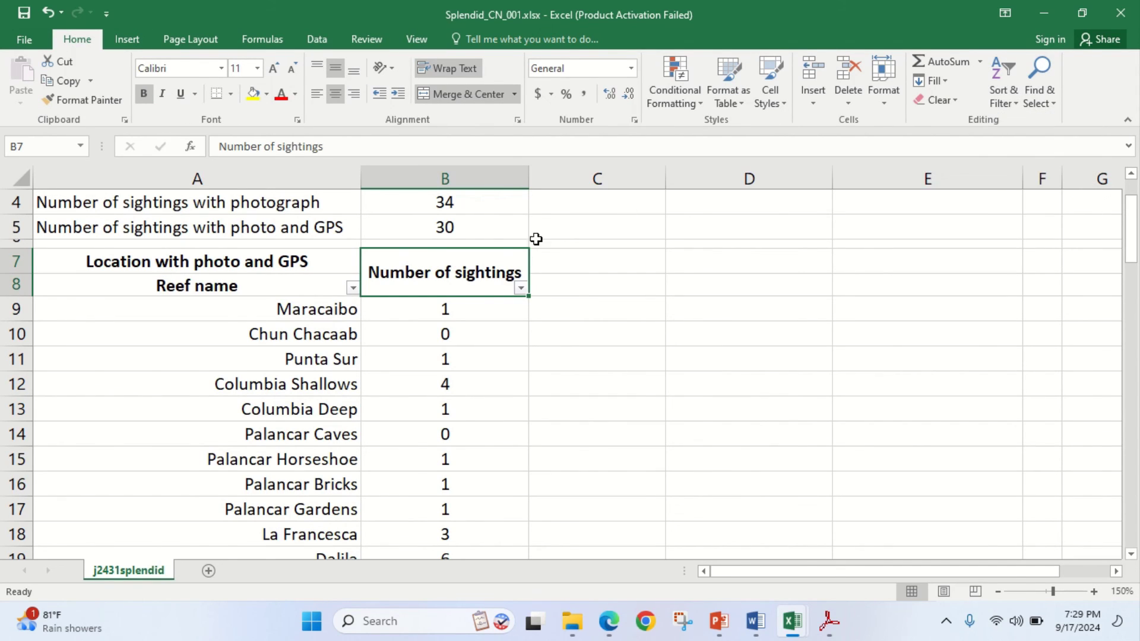
left_click(520, 289)
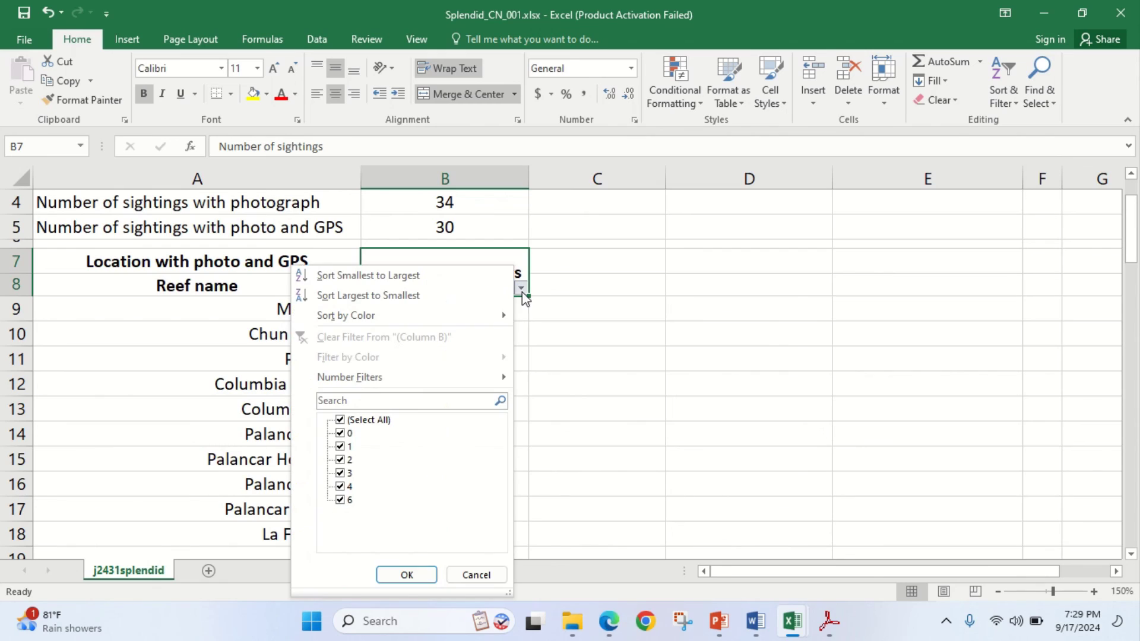
left_click(341, 434)
left_click(406, 575)
scroll(454, 423, "down", 4)
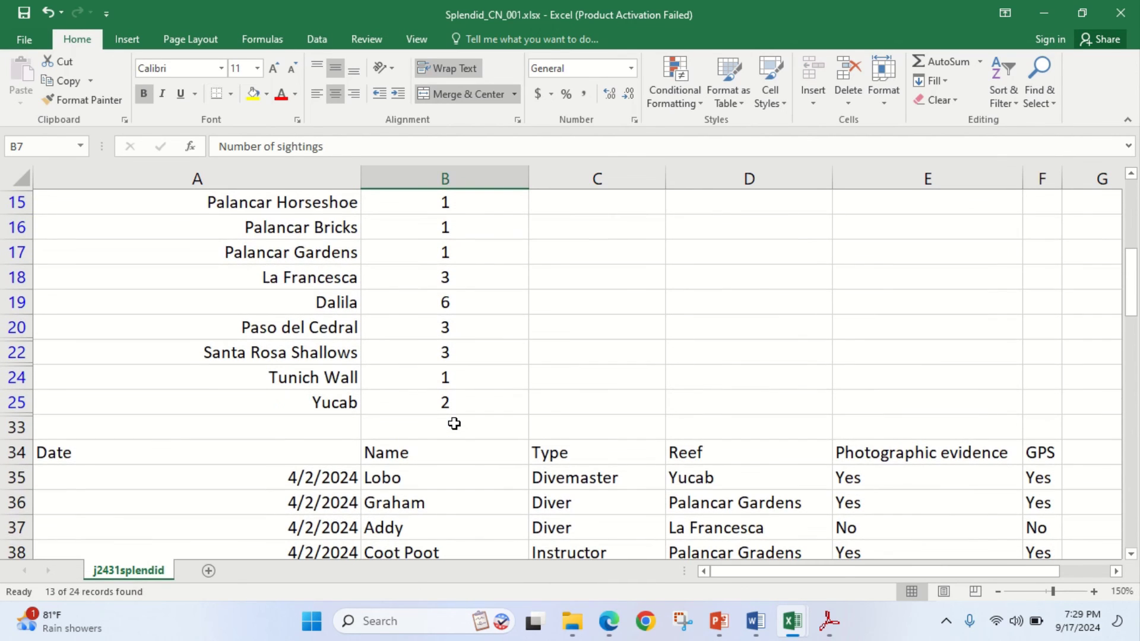
scroll(454, 424, "up", 4)
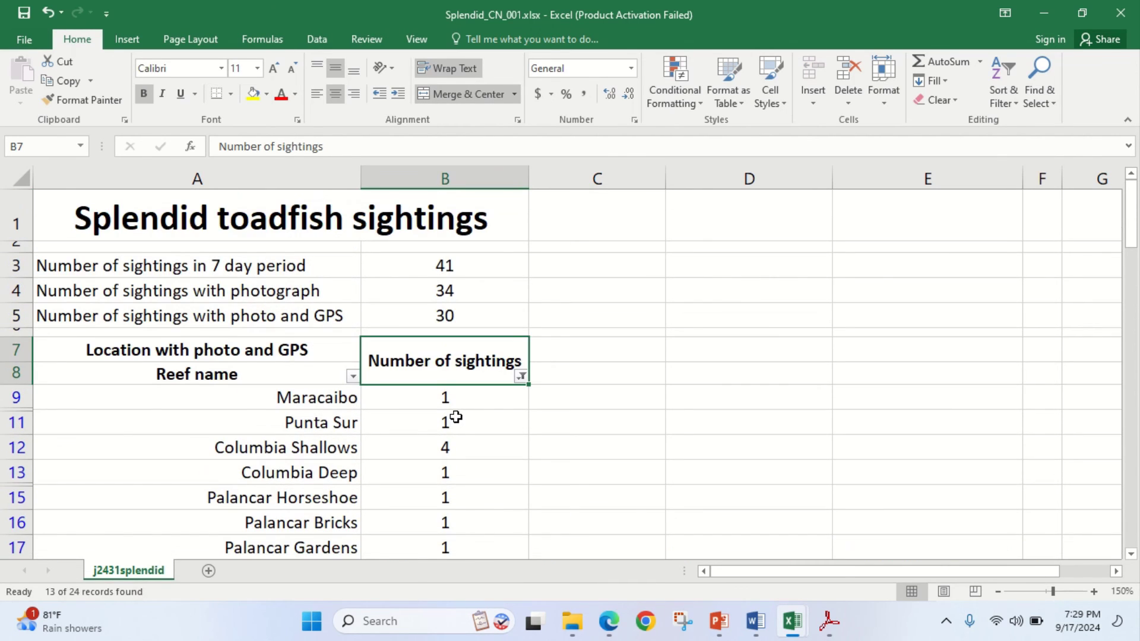
scroll(456, 418, "down", 2)
scroll(454, 415, "up", 2)
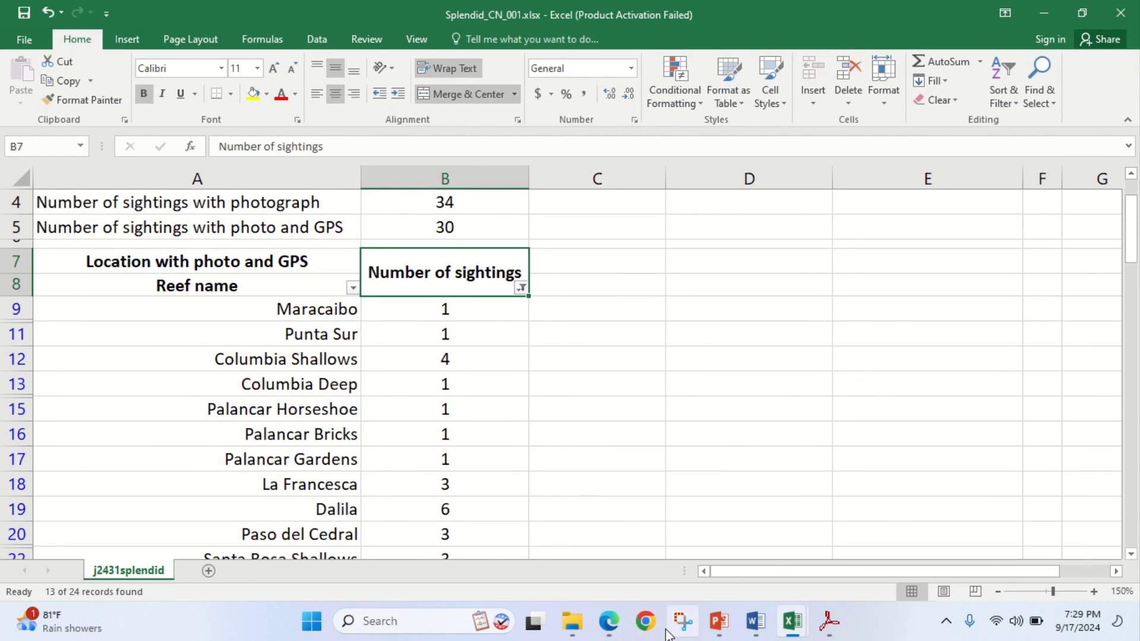
Check question 9's row selection wording in the exam paper in Edge and compare it with the filtered reef rows in Excel
left_click(609, 621)
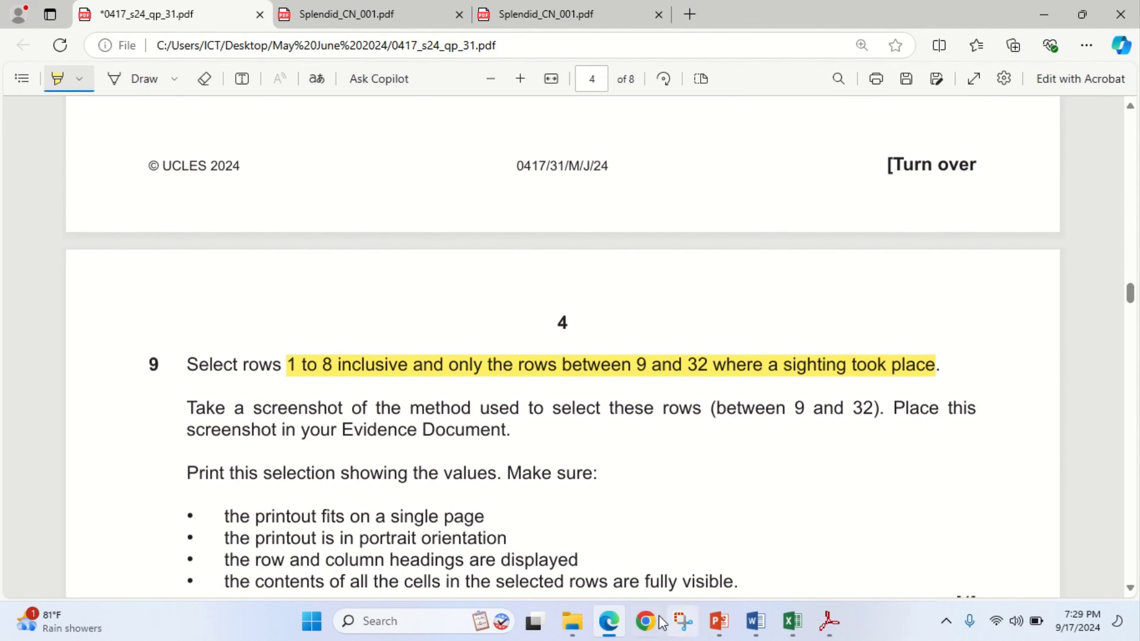
left_click(608, 621)
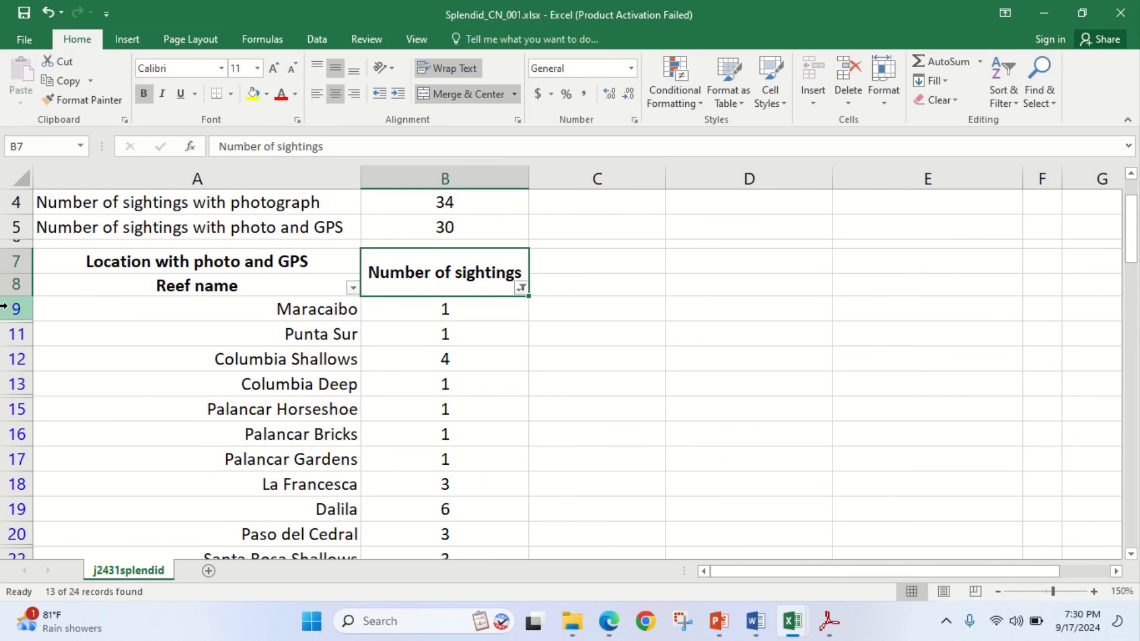
scroll(24, 374, "down", 2)
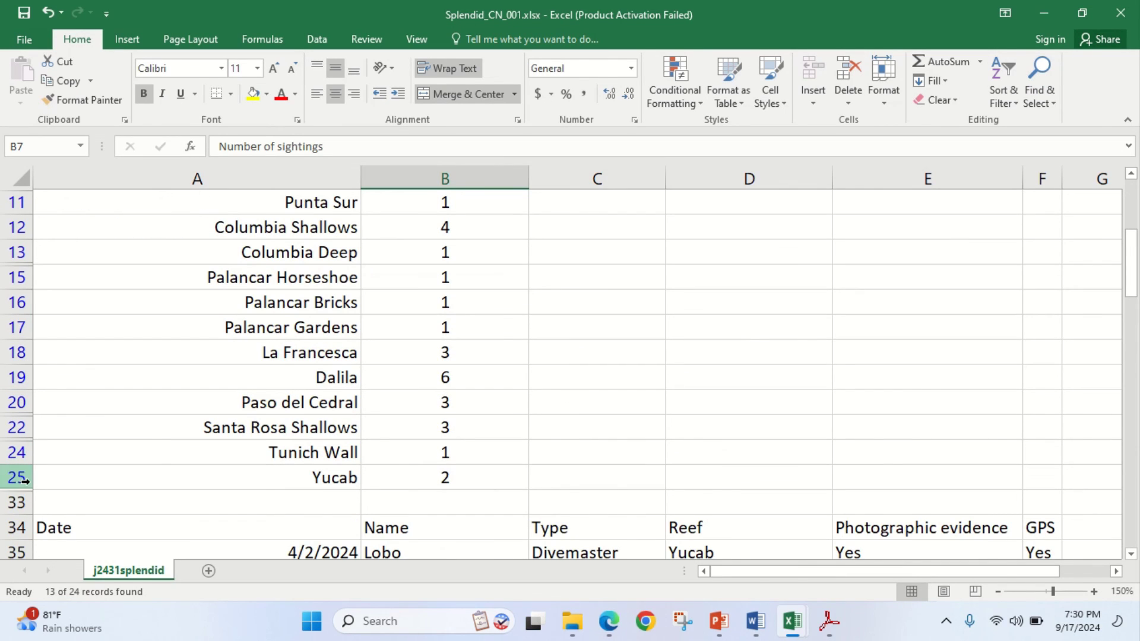
scroll(469, 429, "up", 3)
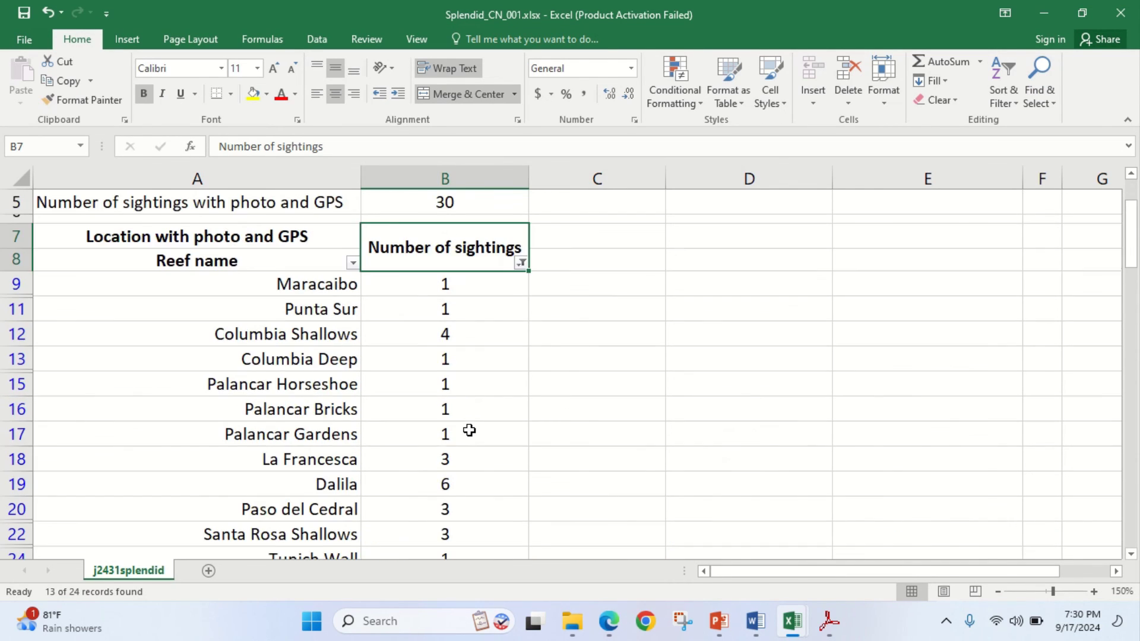
scroll(467, 425, "down", 1)
scroll(466, 425, "up", 1)
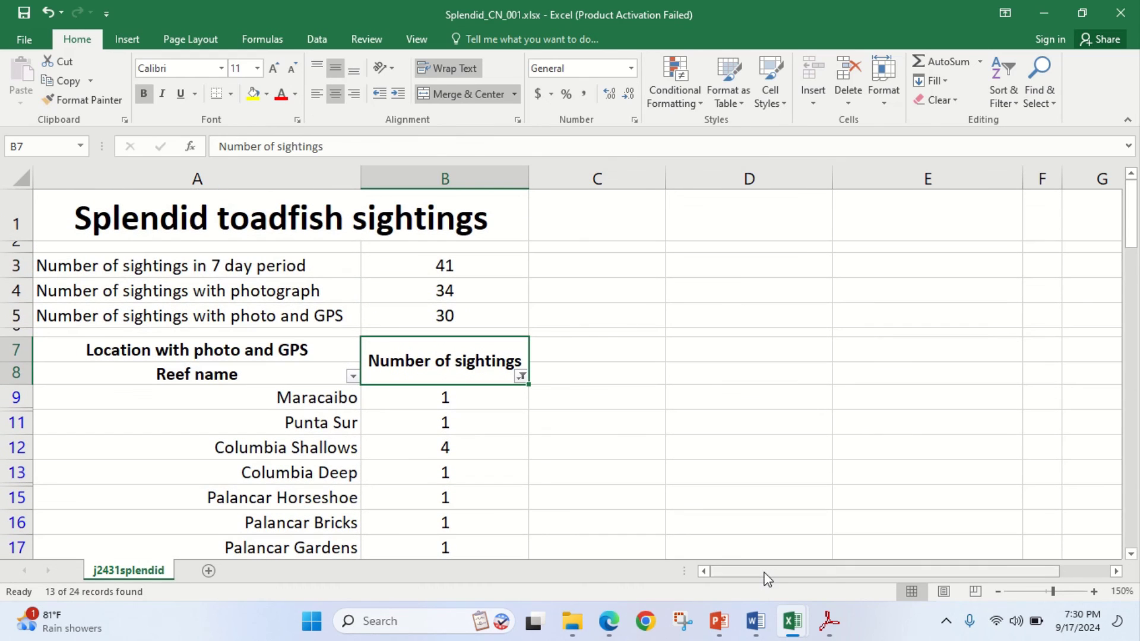
Switch to the exam paper in Edge and highlight "(between 9 and 32)" and "screenshot in your Evidence Document." in question 9
left_click(608, 621)
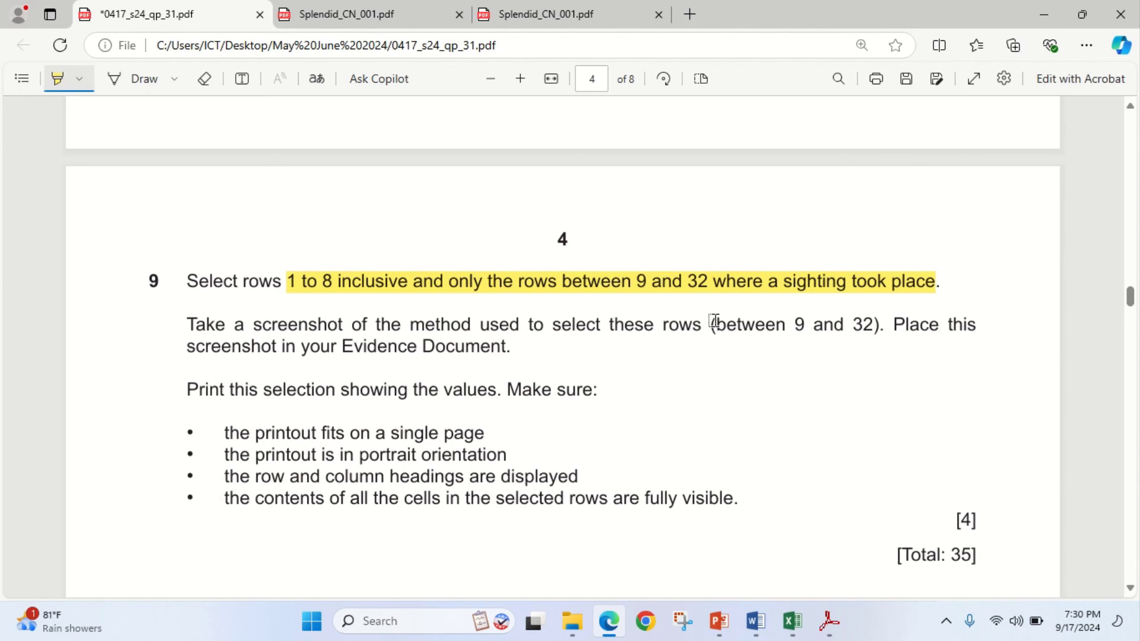
left_click_drag(713, 320, 877, 339)
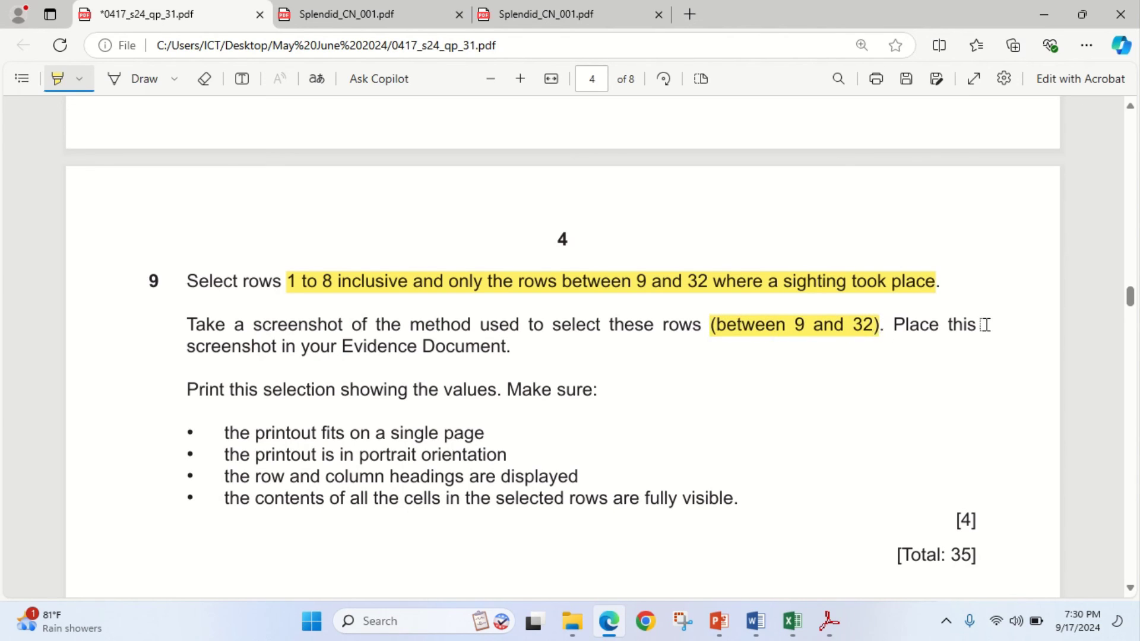
left_click_drag(198, 357, 515, 364)
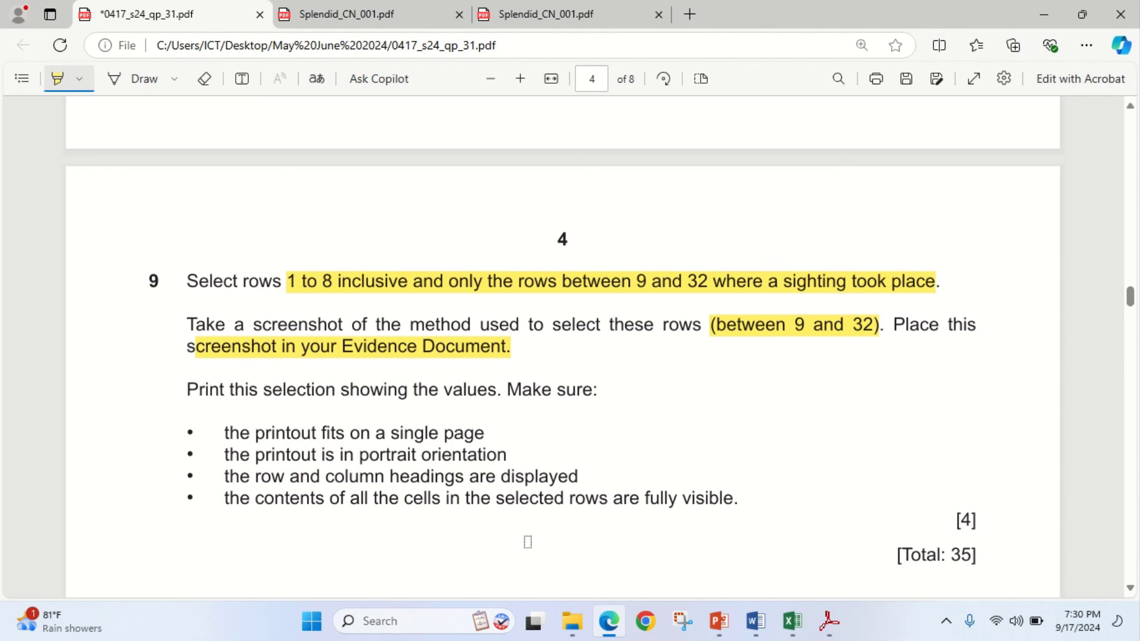
Return to the workbook in Excel, show the Number of sightings filter options, and capture a screenshot of them
left_click(610, 622)
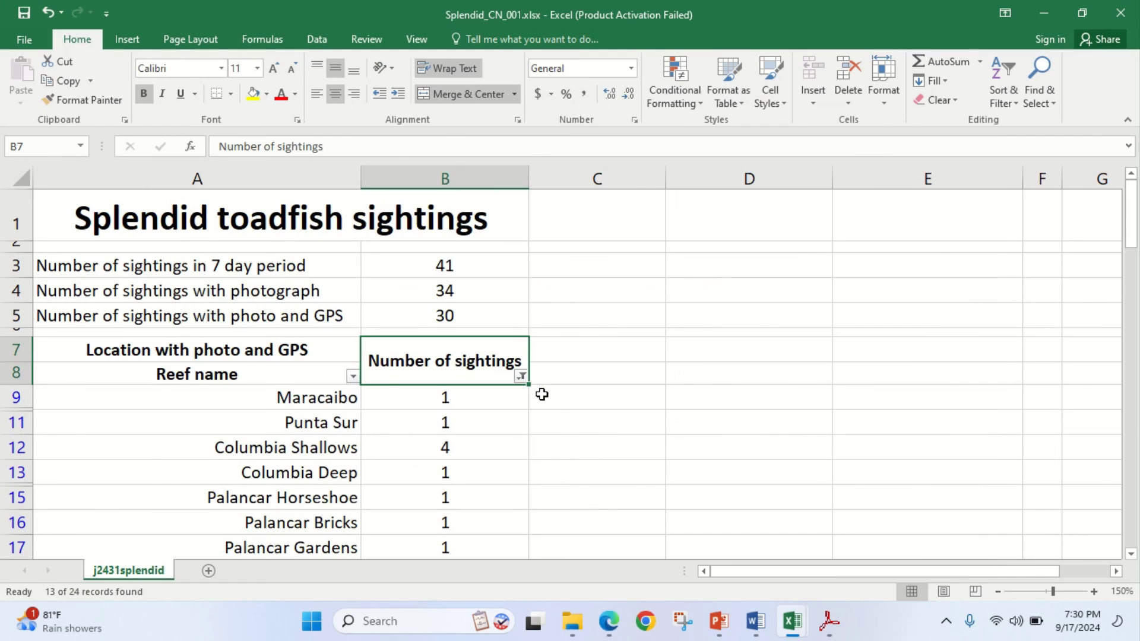
left_click(522, 376)
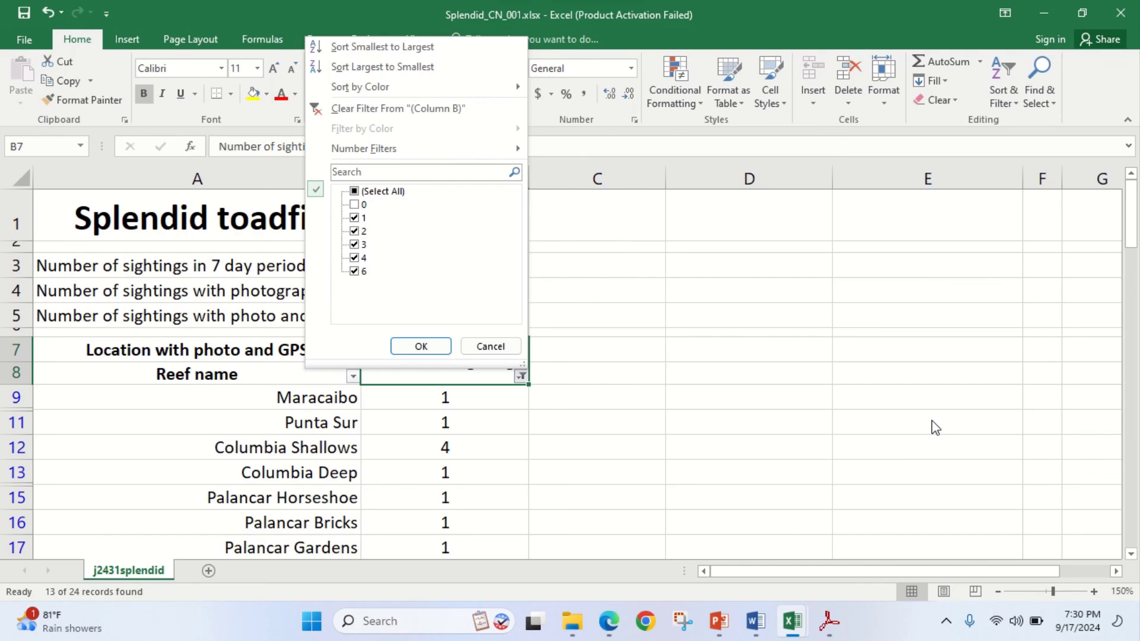
key("super+shift+s")
left_click_drag(301, 37, 528, 374)
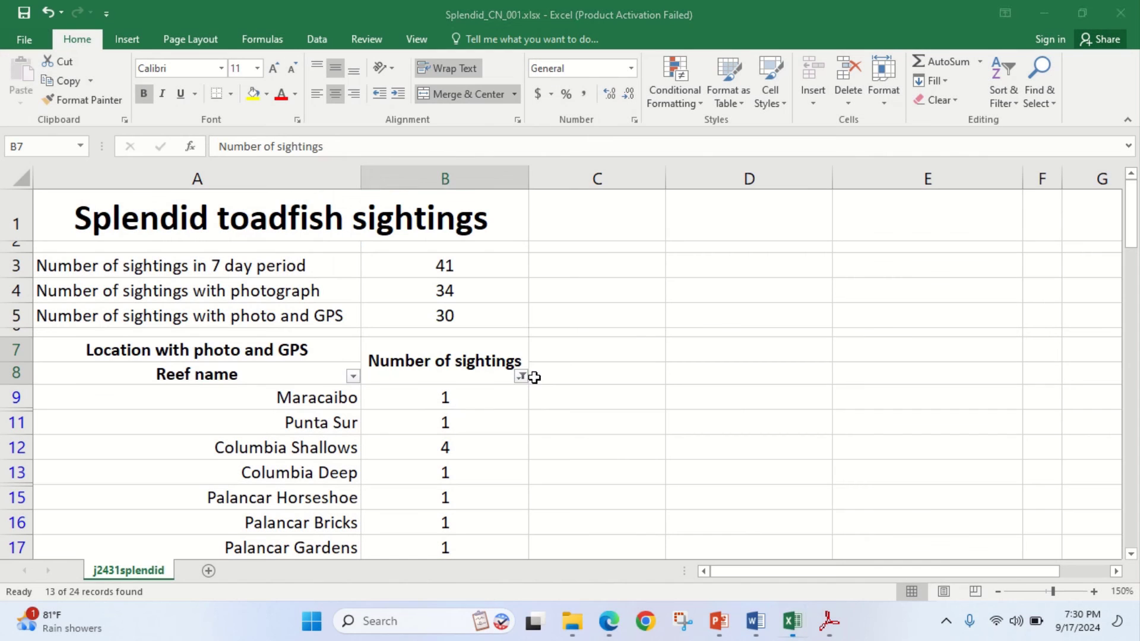
Switch to j2431evidence_CN_001.docx in Word, enter the heading "Evidence:" and paste the filter screenshot beneath it
mouse_move(755, 621)
left_click(758, 558)
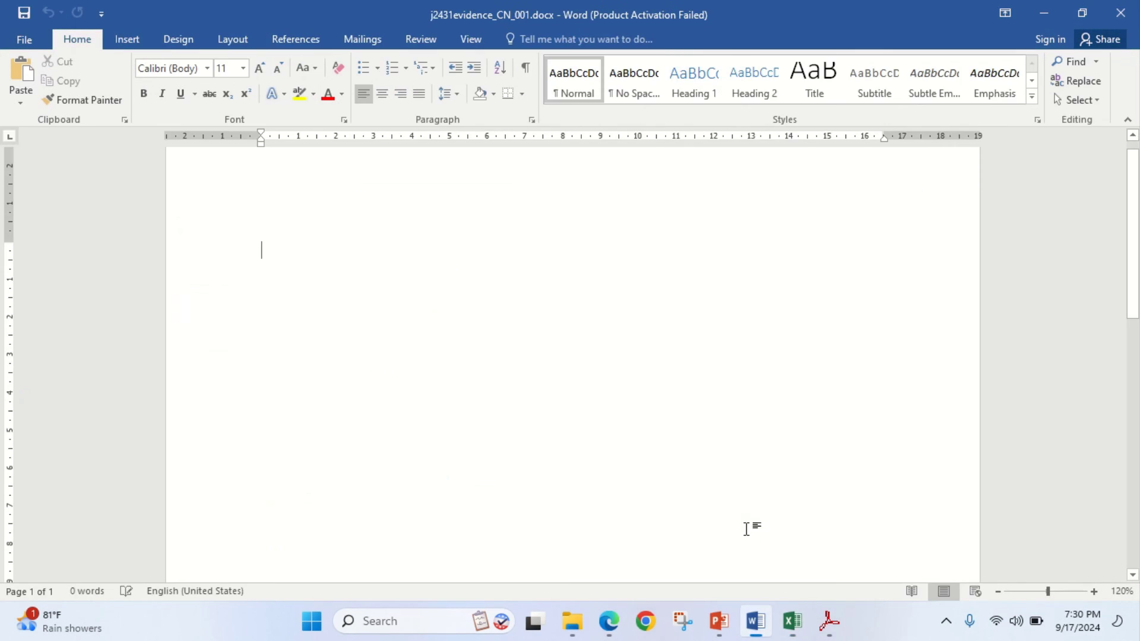
type("E")
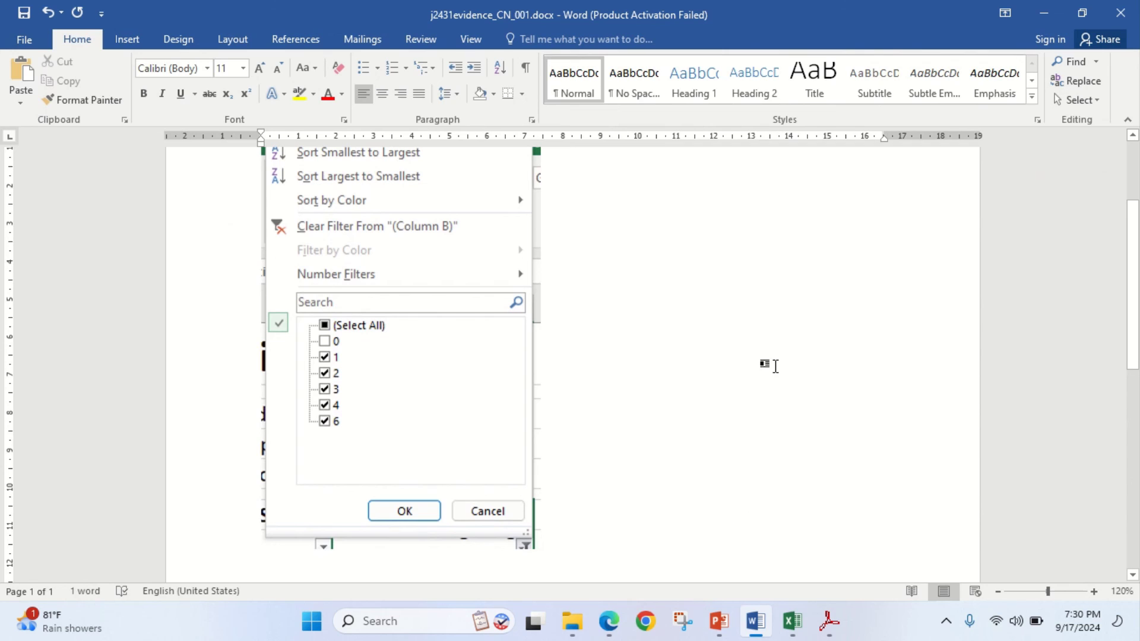
scroll(500, 250, "up", 3)
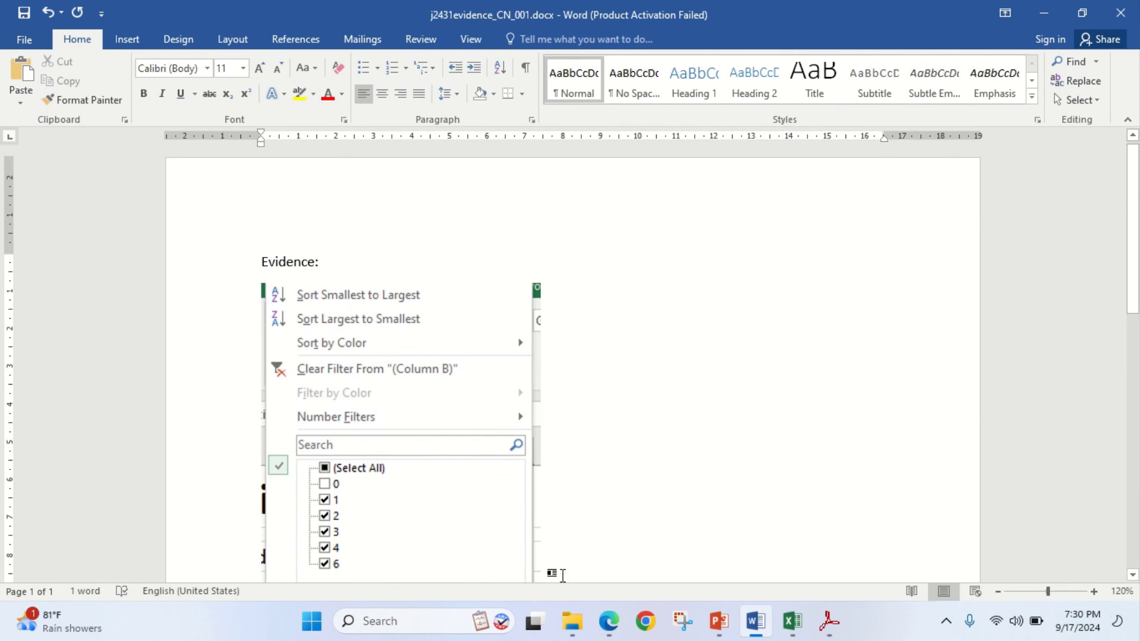
Review question 9's printing requirements in Edge and check the filtered rows and formula display setting in Excel
left_click(609, 627)
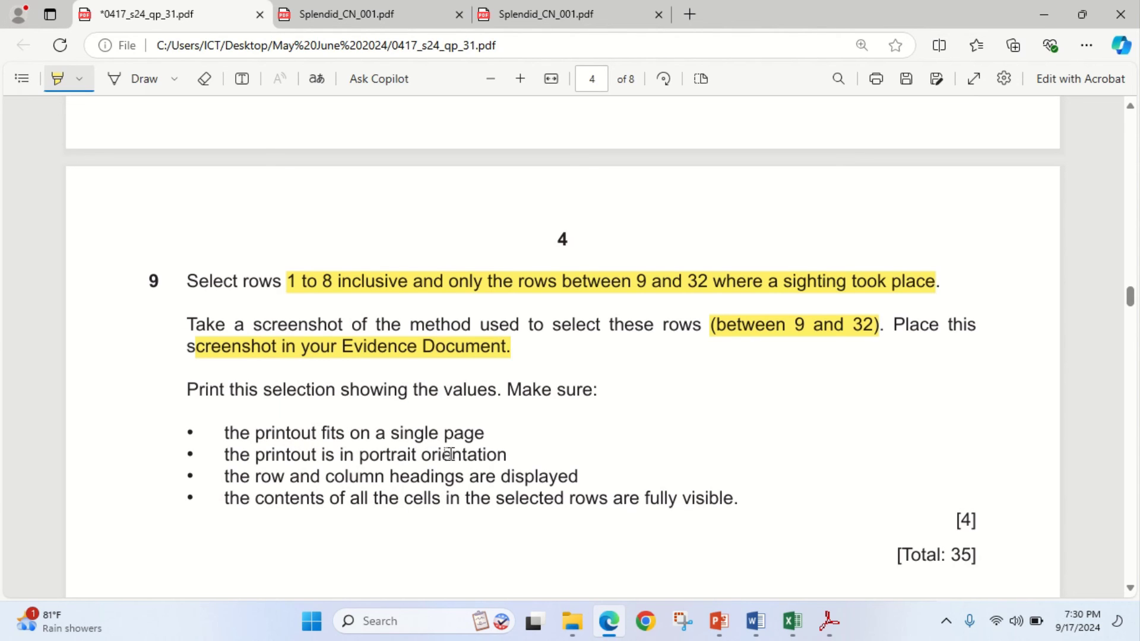
left_click(618, 626)
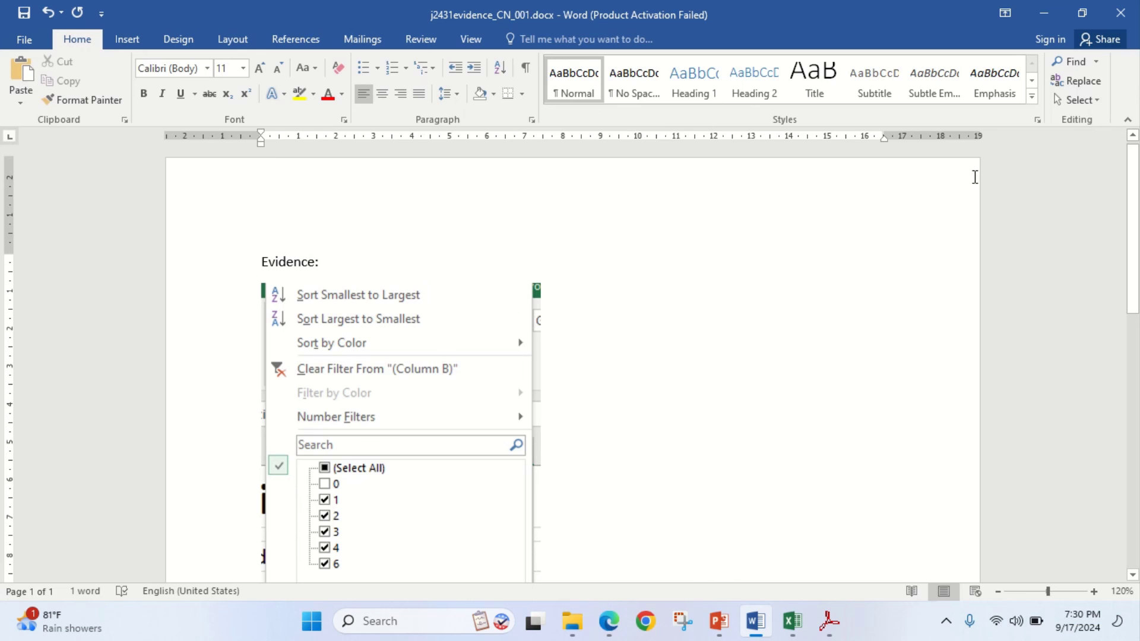
left_click(1044, 12)
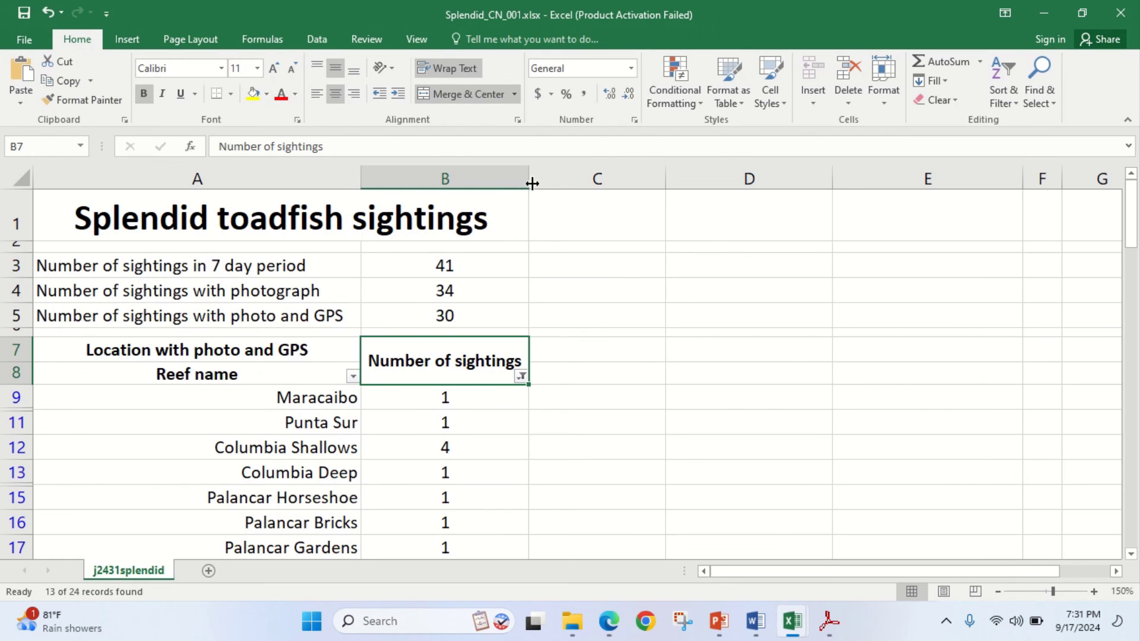
left_click(255, 40)
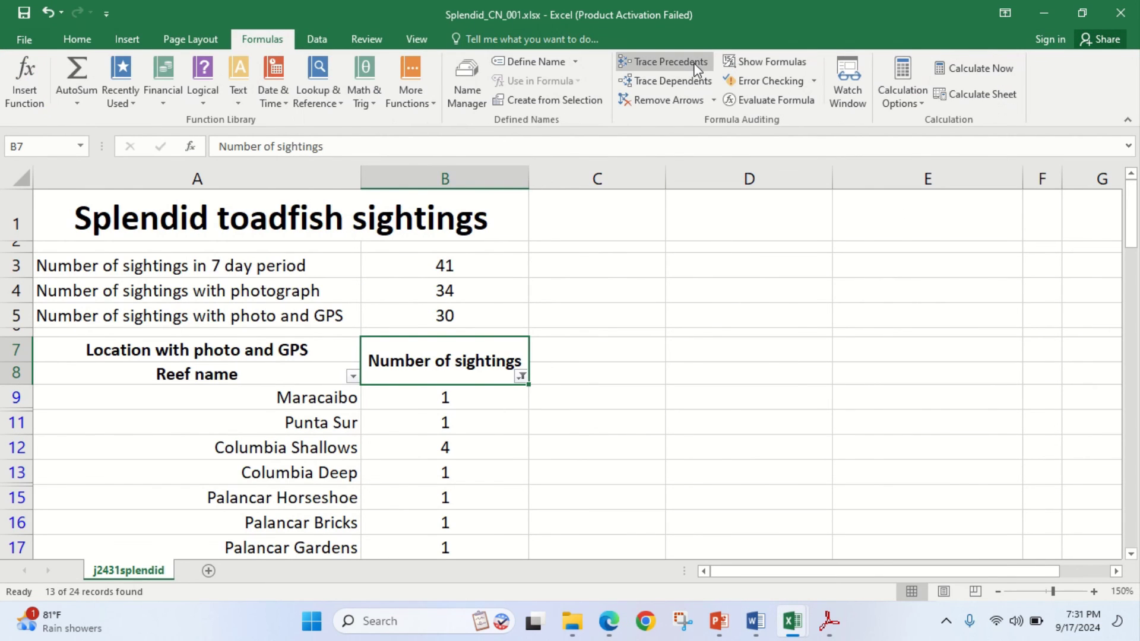
scroll(327, 425, "down", 3)
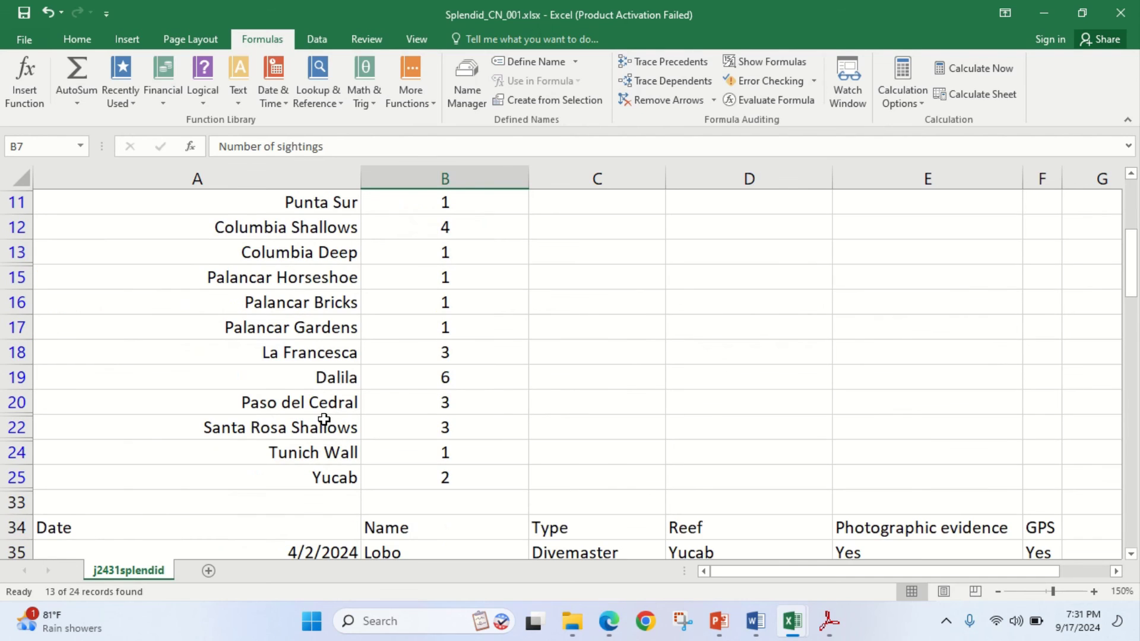
scroll(348, 407, "up", 1)
left_click(609, 621)
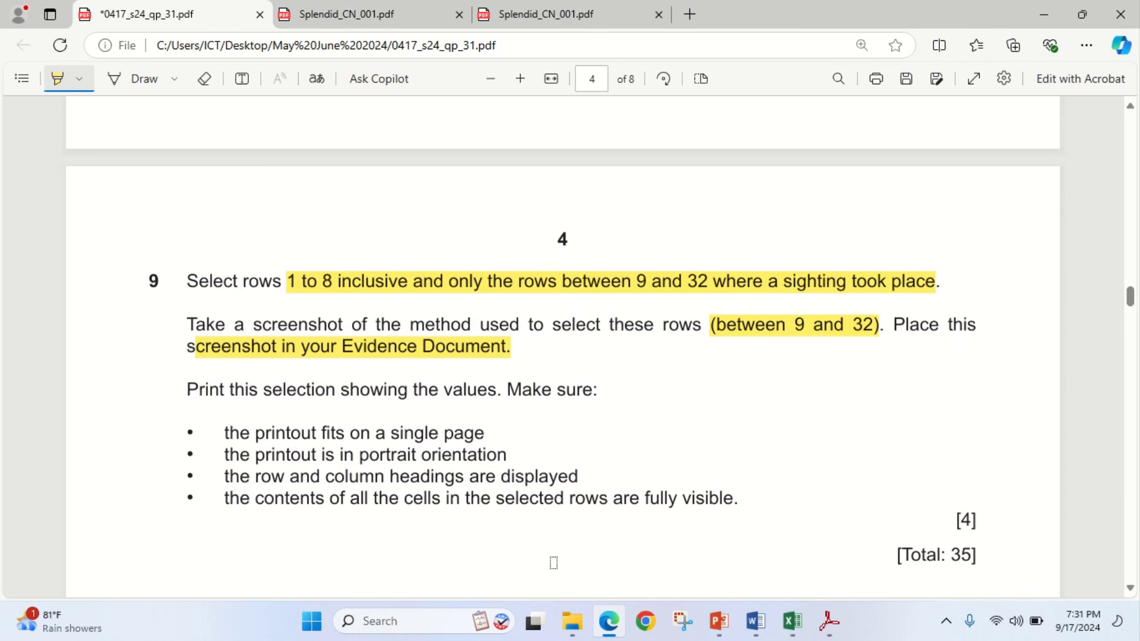
left_click(608, 621)
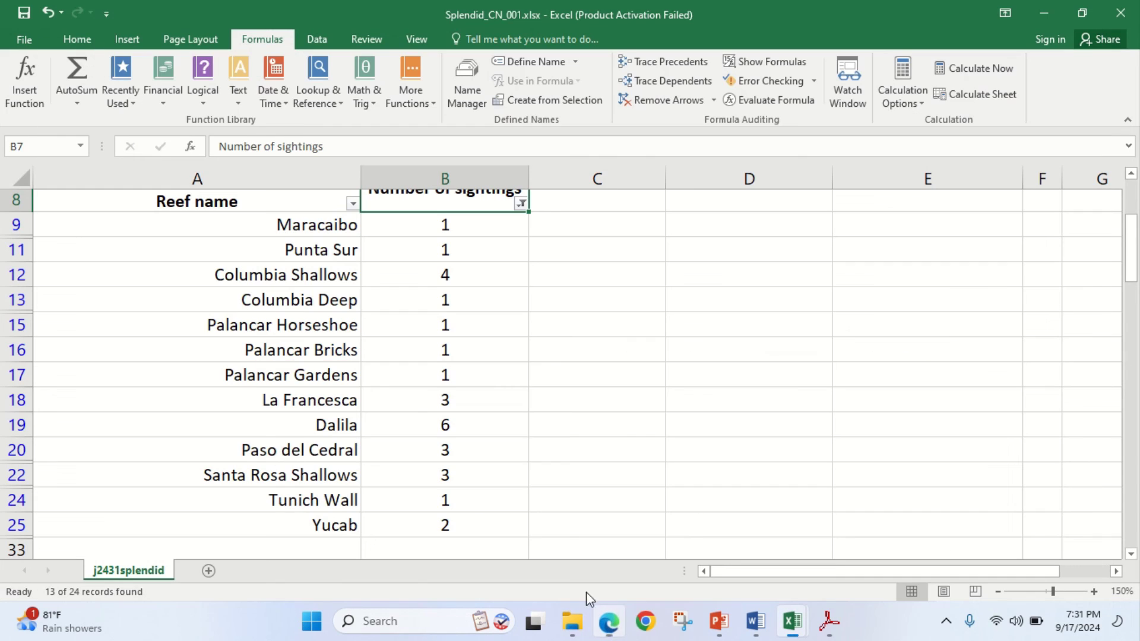
Set the worksheet's page orientation to Portrait and recheck the print requirements in the exam paper
left_click(187, 38)
left_click(179, 101)
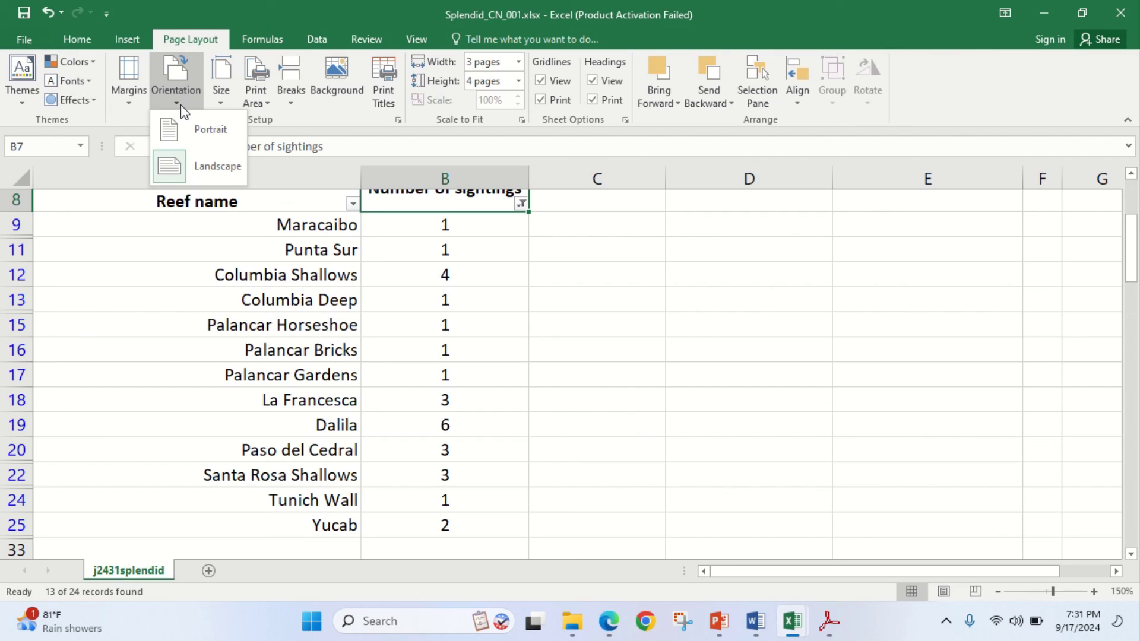
left_click(178, 140)
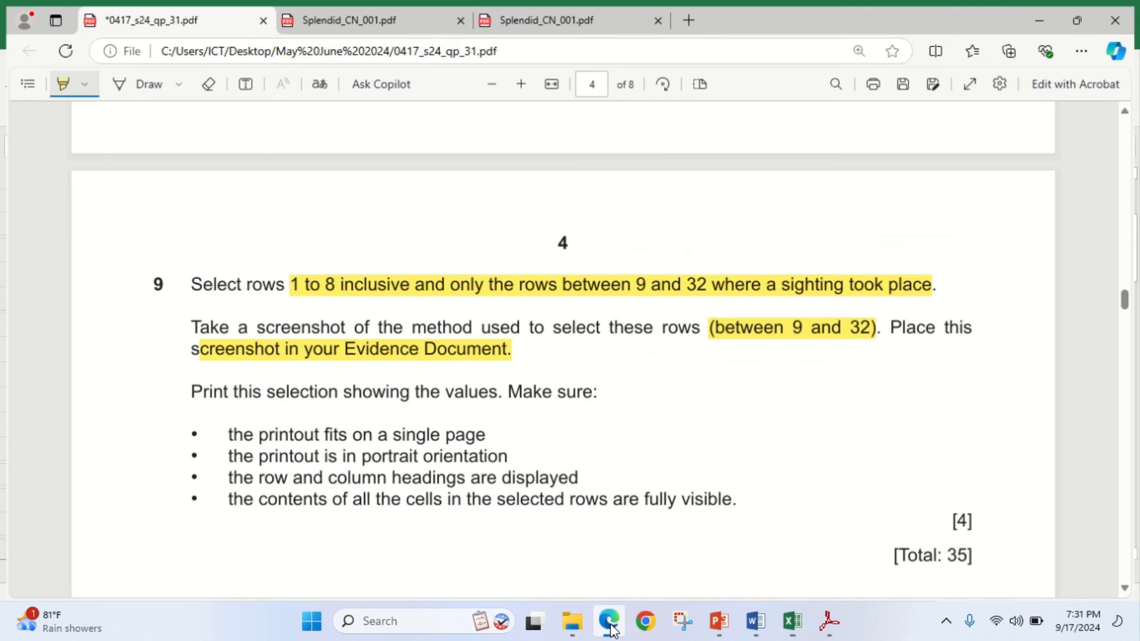
left_click(609, 621)
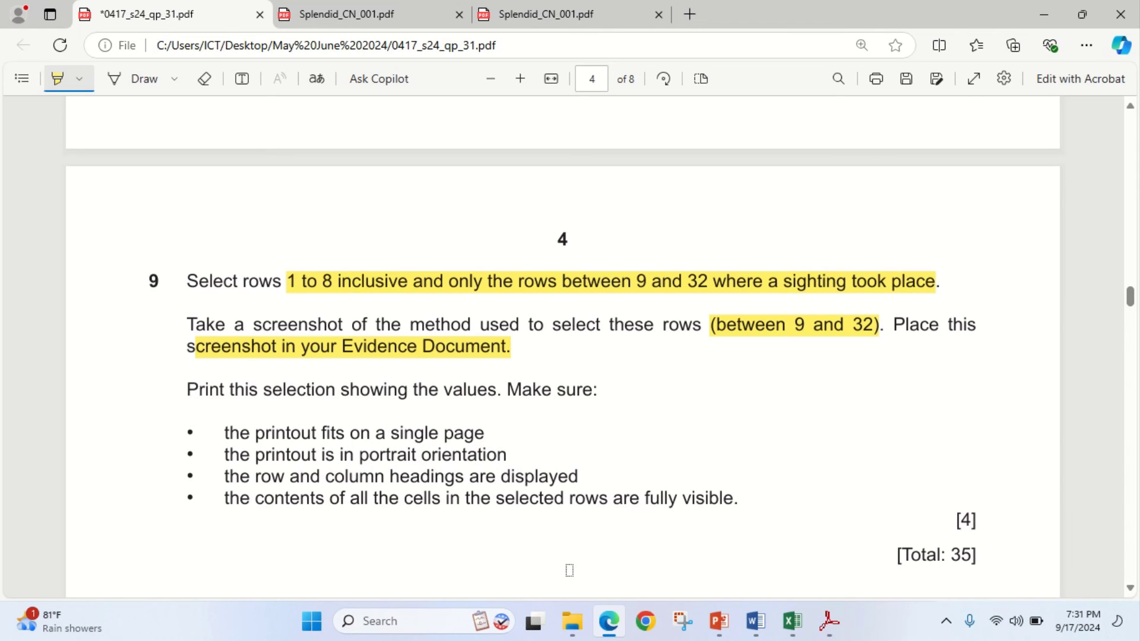
mouse_move(604, 631)
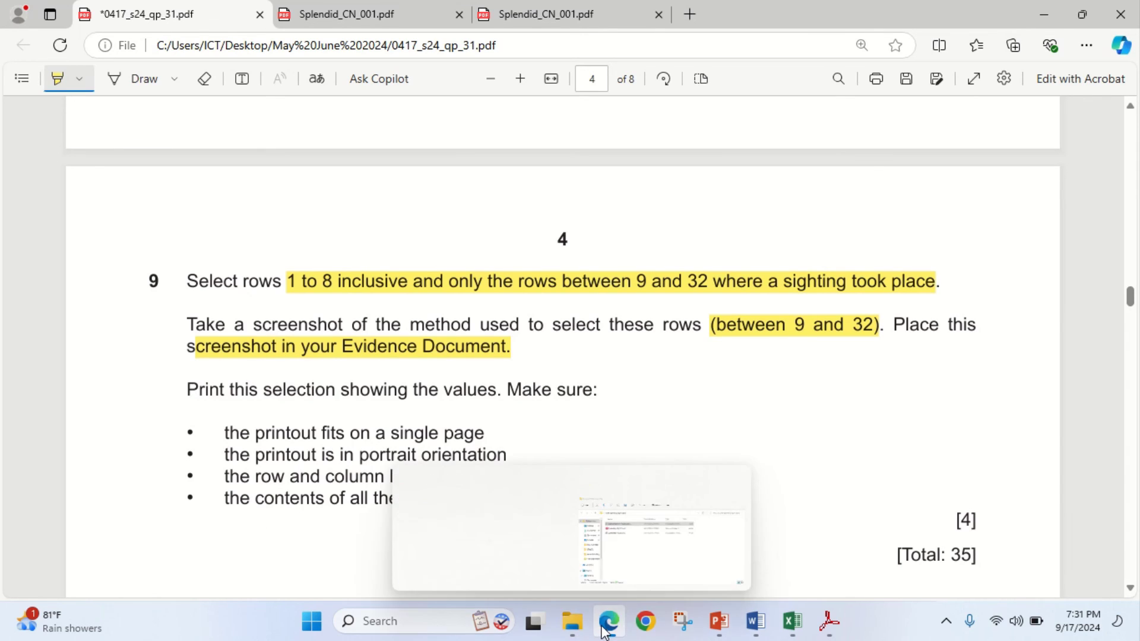
key("alt+Tab")
Select the filtered range A1 to B25, check that row and column headings are set to print, and open the print preview
scroll(332, 419, "up", 3)
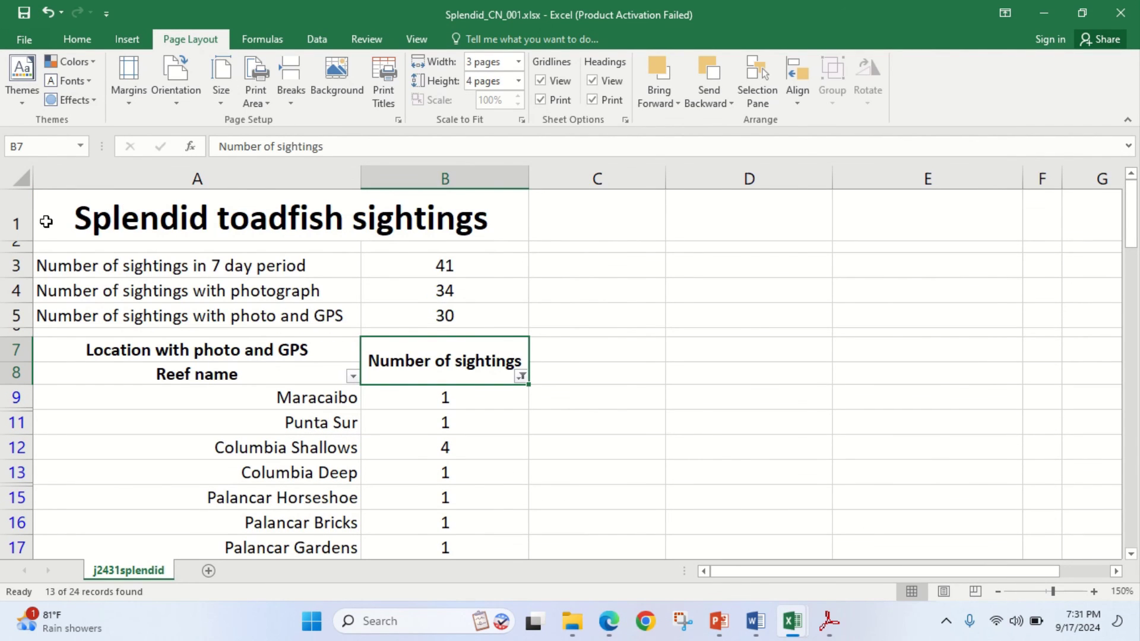
left_click_drag(53, 220, 356, 354)
scroll(357, 354, "up", 5)
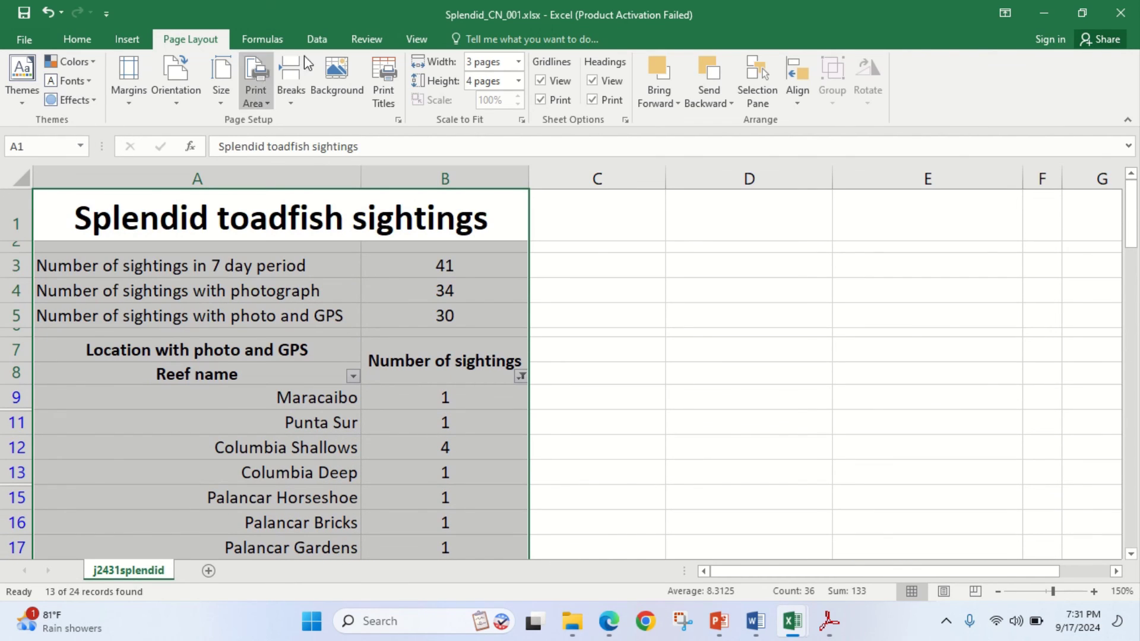
left_click(386, 83)
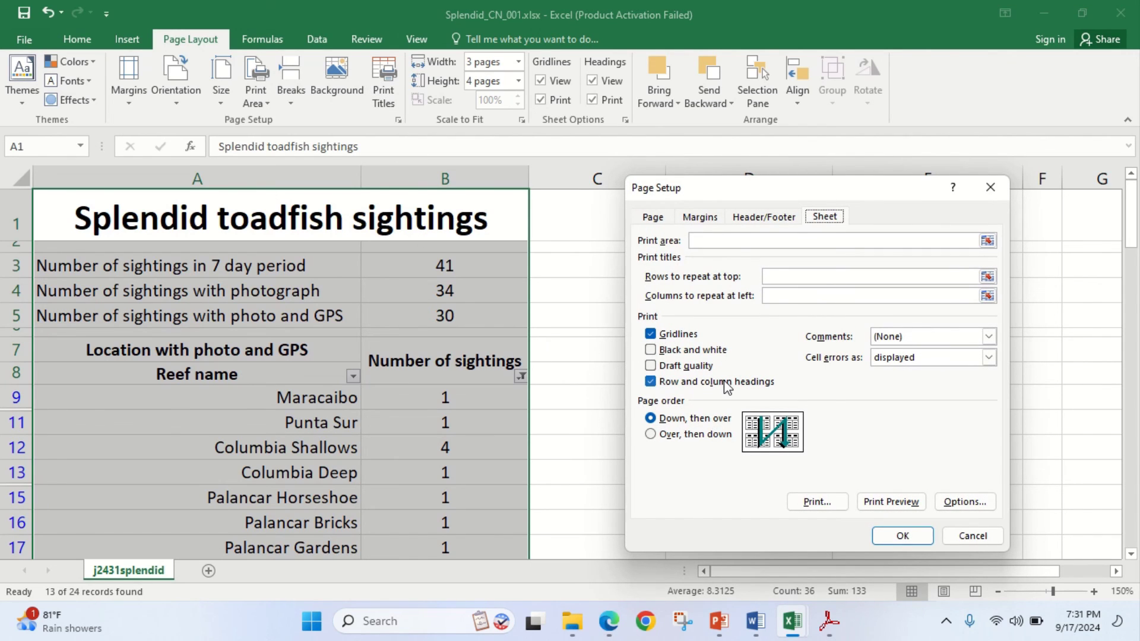
left_click(895, 504)
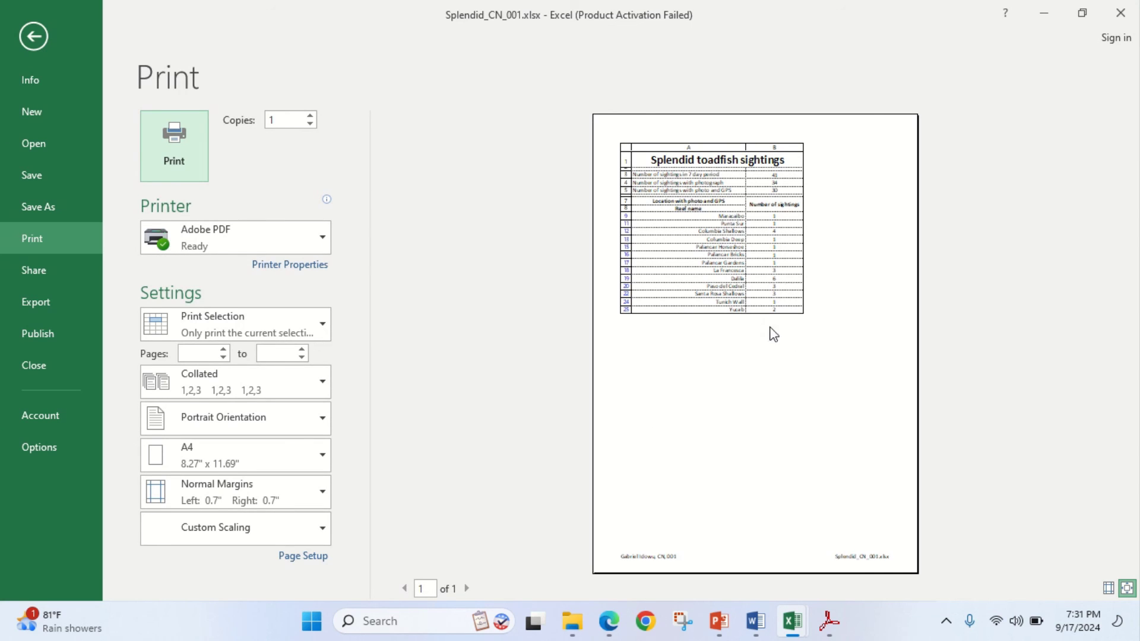
Zoom the print preview to page level detail and examine the rows, headings and cell contents of the printout
left_click(1128, 589)
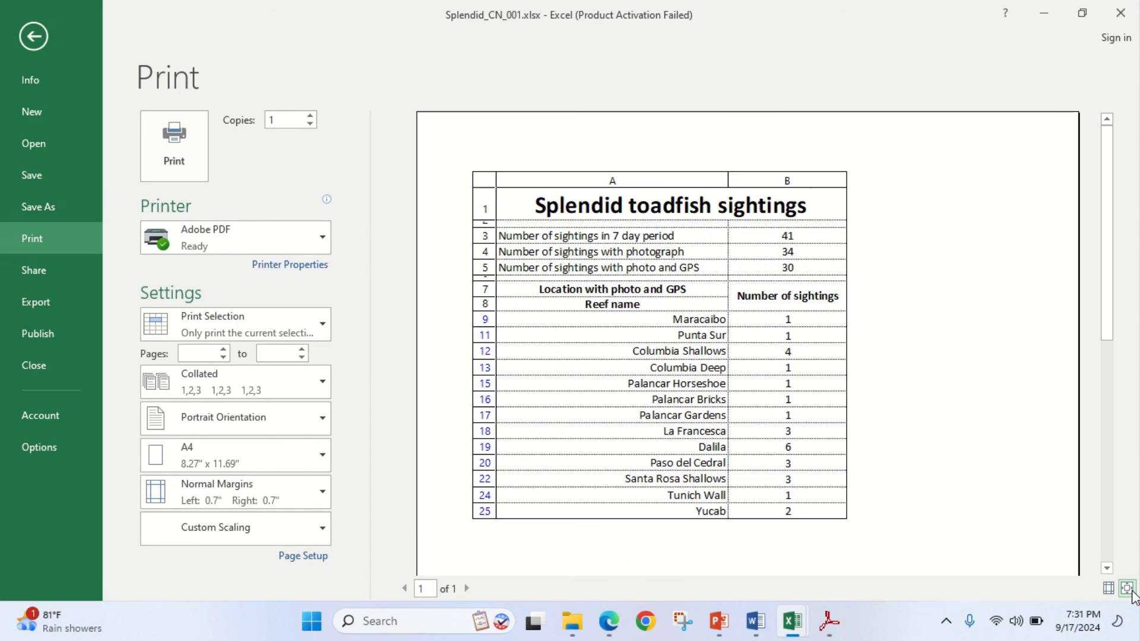
scroll(567, 355, "down", 1)
scroll(568, 356, "down", 1)
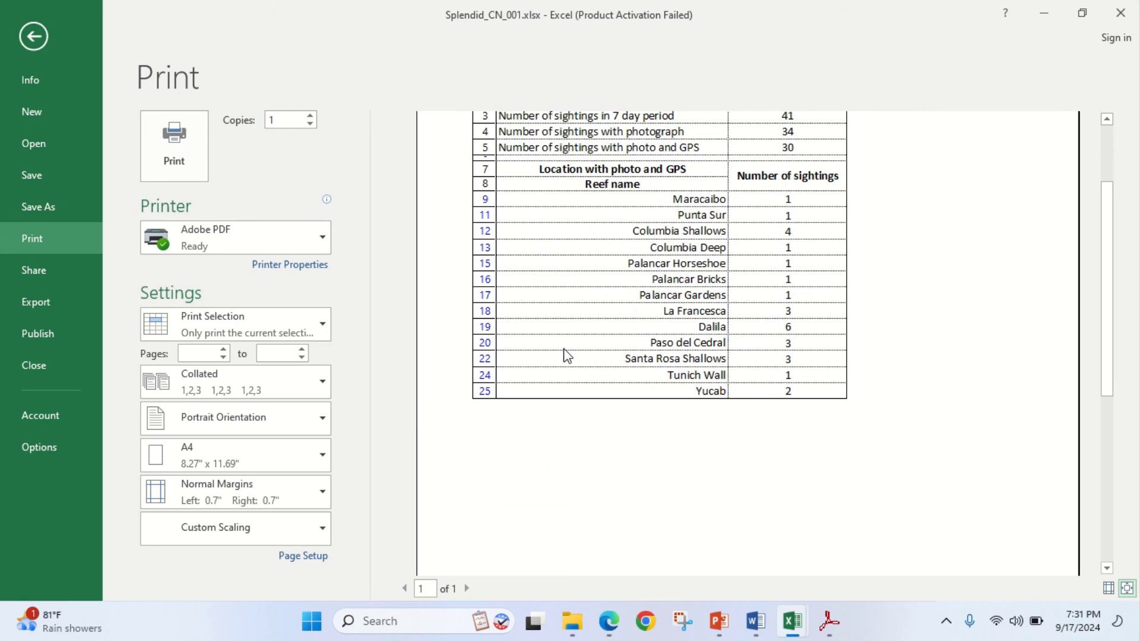
scroll(567, 355, "up", 2)
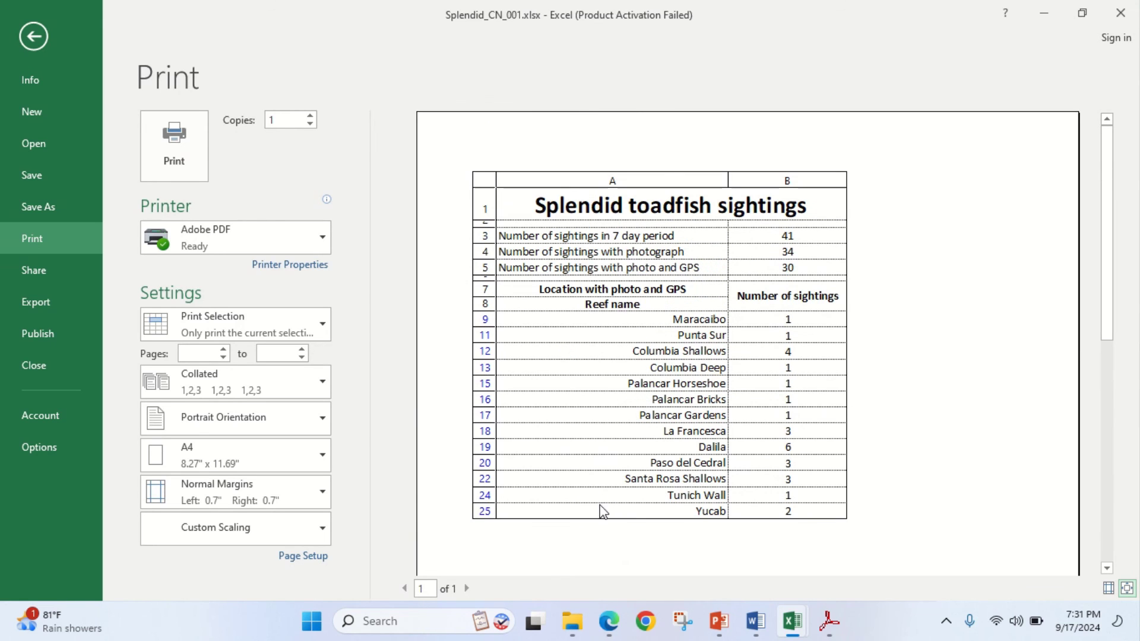
Switch to the exam paper in Edge and highlight question 9's mark "[4]" and "[Total: 35]"
left_click(618, 627)
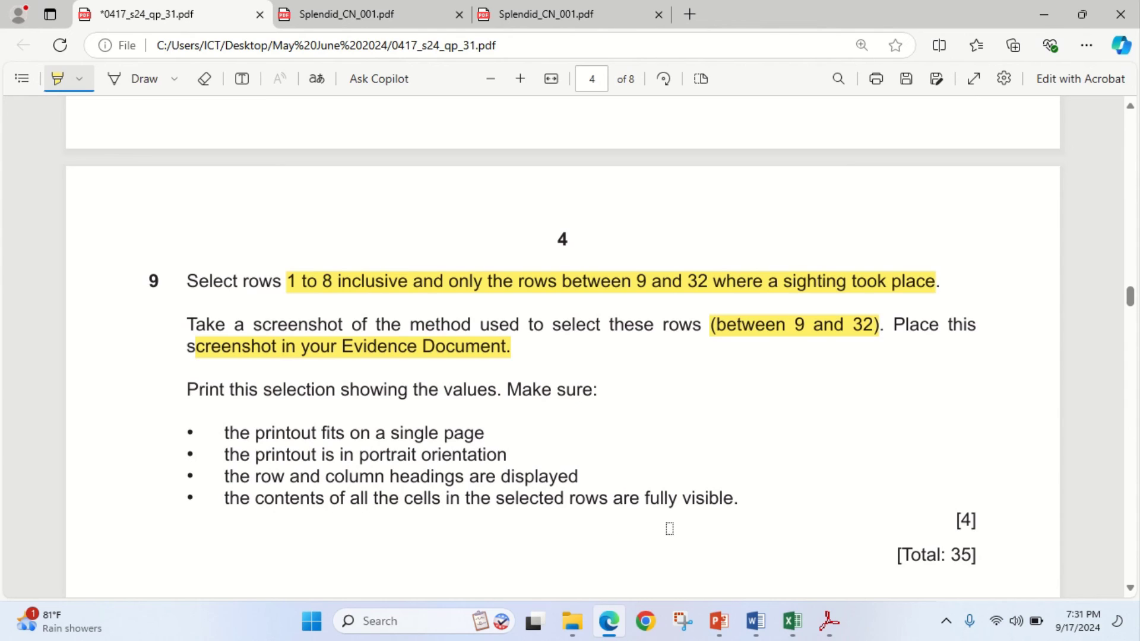
left_click_drag(956, 520, 982, 518)
left_click_drag(891, 561, 973, 564)
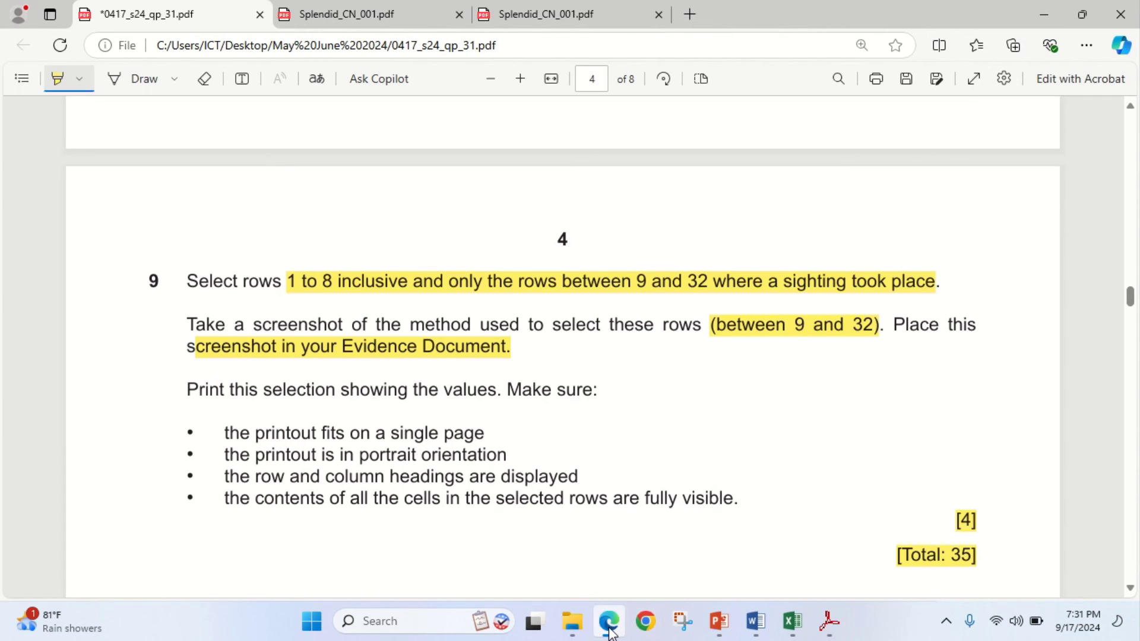
Highlight question 9's print requirements from the single-page bullet down to "the contents of all the cells in the selected rows"
mouse_move(612, 633)
left_click_drag(225, 433, 484, 436)
left_click_drag(224, 455, 517, 456)
left_click_drag(223, 472, 606, 486)
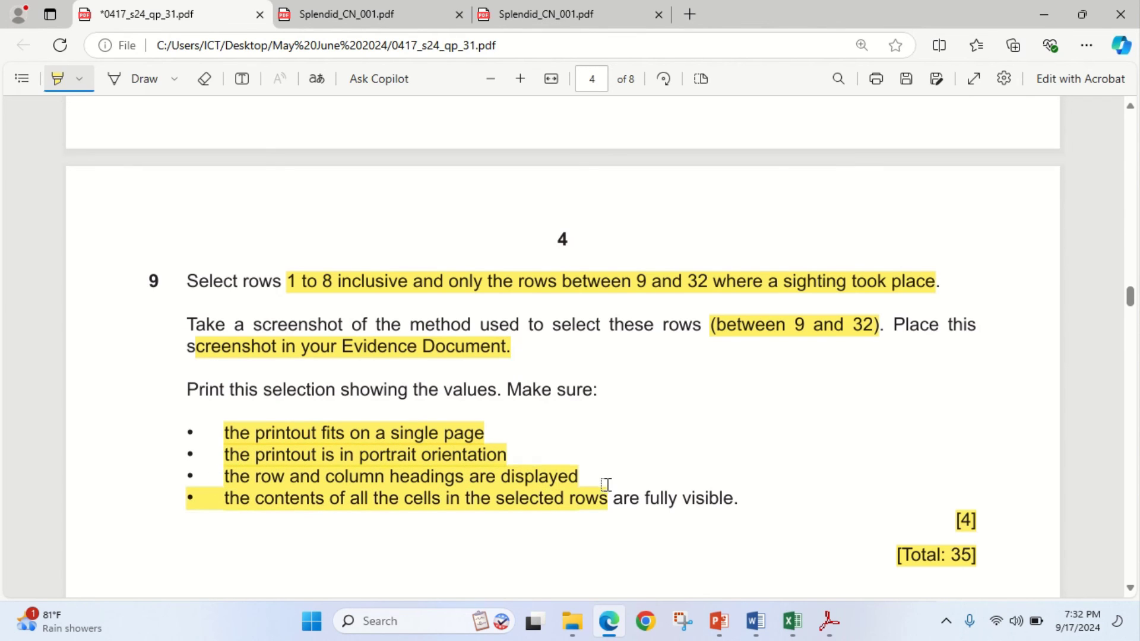
Switch to Excel, try to print the selected range to Adobe PDF in portrait on A4, and dismiss the print error dialogs
left_click(609, 622)
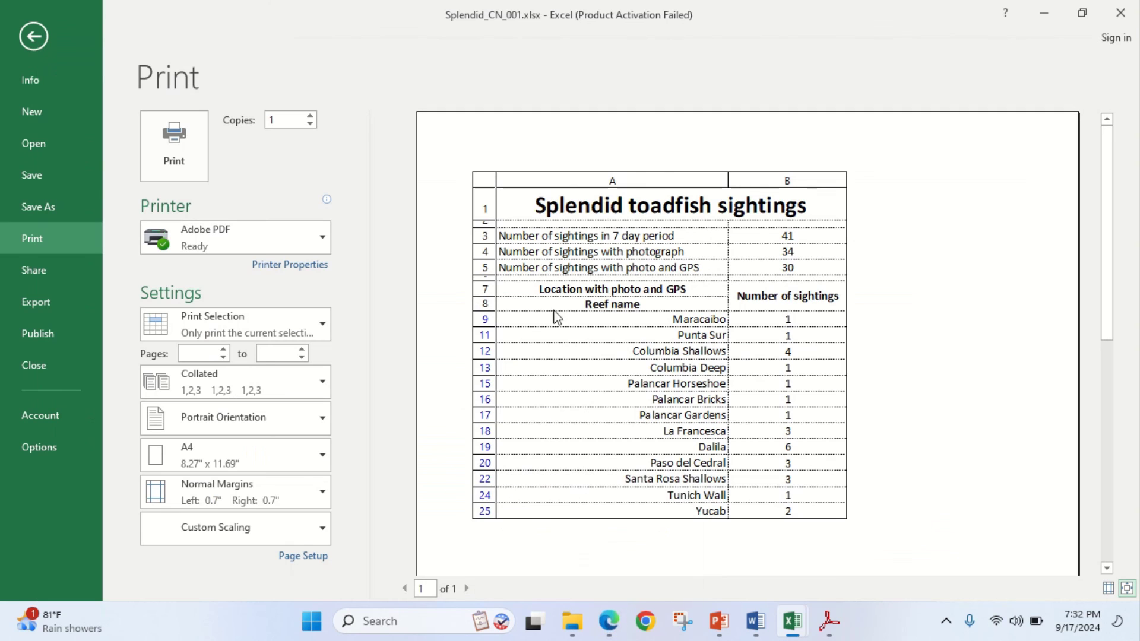
left_click(189, 153)
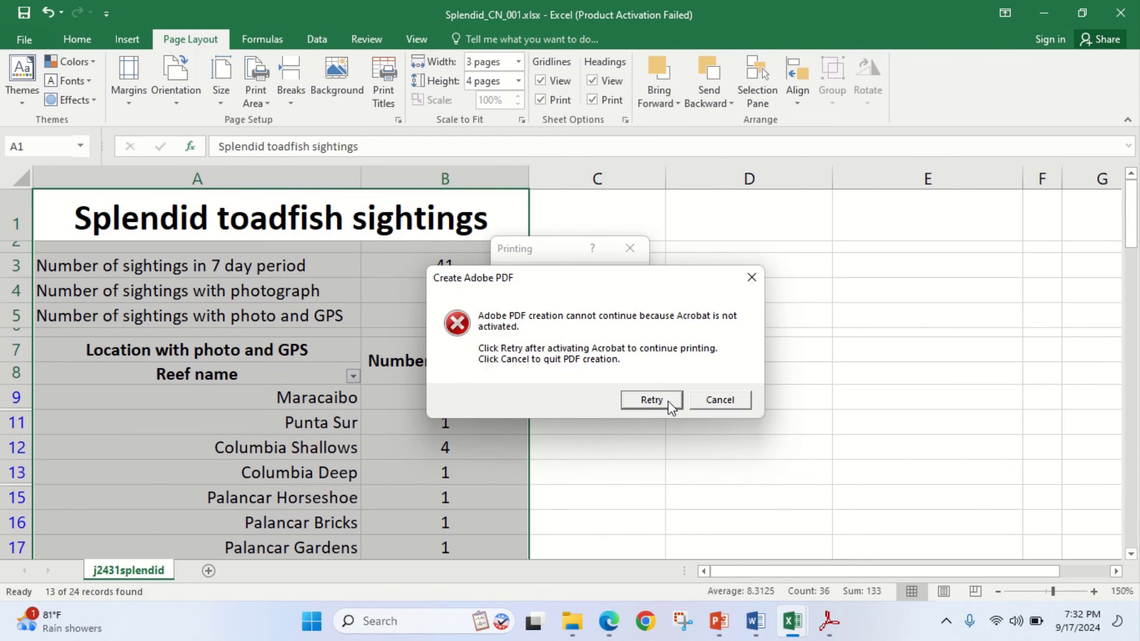
left_click(668, 401)
left_click(715, 404)
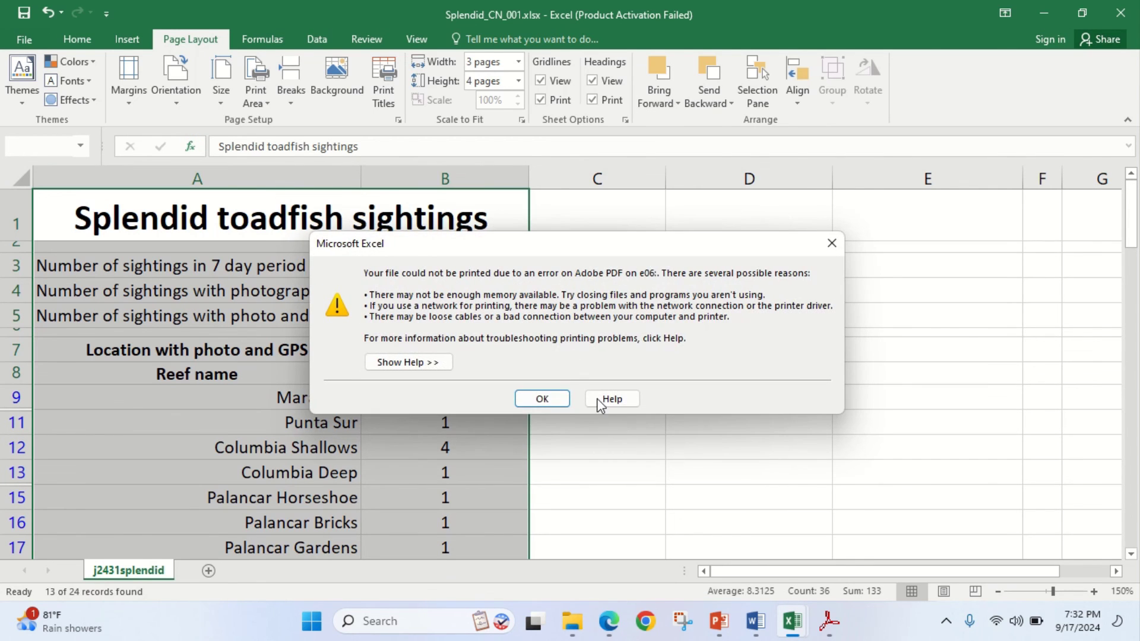
left_click(830, 243)
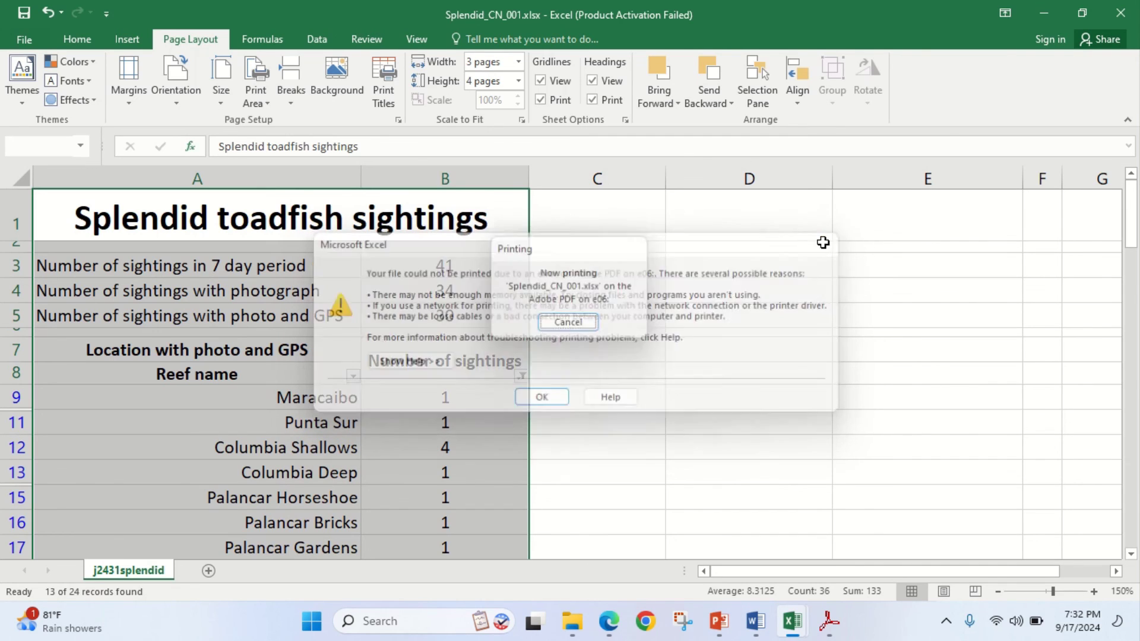
Reopen the print preview of the selection and examine the page from the headings and table down to the footer
left_click(22, 37)
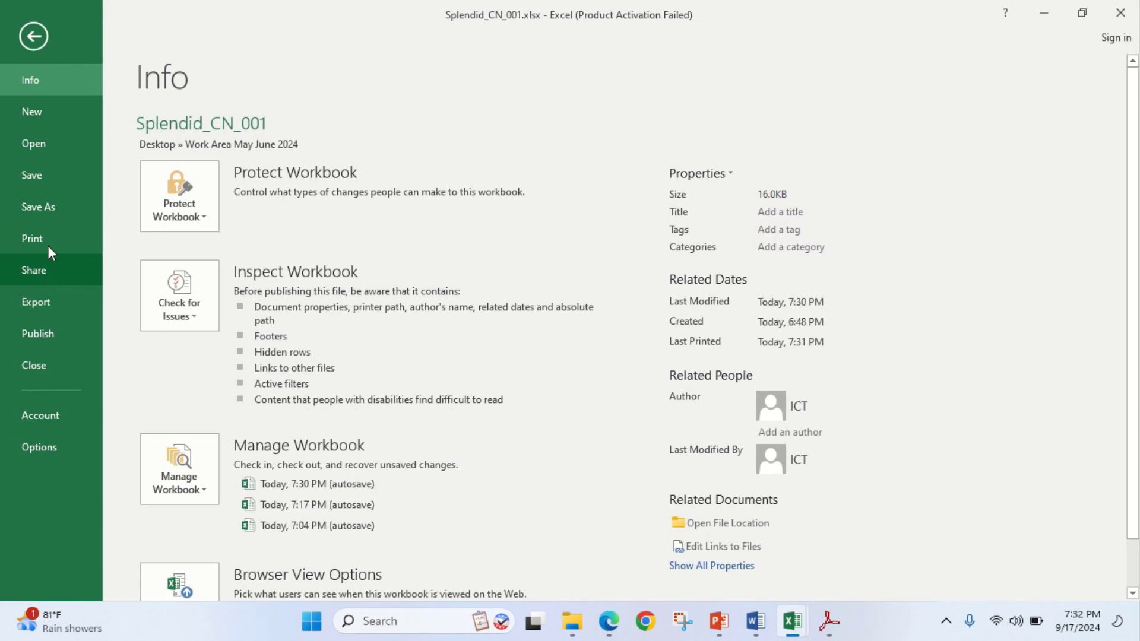
left_click(47, 244)
scroll(899, 410, "down", 6)
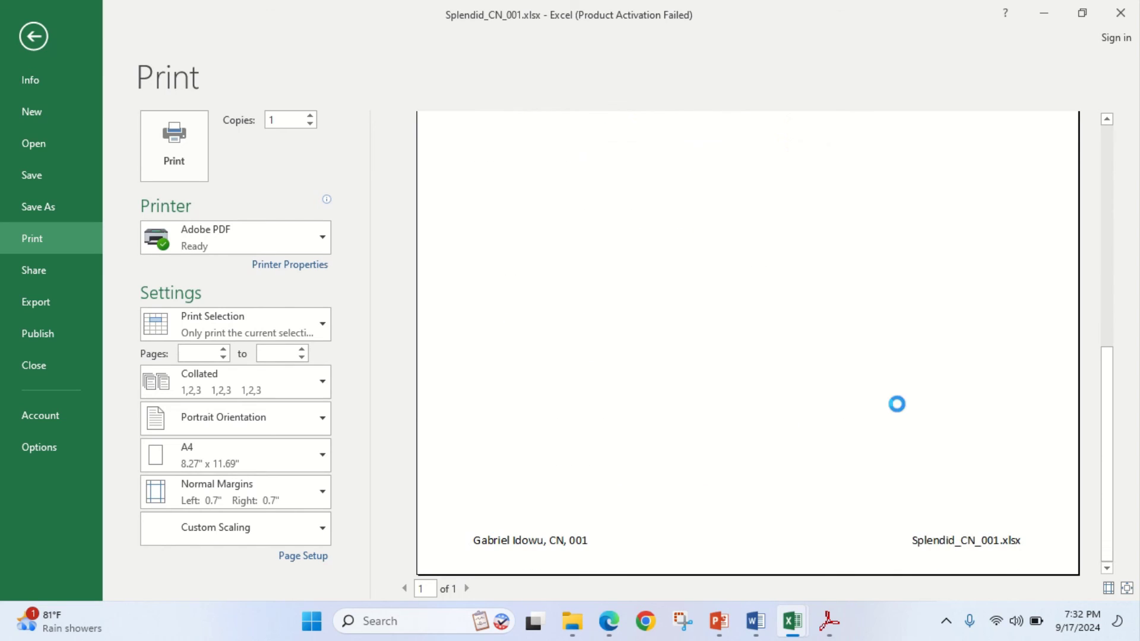
scroll(759, 532, "up", 2)
scroll(707, 532, "down", 3)
scroll(954, 512, "up", 5)
scroll(954, 511, "up", 2)
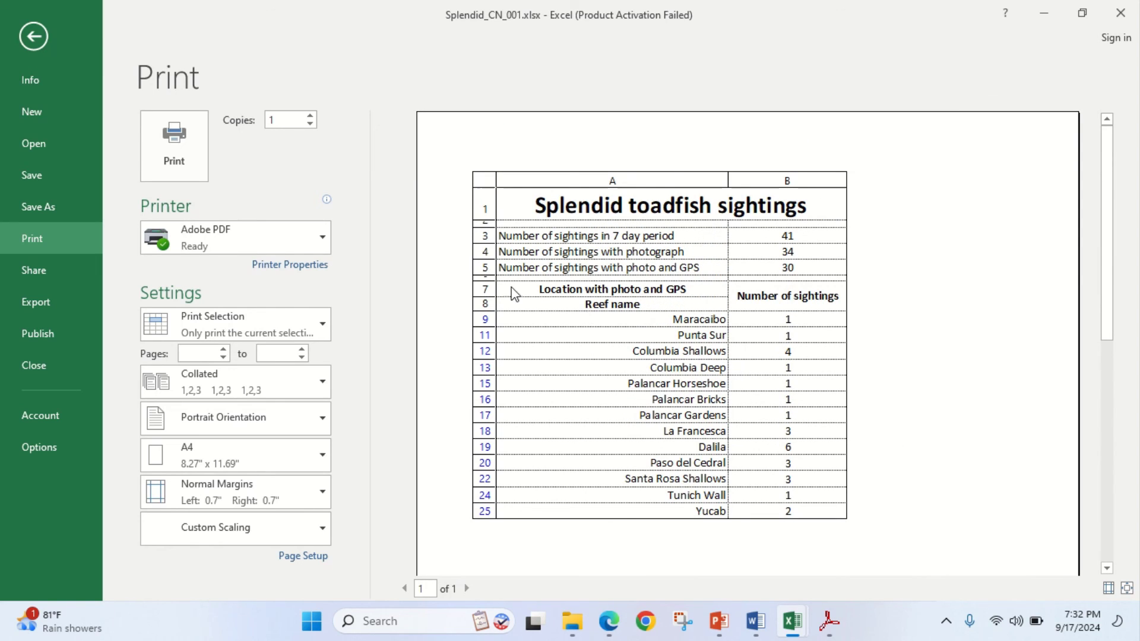
Review question 9's print requirements in the exam paper in Edge and compare them with the print preview in Excel
left_click(609, 622)
scroll(617, 518, "down", 1)
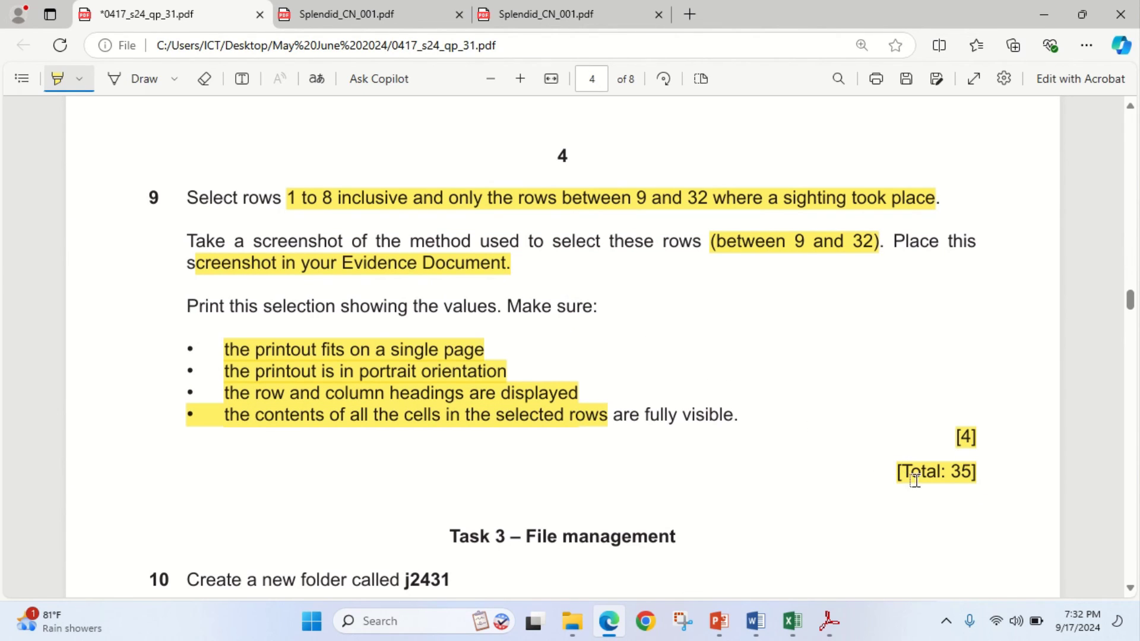
scroll(811, 460, "up", 2)
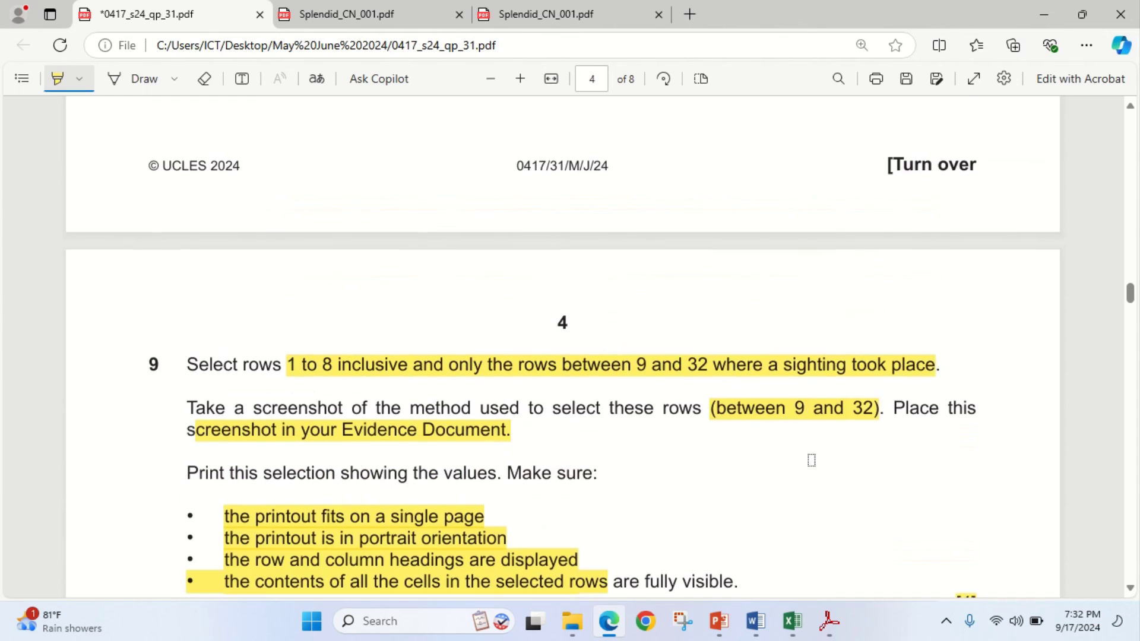
scroll(810, 461, "down", 1)
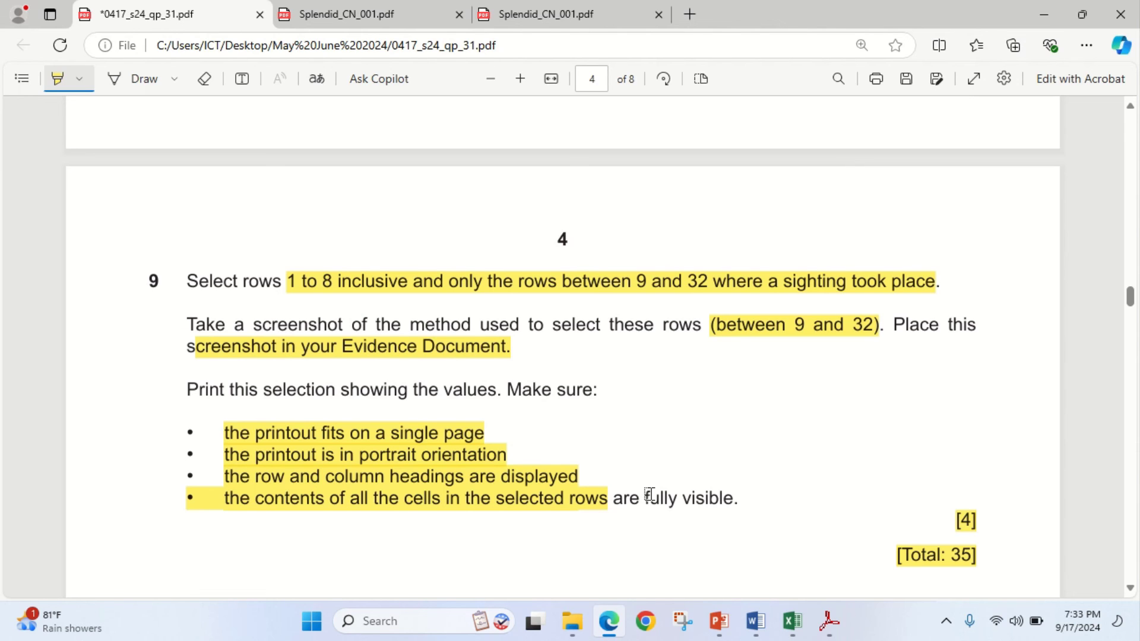
left_click(610, 635)
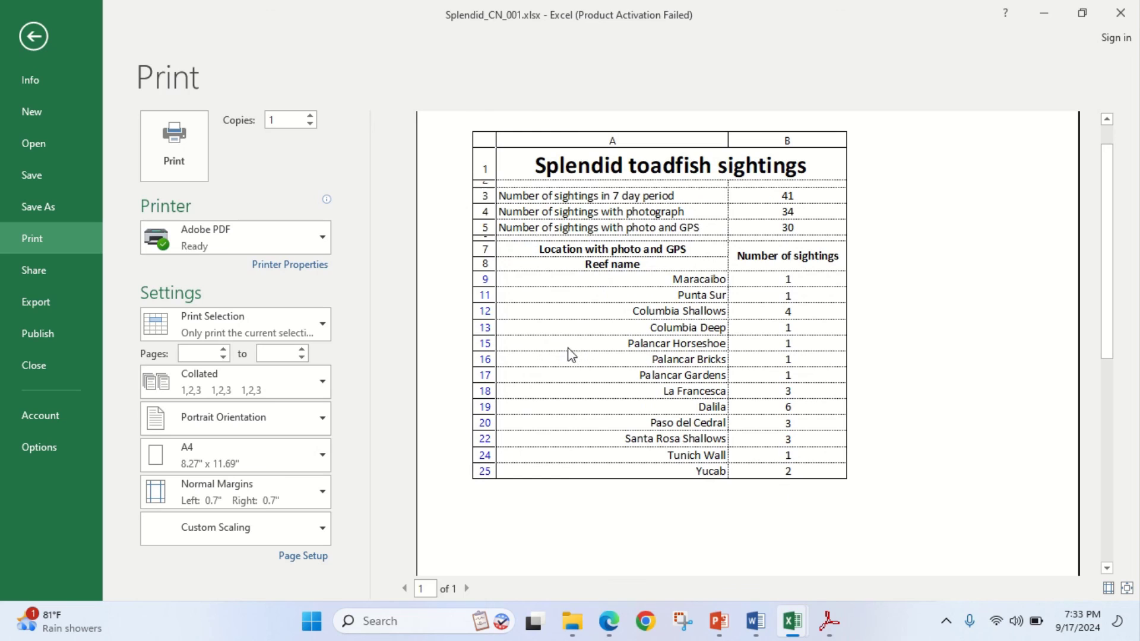
scroll(572, 343, "up", 1)
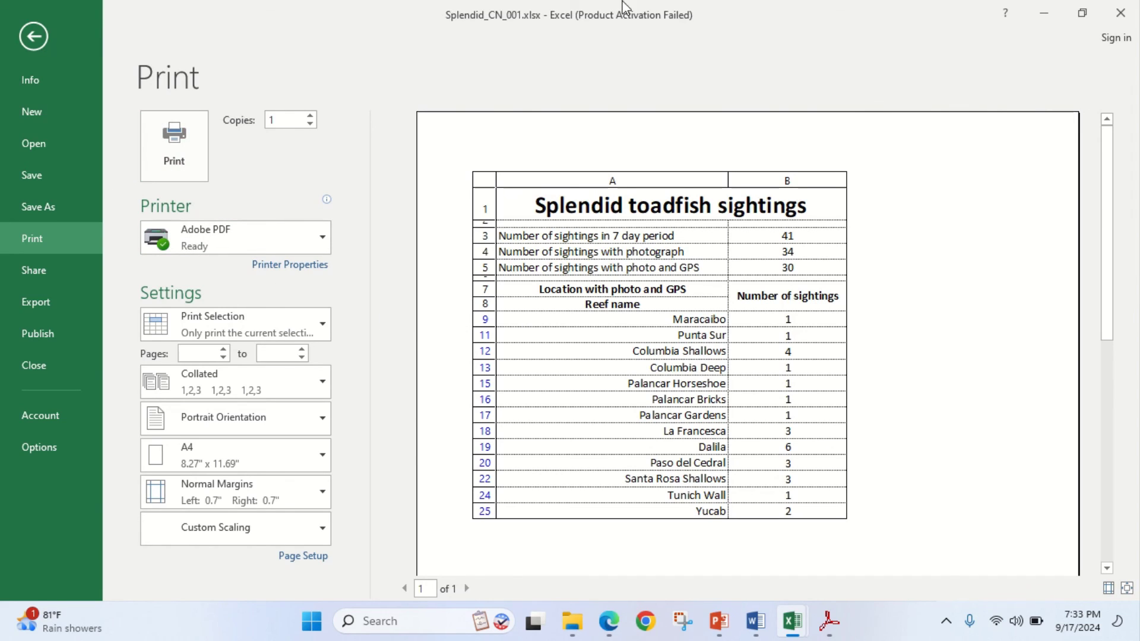
mouse_move(511, 3)
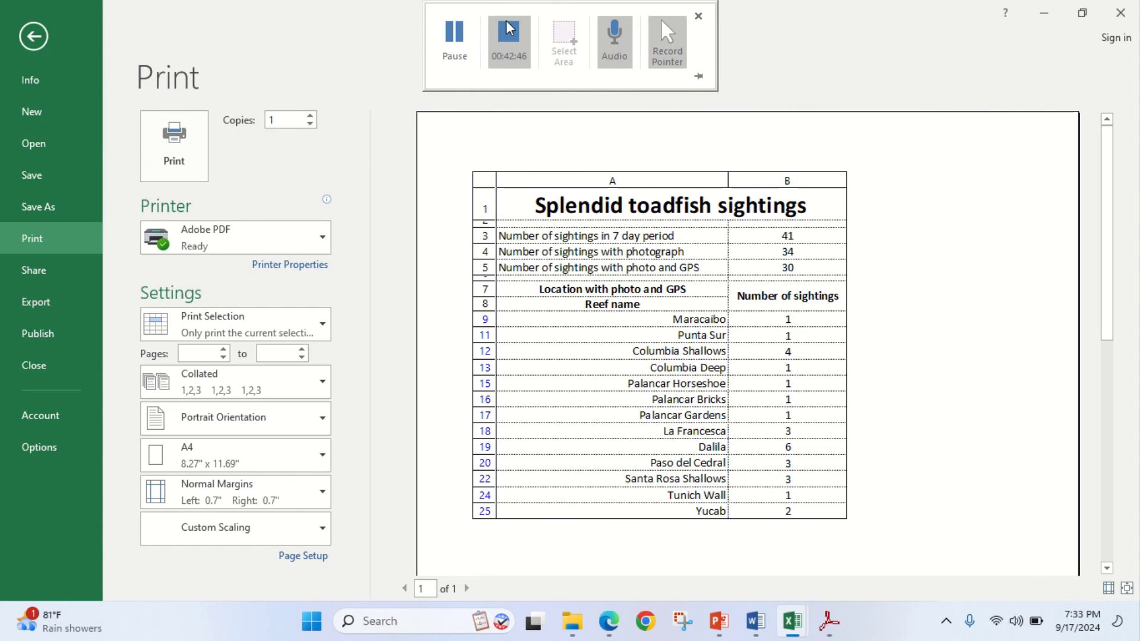
left_click(499, 33)
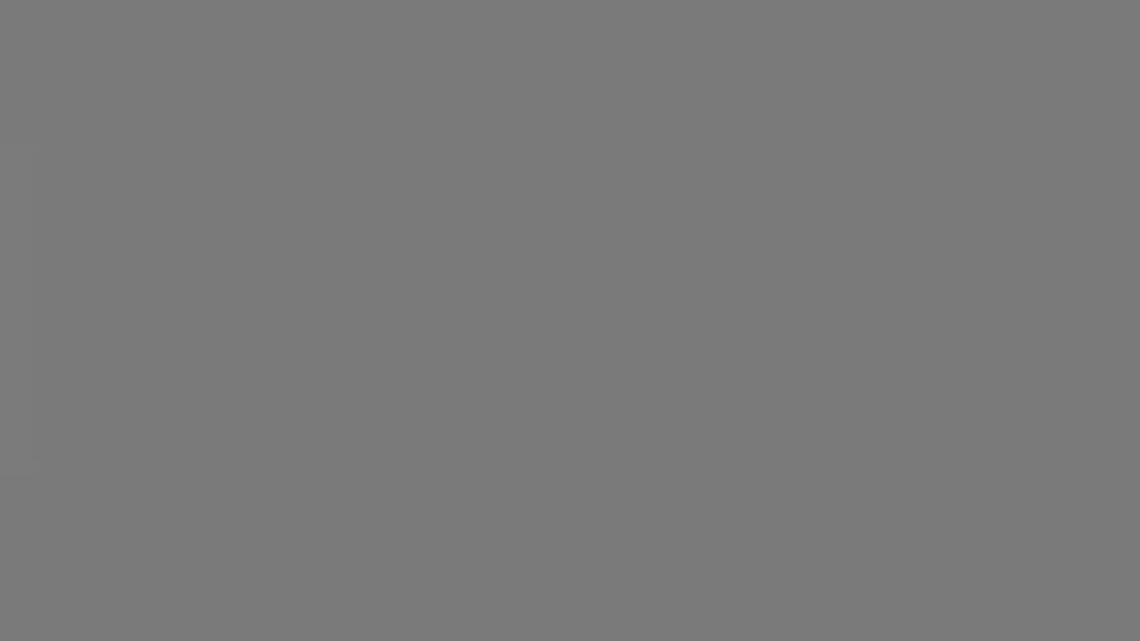